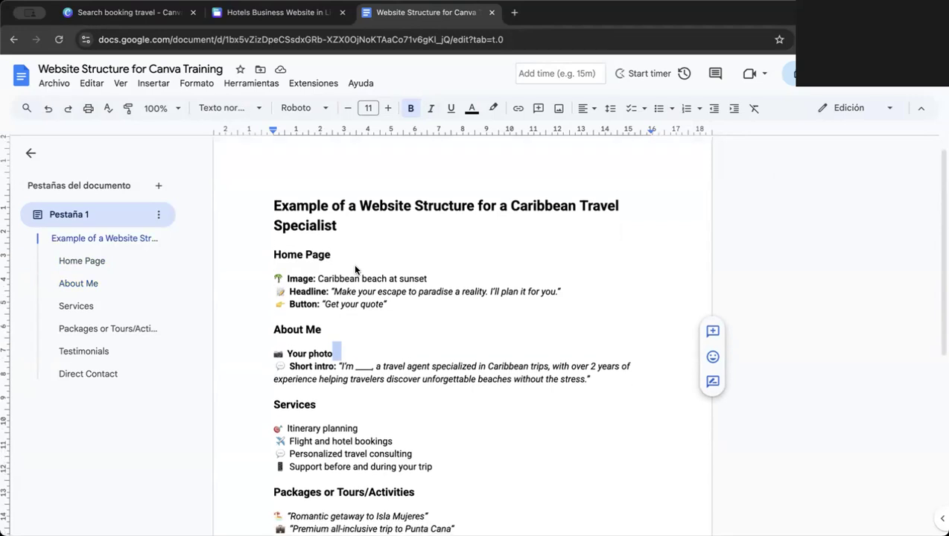
Review the example website structure for a Caribbean travel specialist, from the Home Page to the Packages section.
click(356, 270)
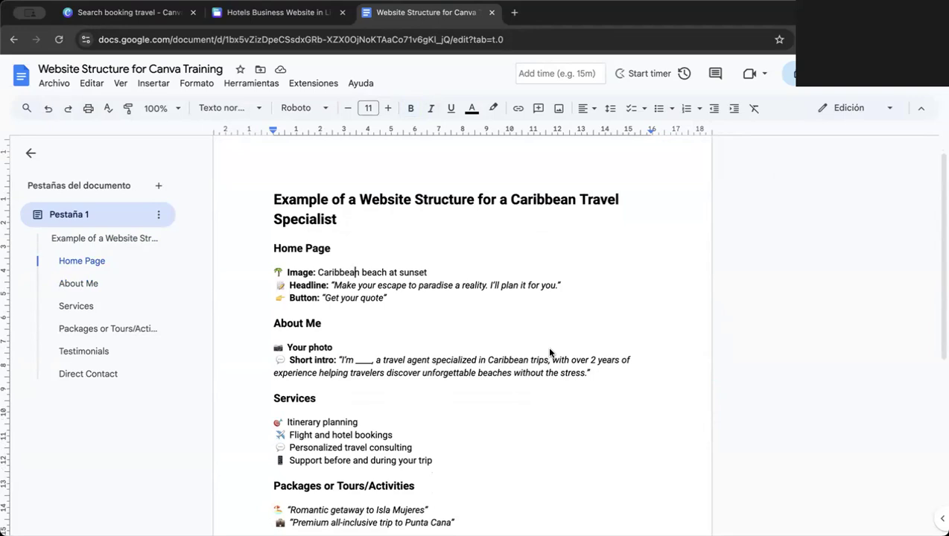
scroll(549, 351, down, 1)
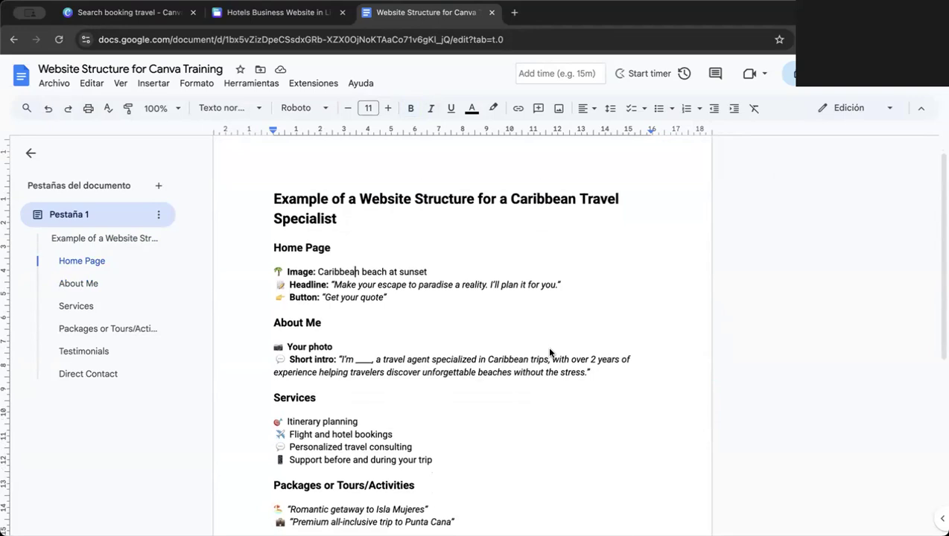
scroll(532, 402, down, 1)
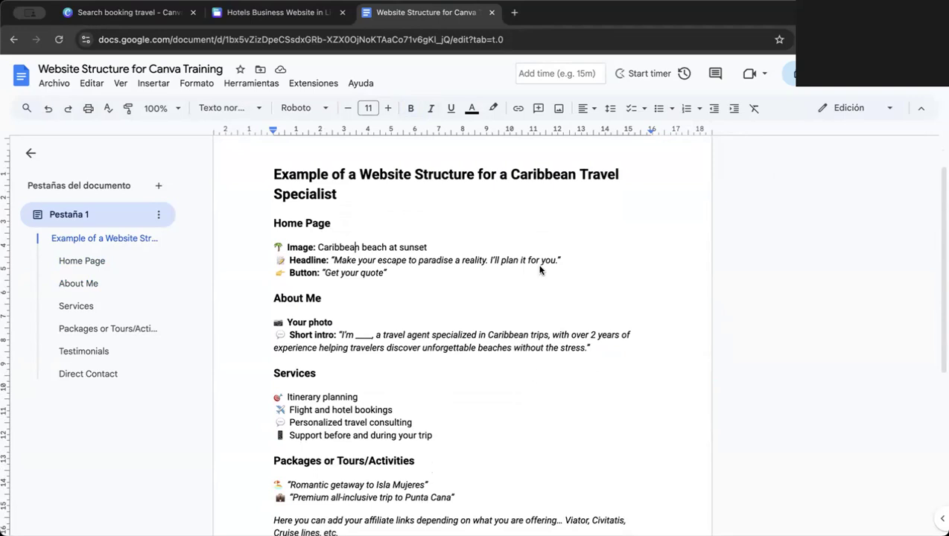
drag(507, 175, 634, 188)
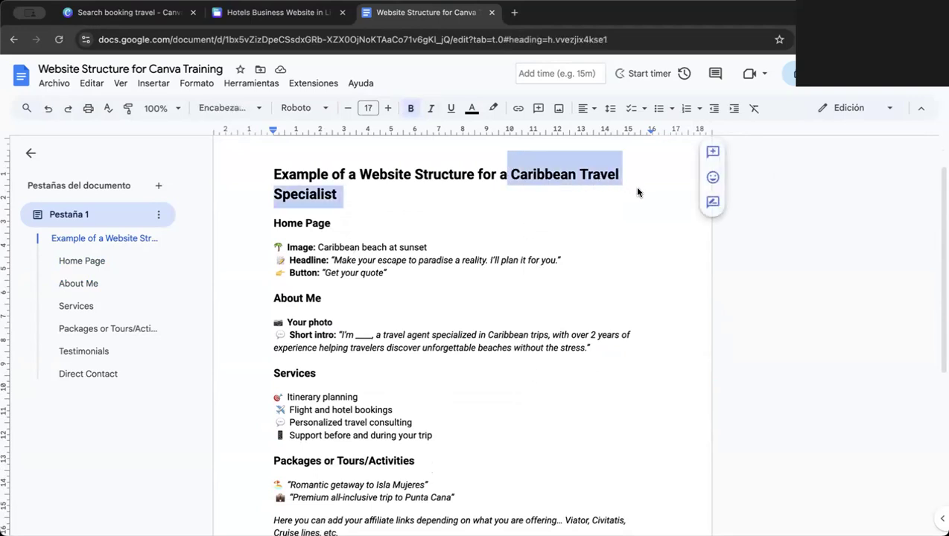
click(618, 235)
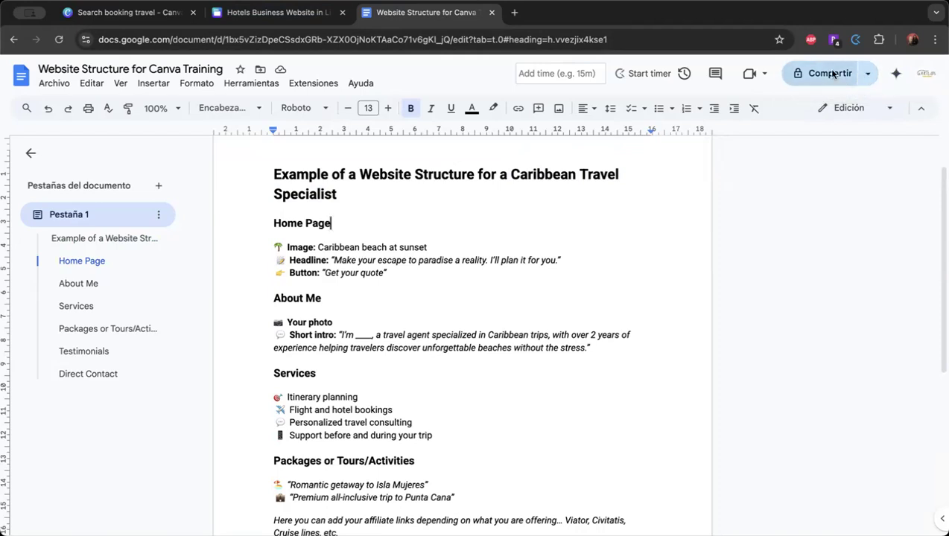
Set the document's general access to anyone with the link and copy its sharing link.
click(858, 75)
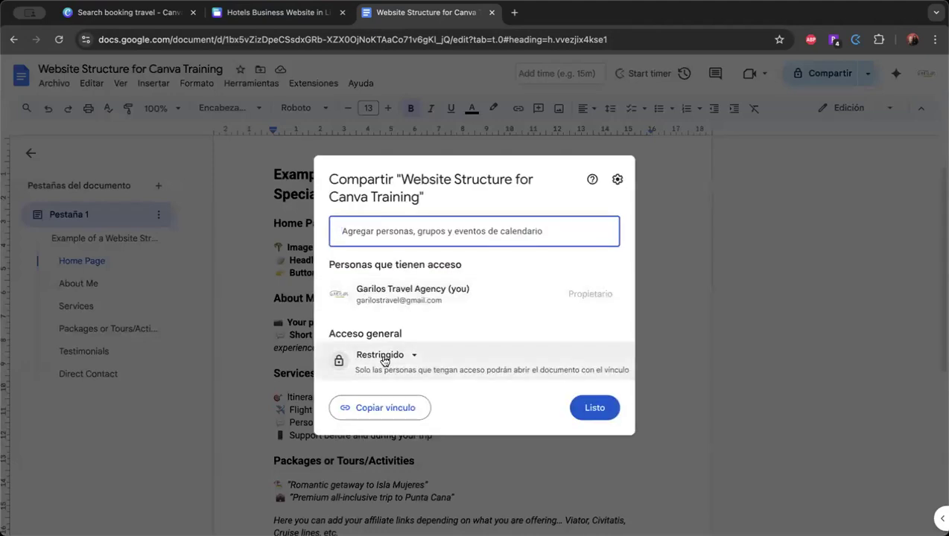
click(382, 356)
click(413, 412)
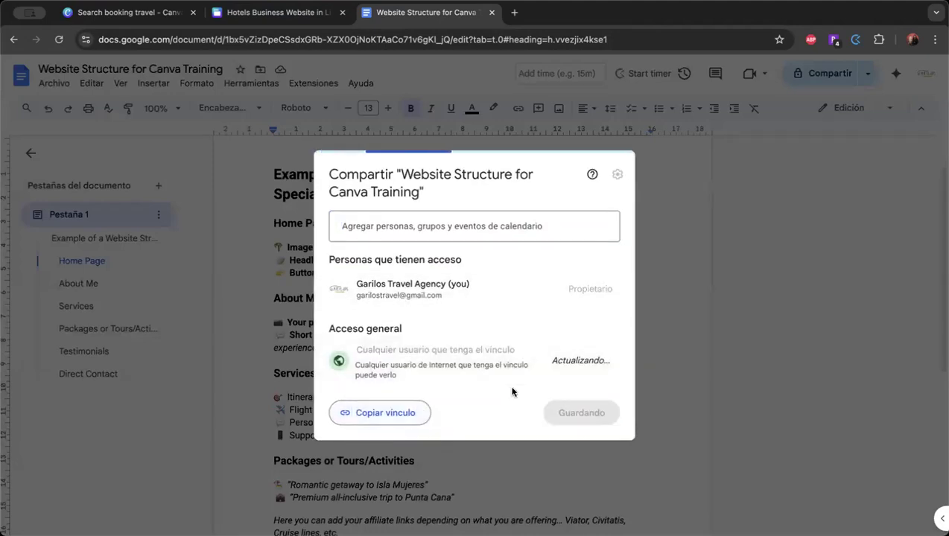
click(367, 412)
click(607, 415)
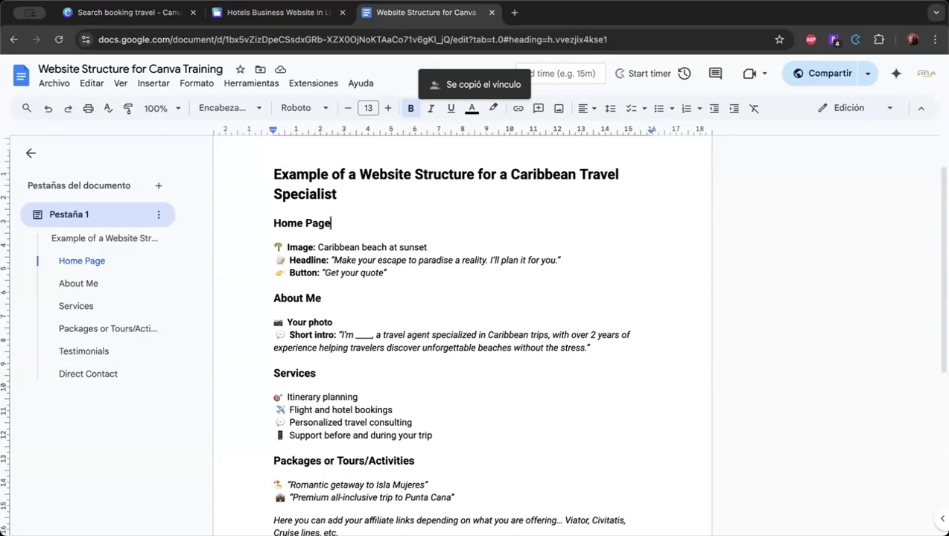
Switch to Canva, close the open template preview and rerun the search for "booking travel".
scroll(562, 337, down, 1)
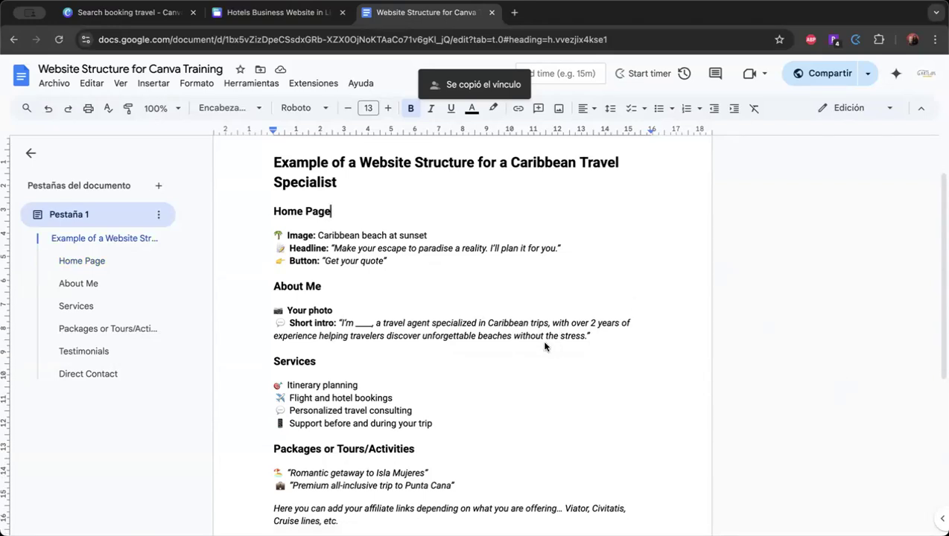
click(543, 338)
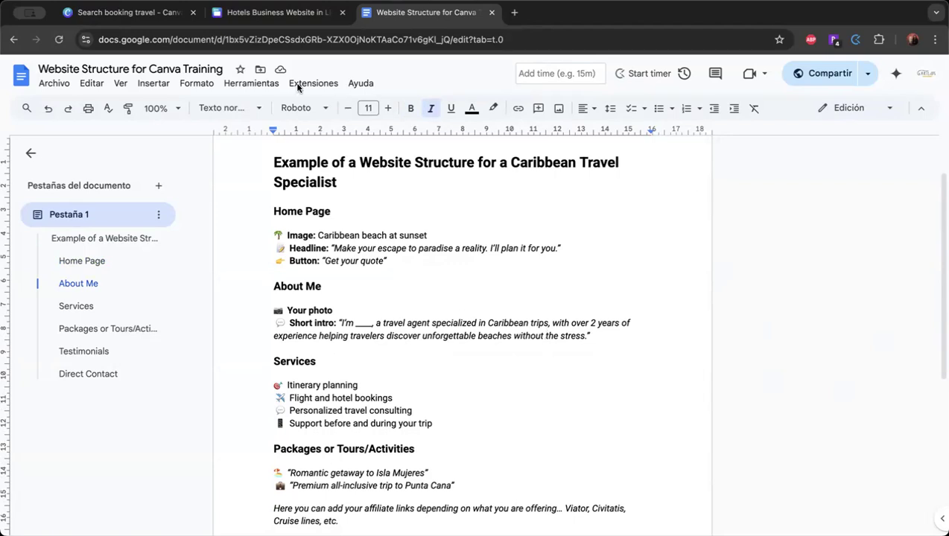
click(136, 15)
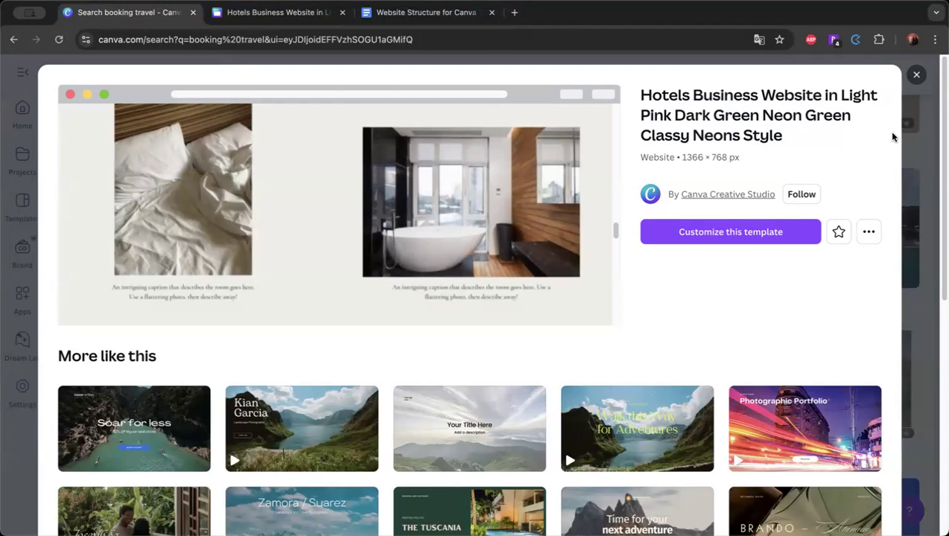
click(917, 74)
scroll(420, 269, up, 10)
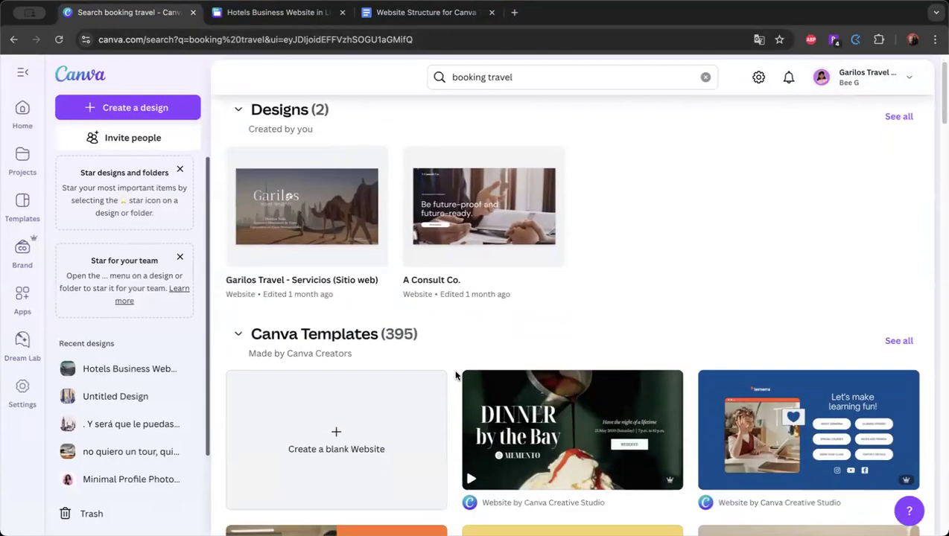
click(522, 78)
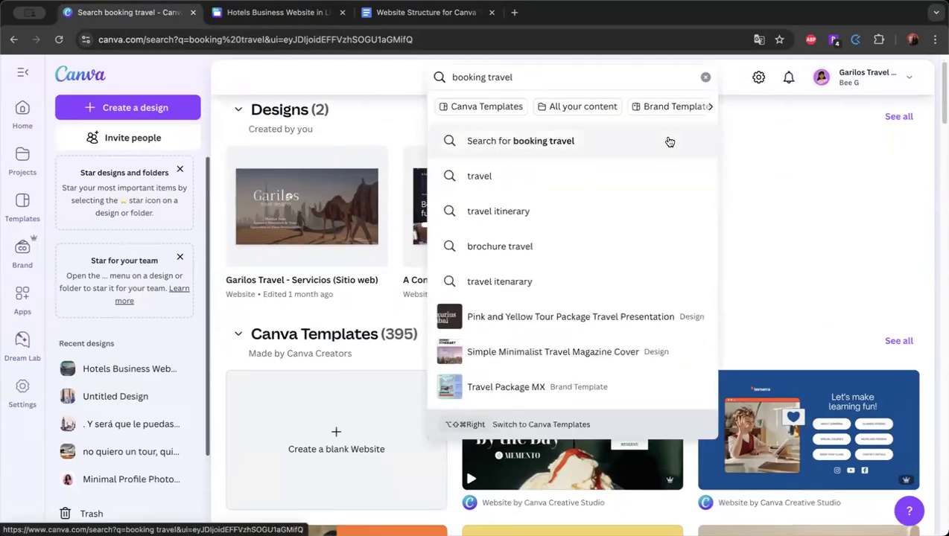
click(670, 141)
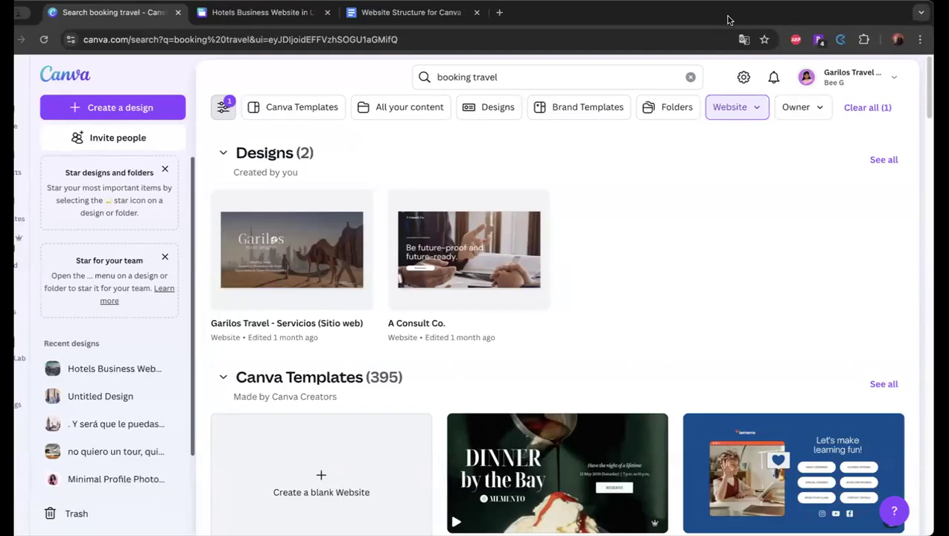
Set the category filter of the search results to Website.
key(F12)
key(F12)
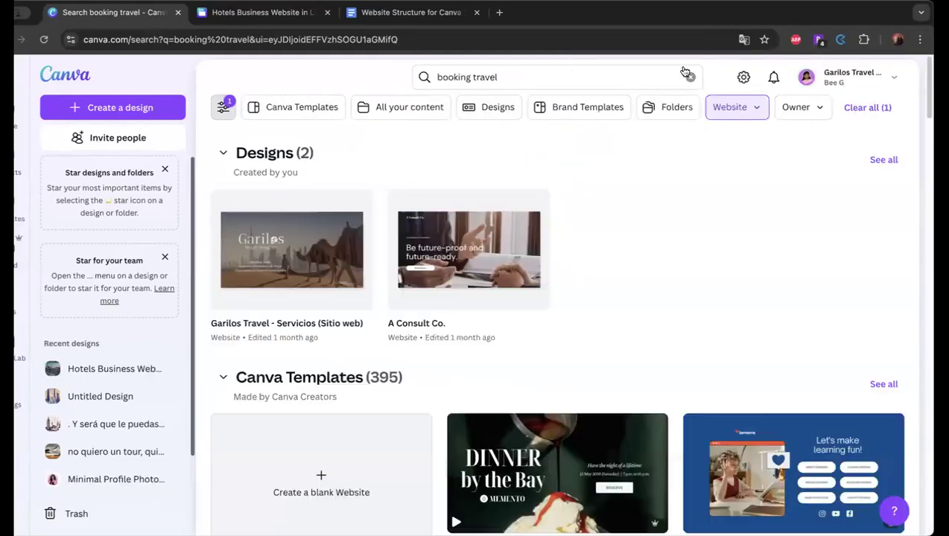
click(734, 110)
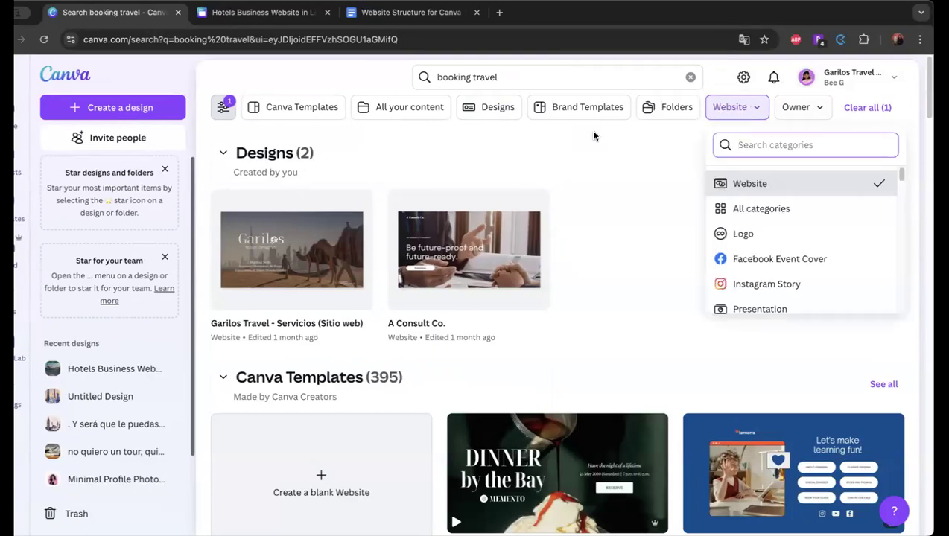
click(220, 111)
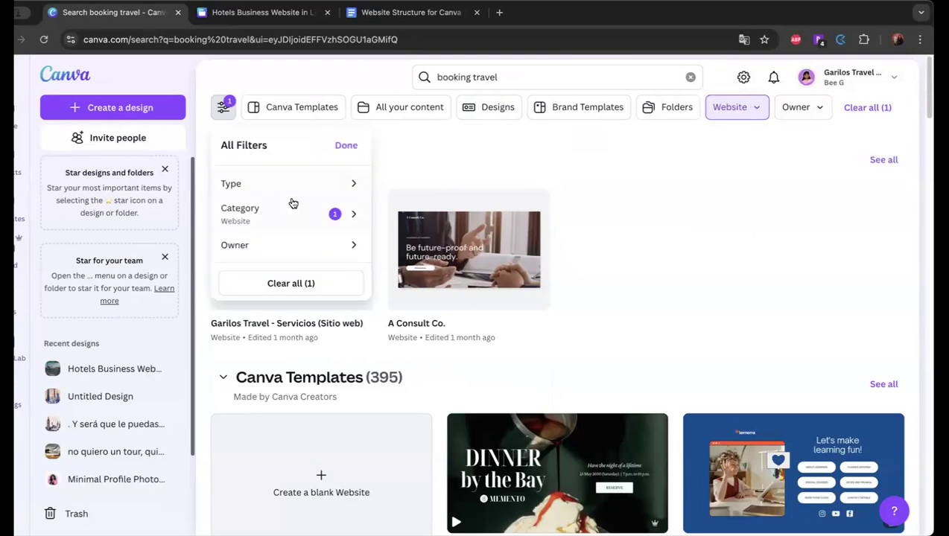
click(307, 217)
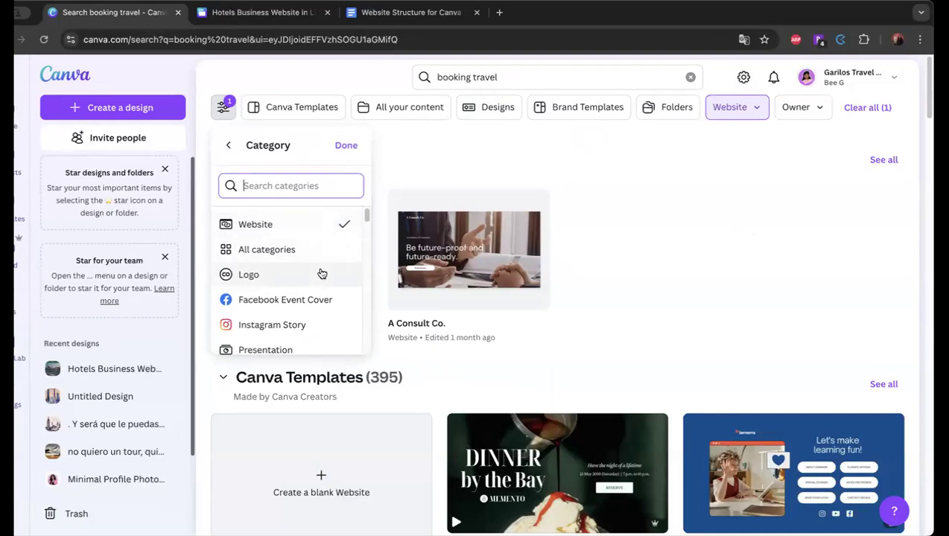
click(283, 226)
click(600, 205)
Browse the website templates found and preview the Memento "Bespoke nights by the bay" template.
scroll(582, 341, down, 2)
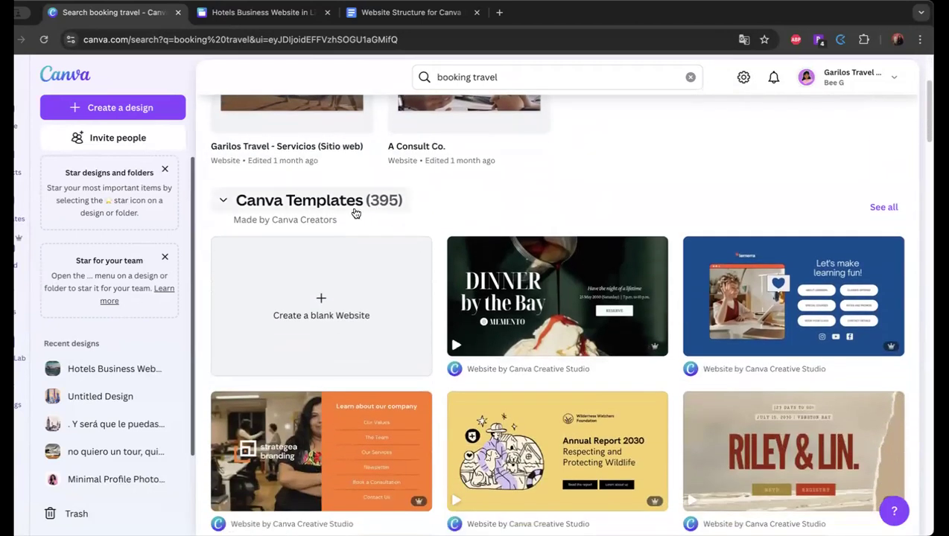
scroll(483, 303, down, 2)
scroll(461, 275, down, 2)
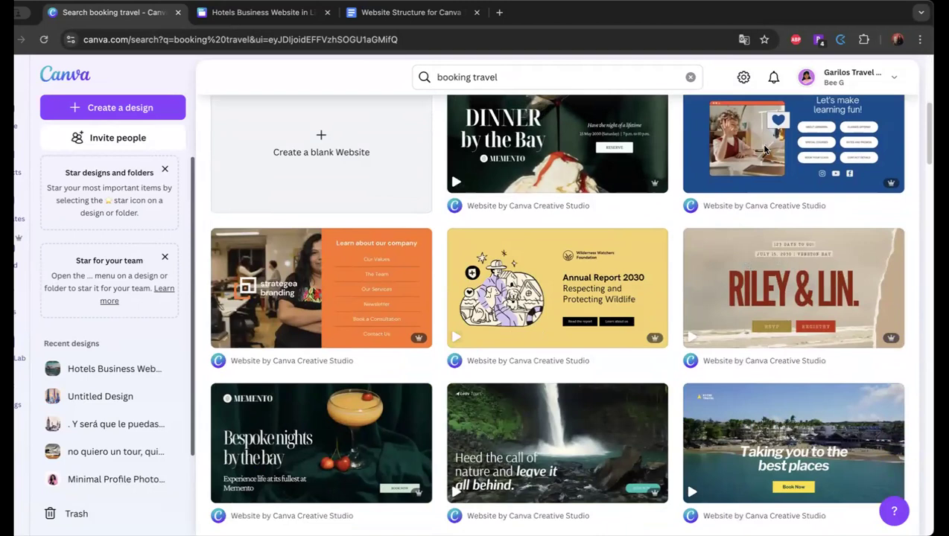
scroll(459, 292, down, 2)
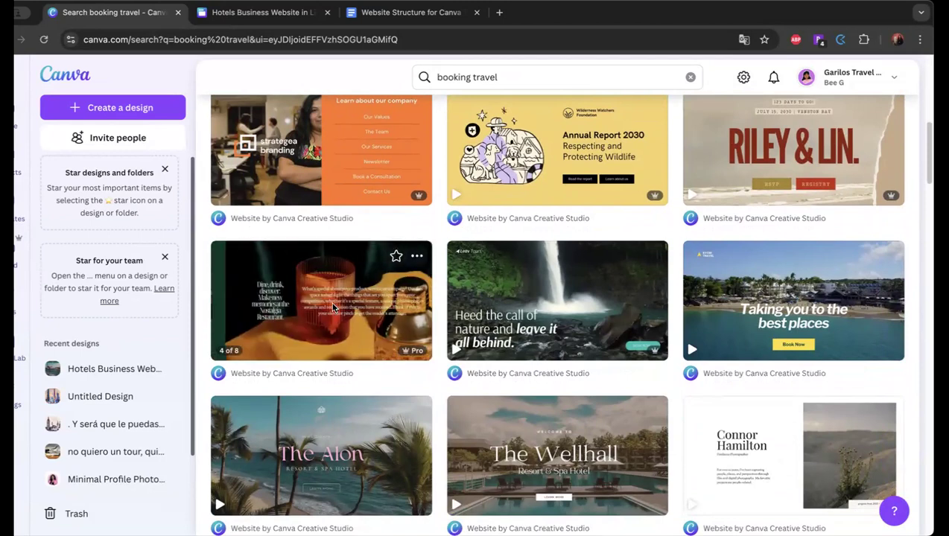
click(332, 303)
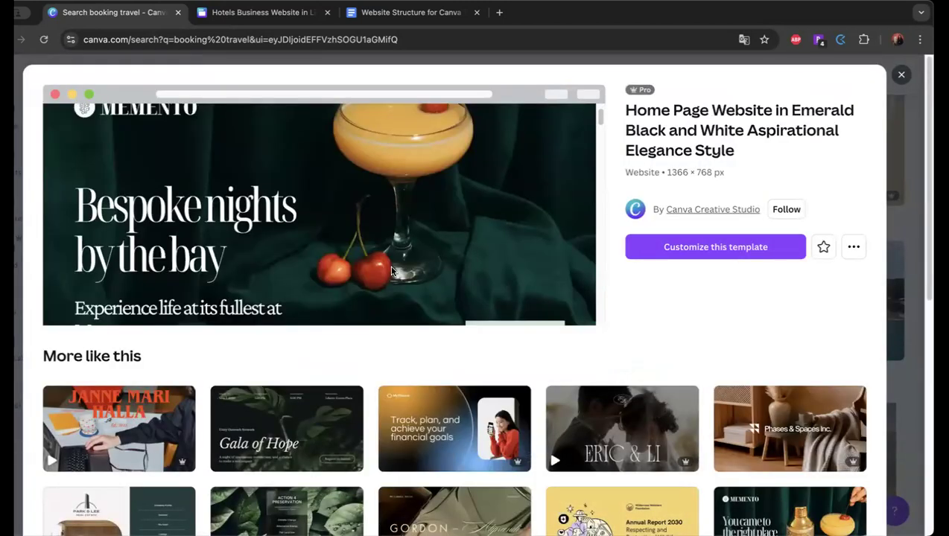
click(901, 75)
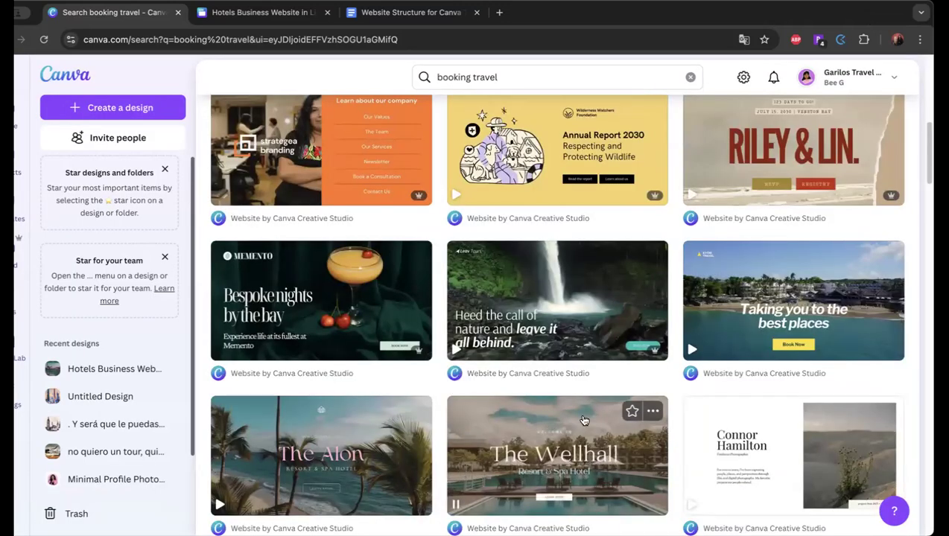
Find The Alon resort and spa hotel website template in the results and open its preview.
scroll(581, 418, down, 2)
scroll(339, 354, down, 1)
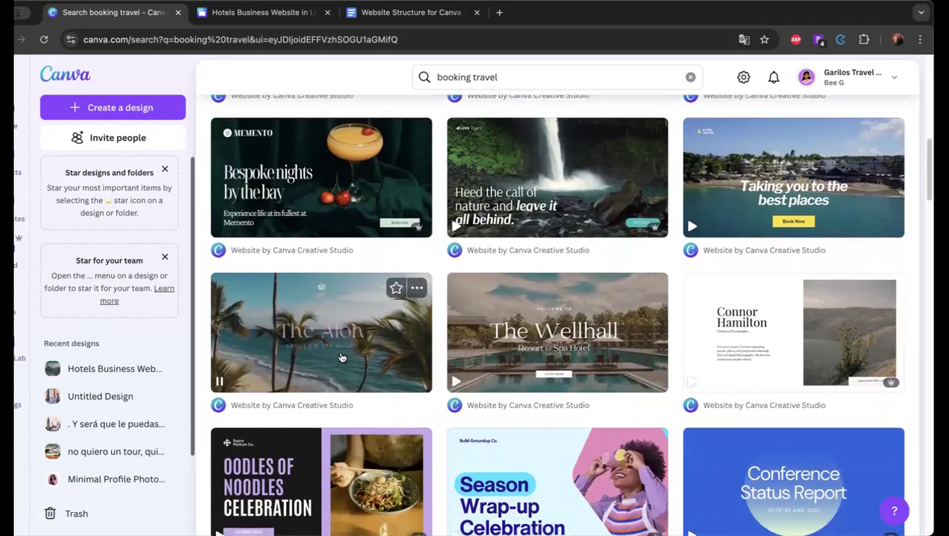
click(343, 323)
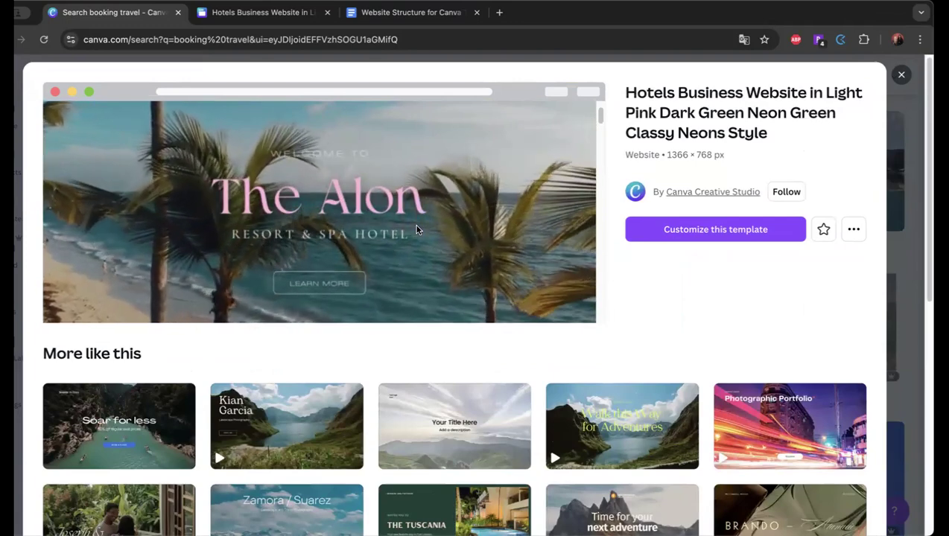
Examine the related Blue Travel Offers & Deals Website template and return to The Alon template's preview.
click(171, 415)
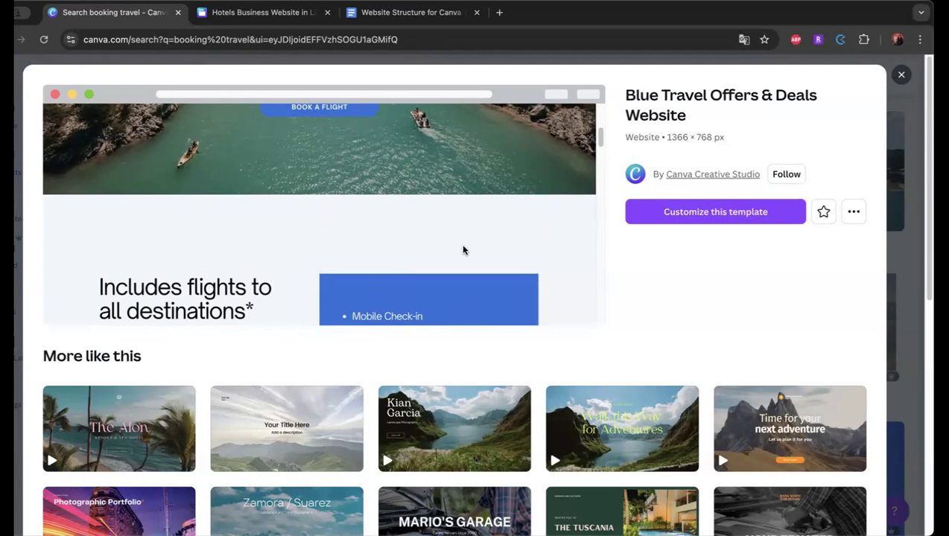
scroll(463, 250, up, 3)
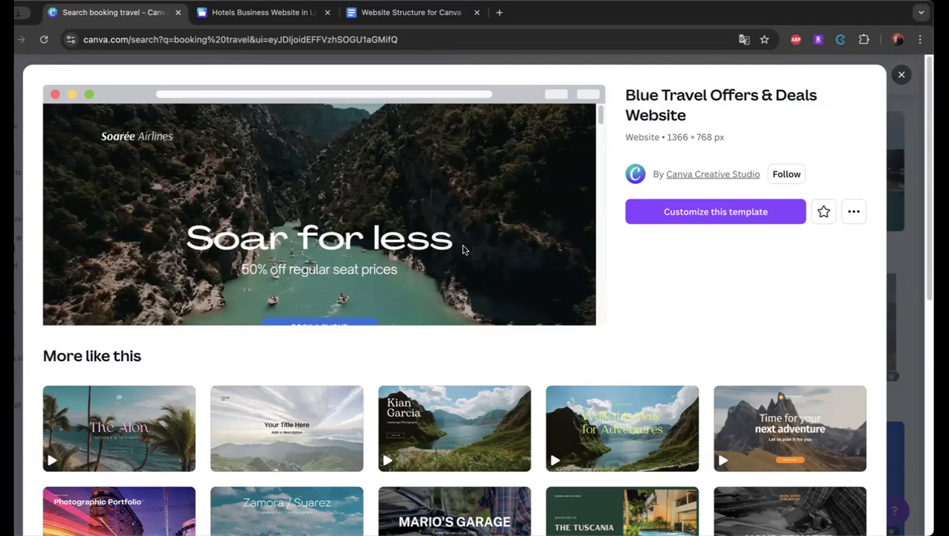
scroll(462, 250, down, 1)
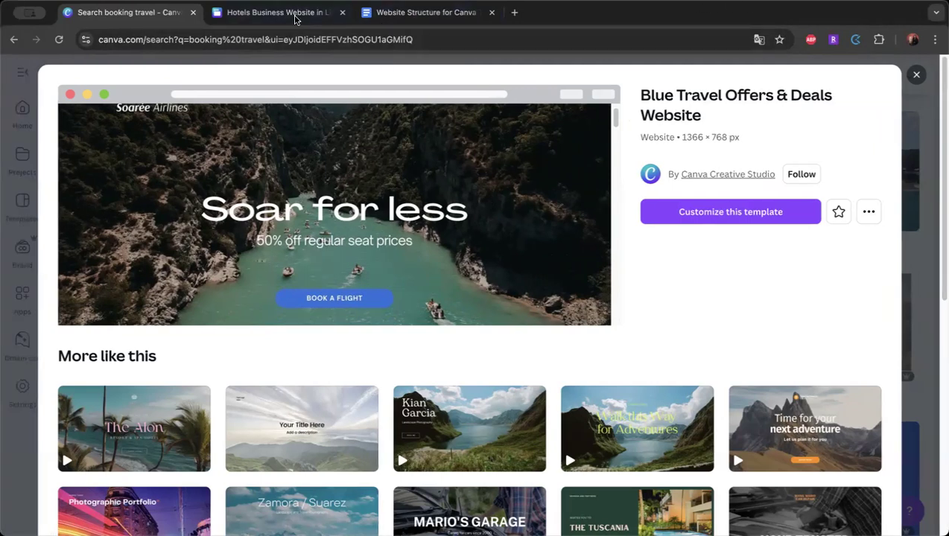
mouse_move(115, 426)
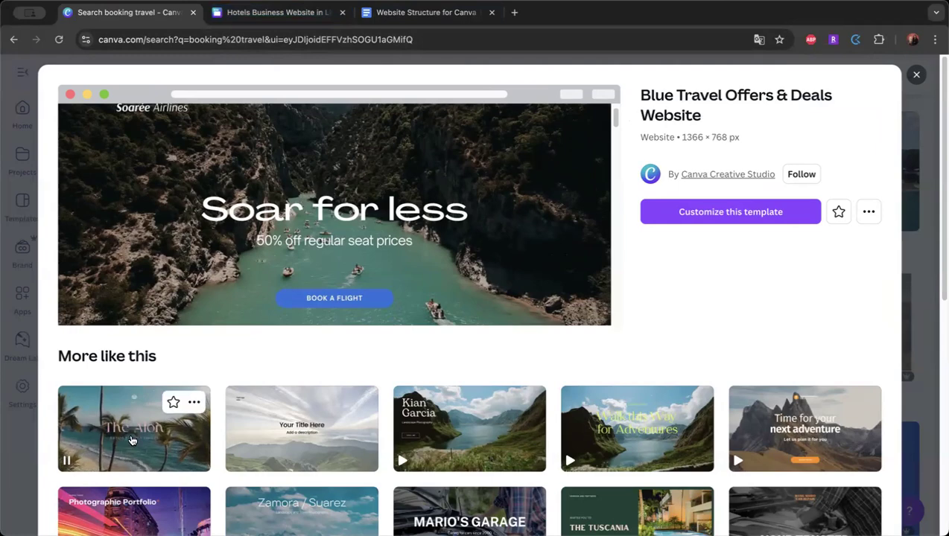
key(super+alt+i)
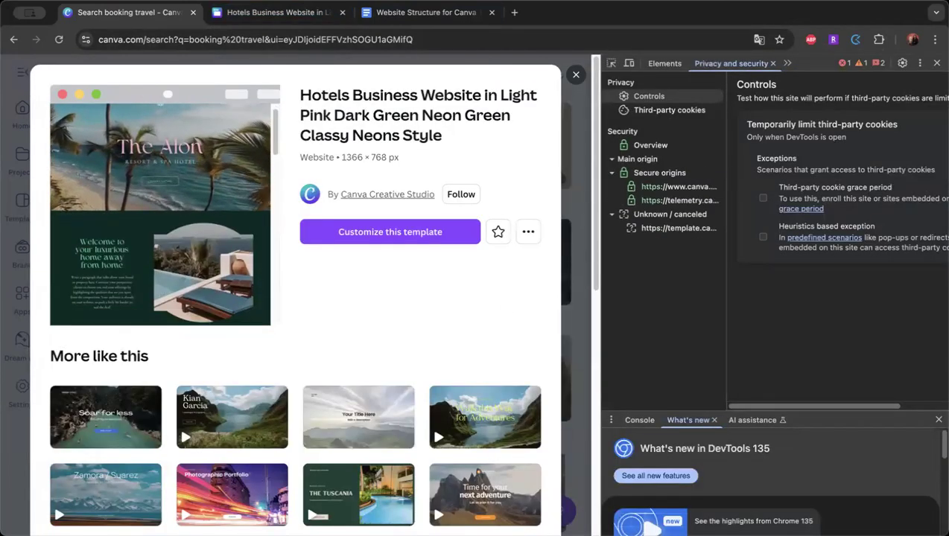
key(super+alt+i)
key(super+alt+i)
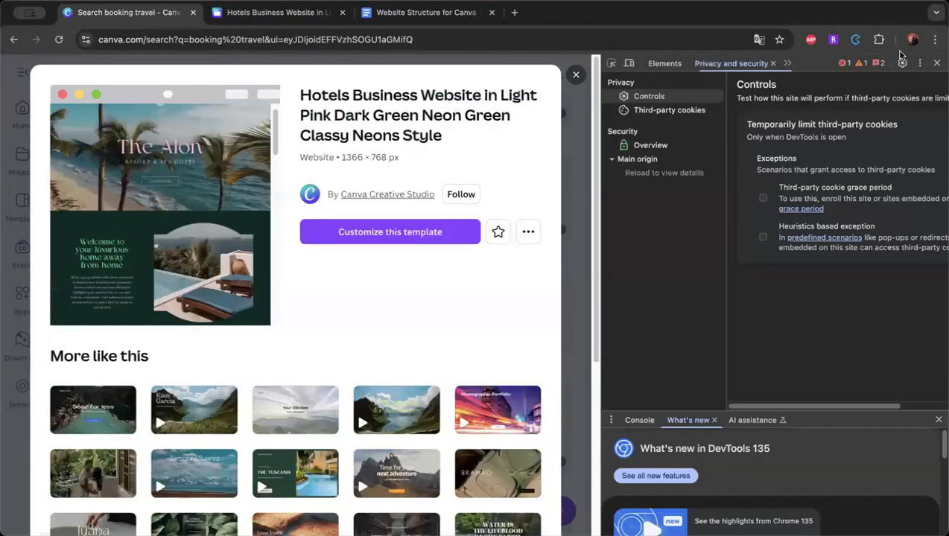
key(super+alt+i)
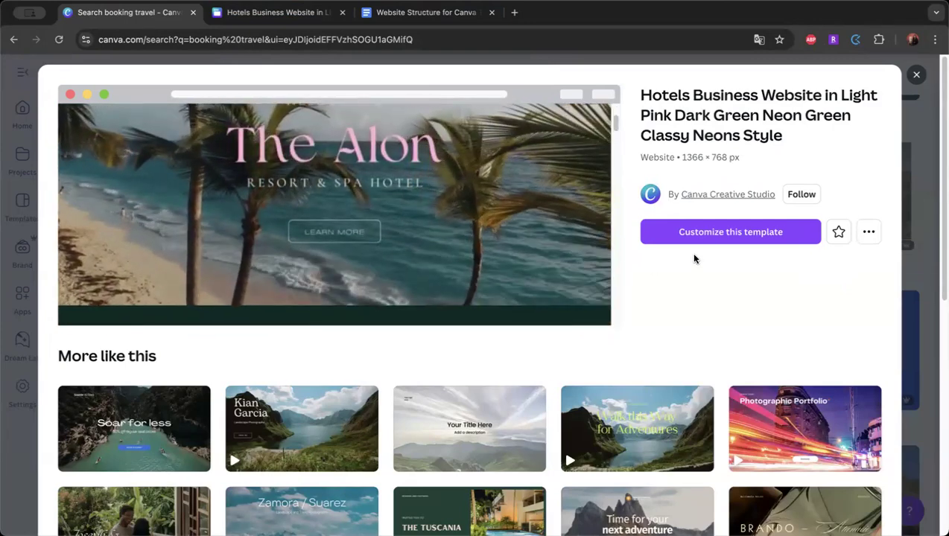
Start customizing The Alon template as a website design and place the Website Structure document's tab beside it.
click(711, 232)
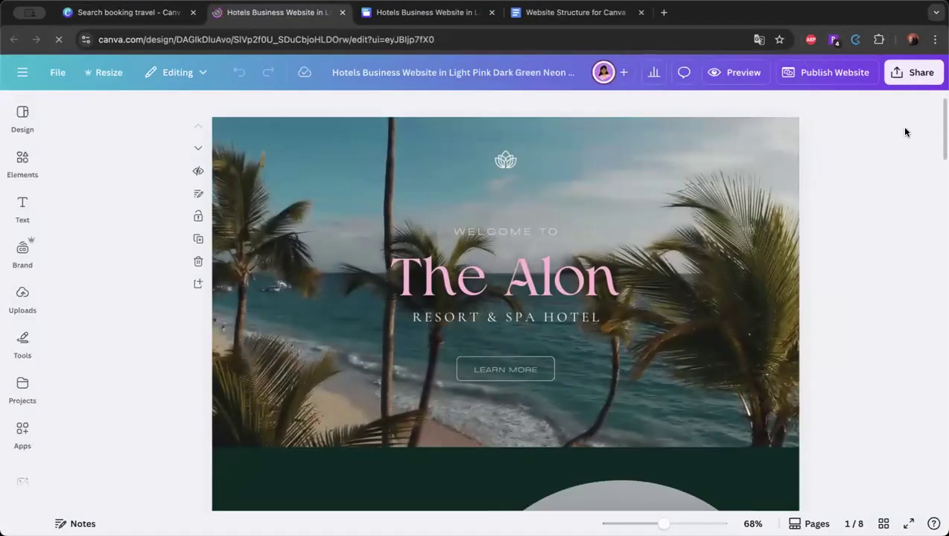
scroll(633, 257, down, 1)
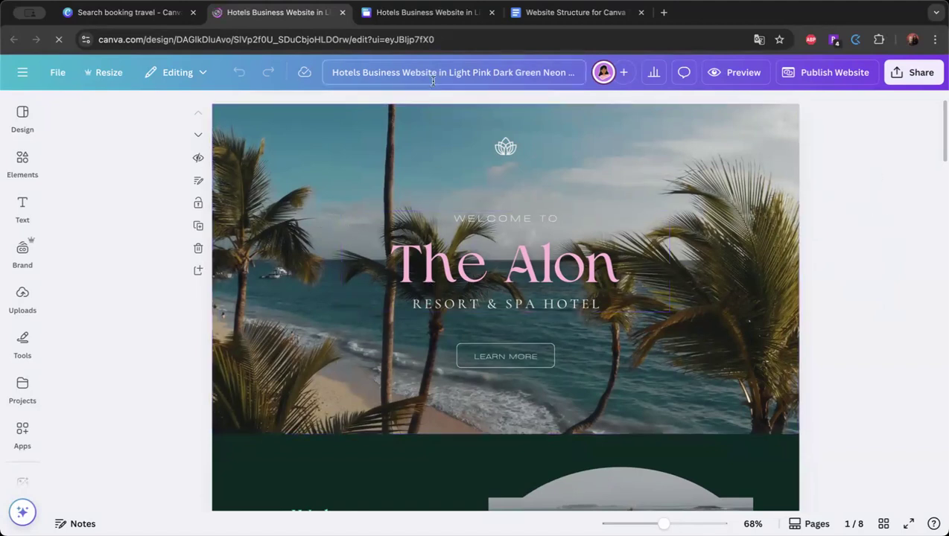
drag(577, 12, 414, 61)
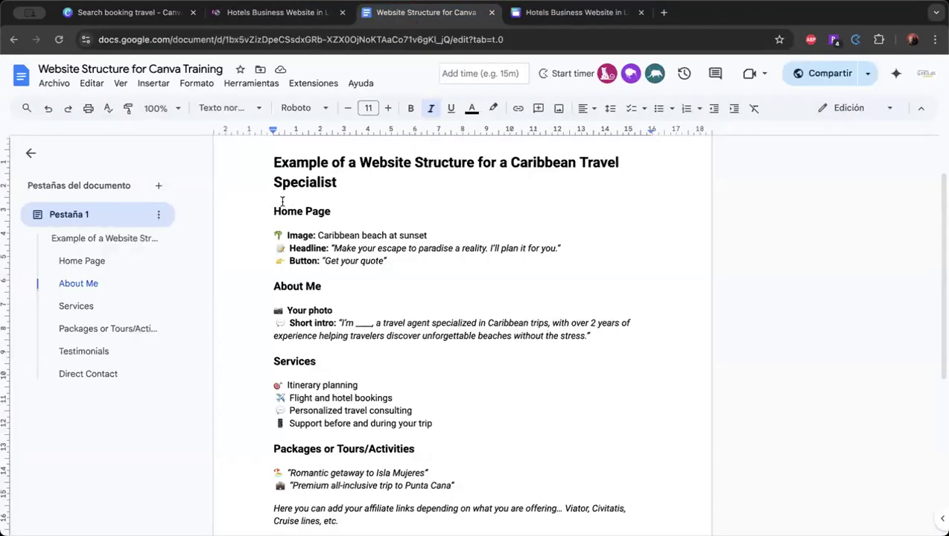
Read through the Website Structure outline, from the Home Page section to Direct Contact.
click(304, 214)
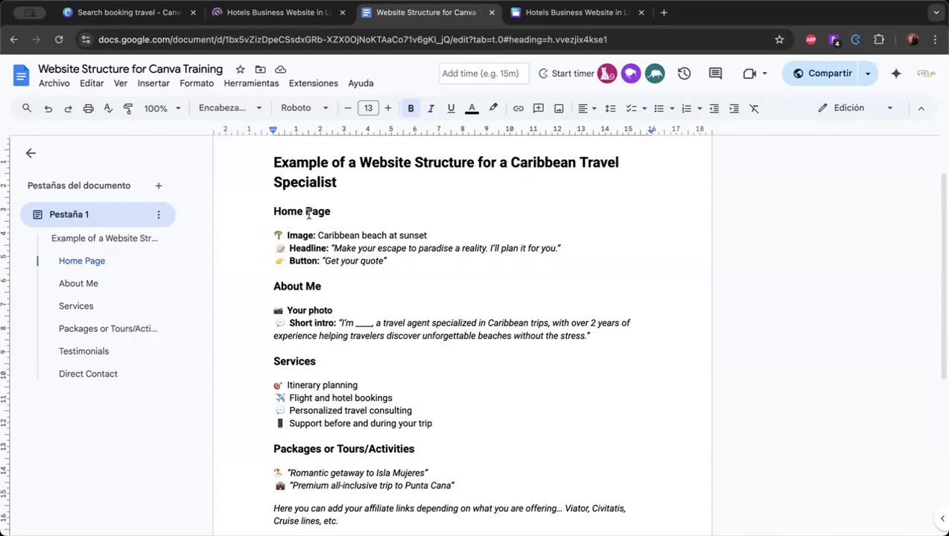
click(306, 287)
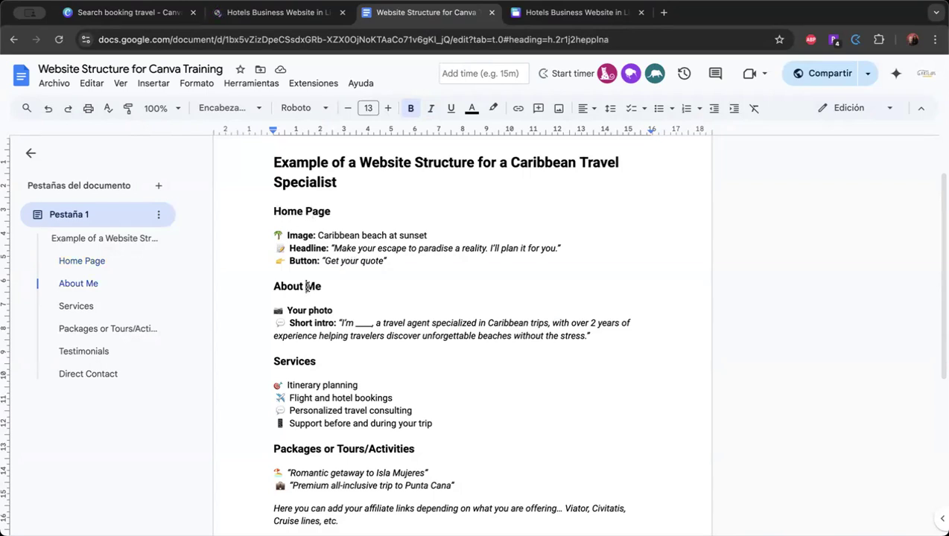
click(303, 364)
scroll(351, 378, down, 2)
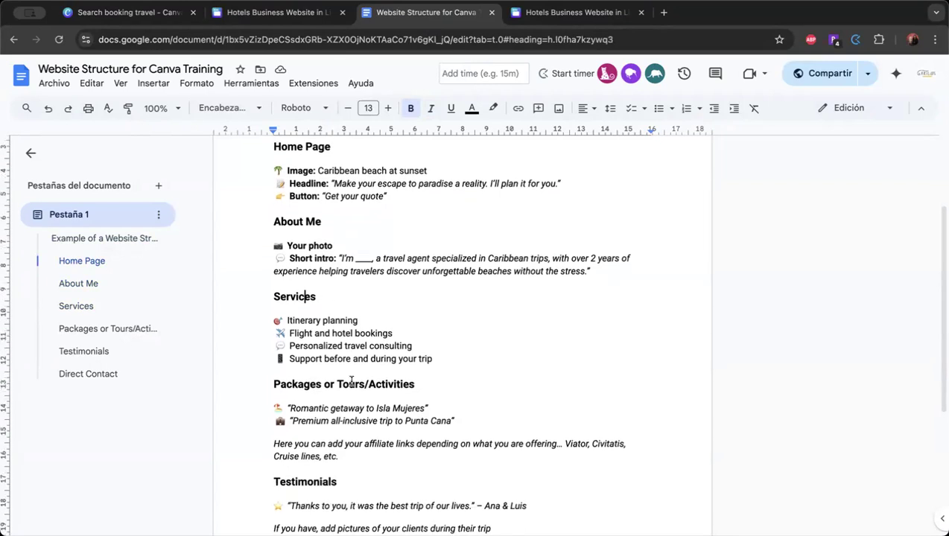
click(308, 378)
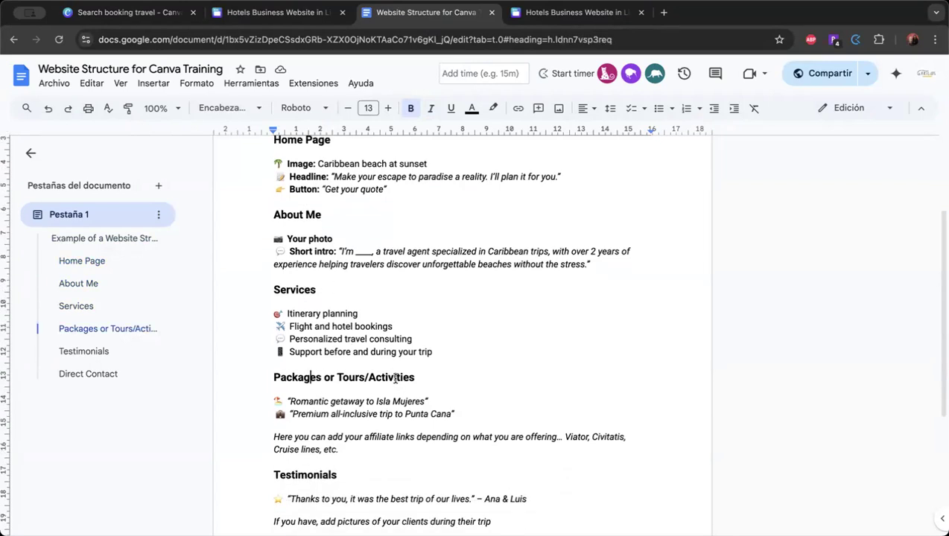
scroll(396, 379, down, 2)
click(325, 420)
scroll(380, 402, down, 3)
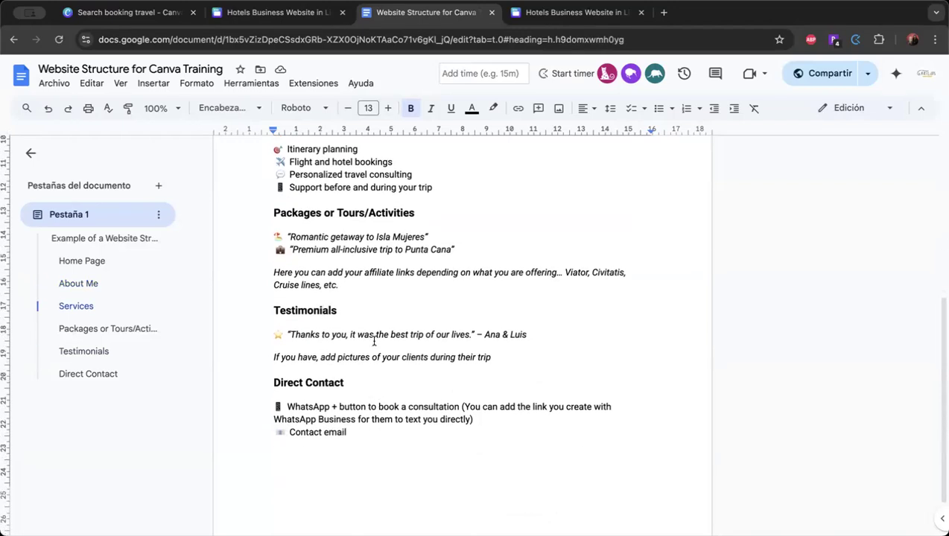
click(294, 383)
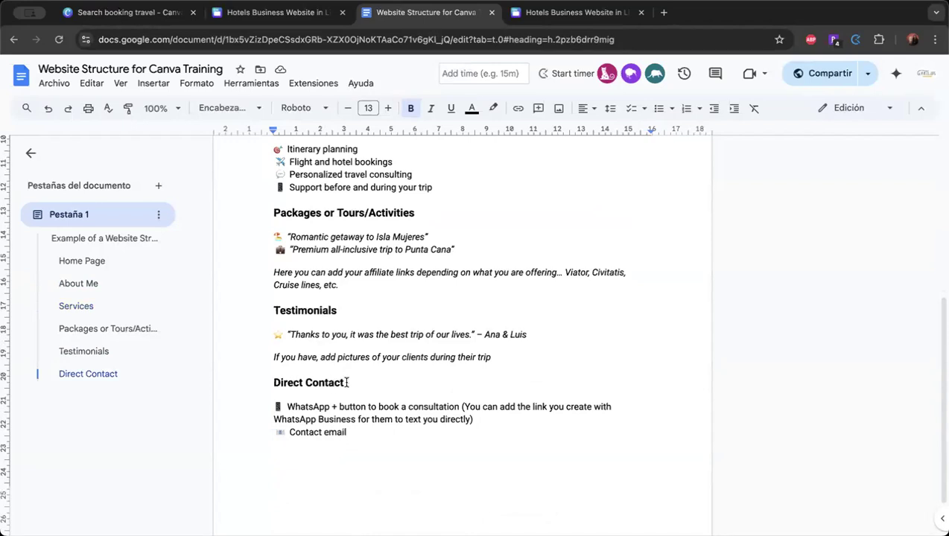
scroll(347, 382, up, 5)
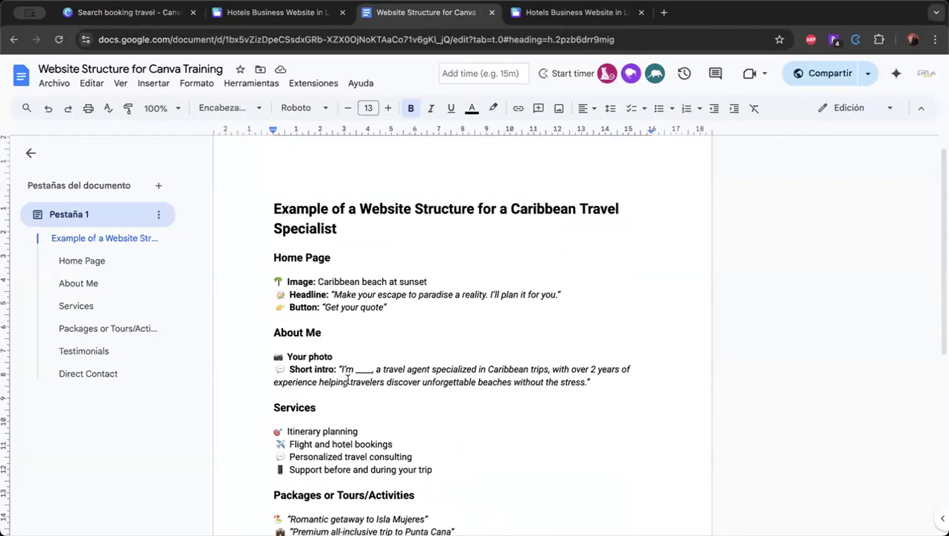
Switch to the Canva website design and look over The Alon template's sections through Promos and Offers.
click(285, 15)
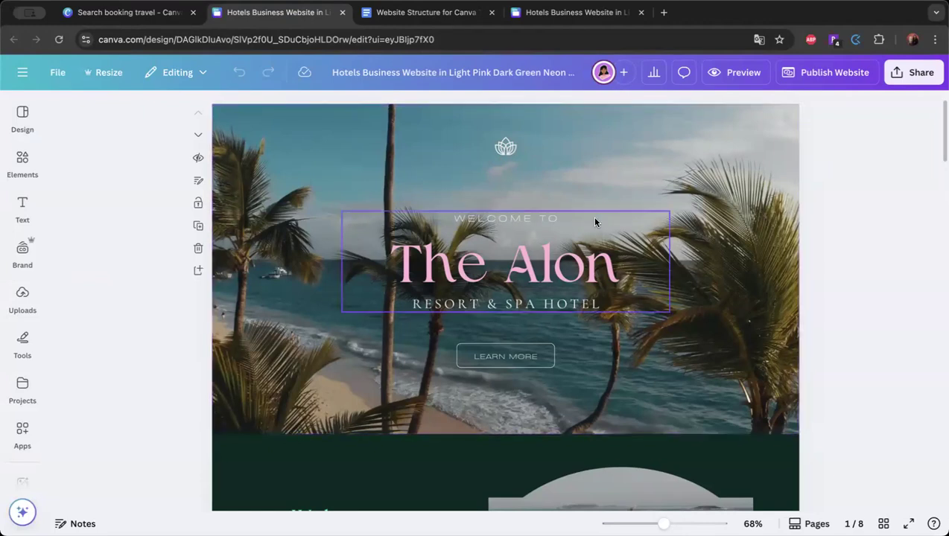
scroll(627, 326, down, 15)
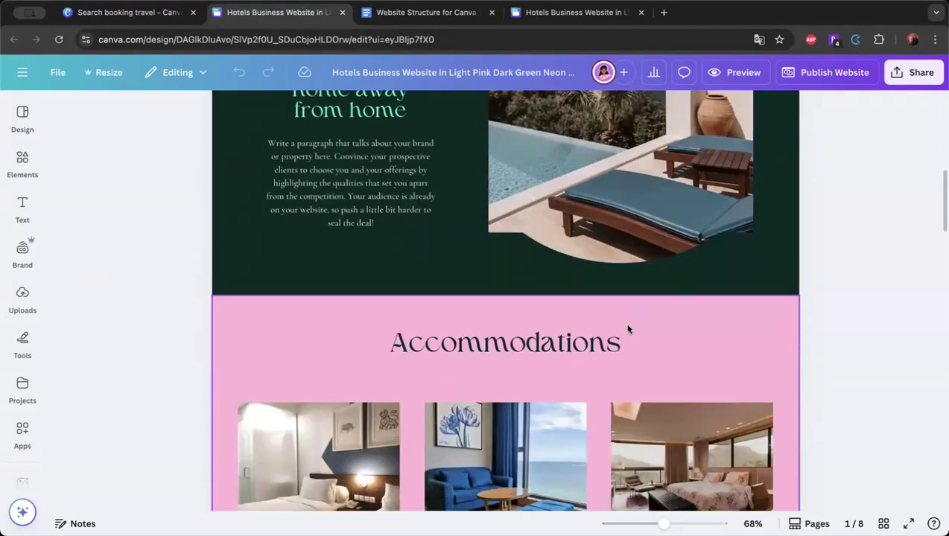
scroll(506, 409, down, 20)
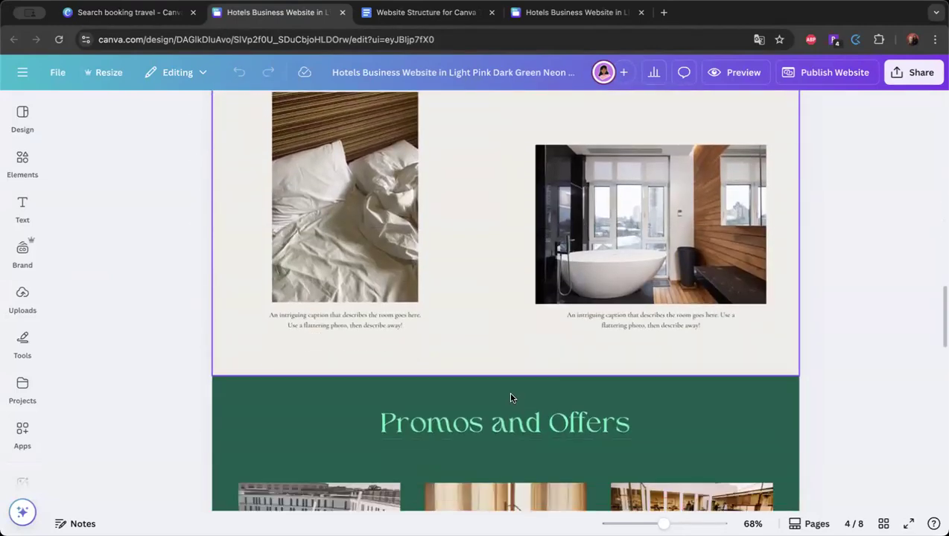
scroll(512, 388, down, 3)
scroll(511, 383, up, 20)
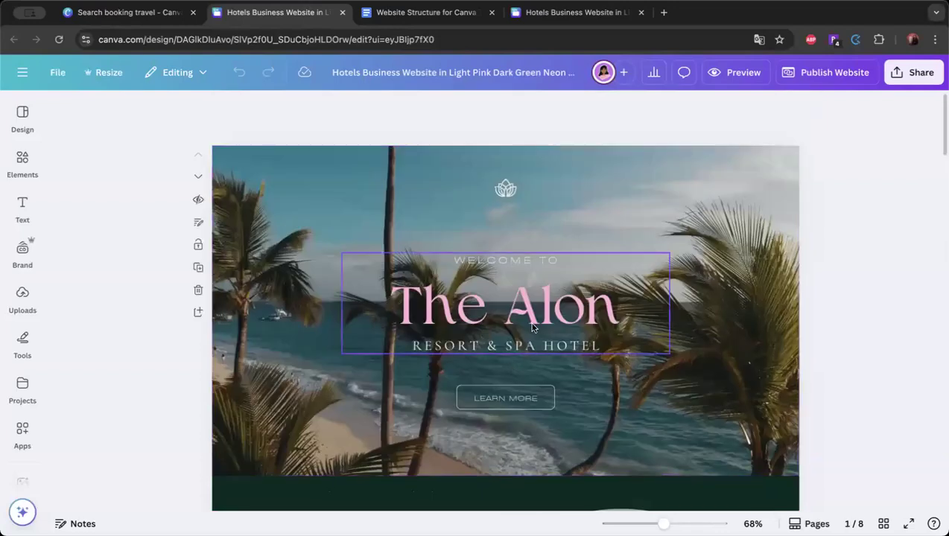
click(488, 268)
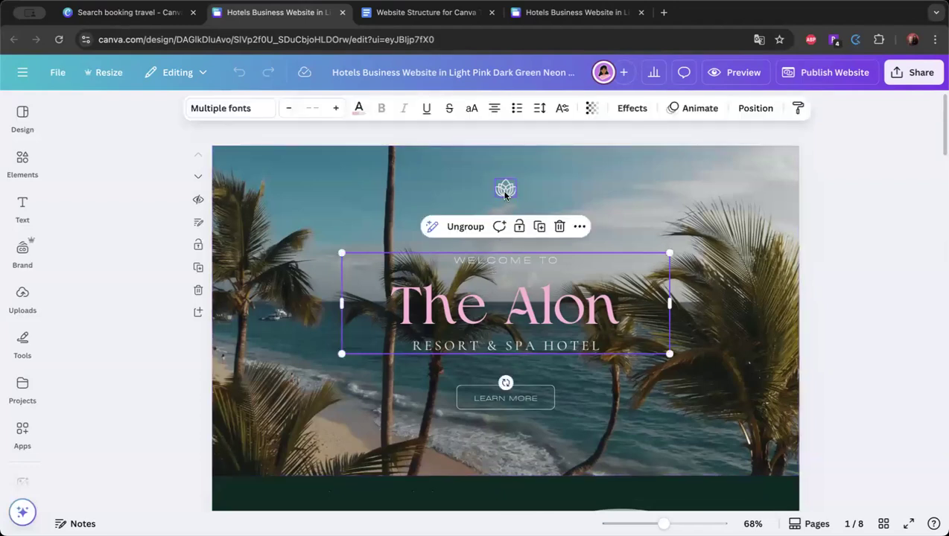
click(505, 191)
click(22, 162)
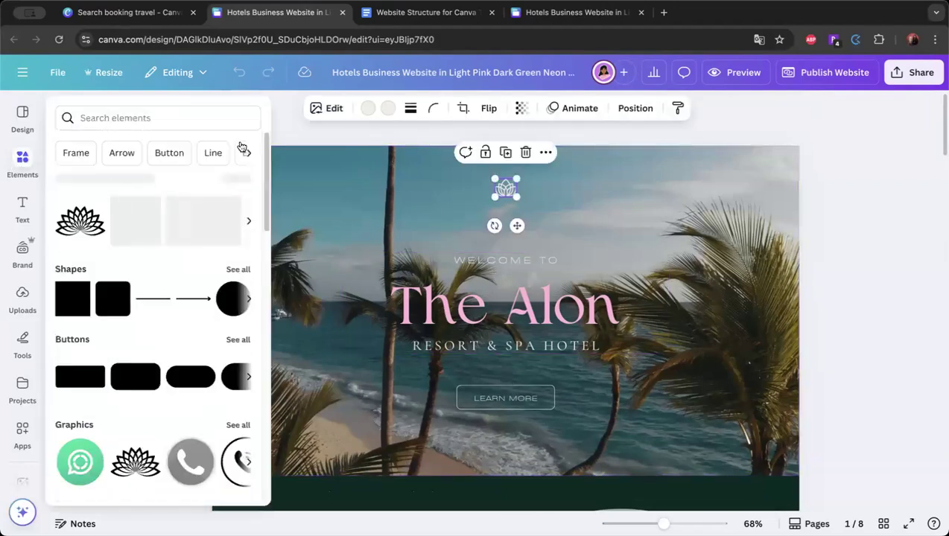
Replace "The Alon" heading in the opening section with "Travel with the stars".
click(543, 312)
double_click(543, 313)
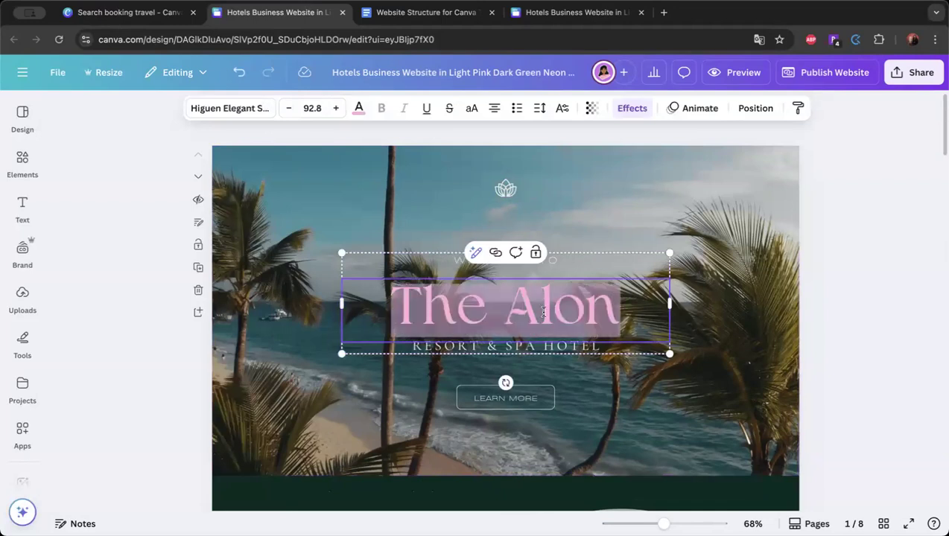
text(Trt)
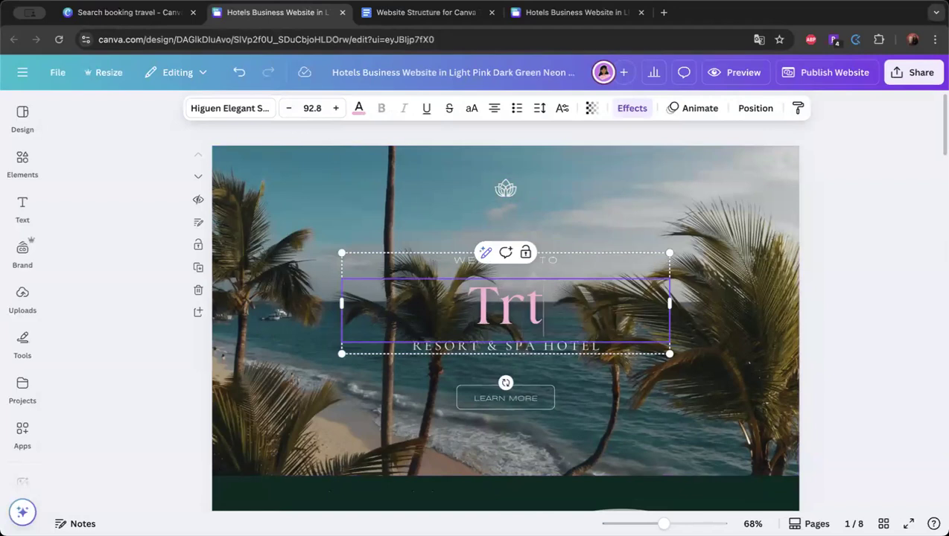
key(BackSpace)
text(avel)
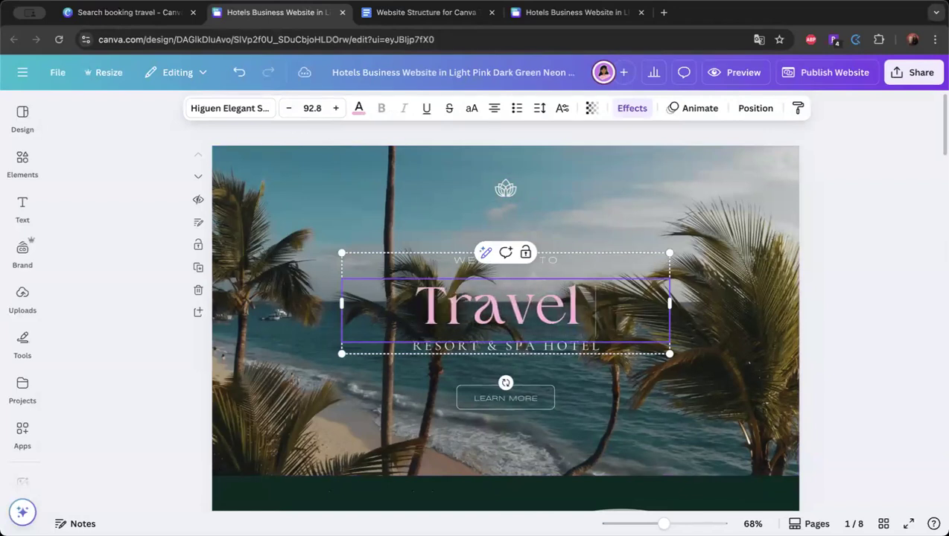
text( with)
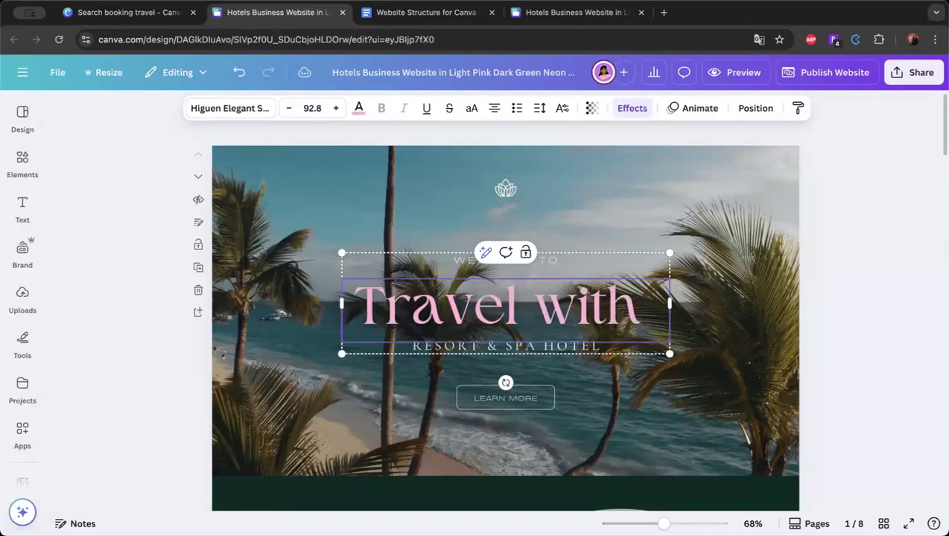
text( the stars)
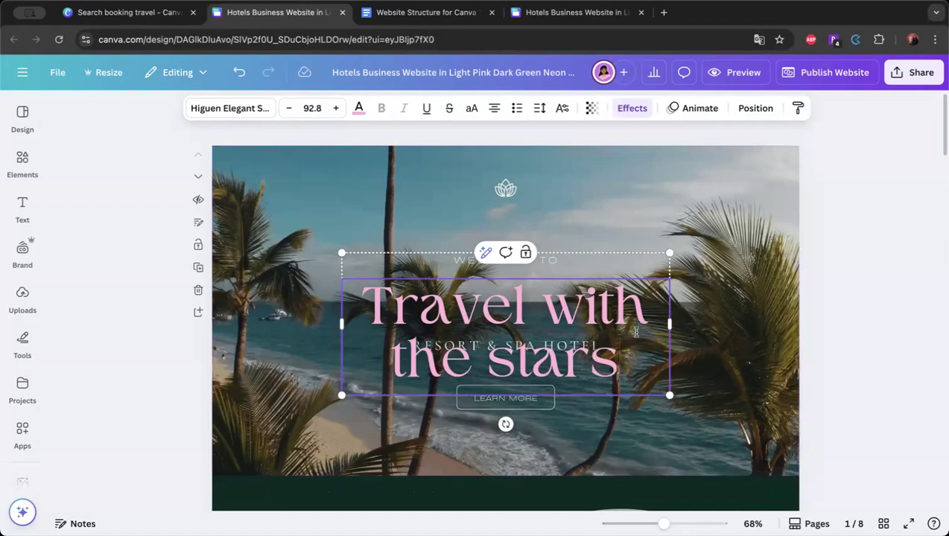
Ungroup the title texts and resize the "Travel with the stars" heading to one line, centred between "Welcome to" and "Resort & Spa Hotel".
click(568, 323)
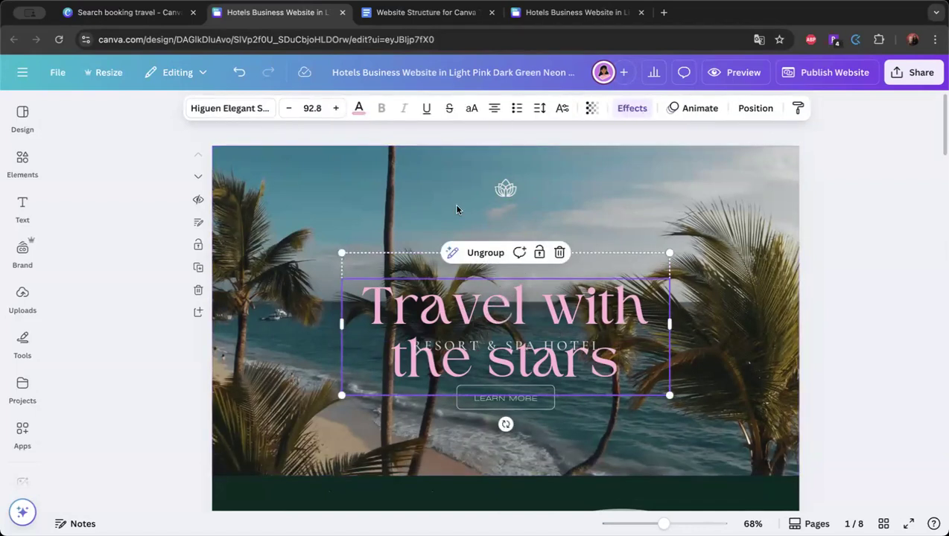
click(486, 253)
click(676, 294)
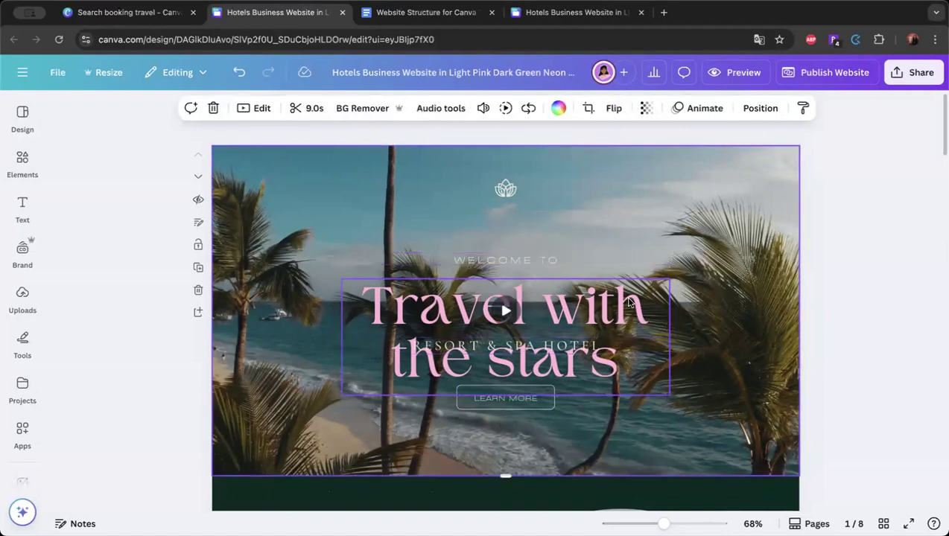
click(668, 326)
drag(669, 336, 775, 336)
drag(339, 335, 245, 336)
drag(774, 396, 615, 360)
drag(618, 326, 714, 321)
drag(561, 313, 588, 308)
click(621, 251)
Delete the lotus logo above the title and search the graphics elements for "travel".
click(505, 190)
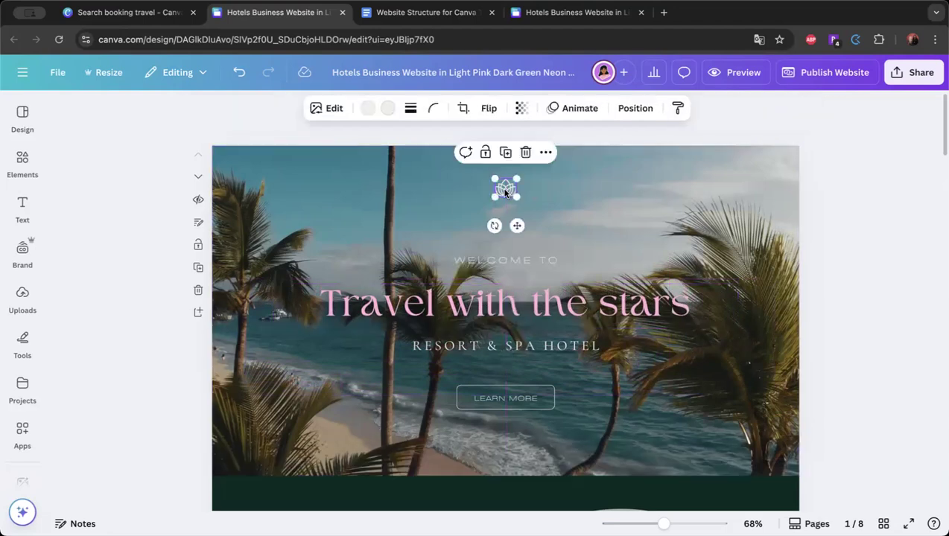
key(Delete)
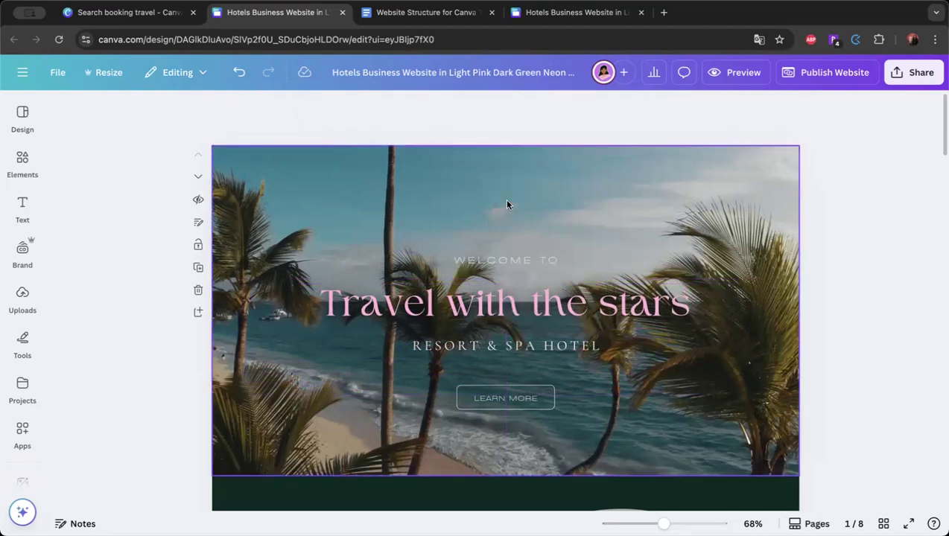
click(23, 162)
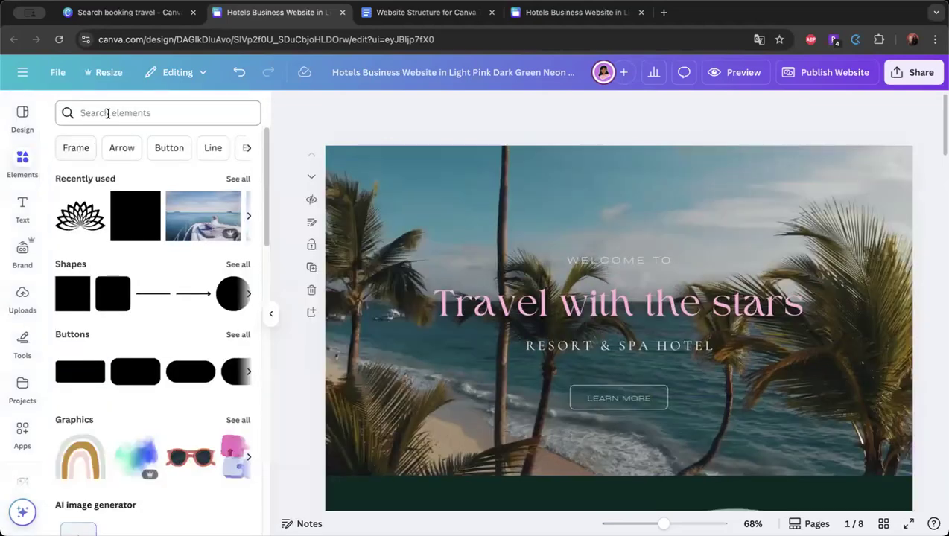
click(104, 113)
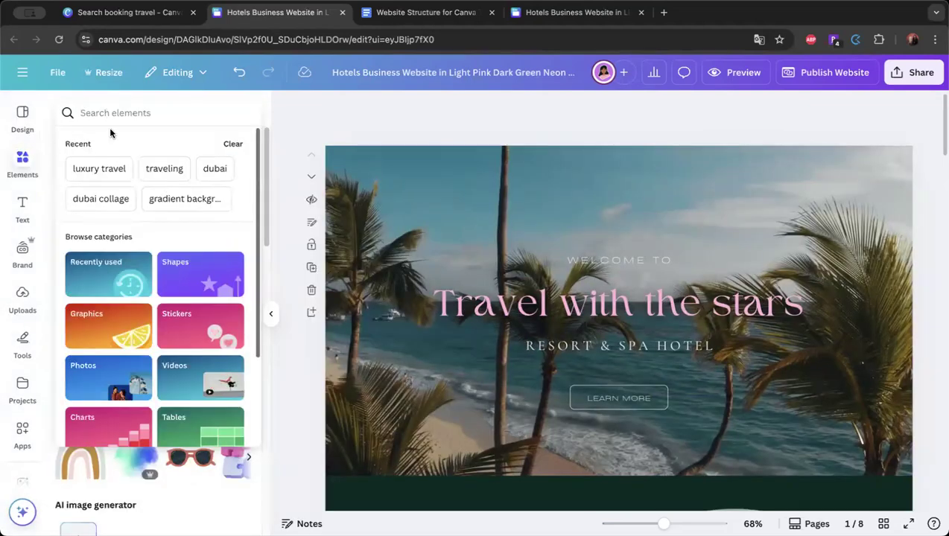
text(travel)
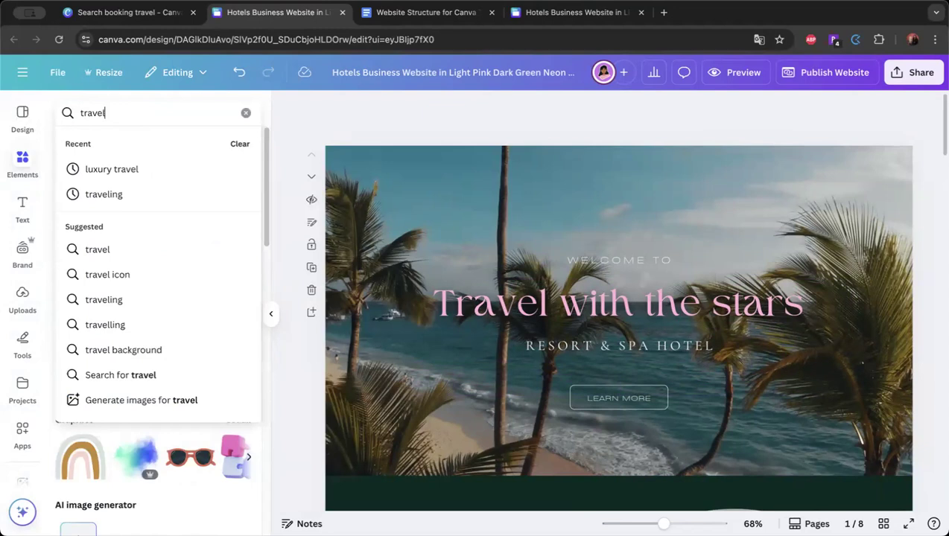
key(Return)
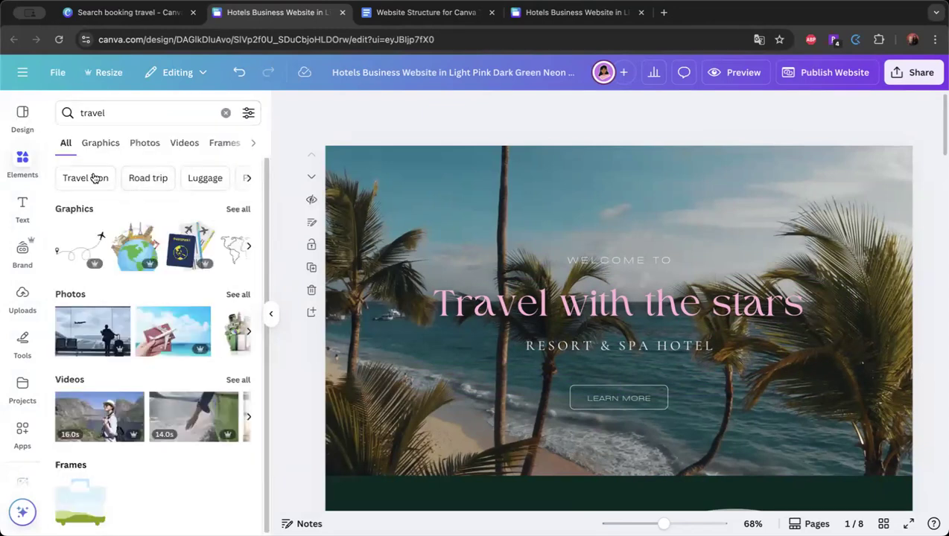
click(100, 144)
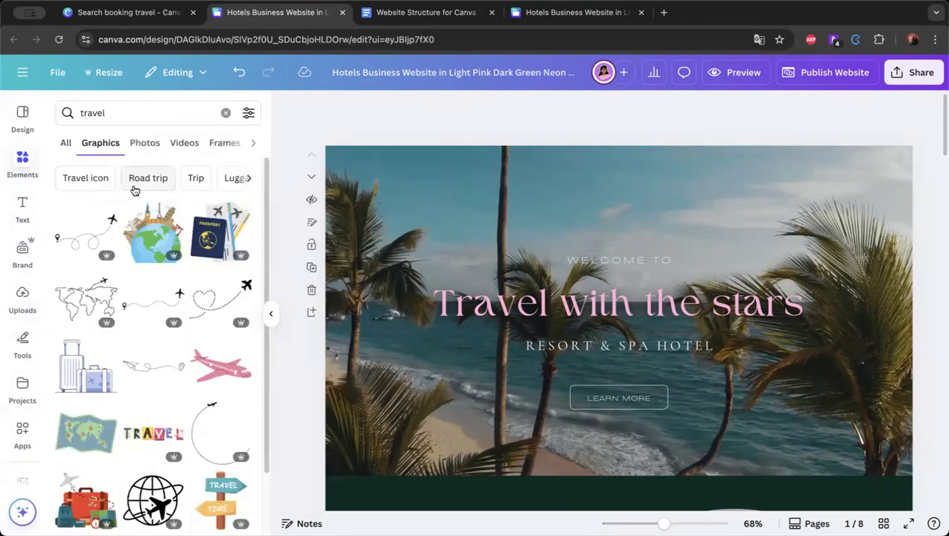
Insert the world map outline graphic with an airplane, shrink it and centre it just above "Welcome to".
scroll(164, 302, down, 2)
scroll(164, 301, down, 1)
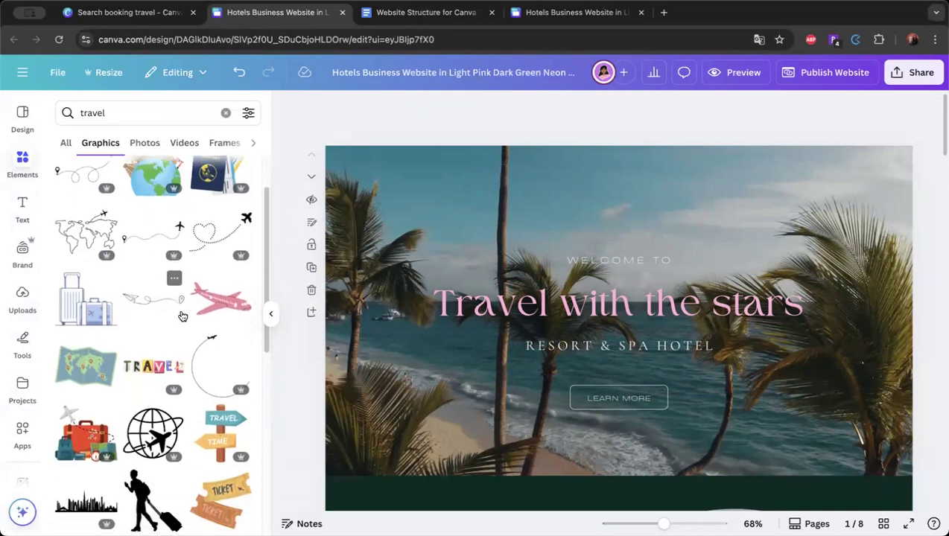
scroll(160, 353, down, 1)
scroll(160, 353, up, 1)
scroll(198, 275, up, 2)
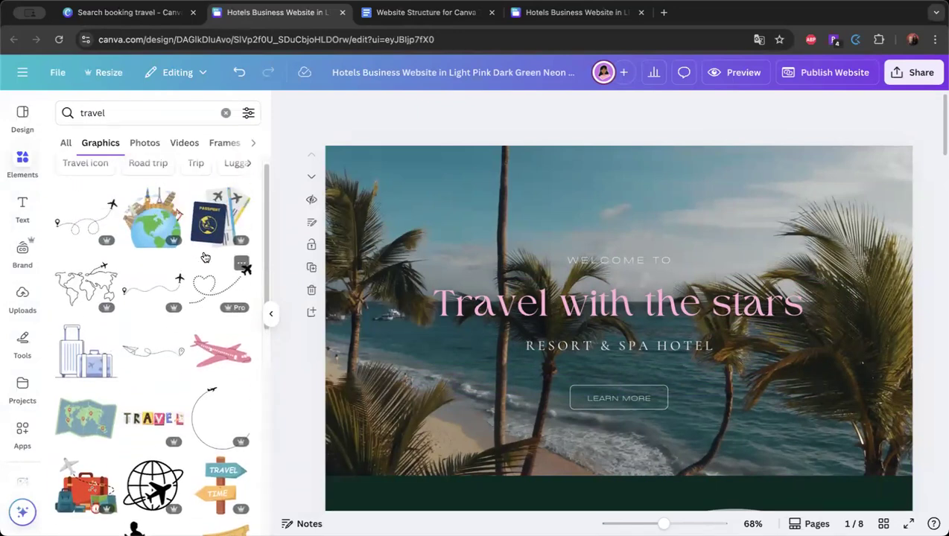
click(86, 284)
drag(660, 284, 660, 202)
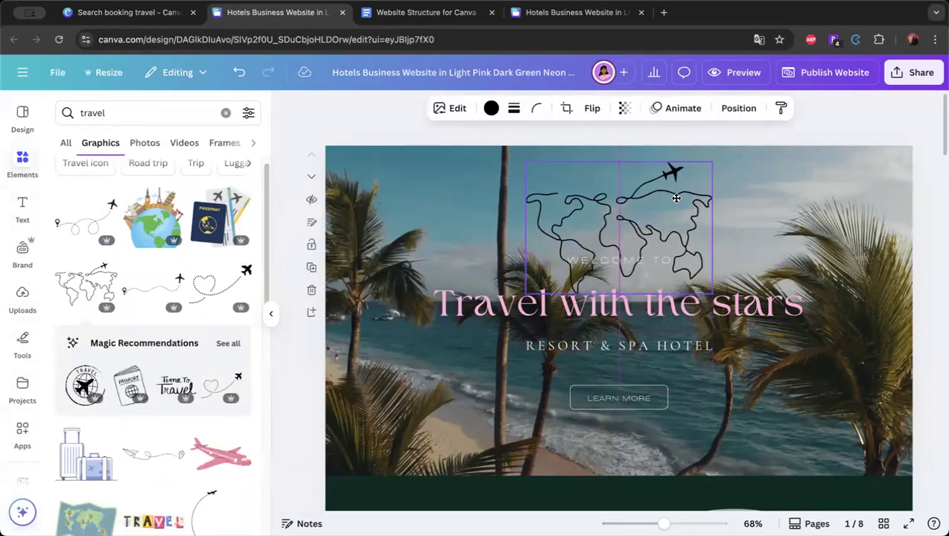
drag(711, 292, 636, 235)
drag(587, 200, 634, 205)
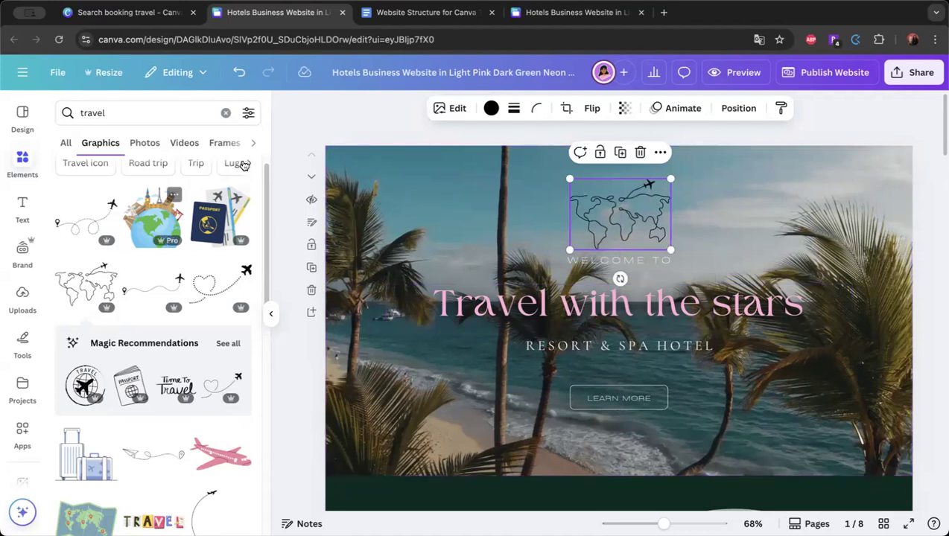
Browse the website templates offered in the editor and return to The Alon template's preview in the booking travel search.
click(22, 118)
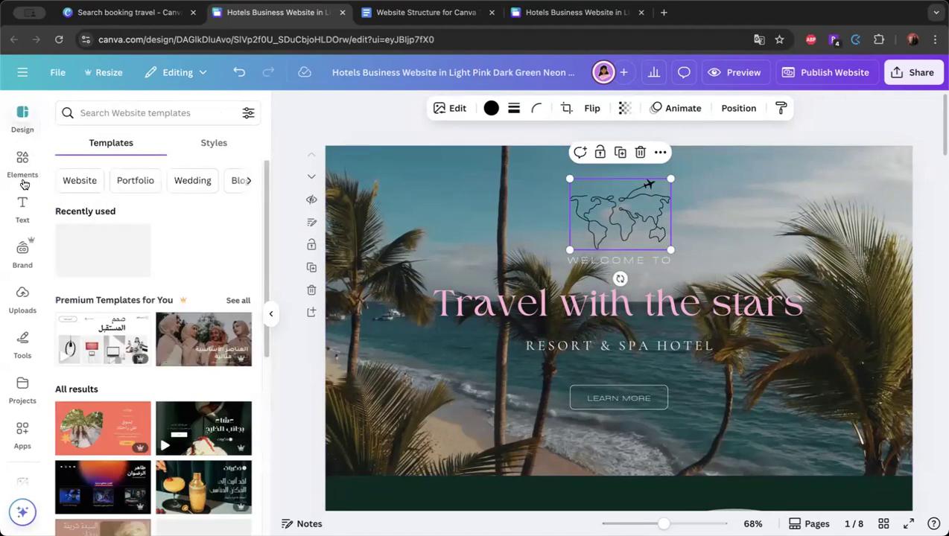
scroll(246, 305, down, 5)
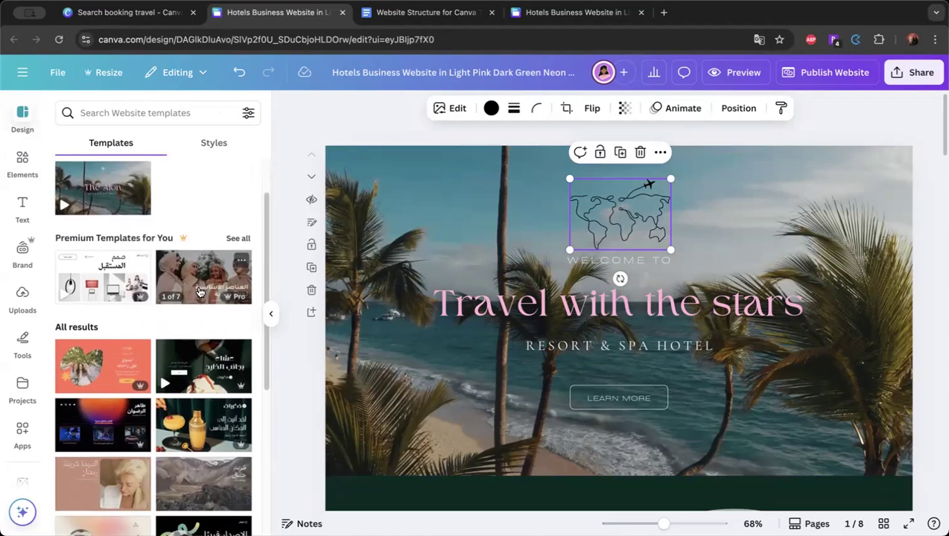
scroll(122, 342, down, 2)
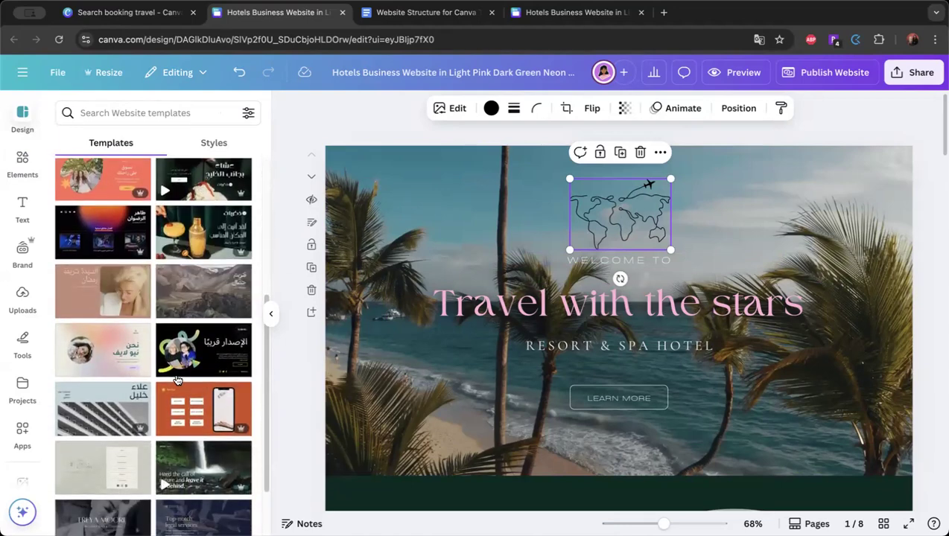
click(128, 12)
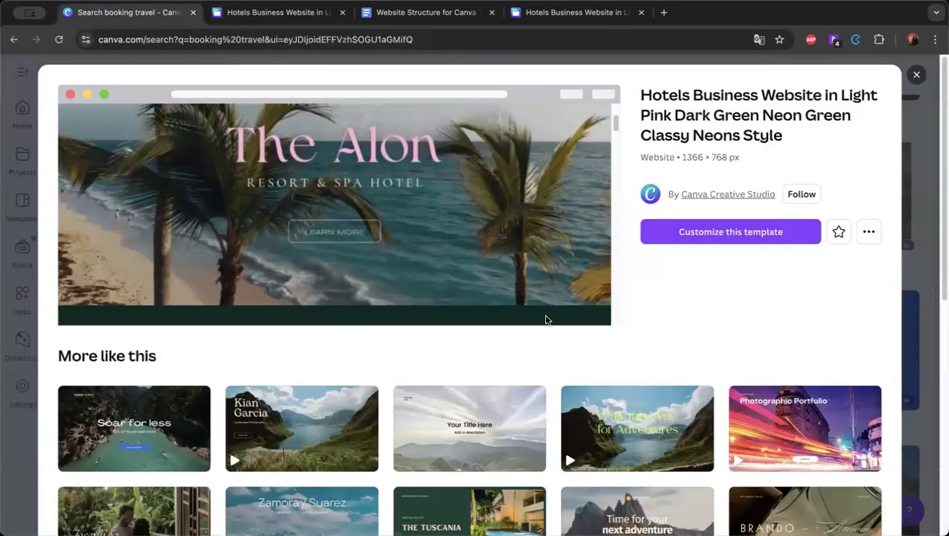
Return to the website design, look through its sections and browse the available styles, including the full list of font and colour combinations.
click(283, 12)
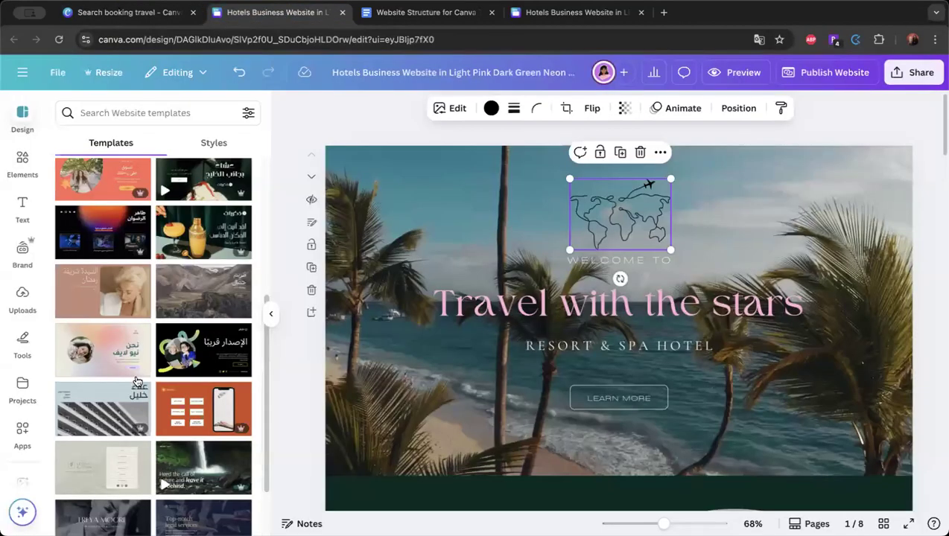
scroll(246, 313, down, 3)
scroll(588, 346, down, 10)
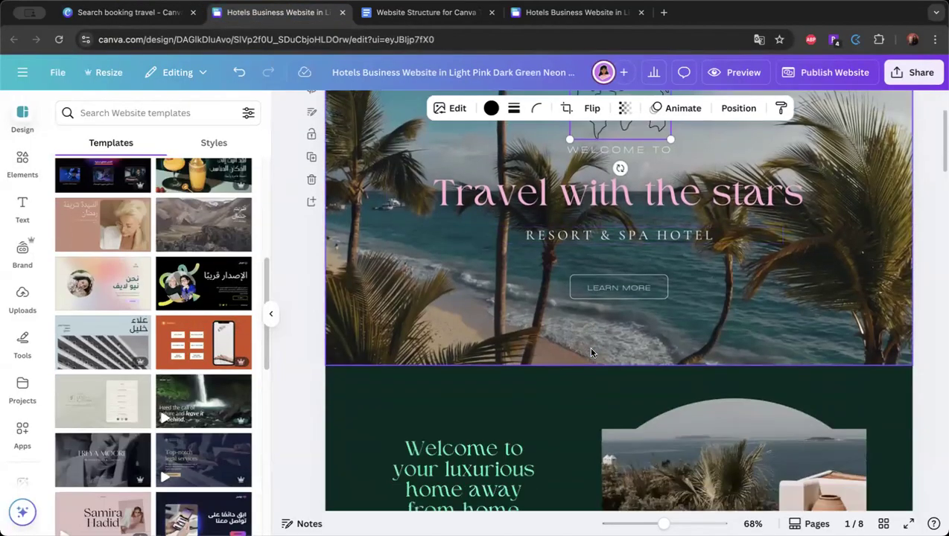
scroll(590, 352, down, 15)
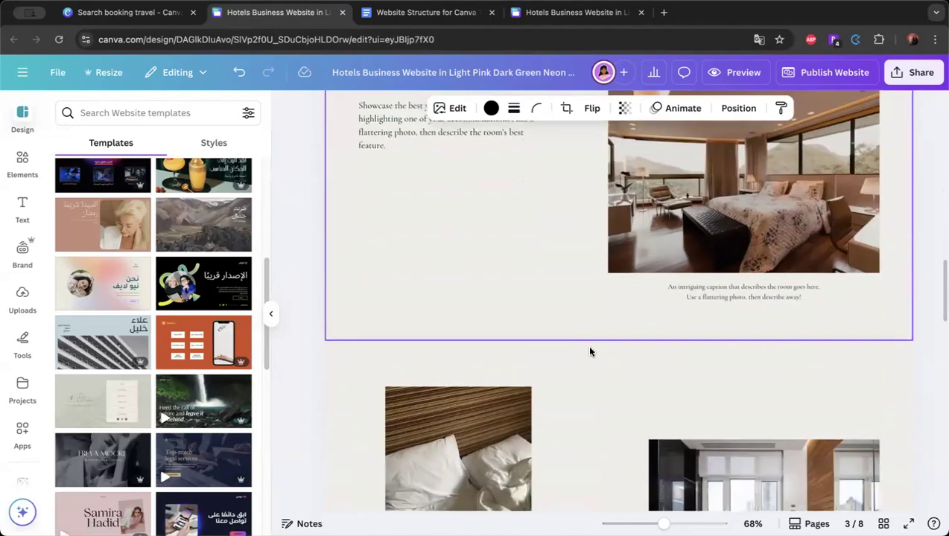
scroll(527, 343, up, 13)
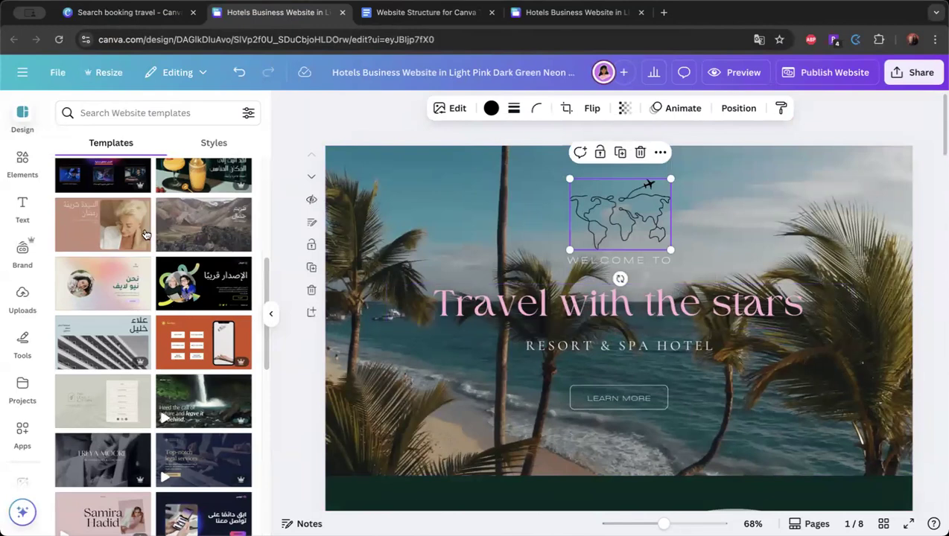
click(213, 142)
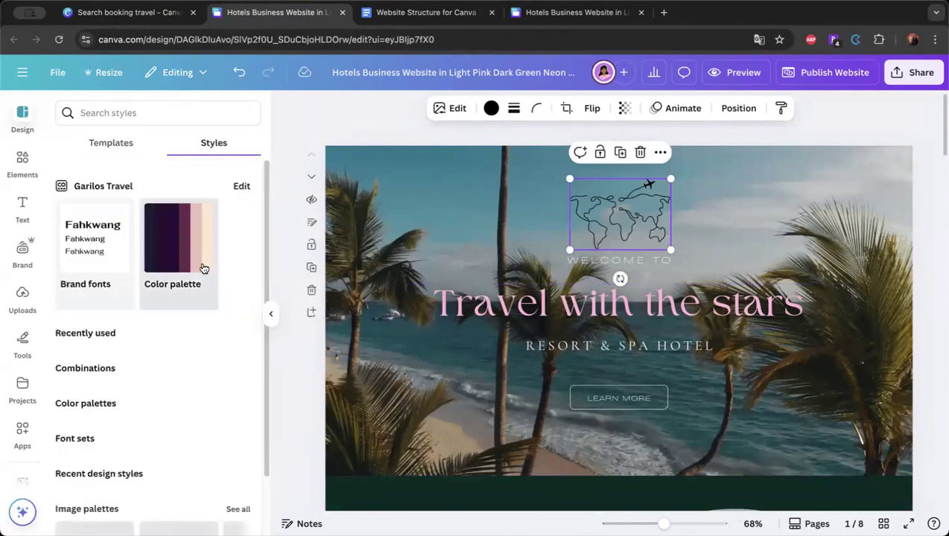
scroll(242, 330, down, 4)
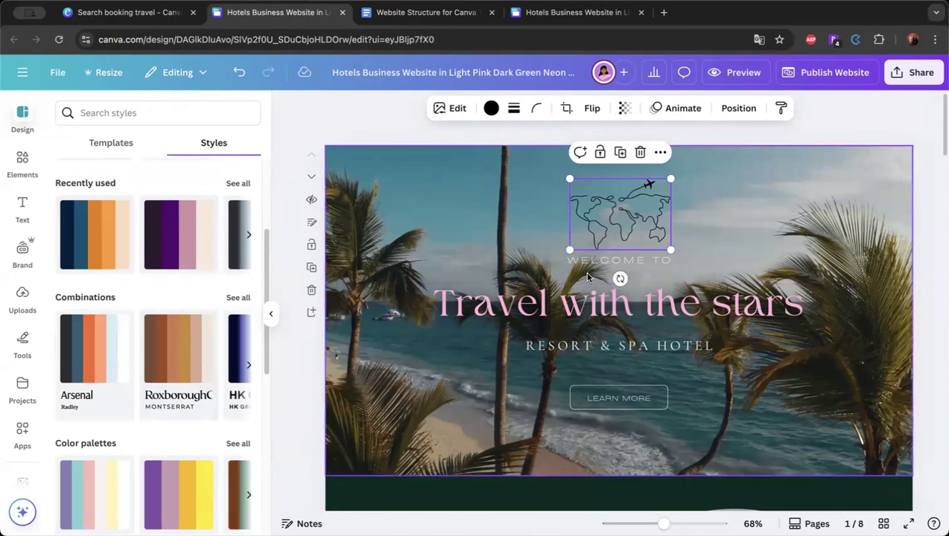
scroll(262, 253, up, 3)
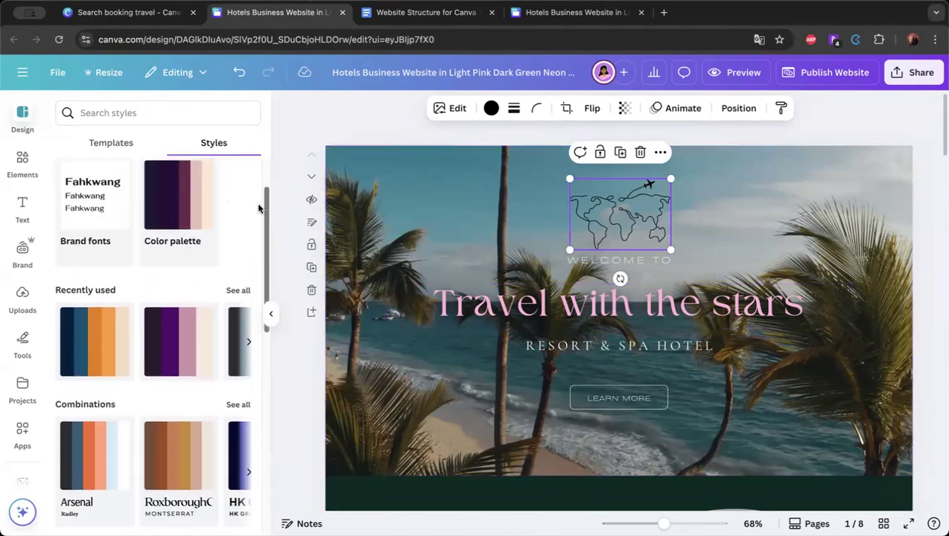
scroll(261, 257, down, 4)
scroll(261, 249, up, 2)
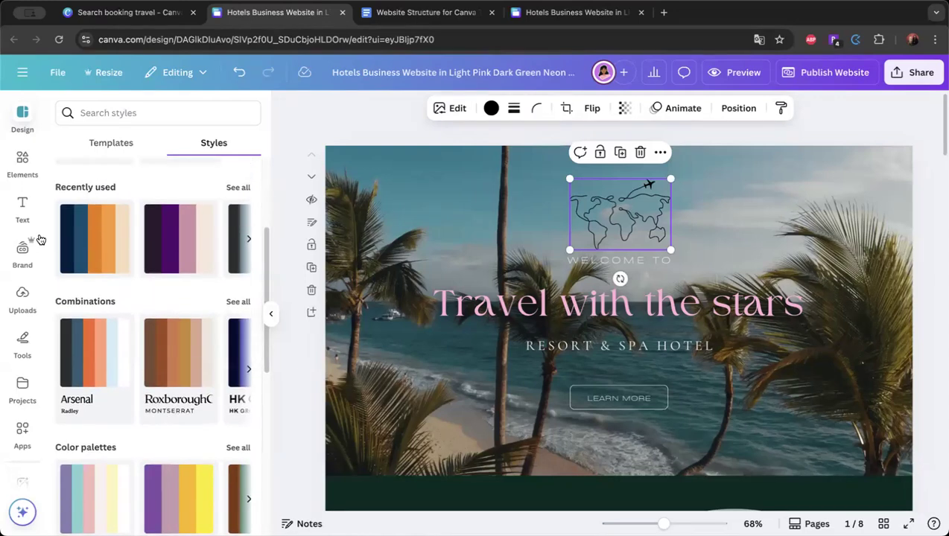
scroll(269, 249, down, 2)
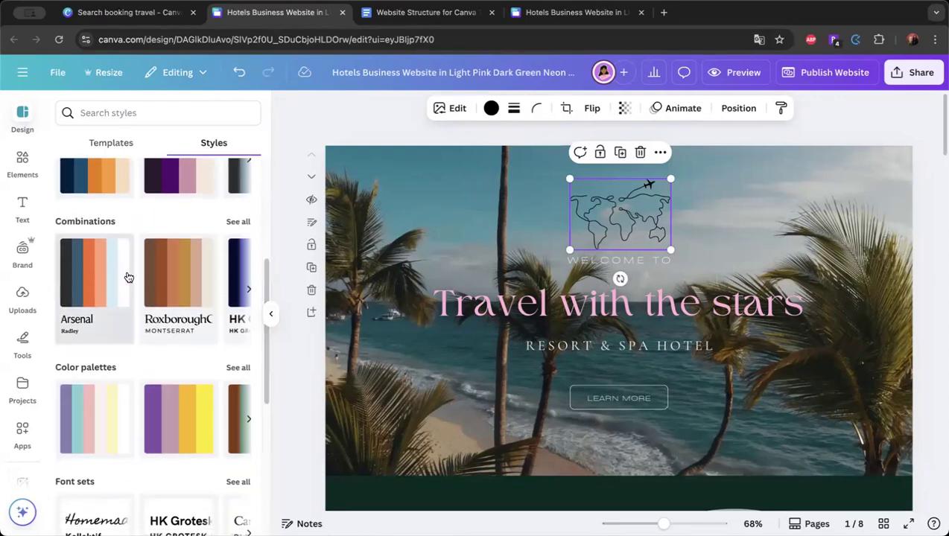
click(239, 222)
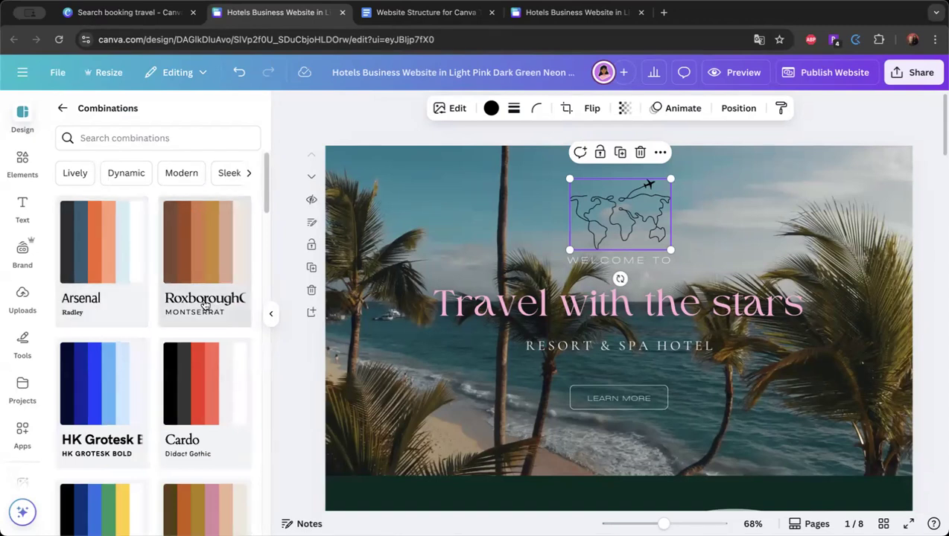
Try the Cardo and then the blue HK Grotesk Bold combination on the hero section, undoing Cardo and HK Grotesk's colour shuffle.
click(208, 390)
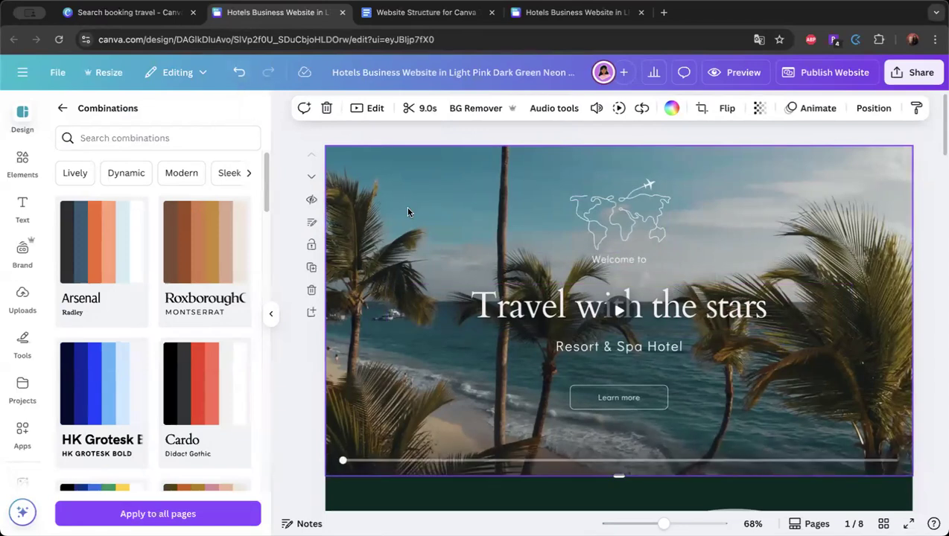
click(239, 74)
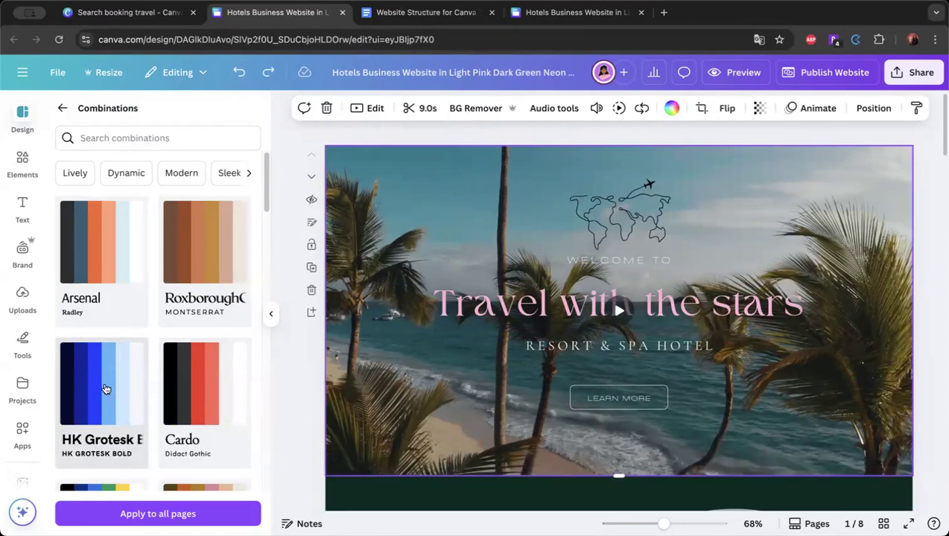
click(106, 387)
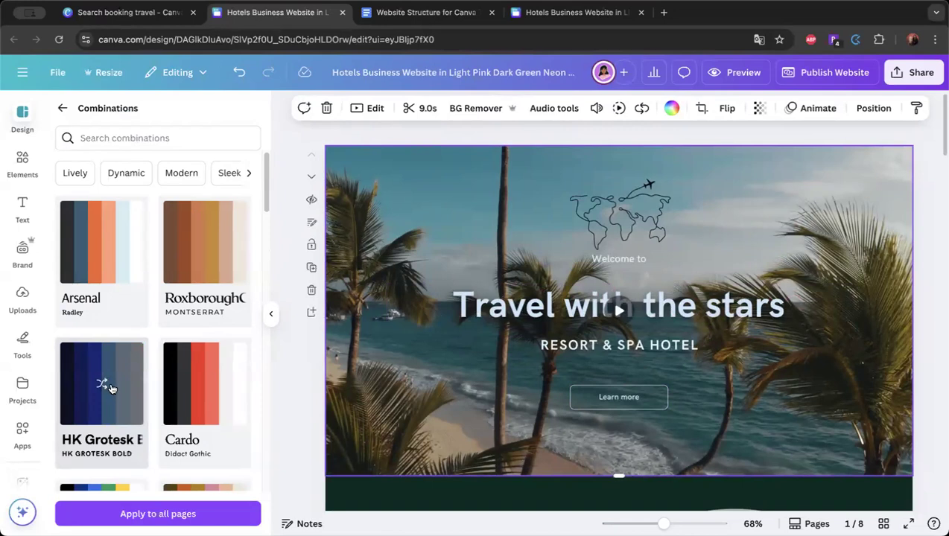
click(103, 387)
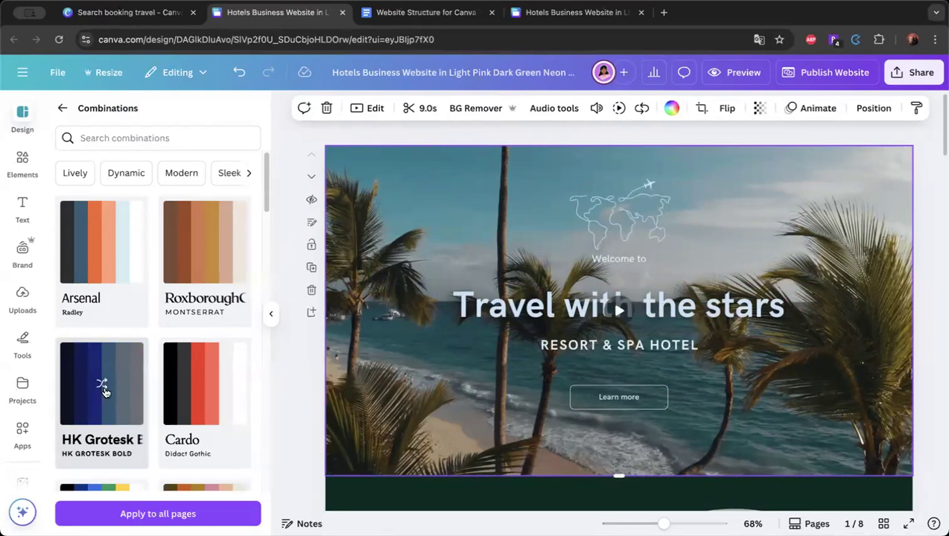
click(239, 72)
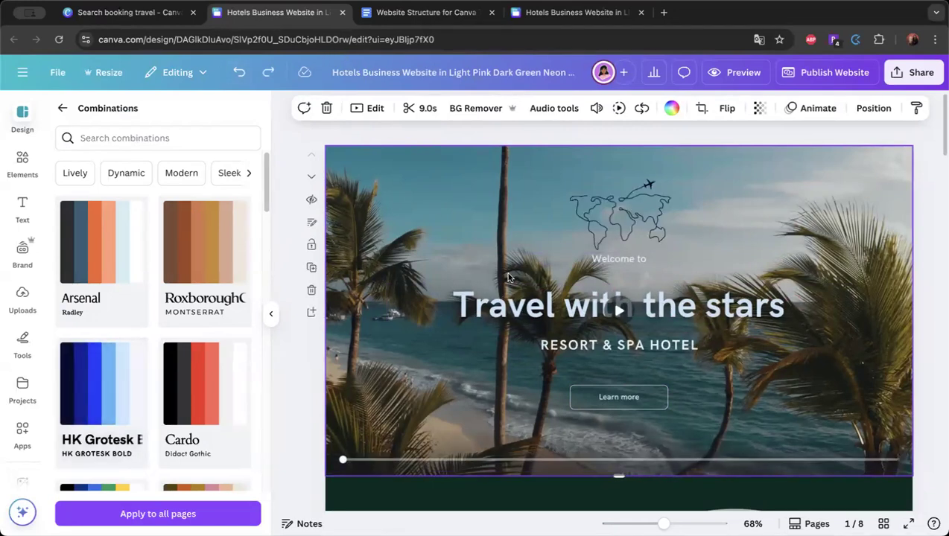
Compare the hero section with the sections below and apply the blue HK Grotesk Bold combination to all pages.
scroll(503, 283, down, 5)
scroll(502, 283, down, 3)
scroll(522, 275, up, 3)
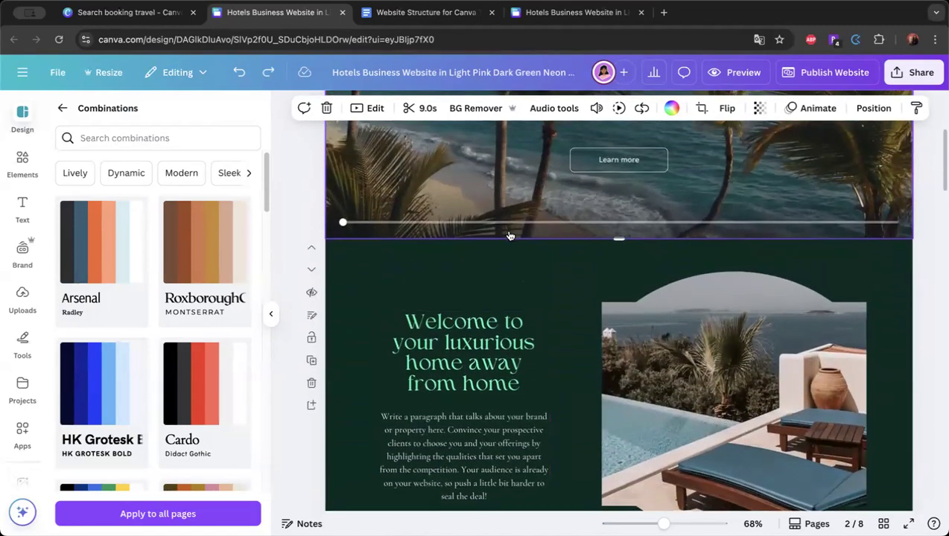
scroll(596, 261, down, 3)
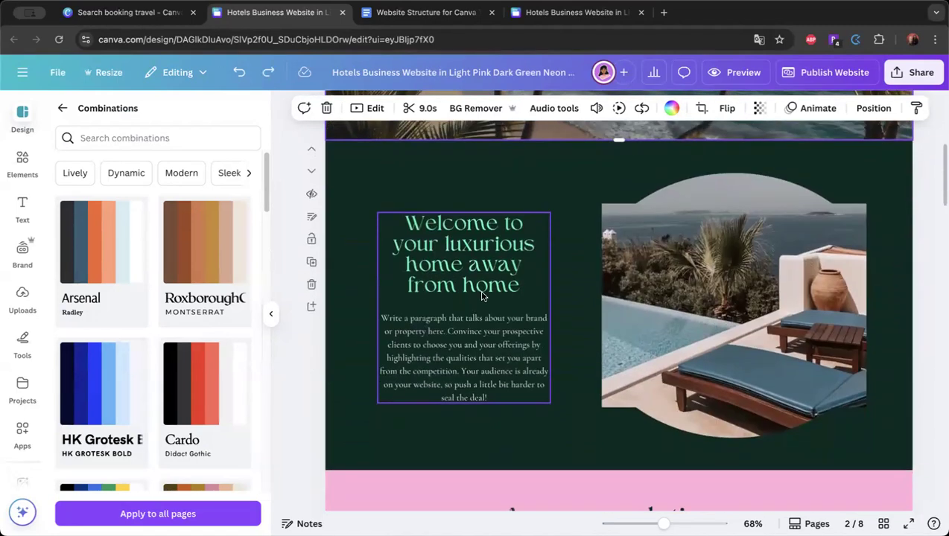
click(185, 514)
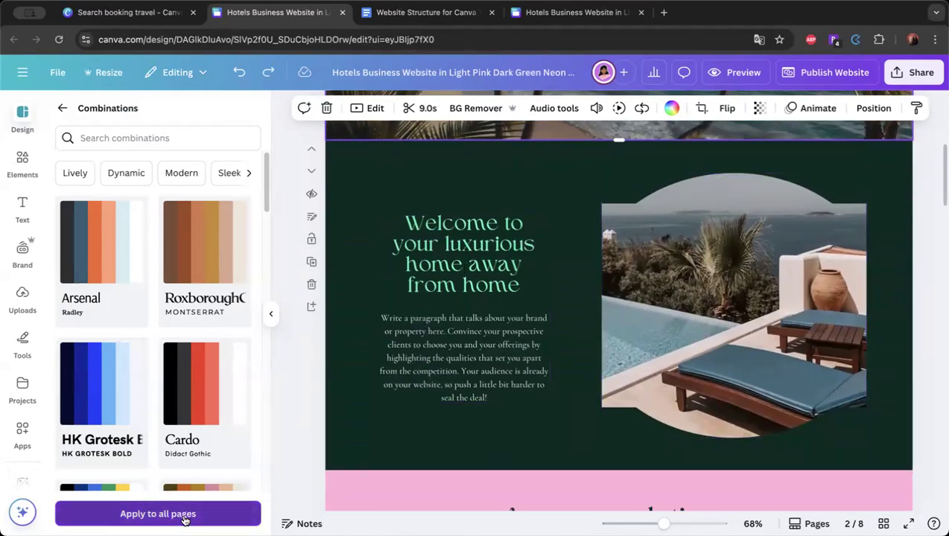
Look over the restyled sections and undo the HK Grotesk combination on all pages, including the hero section.
scroll(505, 375, down, 15)
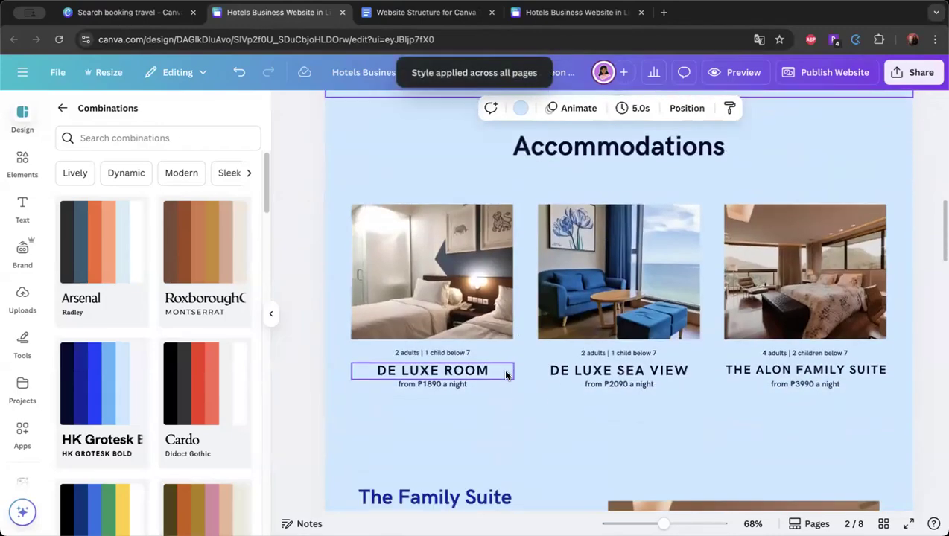
scroll(505, 376, down, 10)
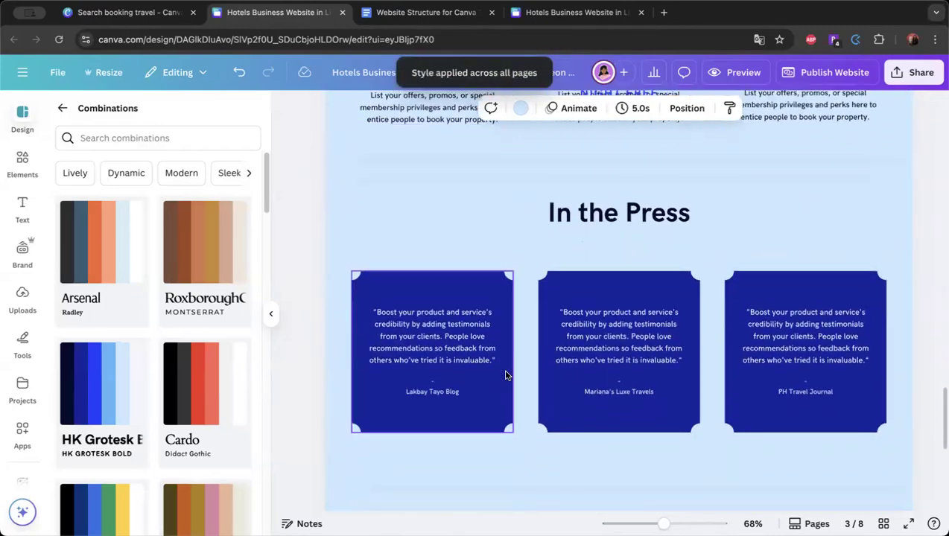
scroll(505, 376, up, 8)
scroll(505, 376, up, 20)
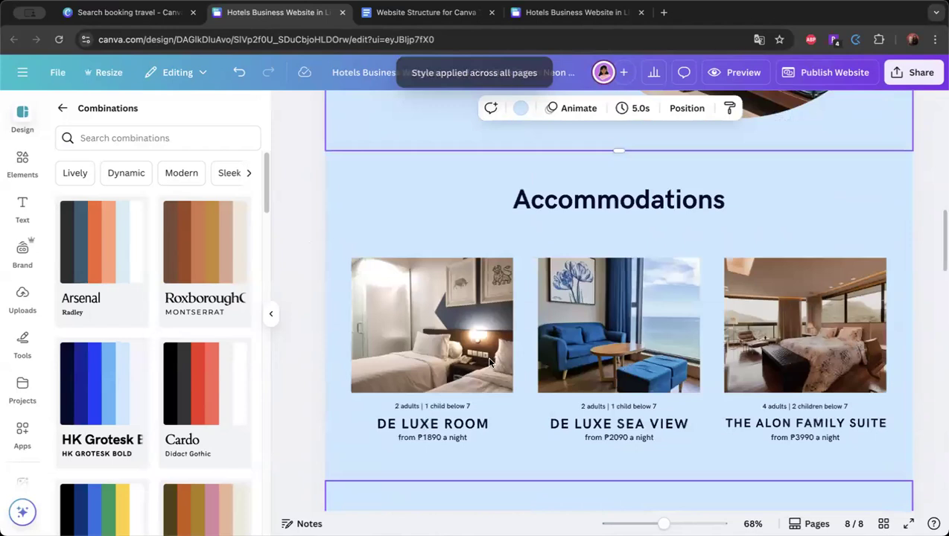
click(238, 72)
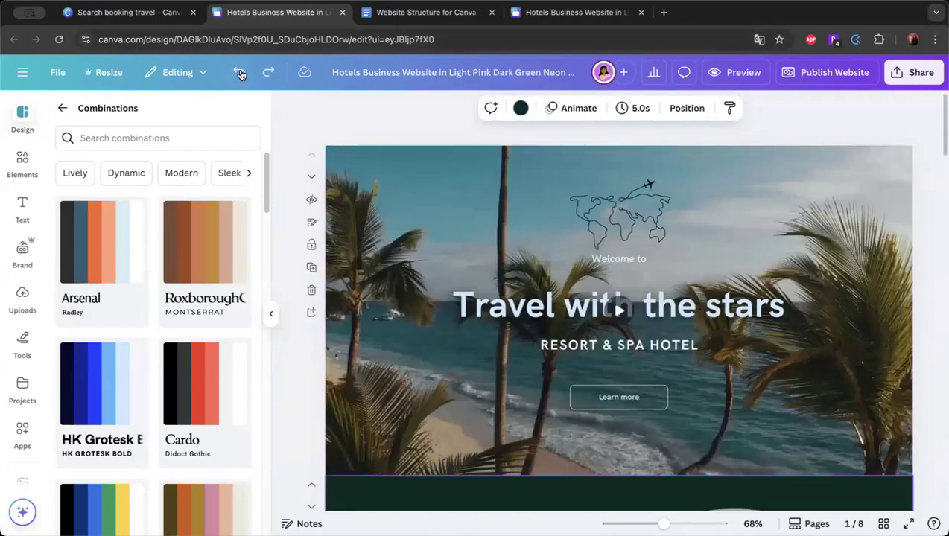
click(222, 363)
Apply the Horizon and Poppins Bold combination to the hero section and compare it with the sections below.
scroll(224, 363, down, 5)
scroll(200, 357, down, 2)
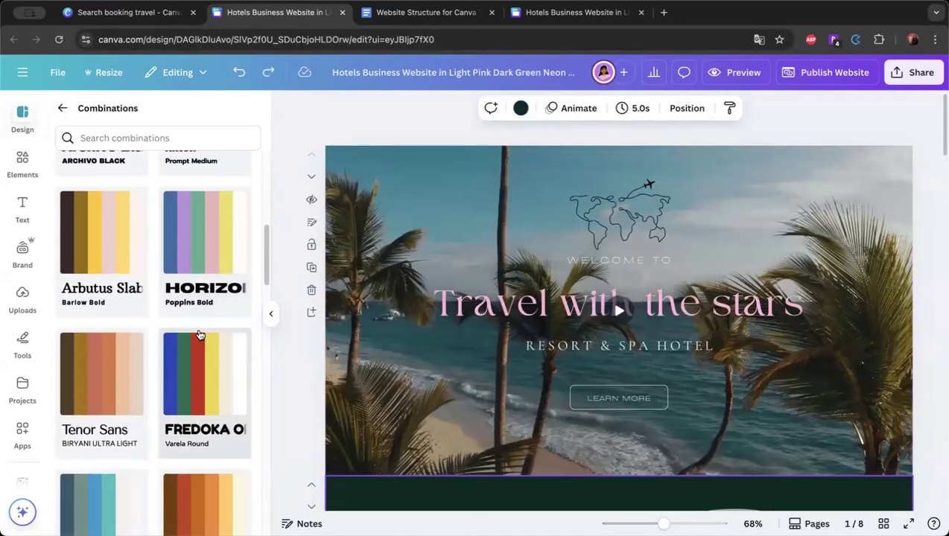
click(209, 241)
click(521, 401)
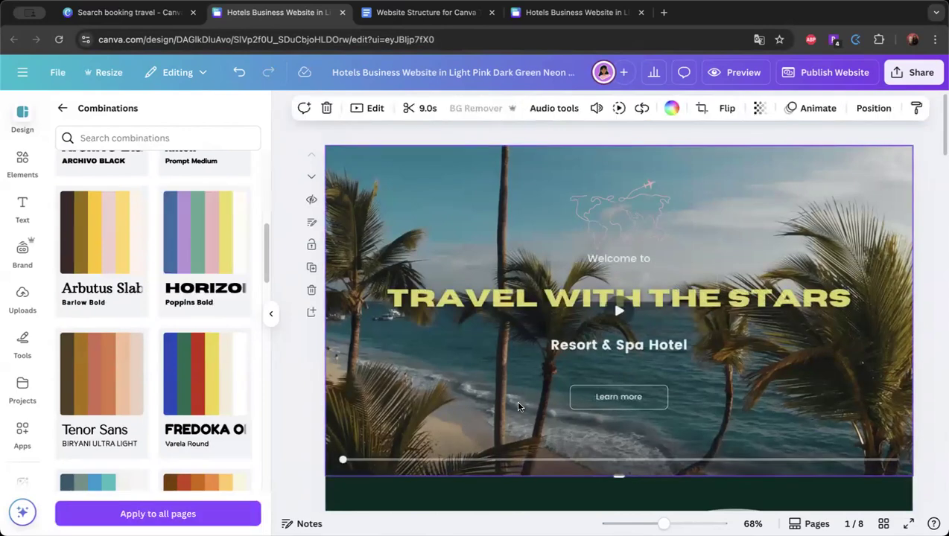
scroll(531, 414, down, 1)
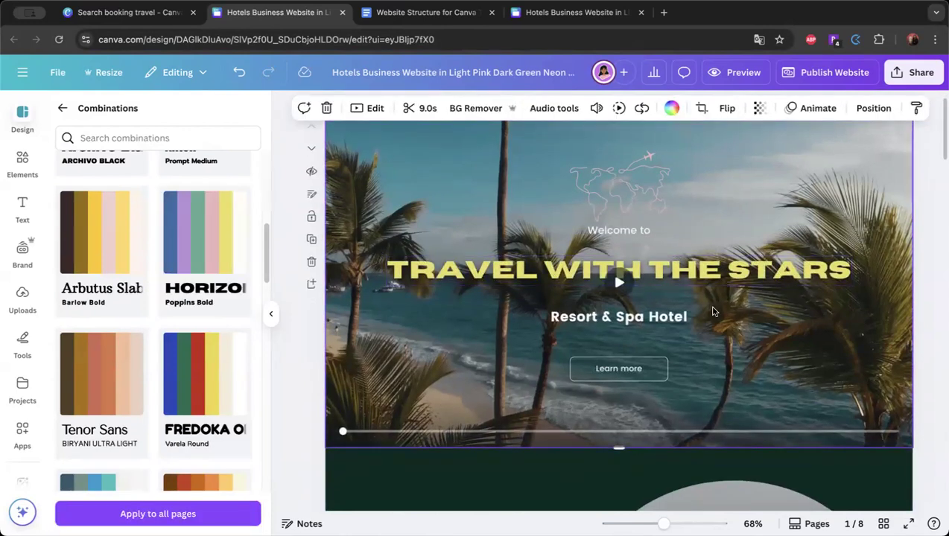
scroll(708, 313, down, 6)
scroll(674, 407, down, 7)
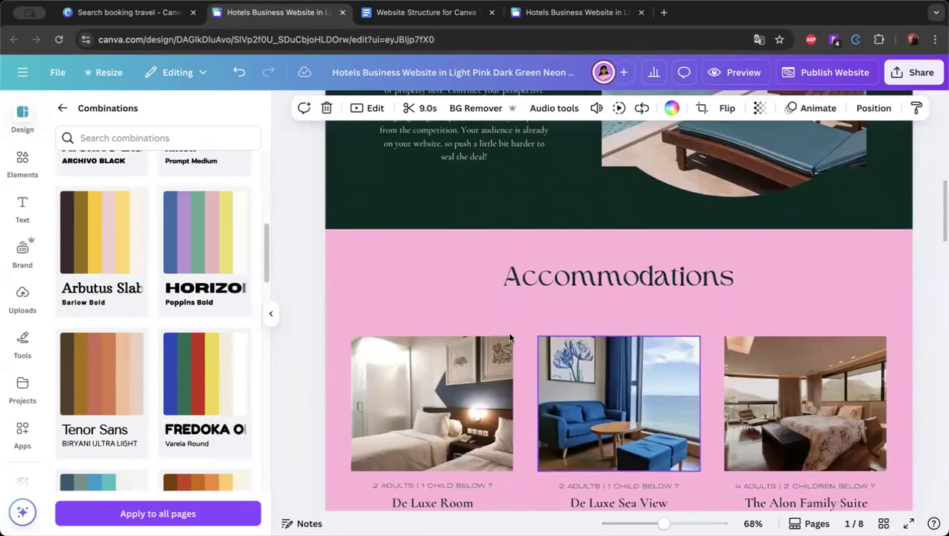
scroll(506, 331, up, 13)
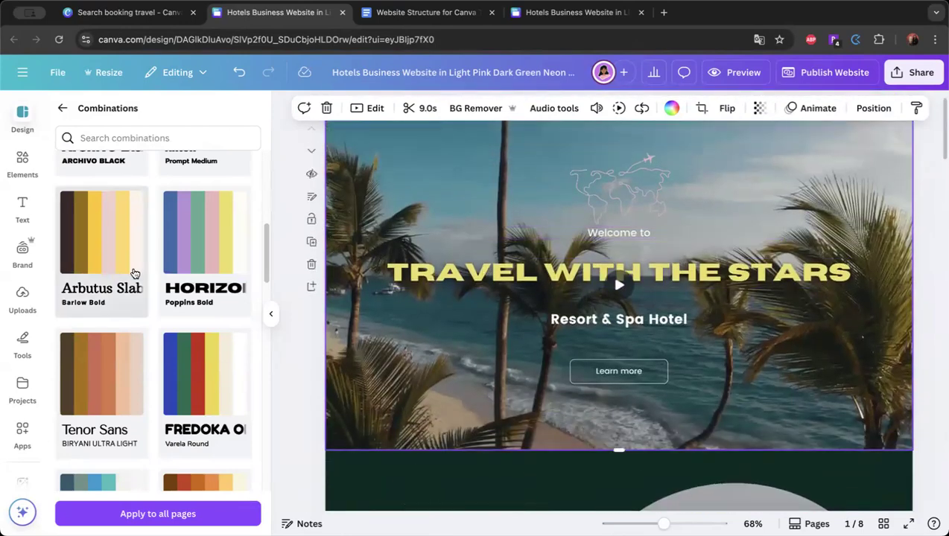
Open the full list of font sets, try the Quattrocento and Josefin Sans set on the hero section and undo it.
click(62, 110)
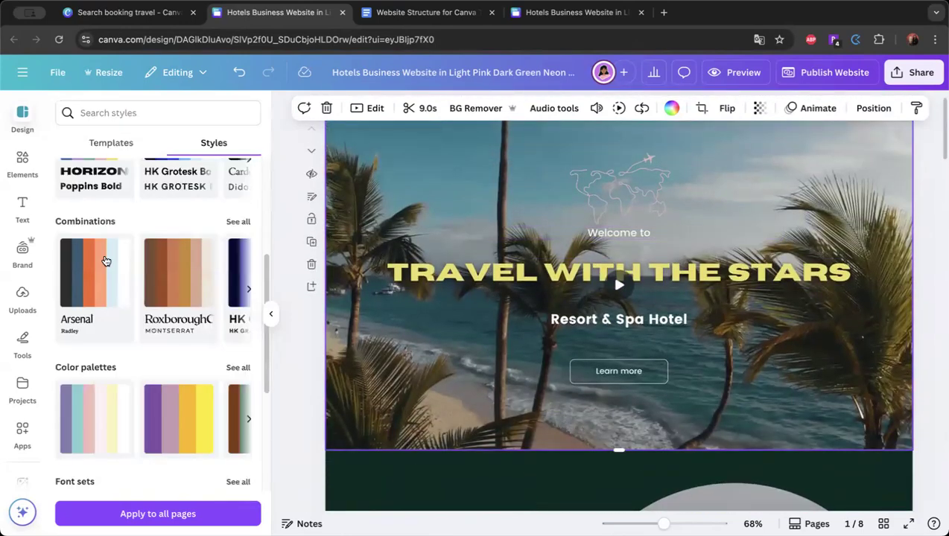
scroll(129, 357, down, 2)
scroll(168, 322, down, 1)
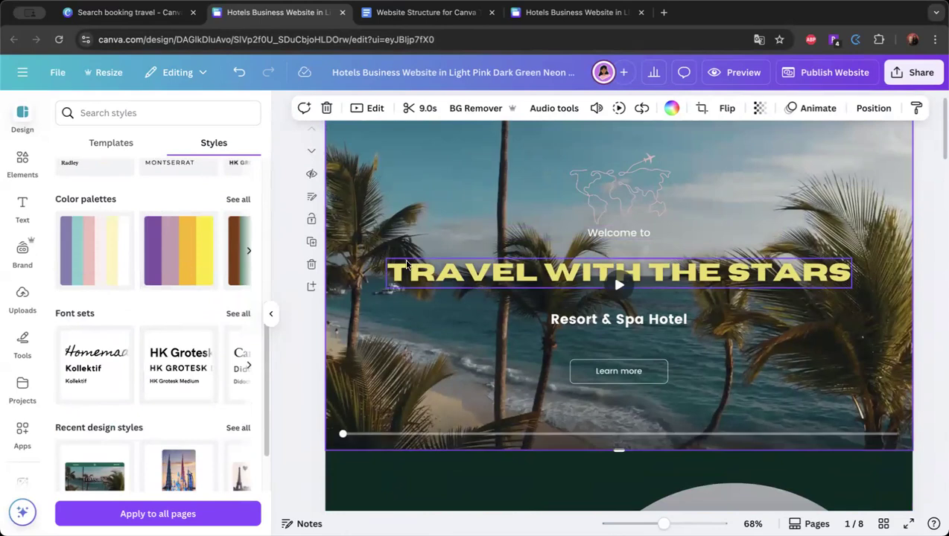
scroll(609, 260, up, 1)
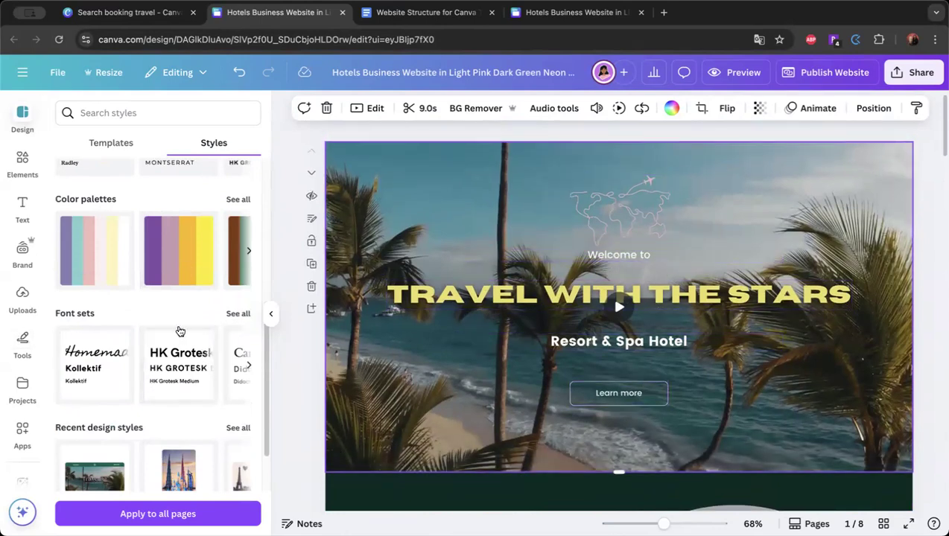
click(238, 314)
scroll(214, 318, down, 3)
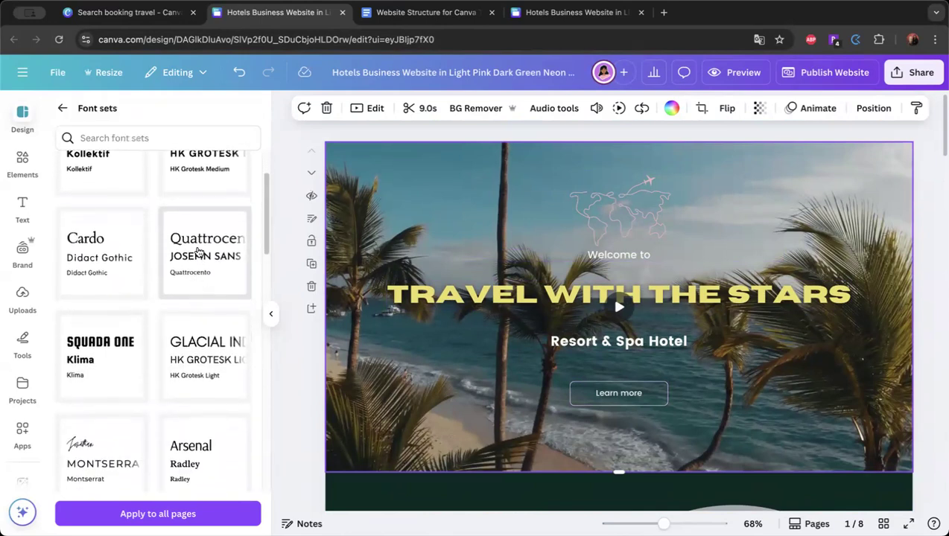
click(197, 252)
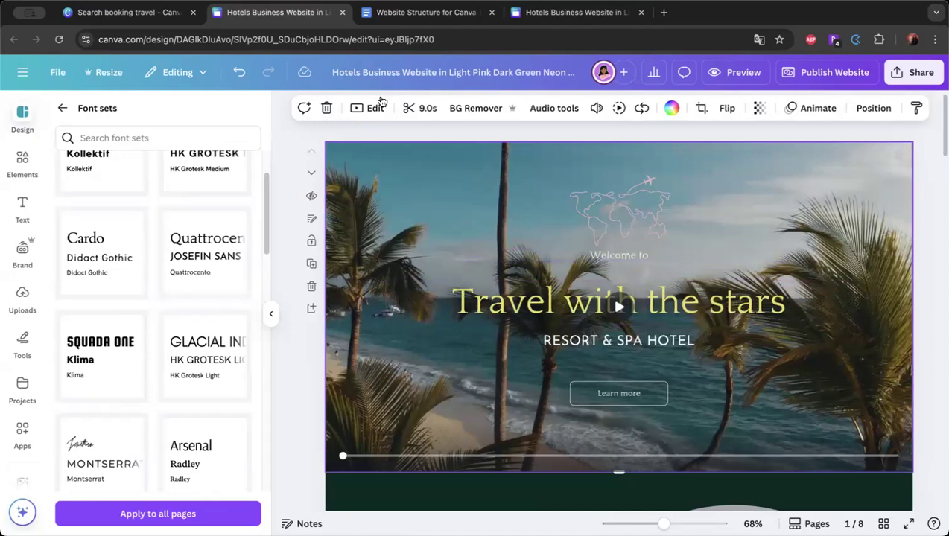
click(240, 72)
Try the Squada One and Klima font set on the hero section and undo it.
click(82, 363)
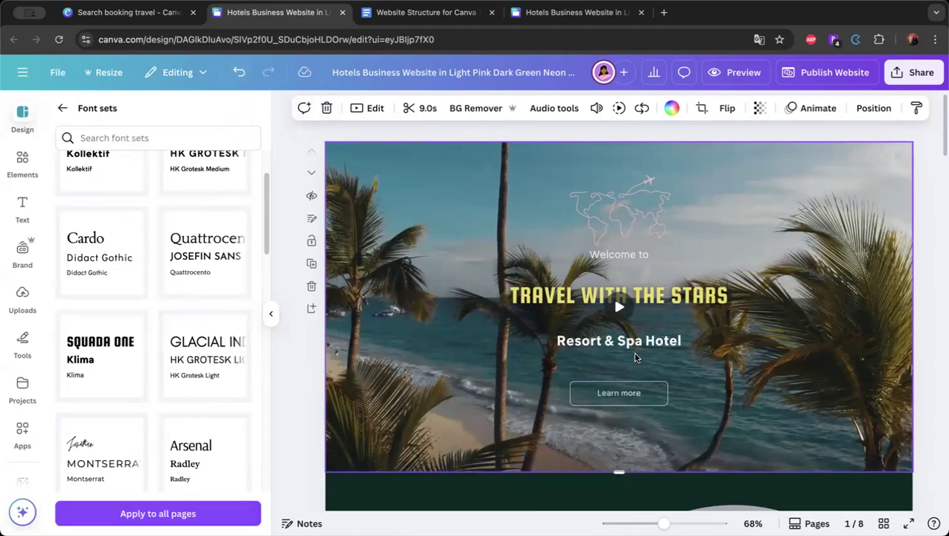
scroll(627, 359, down, 10)
click(241, 73)
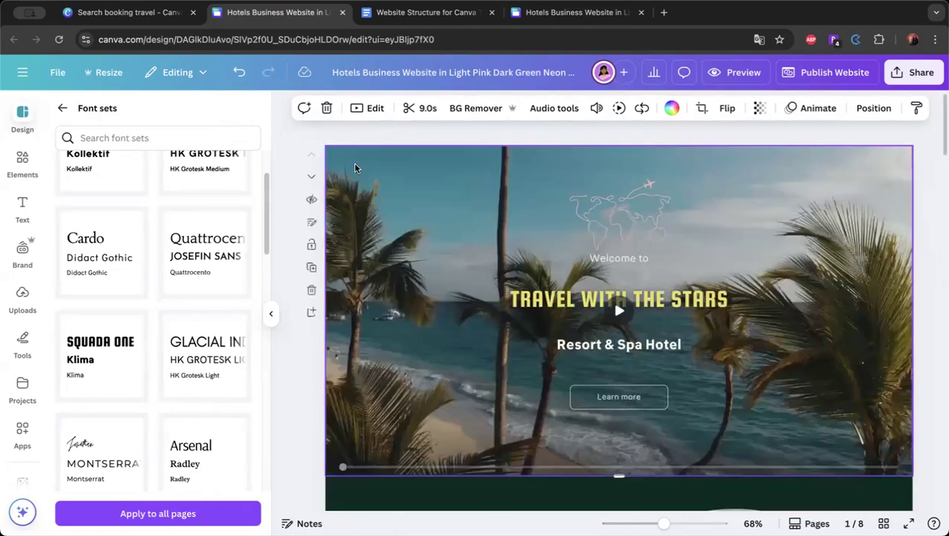
scroll(468, 307, down, 1)
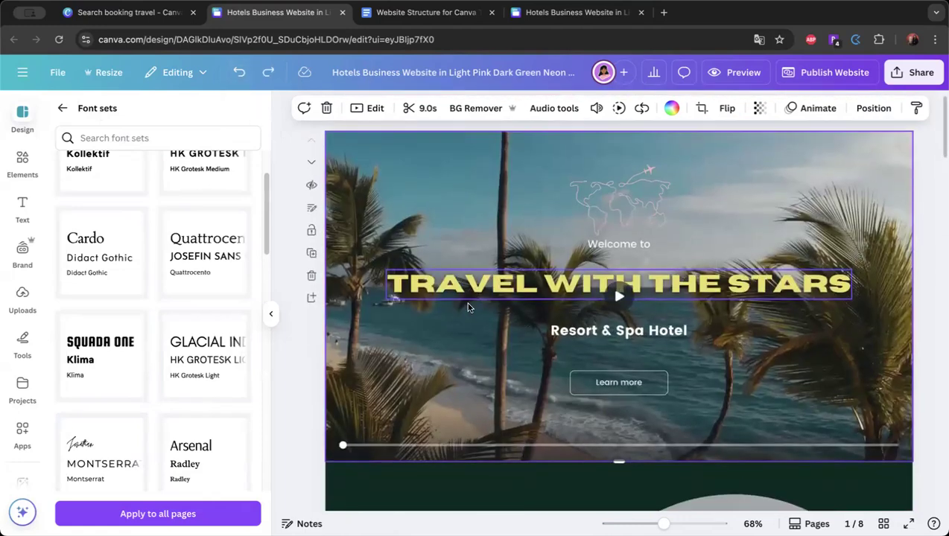
Leave the font sets list and look through the recently used styles, combinations and colour palettes against the hero section.
click(61, 109)
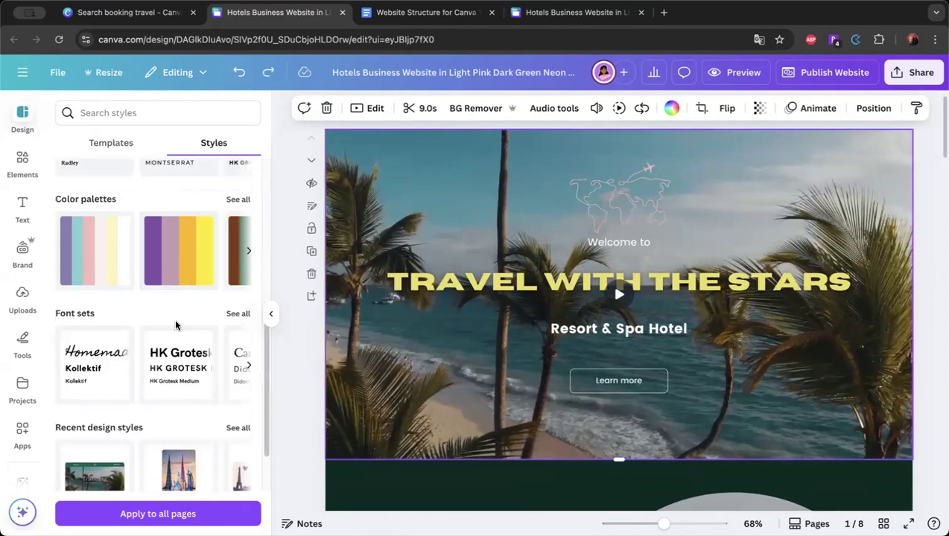
scroll(176, 337, up, 3)
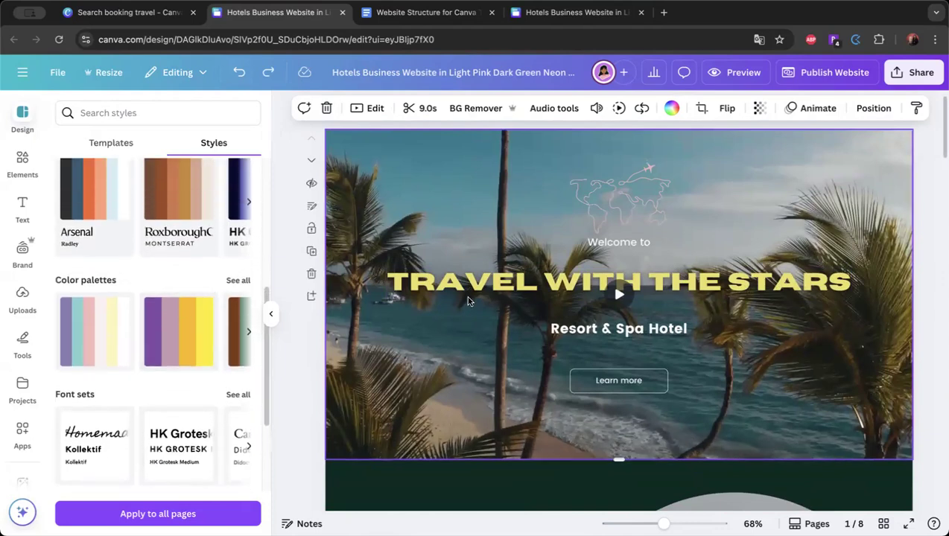
scroll(376, 330, up, 1)
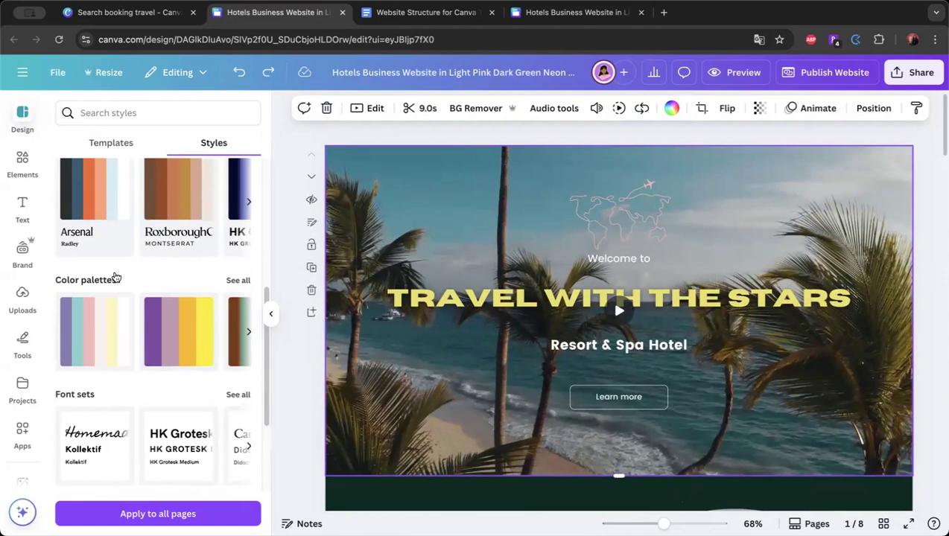
scroll(174, 296, up, 5)
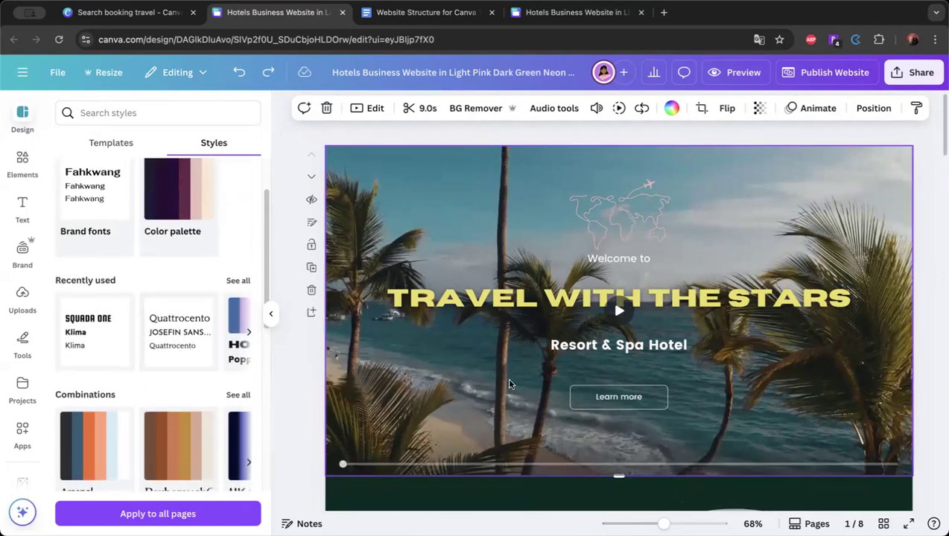
scroll(509, 384, down, 2)
scroll(175, 349, down, 5)
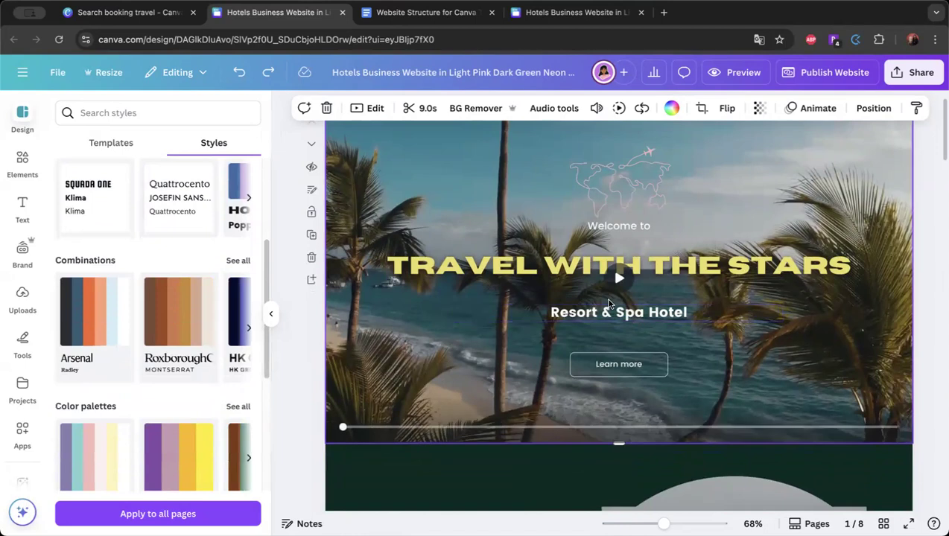
scroll(610, 303, down, 1)
scroll(188, 287, up, 2)
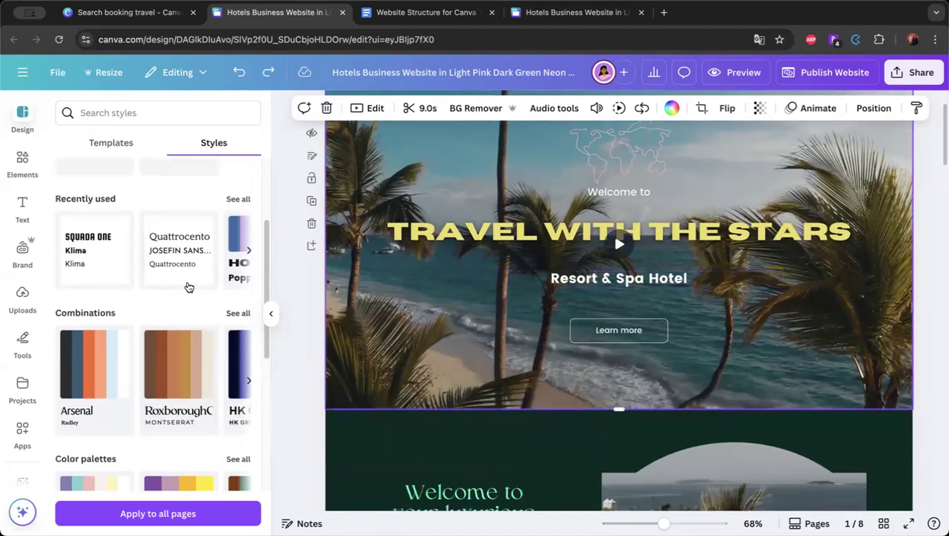
scroll(188, 288, up, 2)
scroll(220, 327, up, 1)
scroll(227, 308, down, 1)
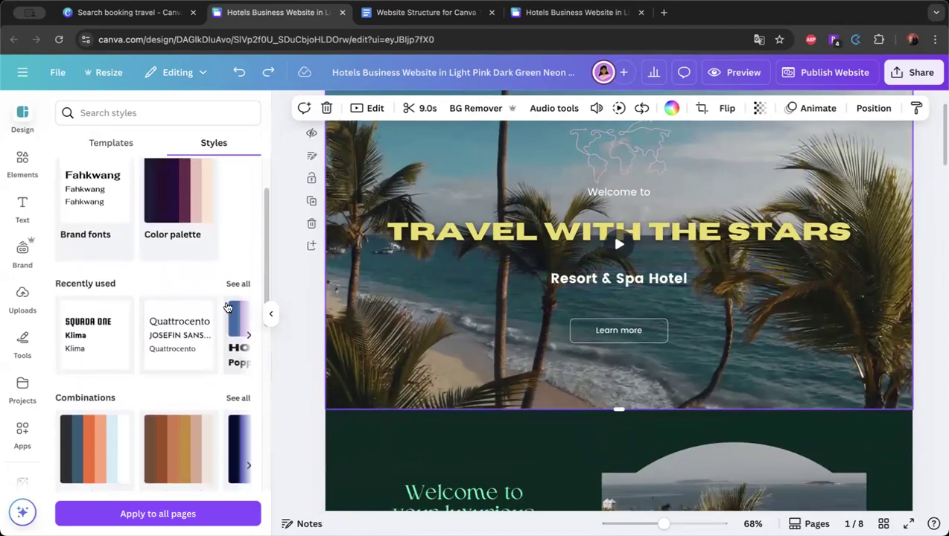
Open the full list of recently used styles and apply the Horizon and Poppins Bold combination to all pages.
click(235, 286)
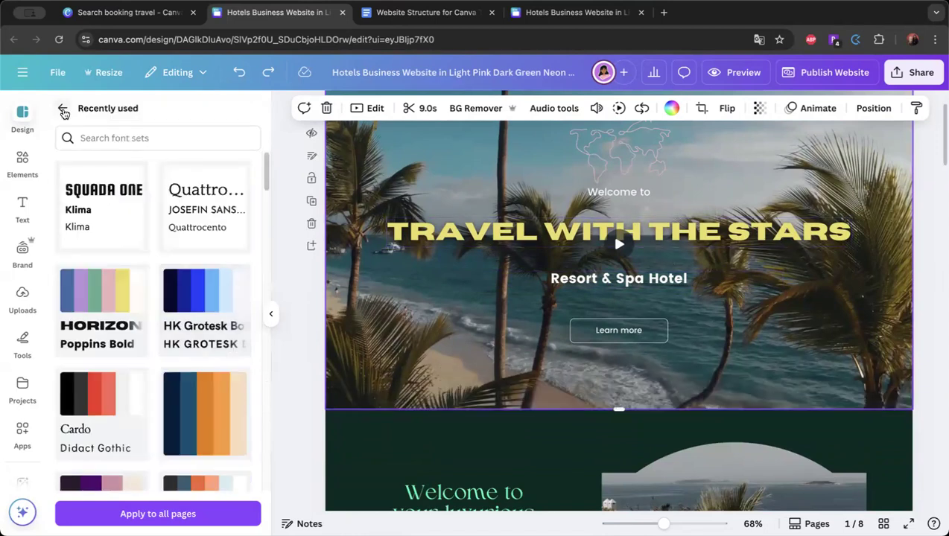
click(60, 106)
scroll(75, 261, down, 2)
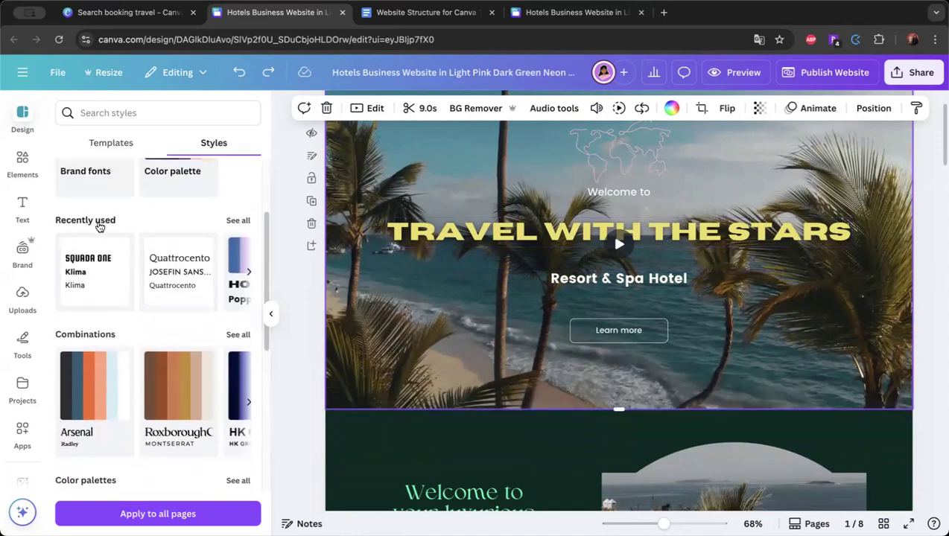
click(236, 220)
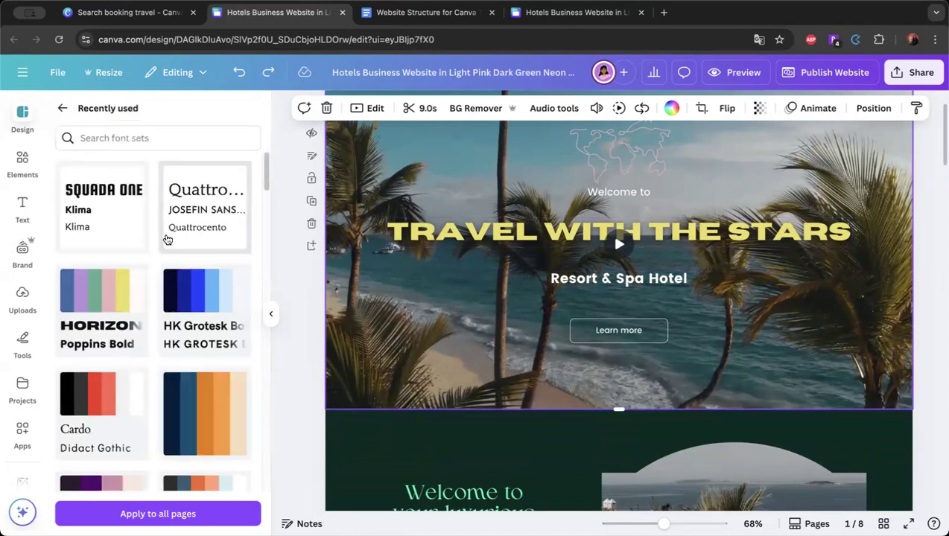
scroll(104, 261, down, 2)
scroll(97, 280, up, 1)
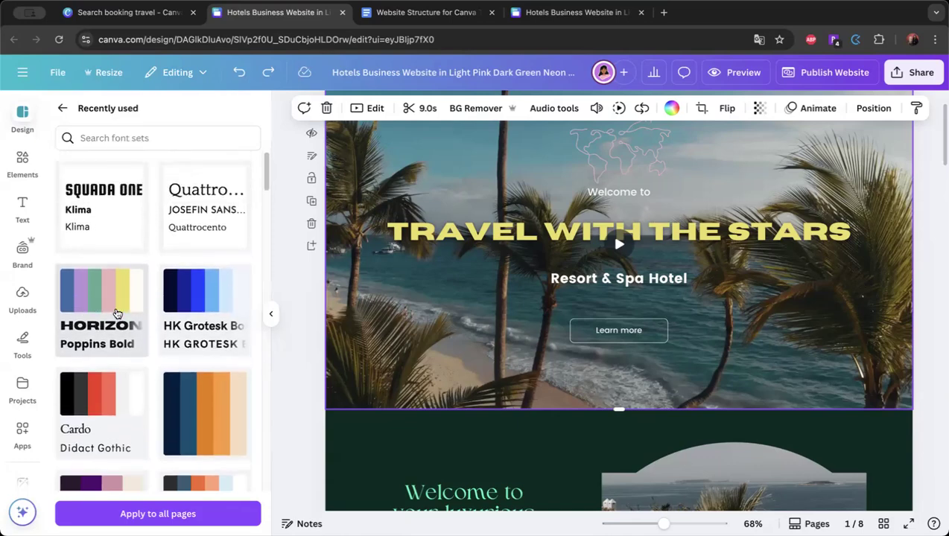
scroll(447, 313, up, 2)
scroll(529, 386, down, 1)
scroll(529, 387, down, 5)
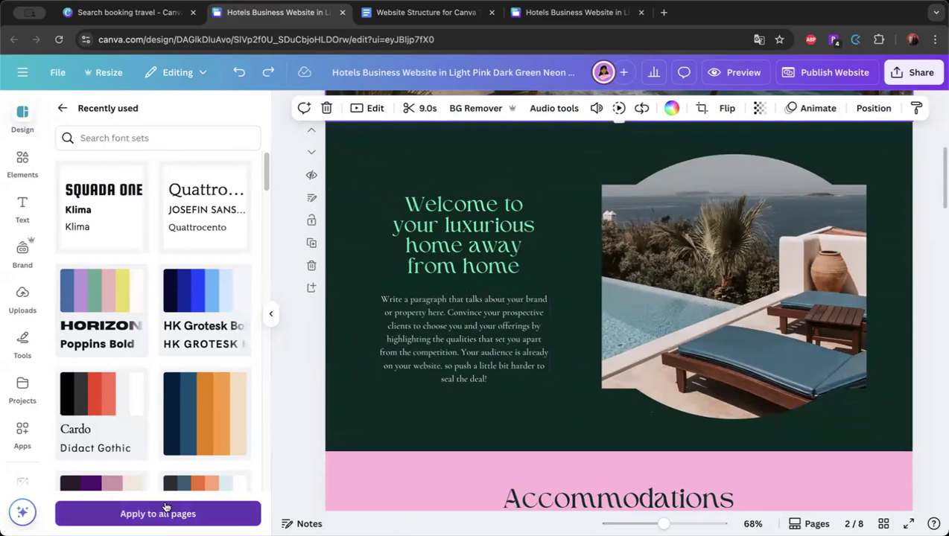
click(130, 313)
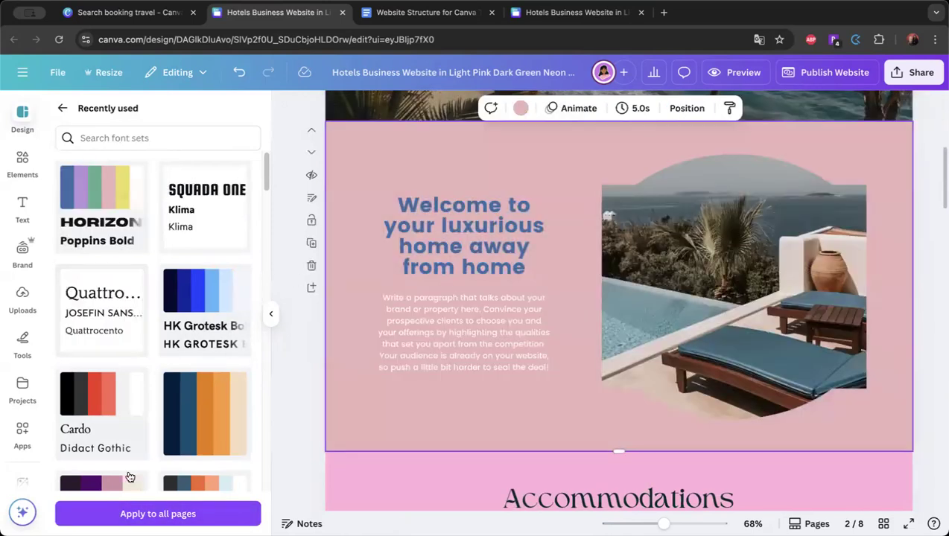
click(153, 513)
Hide the styles list, look over the restyled pages and select the hero section's background video.
scroll(652, 349, down, 10)
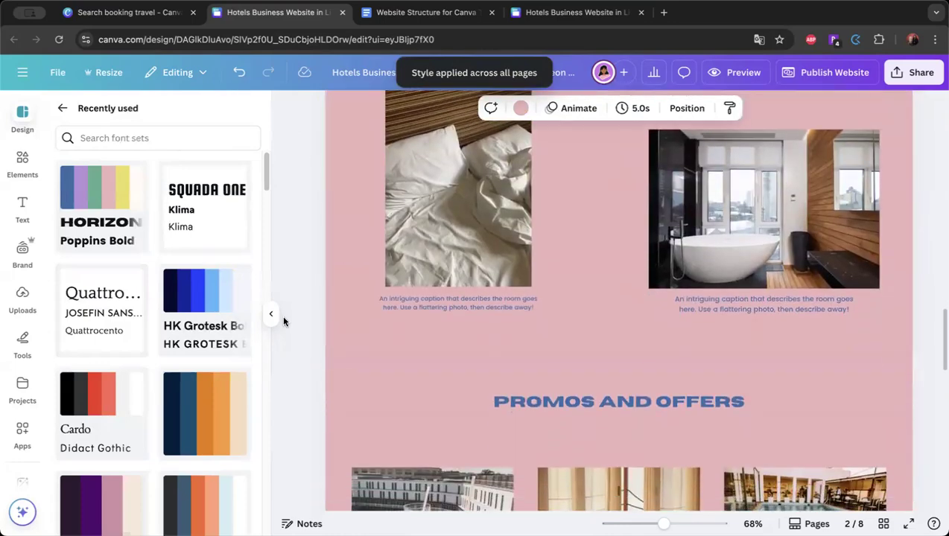
click(270, 314)
scroll(686, 288, up, 8)
scroll(687, 288, up, 15)
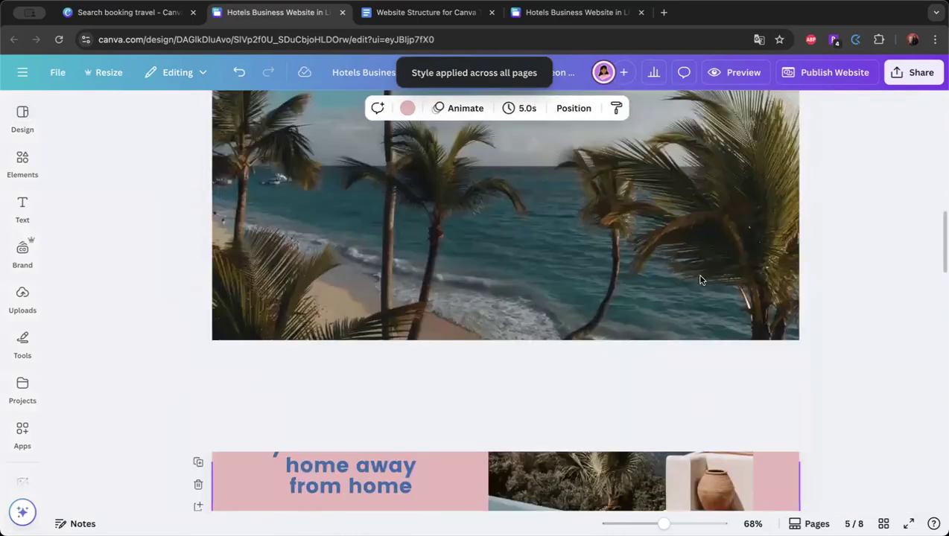
click(759, 206)
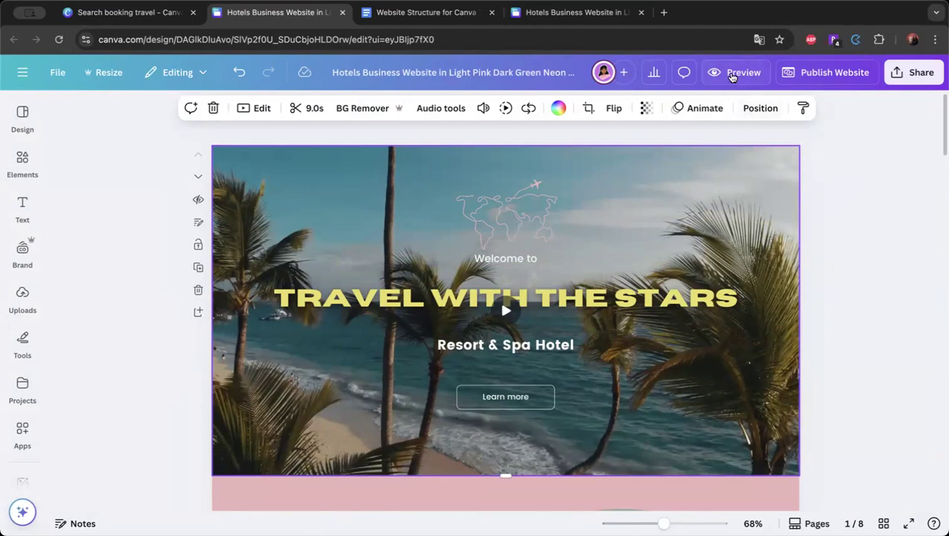
Preview the website in desktop view and examine the hero section and the sections below it.
click(742, 74)
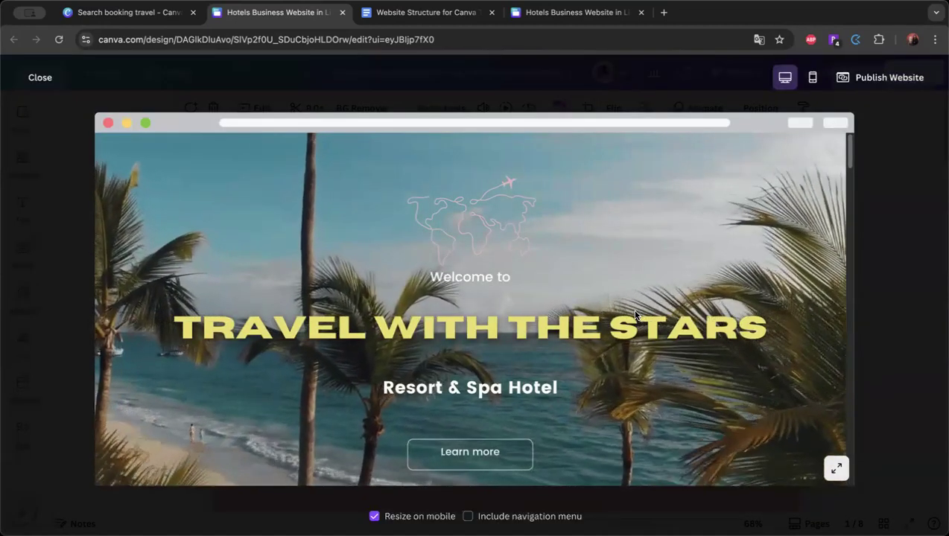
scroll(635, 320, down, 1)
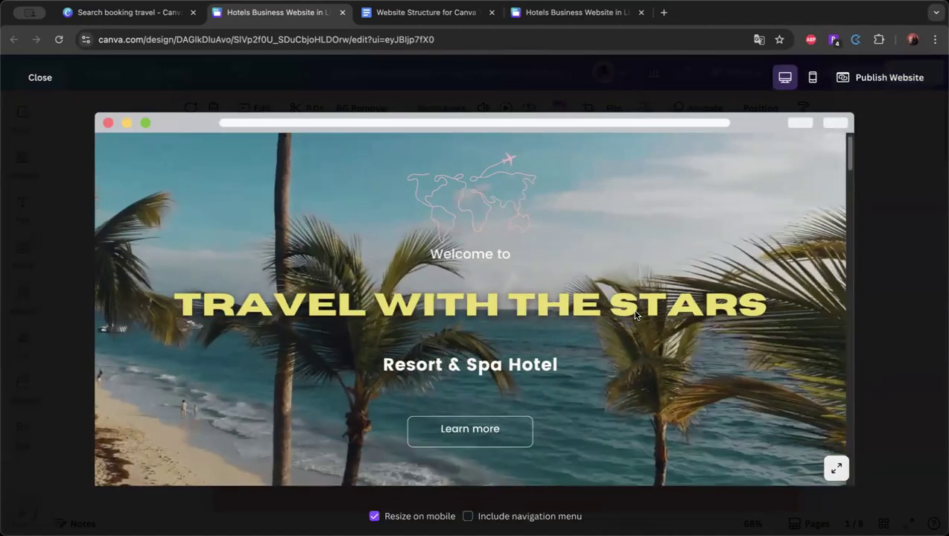
scroll(636, 315, down, 3)
scroll(636, 315, up, 3)
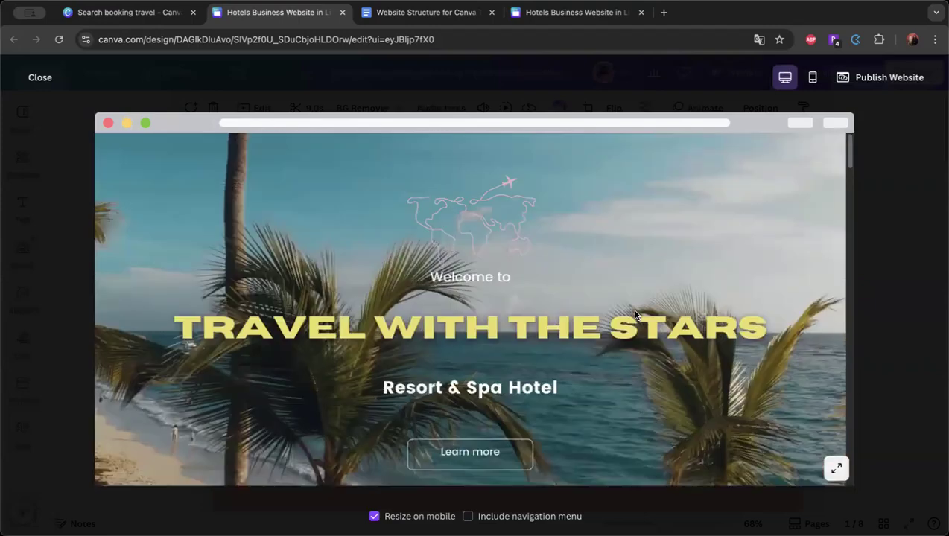
scroll(635, 315, down, 3)
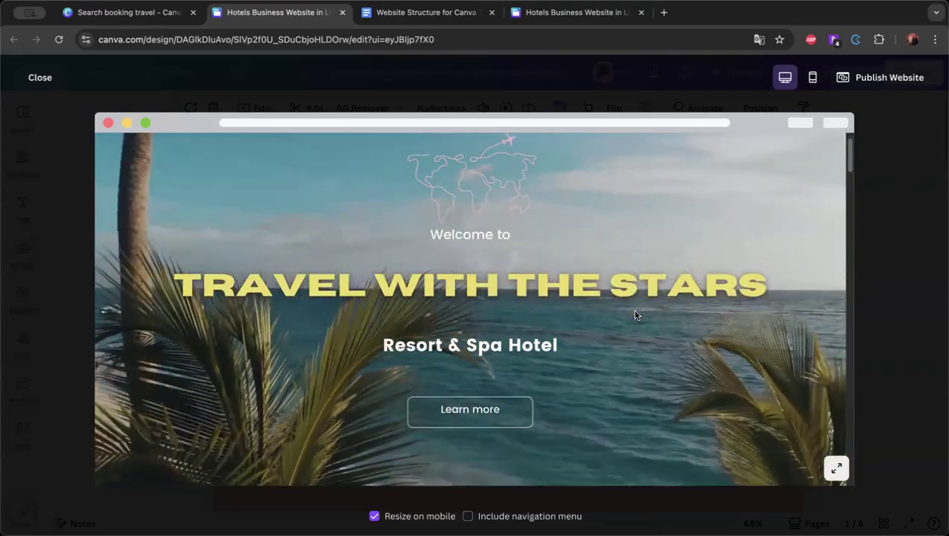
scroll(635, 315, down, 10)
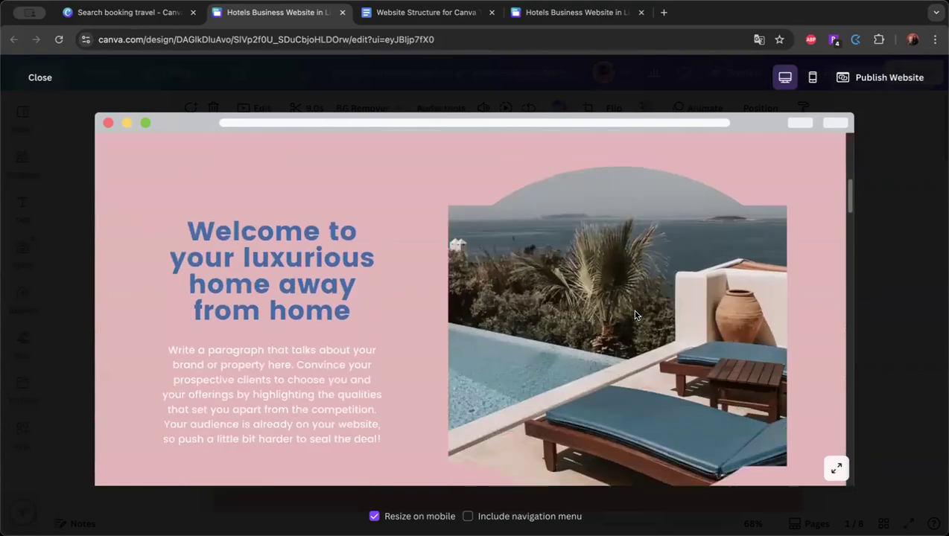
scroll(634, 290, down, 5)
scroll(633, 290, up, 15)
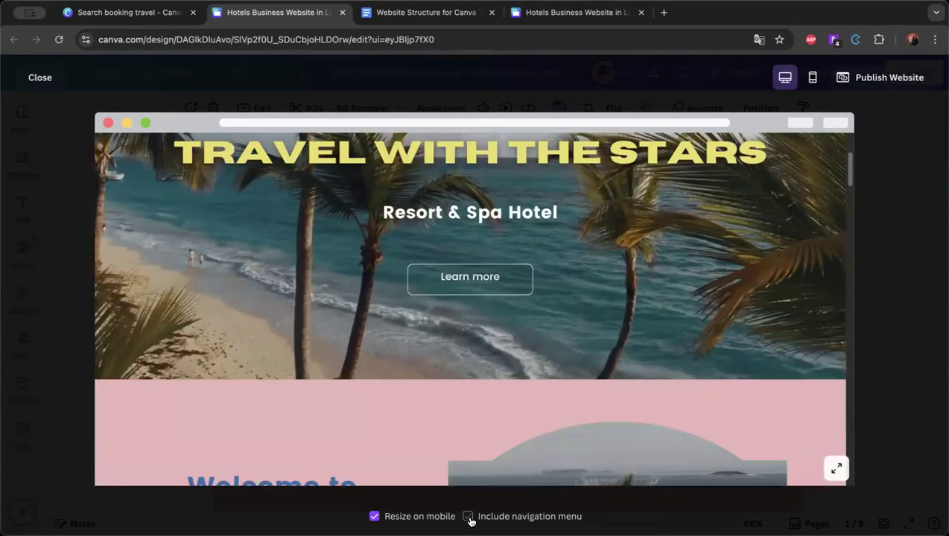
Include the navigation menu on the website and test its Promos & Offers, About and Contact links.
click(467, 516)
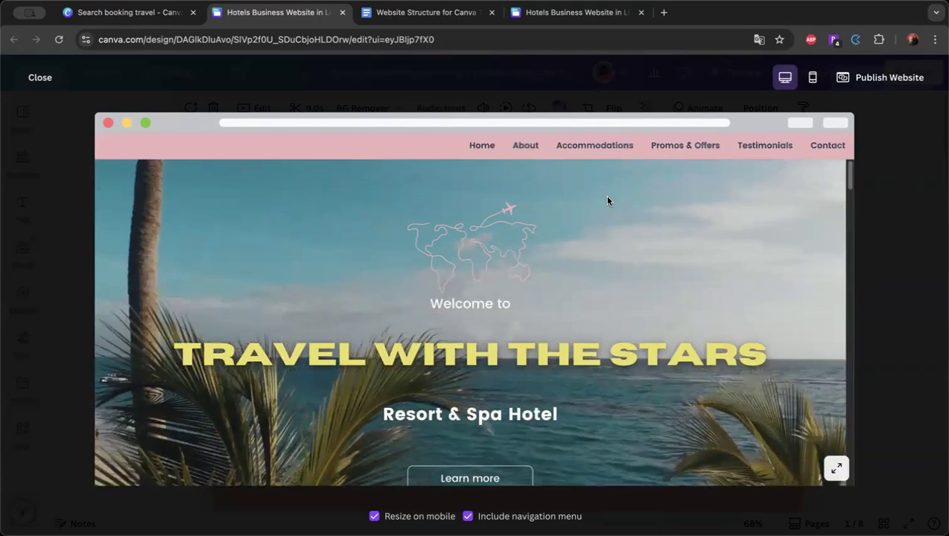
scroll(607, 201, down, 5)
scroll(607, 201, down, 10)
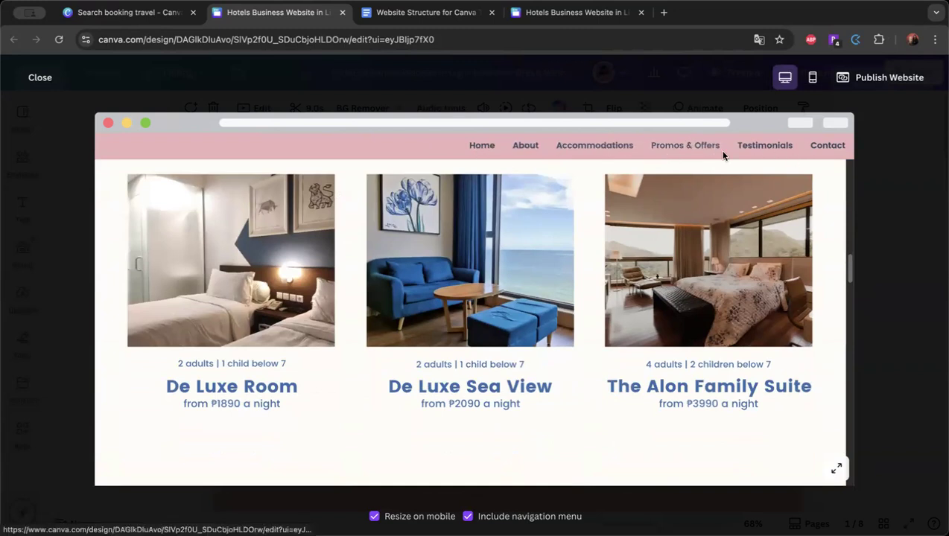
click(687, 149)
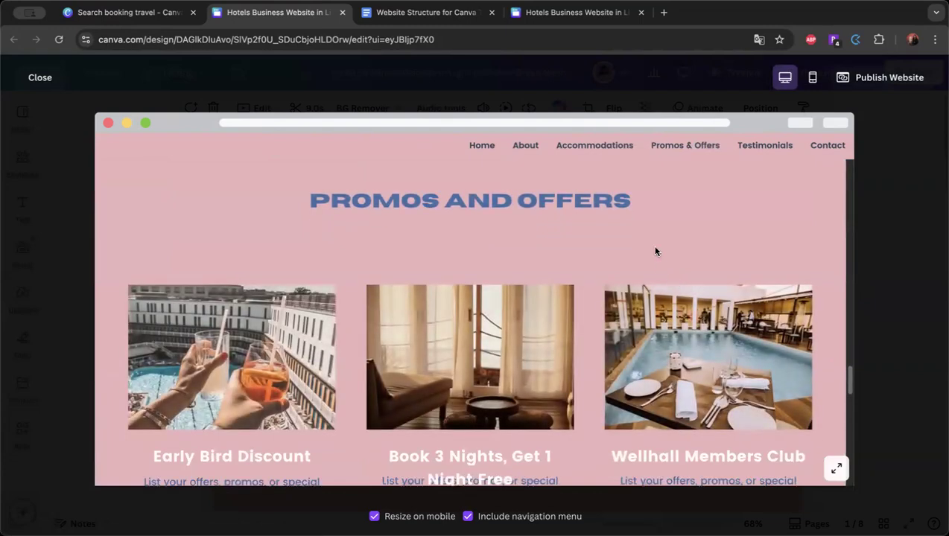
click(526, 147)
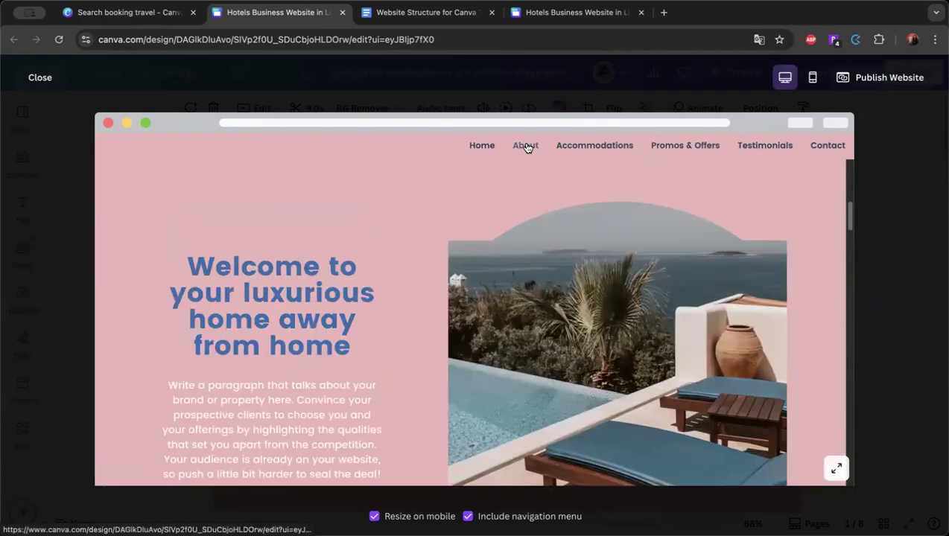
click(830, 146)
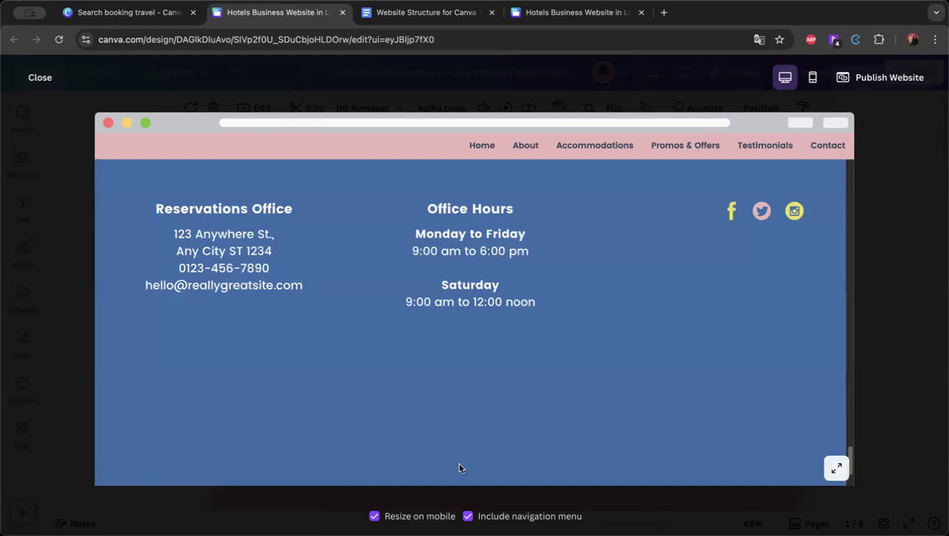
Examine the In the Press and Promos and Offers sections in the desktop preview.
scroll(611, 334, up, 5)
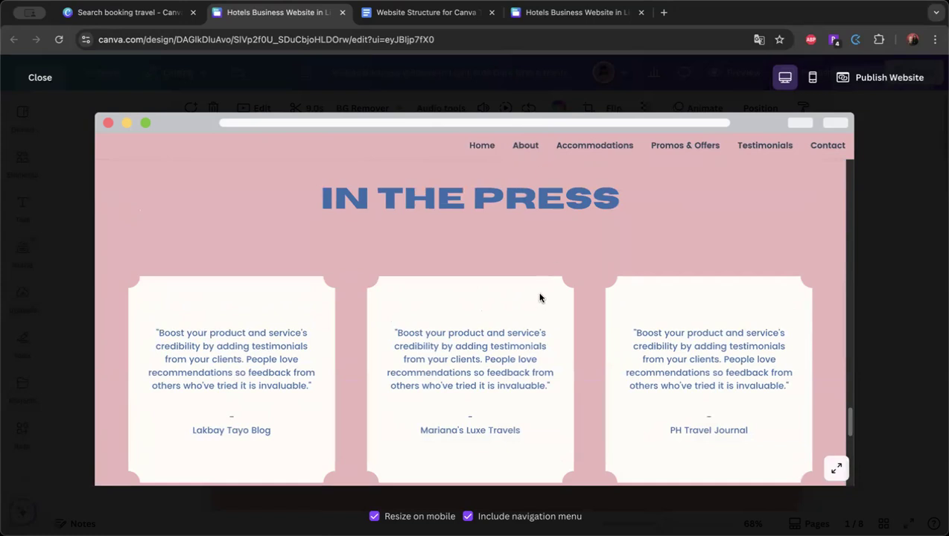
scroll(540, 297, up, 6)
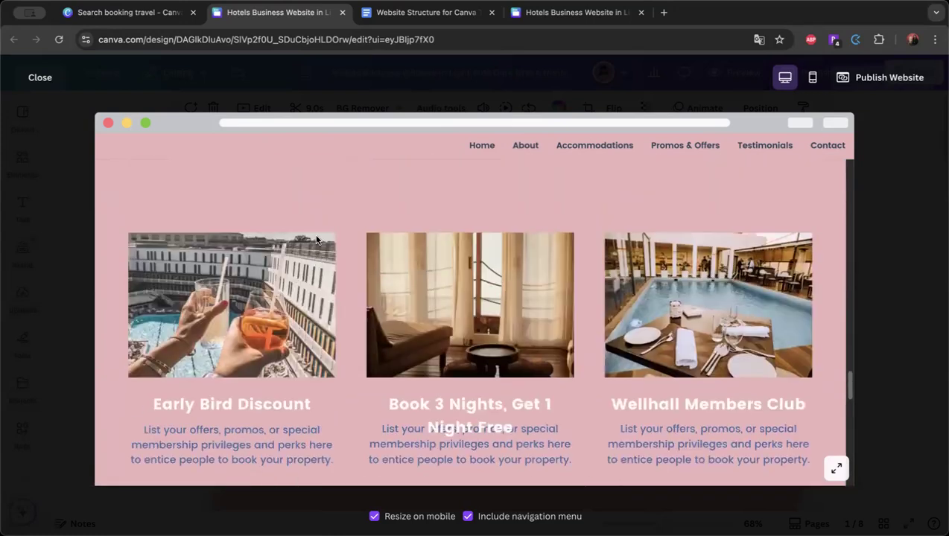
scroll(184, 204, up, 2)
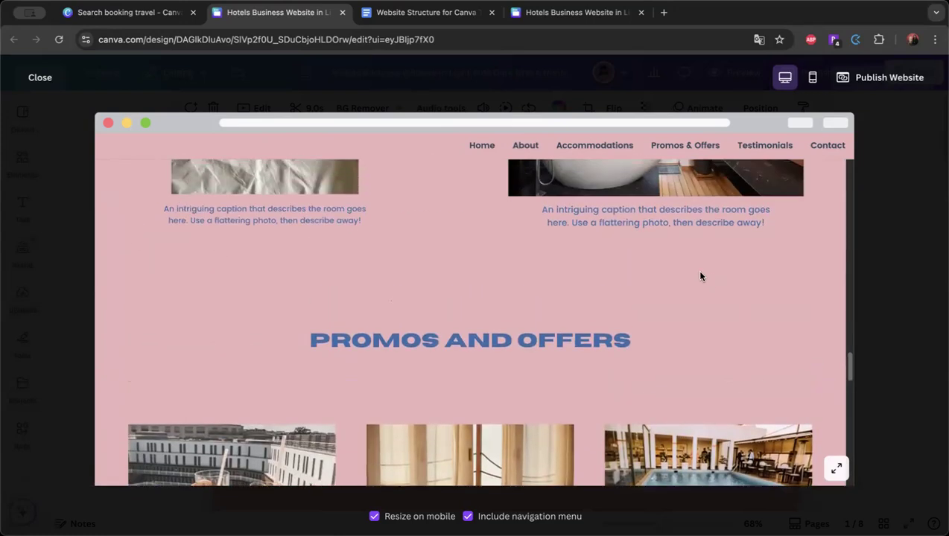
scroll(680, 350, down, 1)
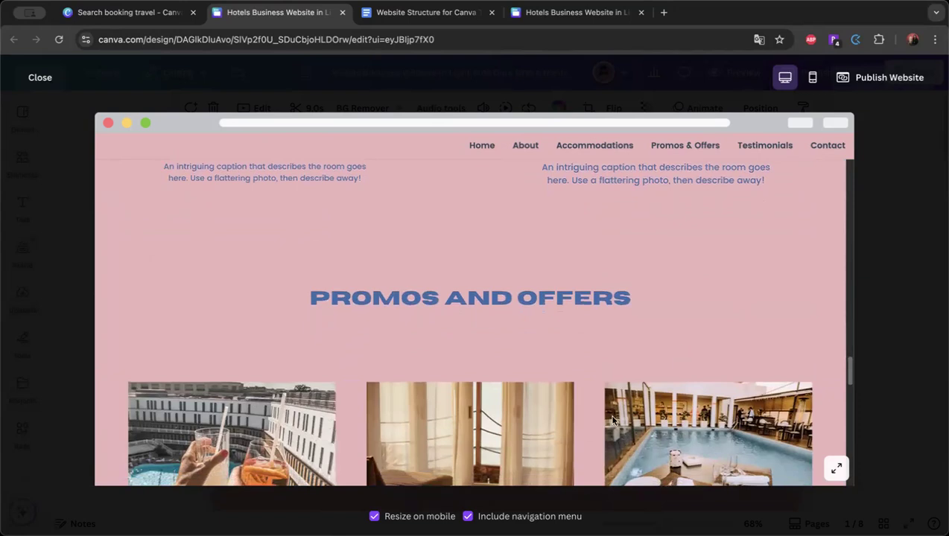
Compare the preview without and with the navigation menu, then recheck the hero and welcome sections.
click(472, 519)
click(475, 516)
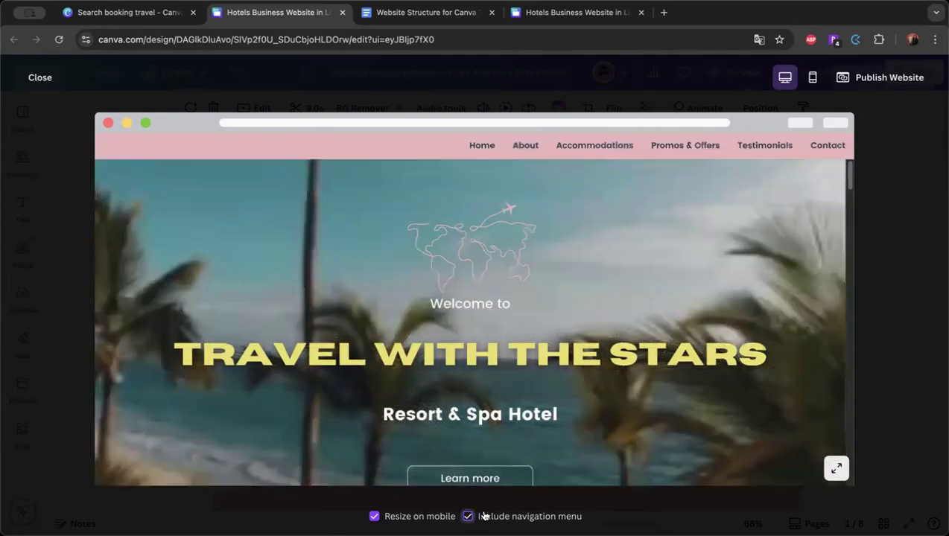
scroll(572, 301, down, 5)
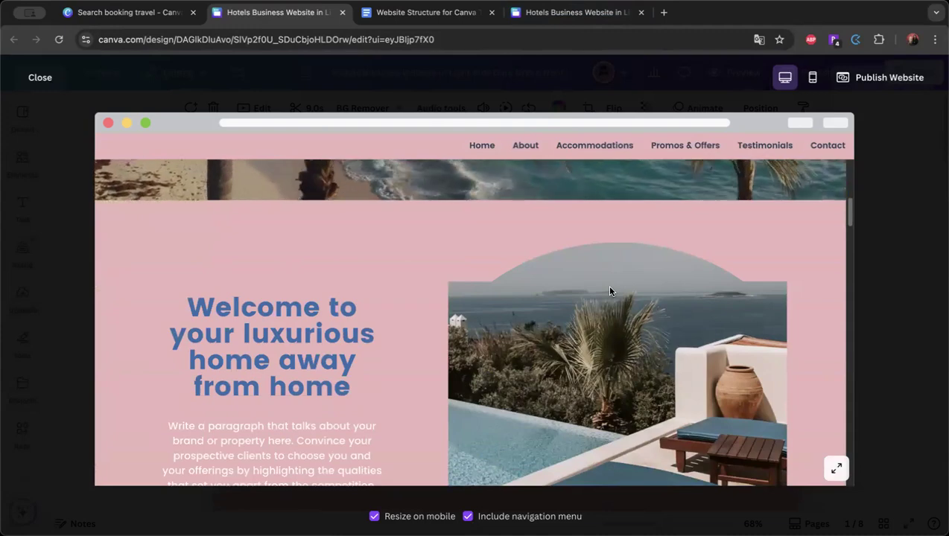
scroll(522, 447, up, 1)
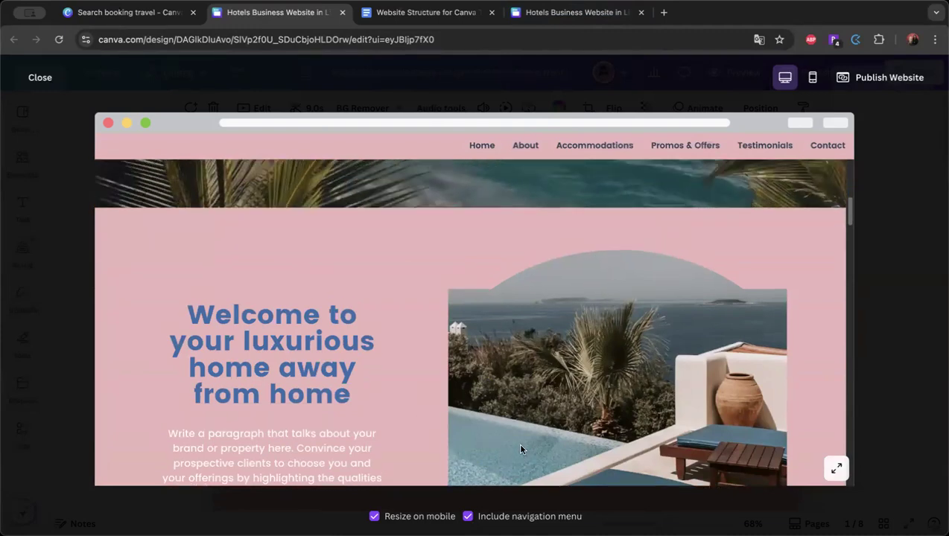
scroll(437, 358, up, 5)
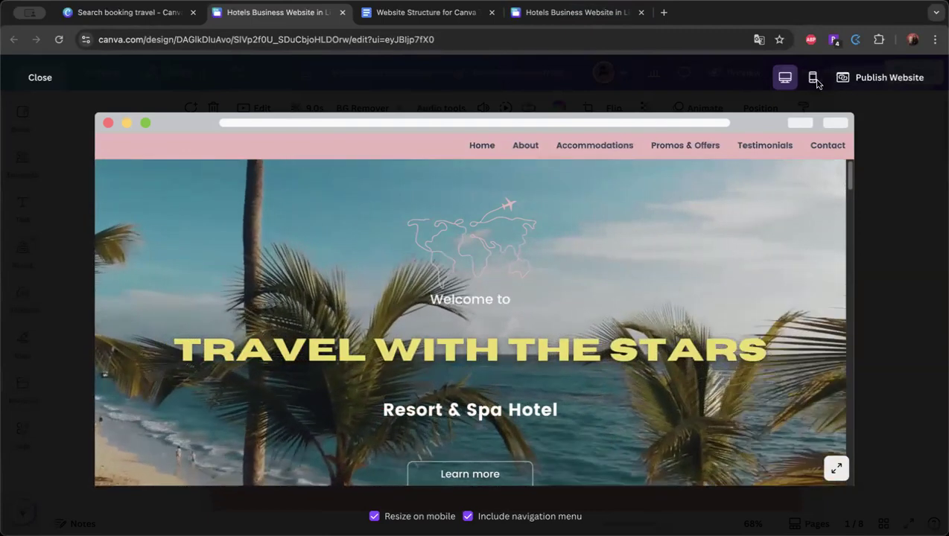
Examine the website in the mobile preview, from the hero through Accommodations and Promos and Offers to In the Press, and close the preview.
click(812, 79)
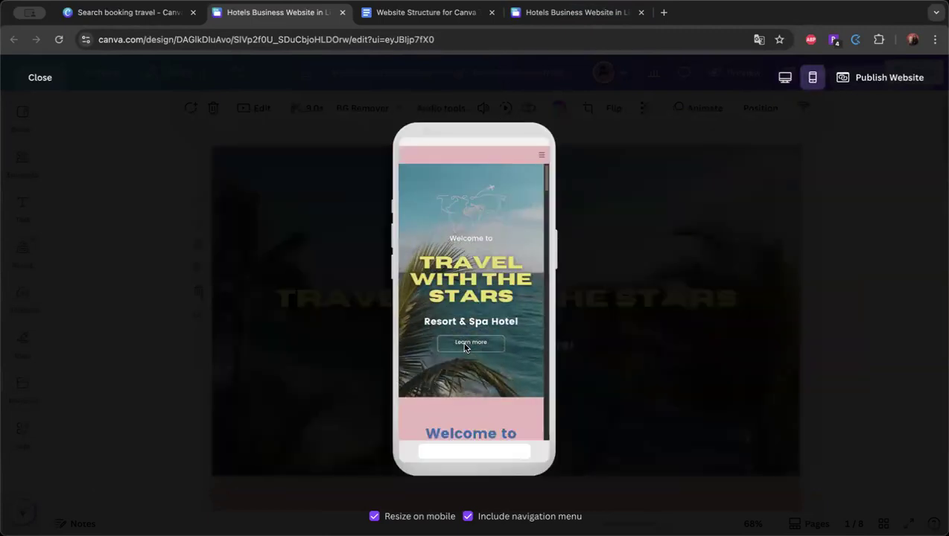
scroll(464, 347, down, 10)
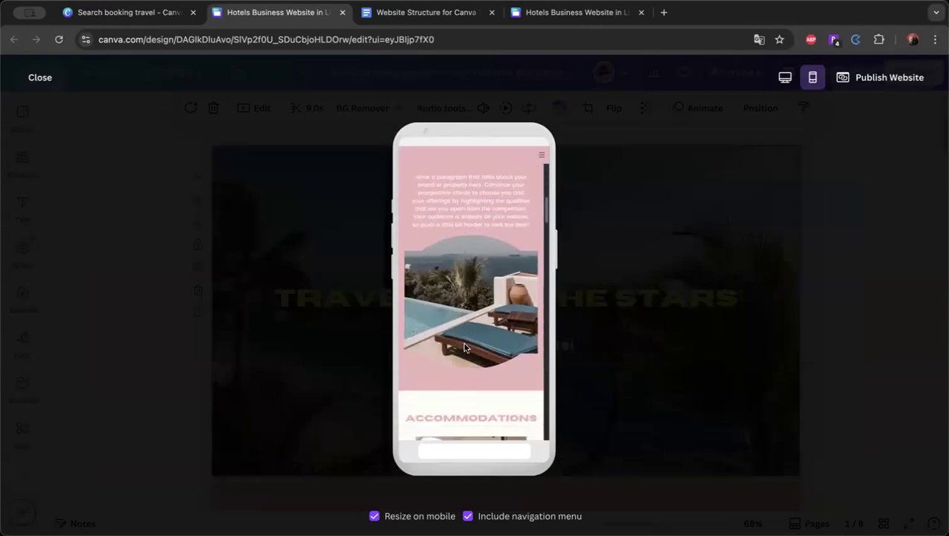
scroll(464, 347, down, 10)
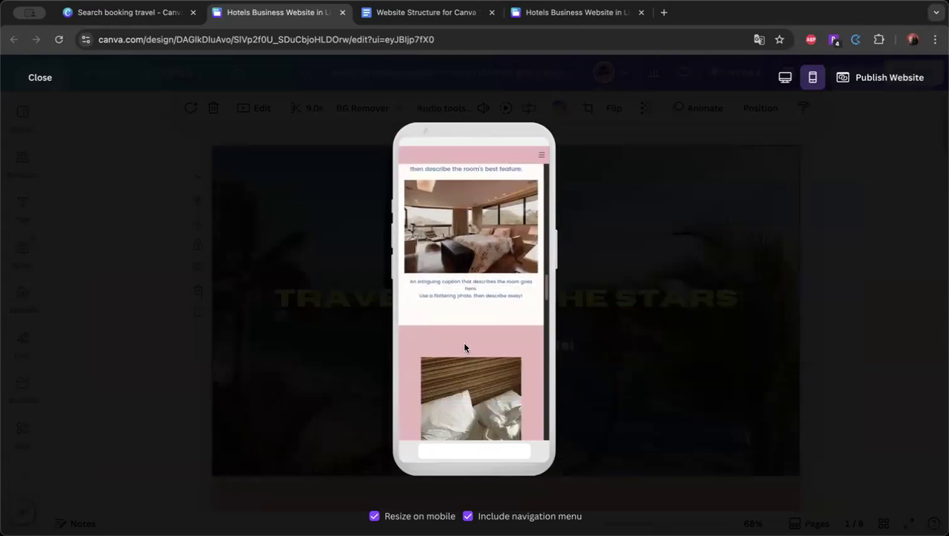
scroll(464, 348, down, 10)
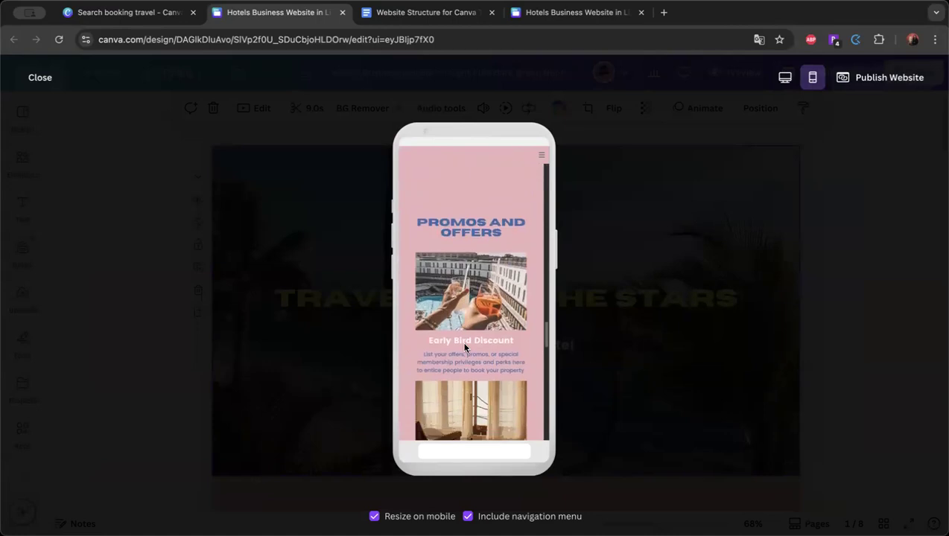
scroll(464, 348, down, 8)
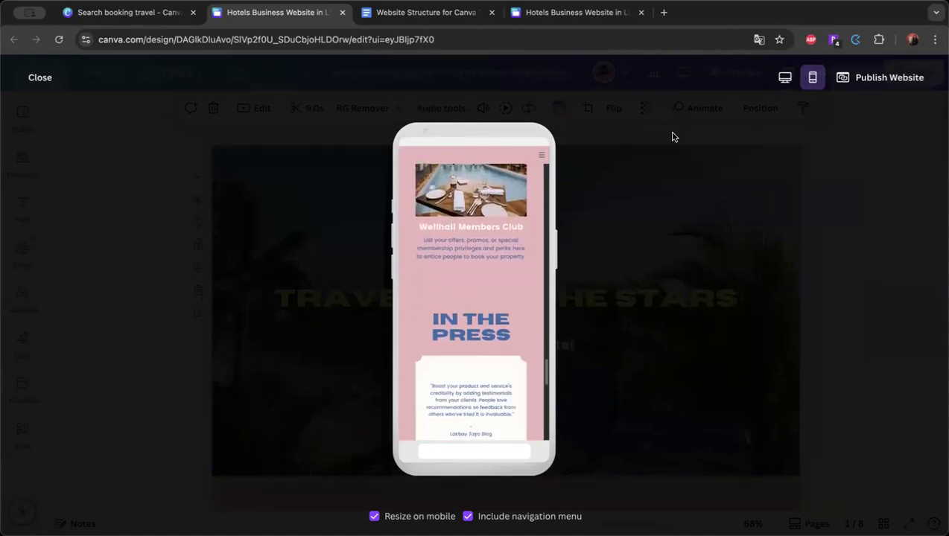
click(35, 76)
Recheck the hero and welcome sections in the desktop preview, exclude the navigation menu, and return to the editor.
scroll(487, 301, down, 5)
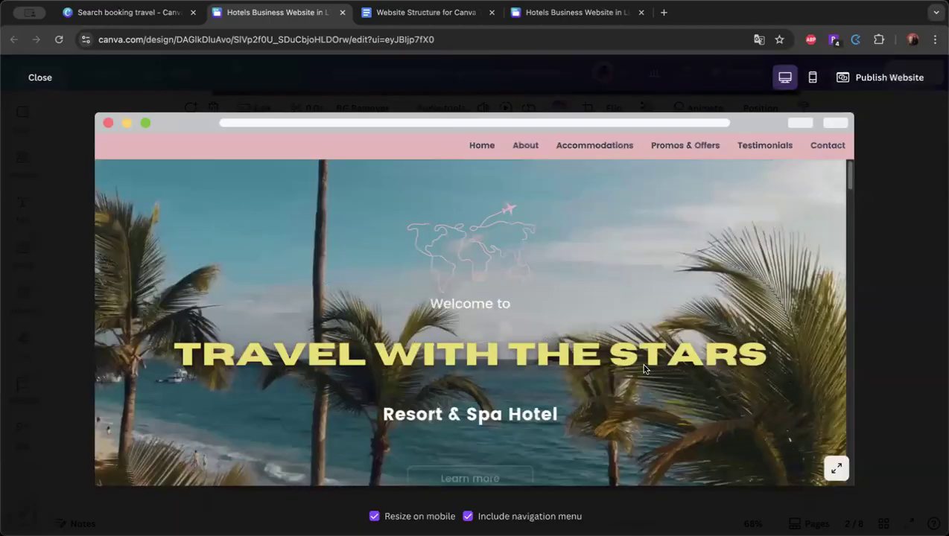
scroll(642, 365, down, 6)
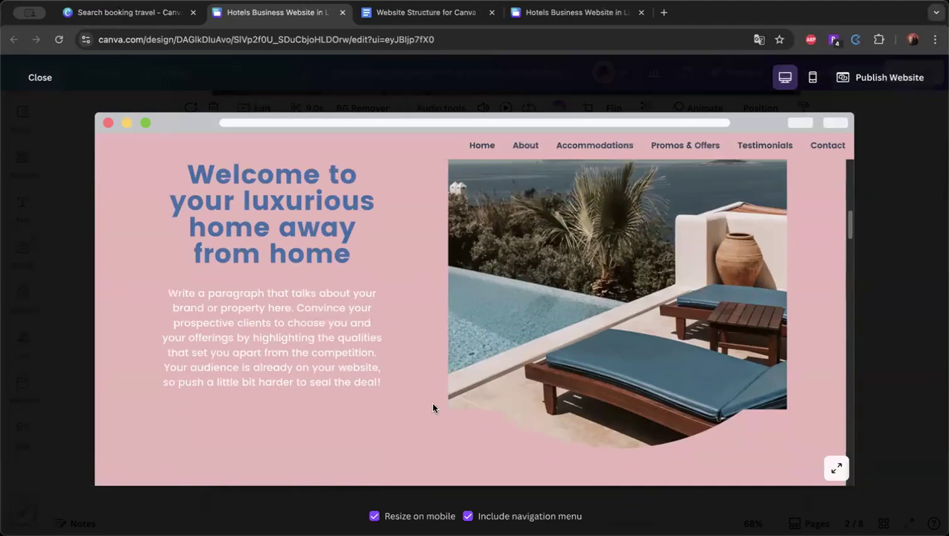
click(467, 517)
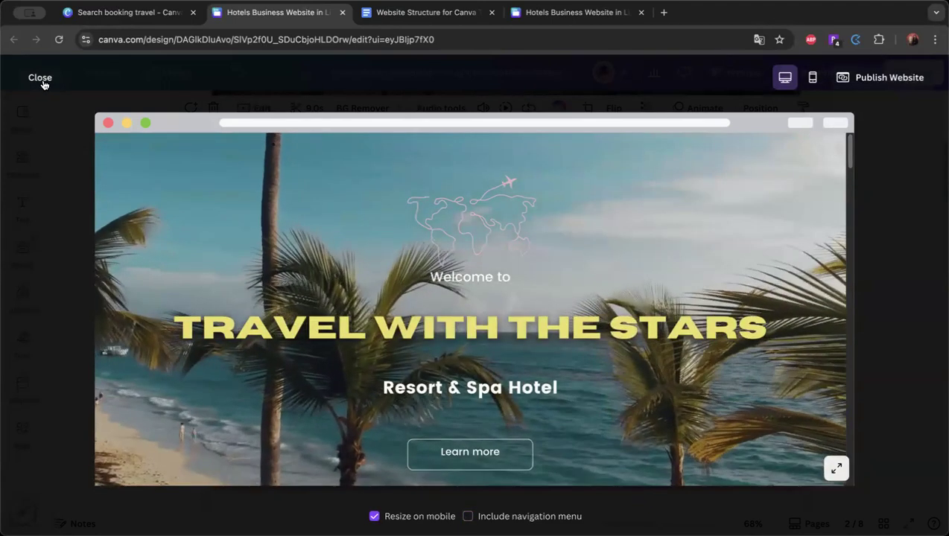
click(40, 78)
Shift the hero's "Welcome to" text slightly down and delete the palm beach background video.
scroll(680, 329, down, 2)
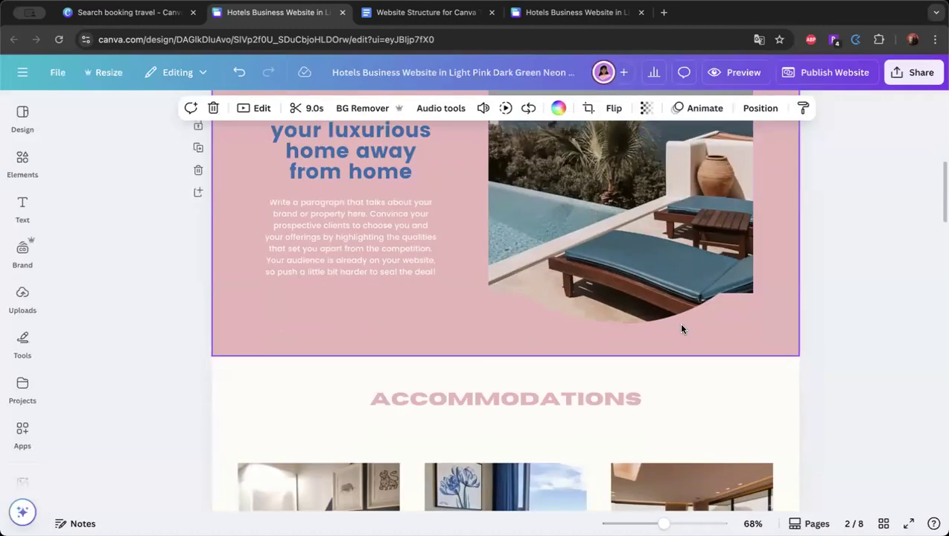
scroll(680, 329, up, 5)
scroll(681, 328, down, 2)
scroll(667, 328, up, 3)
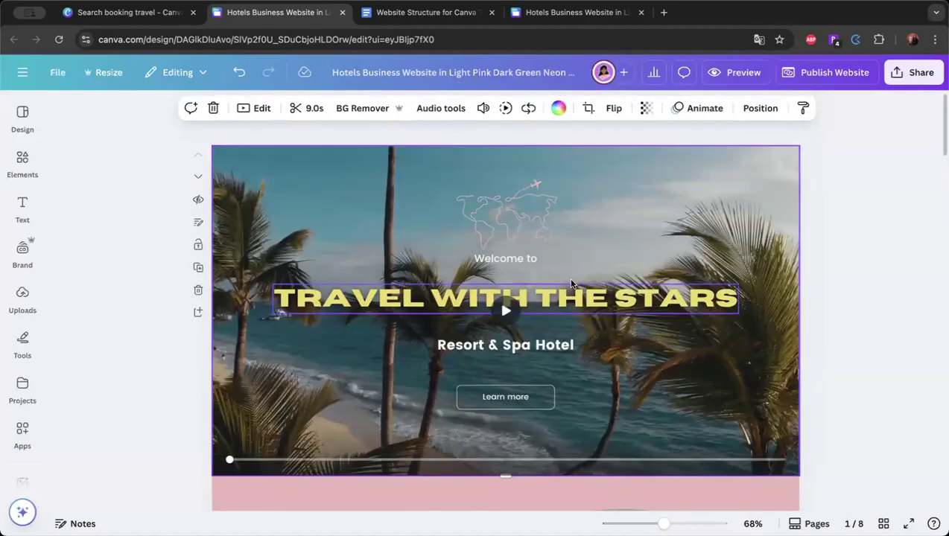
click(511, 262)
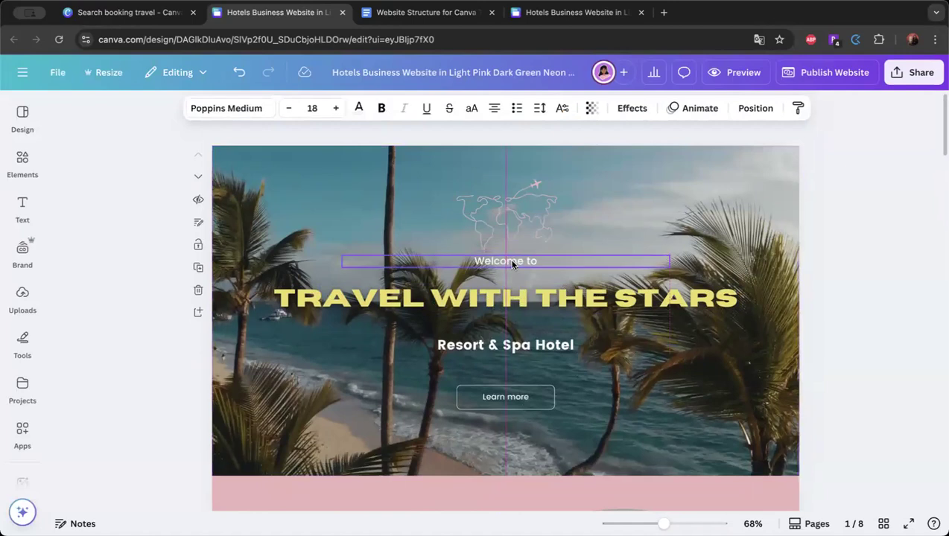
click(647, 358)
key(Delete)
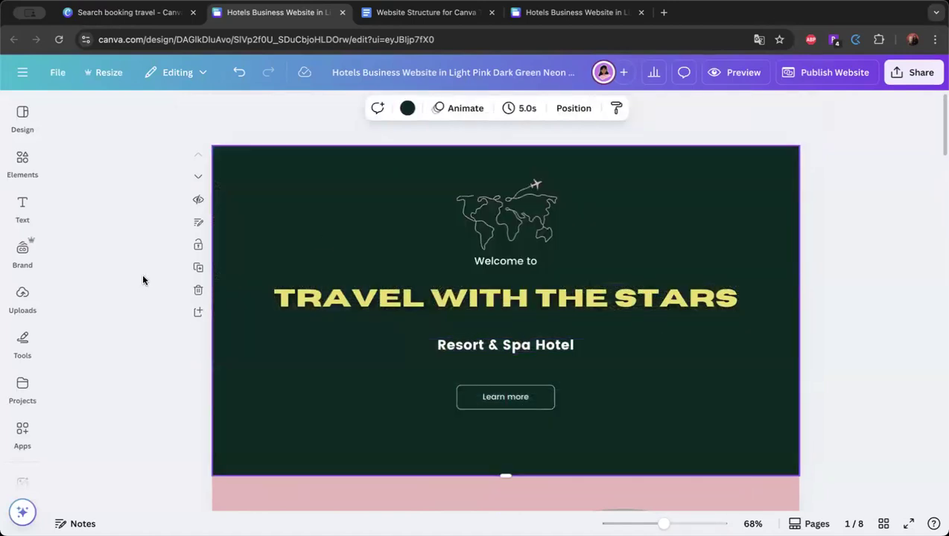
Search the elements for "caribbean" and narrow the results to videos.
click(22, 168)
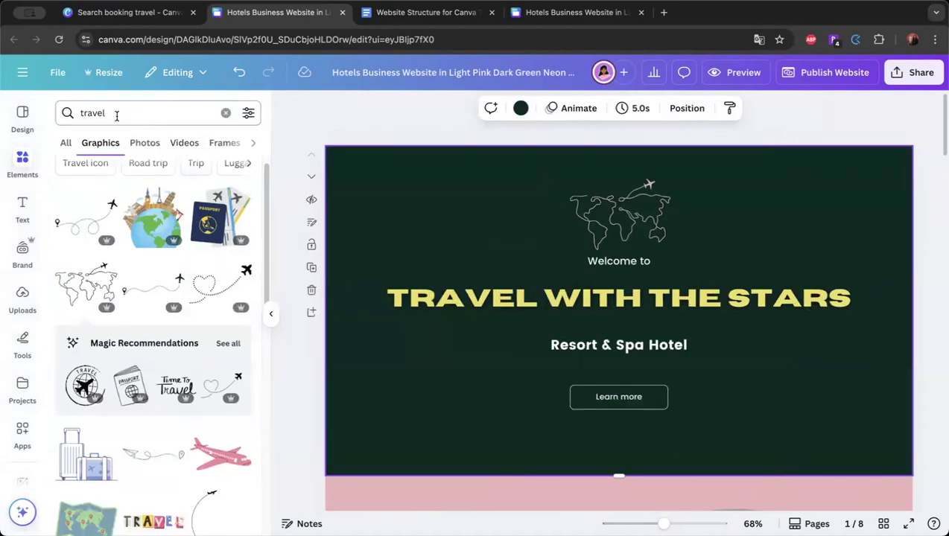
click(113, 117)
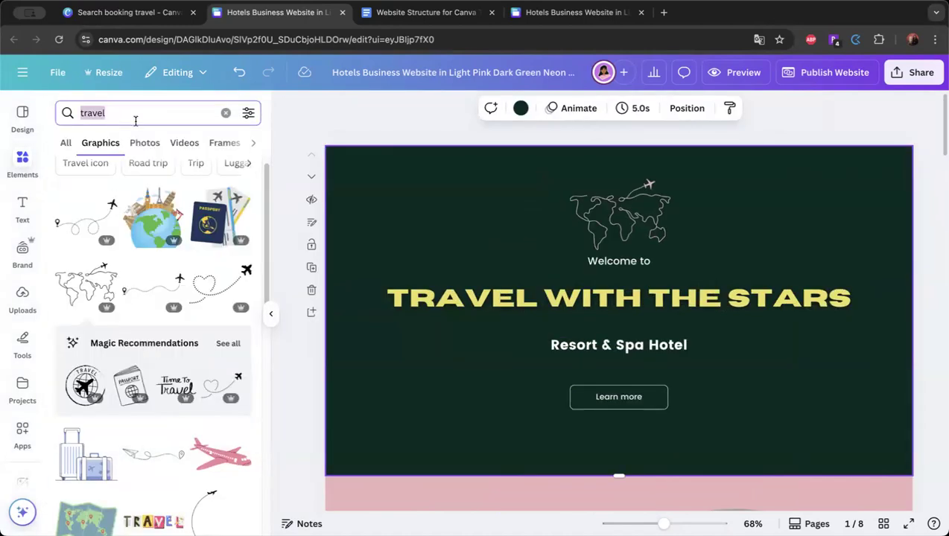
text(caribbean)
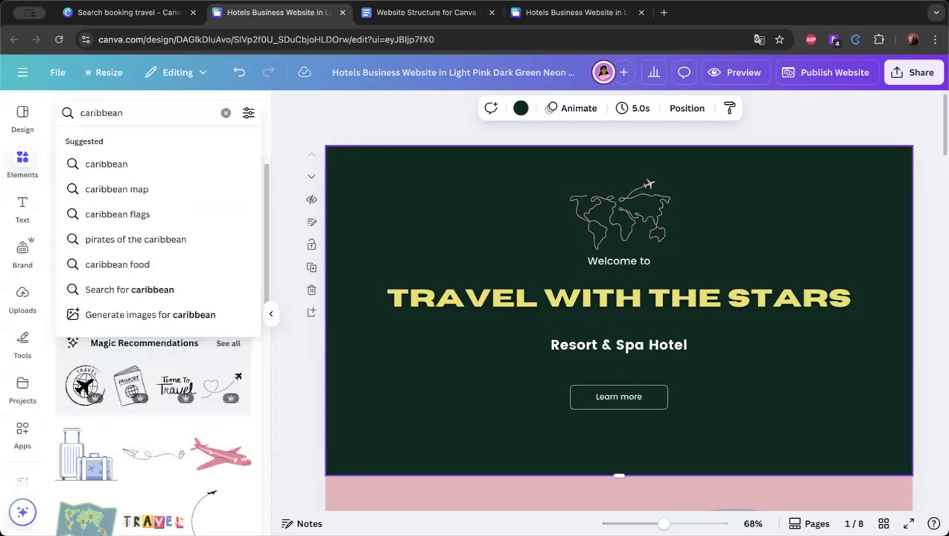
click(129, 165)
click(183, 143)
Add the 13-second aerial reef video and enlarge it to cover the whole hero section.
drag(266, 178, 269, 293)
click(221, 260)
drag(502, 208, 437, 171)
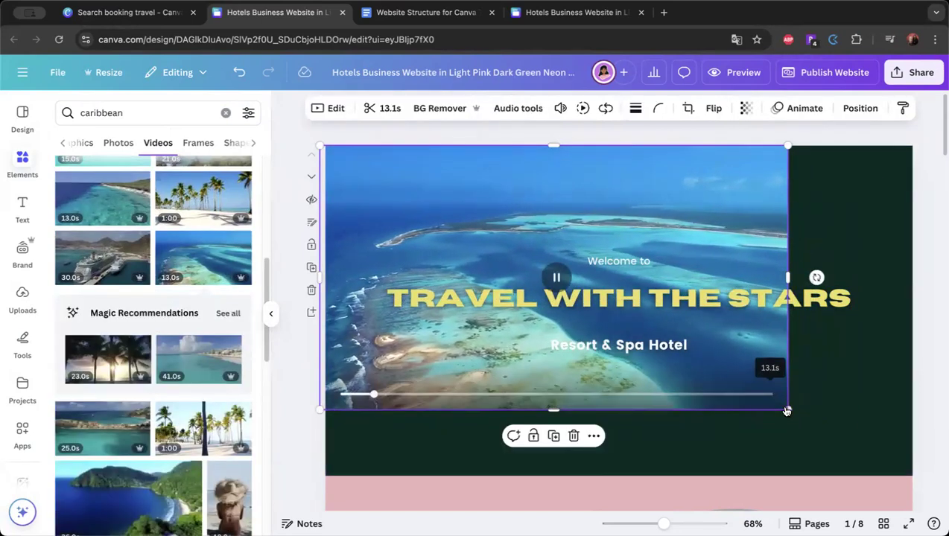
drag(793, 417, 918, 480)
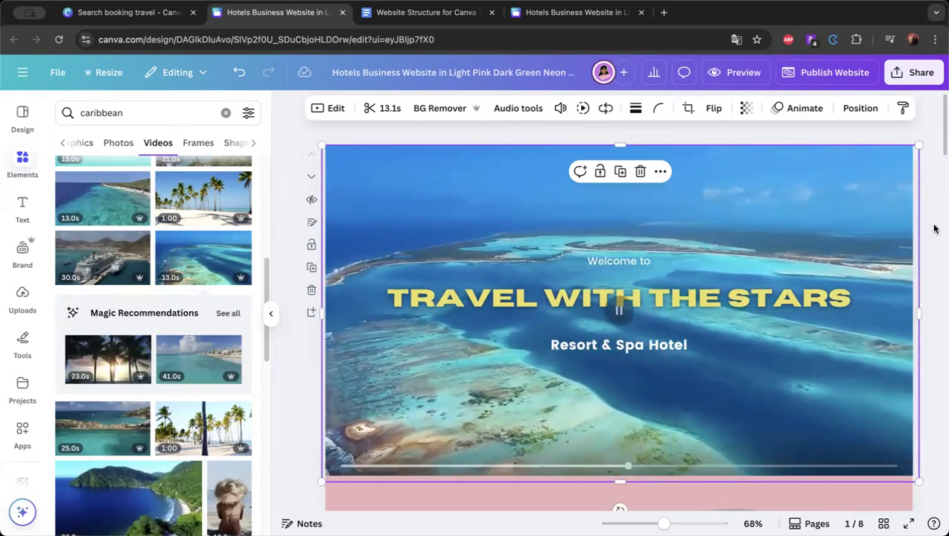
Clear the element search and place a blue rectangular button shape across the width of the TRAVEL WITH THE STARS headline.
click(38, 172)
click(62, 148)
click(66, 143)
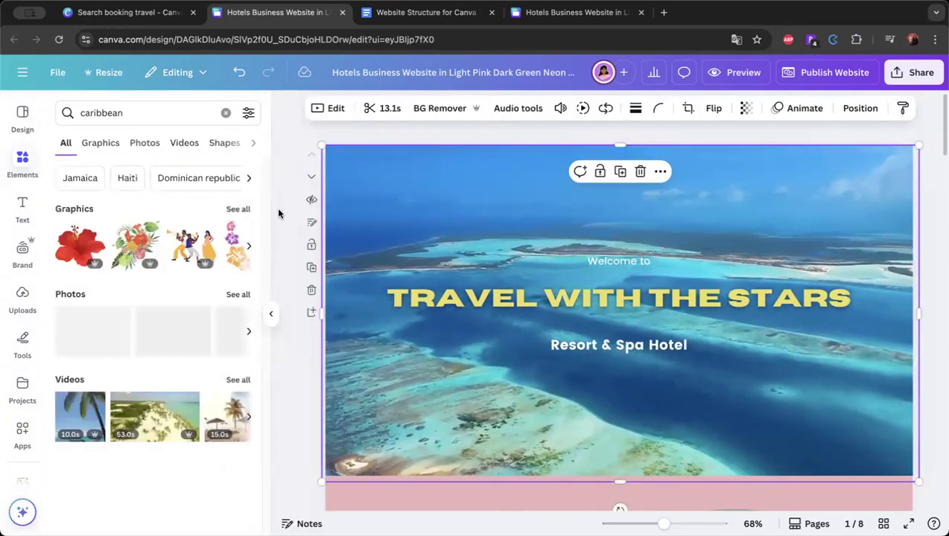
click(26, 160)
click(225, 113)
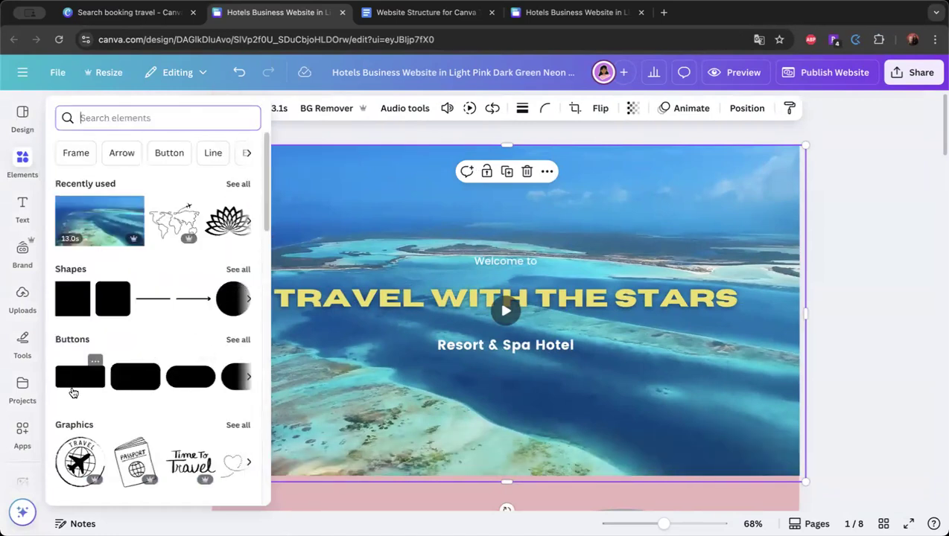
click(75, 381)
click(568, 324)
drag(537, 324, 738, 298)
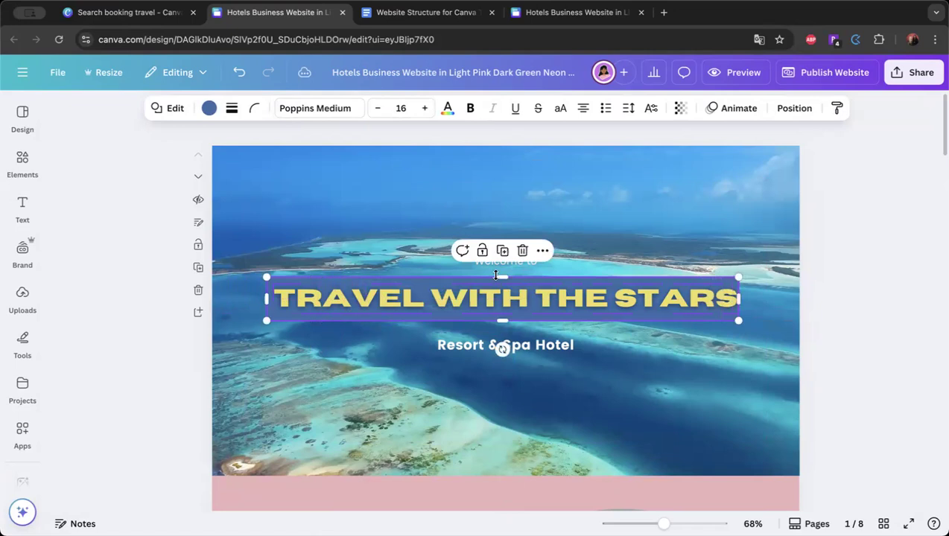
Try extending the blue shape behind all three hero text lines, and undo the resizing and text move.
drag(508, 276, 508, 251)
drag(503, 321, 507, 364)
click(673, 340)
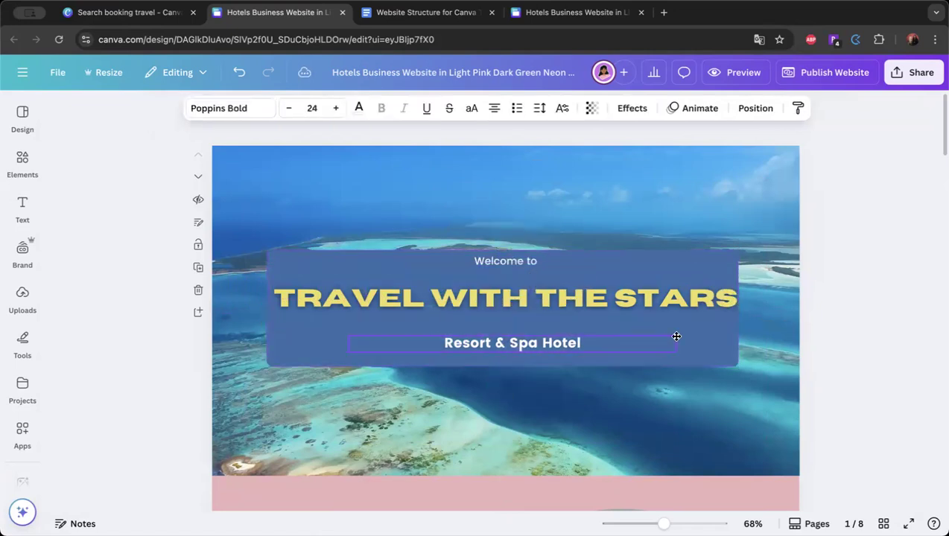
key(super+z)
key(super+z)
key(super+z)
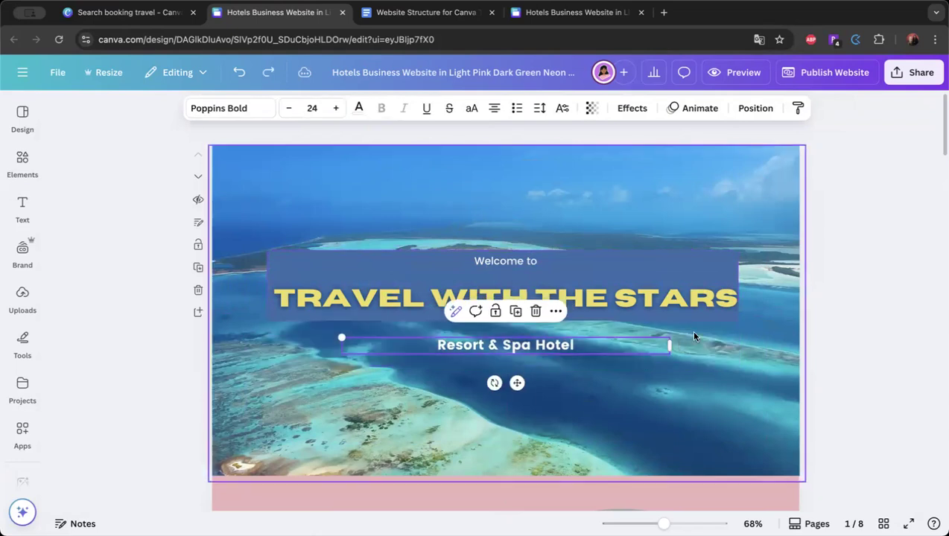
click(855, 287)
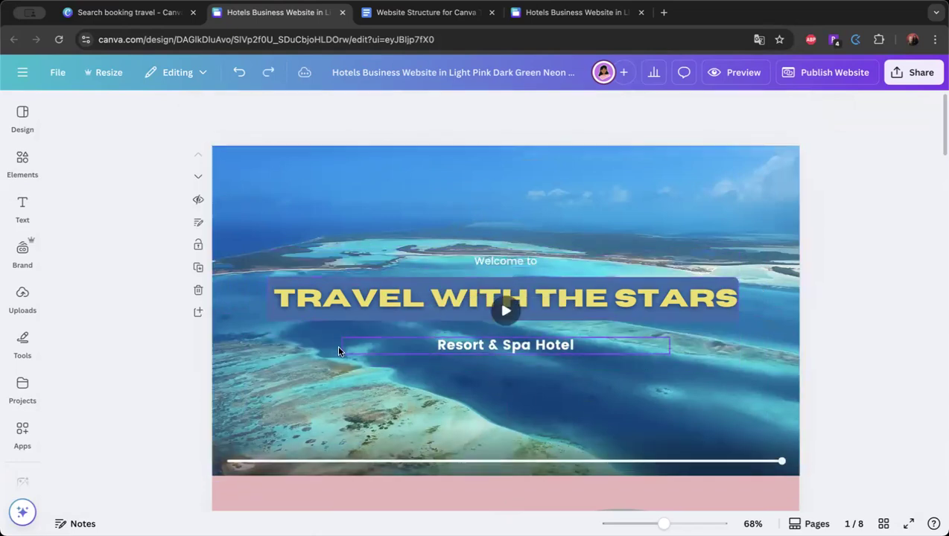
Widen the headline's background shape slightly on its right side and try white, light grey, pink and slate fills on it.
click(314, 317)
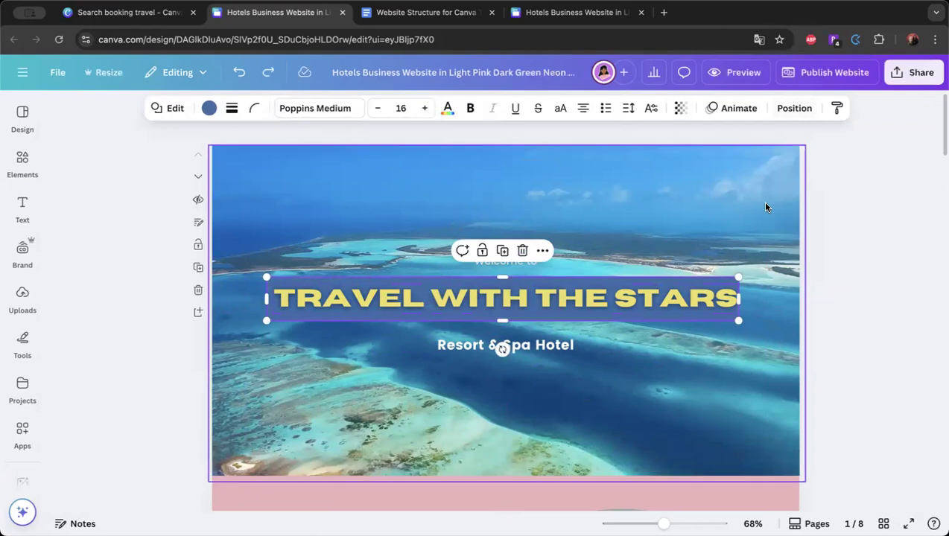
drag(738, 299, 743, 301)
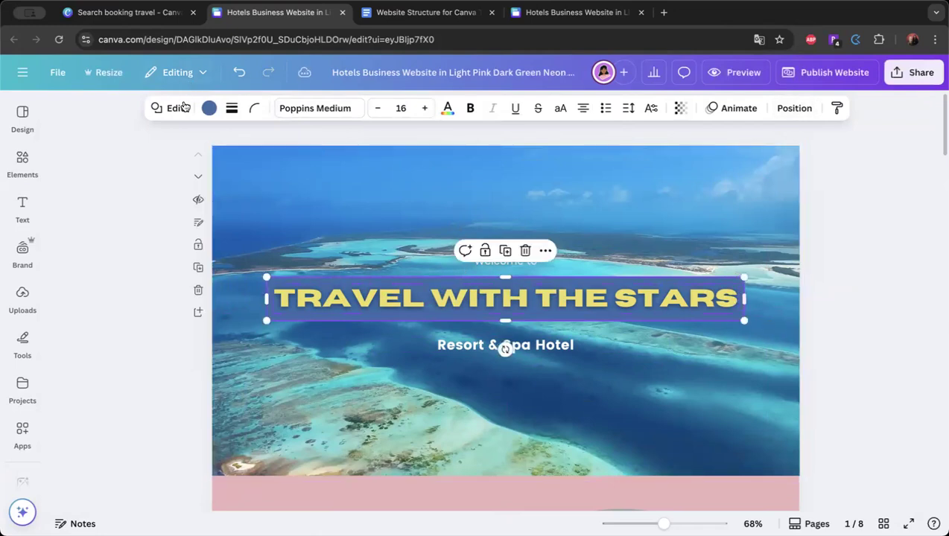
click(208, 109)
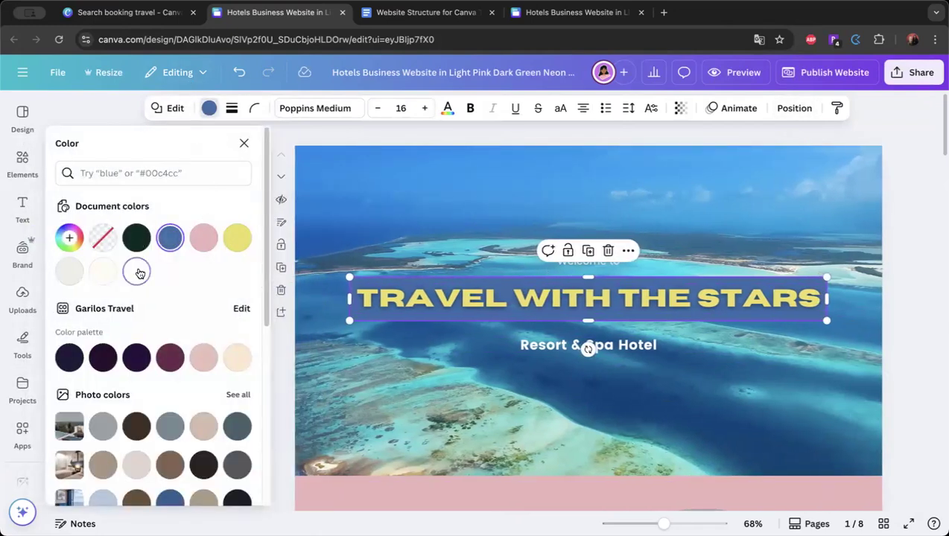
click(138, 273)
click(73, 272)
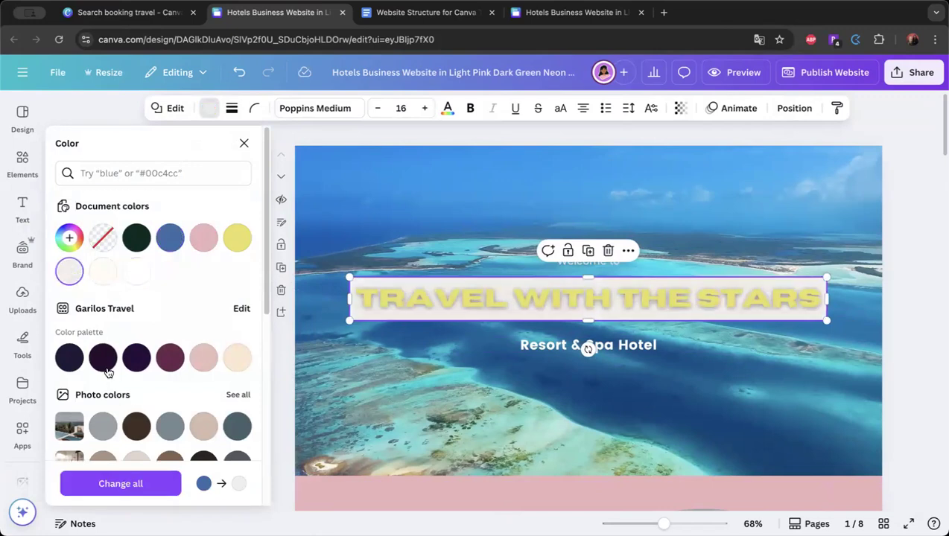
click(205, 359)
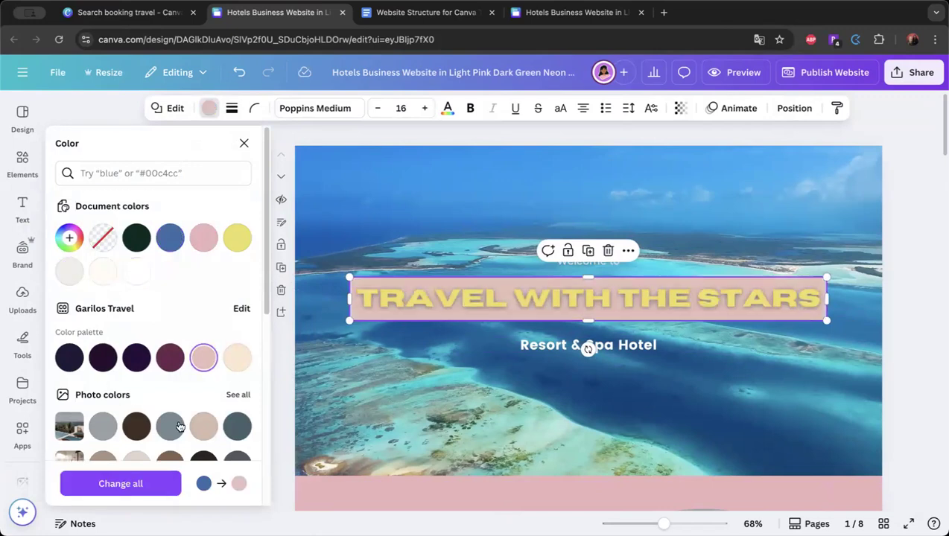
click(237, 427)
Try the light blue and dark blue photo colours as the headline shape's fill.
scroll(149, 358, down, 3)
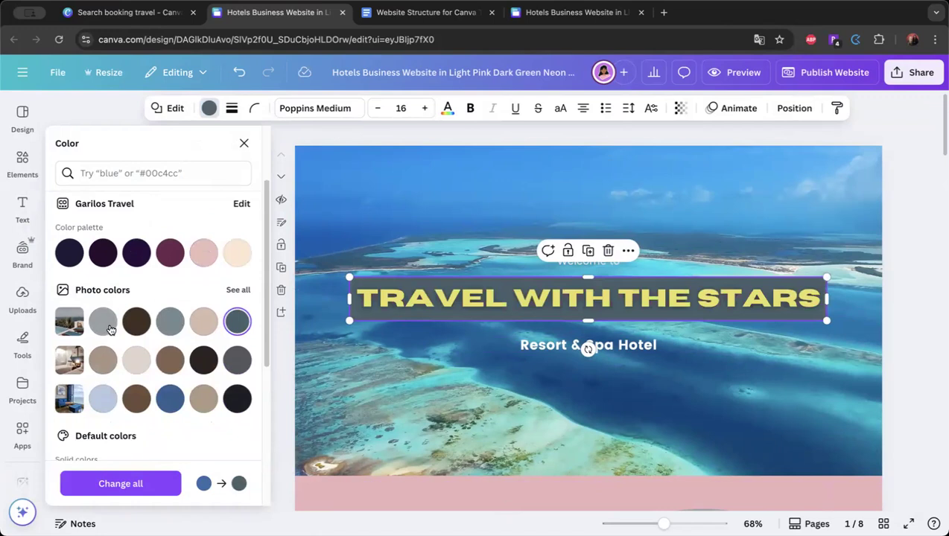
scroll(104, 372, down, 1)
click(103, 380)
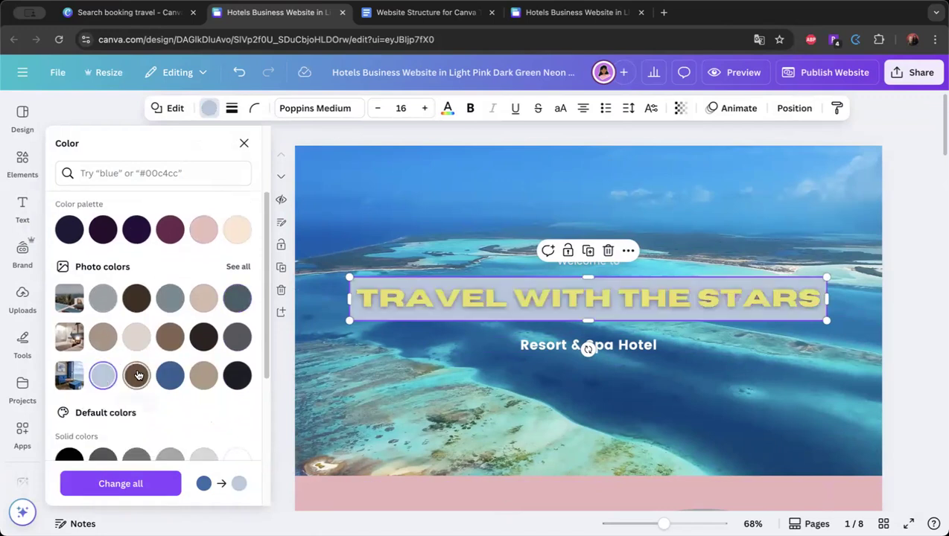
scroll(165, 369, down, 2)
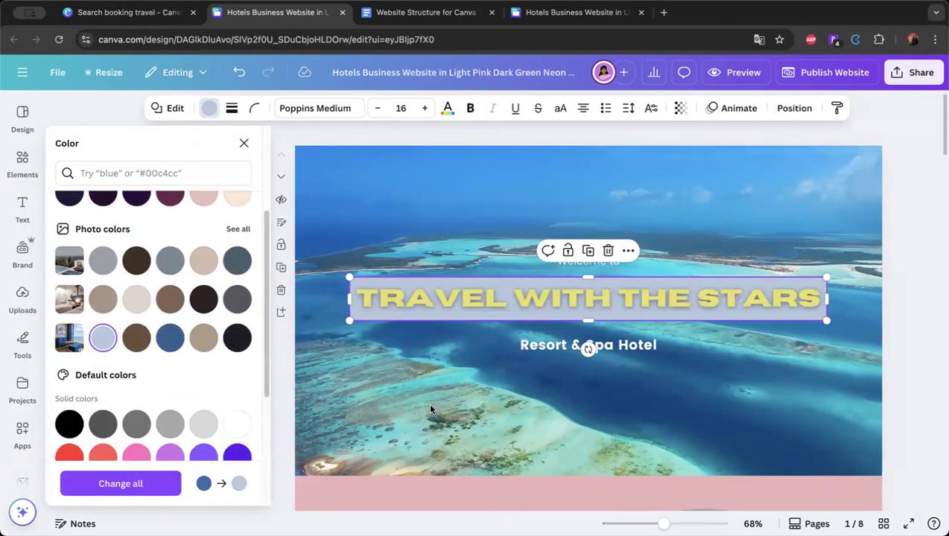
scroll(430, 408, down, 2)
scroll(447, 387, up, 1)
click(170, 337)
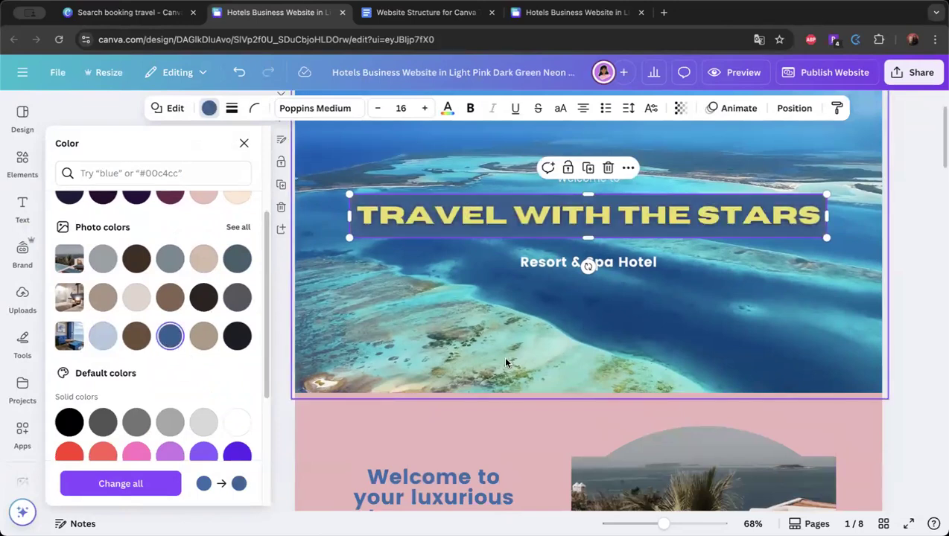
Try the yellow-to-pink gradient, white and light grey fills on the headline shape, and set it to solid dark grey.
scroll(149, 320, down, 5)
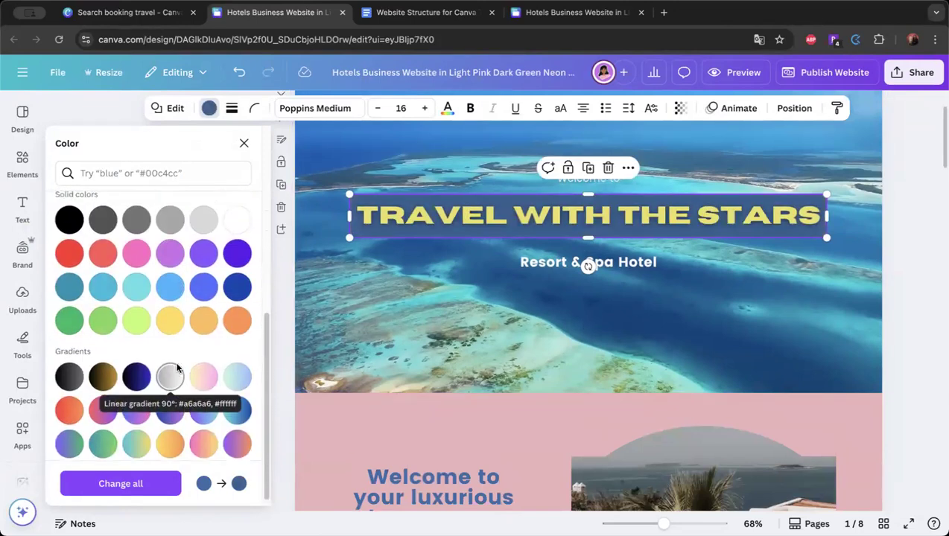
scroll(177, 368, up, 1)
click(203, 418)
scroll(203, 418, up, 2)
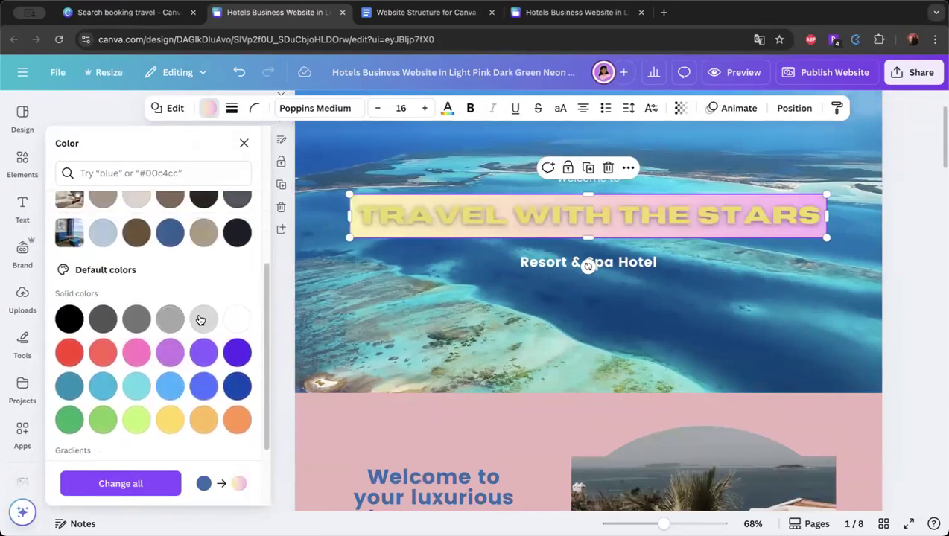
click(238, 320)
click(203, 319)
click(103, 319)
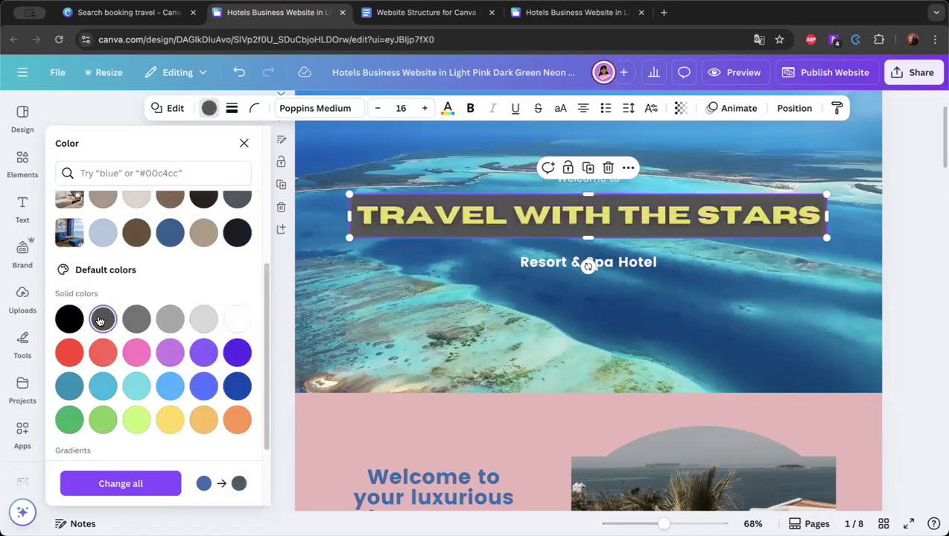
Try the light beige and grey photo colours on the headline's background shape, and set it to the medium blue photo colour.
scroll(155, 330, up, 2)
scroll(149, 330, up, 1)
click(134, 329)
scroll(135, 328, up, 2)
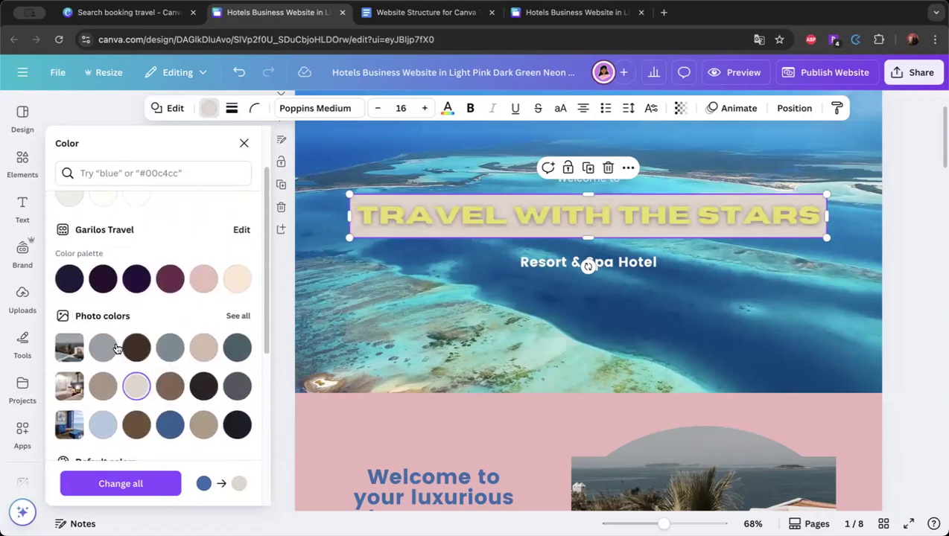
click(104, 351)
click(169, 432)
click(542, 284)
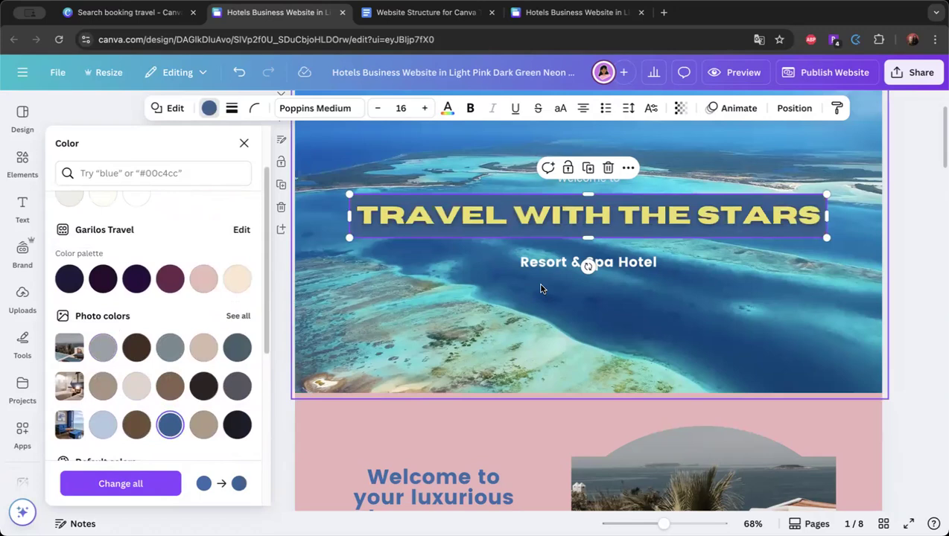
Replace the "Resort & Spa Hotel" line under the headline with "Join our journey to the caribbean islands!".
click(548, 272)
click(539, 262)
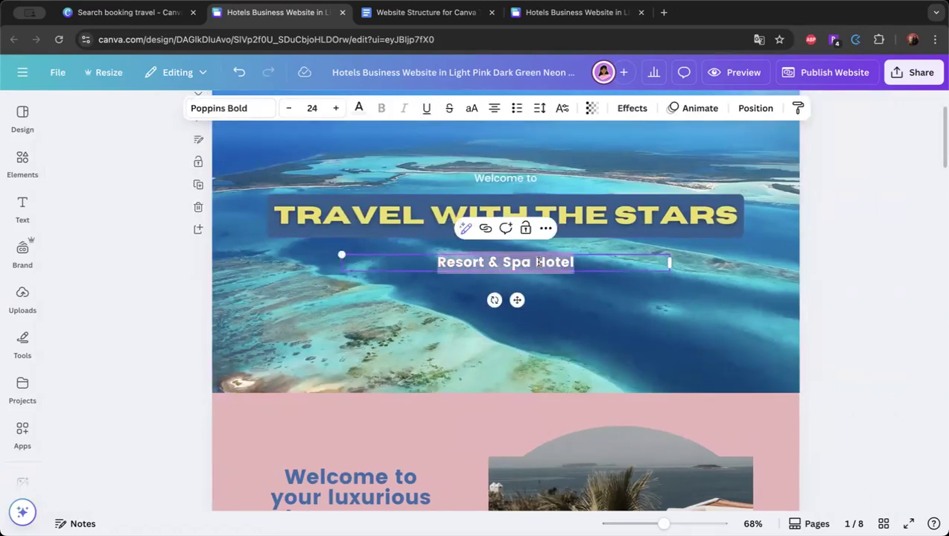
text(tra)
key(BackSpace)
key(BackSpace)
key(BackSpace)
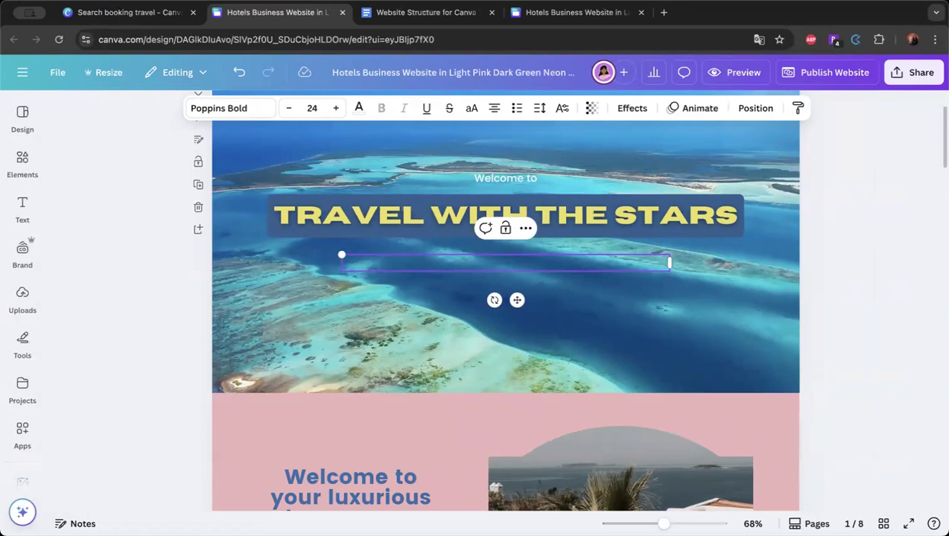
text(Join our journey to)
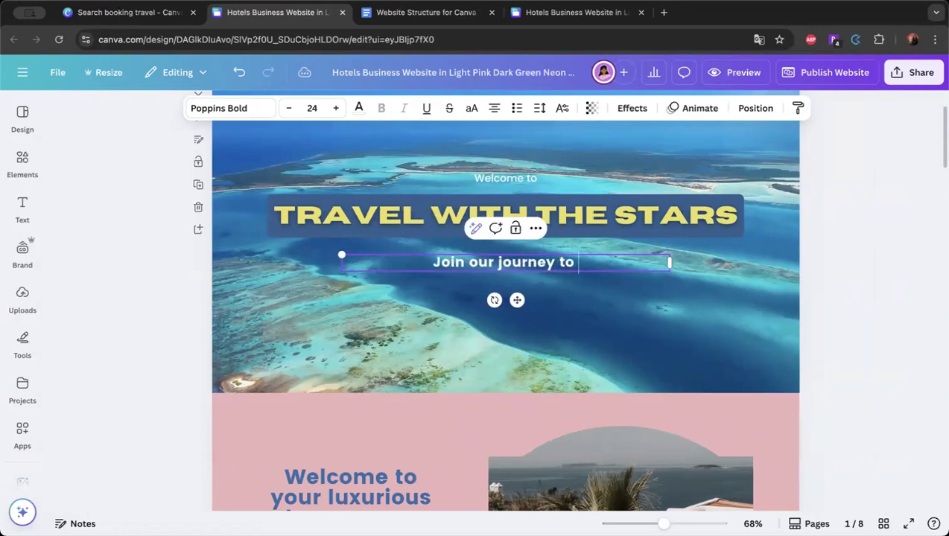
text( the caribbean is)
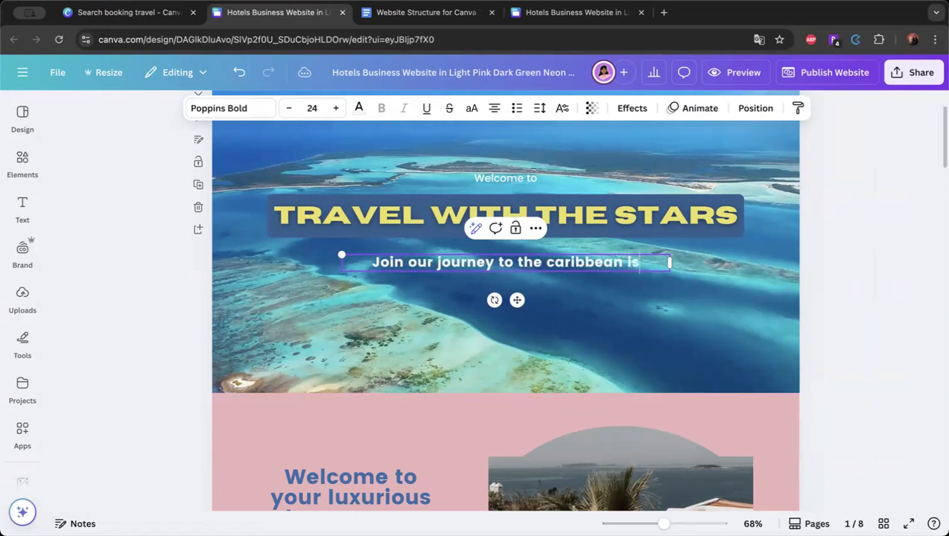
text(lands!)
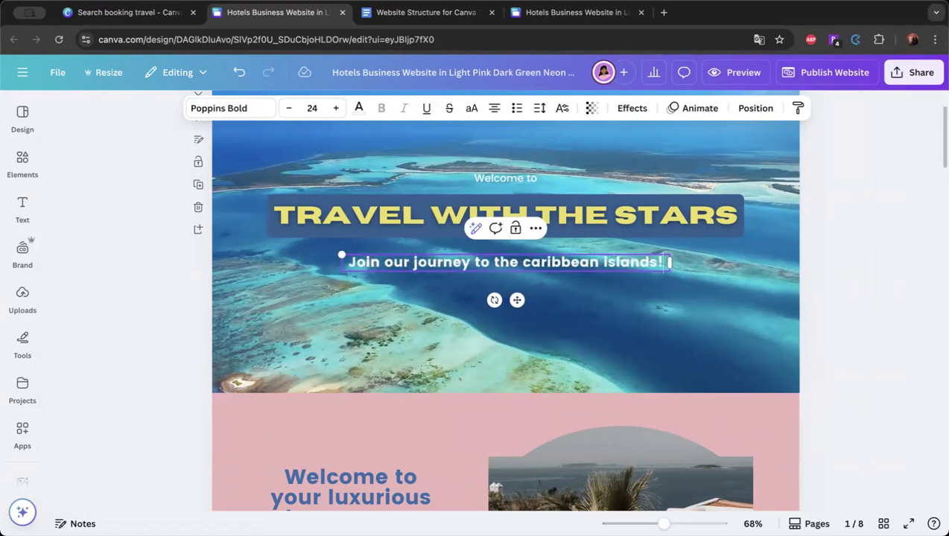
Copy the tagline's text style onto the "Welcome to" line and shift that line up slightly.
click(494, 169)
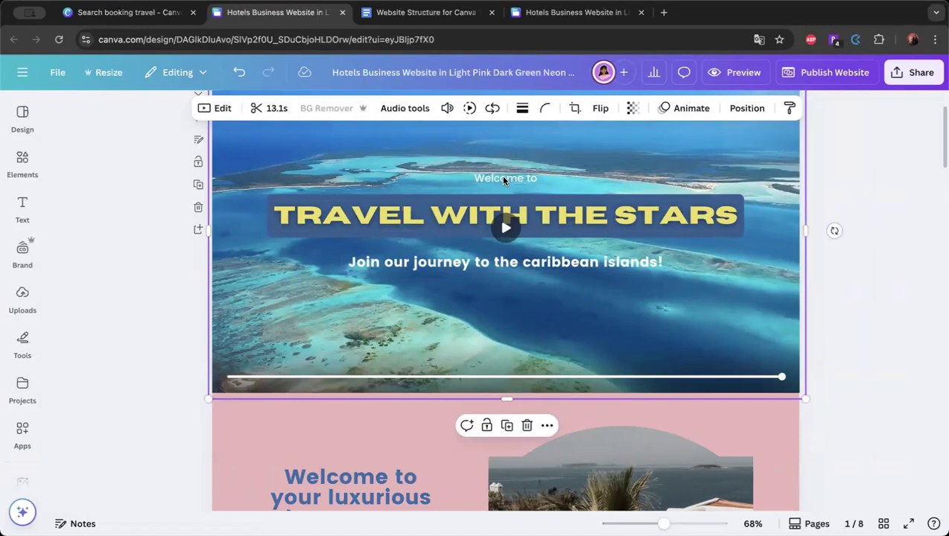
click(502, 177)
click(557, 268)
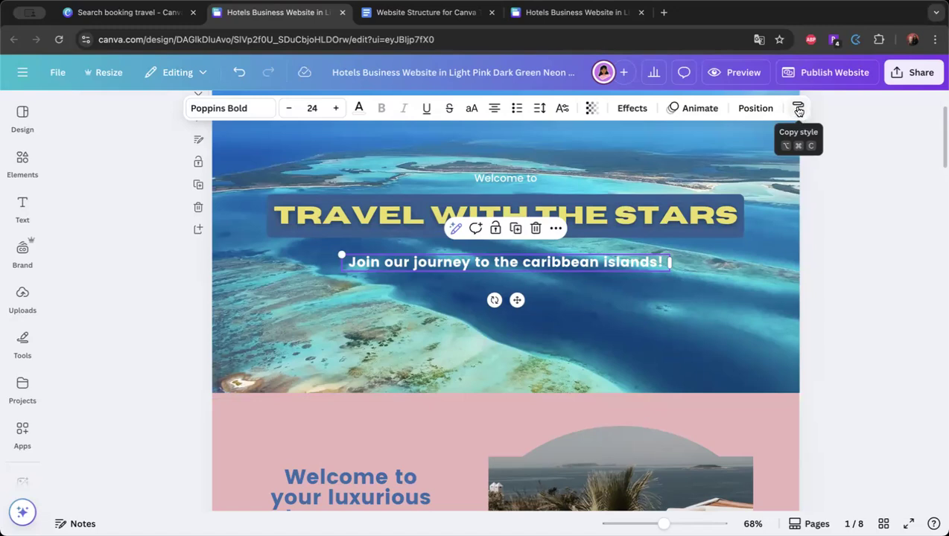
click(797, 109)
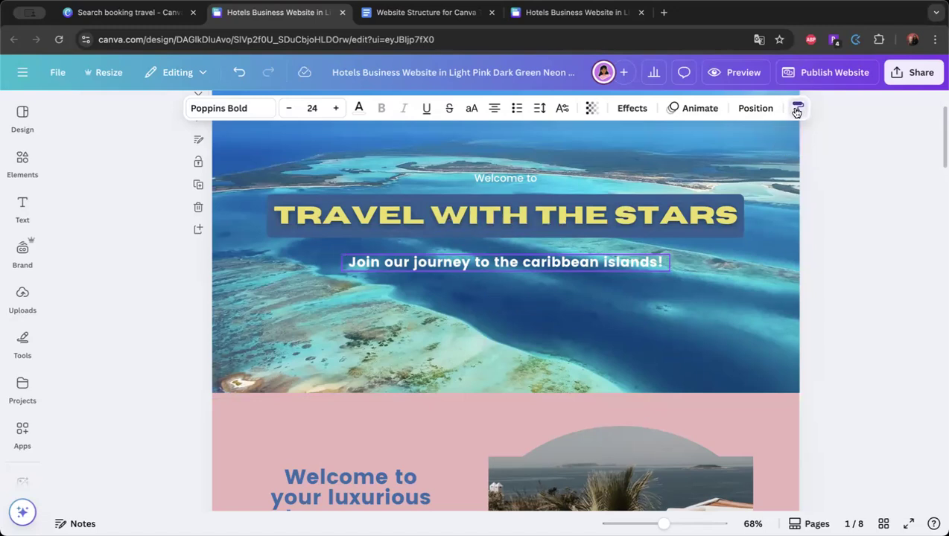
click(506, 182)
drag(518, 184, 518, 179)
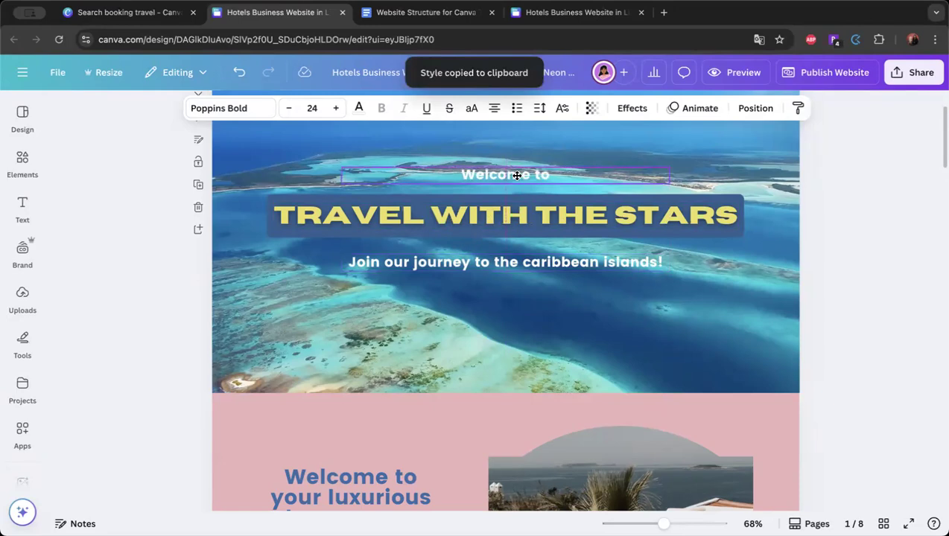
Preview the website's hero section in the desktop layout and return to the editor.
scroll(584, 317, up, 2)
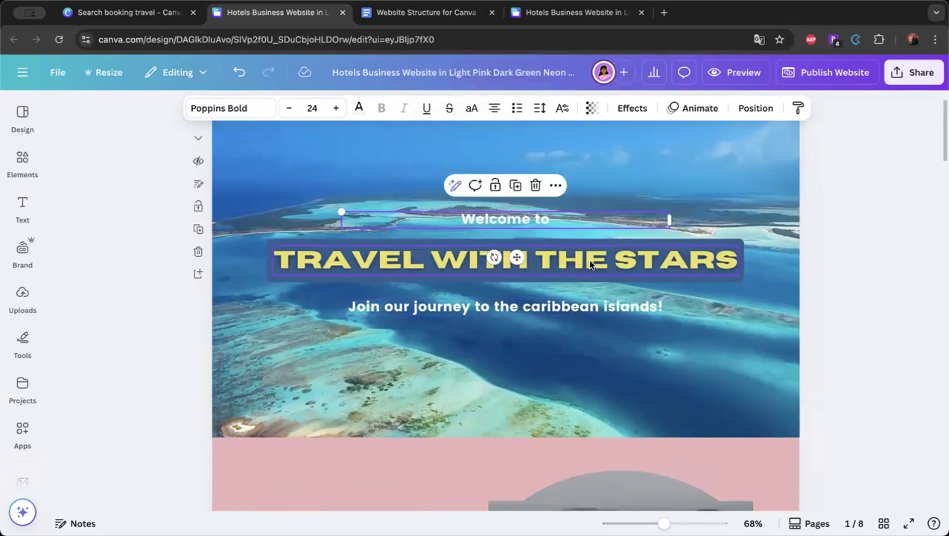
click(571, 306)
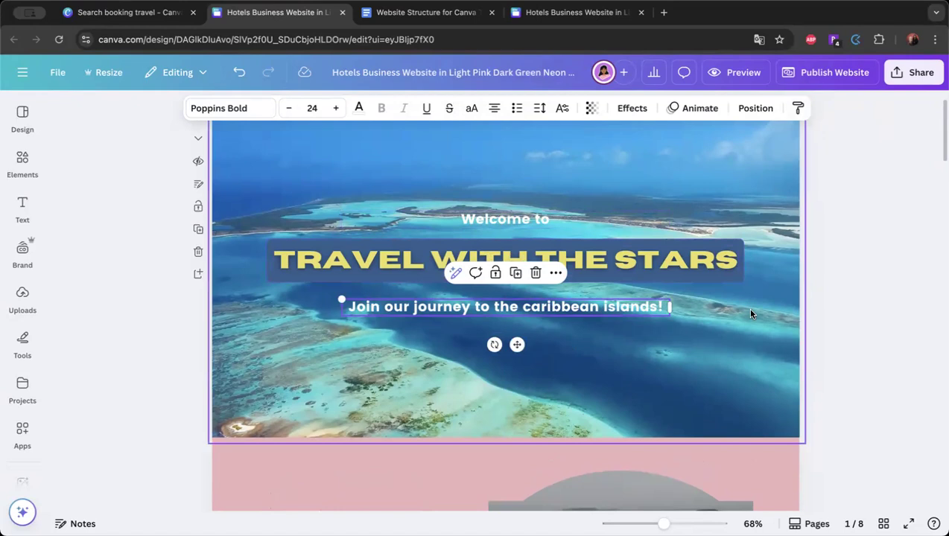
scroll(746, 307, up, 1)
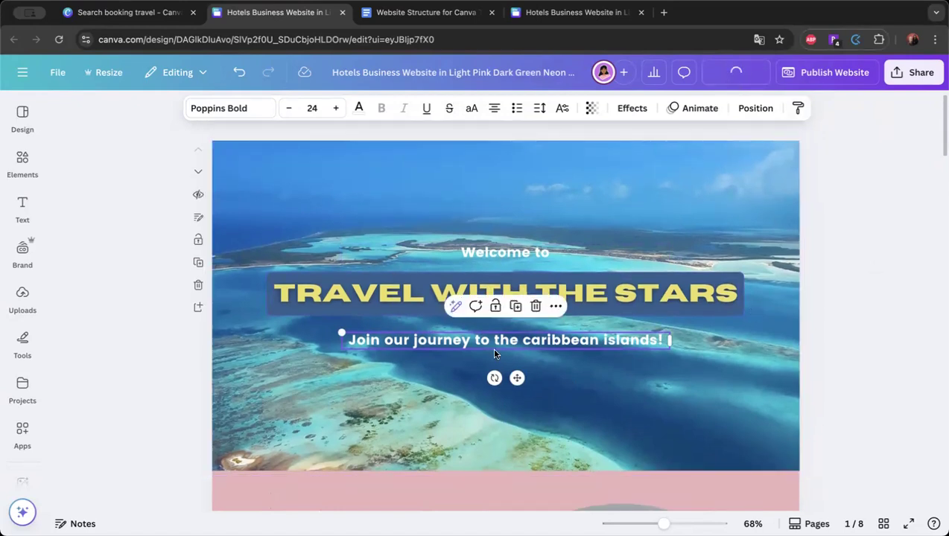
scroll(440, 339, down, 1)
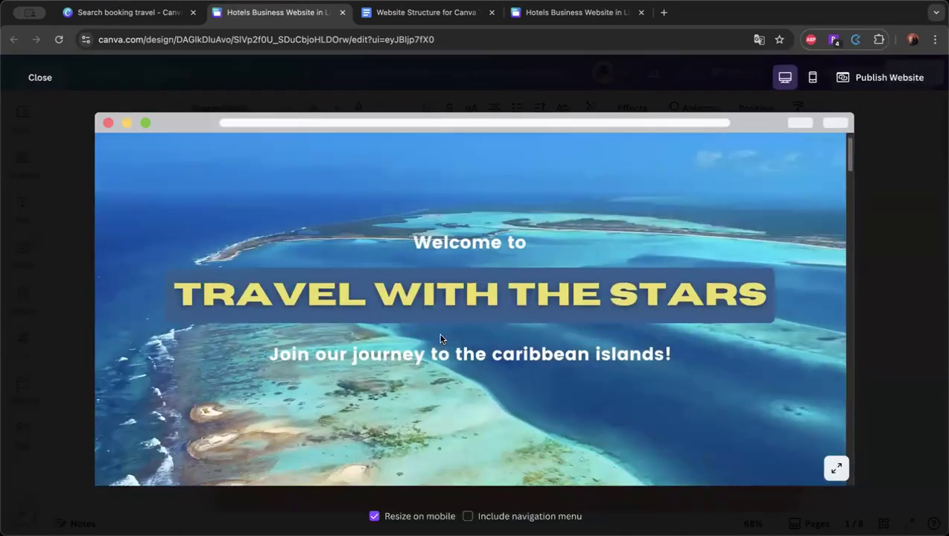
click(40, 78)
Add the green "Road trip >" text combination from the font combinations to the hero section.
click(30, 167)
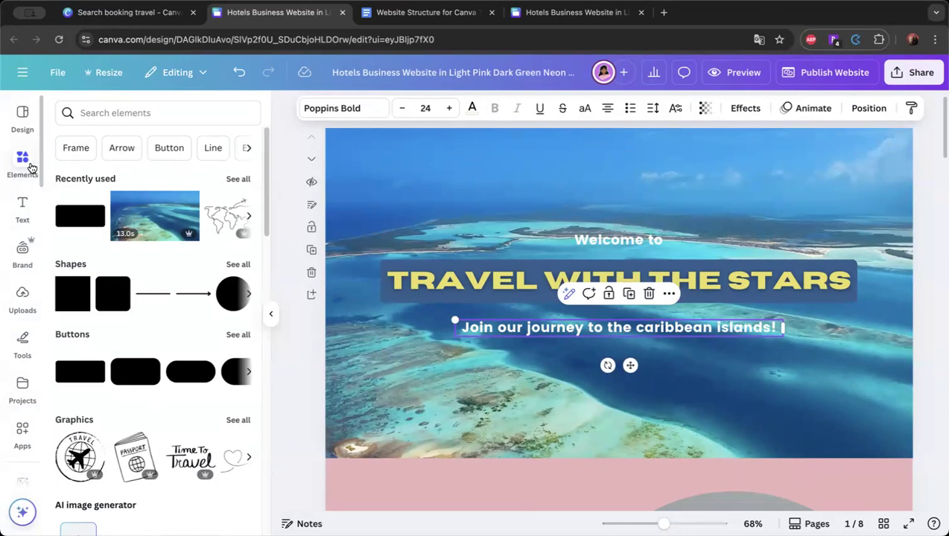
click(22, 207)
scroll(136, 336, down, 5)
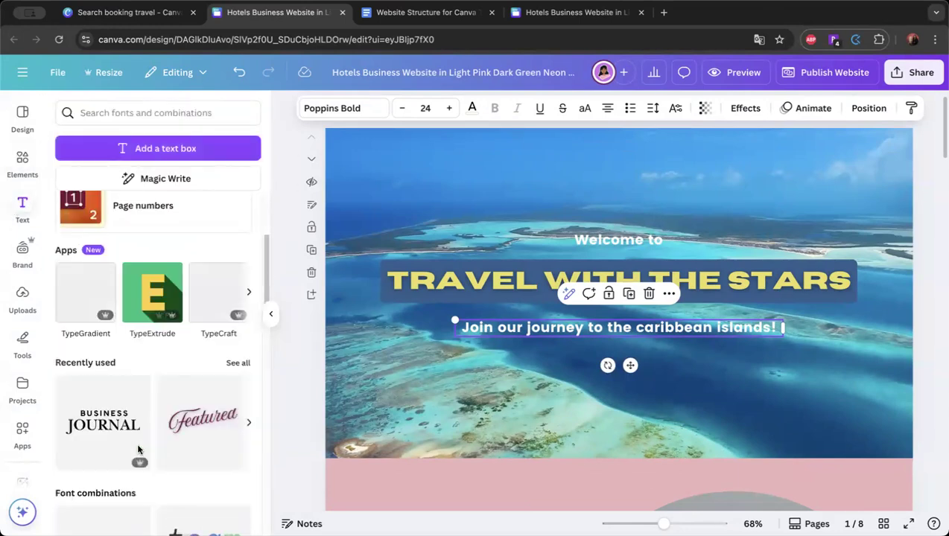
scroll(138, 451, down, 5)
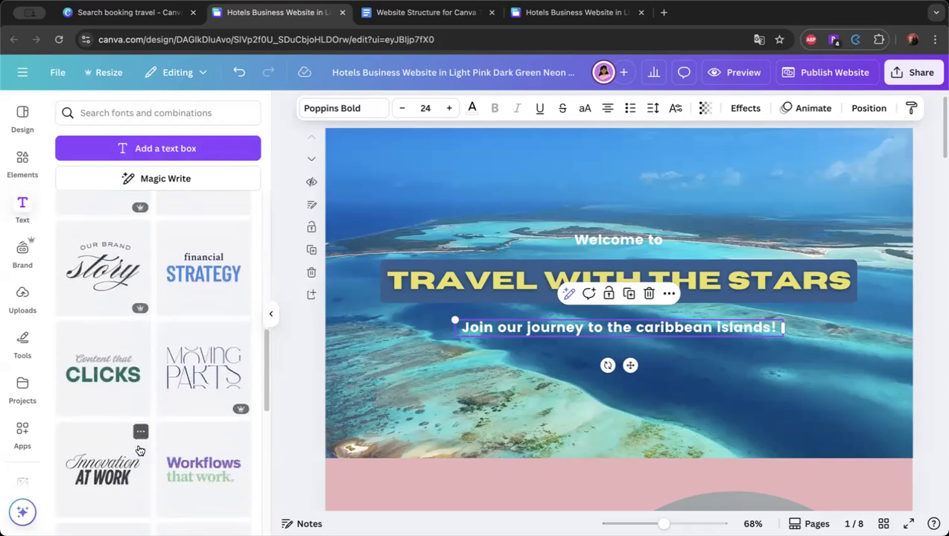
scroll(138, 451, down, 5)
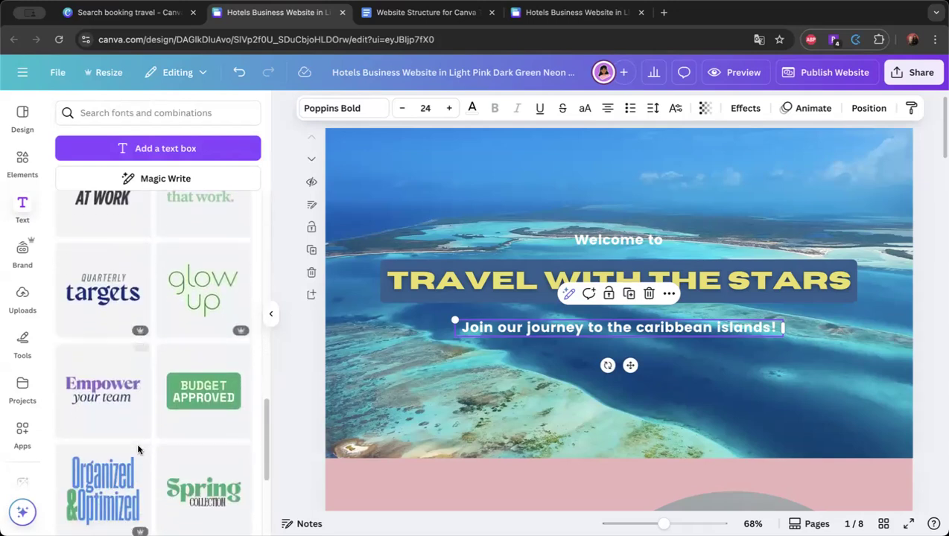
scroll(139, 450, down, 5)
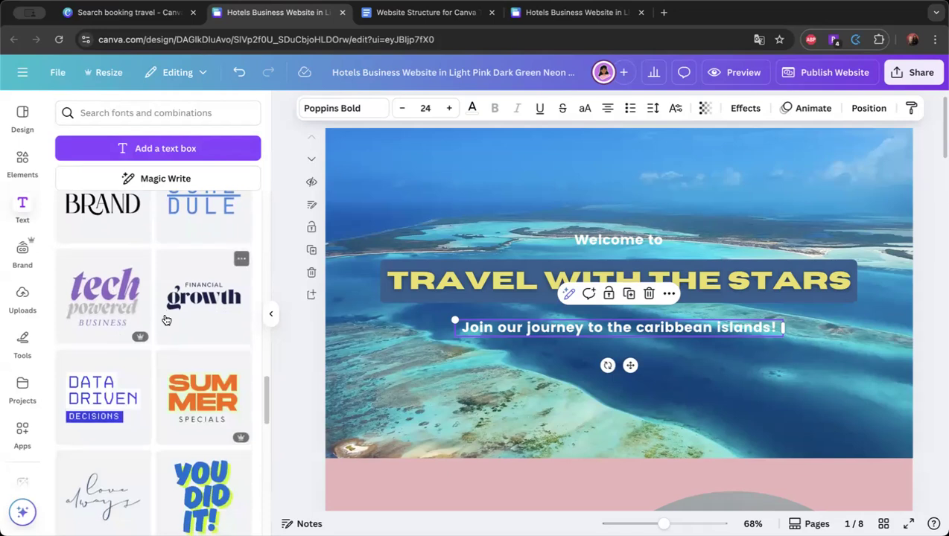
scroll(165, 318, down, 4)
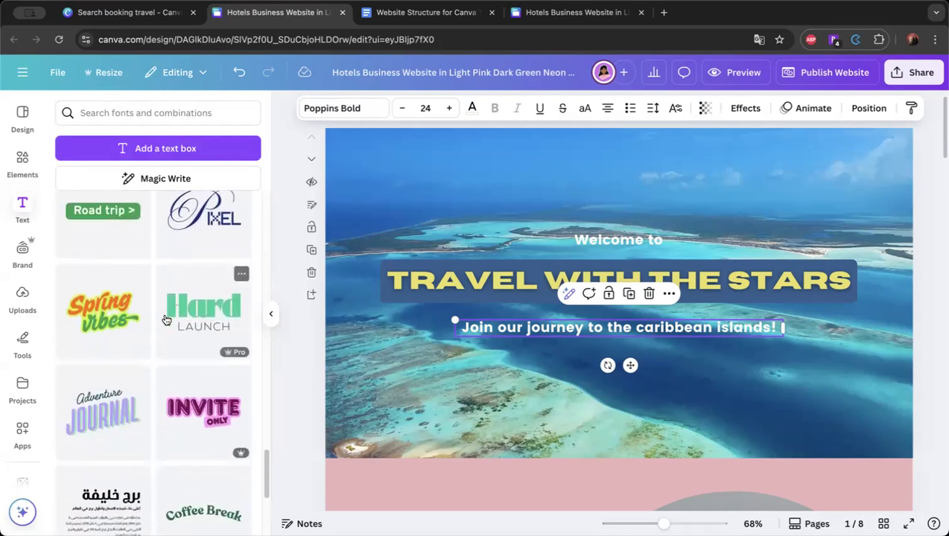
scroll(165, 319, up, 2)
click(126, 296)
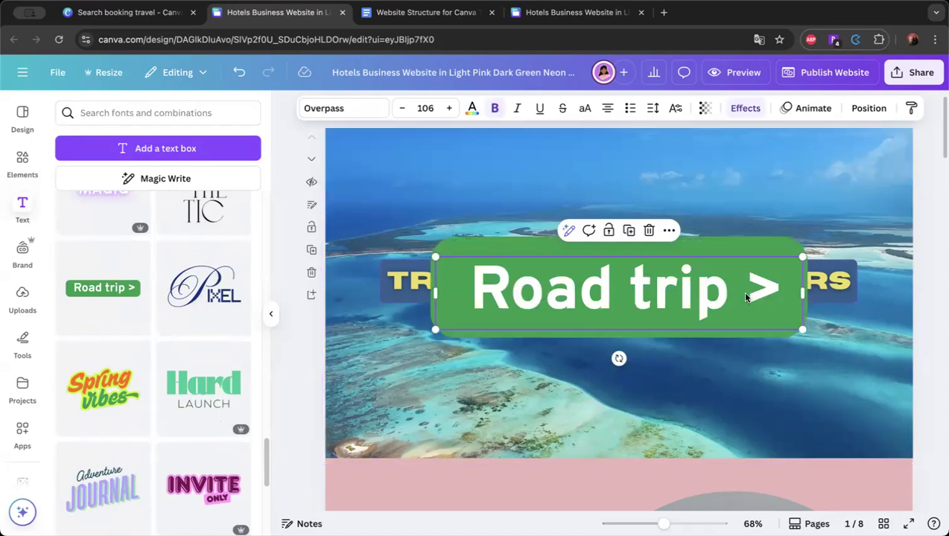
Shrink the green "Road trip >" label to a font size of about 27.9 and centre it just below the tagline.
drag(746, 297, 745, 384)
drag(803, 422, 582, 424)
drag(530, 407, 631, 376)
drag(692, 397, 641, 386)
drag(586, 370, 618, 365)
Change the green label's text to "Contact me".
double_click(615, 361)
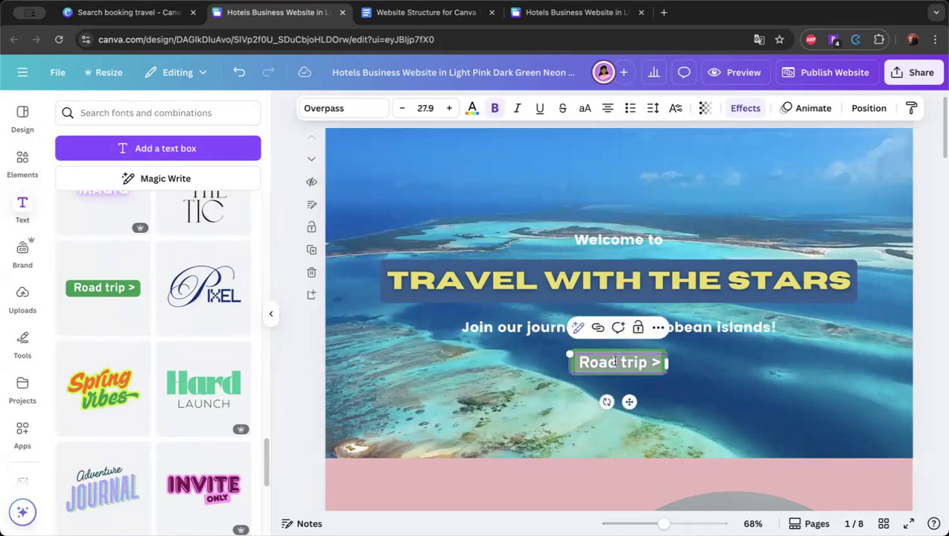
text(CON)
key(BackSpace)
key(BackSpace)
text(on)
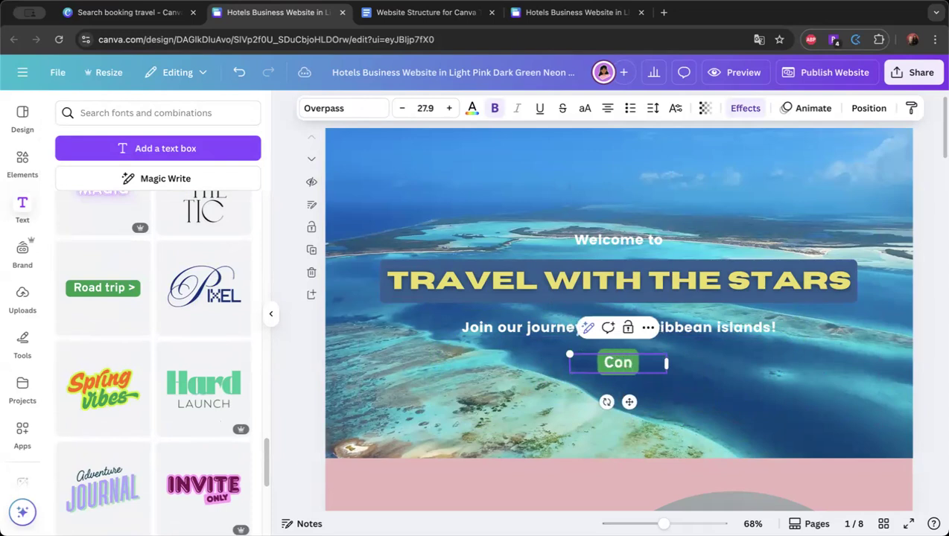
text(tact me)
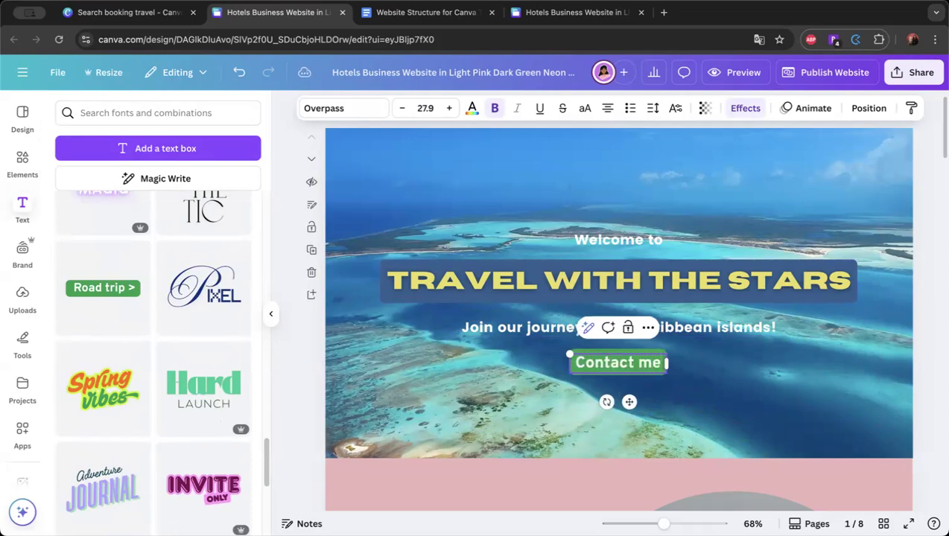
Replace the green label's text with "WhatsApp Me" and resize its text box so the words fit centred on one line.
key(BackSpace)
key(BackSpace)
key(BackSpace)
key(BackSpace)
key(BackSpace)
key(BackSpace)
key(BackSpace)
key(BackSpace)
key(BackSpace)
key(BackSpace)
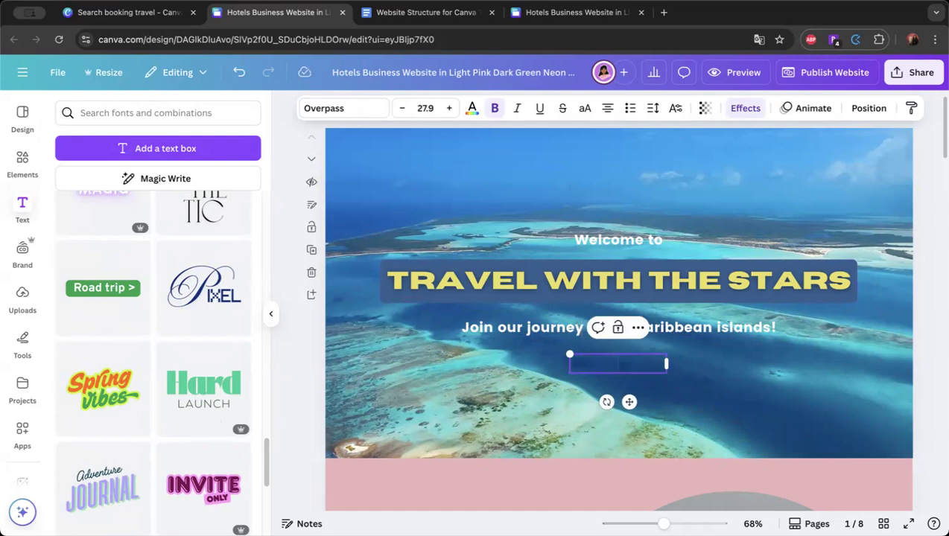
text(Whats)
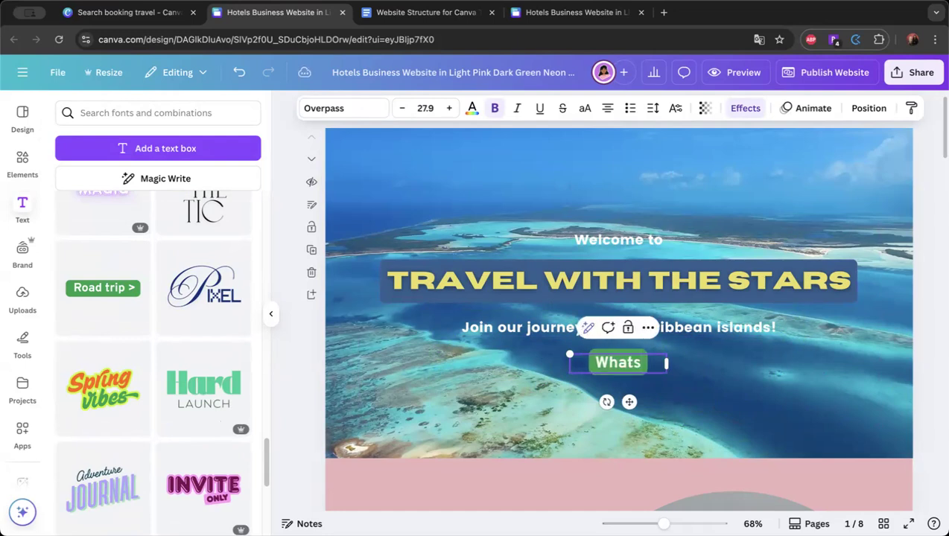
text(App Me)
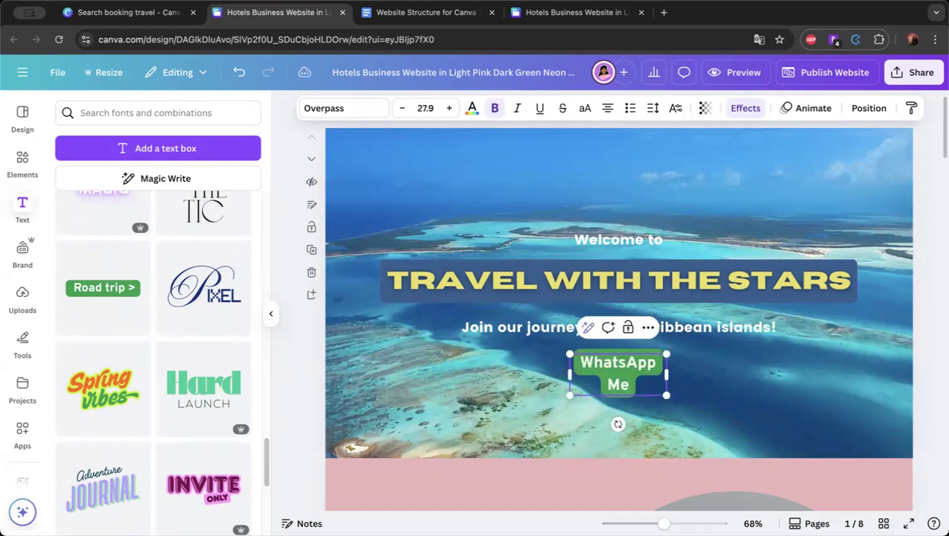
drag(667, 374, 639, 365)
click(704, 381)
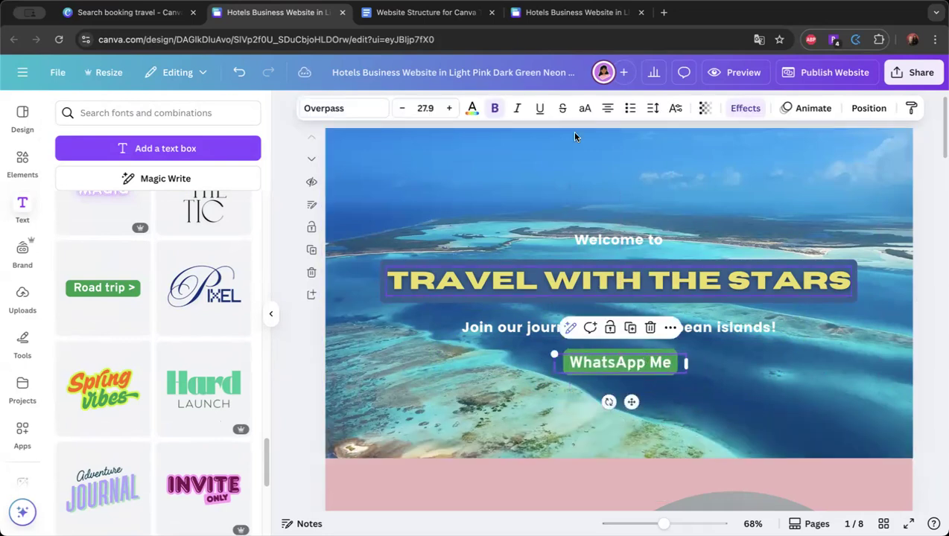
Try both blue document colours on the "WhatsApp Me" text and undo them.
click(471, 109)
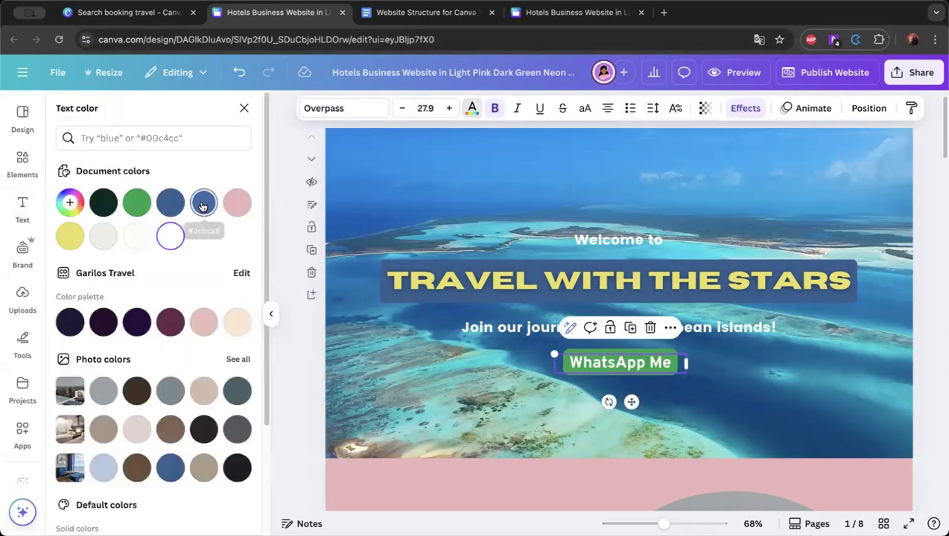
click(172, 205)
click(239, 73)
click(207, 211)
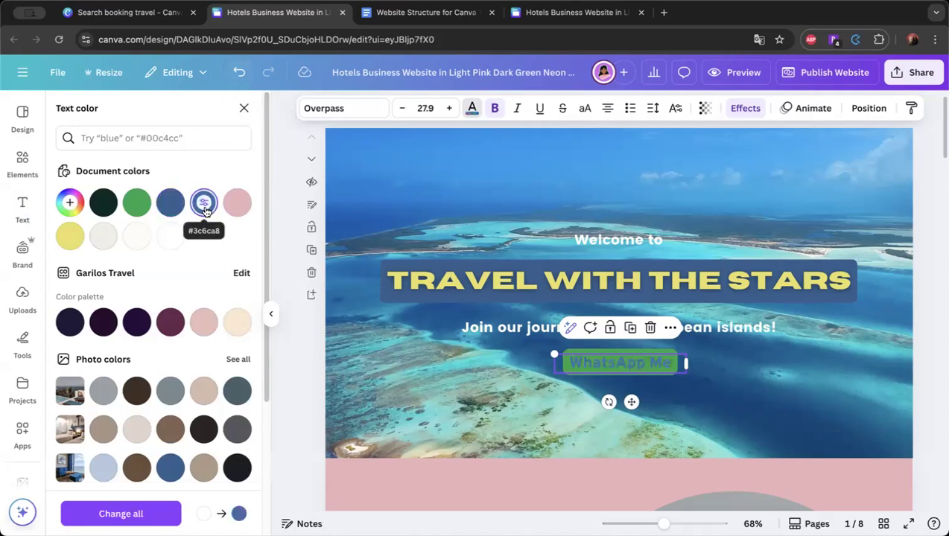
click(239, 72)
Set the "WhatsApp Me" text to the off-white document colour, then try yellow on it and undo that change.
click(139, 239)
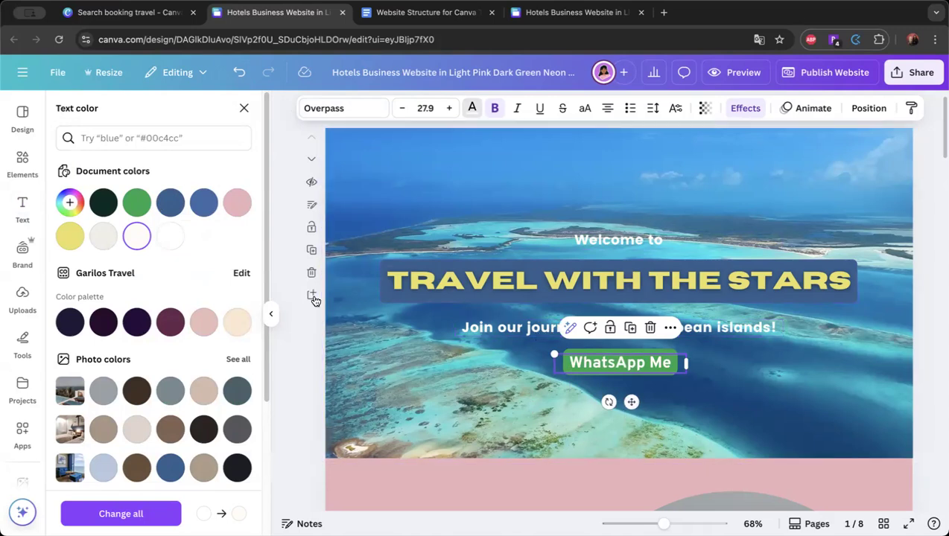
click(70, 236)
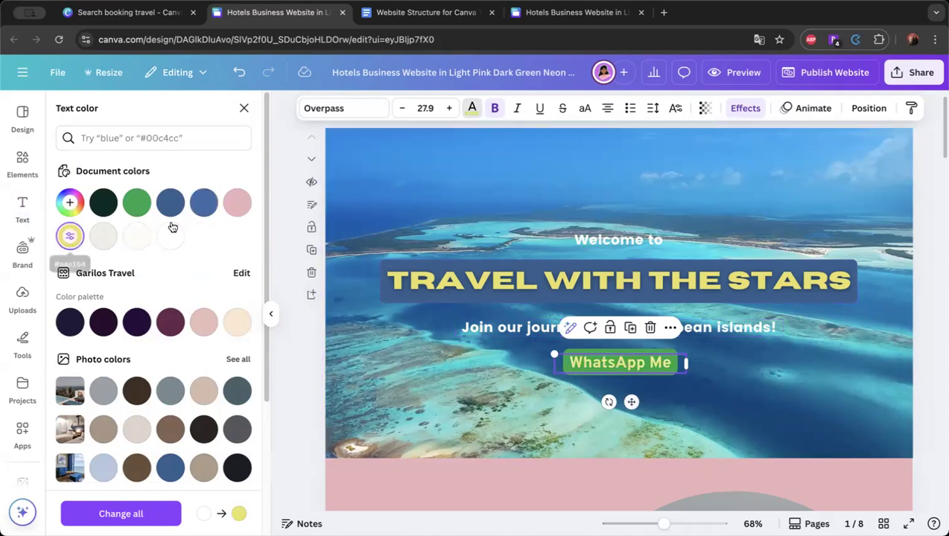
click(239, 73)
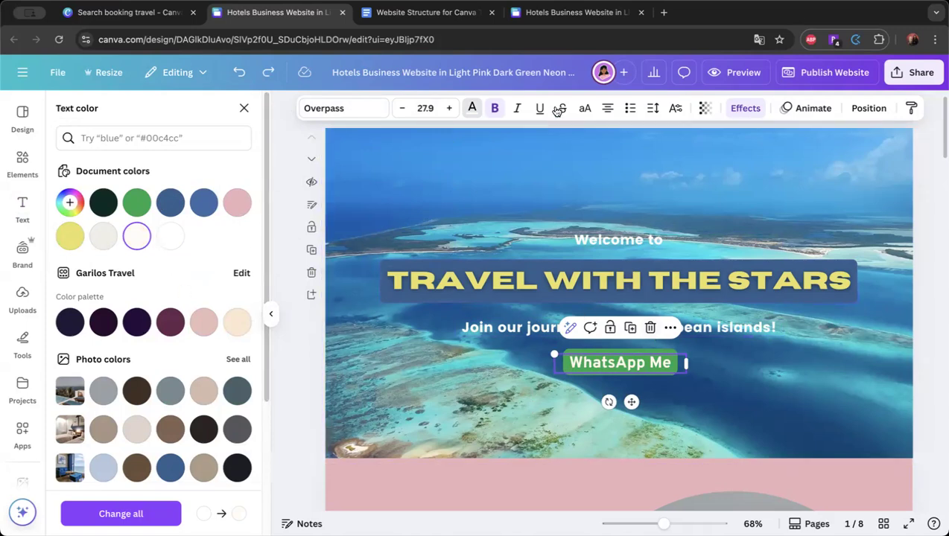
click(617, 240)
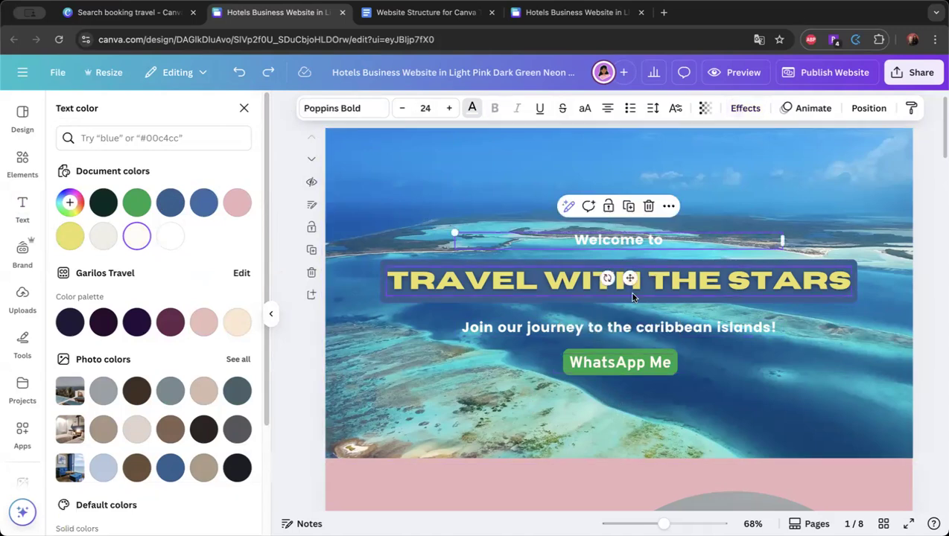
Set the font of the "WhatsApp Me" label to Poppins Bold.
click(608, 362)
click(343, 108)
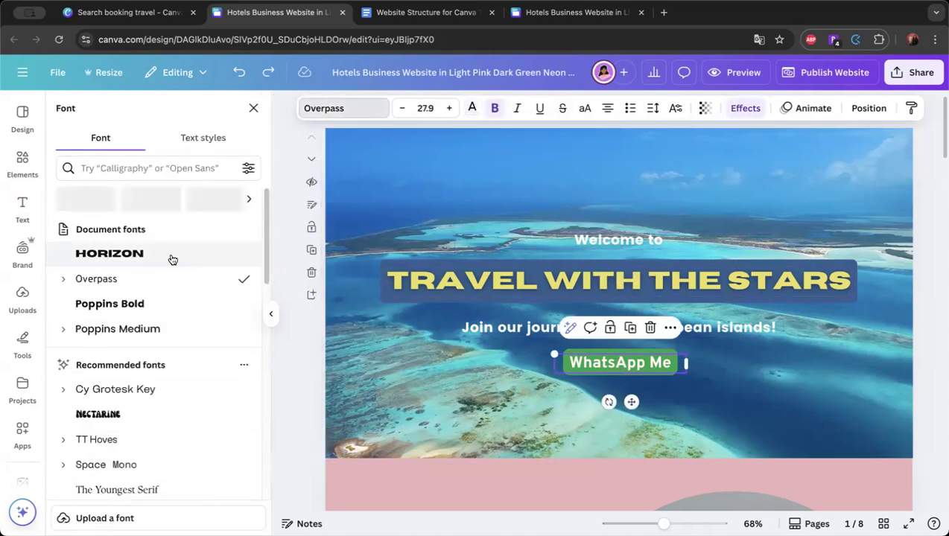
click(144, 305)
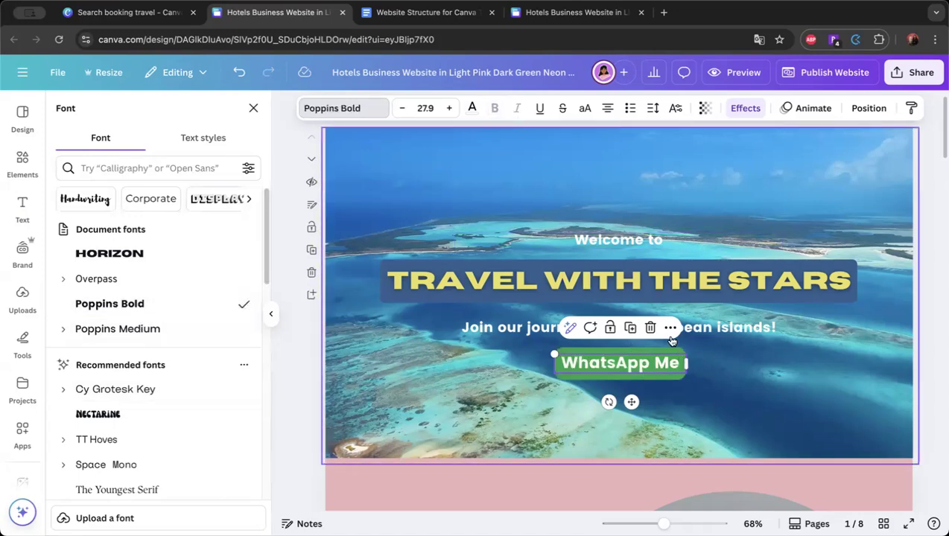
click(270, 319)
click(618, 364)
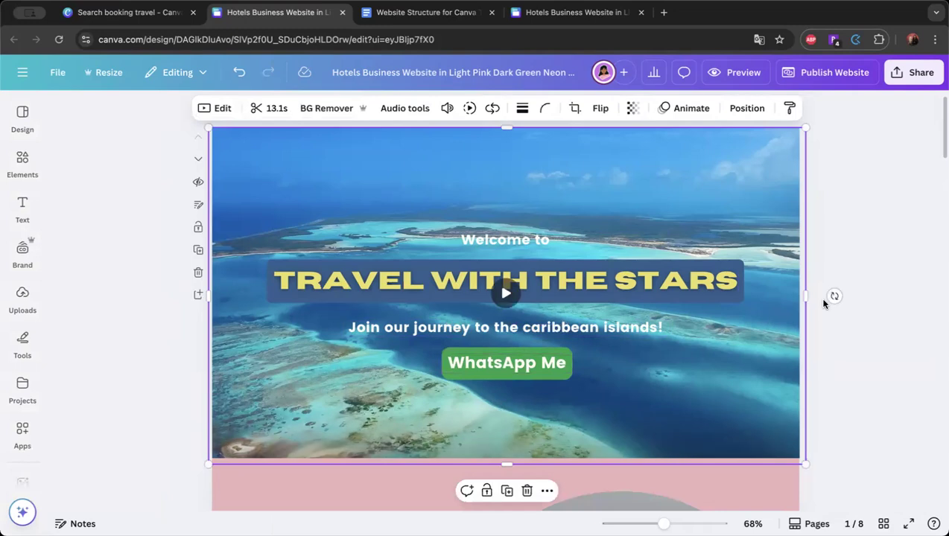
Link the "WhatsApp Me" label to the document page "8 - Contact".
click(552, 376)
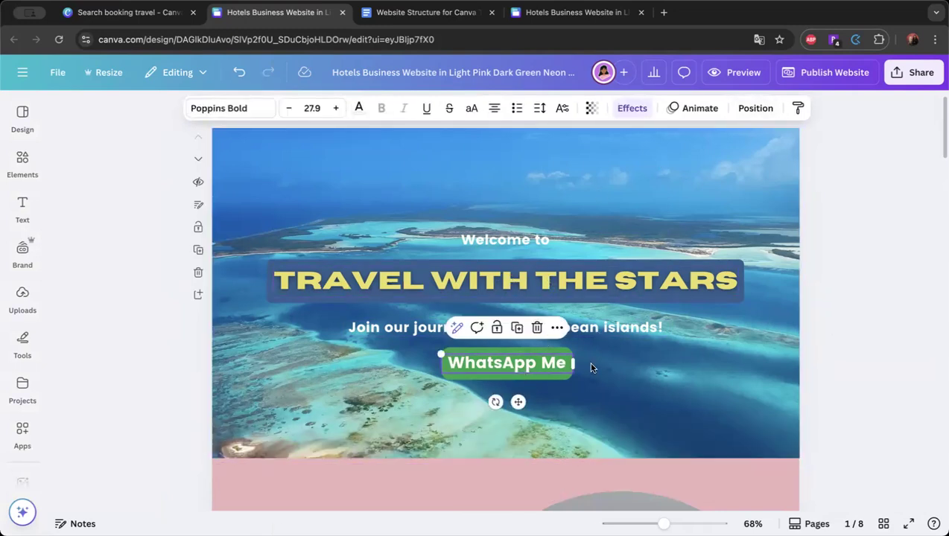
click(557, 327)
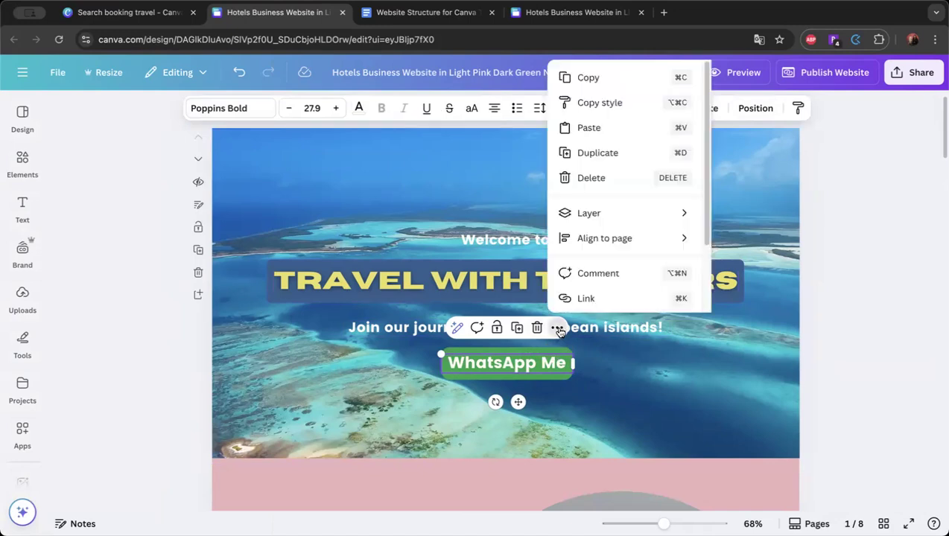
click(578, 298)
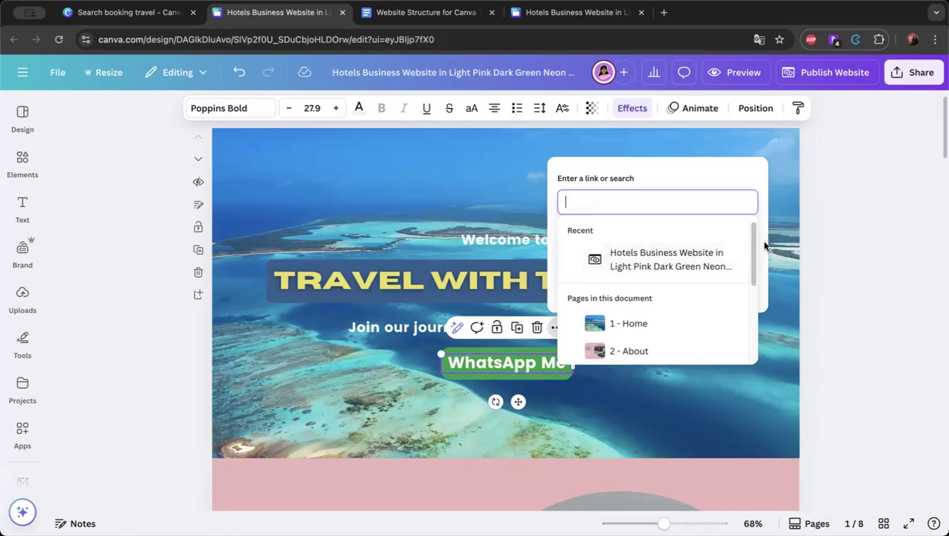
drag(752, 252, 758, 352)
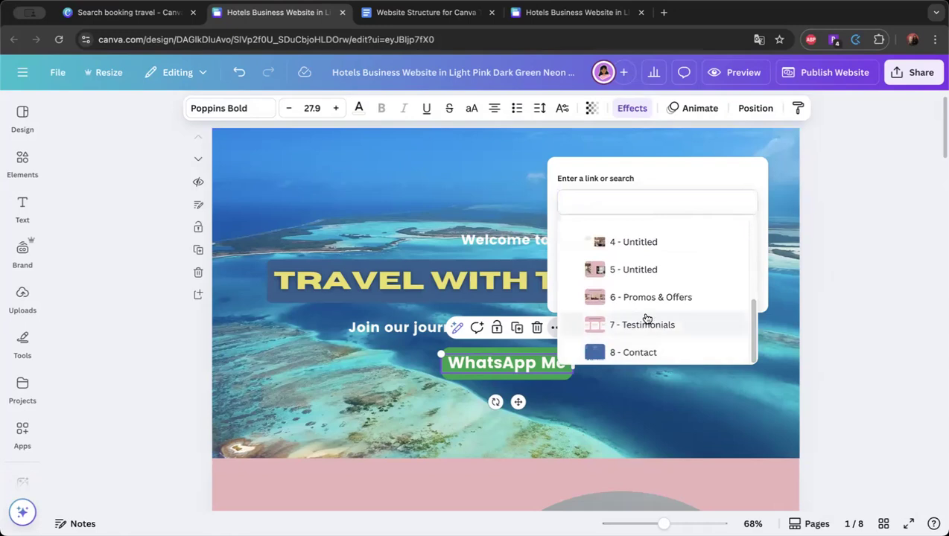
click(661, 353)
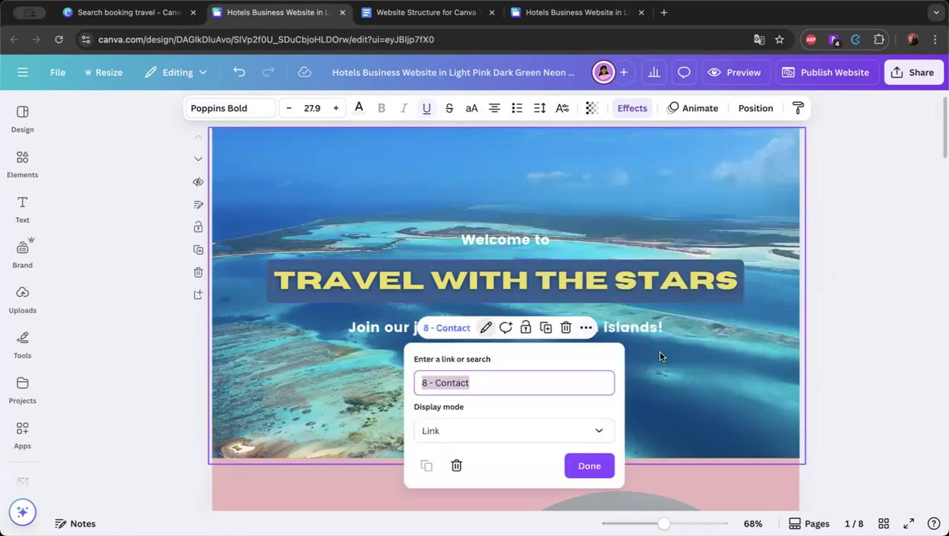
click(587, 465)
click(624, 368)
click(551, 364)
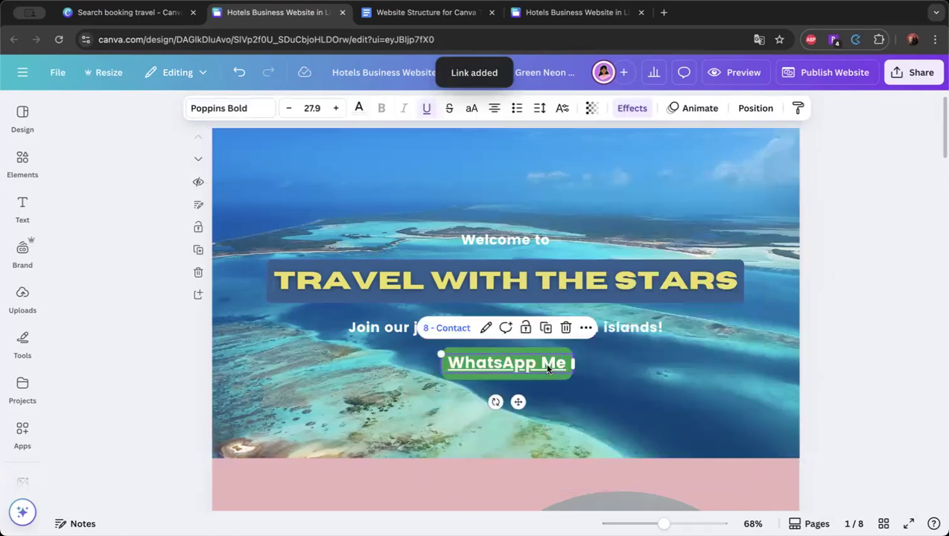
Look over the Contact page that the label links to, passing the other sections on the way back to the hero section.
scroll(594, 365, down, 20)
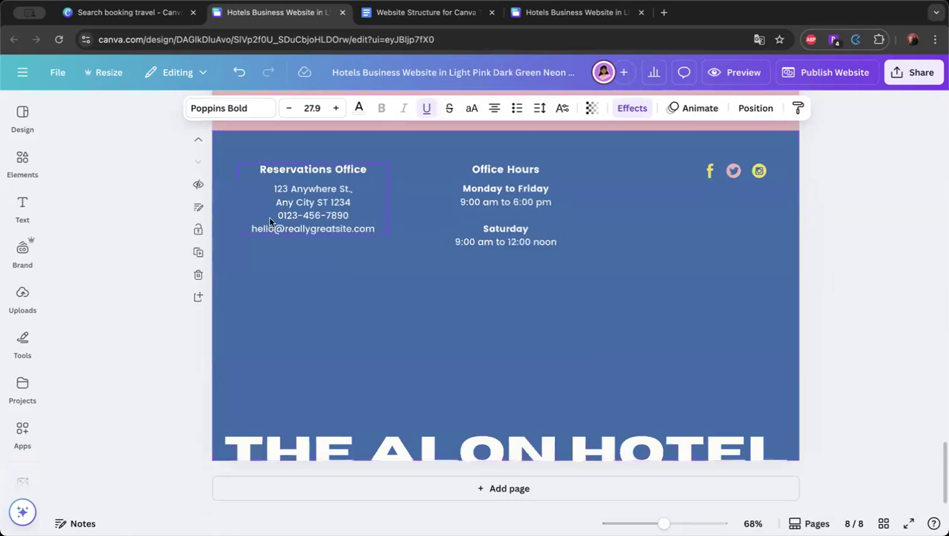
scroll(658, 315, up, 20)
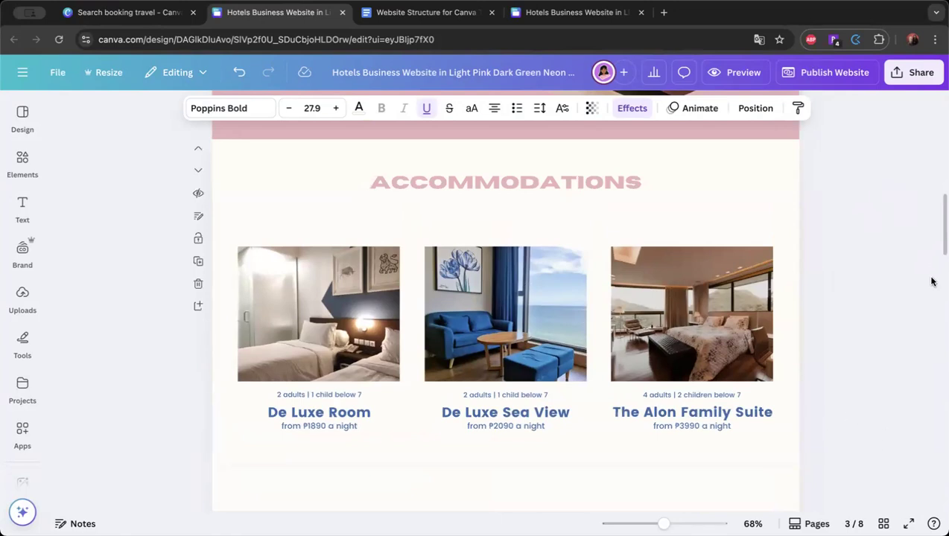
scroll(860, 224, up, 15)
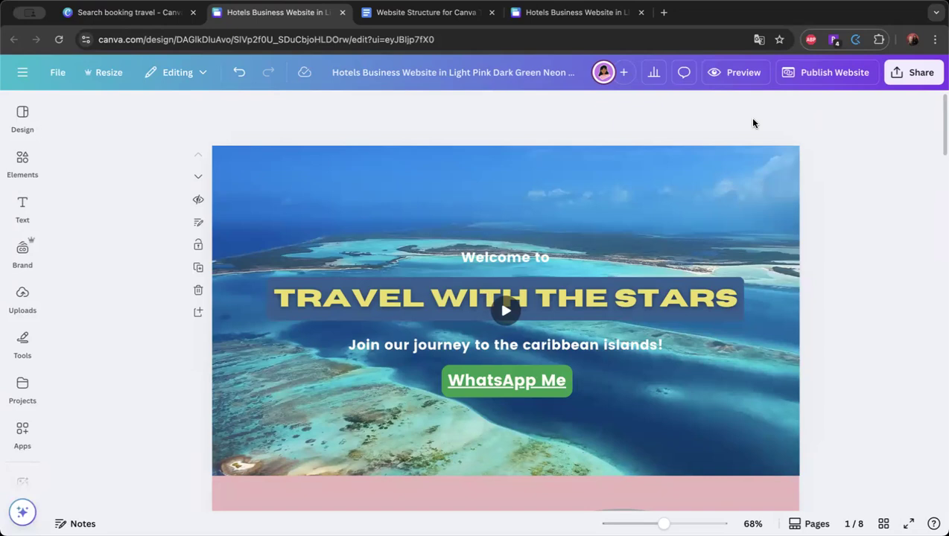
scroll(753, 119, down, 1)
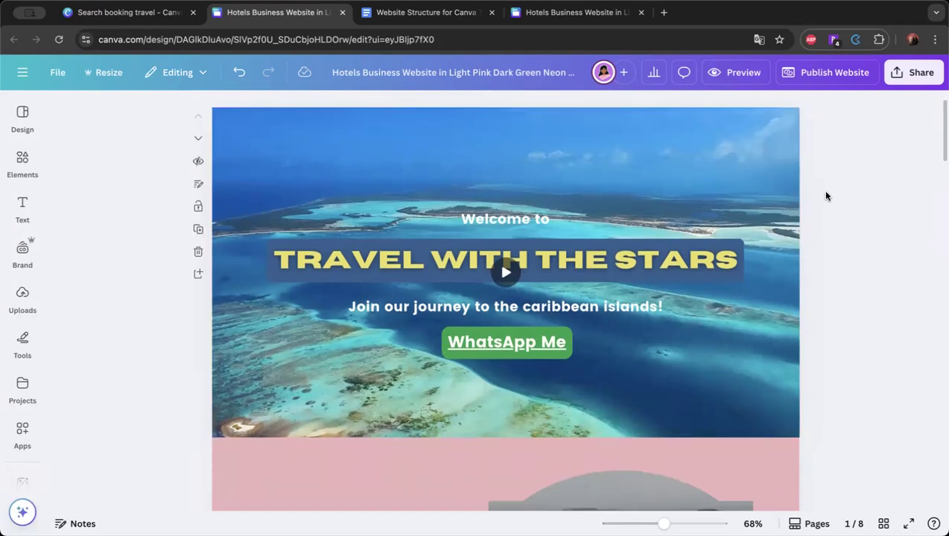
Replace the linked "WhatsApp Me" label's text with "Boook with me" in its link settings.
click(508, 343)
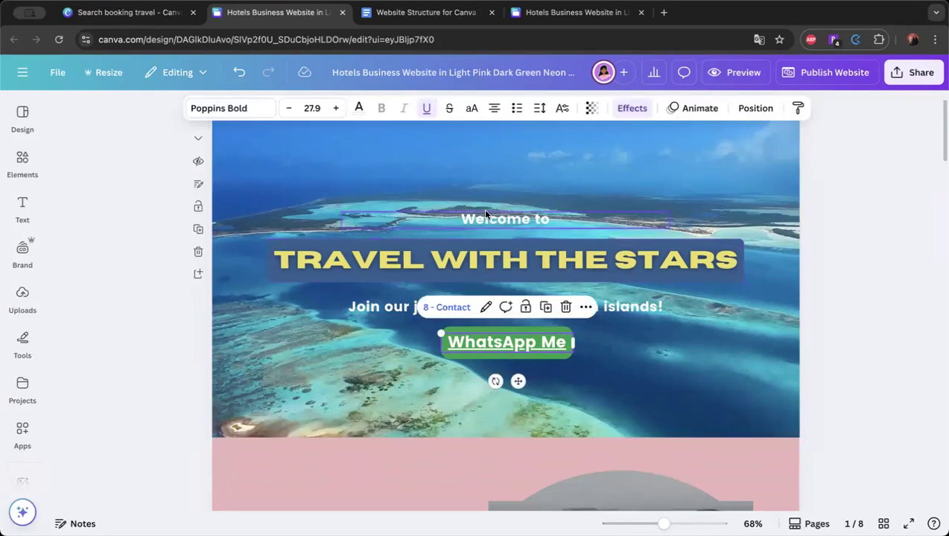
scroll(522, 238, up, 1)
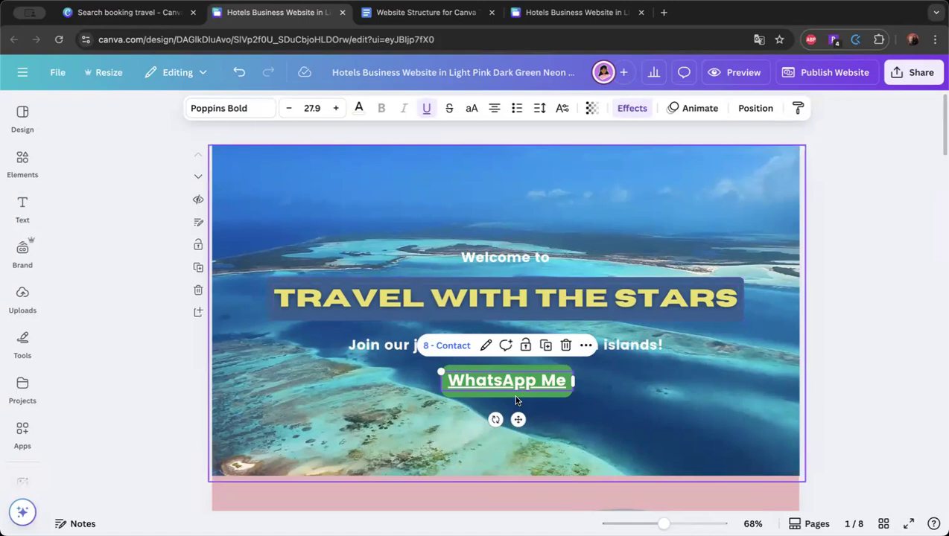
scroll(517, 401, down, 1)
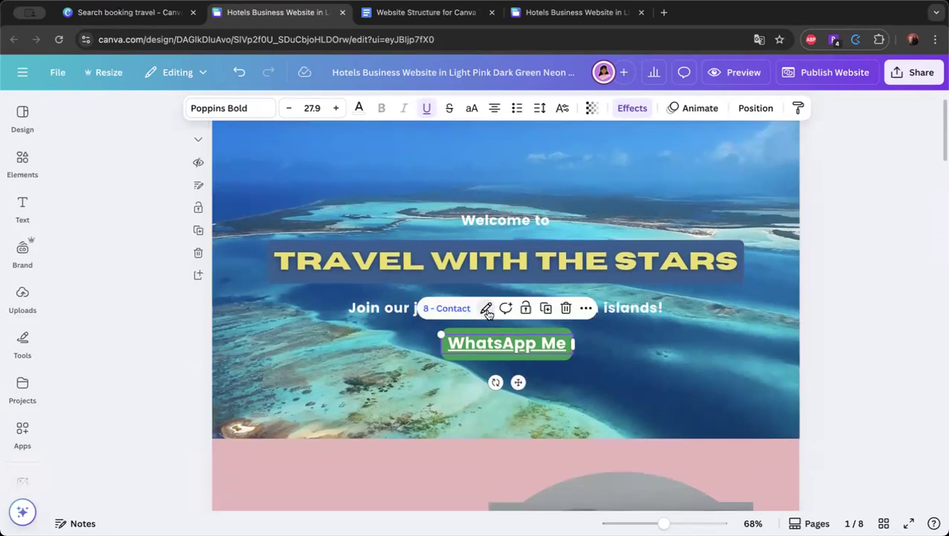
click(486, 307)
triple_click(433, 413)
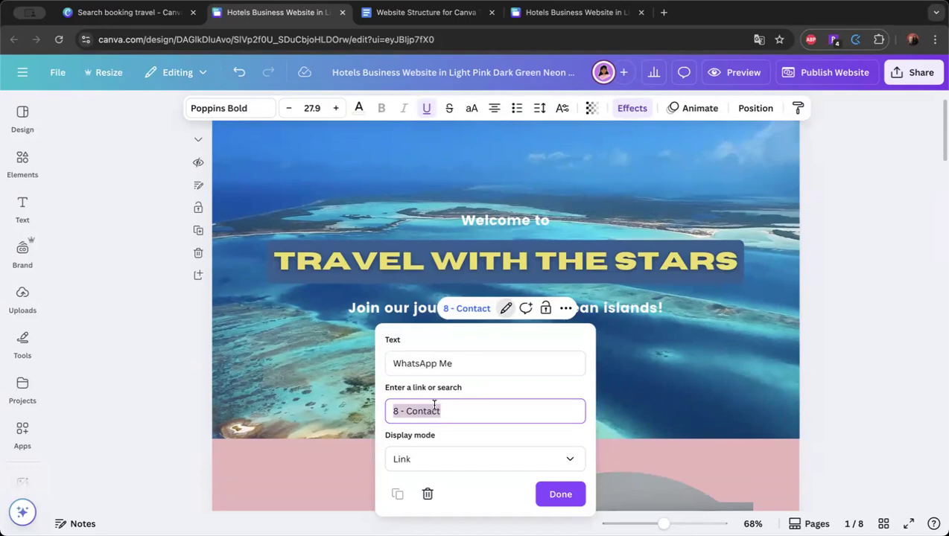
triple_click(432, 365)
text(Boook wit)
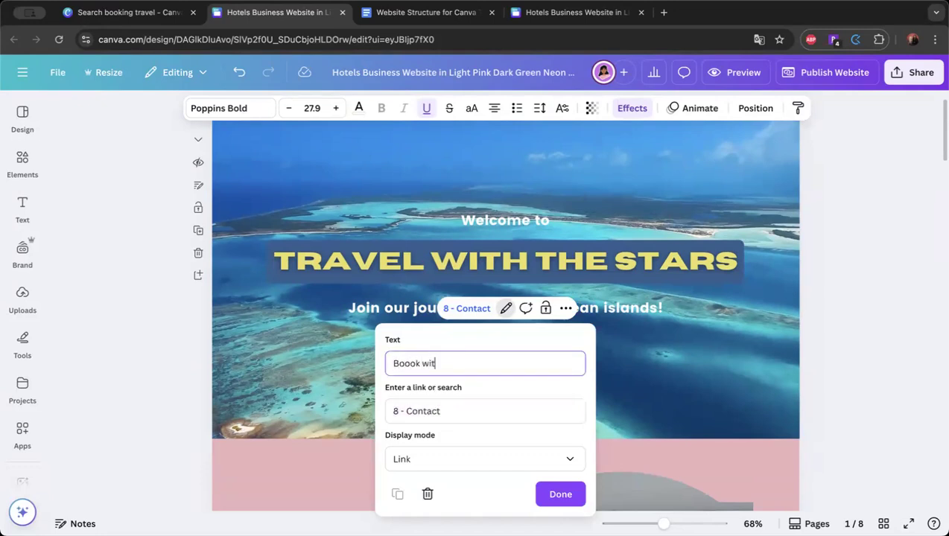
text(h me)
triple_click(426, 411)
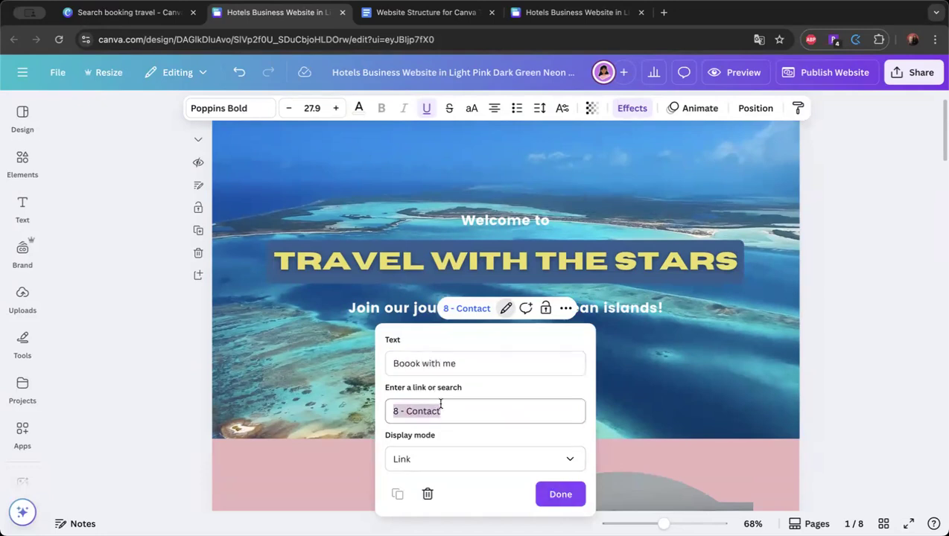
click(665, 13)
key(ctrl+w)
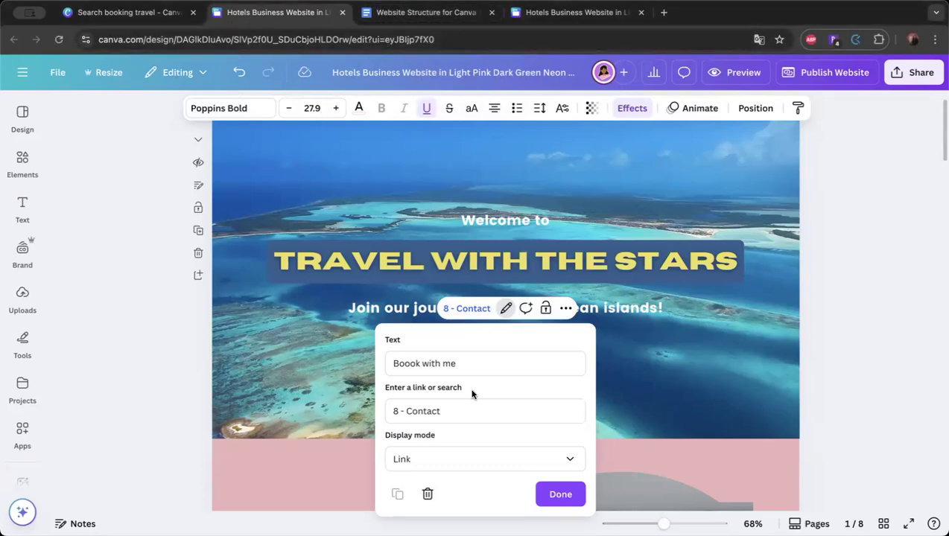
double_click(419, 411)
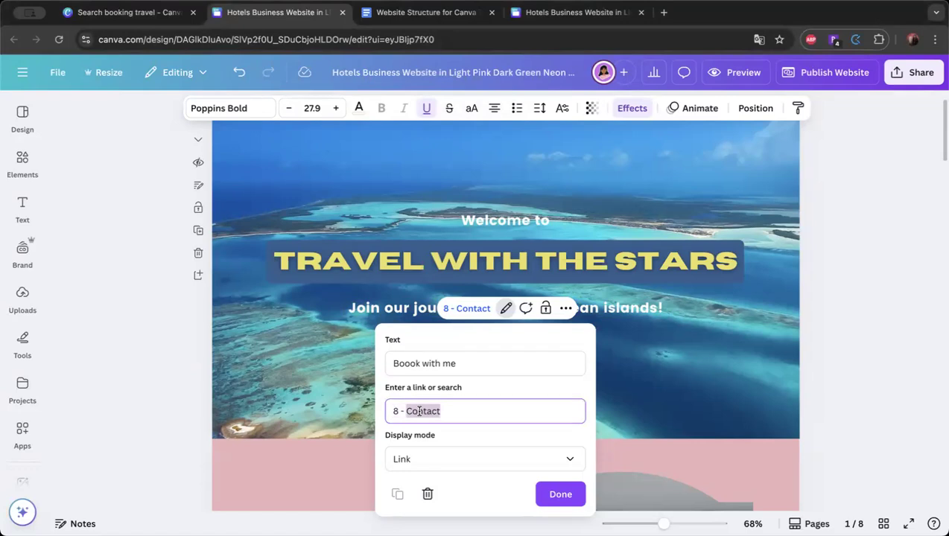
text(https://www.evotravelagent.com/garilos)
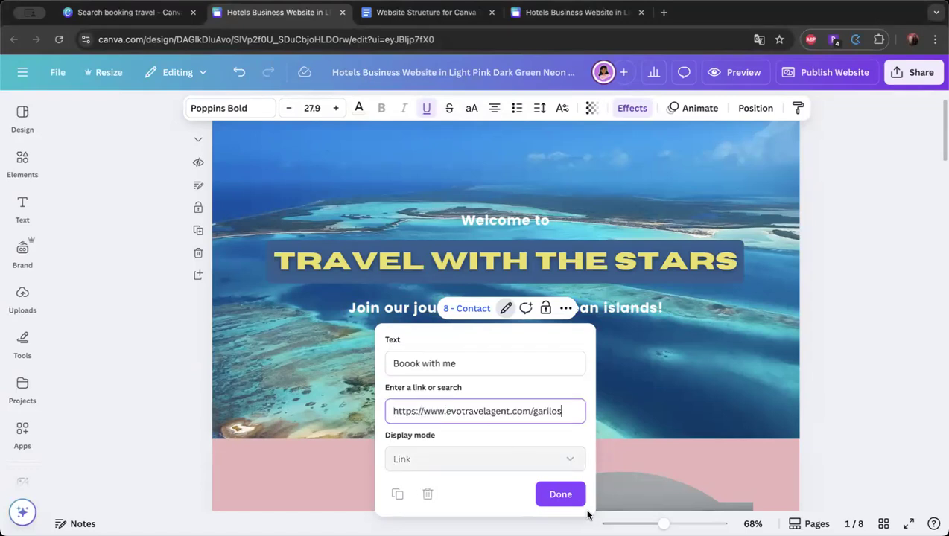
click(566, 494)
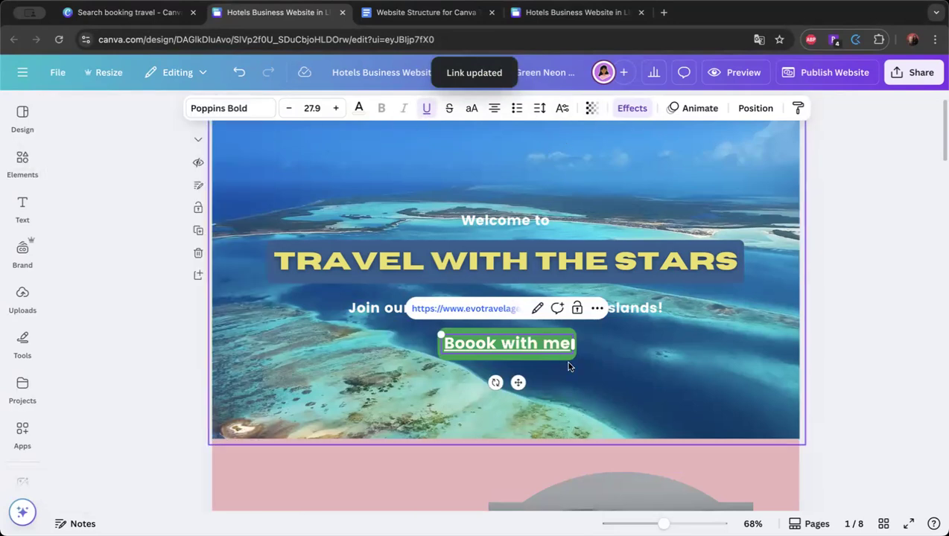
click(566, 365)
click(554, 347)
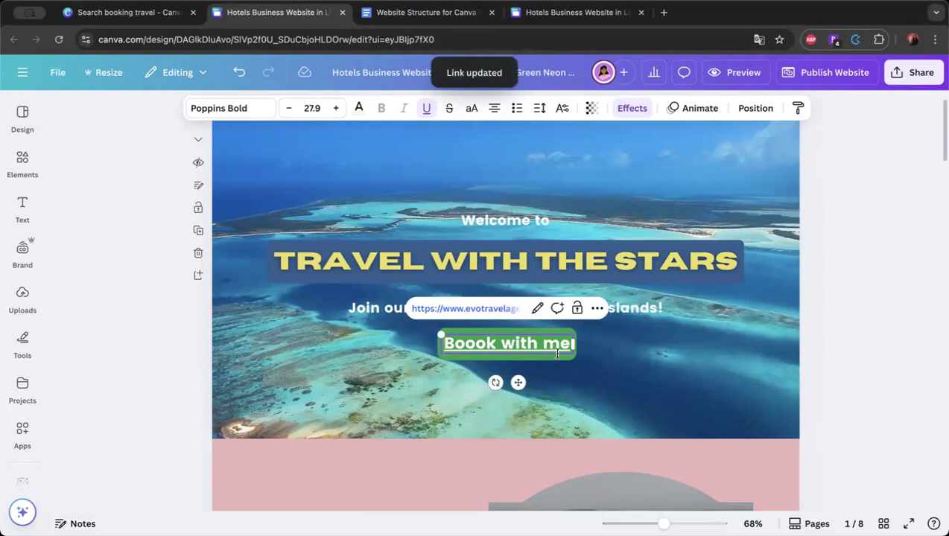
click(595, 338)
click(548, 330)
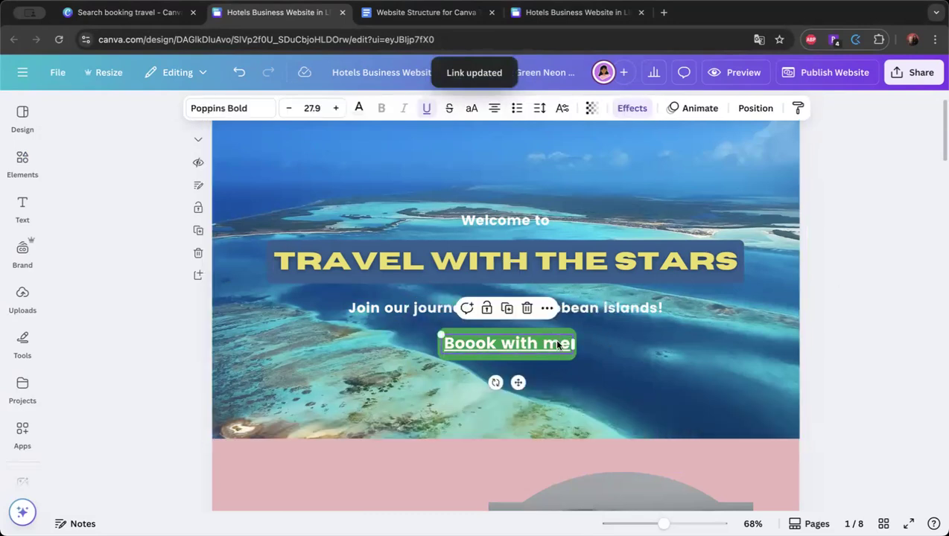
click(754, 108)
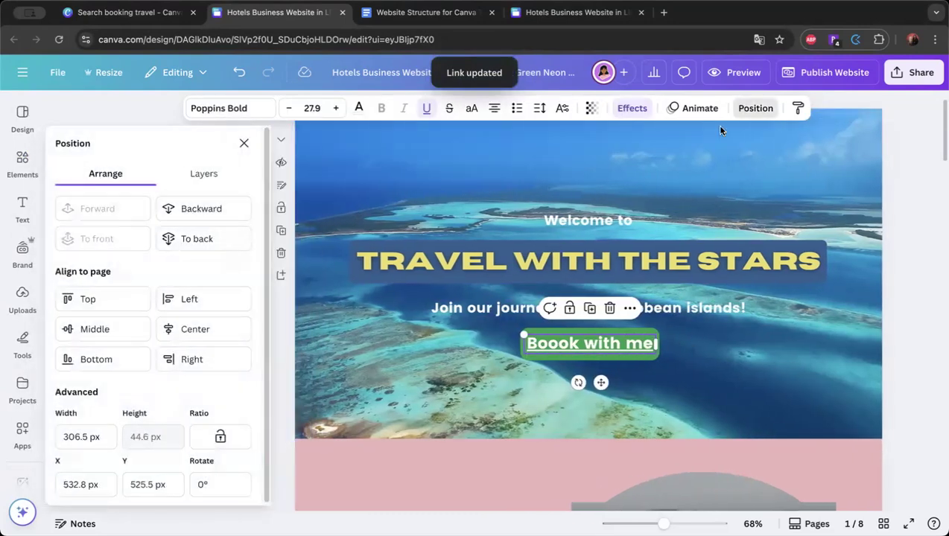
click(203, 175)
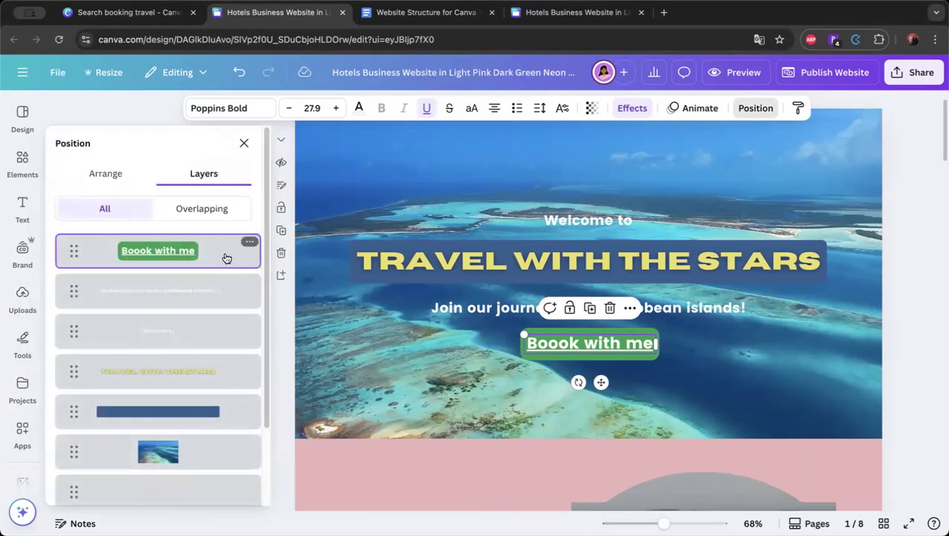
click(360, 110)
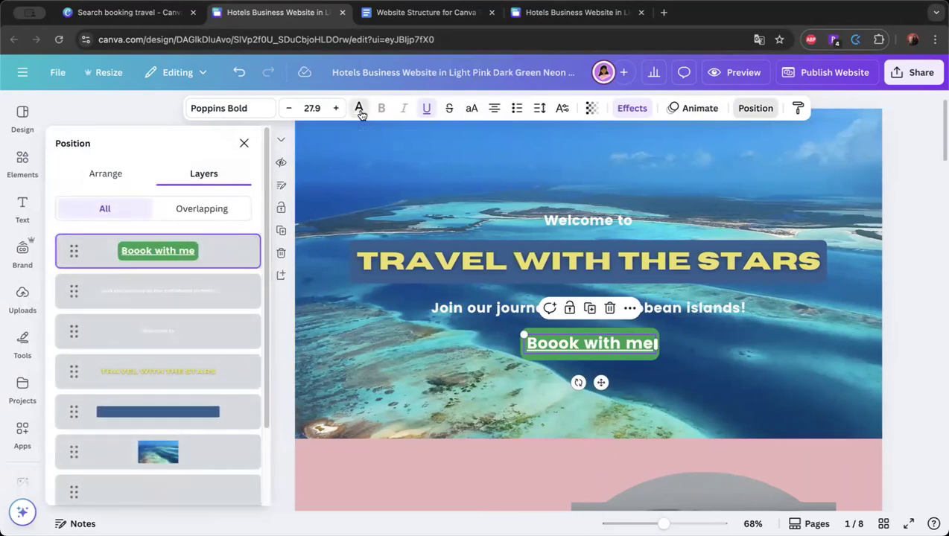
Set the label's Background effect colour to the dark green document colour.
click(632, 108)
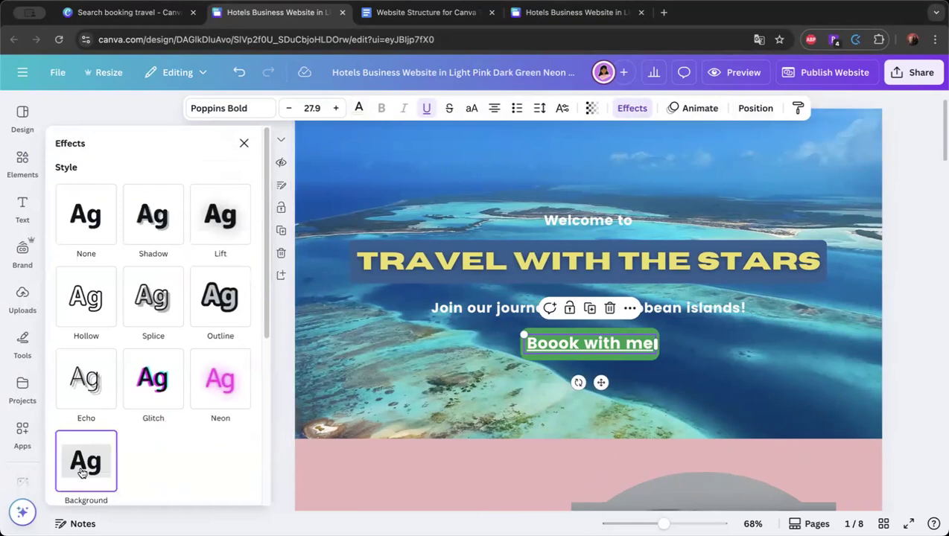
scroll(165, 358, down, 5)
click(241, 366)
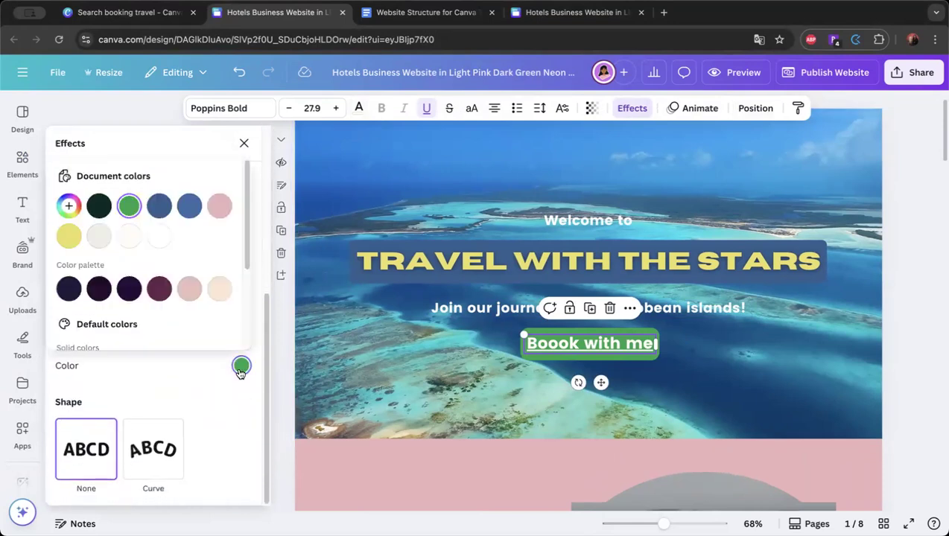
click(100, 207)
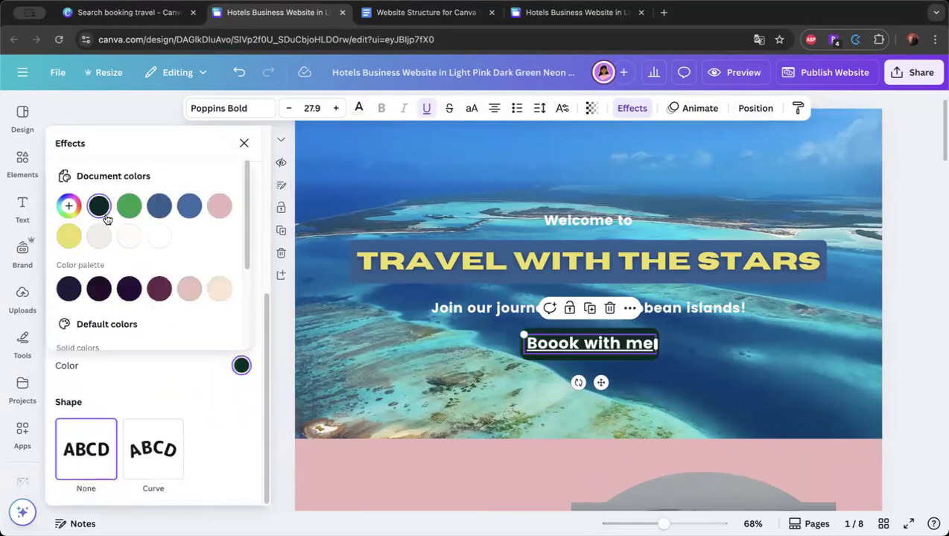
Correct the label's link text to "Book with me" and deselect it.
click(554, 344)
double_click(554, 344)
click(554, 344)
click(618, 311)
click(547, 362)
key(BackSpace)
click(682, 493)
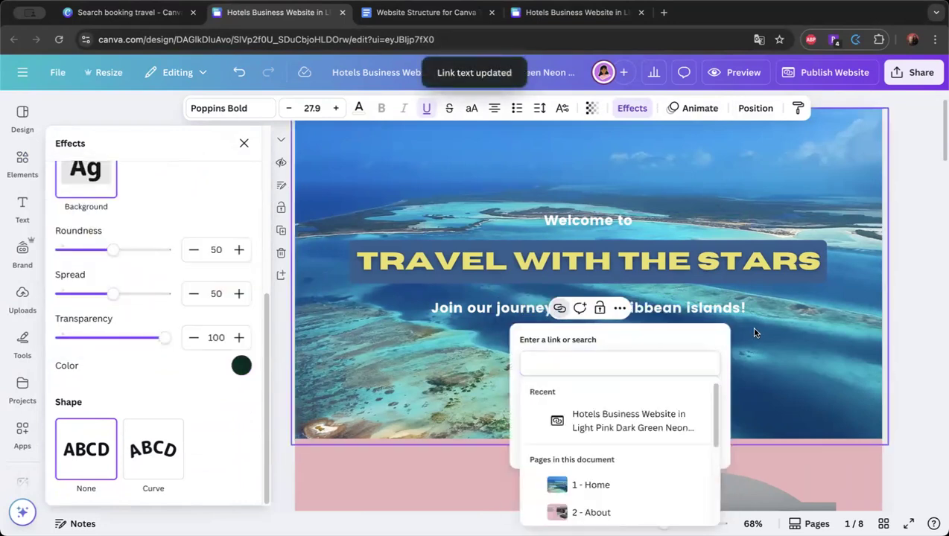
click(747, 327)
click(835, 222)
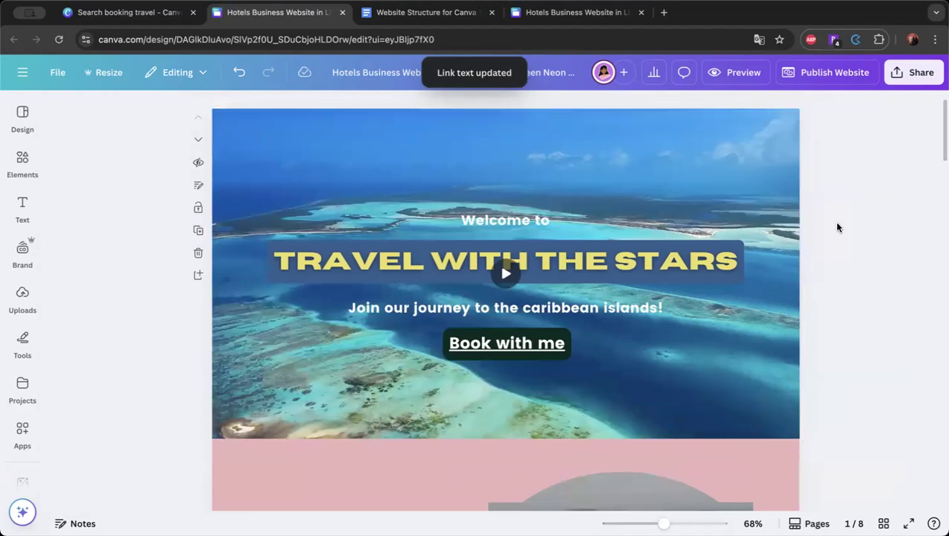
Preview the website and test the "Book with me" link.
click(735, 72)
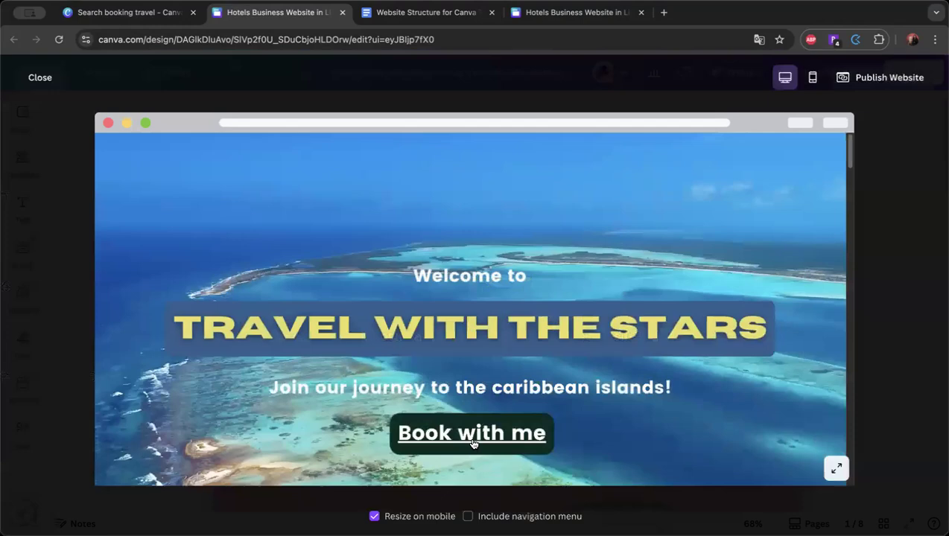
click(472, 442)
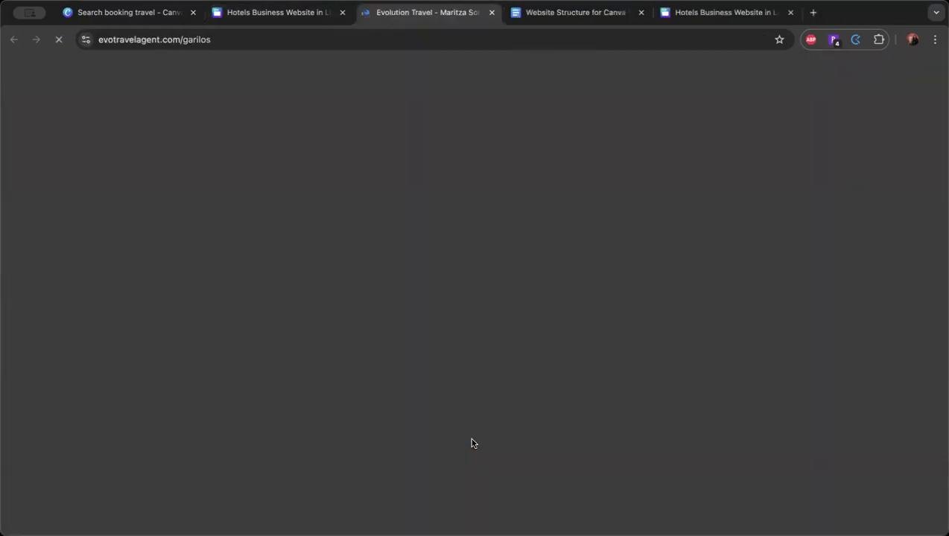
Examine the linked booking page's flight and hotel search forms, and close both that page and the website preview.
scroll(552, 415, down, 2)
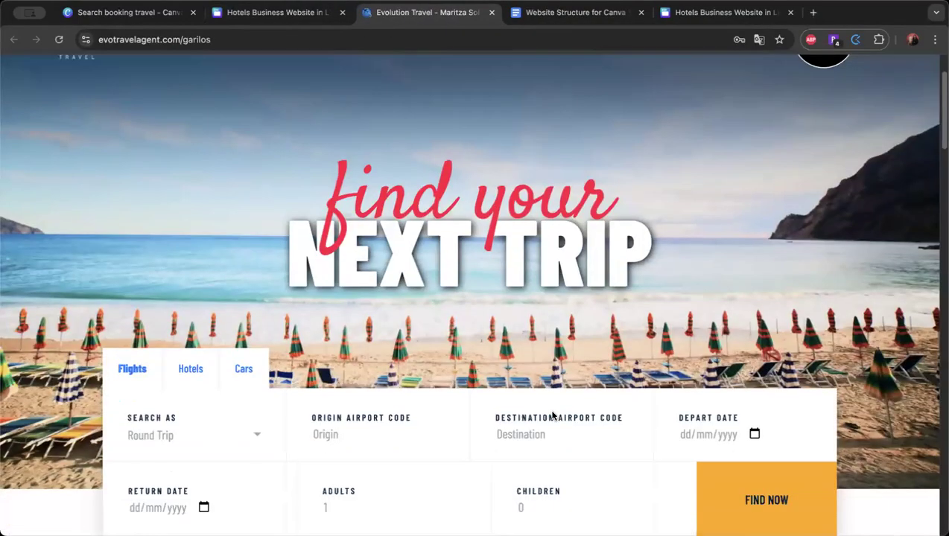
scroll(552, 415, down, 4)
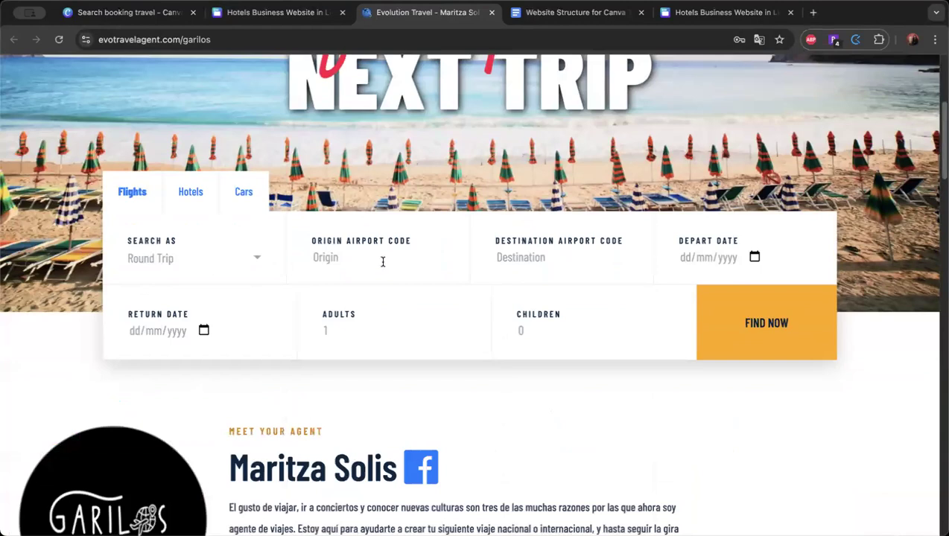
scroll(269, 256, up, 1)
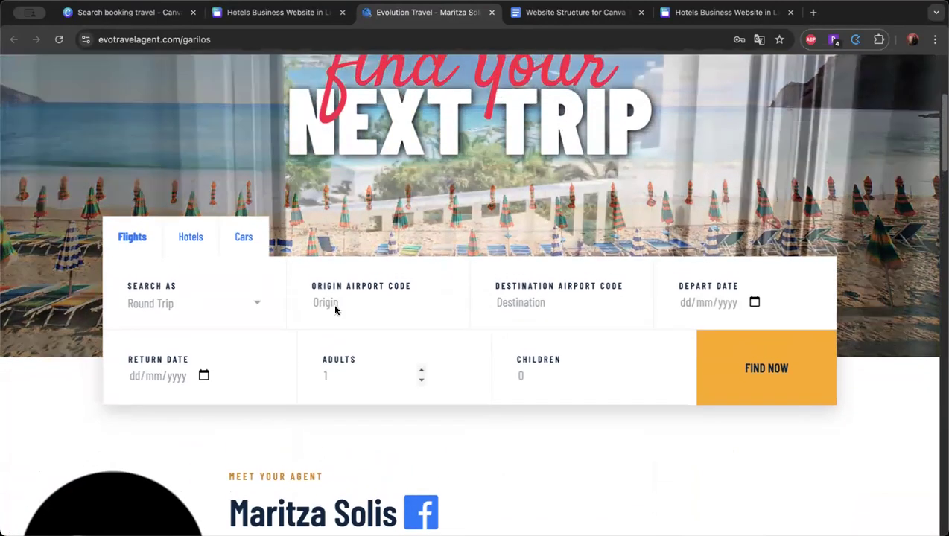
click(202, 237)
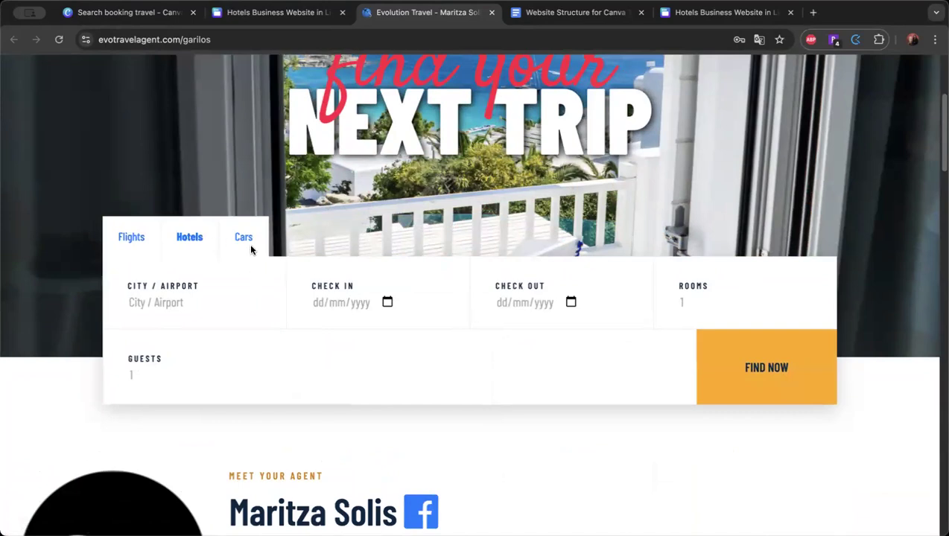
click(491, 12)
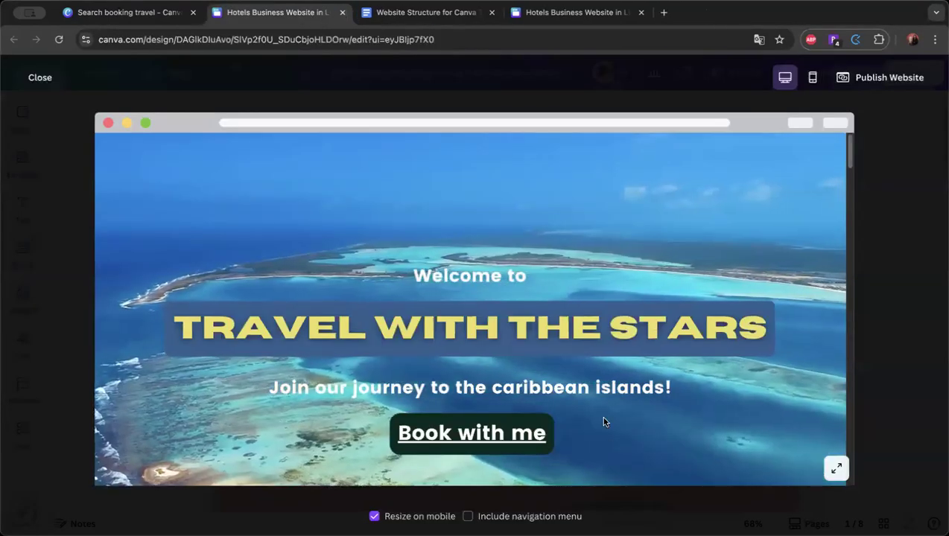
click(33, 81)
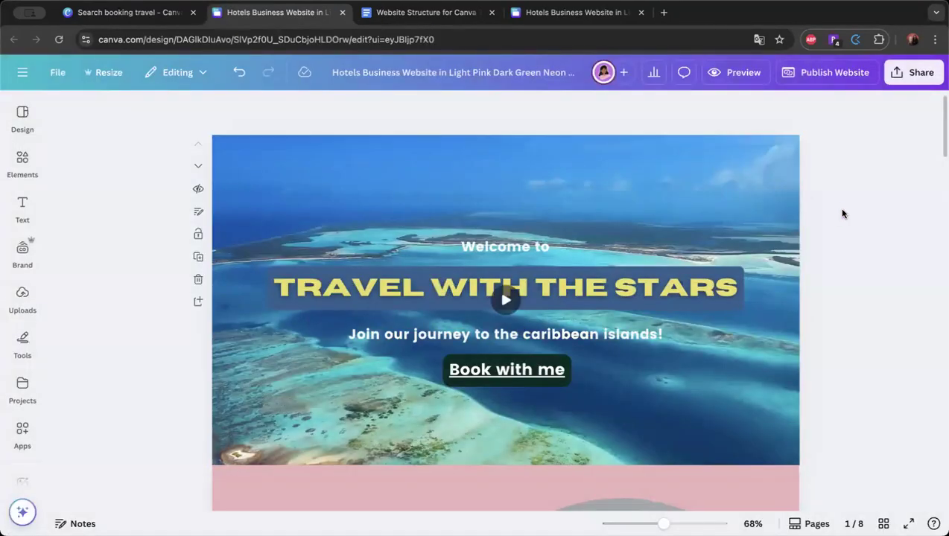
Shrink the "Book with me" label and place it centred a little lower beneath the tagline.
click(549, 376)
drag(570, 382, 526, 380)
Resize and shift the hero video so it covers only about the left two thirds of the page.
click(660, 231)
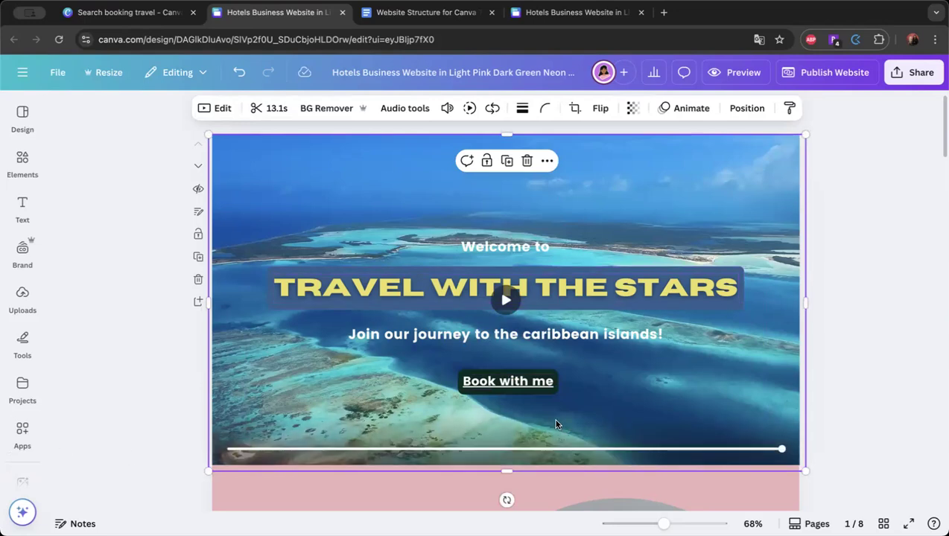
drag(805, 132, 756, 131)
drag(713, 178, 510, 152)
drag(560, 452, 585, 472)
Search the elements for "punta cana" and browse the photo results.
click(22, 163)
click(101, 116)
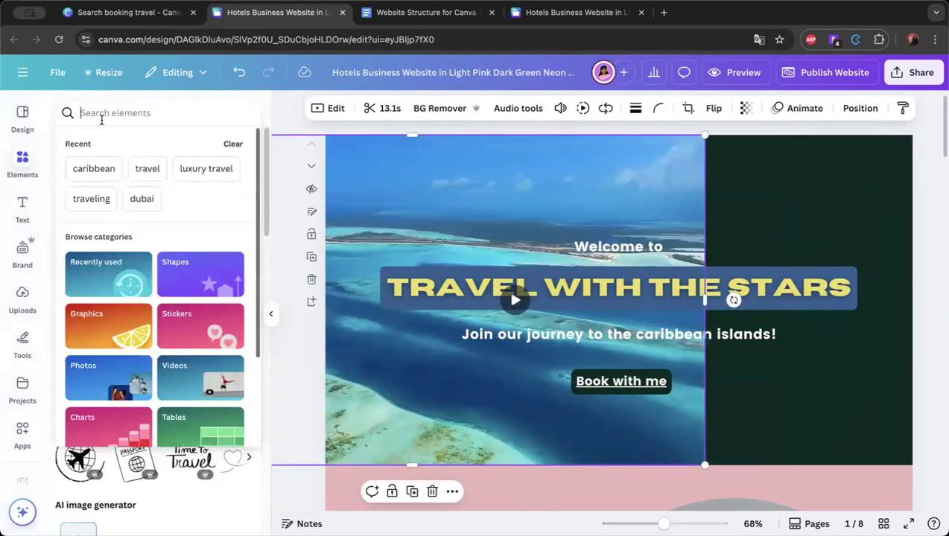
text(a)
key(BackSpace)
text(caribbe)
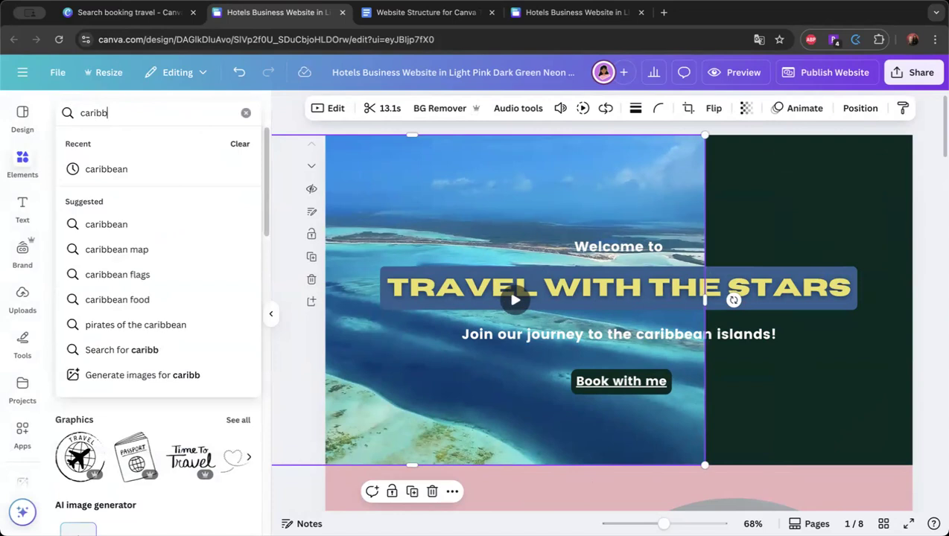
double_click(133, 124)
text(punta cana)
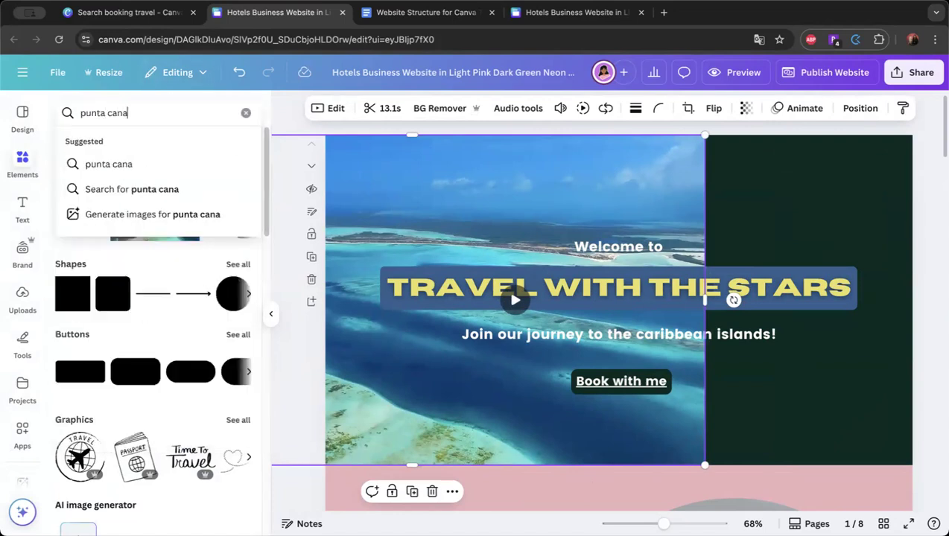
key(Return)
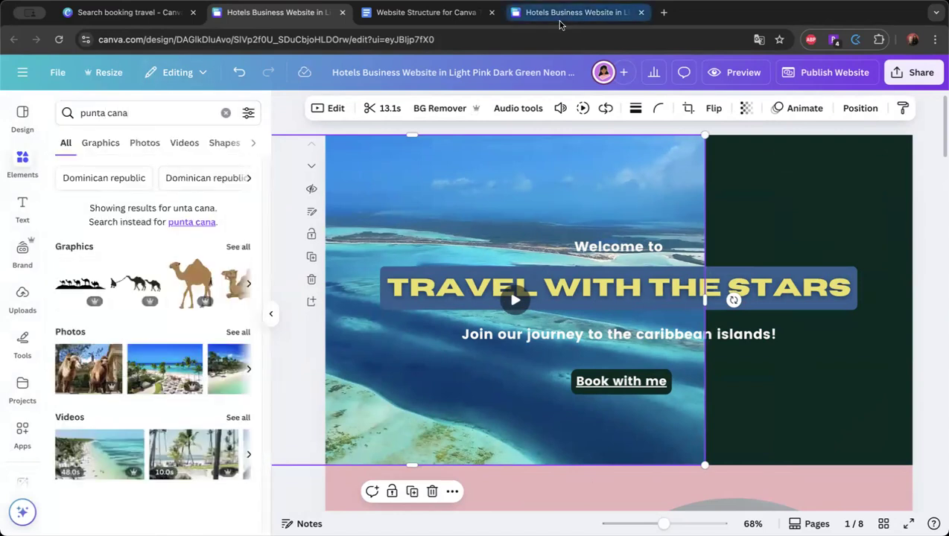
click(148, 146)
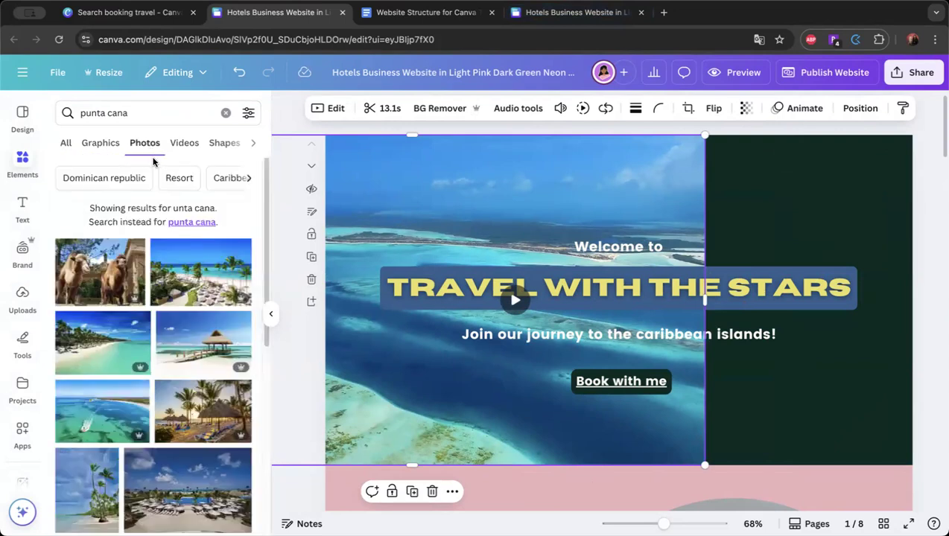
scroll(221, 365, down, 2)
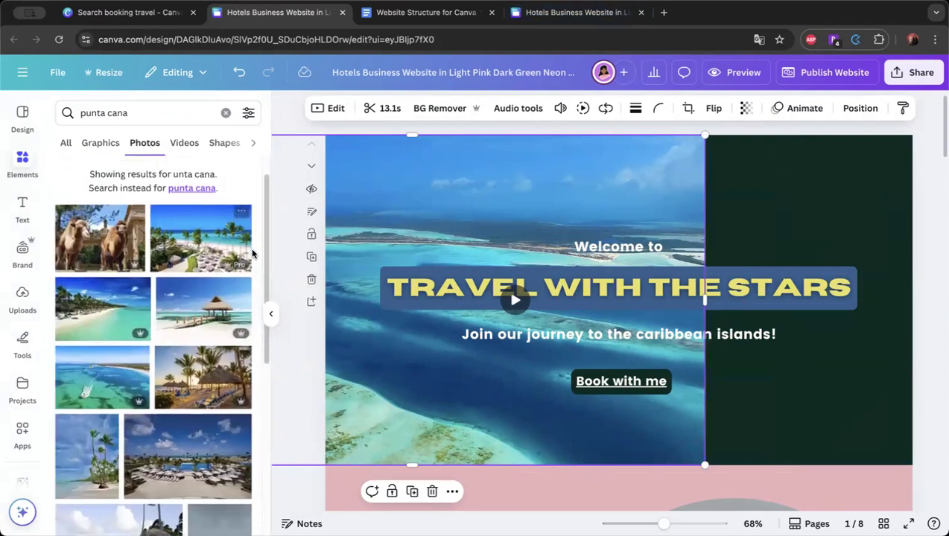
scroll(265, 217, up, 2)
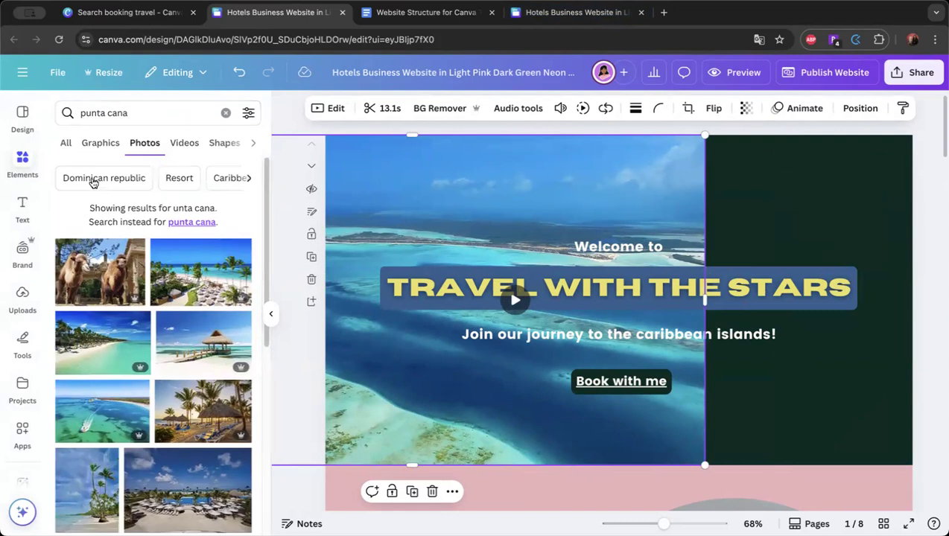
Narrow the photos to "Dominican republic" and add the beach photo with the flag at the hero page's right edge.
click(91, 181)
drag(268, 207, 267, 214)
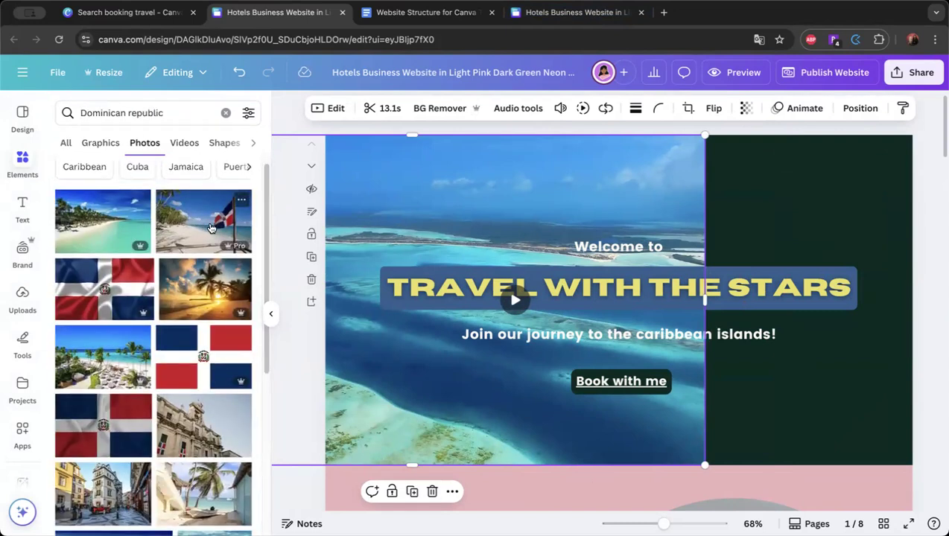
click(210, 228)
drag(724, 211, 815, 167)
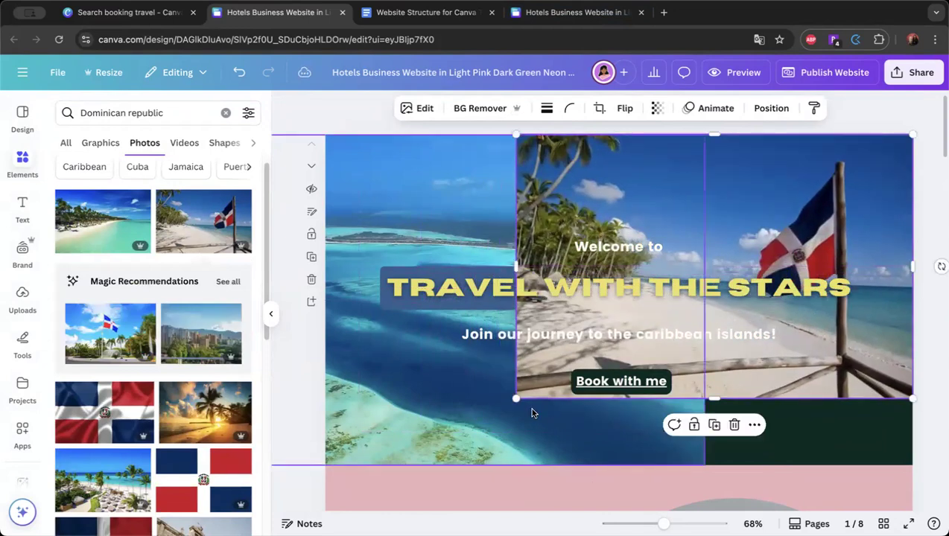
Enlarge the flag photo to the hero page's full height and layer it behind the video so it fills the uncovered right third.
drag(510, 403, 412, 467)
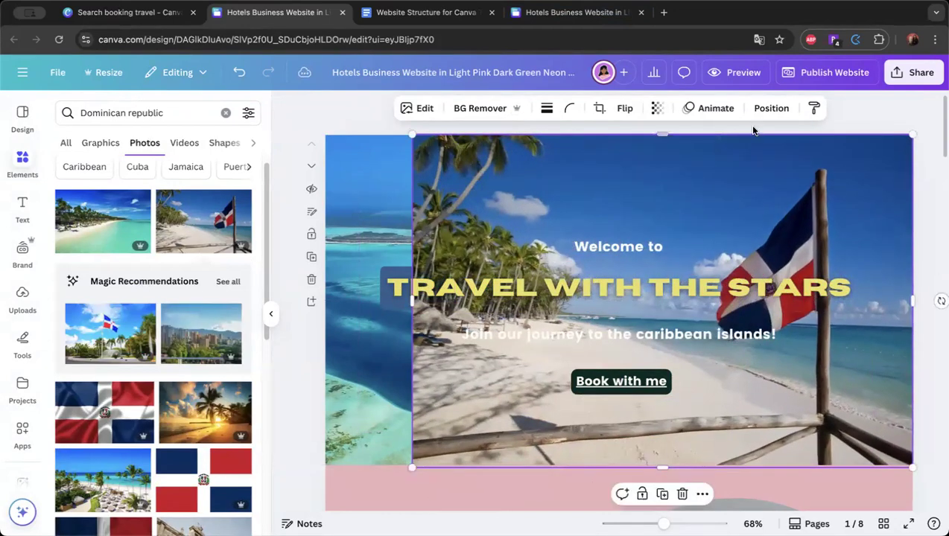
click(769, 112)
drag(146, 387, 141, 438)
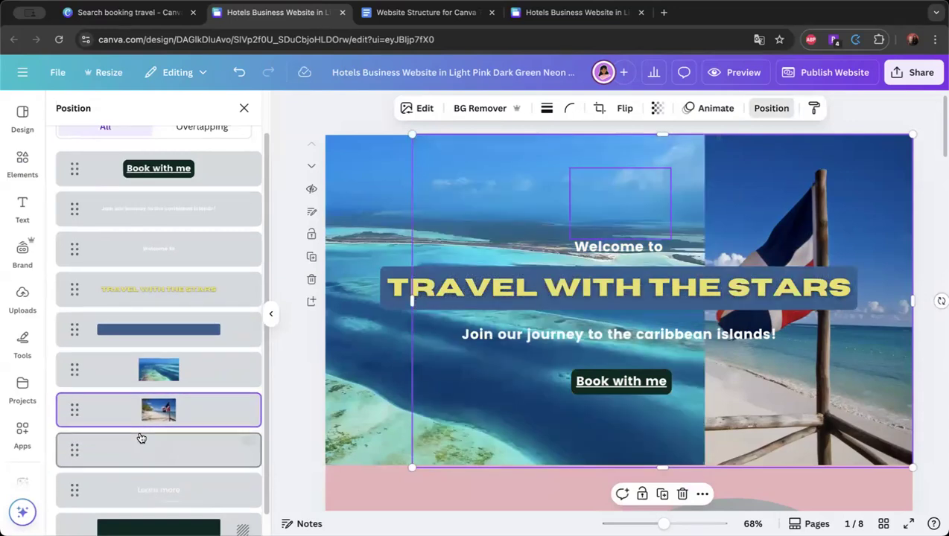
click(853, 189)
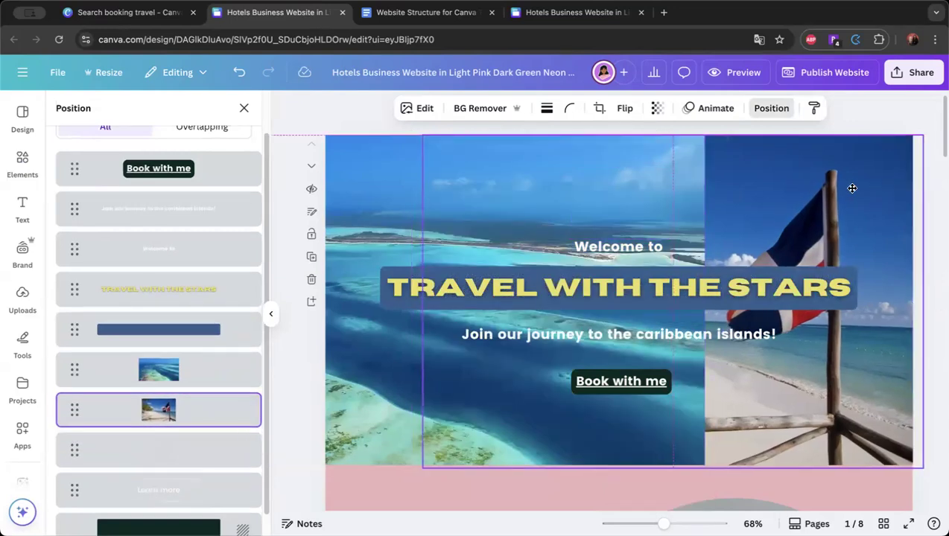
Preview the website to check the combined video and photo hero, and return to the full editing canvas.
click(739, 74)
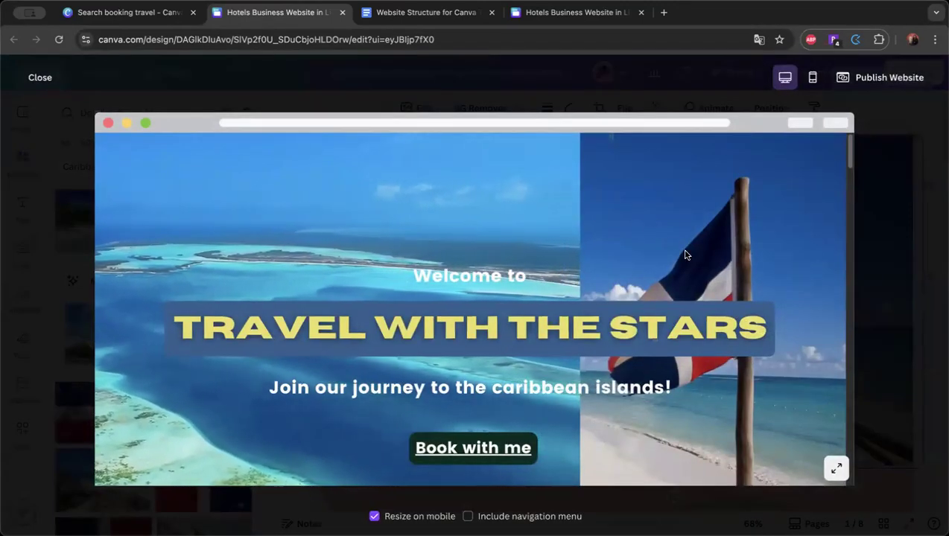
click(38, 78)
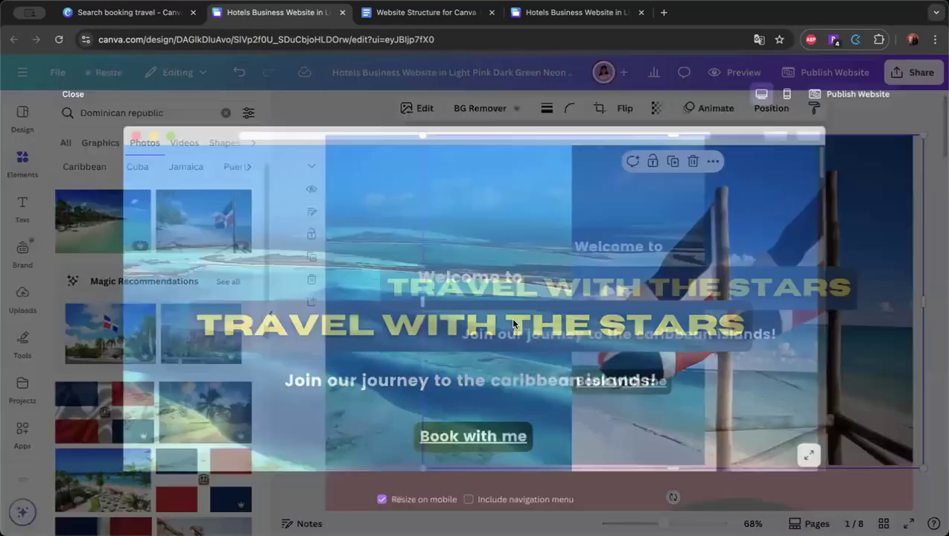
click(270, 316)
Review the welcome section on page 2 and compare it with the About Me outline in the Google Docs website structure document.
scroll(409, 322, down, 4)
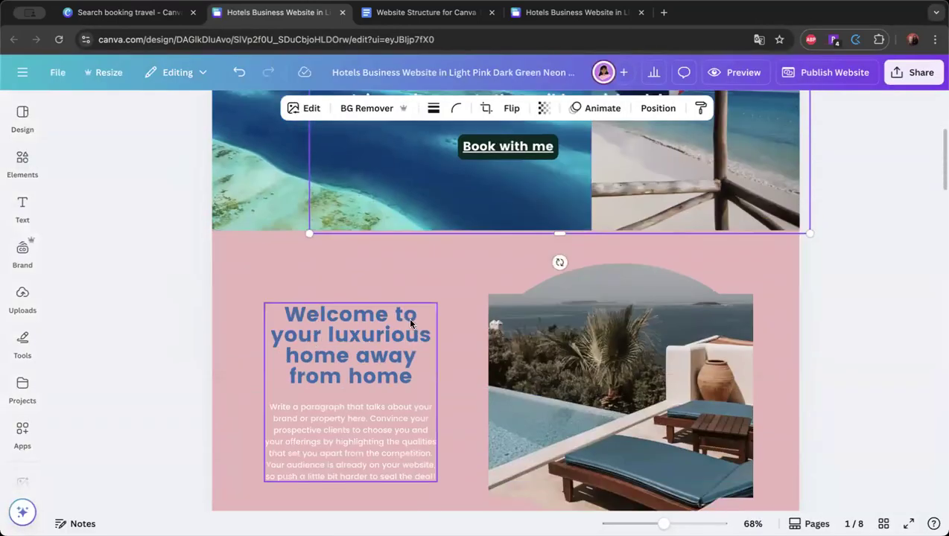
scroll(409, 322, down, 2)
click(856, 204)
scroll(388, 269, up, 1)
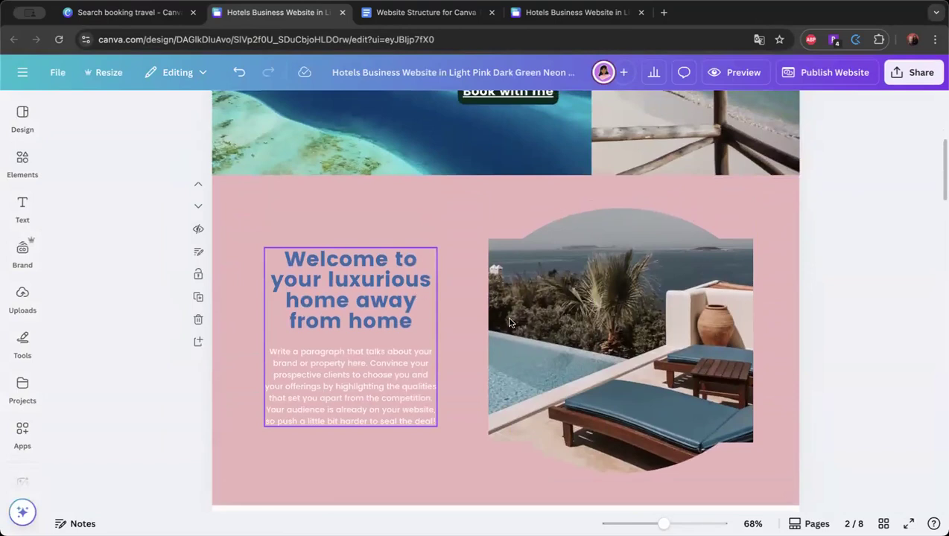
scroll(509, 321, up, 1)
click(350, 342)
click(425, 12)
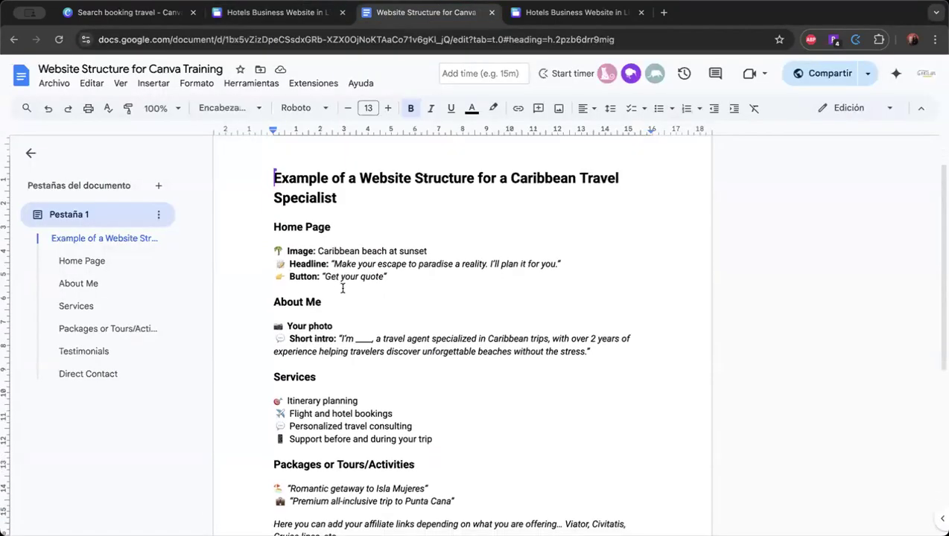
scroll(342, 289, down, 1)
scroll(380, 231, down, 1)
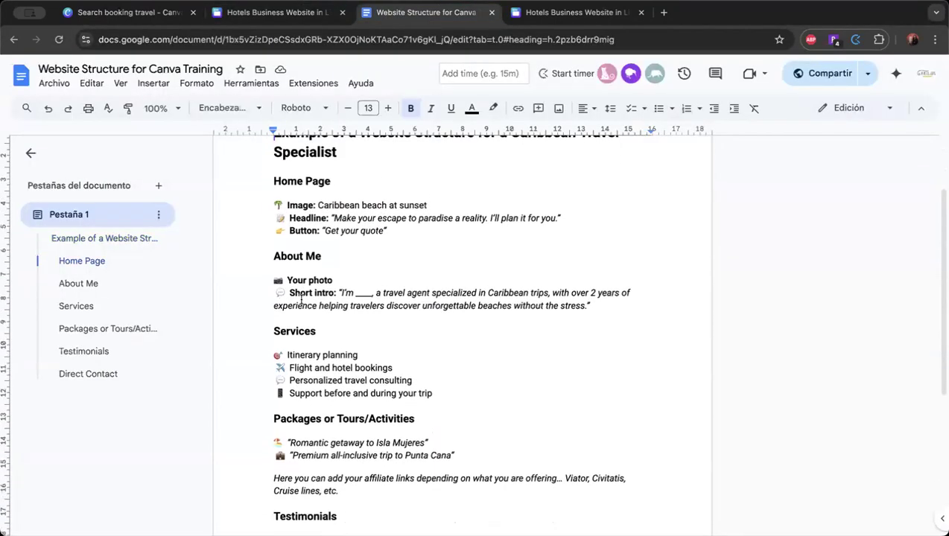
drag(289, 275, 341, 276)
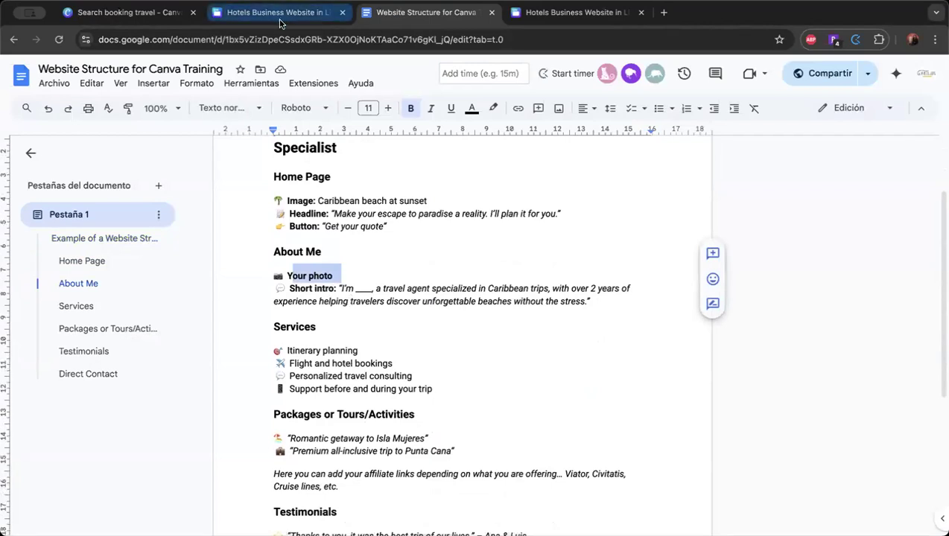
Switch back to the Canva website editor and search the element library's photos for "travel agent".
click(276, 12)
scroll(815, 236, down, 2)
click(815, 237)
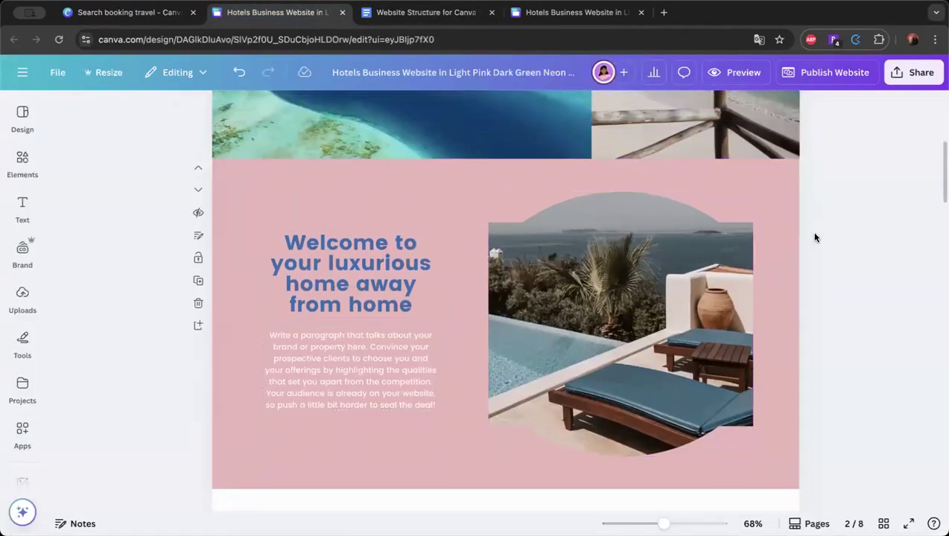
scroll(814, 237, down, 1)
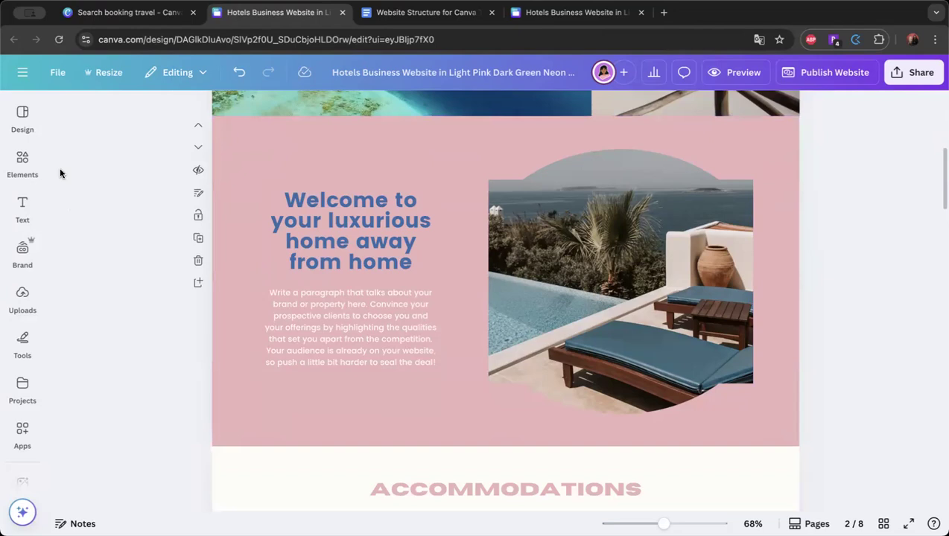
click(24, 160)
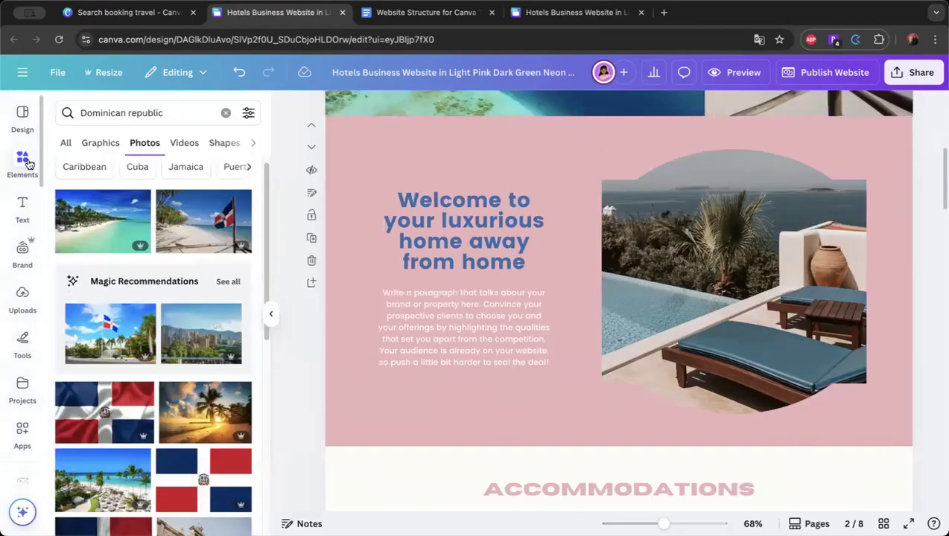
click(225, 113)
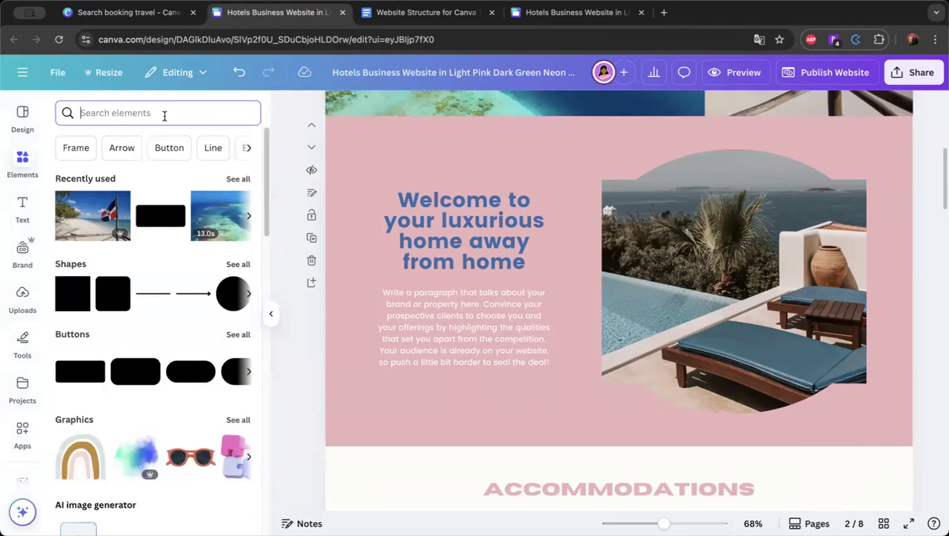
text(travel agen)
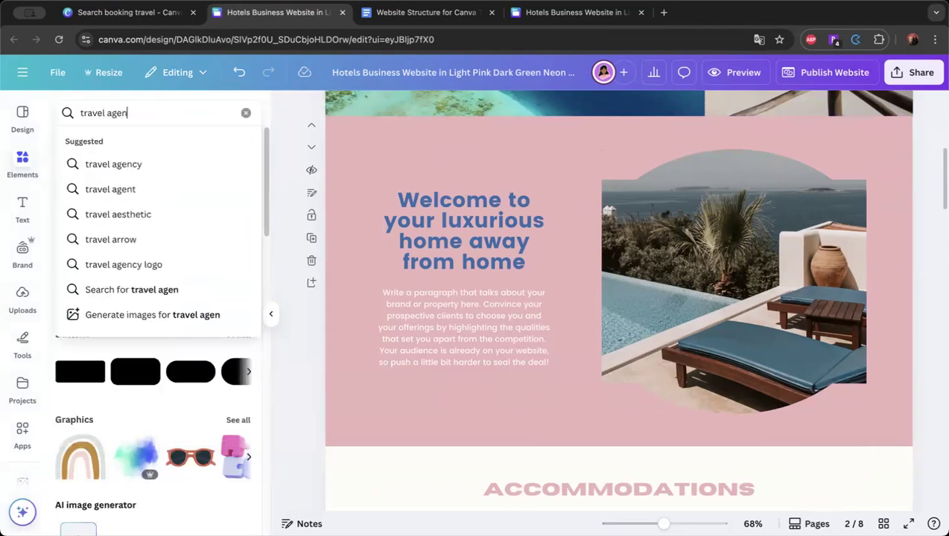
text(t)
key(Return)
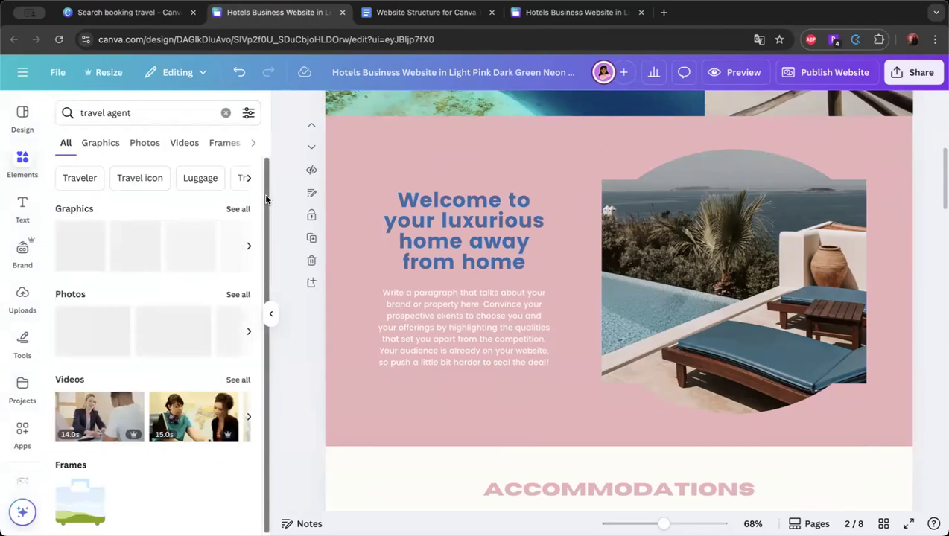
click(155, 146)
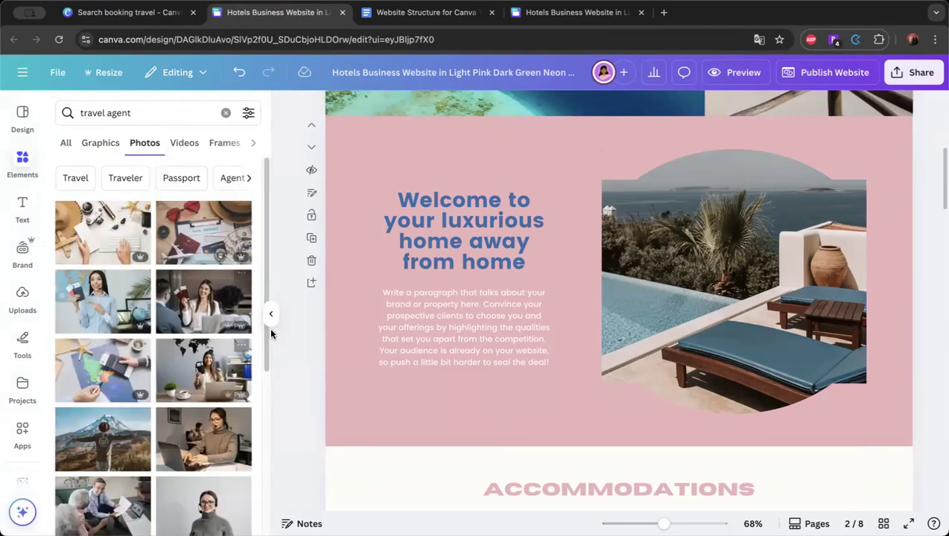
Try the photo of the woman with the headset and globe on the welcome section and delete it.
drag(264, 272, 267, 371)
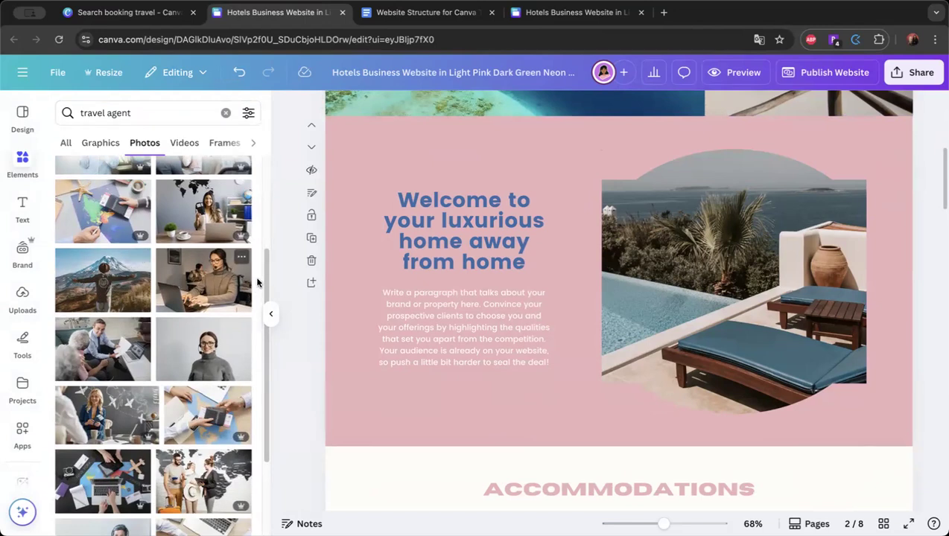
scroll(245, 320, down, 2)
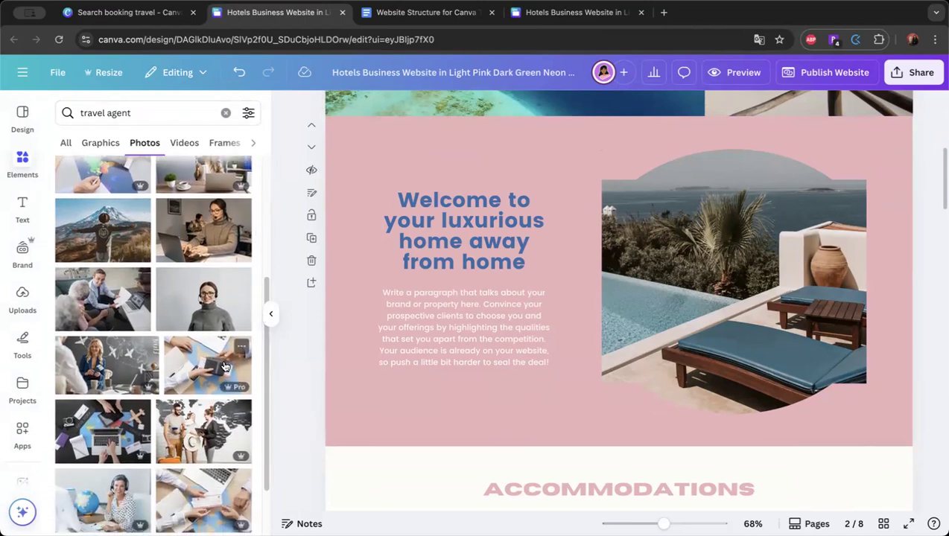
click(110, 501)
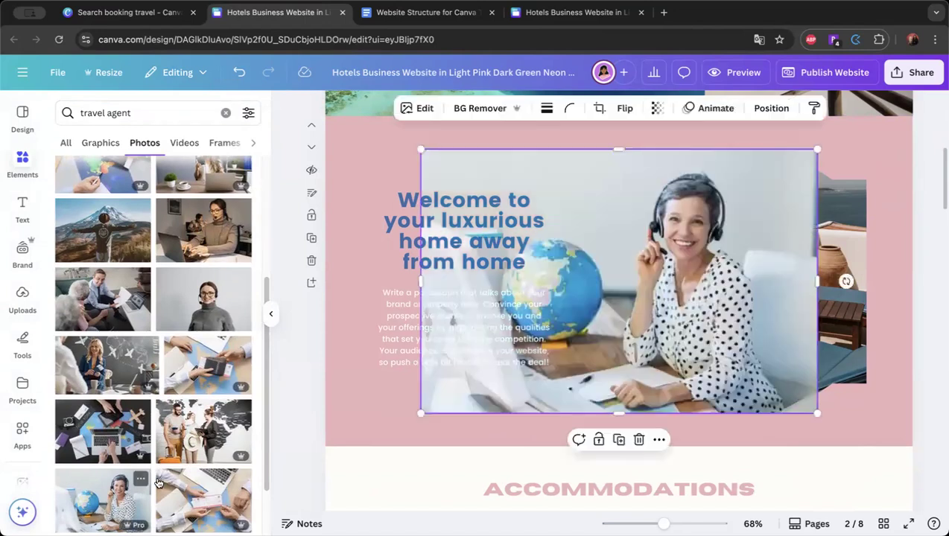
click(639, 439)
Search the photos for "traveler caribbean" and look through the results for a picture suiting the welcome section.
scroll(153, 342, down, 4)
drag(135, 113, 109, 113)
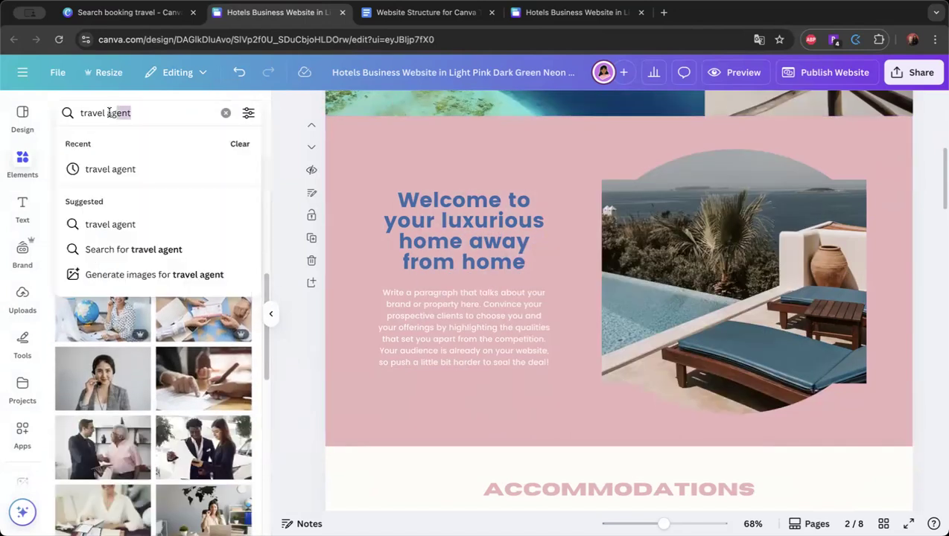
text(traveler caribbean)
key(Return)
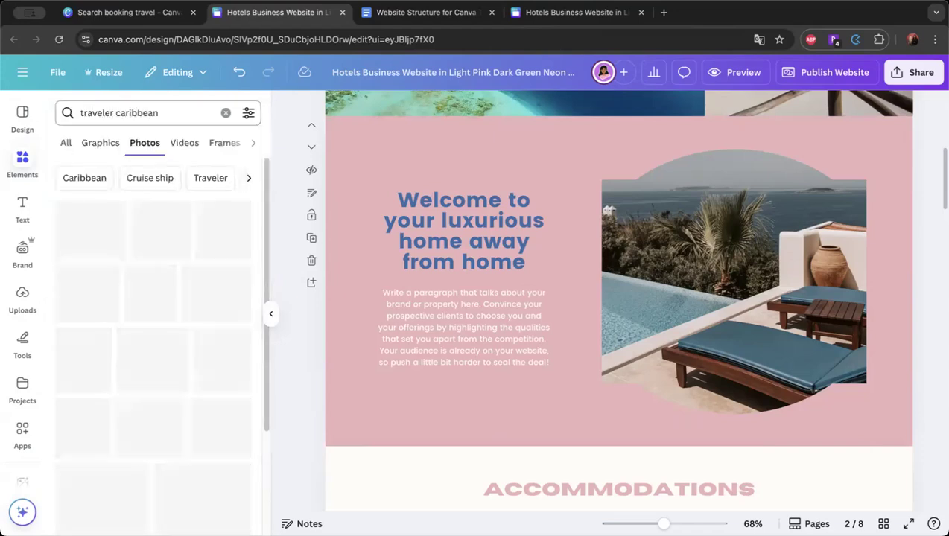
scroll(266, 196, down, 10)
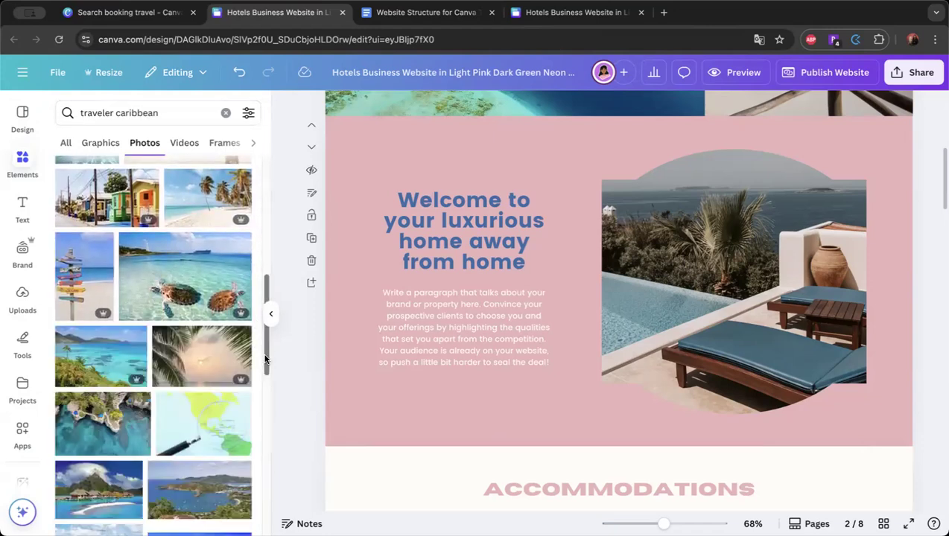
scroll(266, 365, down, 4)
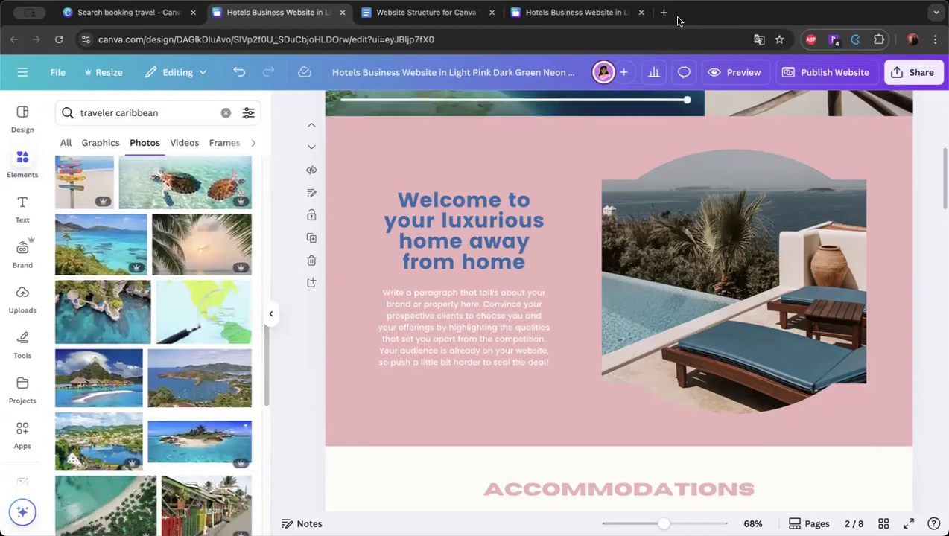
Search Google for "free license images" in a new browser tab and look through the stock photo sites.
click(664, 13)
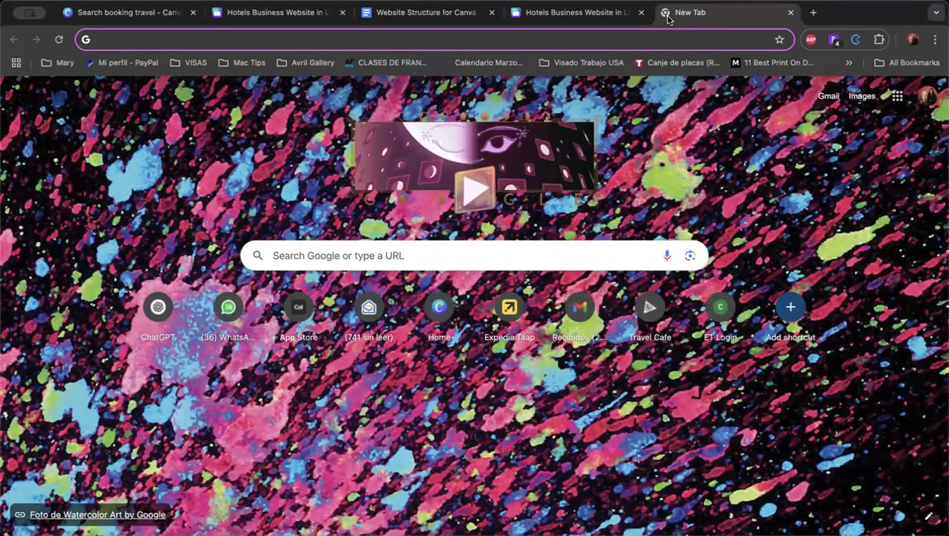
text(fre)
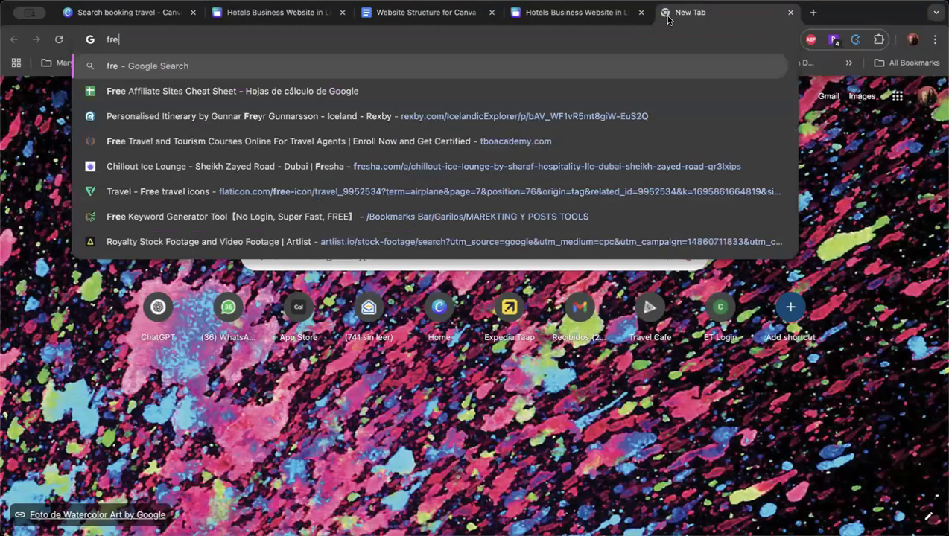
text(e licens)
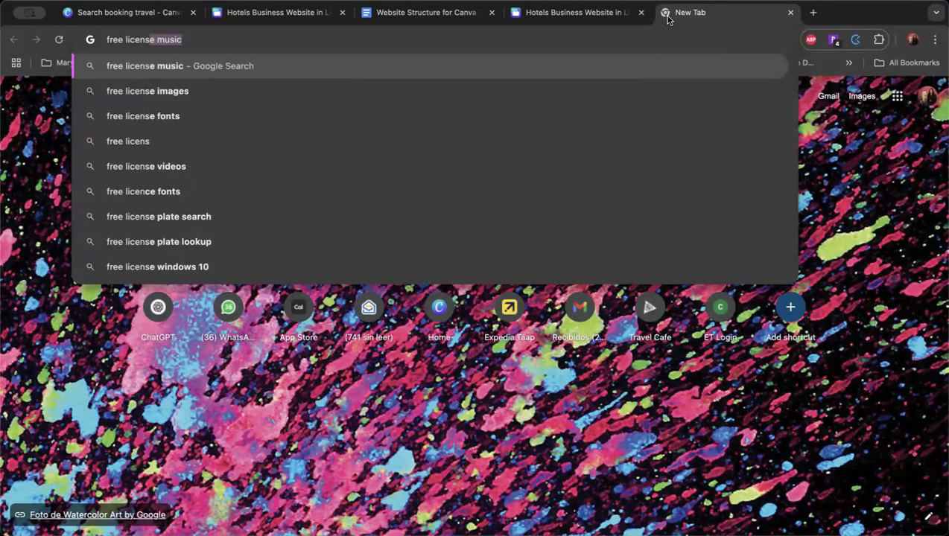
text(e)
click(423, 92)
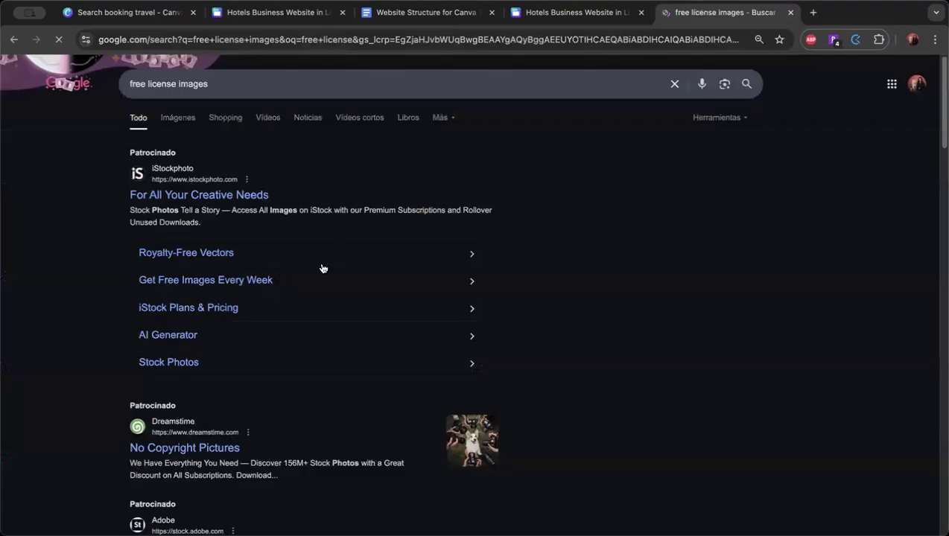
scroll(296, 304, down, 7)
scroll(295, 306, up, 1)
scroll(295, 310, up, 1)
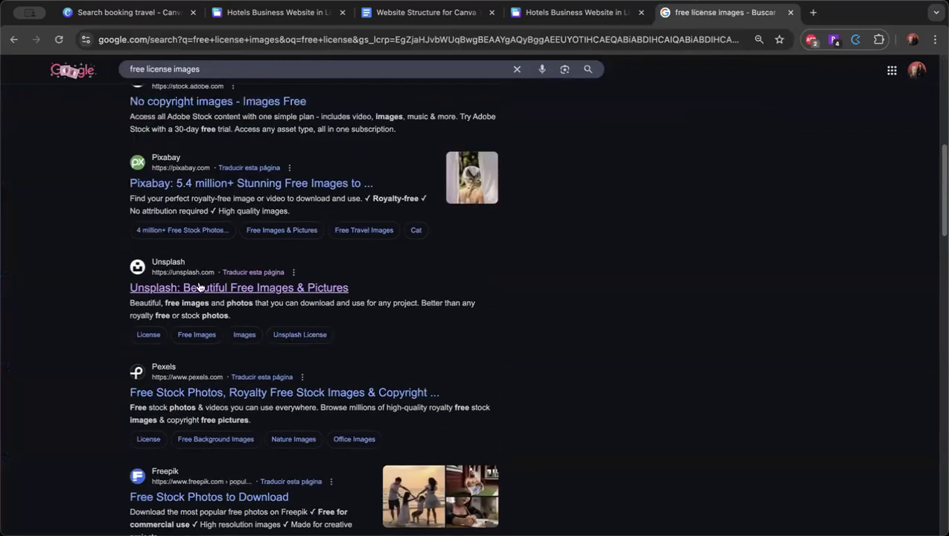
scroll(208, 324, down, 2)
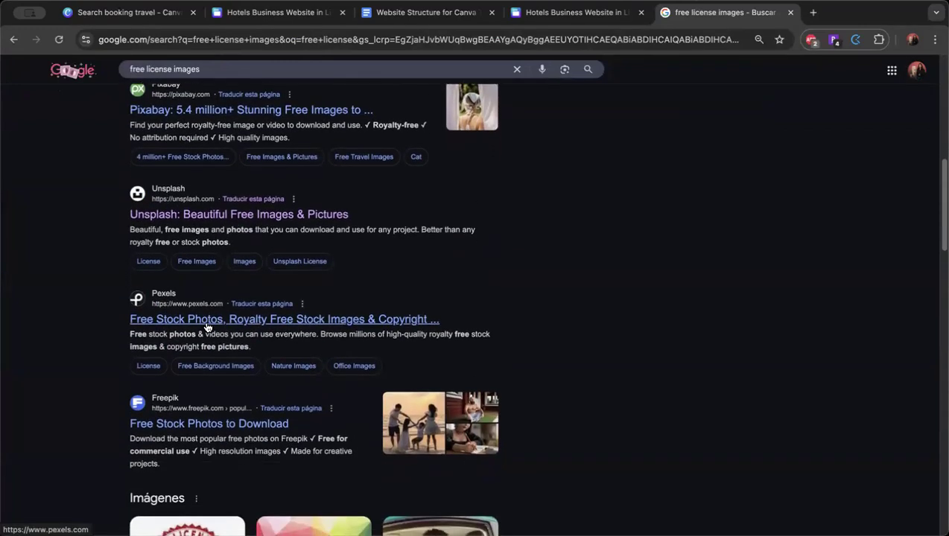
scroll(181, 411, down, 1)
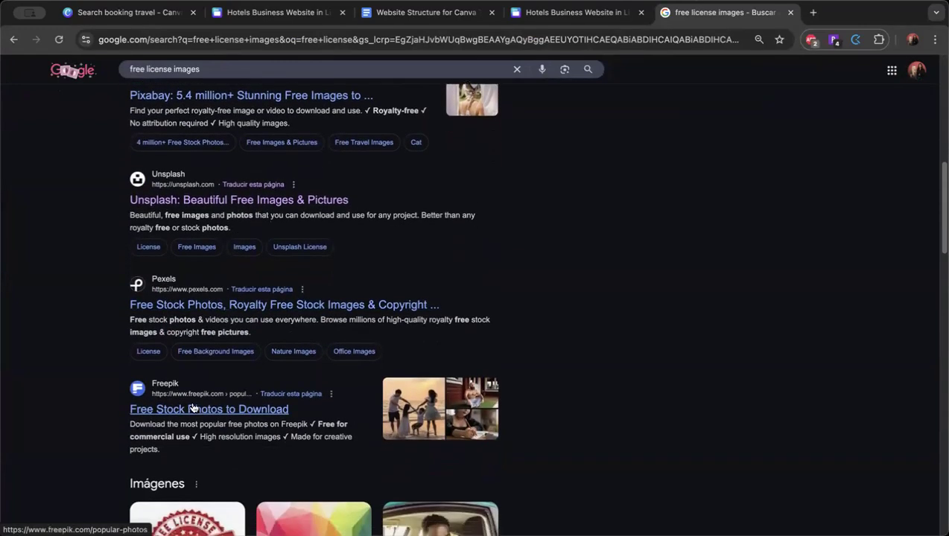
Open Unsplash from the search results, search it for "caribbean" and browse the photos.
click(223, 203)
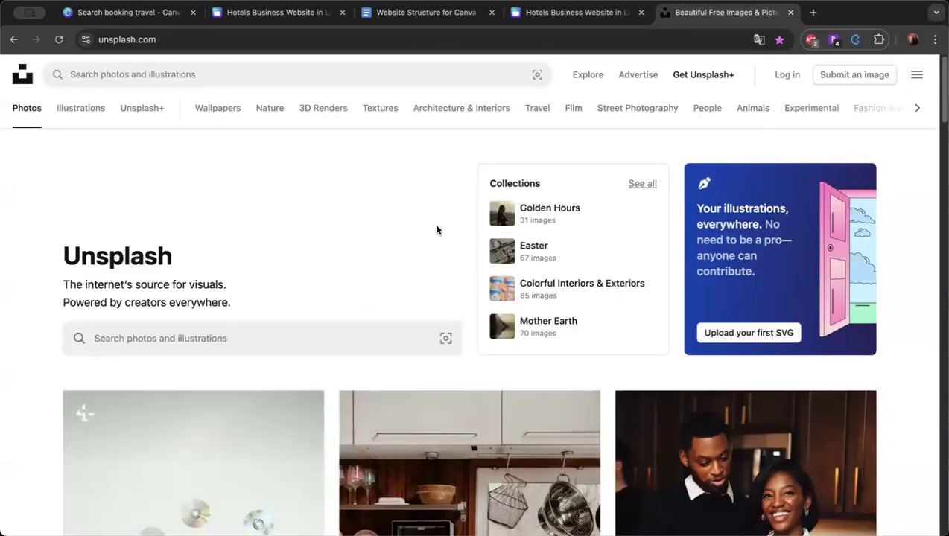
scroll(665, 413, down, 4)
scroll(666, 413, down, 1)
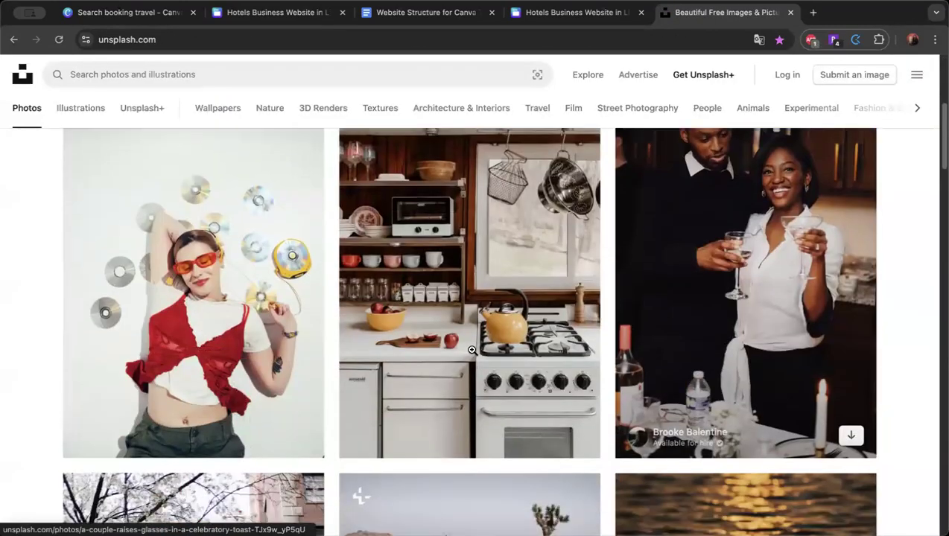
click(167, 75)
text(cari)
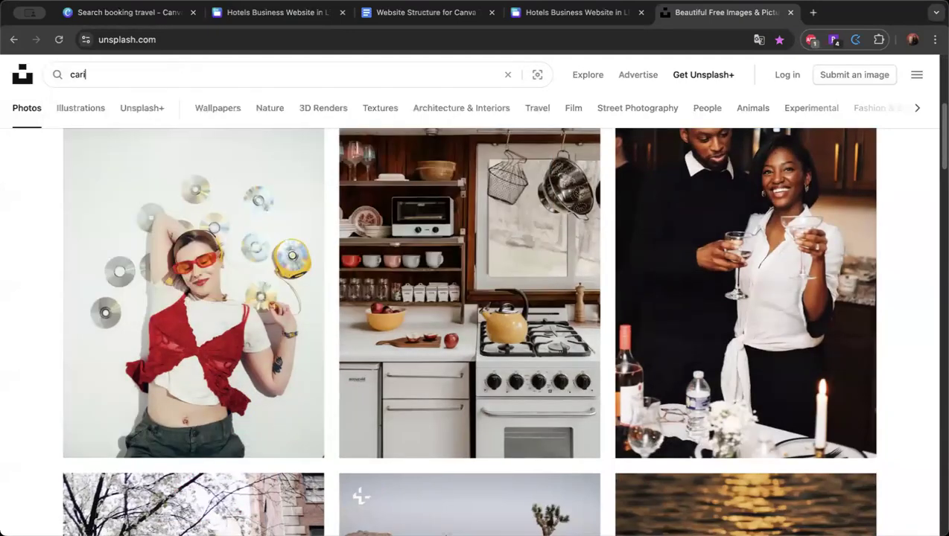
text(bbean)
key(Return)
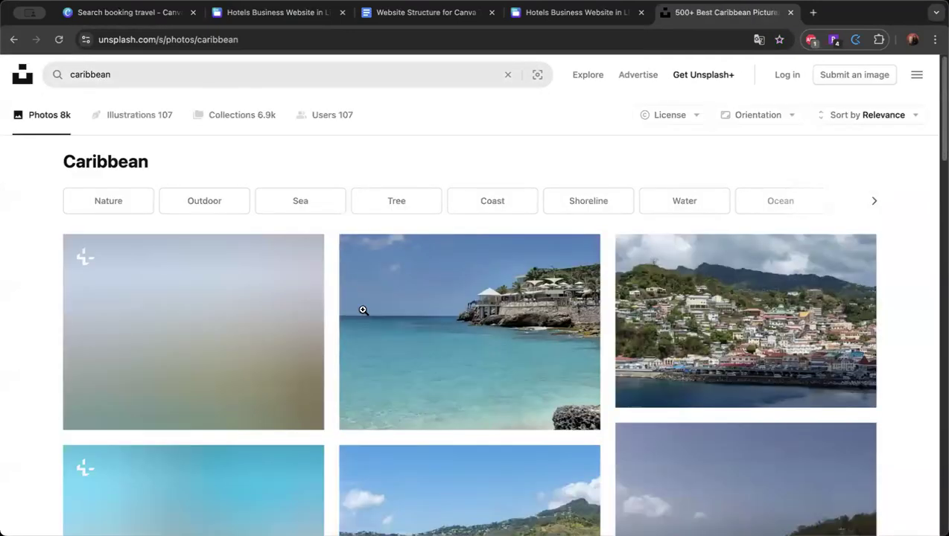
scroll(362, 310, down, 5)
scroll(460, 310, down, 15)
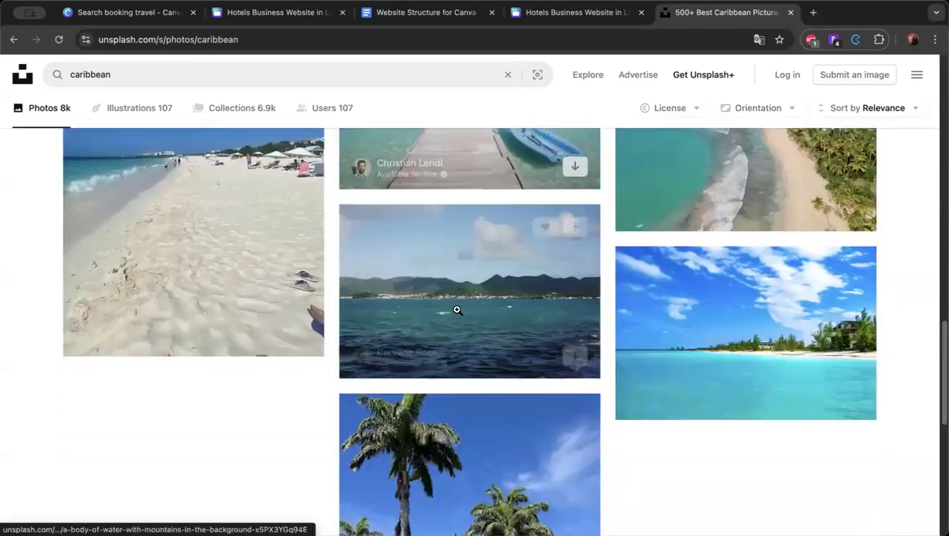
scroll(456, 313, up, 20)
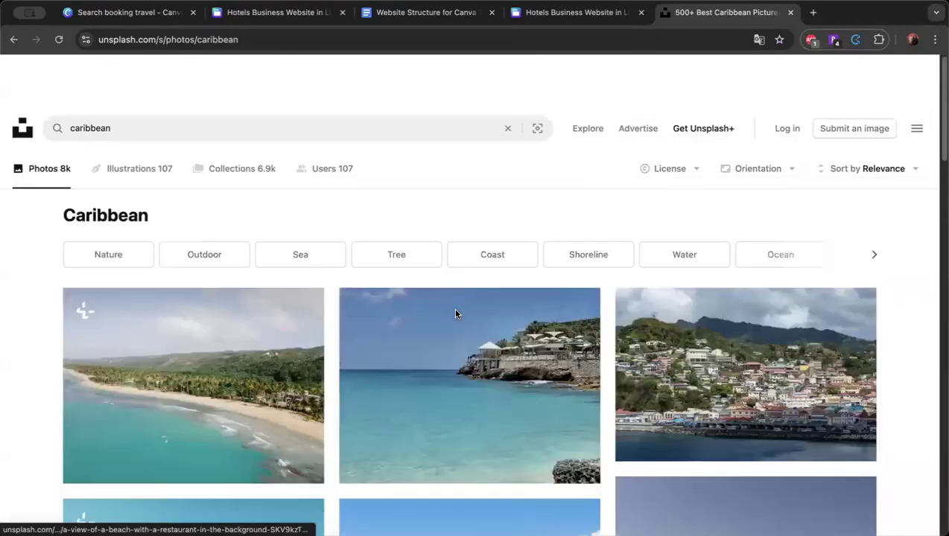
scroll(453, 310, down, 10)
scroll(449, 308, down, 6)
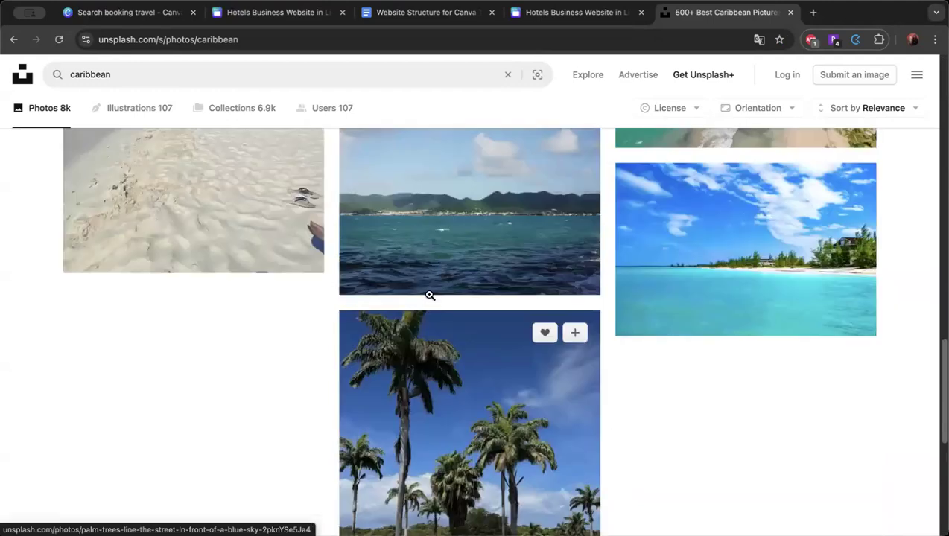
scroll(430, 297, up, 10)
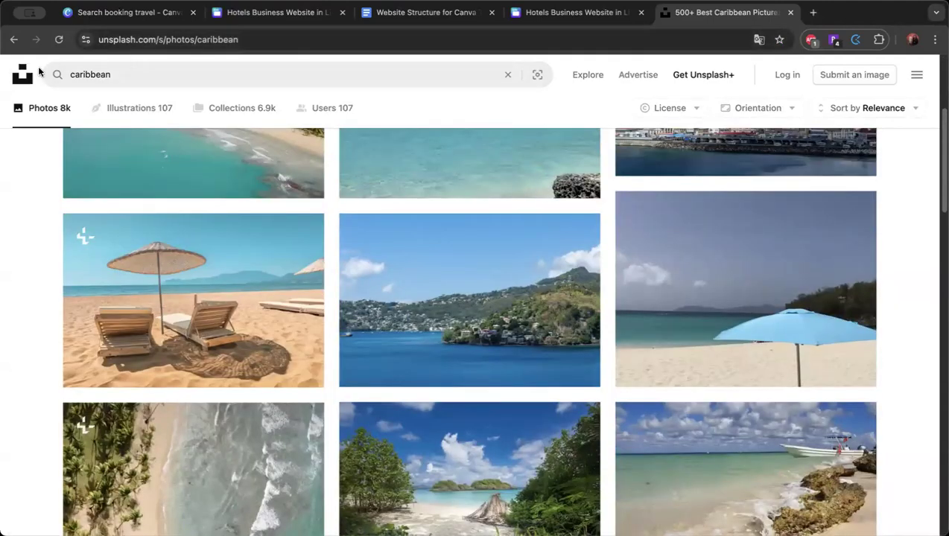
Return to the Google results, open Pexels, search it for "caribbean" and browse the page's photos.
click(13, 40)
click(13, 39)
click(211, 304)
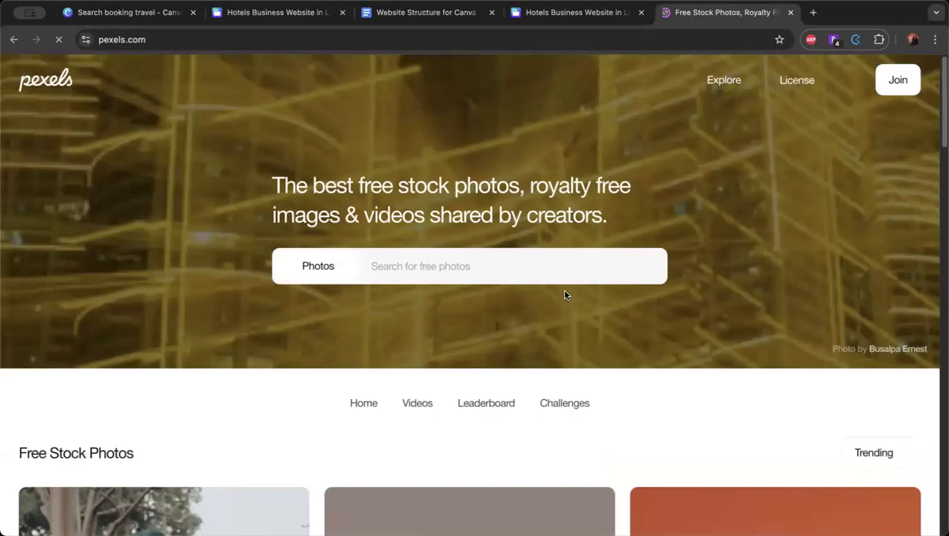
scroll(500, 278, down, 1)
click(479, 243)
text(caribbean)
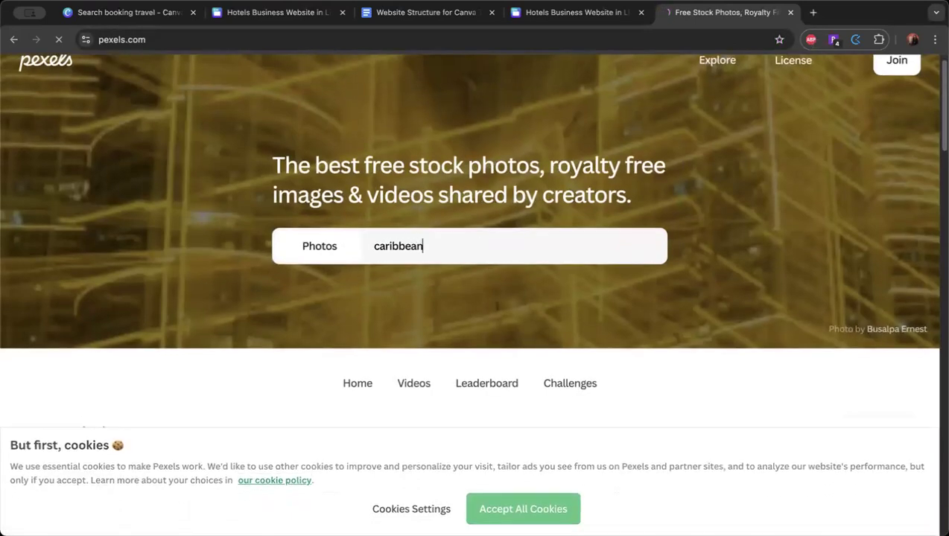
key(Return)
scroll(665, 364, down, 7)
scroll(666, 365, up, 6)
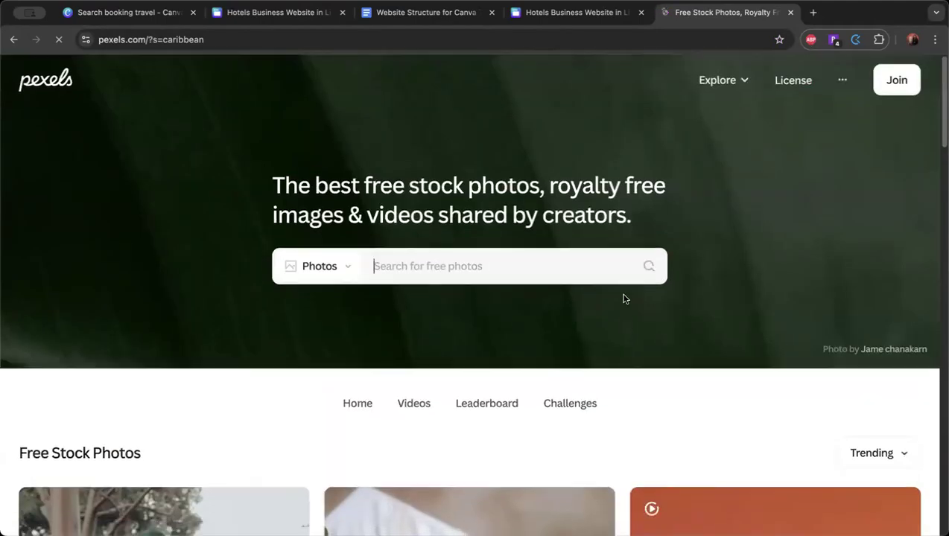
scroll(625, 297, down, 6)
scroll(625, 298, down, 4)
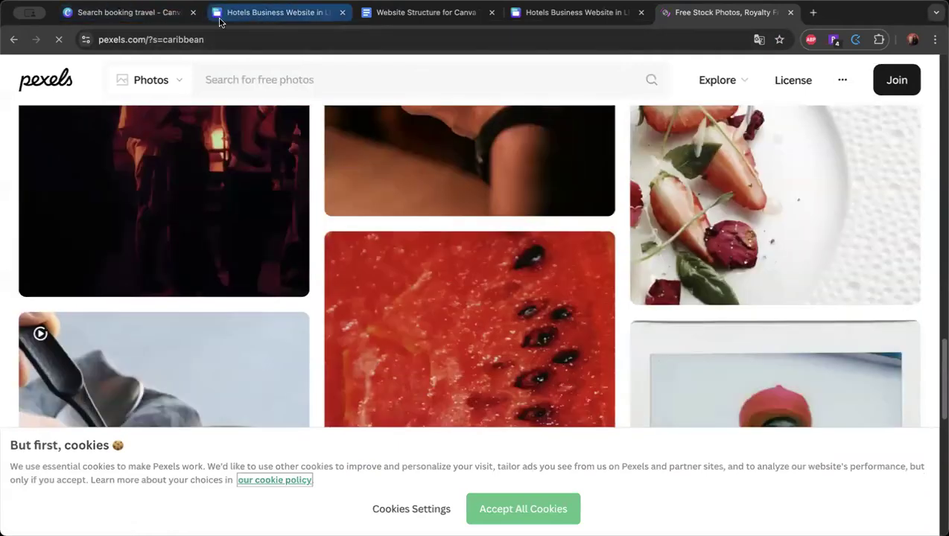
Switch back to the Canva website editor and look through the list of available apps.
click(154, 16)
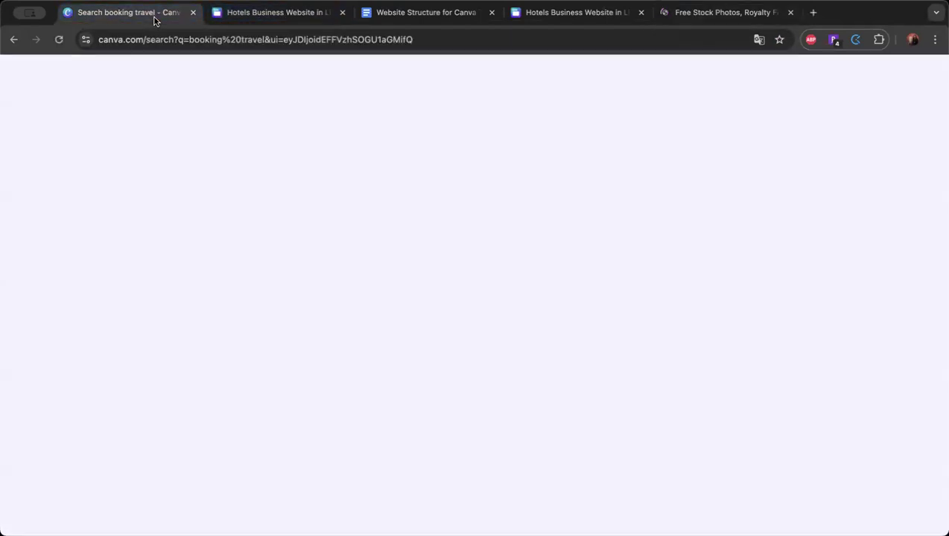
click(238, 13)
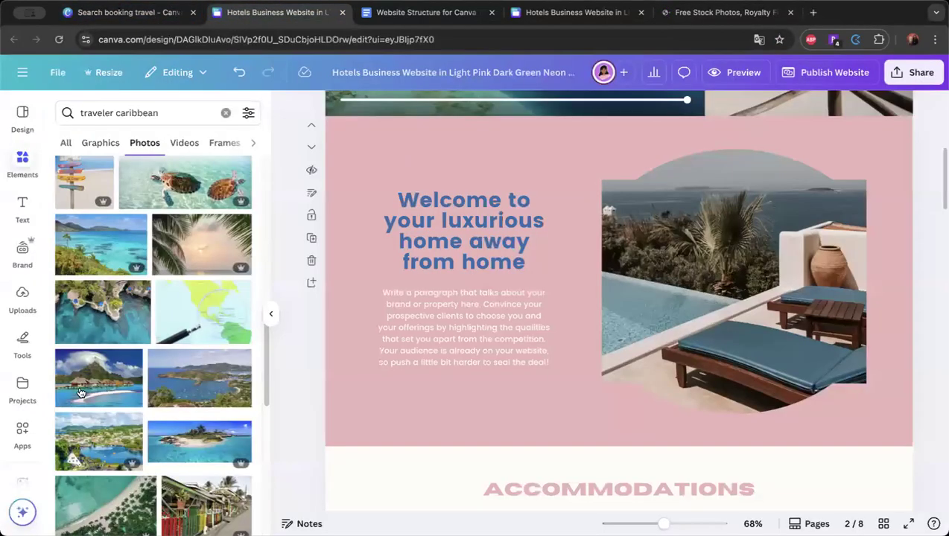
scroll(15, 391, down, 10)
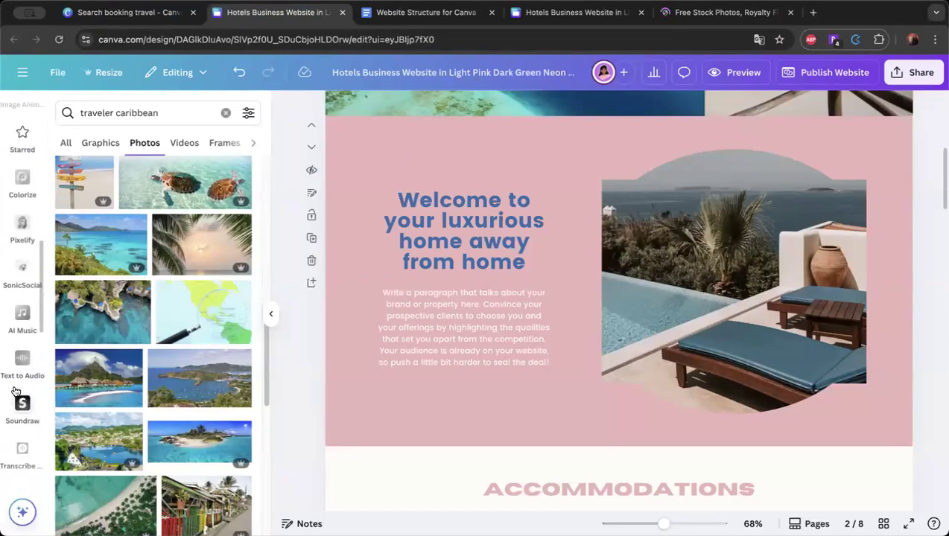
scroll(15, 391, down, 10)
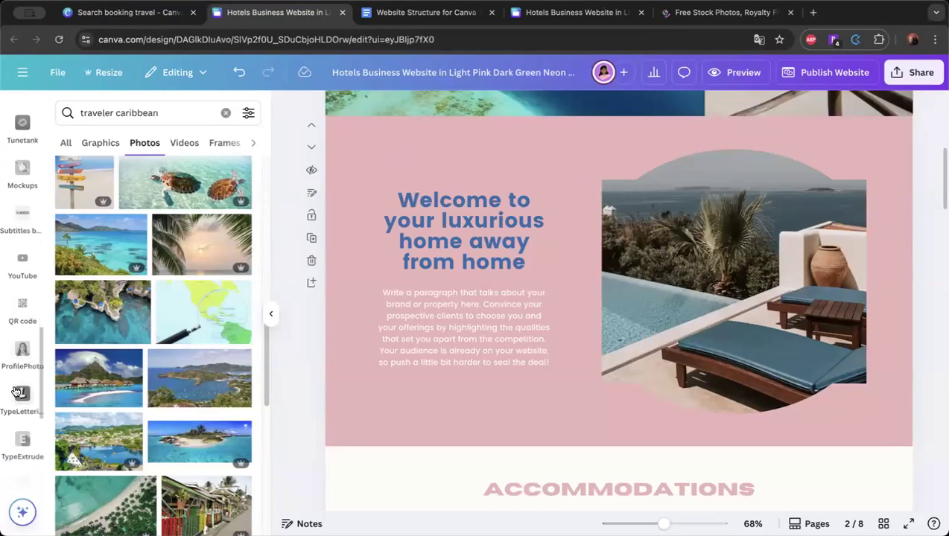
scroll(15, 392, down, 10)
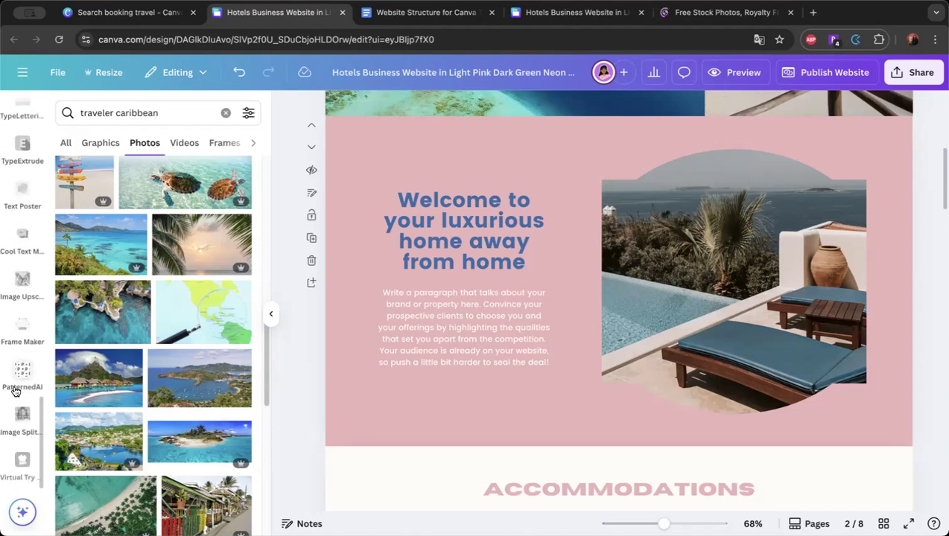
scroll(26, 328, up, 20)
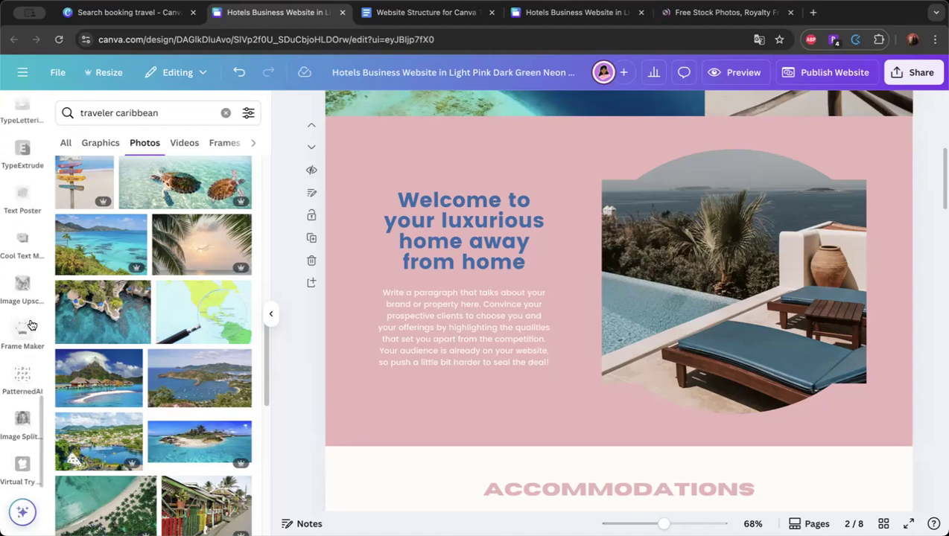
Generate Magic Media images from the prompt "a traveler lady on her swimsuit enjoying a pina colada in the caribbean beach".
scroll(29, 313, down, 5)
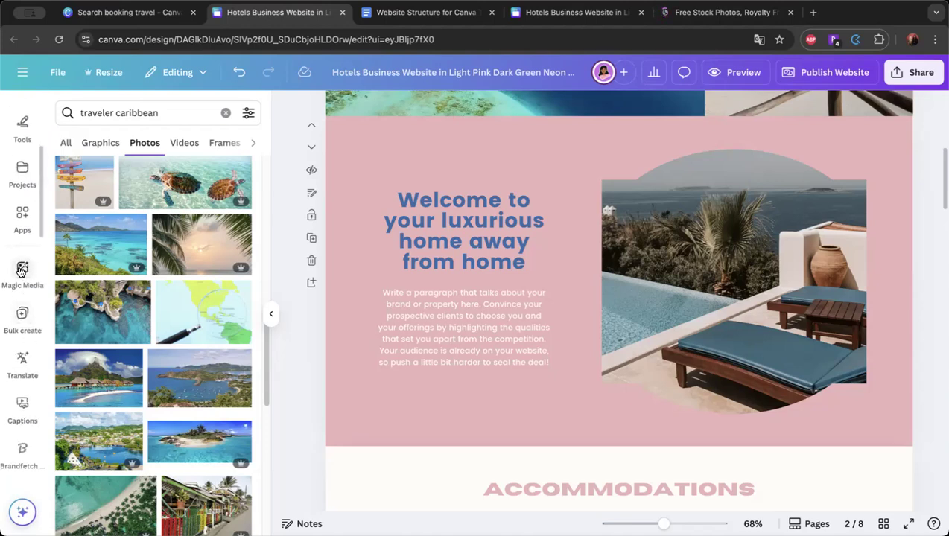
click(23, 272)
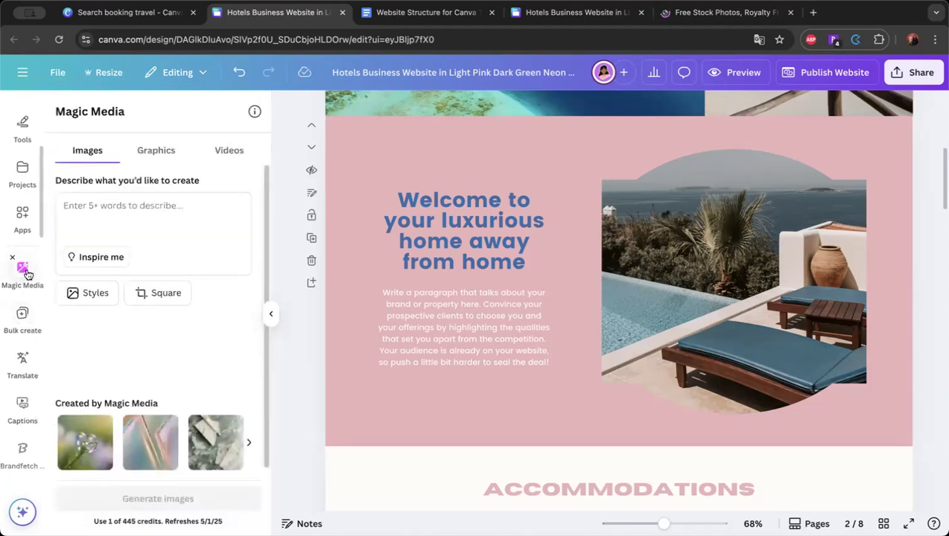
click(163, 227)
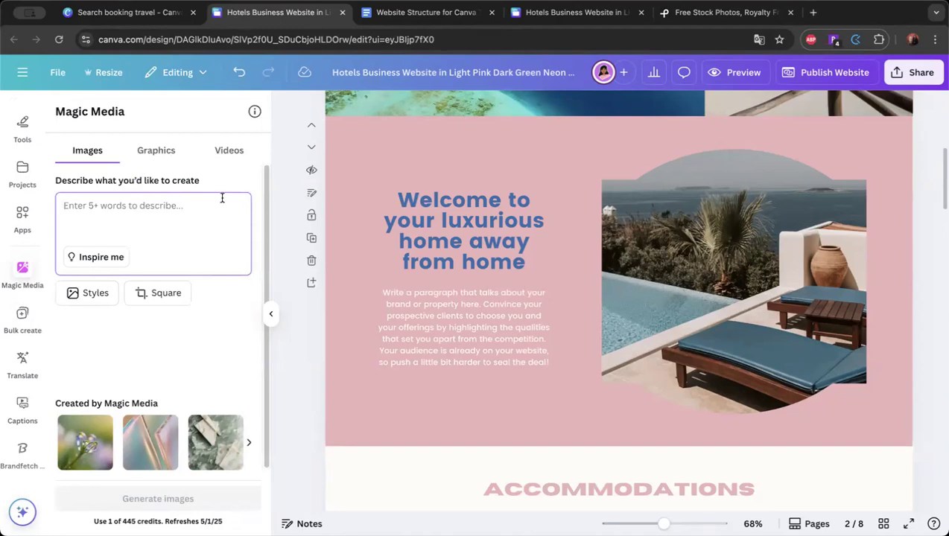
text(a traveler lady on her swi)
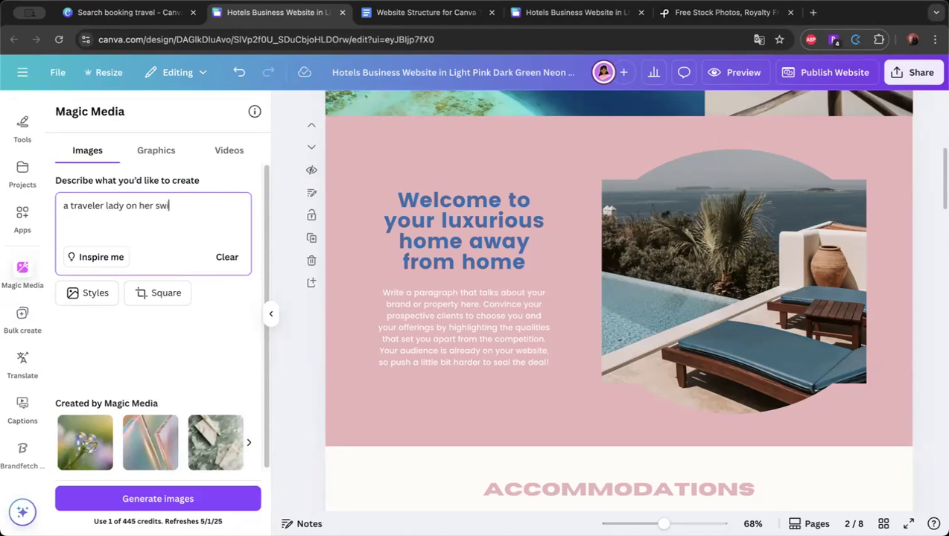
text(msuit enjoying a pina colada in the caribbean )
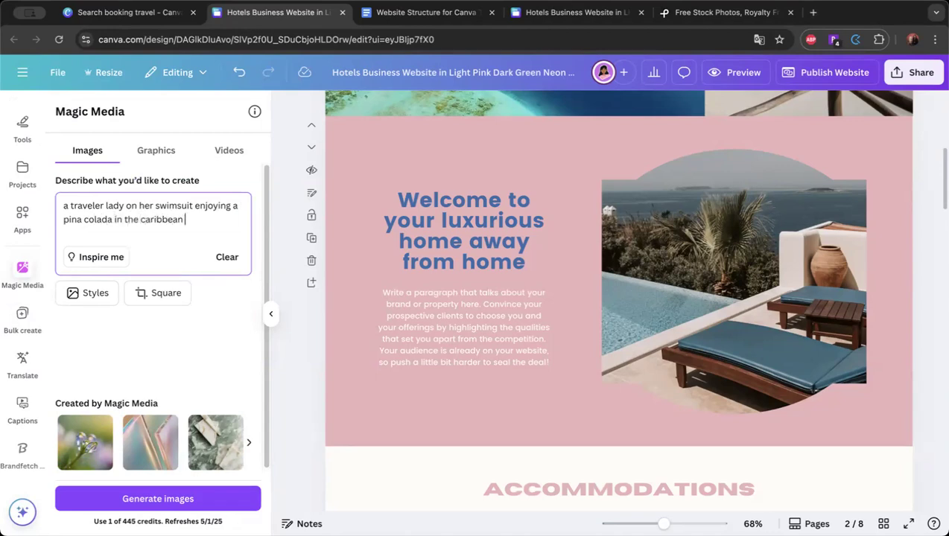
text(beach)
click(167, 498)
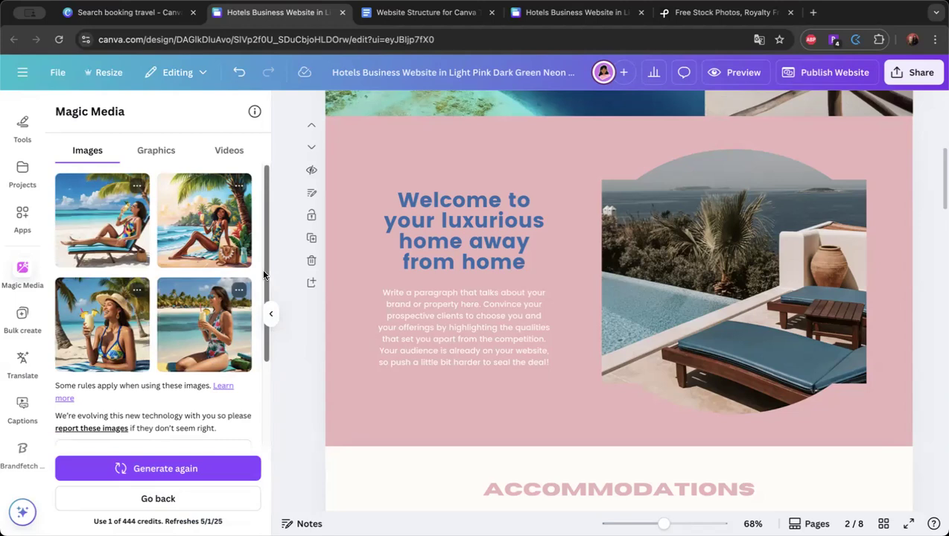
Fill the photo frame beside the welcome text with the generated image of the woman in a straw hat holding a pina colada.
scroll(186, 335, down, 1)
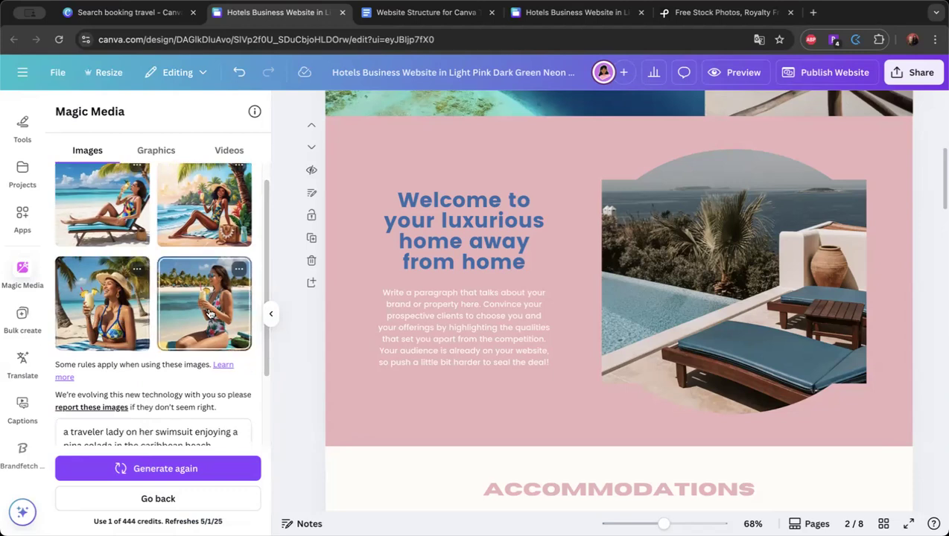
click(102, 304)
drag(659, 273, 767, 348)
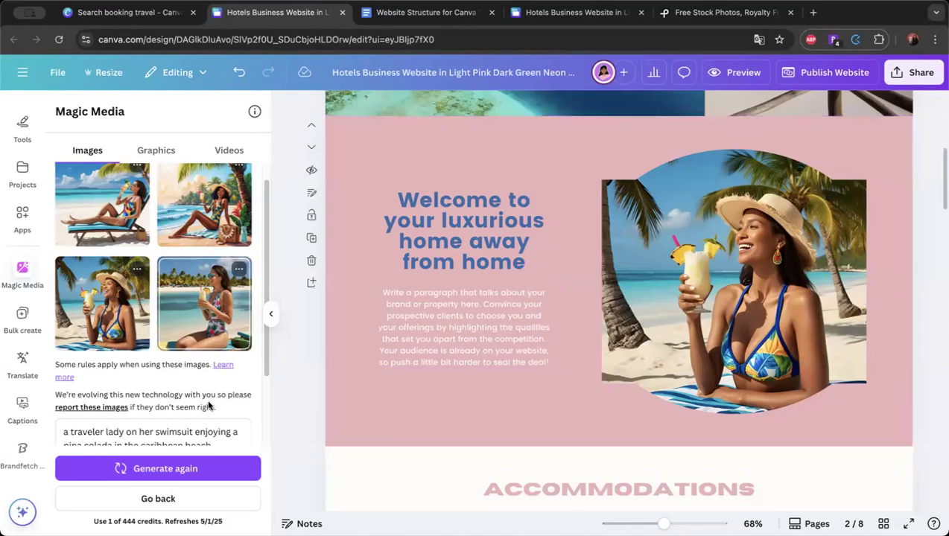
scroll(251, 271, down, 2)
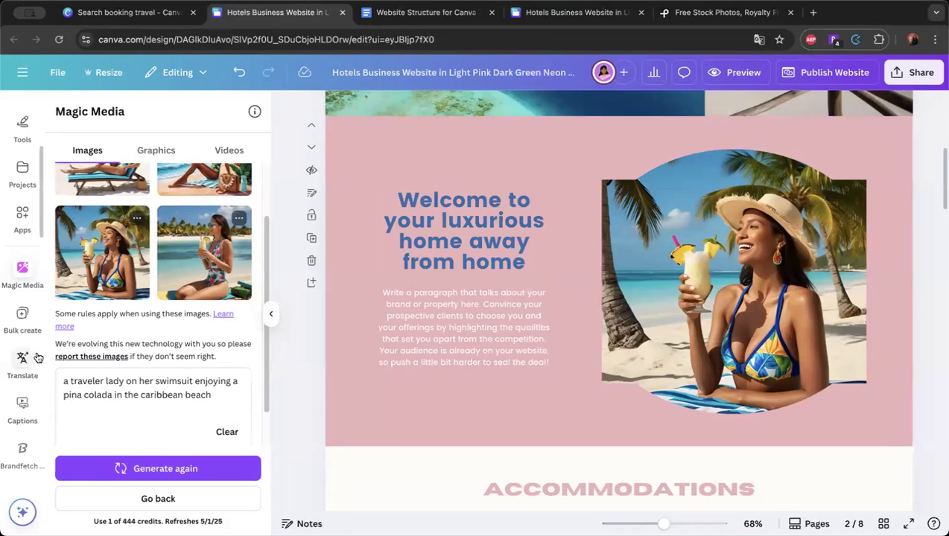
Generate a new welcome heading with the custom prompt "create a title for about me section for a travel agent as a caribbean specialist".
click(470, 261)
click(415, 200)
drag(400, 193, 520, 260)
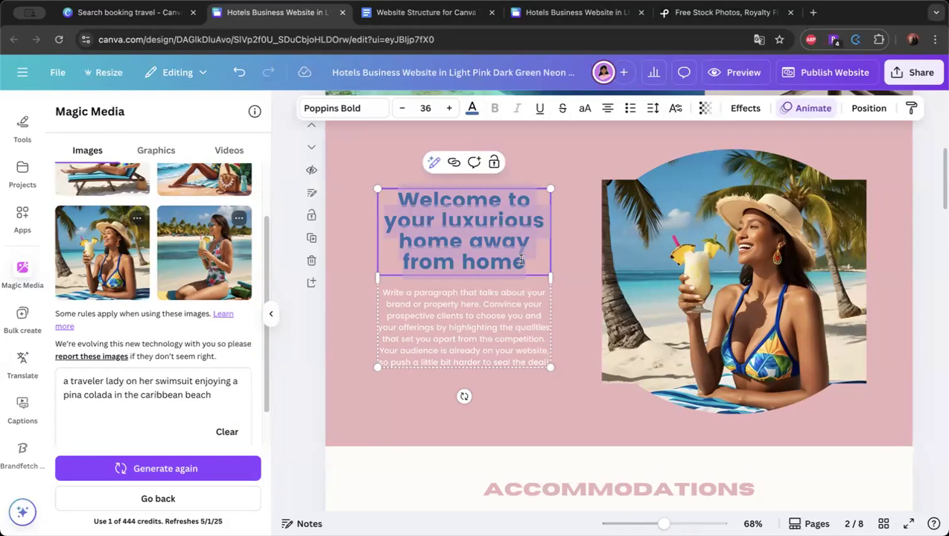
click(432, 162)
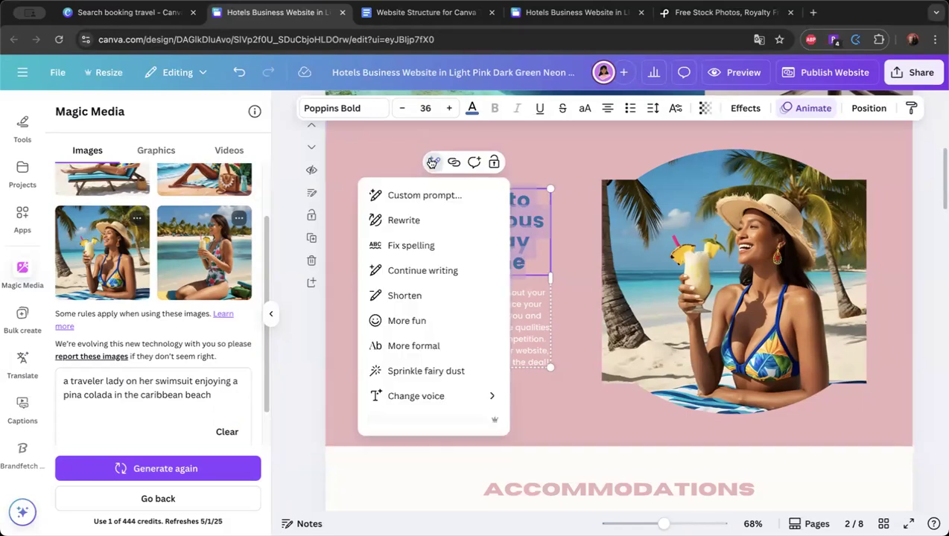
click(439, 197)
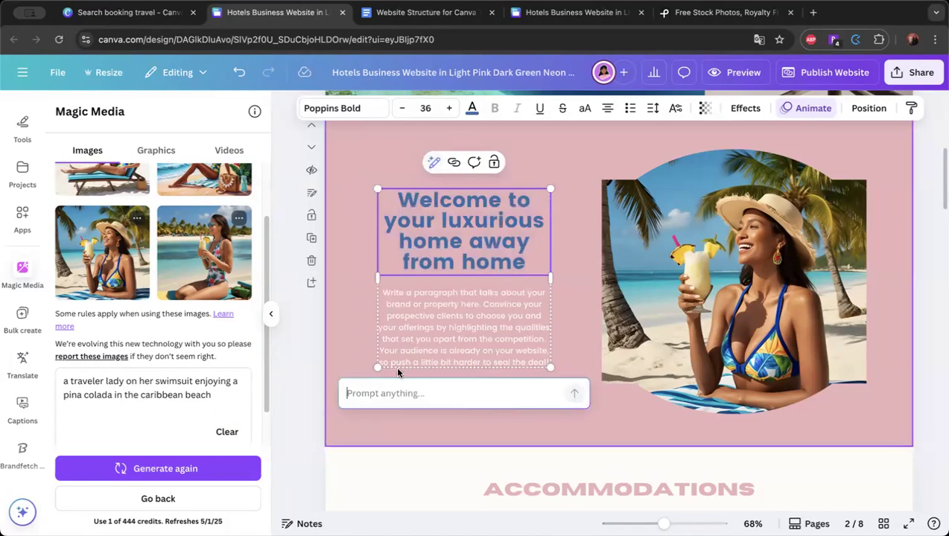
text(help me create a)
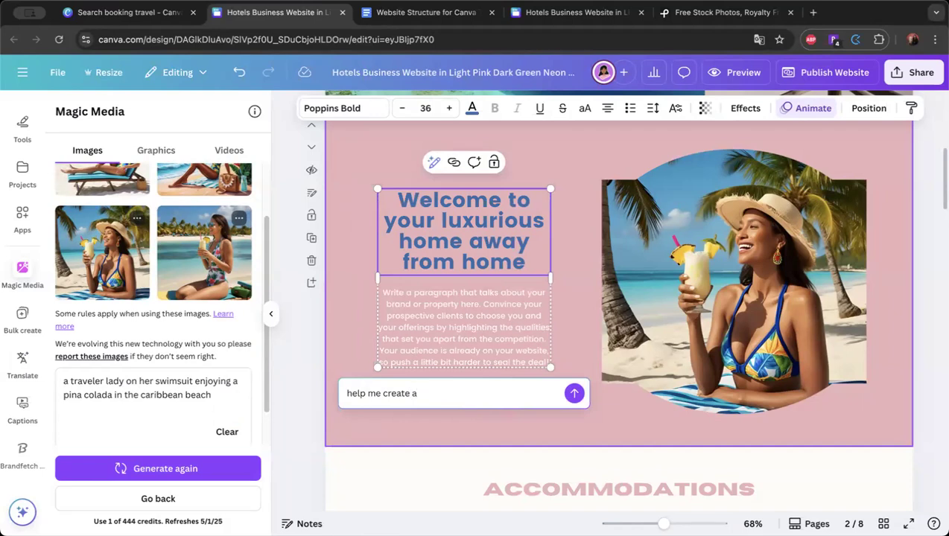
key(BackSpace)
key(BackSpace)
key(BackSpace)
key(BackSpace)
key(BackSpace)
key(BackSpace)
key(BackSpace)
key(BackSpace)
key(BackSpace)
key(BackSpace)
key(BackSpace)
key(BackSpace)
text(create a title for about me section )
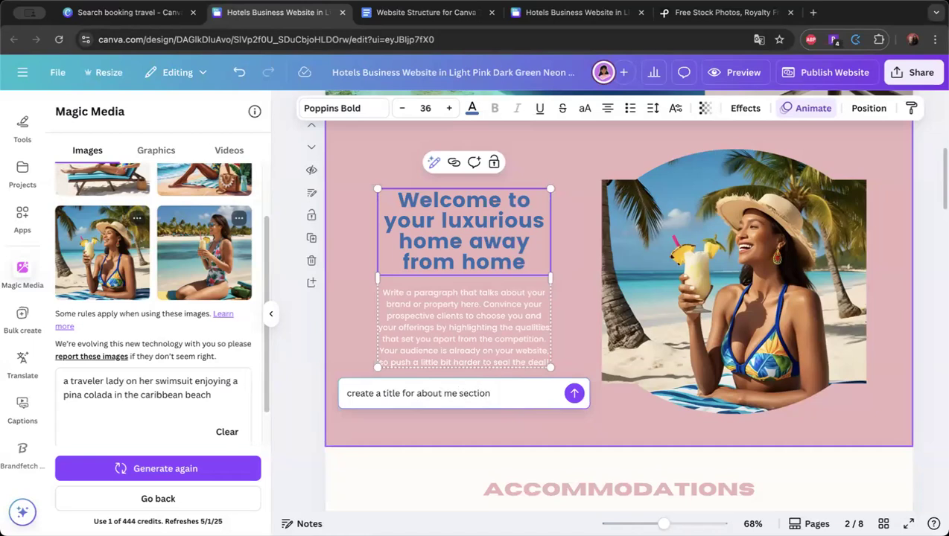
text(for a travel agent selling the caribbean)
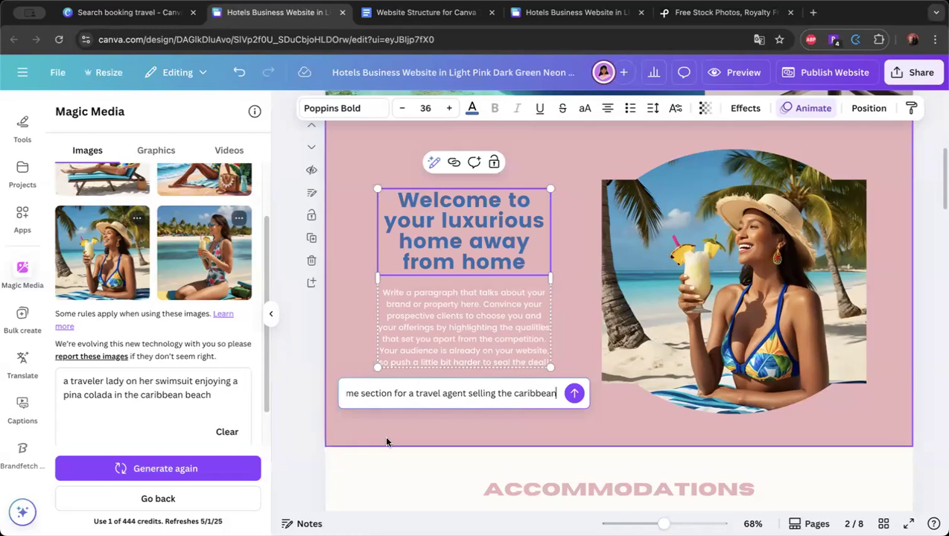
drag(467, 394, 561, 394)
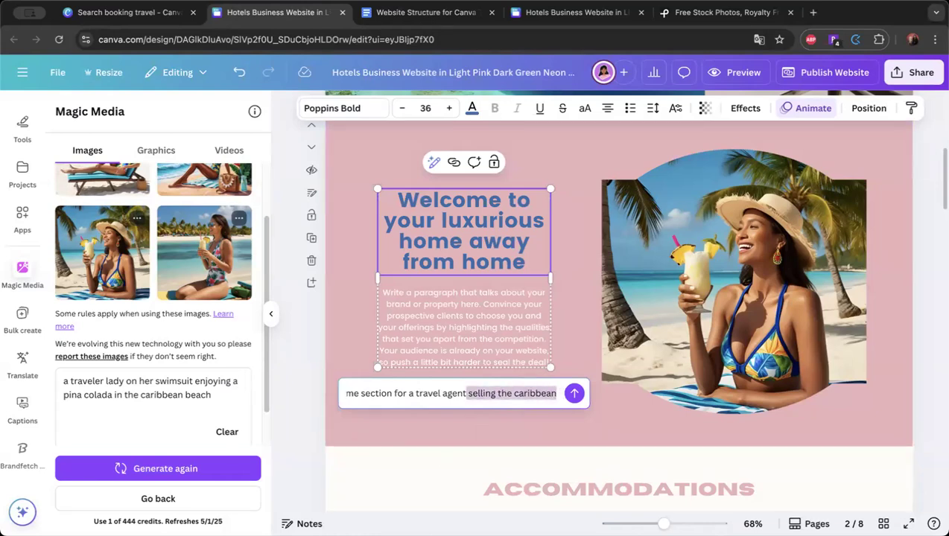
text(as a caribbean specialist)
click(574, 395)
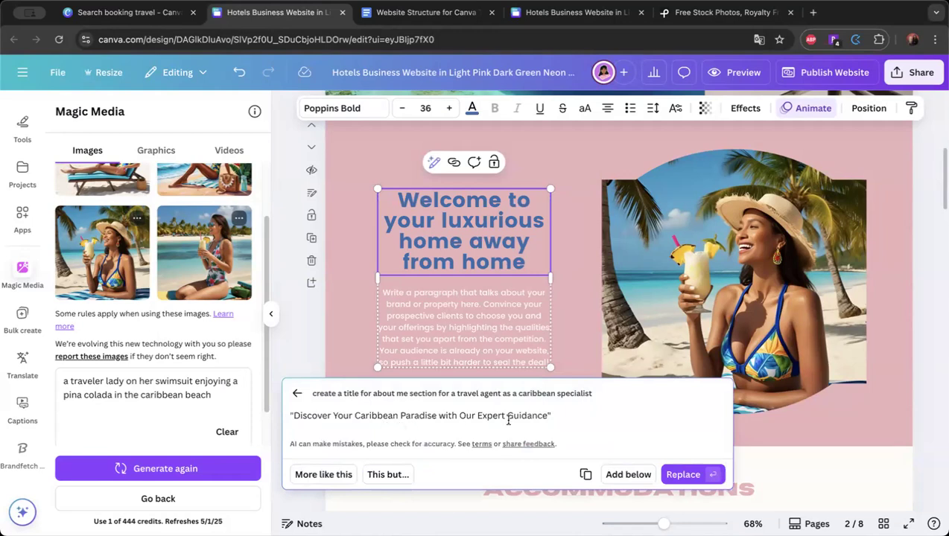
Replace the welcome heading with the generated title and remove the quotation marks around it.
click(672, 474)
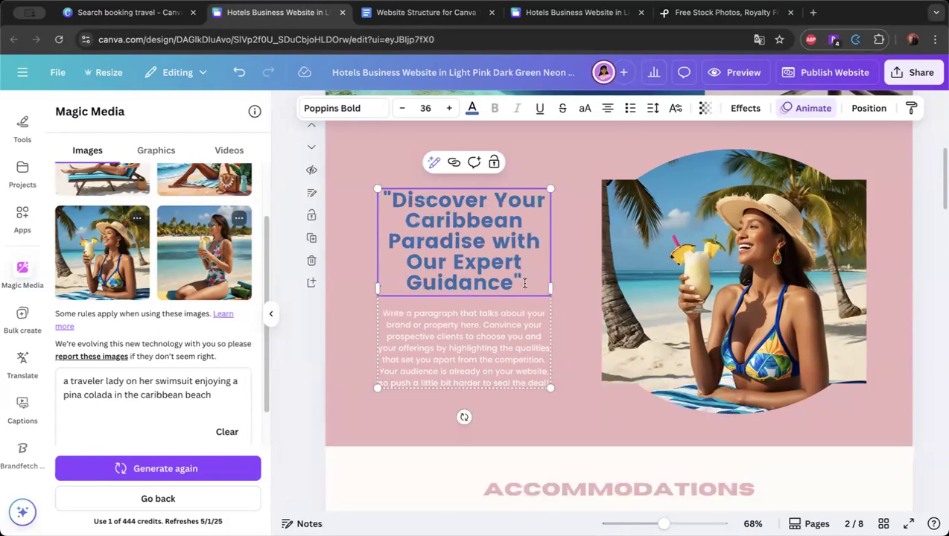
key(BackSpace)
click(394, 195)
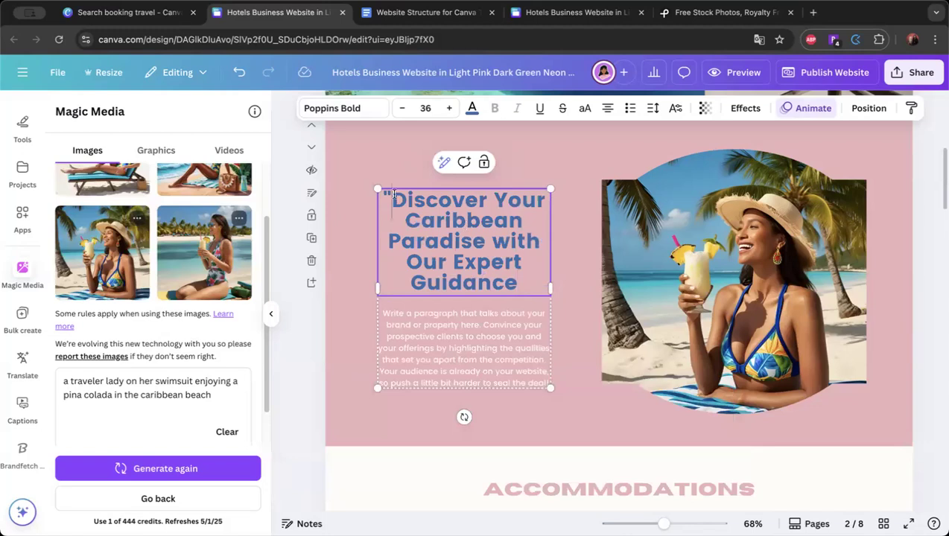
key(BackSpace)
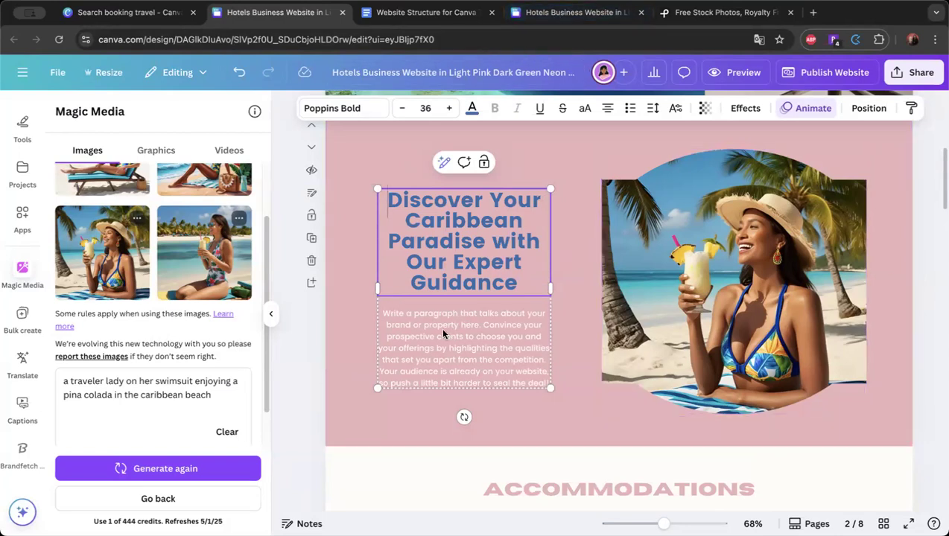
Clear the placeholder text from the paragraph under the heading.
click(405, 326)
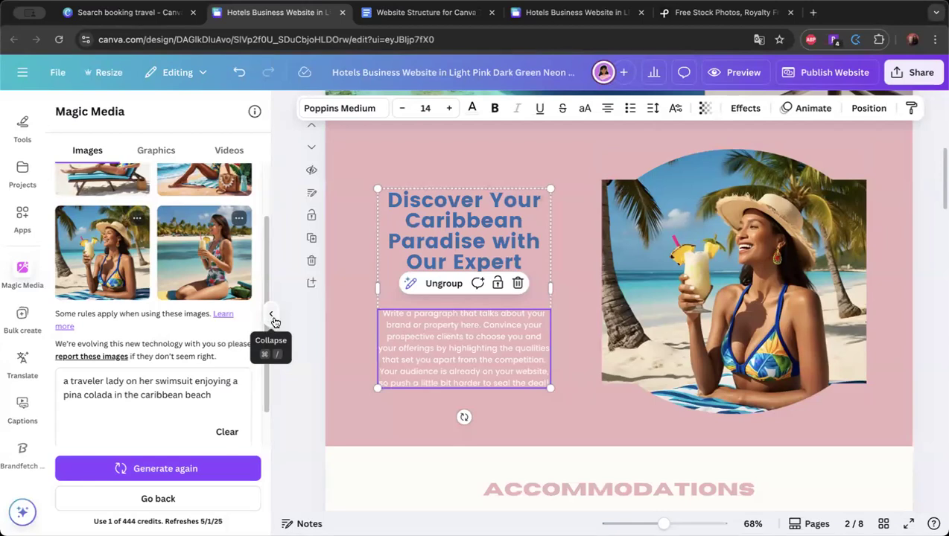
scroll(415, 319, down, 1)
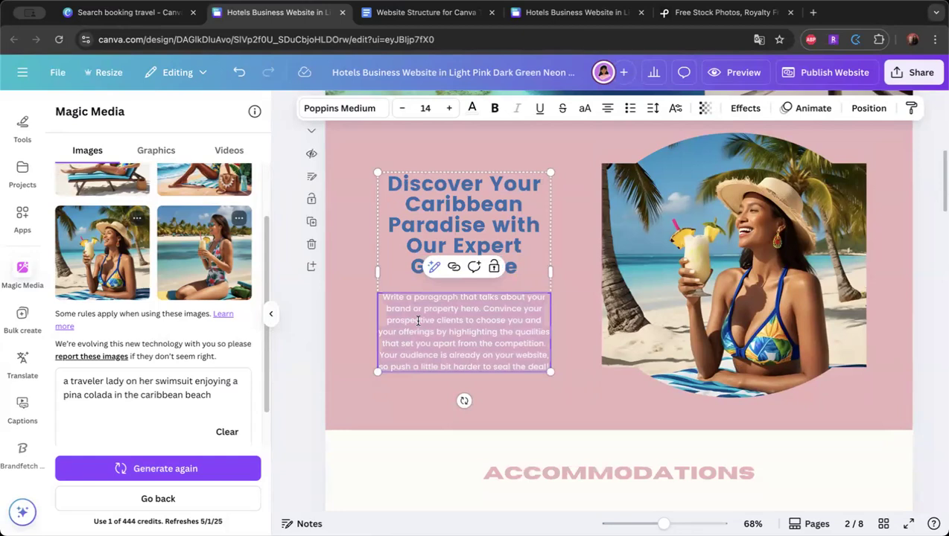
key(BackSpace)
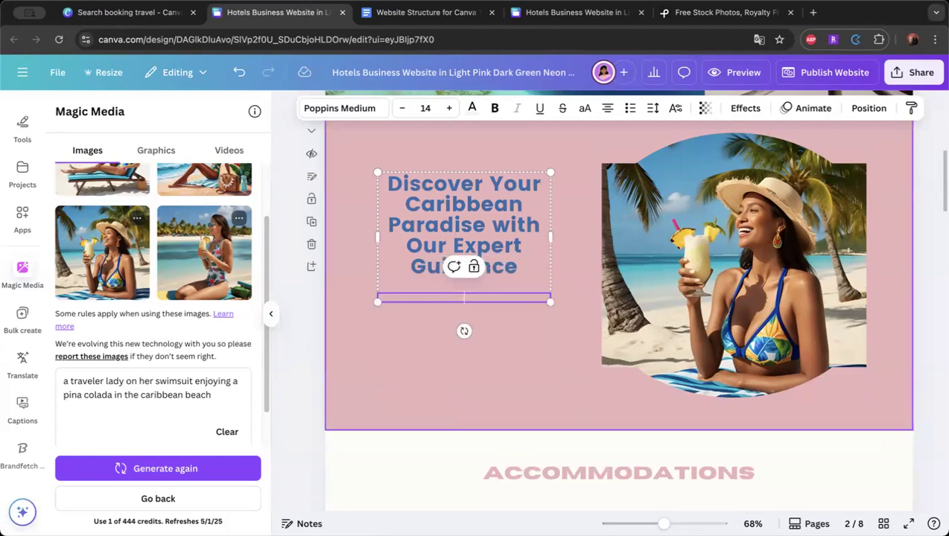
text(I0m a)
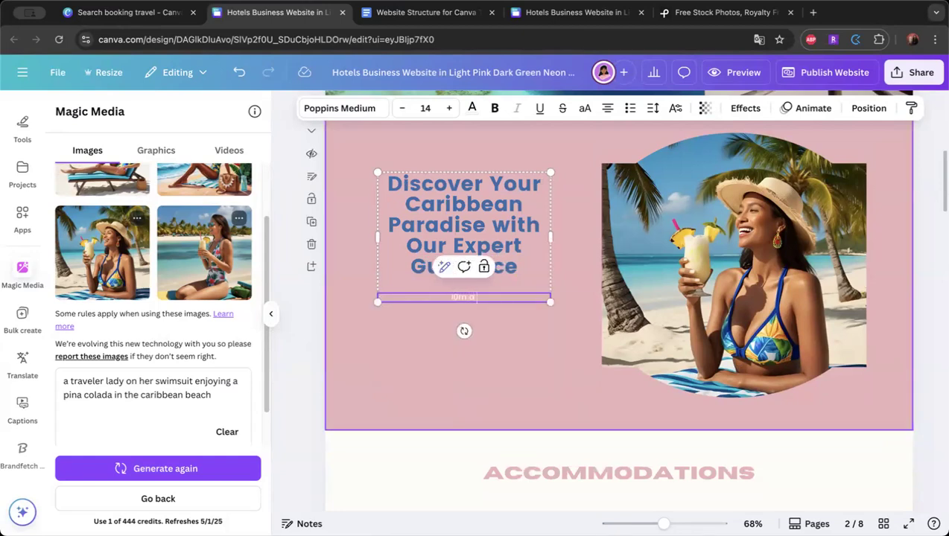
key(BackSpace)
key(BackSpace)
key(BackSpace)
key(BackSpace)
key(BackSpace)
Begin the paragraph with "Hi, my name is", the first name, "and I am a caribbean travel specialist. I've been booking travel since 5 years ago and".
text(Hi, my name is M)
key(BackSpace)
text(Laura, and I)
key(BackSpace)
text(I am a caribbean t)
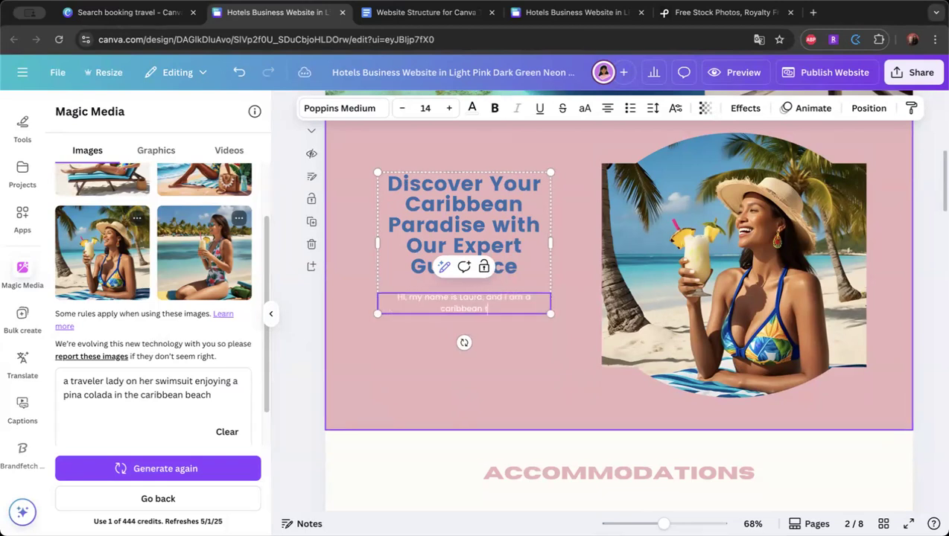
text(ravel specialist. I've been boom)
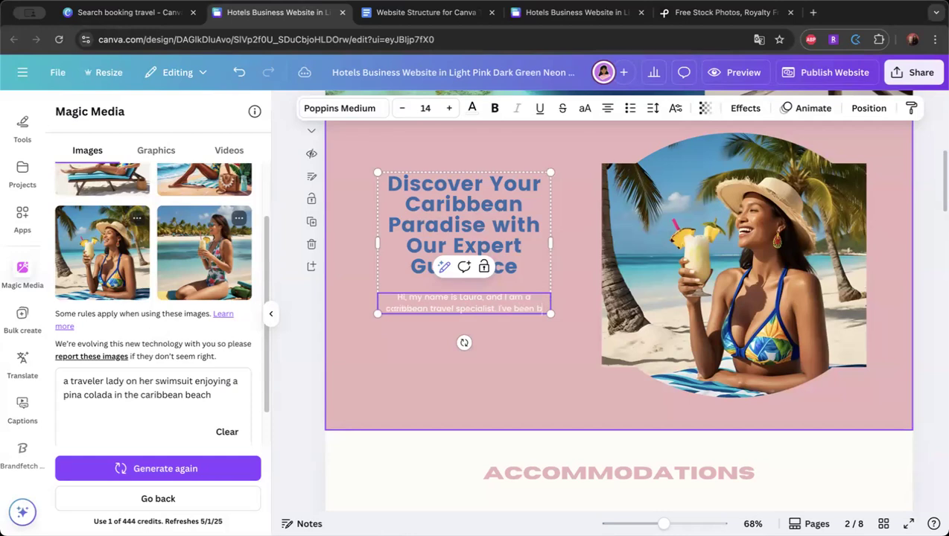
key(BackSpace)
key(BackSpace)
key(BackSpace)
text(a)
key(BackSpace)
text(ooking travel since 5 years ago and)
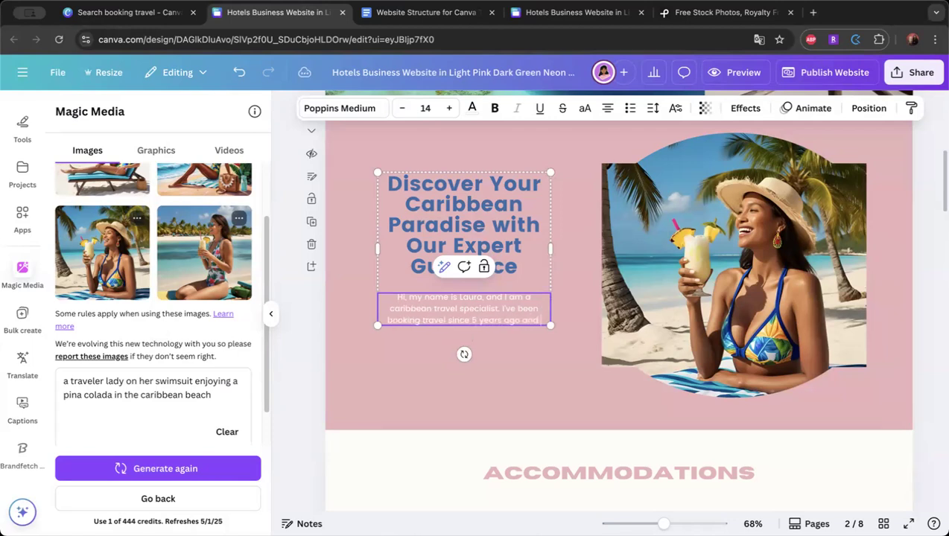
Continue the paragraph with "I have 2 kids. I love Pina coladas and enjoying beach. let me help you create your best vacations".
text( I have)
text( 2 kids)
text(. I love P)
text(ina coladas and)
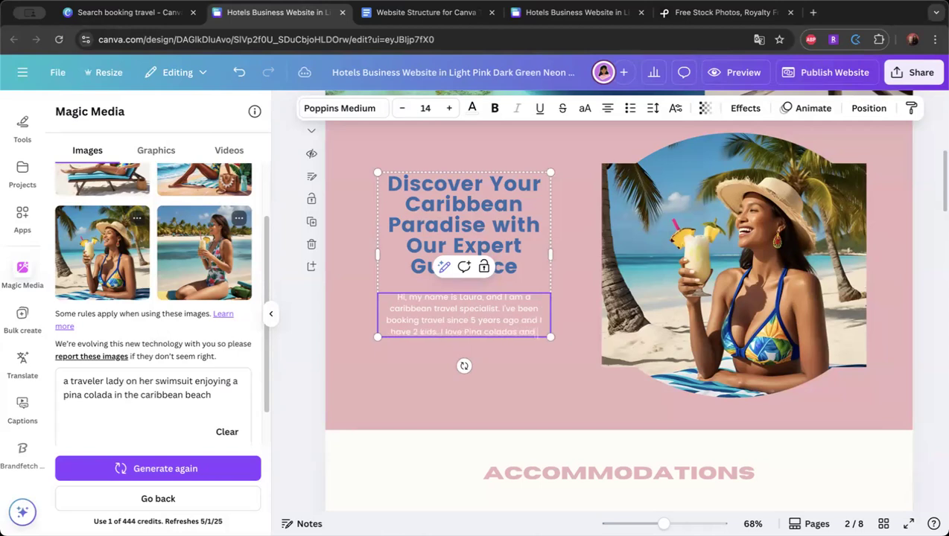
text(.)
text( enjoying)
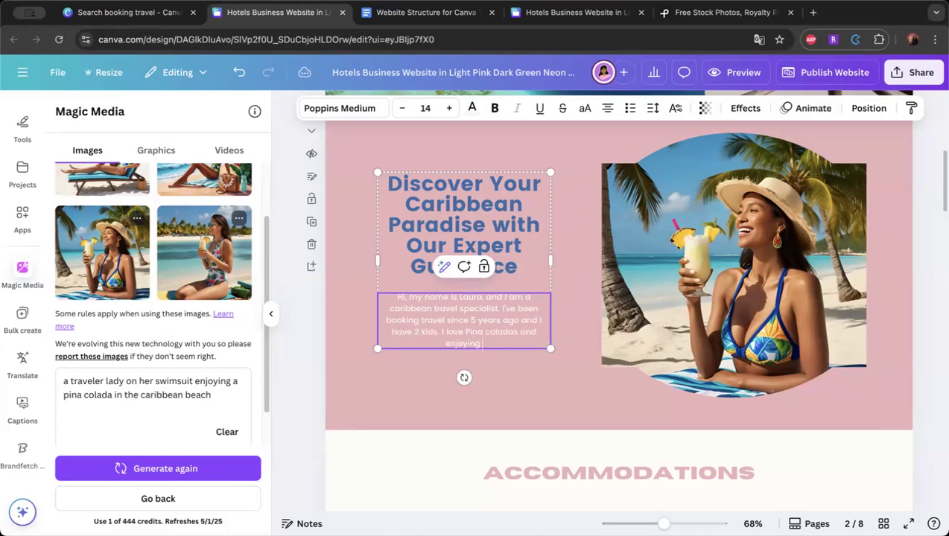
text( beach. let me help you create)
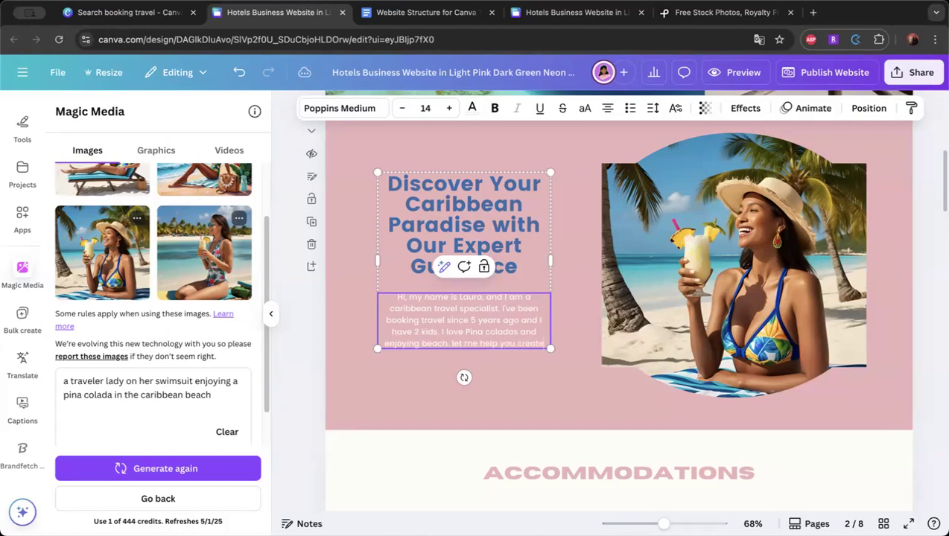
text( your best vacations)
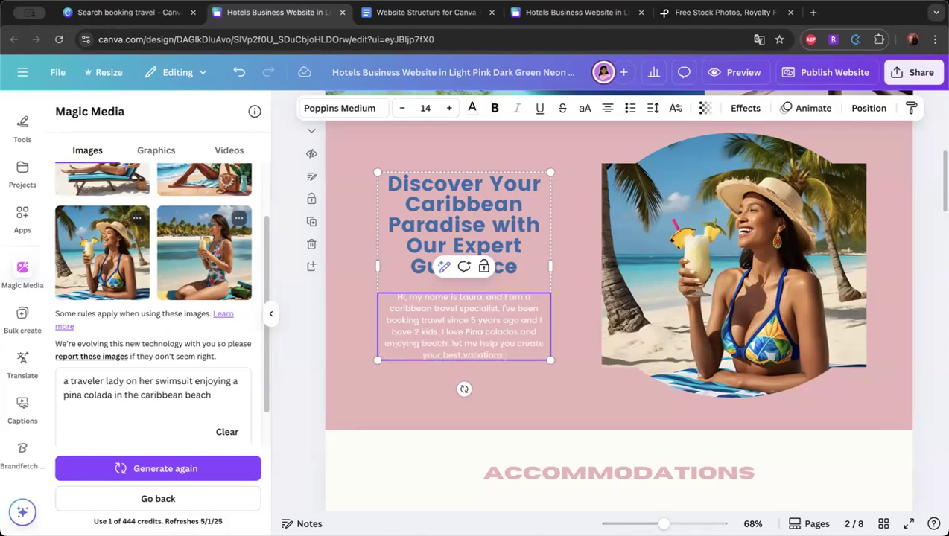
Change "best" to "dream" in the paragraph's last sentence and end it with "in the blue sea.".
double_click(444, 355)
text(dream)
click(528, 353)
text(in the blue sea.)
Select the whole introduction paragraph and generate an AI rewrite of it.
drag(396, 295, 549, 355)
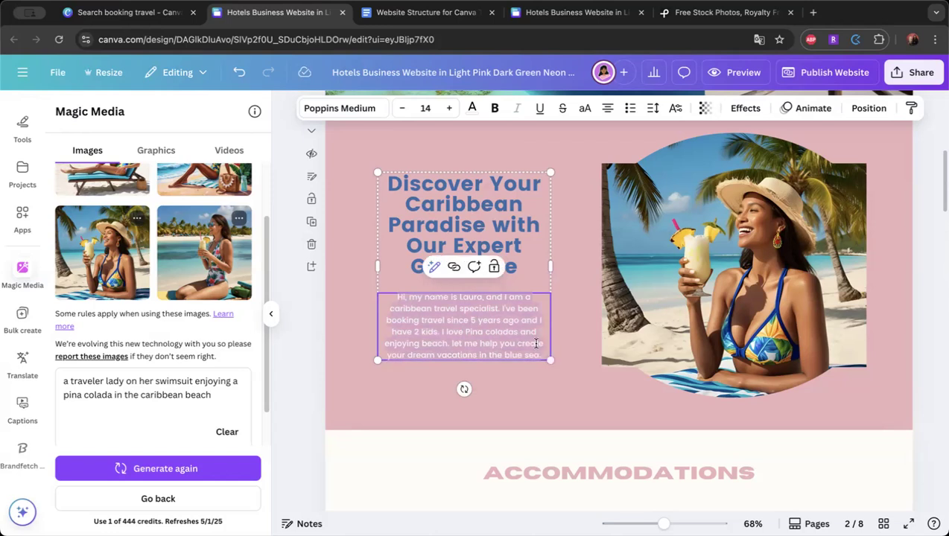
click(435, 268)
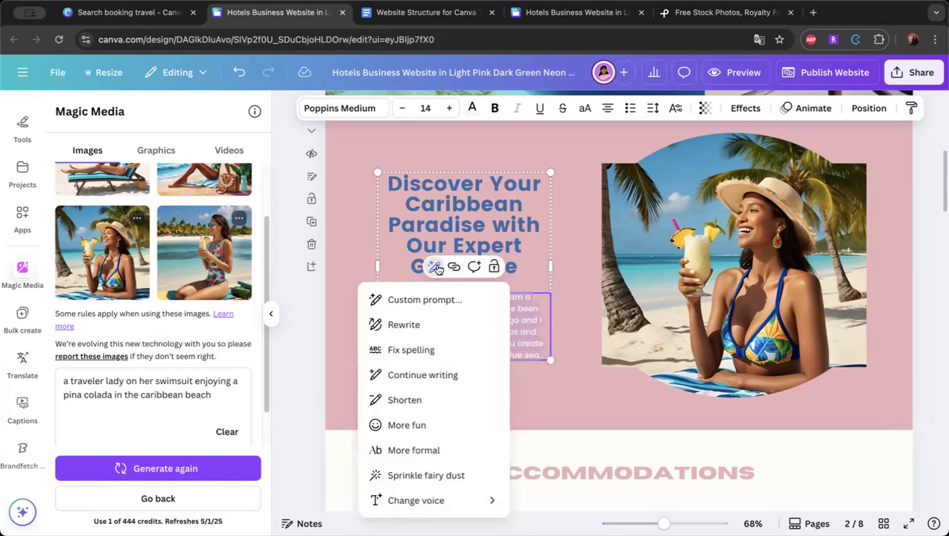
click(420, 329)
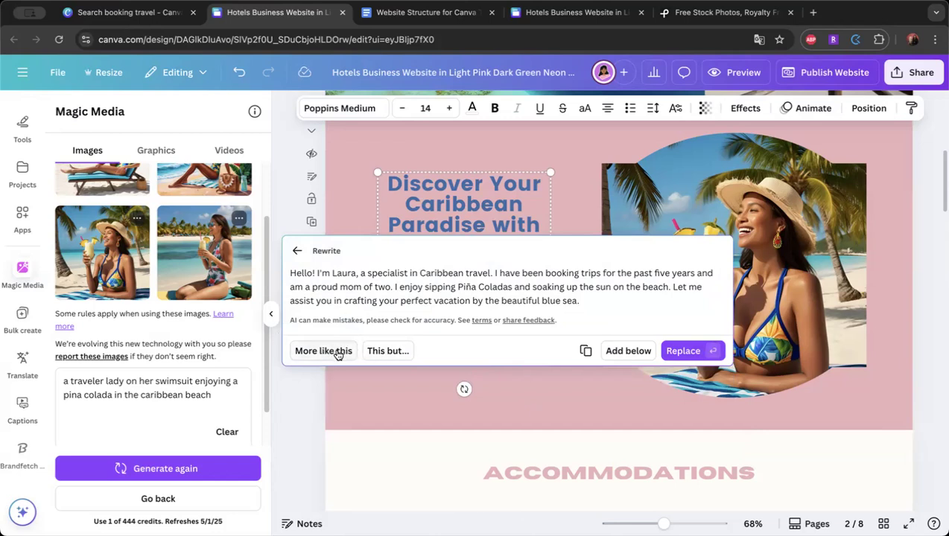
Refine the rewrite with the prompt "can you make it sound more personal and fun" and replace the paragraph with the result.
click(388, 354)
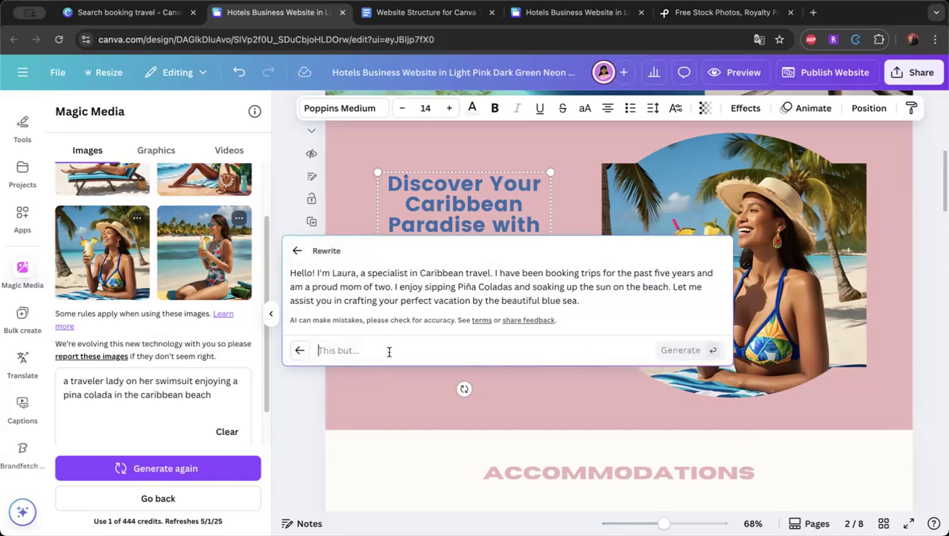
text(can)
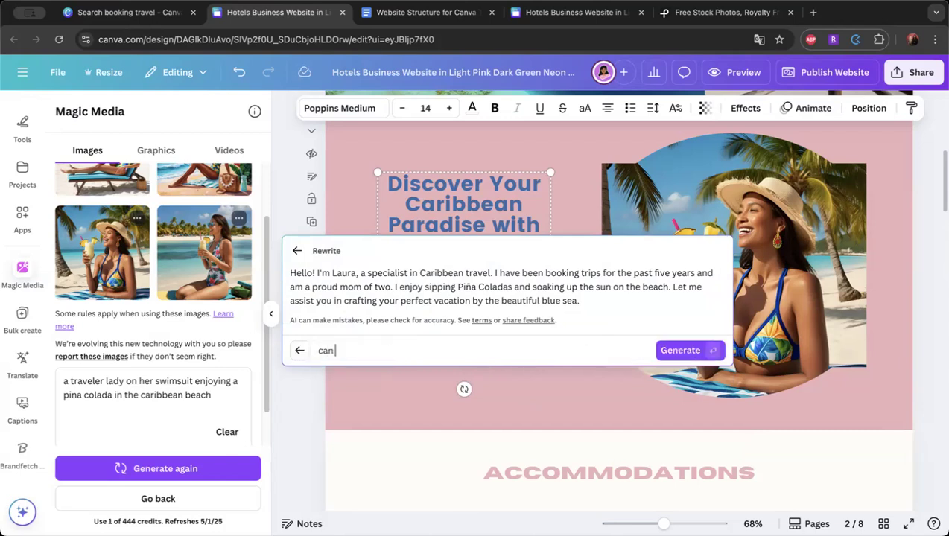
text( you make it sound more personal and fun)
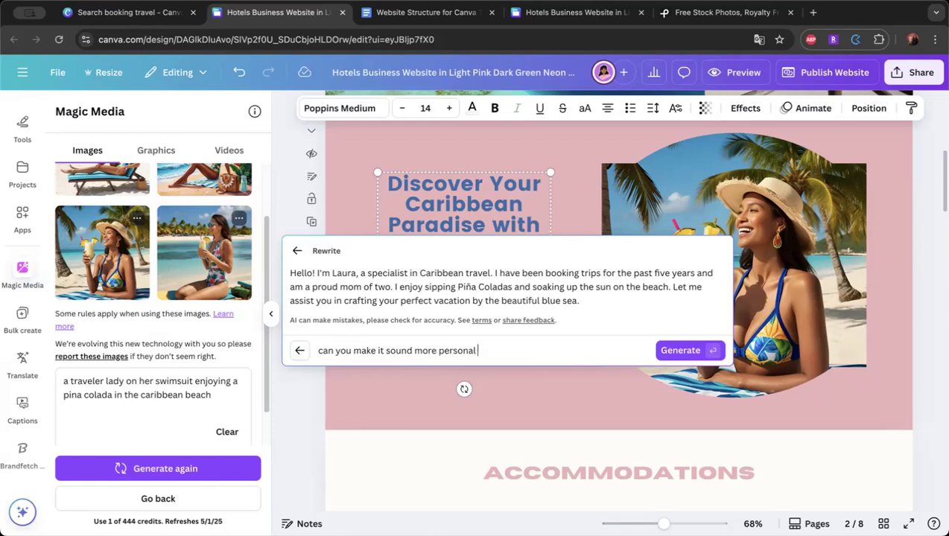
click(679, 350)
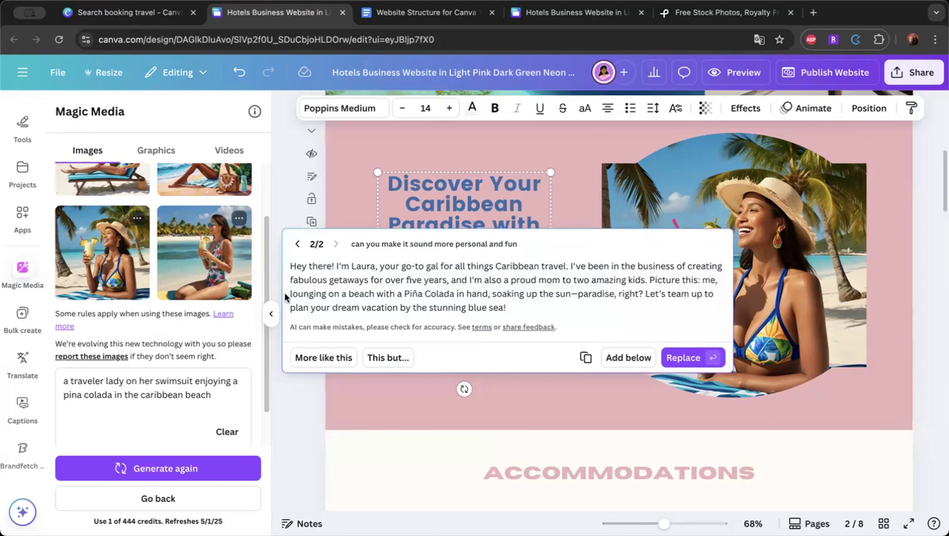
click(692, 358)
Move the grouped heading and paragraph slightly higher in the about section.
click(605, 307)
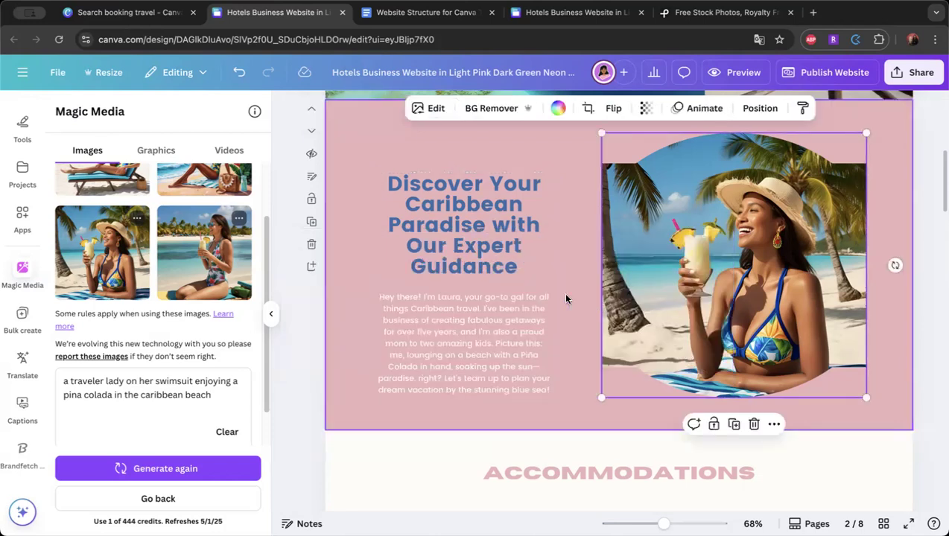
click(508, 331)
drag(509, 320, 509, 320)
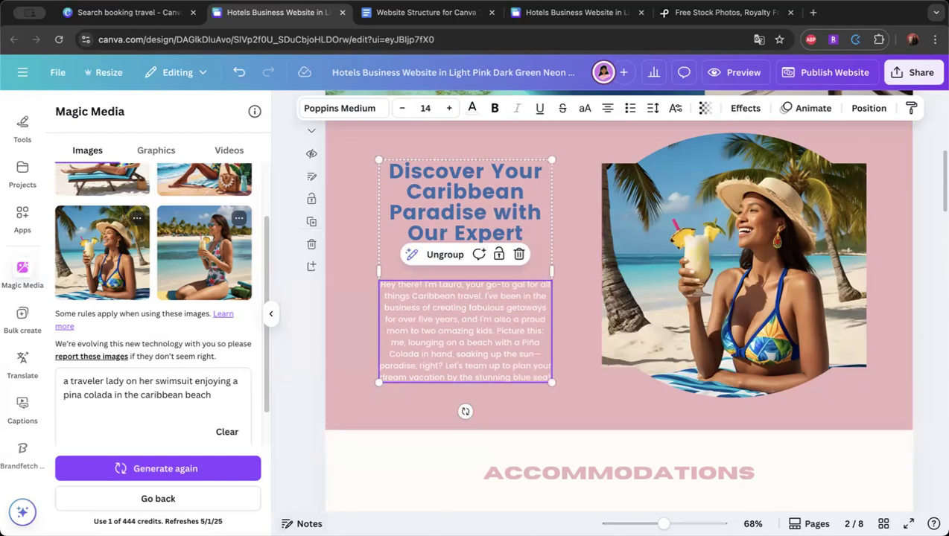
Open the about page's notes, and preview the website with the navigation menu included.
click(303, 523)
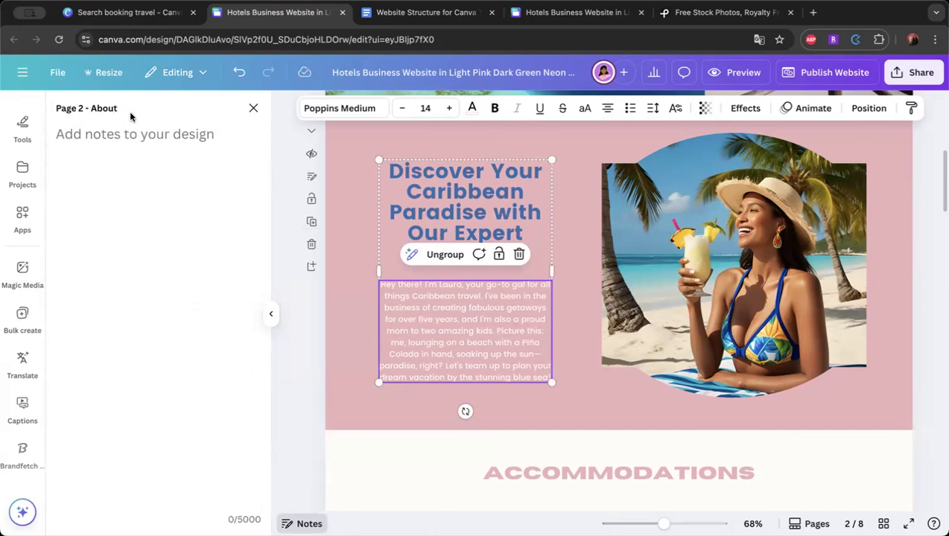
double_click(105, 107)
text(nbou)
click(736, 72)
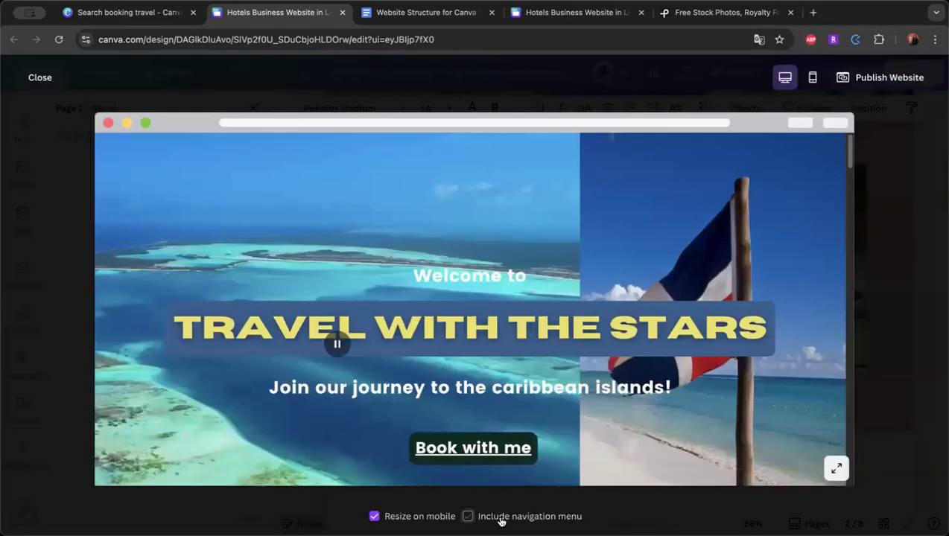
click(498, 517)
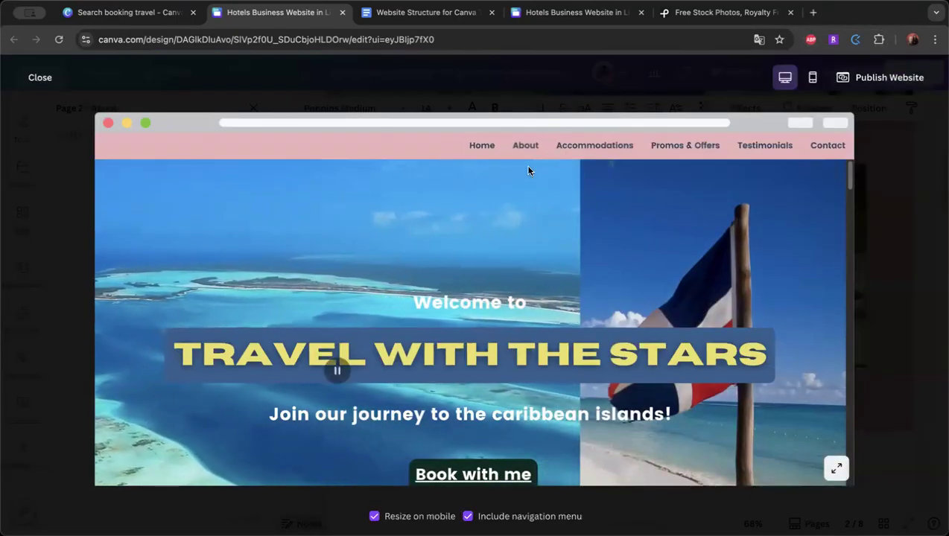
click(37, 78)
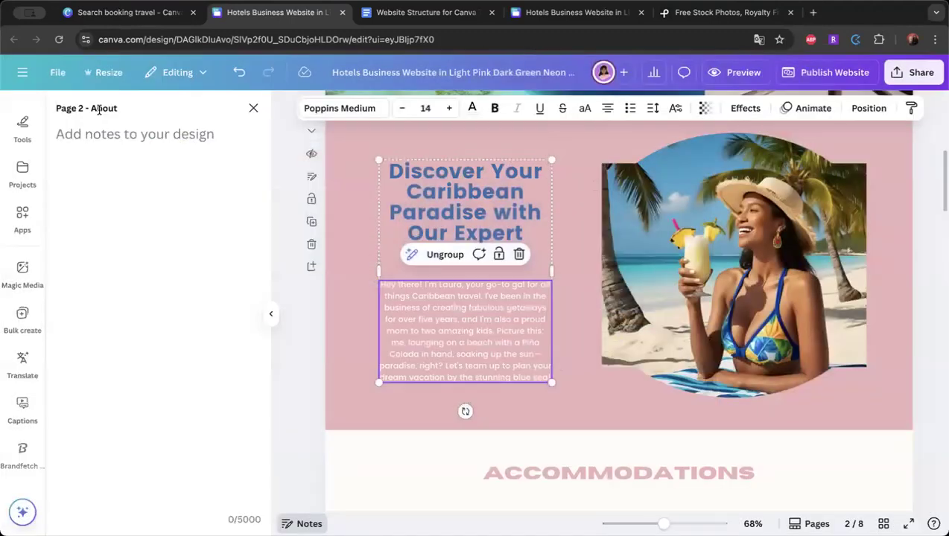
Rename page 2 as "Example" in its notes.
double_click(99, 109)
text(Example)
click(188, 215)
Preview the website and examine the navigation menu and the about section.
click(737, 73)
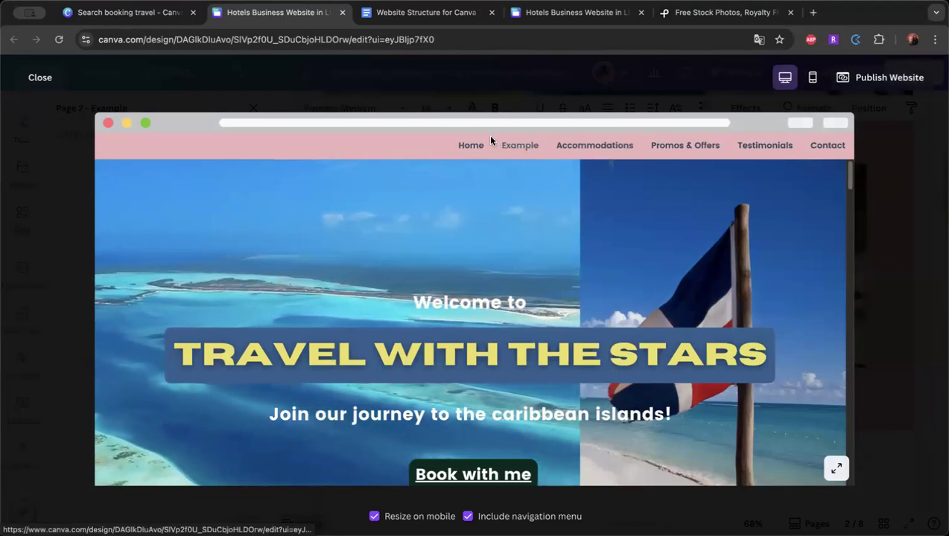
scroll(583, 343, down, 5)
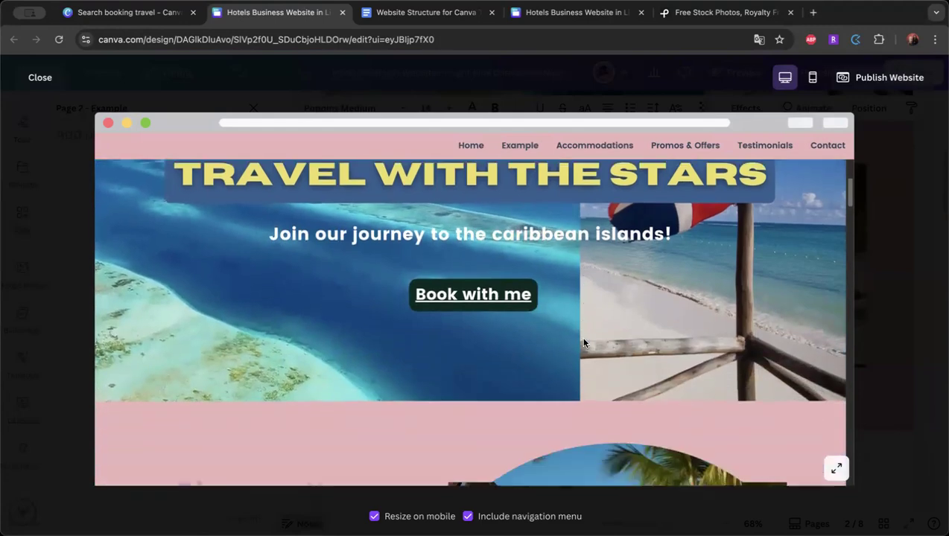
scroll(583, 343, down, 10)
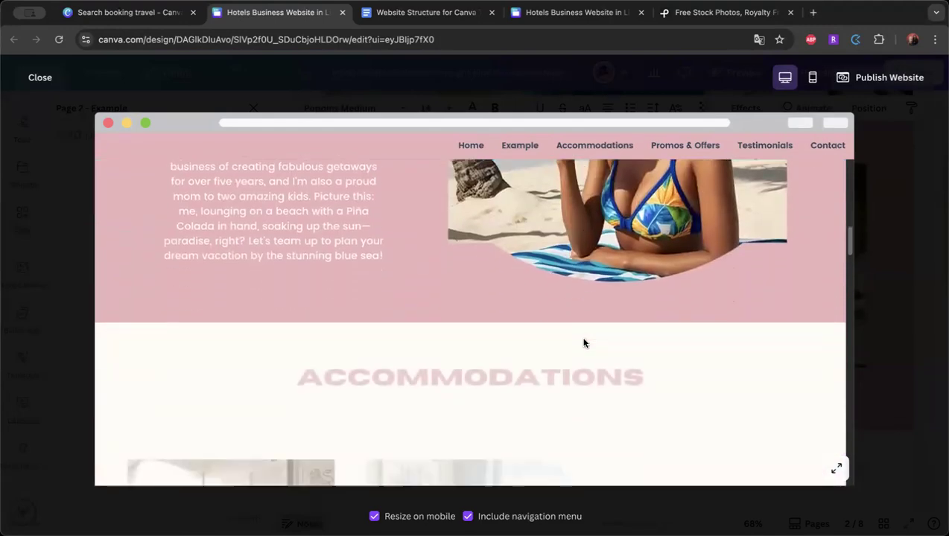
scroll(584, 342, up, 6)
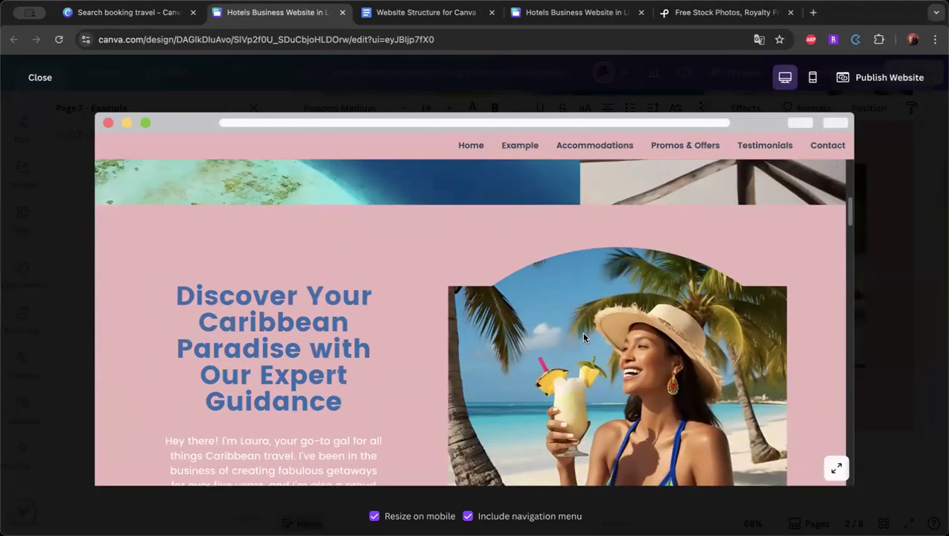
scroll(580, 331, up, 5)
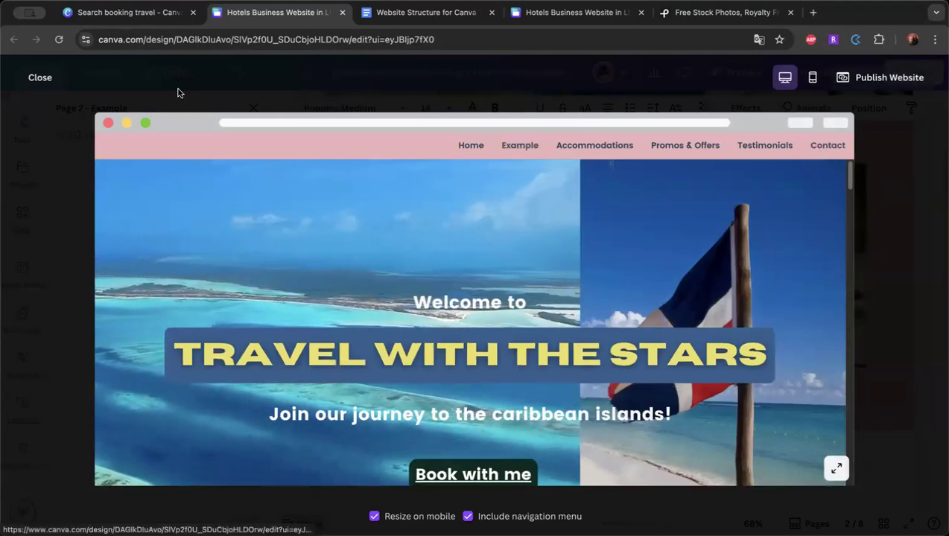
click(44, 77)
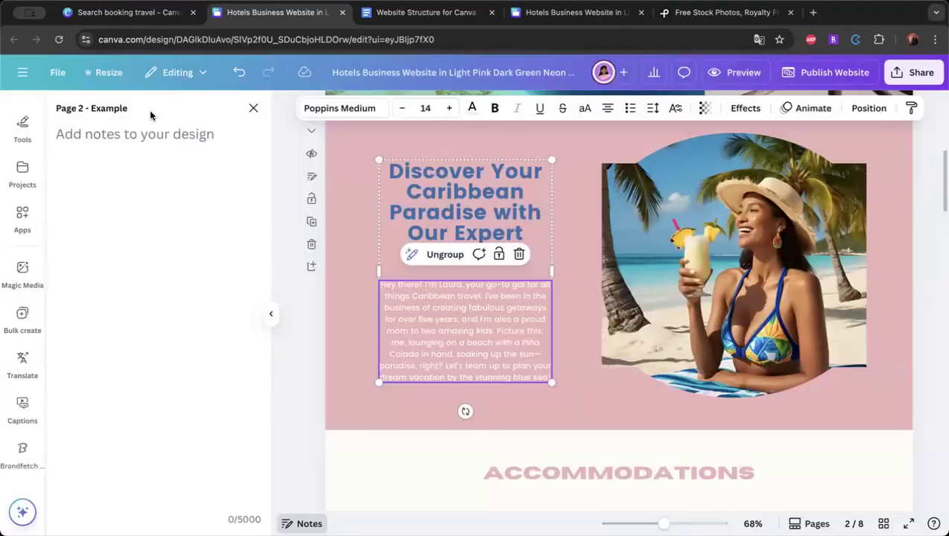
Restore page 2's title to "About" and close the notes.
double_click(125, 108)
text(About)
click(253, 108)
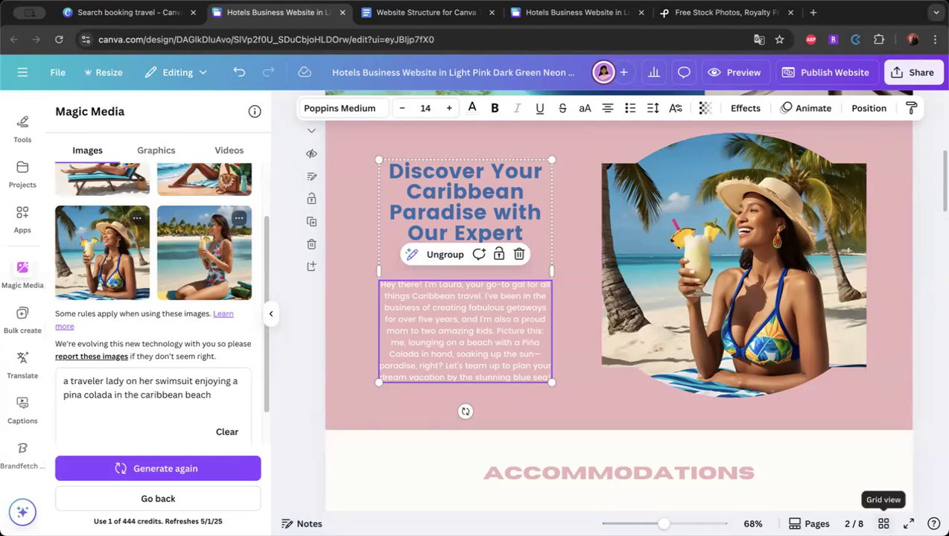
Show all pages in a grid and consult the website structure document for the accommodations page's new title.
click(884, 524)
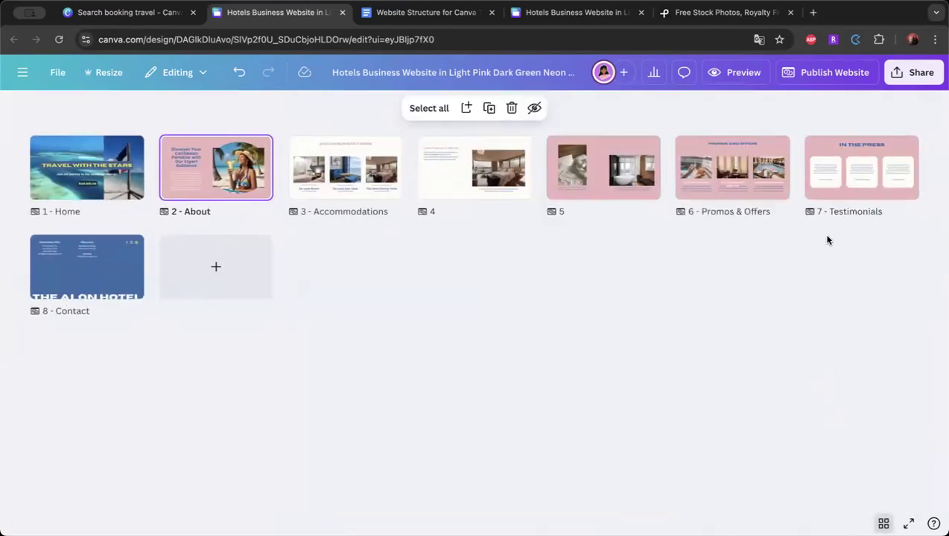
click(467, 294)
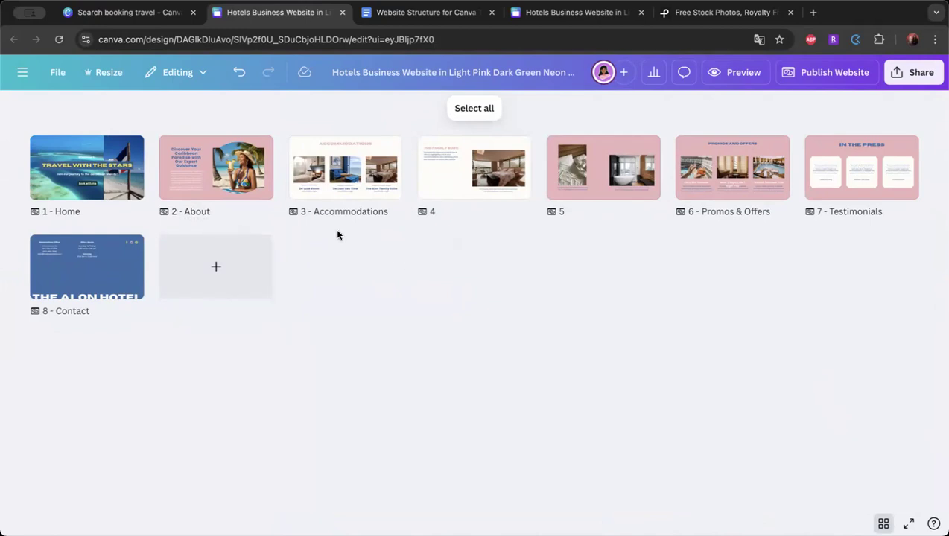
double_click(360, 211)
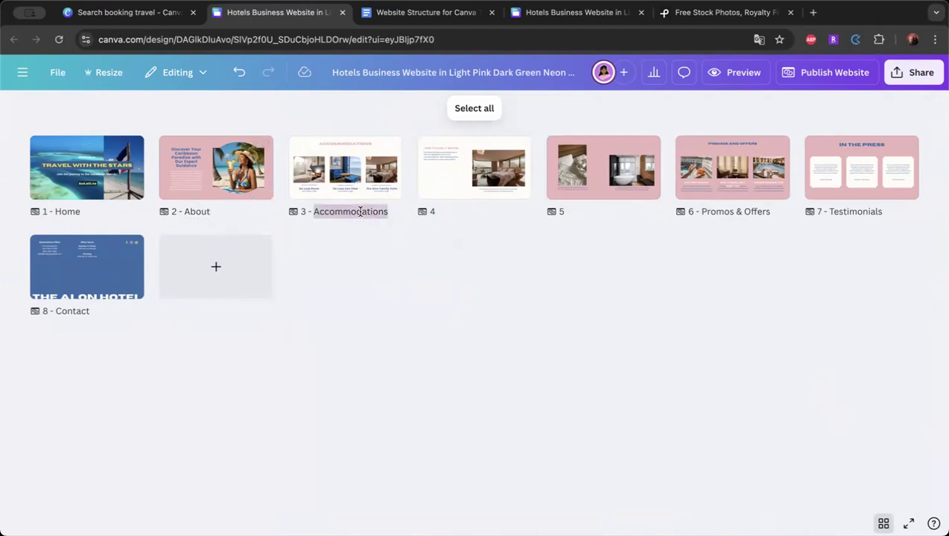
click(421, 14)
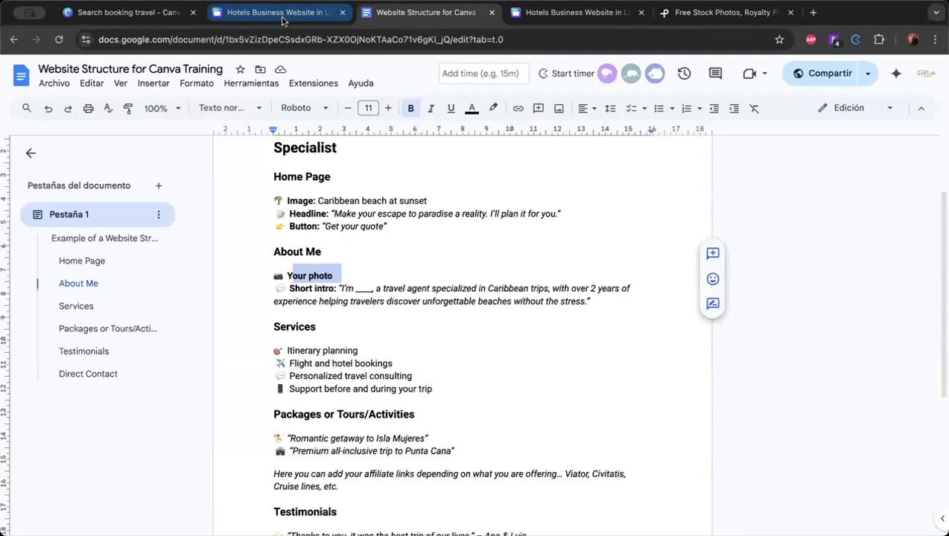
scroll(312, 259, down, 1)
click(280, 13)
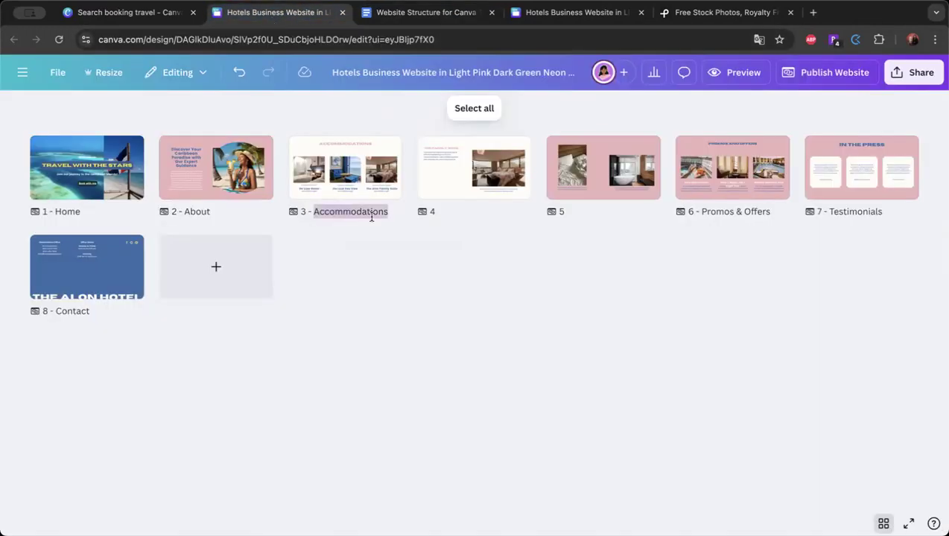
Rename the accommodations page as "What do we offer".
text(S)
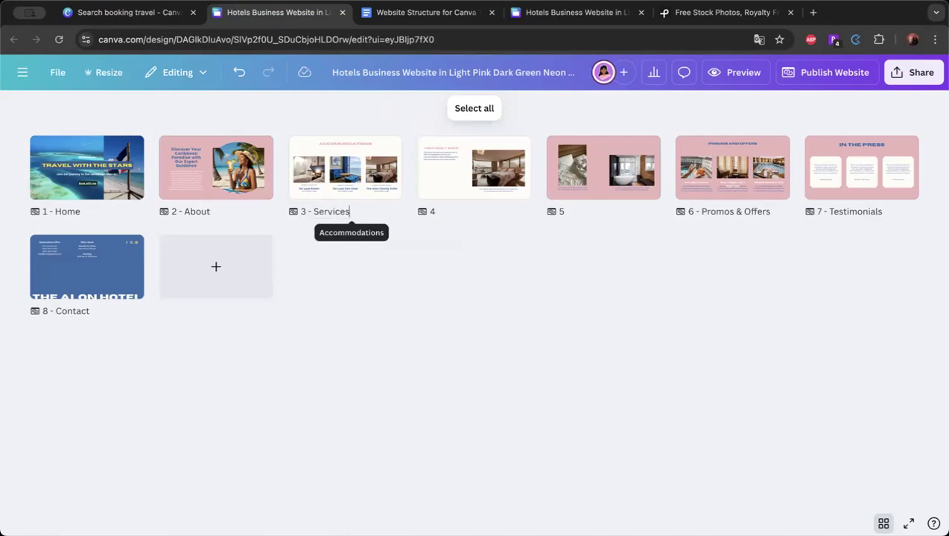
key(BackSpace)
text(What do we offer)
Title page 4 "Promotions" and check the packages section of the website structure document.
click(441, 212)
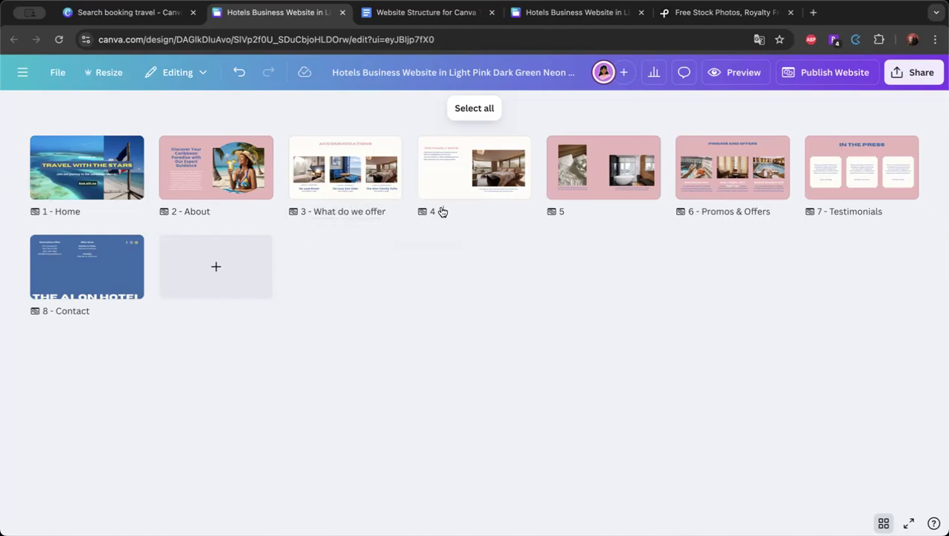
text(Pro)
click(408, 15)
scroll(446, 325, down, 5)
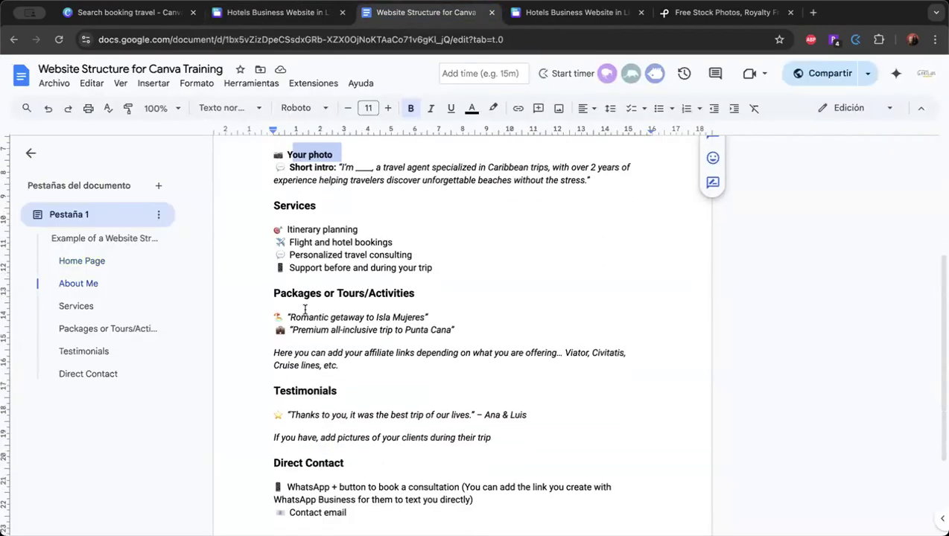
click(277, 13)
Leave page 5 untitled and rename page 4 as "Packages".
click(558, 212)
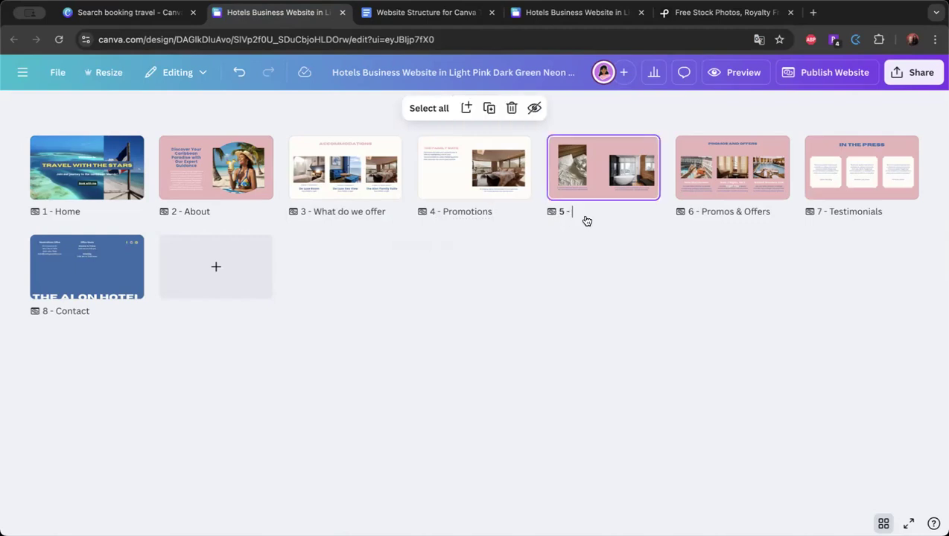
click(724, 207)
click(470, 213)
text(T)
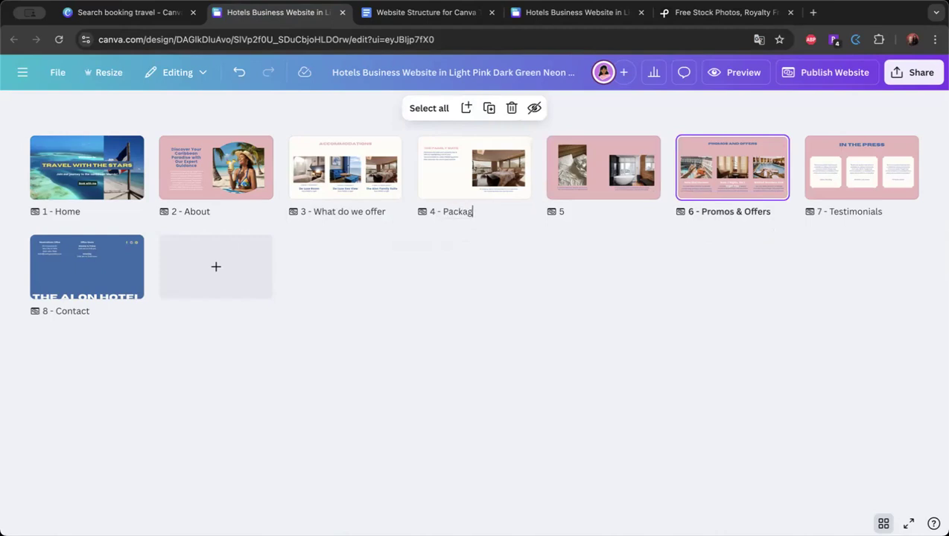
Check the testimonials section of the website structure document and rename page 7 as "Reviews".
click(416, 14)
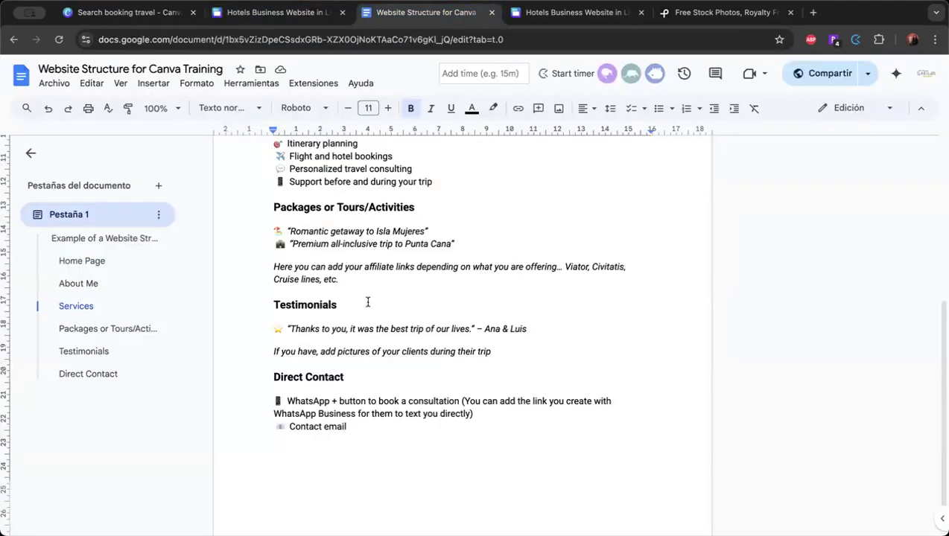
click(270, 15)
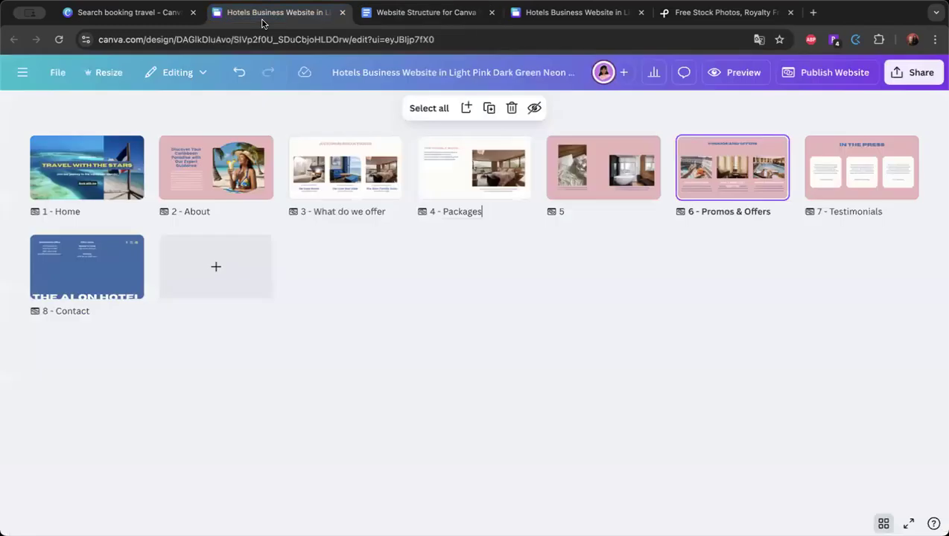
double_click(848, 211)
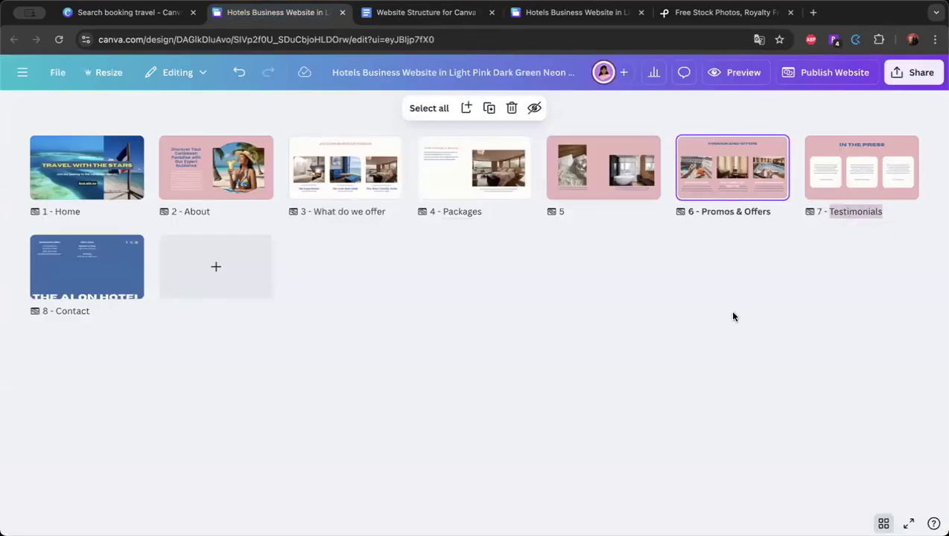
text(Reviews)
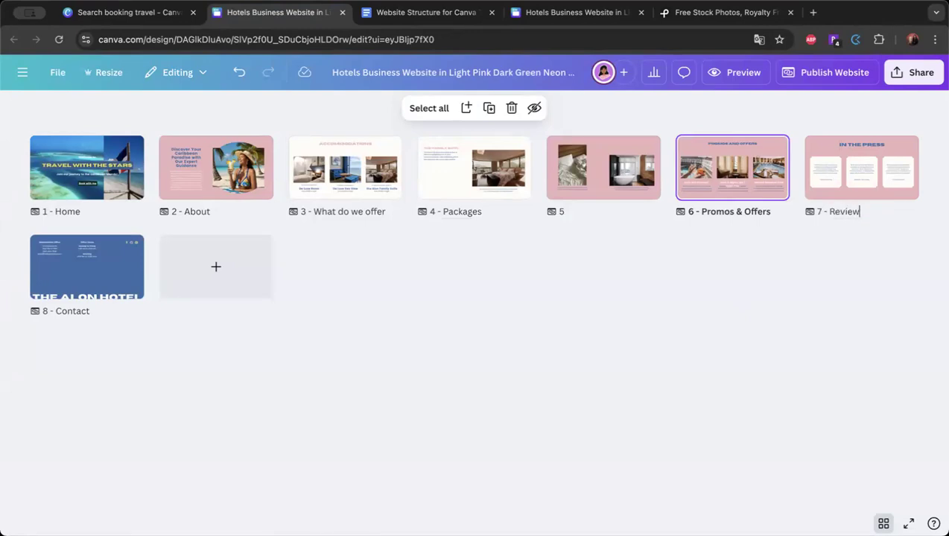
click(711, 340)
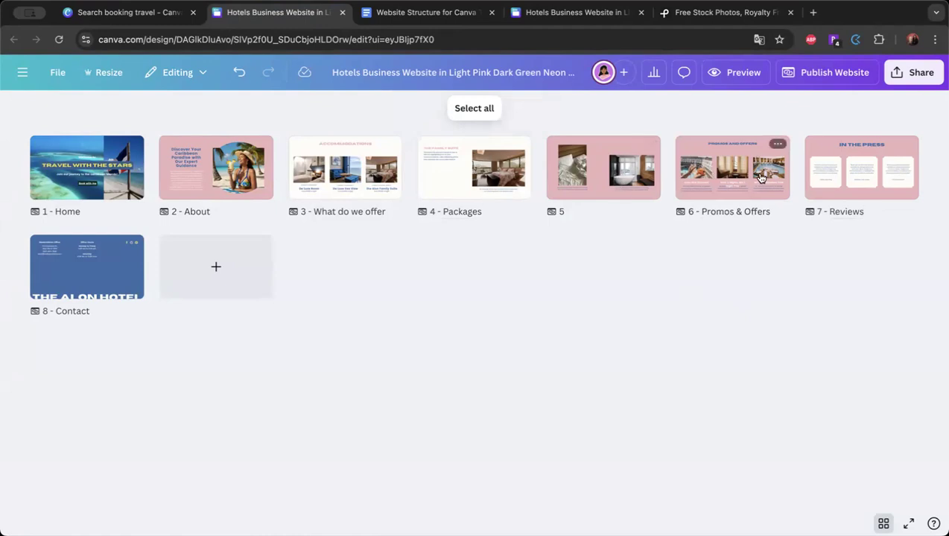
Move the Promos & Offers, Reviews and Contact pages ahead of the untitled page, and delete the untitled page.
drag(691, 182, 596, 175)
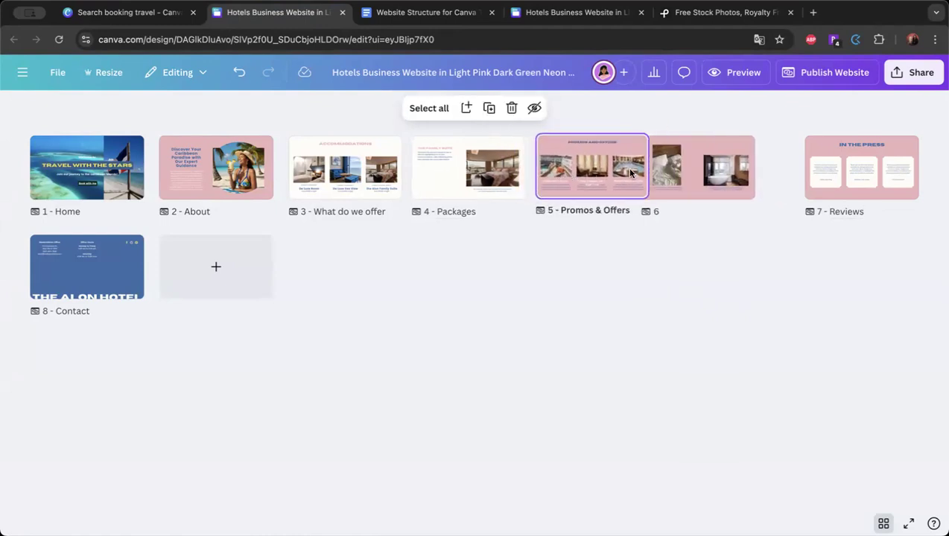
drag(883, 195, 681, 178)
drag(58, 283, 786, 191)
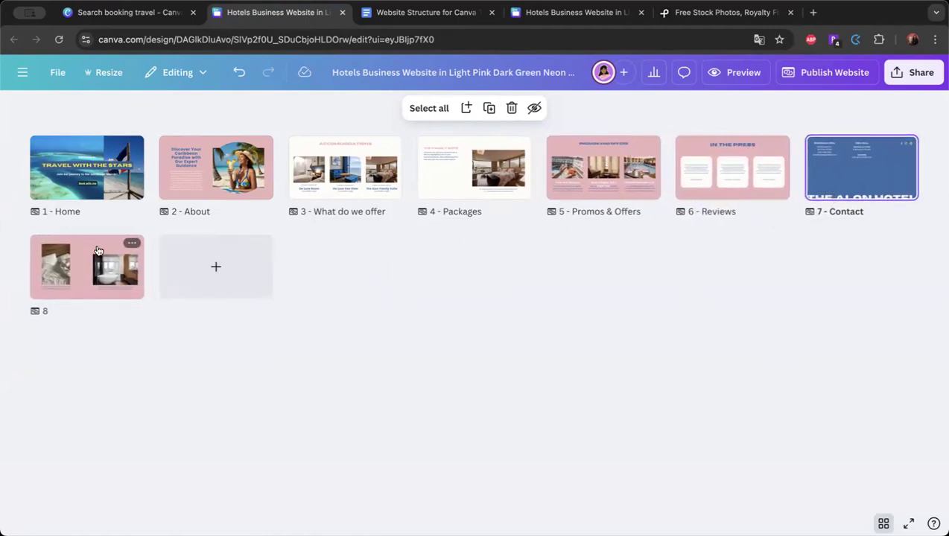
click(132, 245)
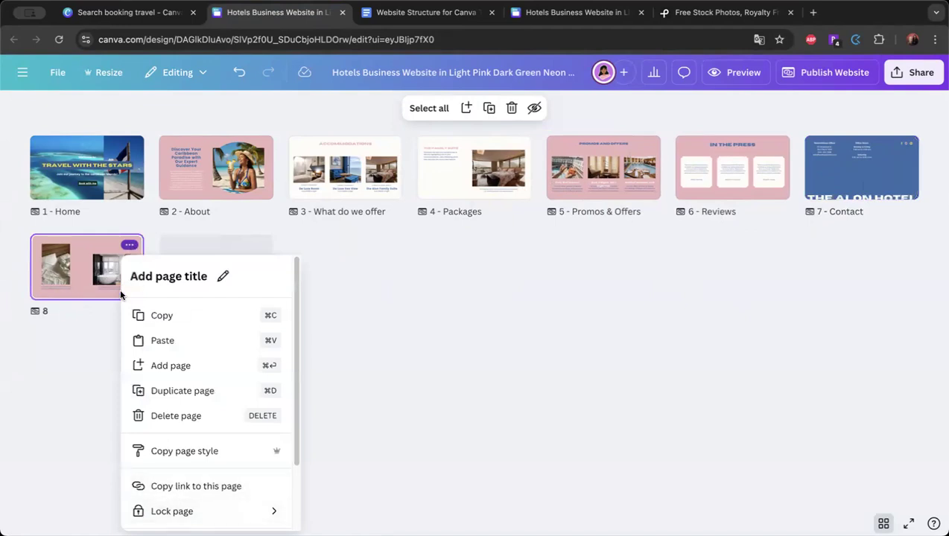
click(190, 416)
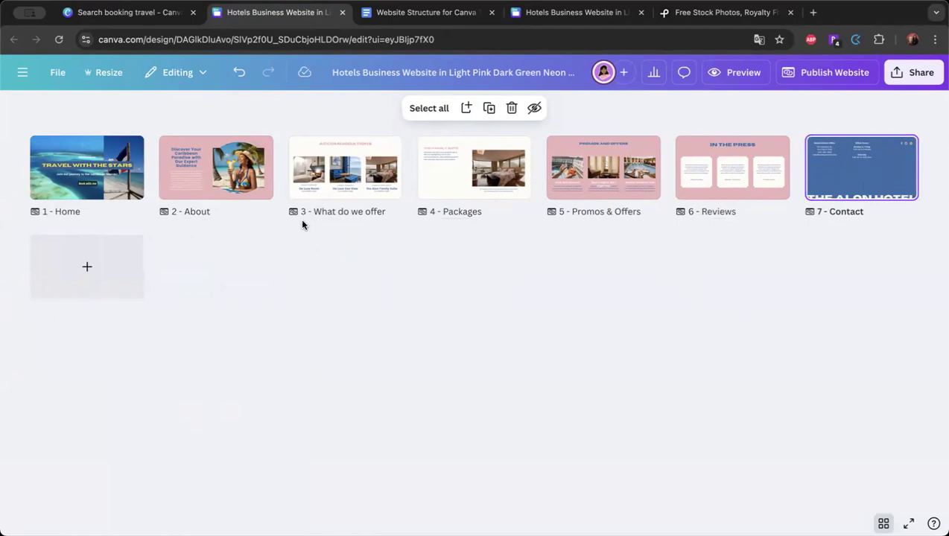
Rename page 3 as "What we offer".
click(343, 211)
key(Delete)
key(Delete)
key(Delete)
click(377, 268)
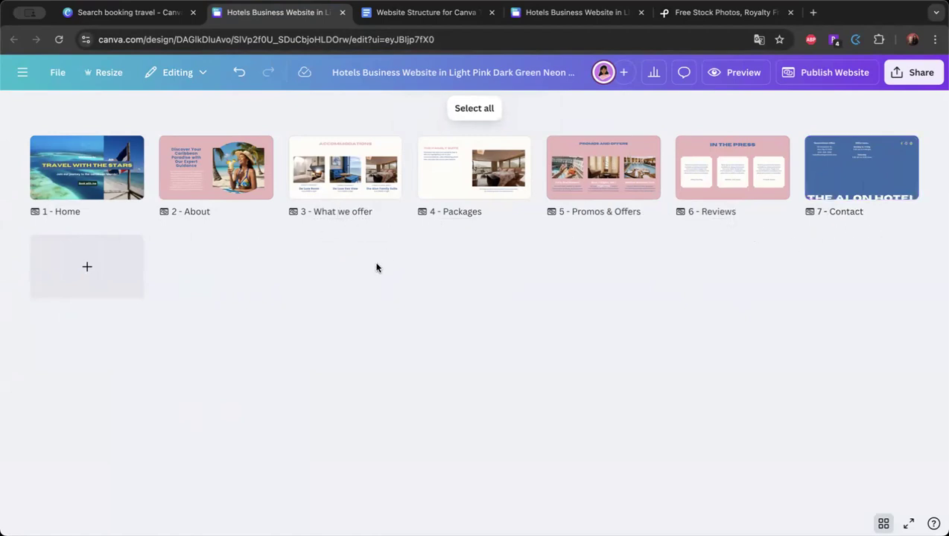
Return to the page editor and replace the "Accommodations" heading on page 3 with "WHAT WE OFFER".
click(242, 175)
double_click(243, 175)
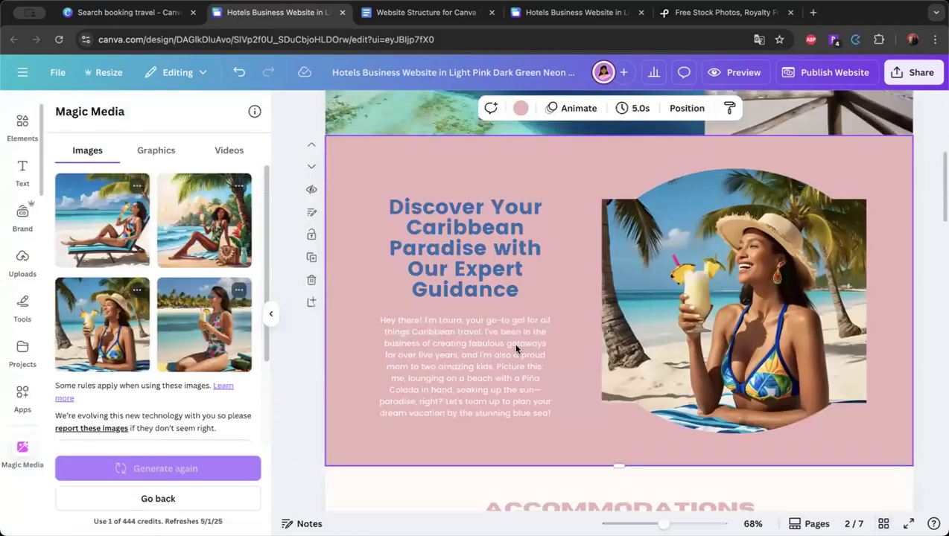
scroll(663, 378, down, 1)
scroll(660, 373, down, 5)
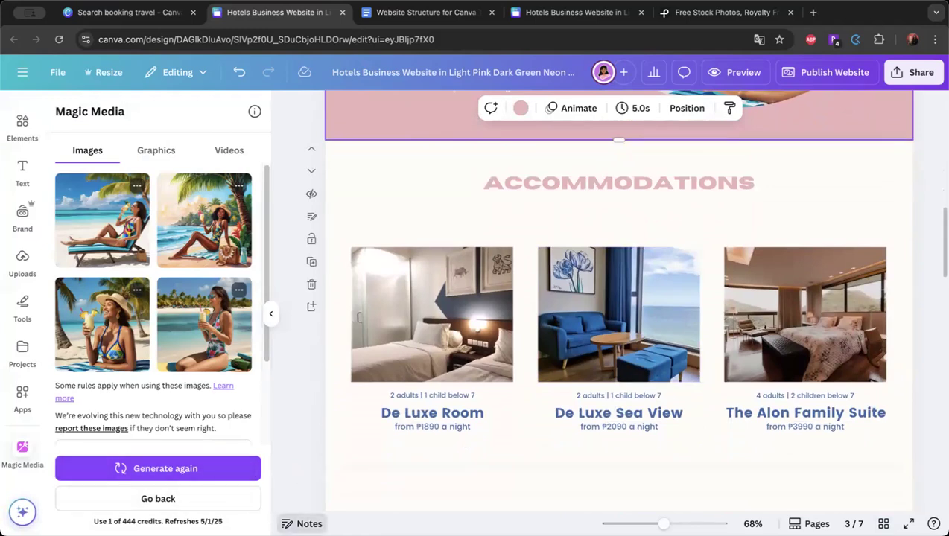
click(301, 524)
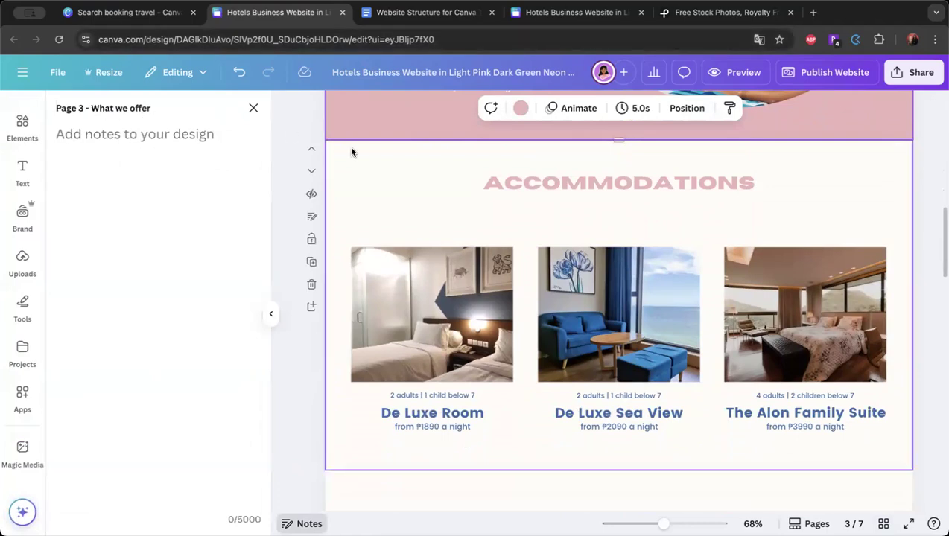
double_click(560, 184)
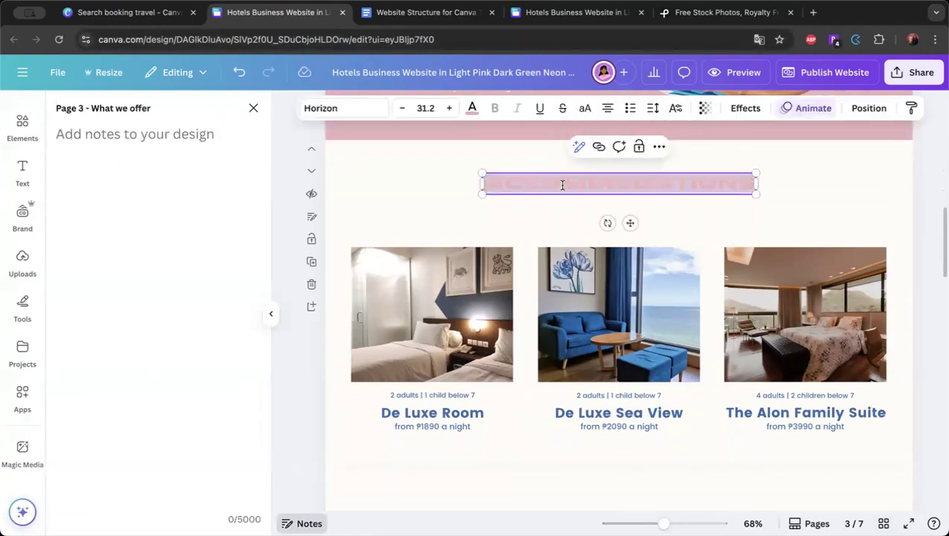
text(WHAT WE OFFER)
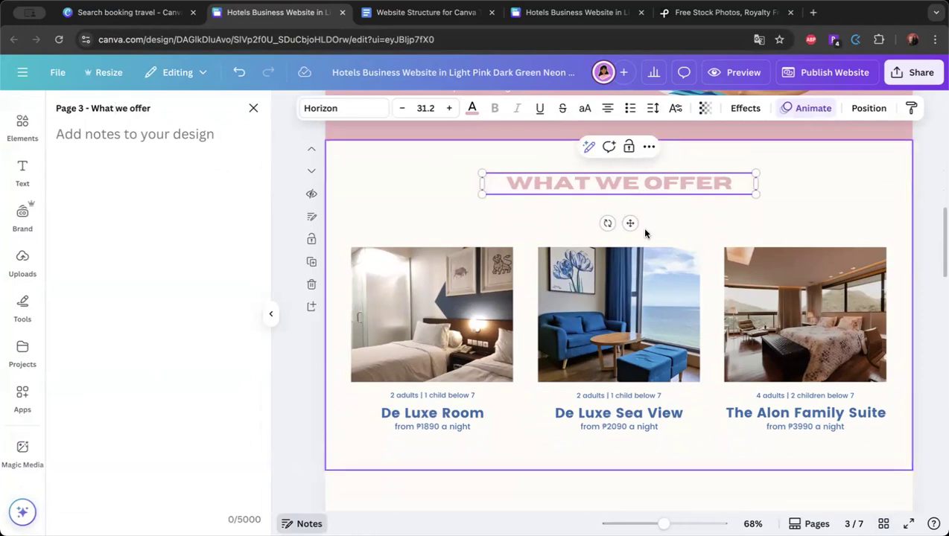
Change the heading of page 3 to "OUR DESTINATIONS".
click(459, 264)
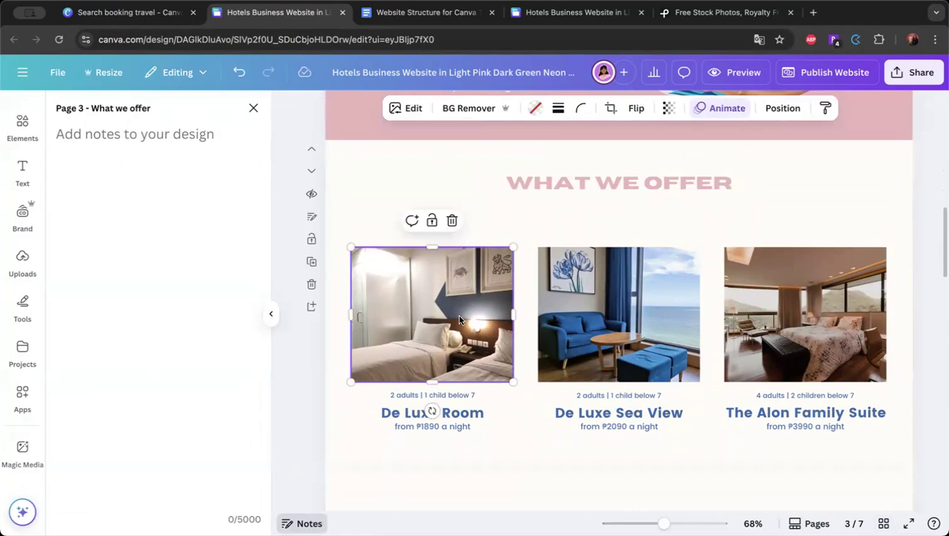
double_click(603, 182)
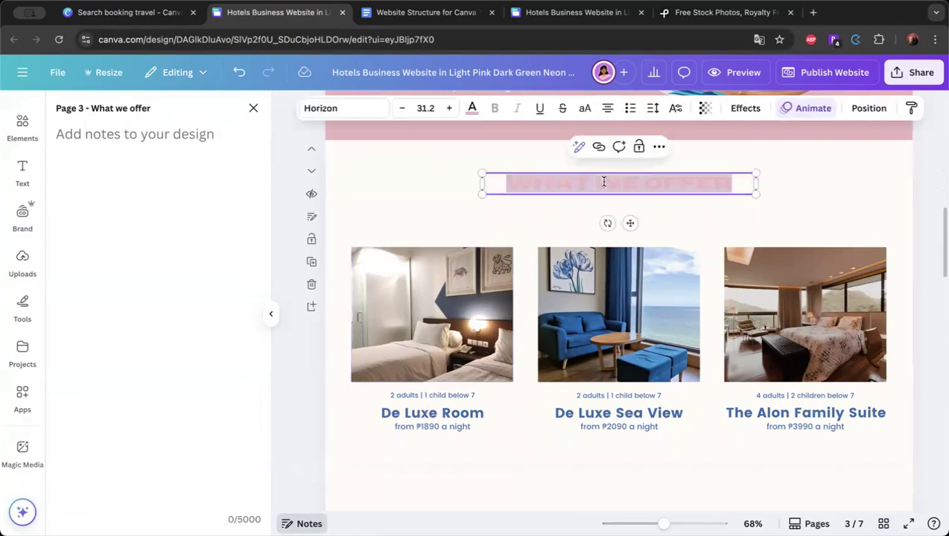
text(OUR DESTINA)
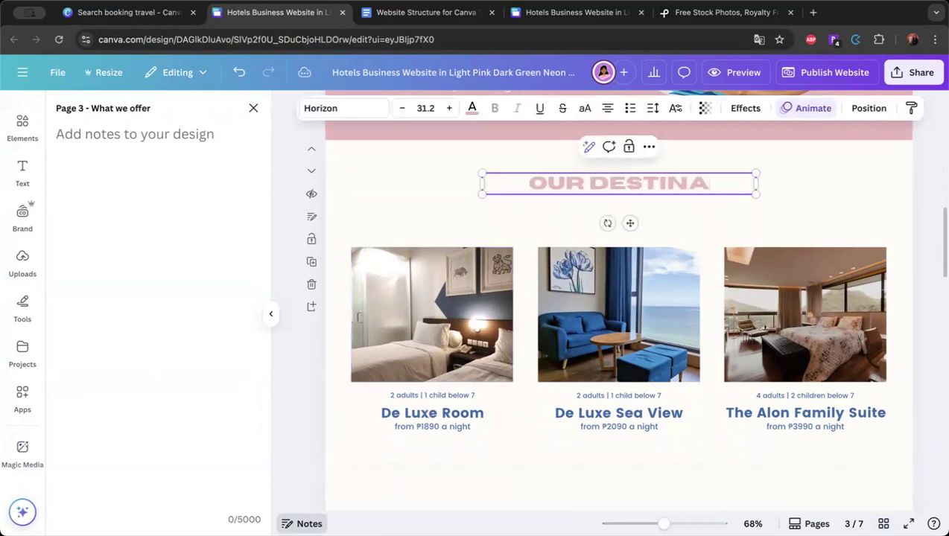
text(TIONS)
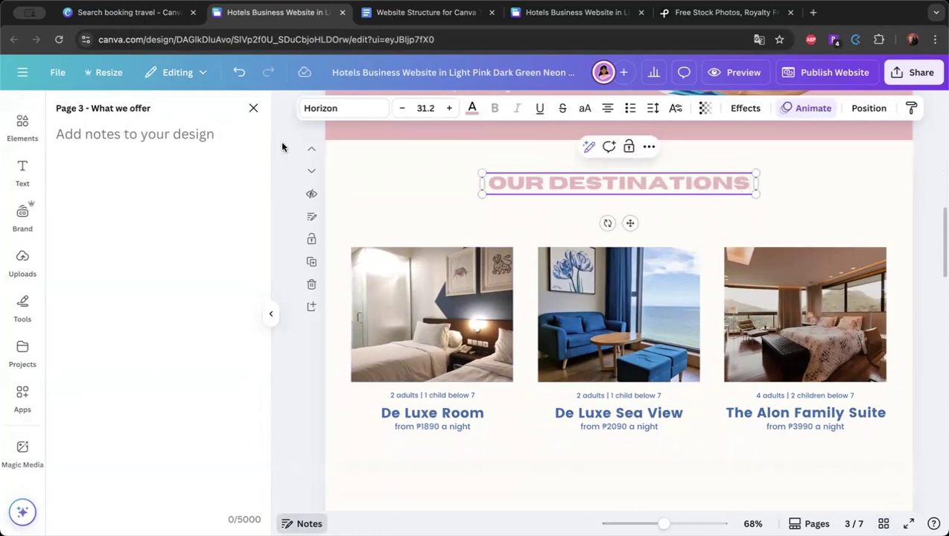
click(286, 158)
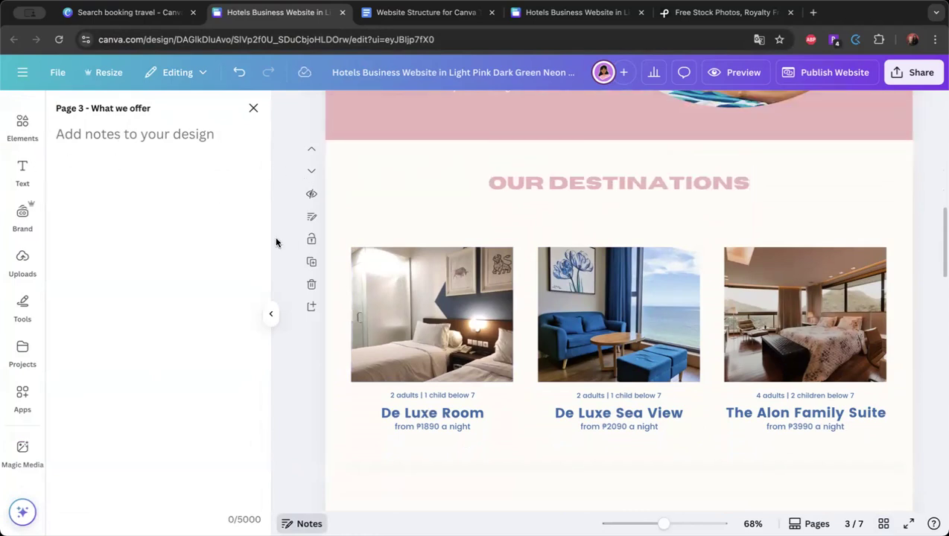
Search the elements library for "cancun".
click(23, 137)
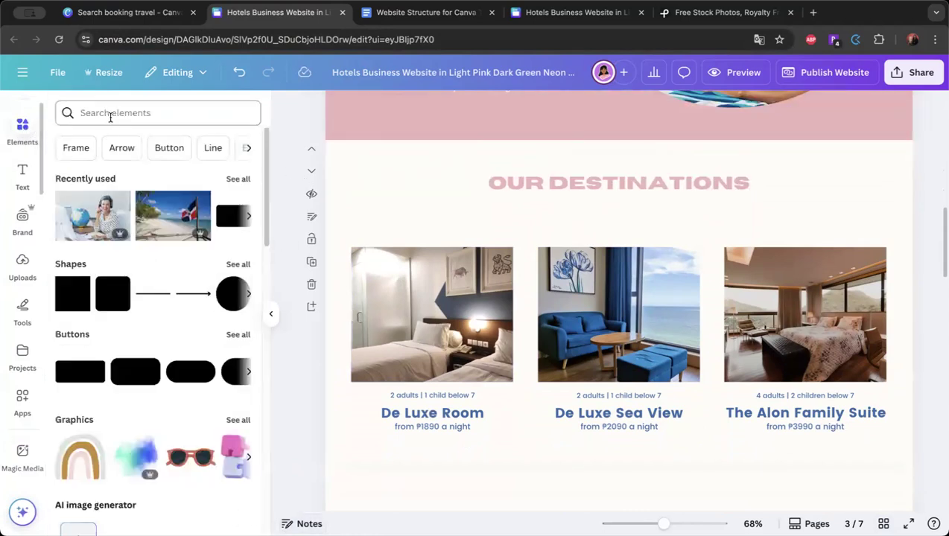
click(110, 115)
text(ca)
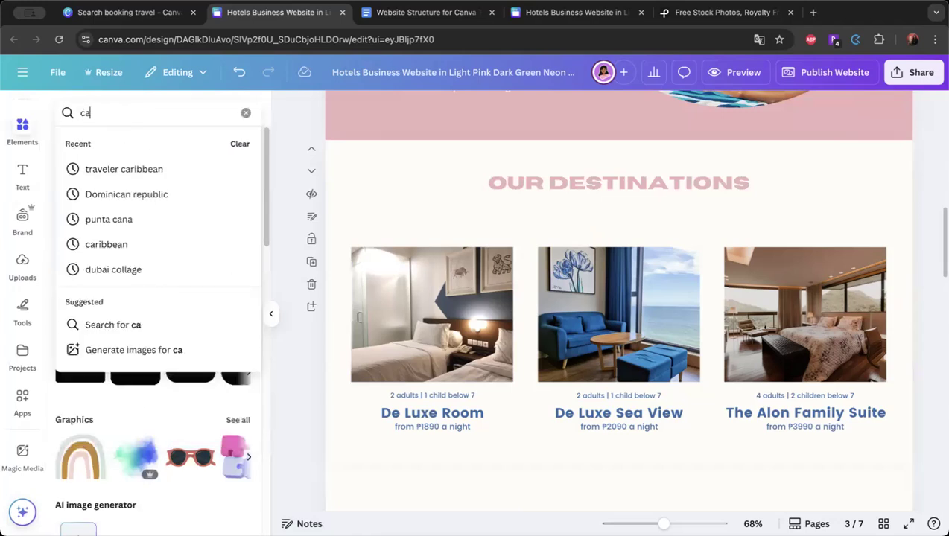
text(ncun)
key(Return)
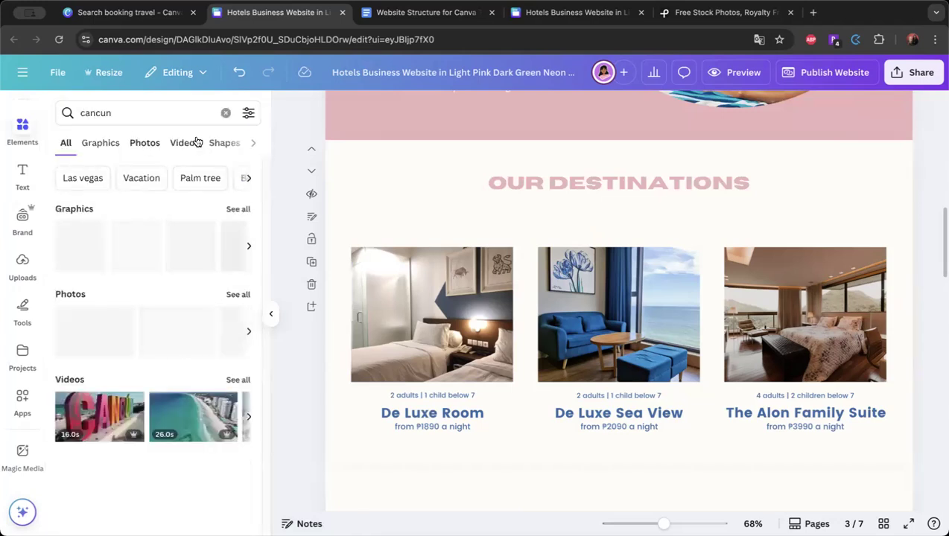
Replace the elements search term with "Dominican republic".
click(120, 111)
drag(118, 112, 70, 108)
key(BackSpace)
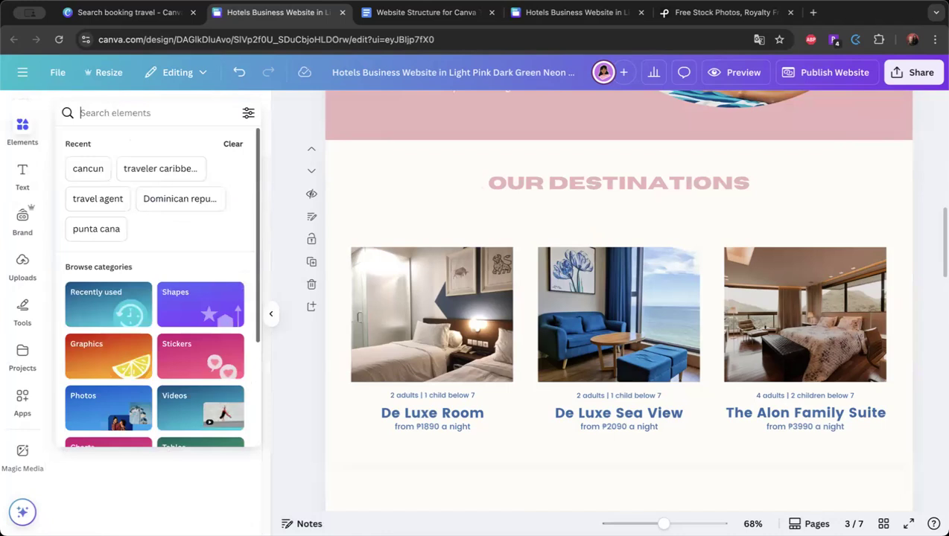
text(punta)
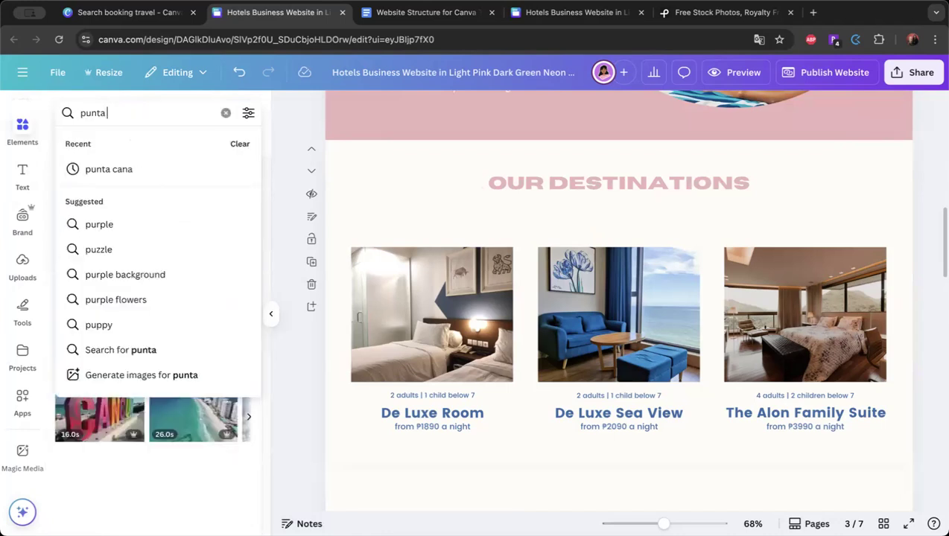
key(BackSpace)
key(BackSpace)
key(BackSpace)
key(BackSpace)
key(BackSpace)
text(dom)
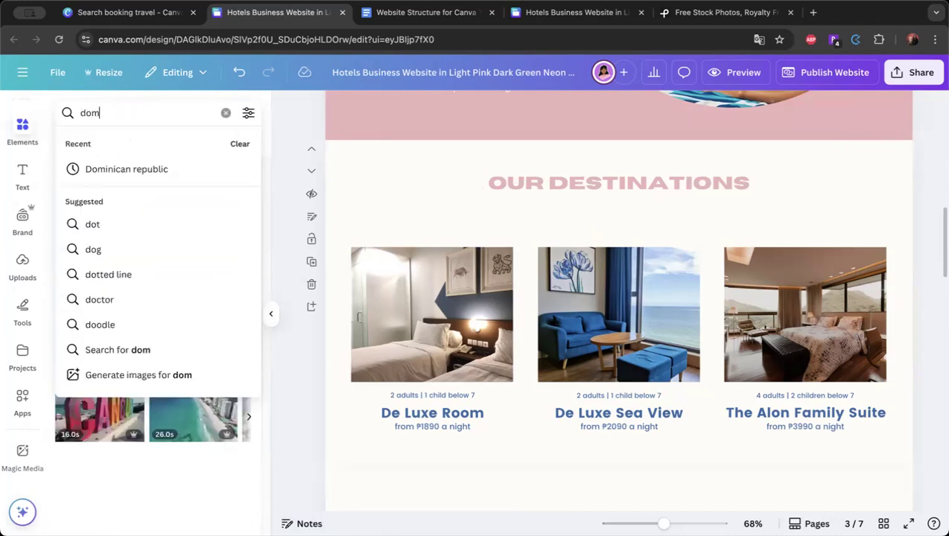
click(115, 177)
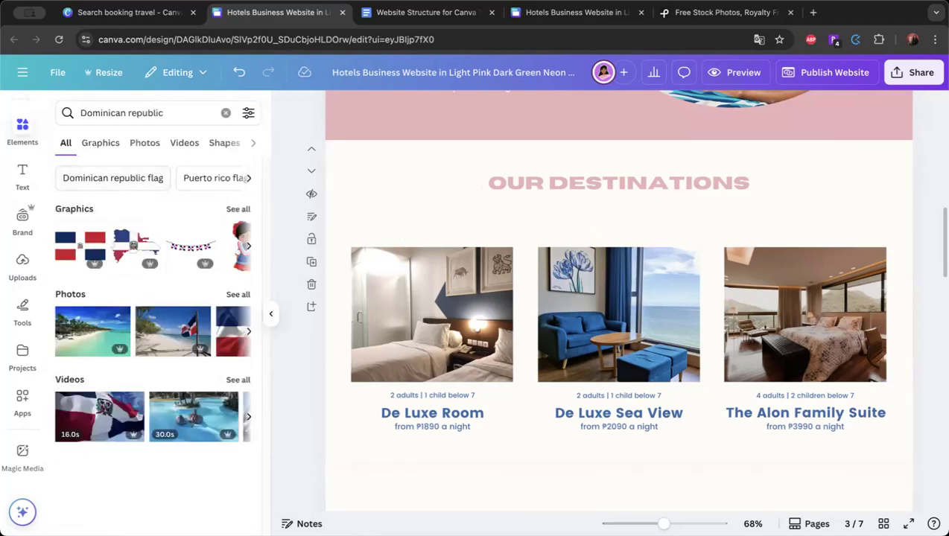
Look through the Dominican Republic graphics and photos for a suitable destination image.
click(95, 145)
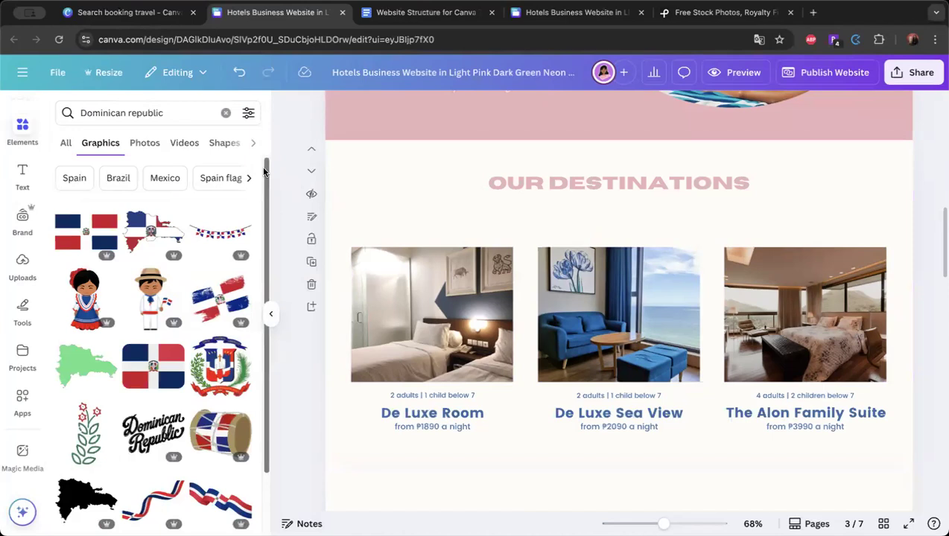
click(146, 143)
drag(265, 173, 267, 312)
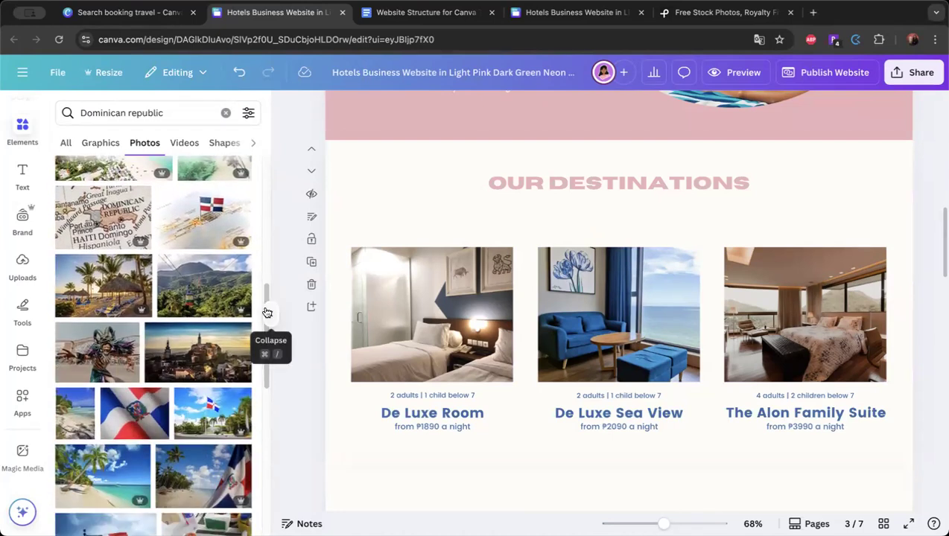
scroll(170, 279, down, 2)
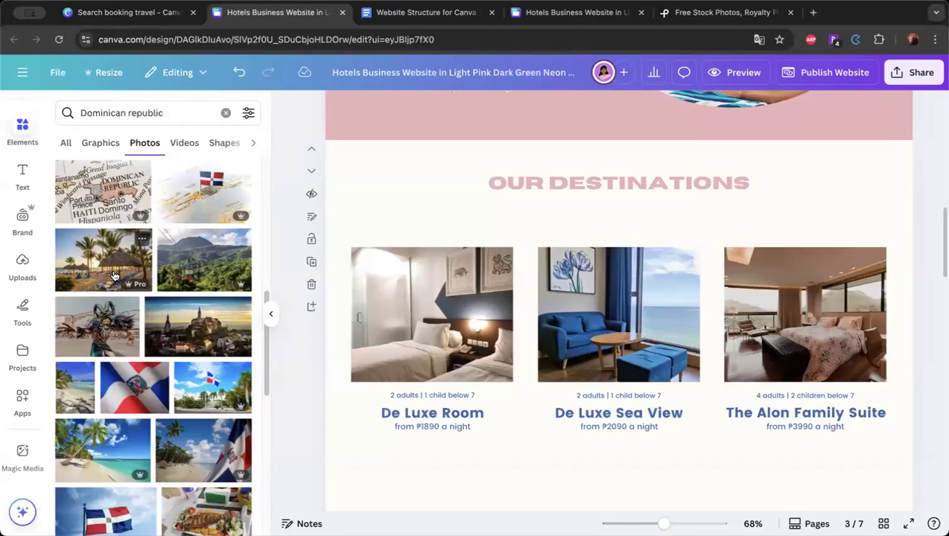
drag(266, 350, 247, 171)
Search the photos for "jamaica" and replace the De Luxe Room image with the turquoise rocky cliff photo.
triple_click(127, 102)
text(jamaica)
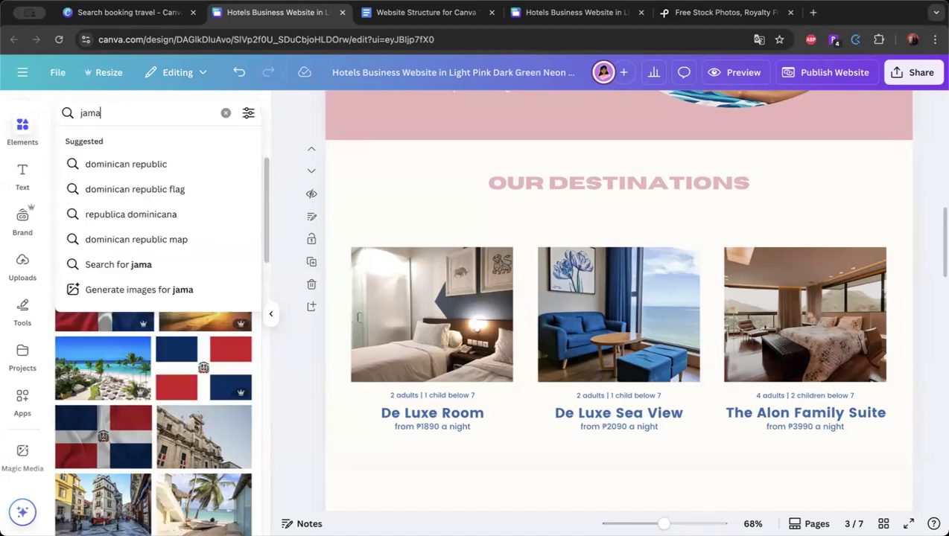
key(Return)
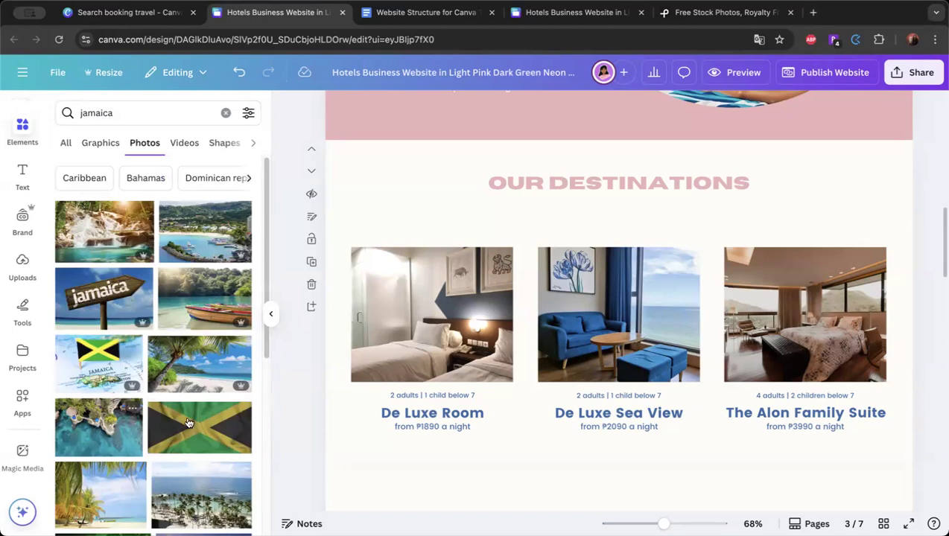
click(110, 440)
drag(583, 289, 431, 309)
Search the photos for "aruba" and replace the De Luxe Sea View image with the colorful gabled buildings photo.
click(127, 113)
double_click(113, 113)
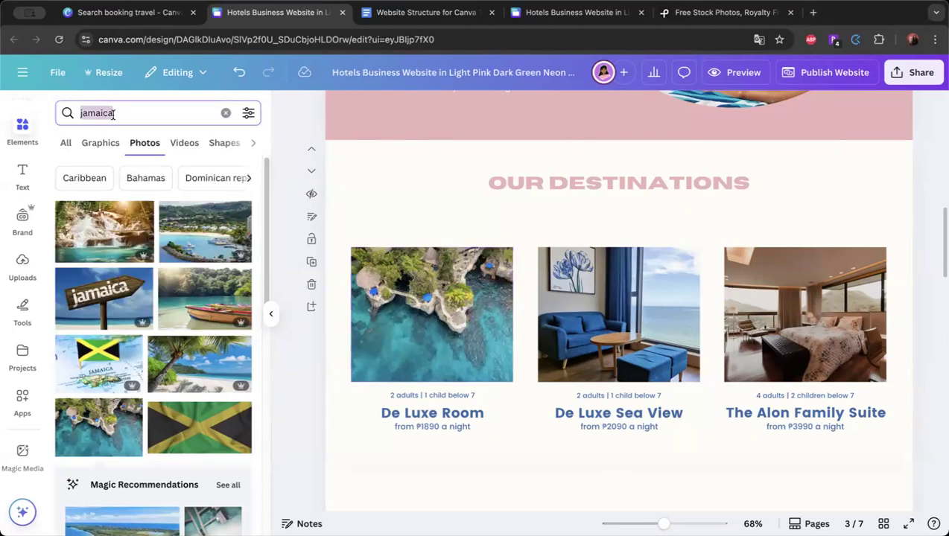
text(aruba)
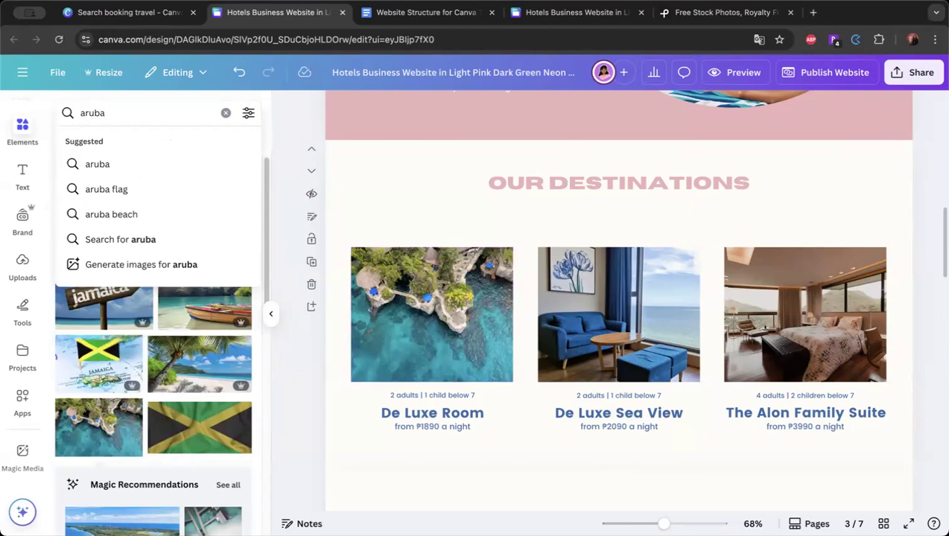
key(Return)
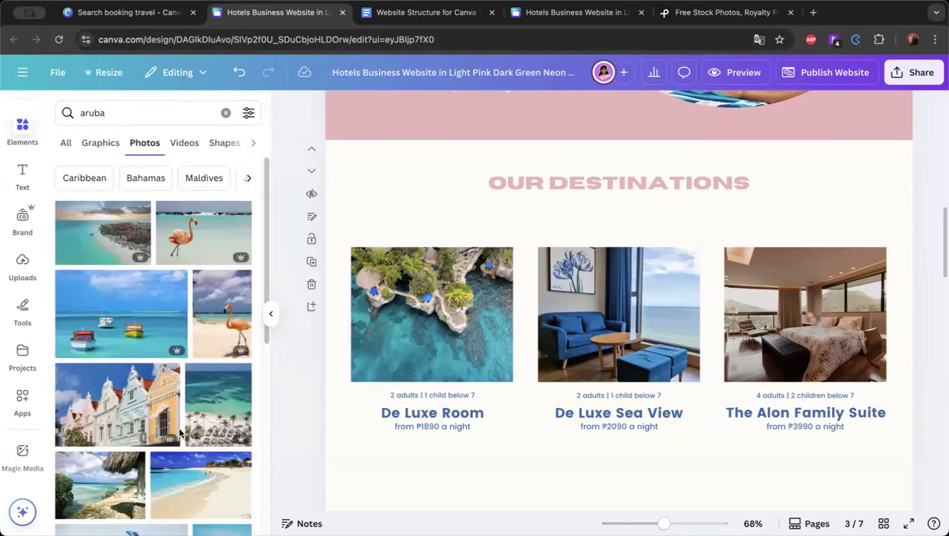
drag(123, 406, 588, 350)
Search the photos for "curacao" and replace the Alon Family Suite image with the photo of wooden chairs on a beach.
click(115, 115)
text(curacao)
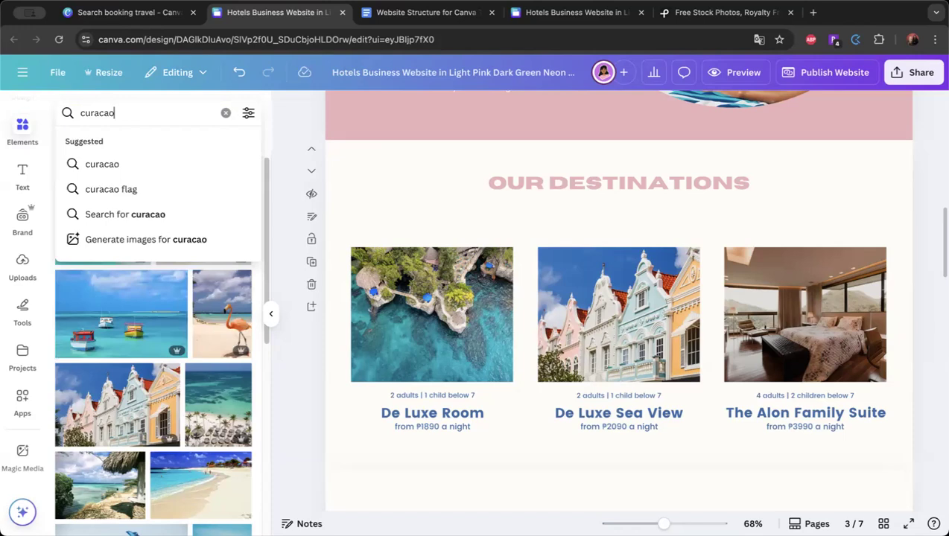
key(Return)
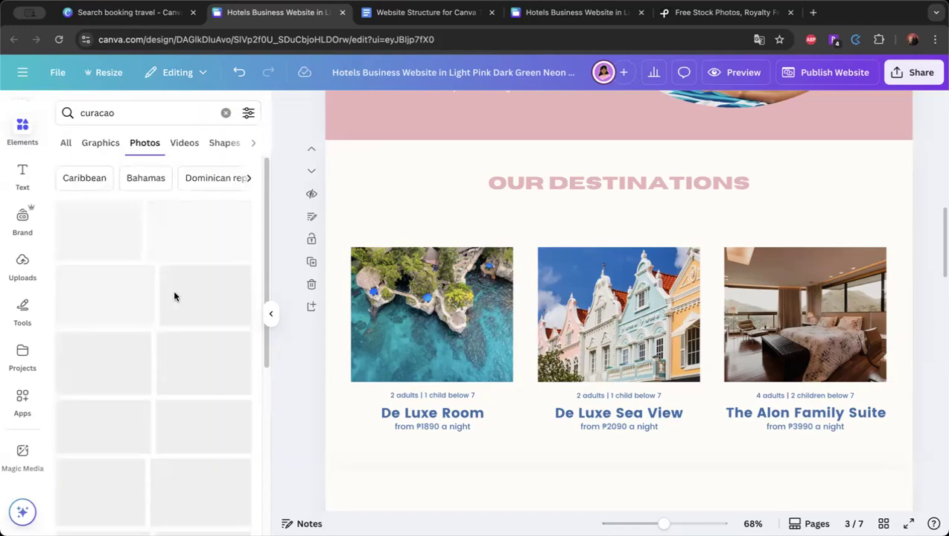
drag(264, 188, 267, 328)
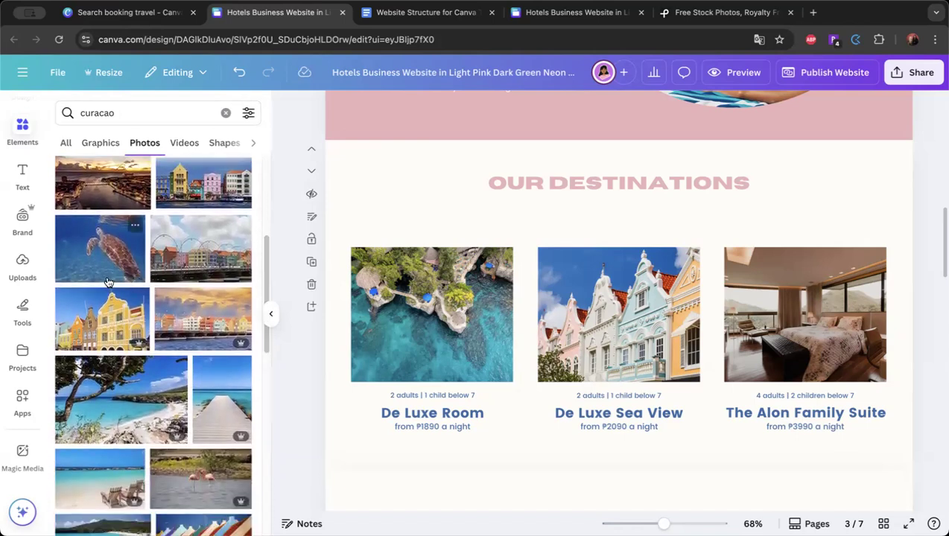
scroll(103, 268, down, 5)
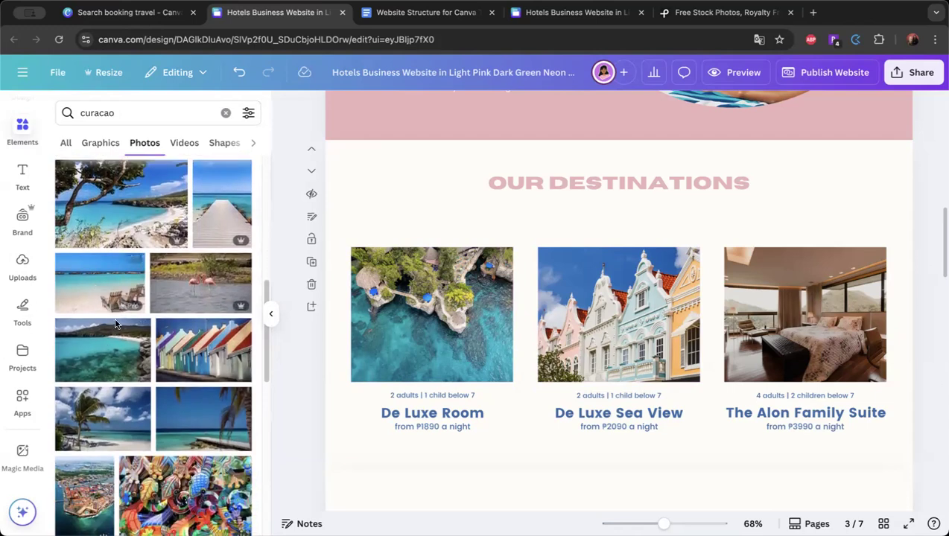
drag(89, 281, 747, 328)
Delete the adults-and-children occupancy lines above the three titles in the Our Destinations section.
click(419, 413)
click(457, 395)
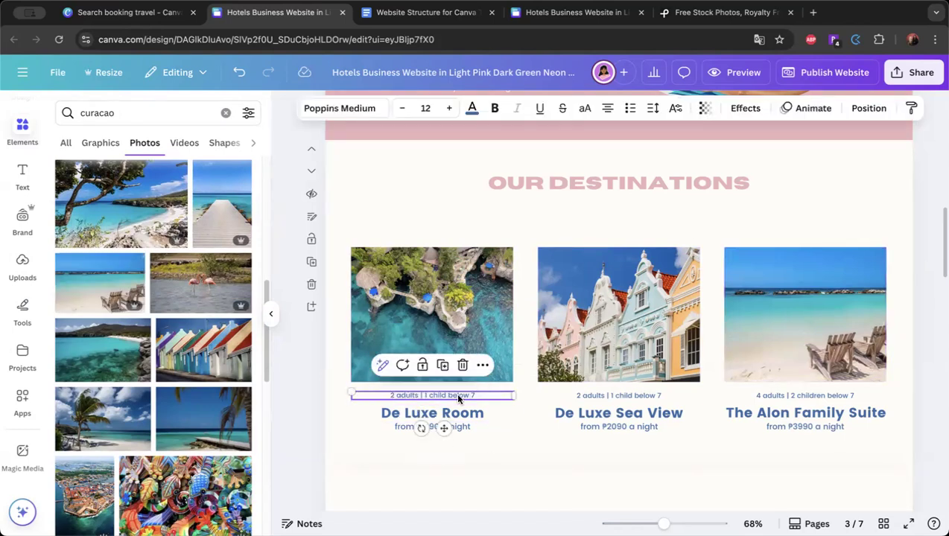
key(Delete)
click(618, 395)
key(Delete)
click(740, 398)
key(Delete)
Replace the De Luxe Room title under the turquoise cliff photo with "JAMAICA".
double_click(425, 413)
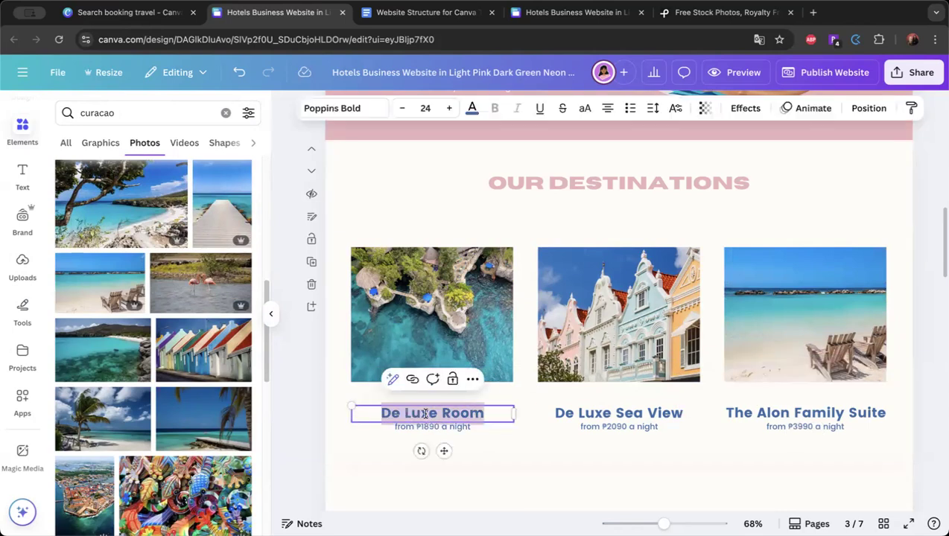
text(jama)
key(BackSpace)
key(BackSpace)
key(BackSpace)
key(BackSpace)
text(JAMI)
key(BackSpace)
text(AICA)
key(Escape)
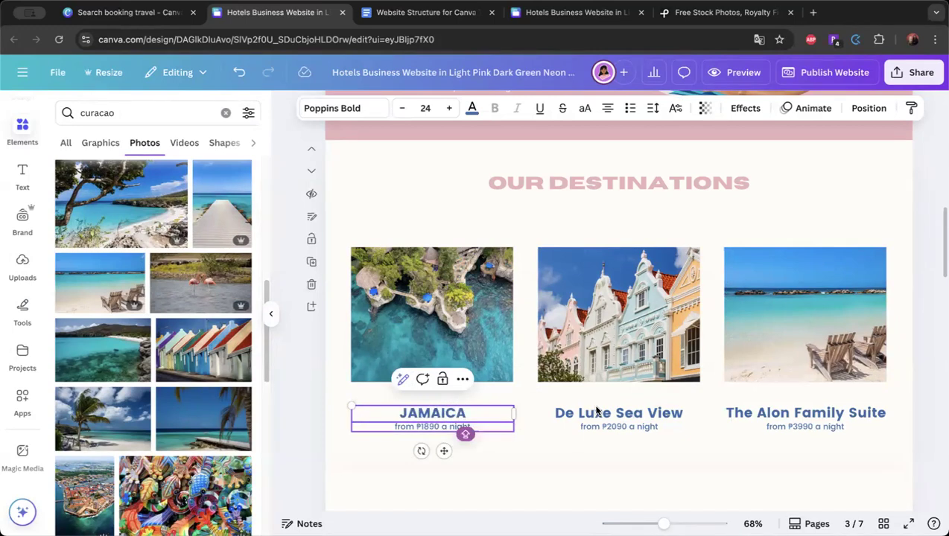
Retitle De Luxe Sea View as "ARUBA" and The Alon Family Suite as "CURACAO".
double_click(596, 410)
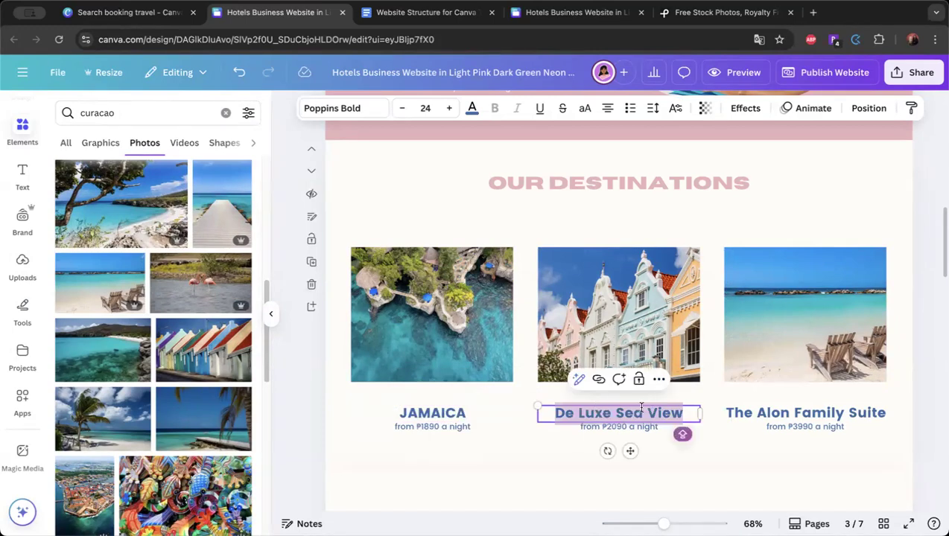
text(ARUBA)
double_click(741, 406)
text(CURACAO)
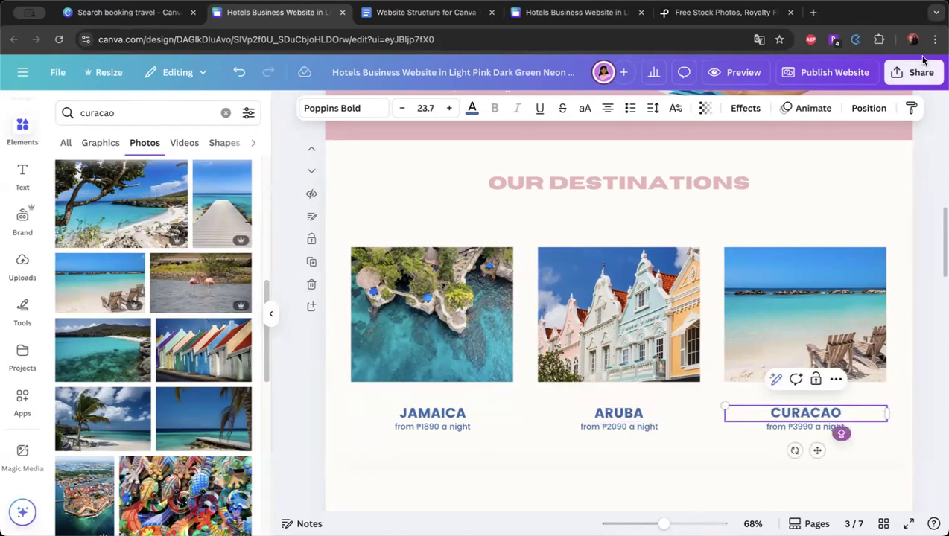
Search Google for "CURACAO" in a new browser tab, check how the island's name is spelled, and return to the website design.
click(813, 12)
text(CARA)
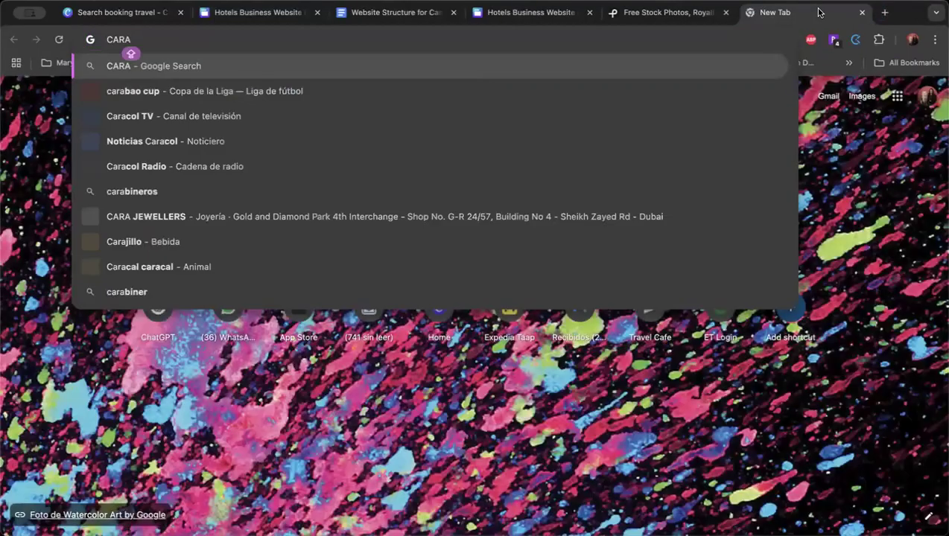
key(Escape)
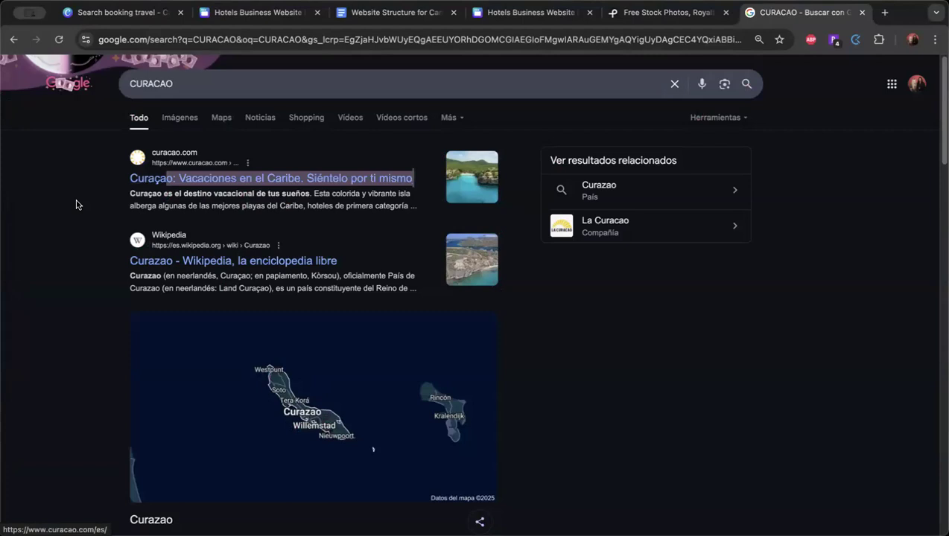
drag(116, 178, 156, 181)
click(147, 194)
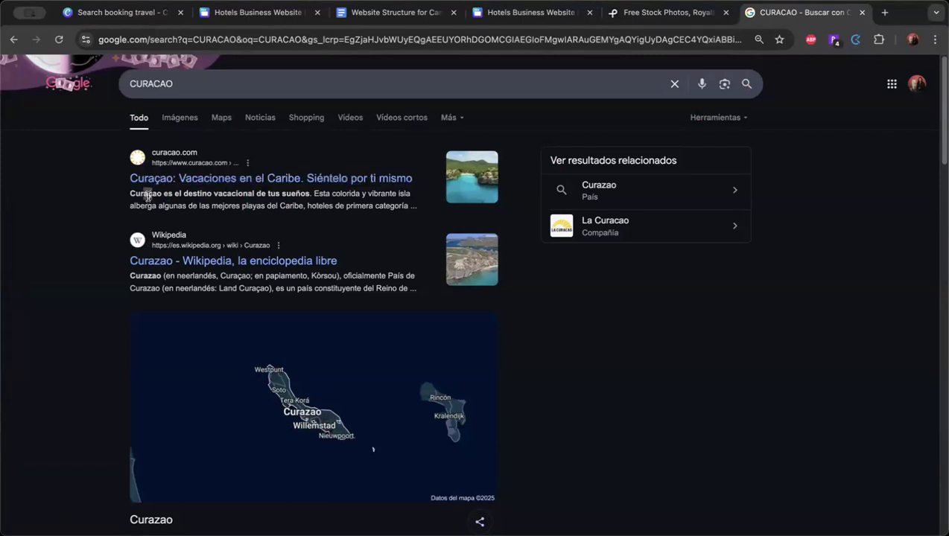
click(115, 11)
click(264, 12)
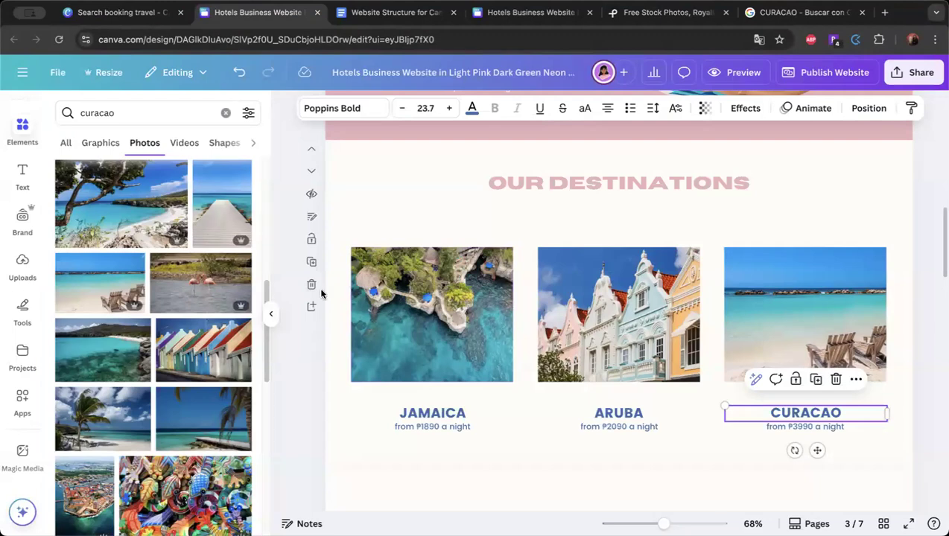
Replace the second C in the CURACAO title with "ç".
click(821, 413)
key(BackSpace)
text(ç)
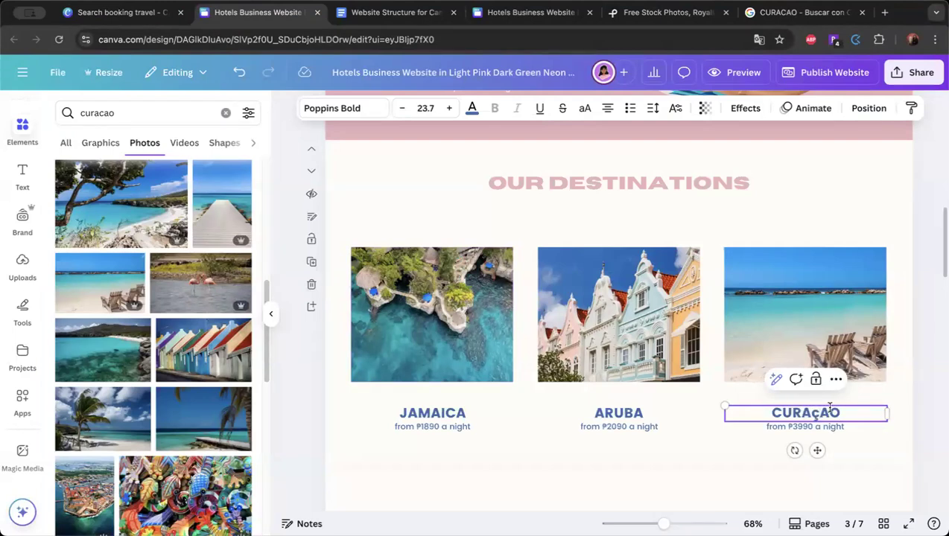
Try to turn the lowercase ç in the third destination title into a capital letter.
drag(811, 412, 819, 413)
click(584, 108)
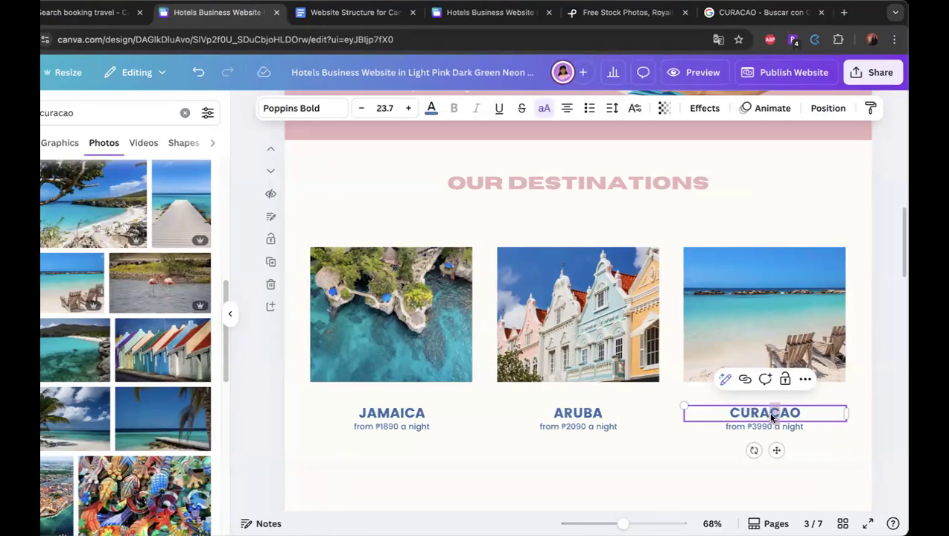
text(Ç)
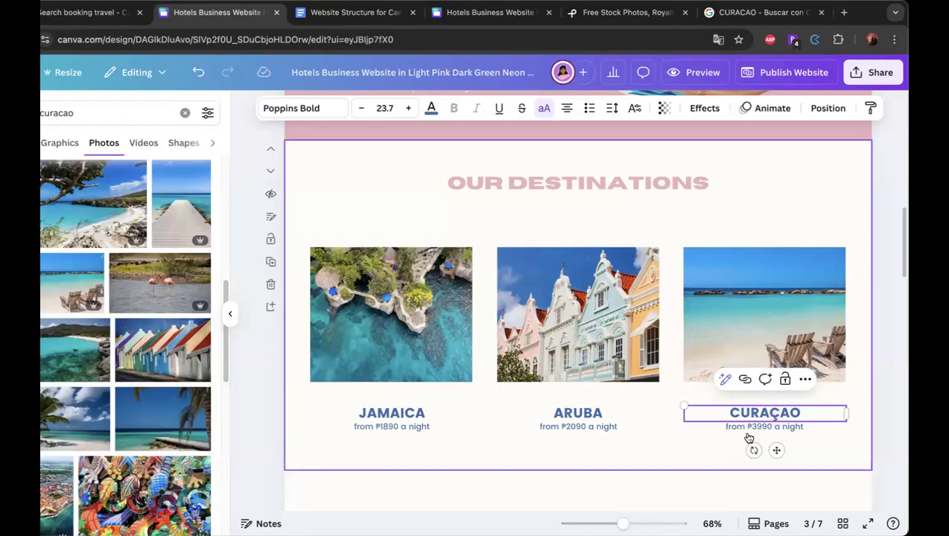
click(674, 296)
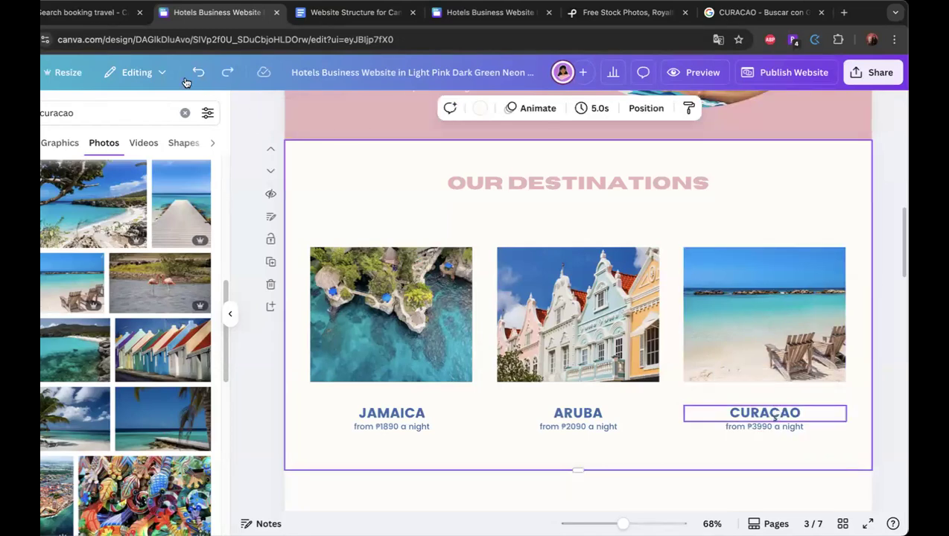
Select only the ç in the third destination title and apply Uppercase formatting so it reads "CURAÇAO".
click(773, 414)
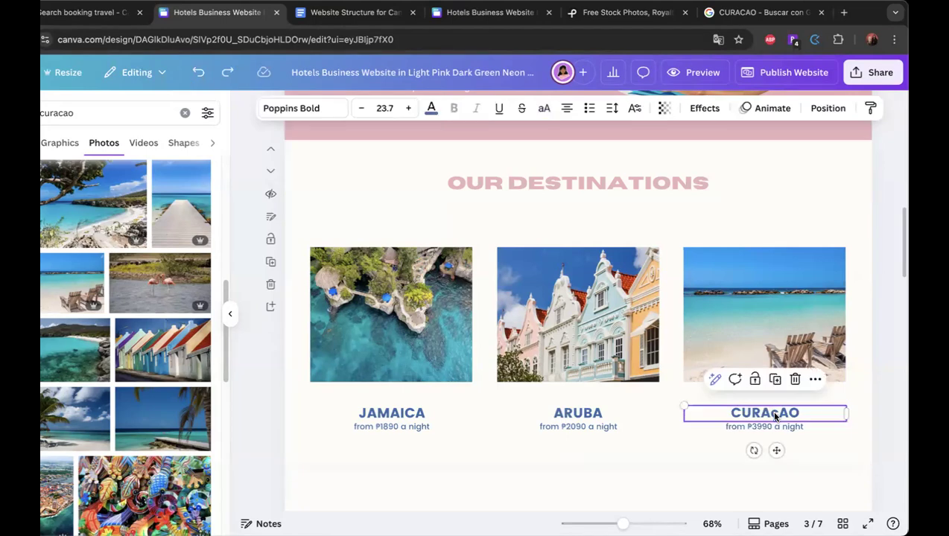
double_click(775, 414)
click(775, 413)
double_click(774, 414)
click(772, 413)
drag(772, 413, 776, 413)
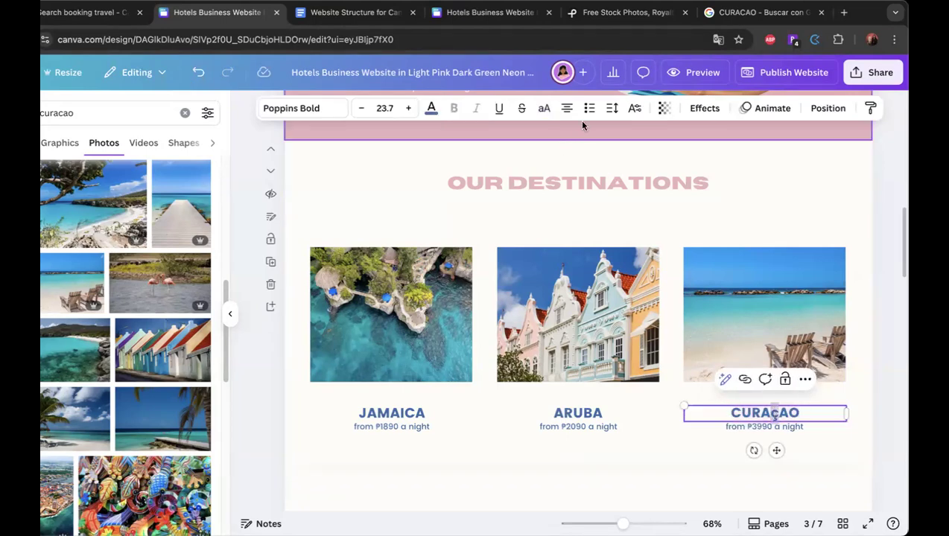
click(545, 111)
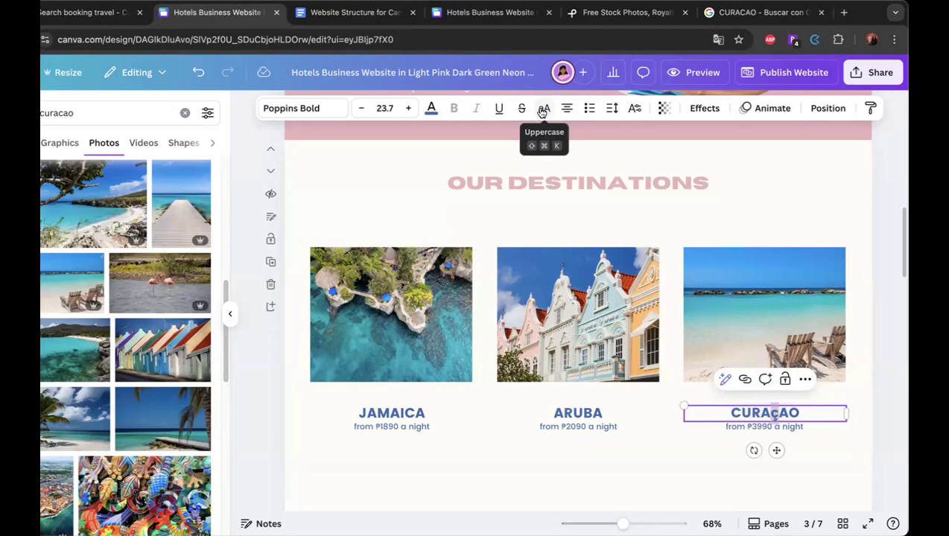
click(544, 110)
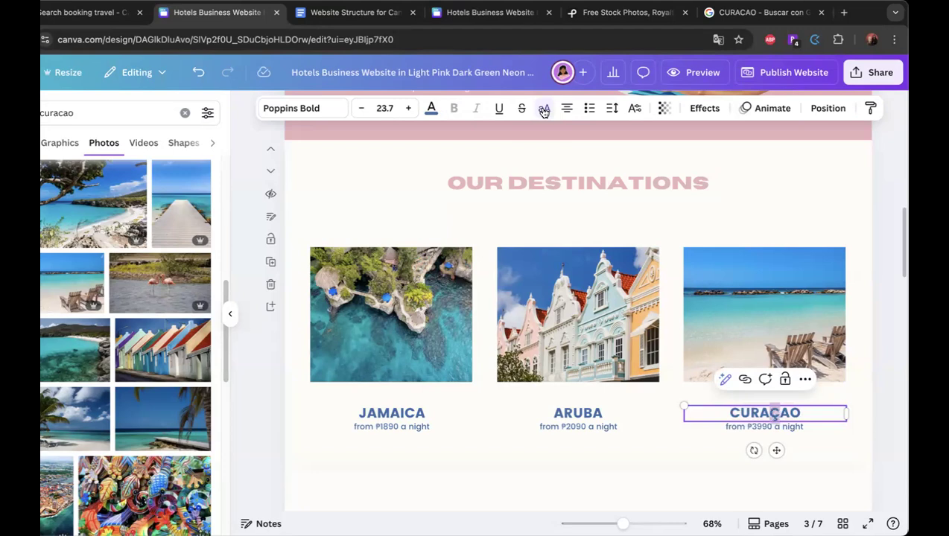
click(544, 111)
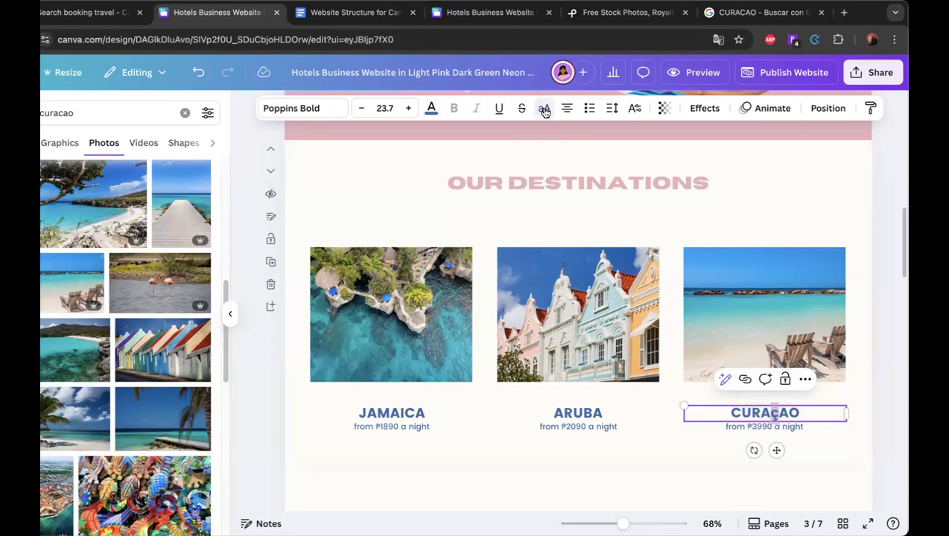
click(544, 112)
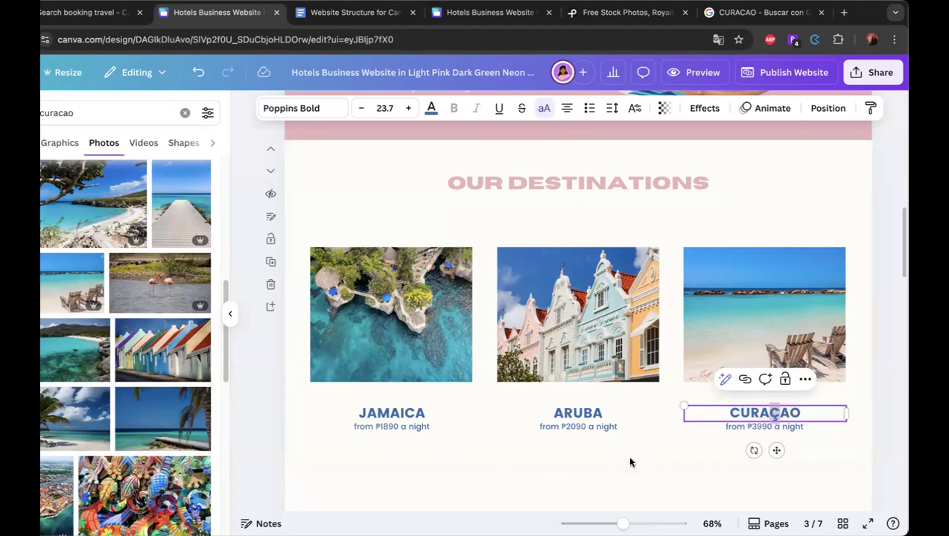
click(578, 441)
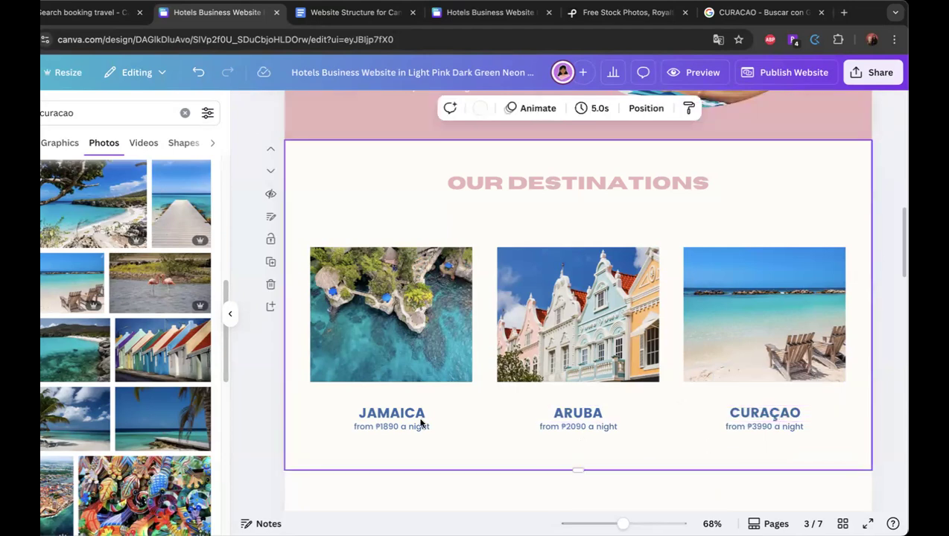
Replace the nightly price line under JAMAICA with "VIEW MORE".
click(413, 428)
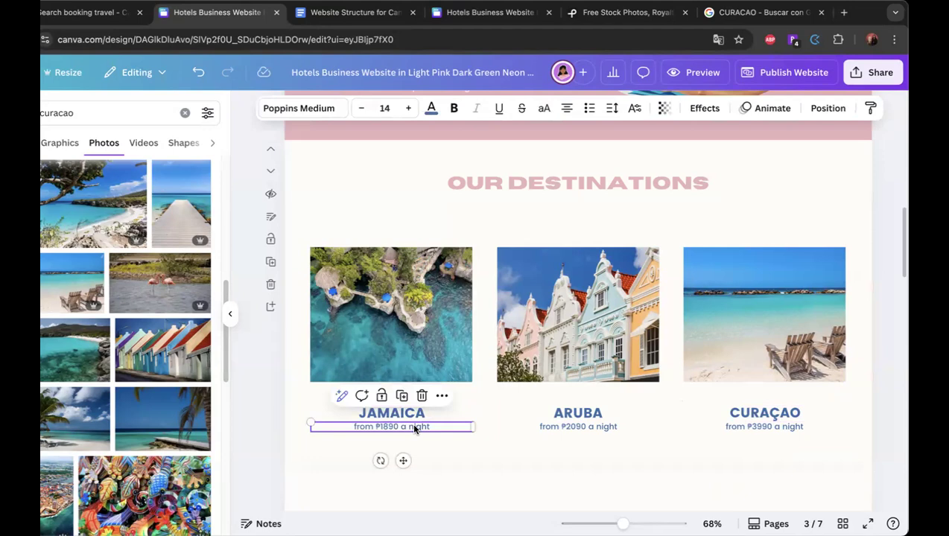
click(414, 428)
key(BackSpace)
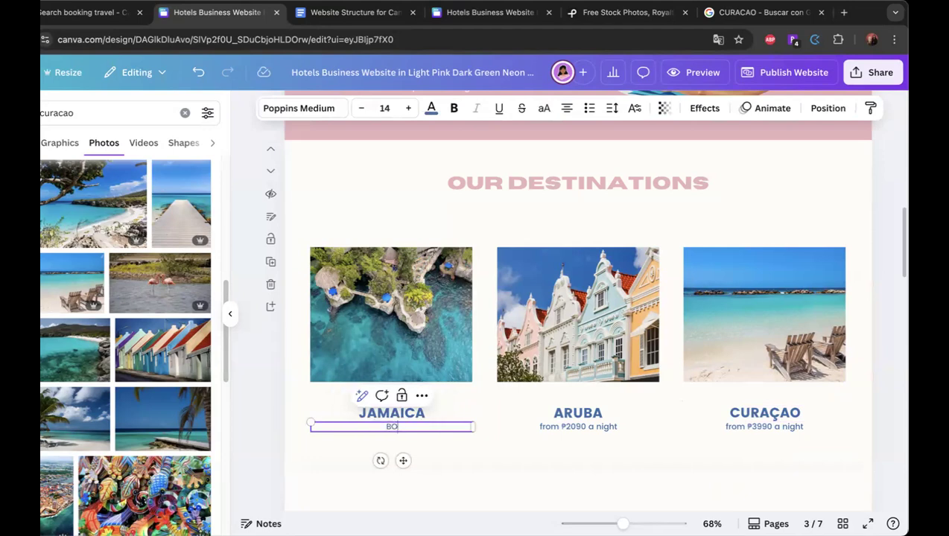
text(VIEW MORE)
key(BackSpace)
key(BackSpace)
key(BackSpace)
key(BackSpace)
key(BackSpace)
key(BackSpace)
text(W MORE)
Replace the nightly price lines under ARUBA and CURAÇAO with "VIEW MORE".
scroll(417, 367, down, 5)
scroll(417, 366, down, 3)
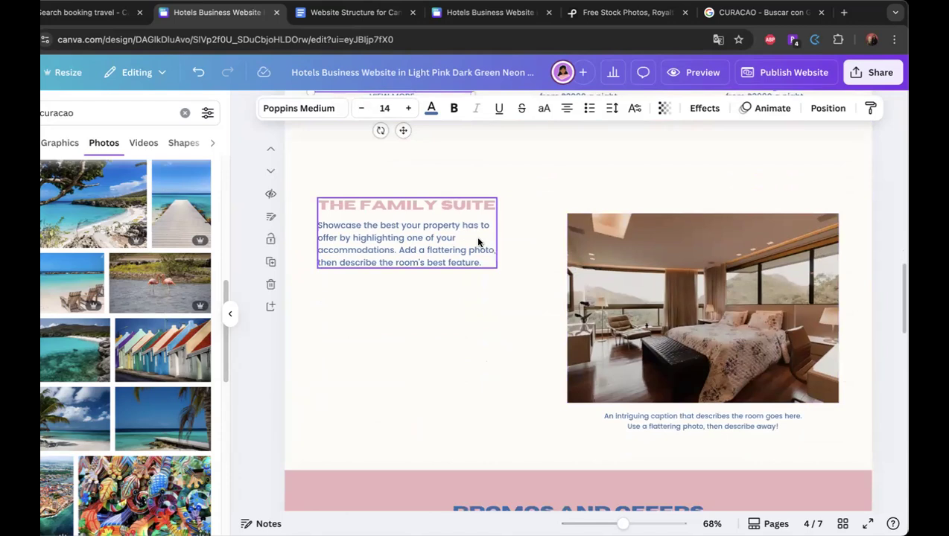
scroll(479, 242, up, 5)
click(394, 318)
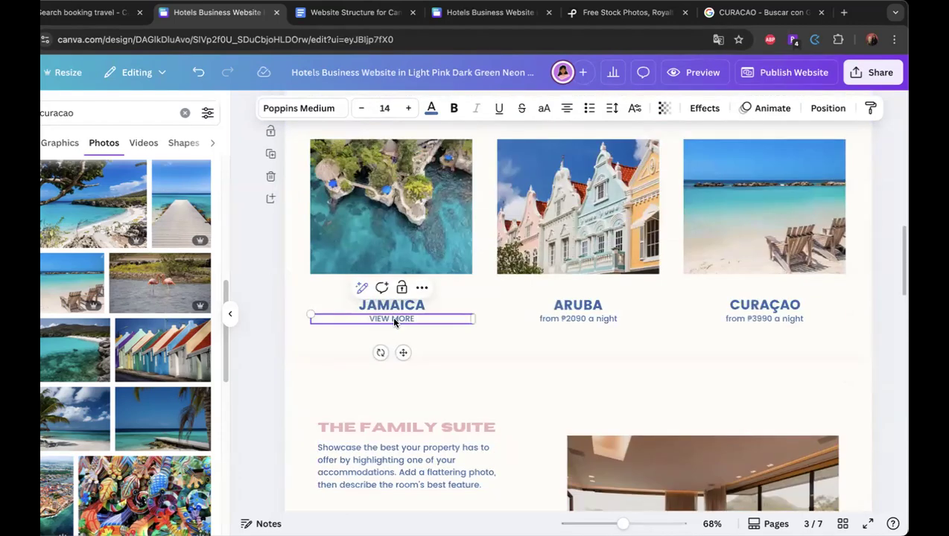
scroll(581, 296, down, 3)
scroll(580, 269, up, 1)
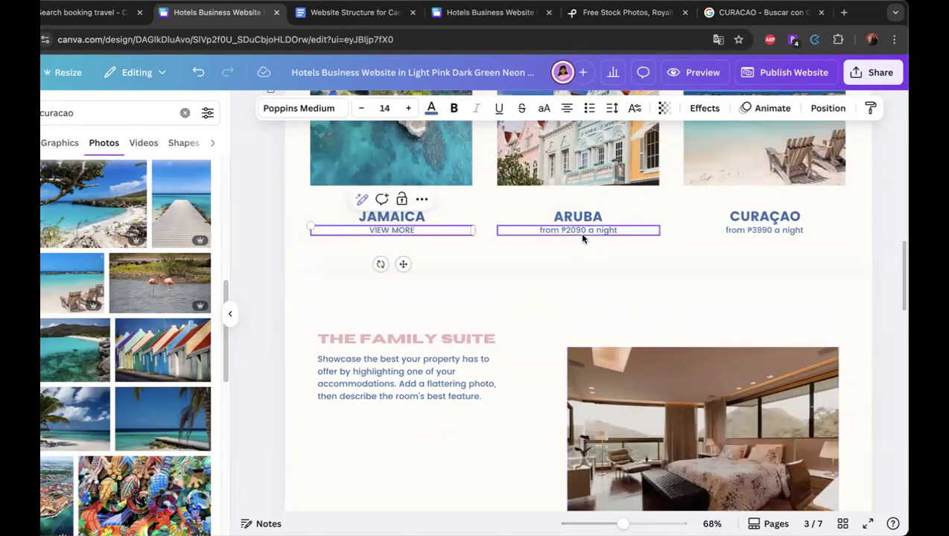
click(580, 229)
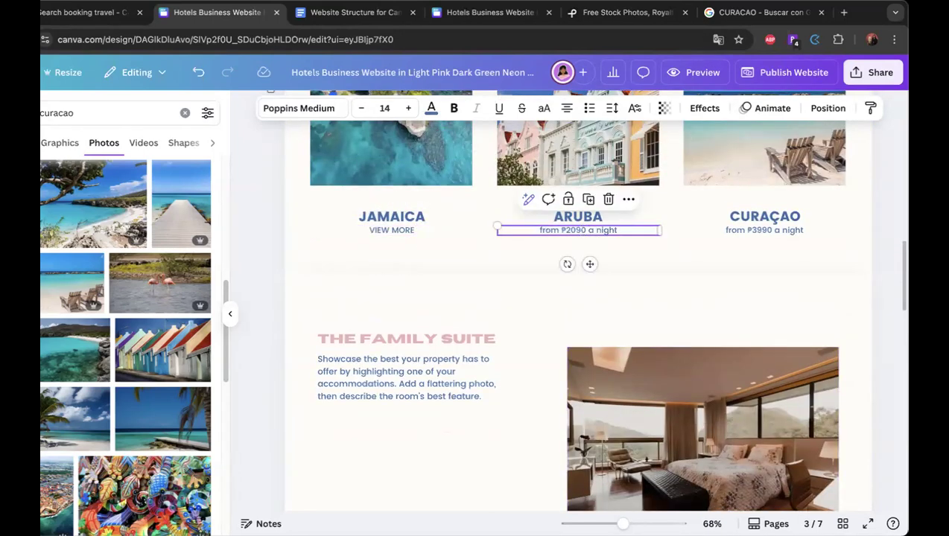
text(VIEW MORE)
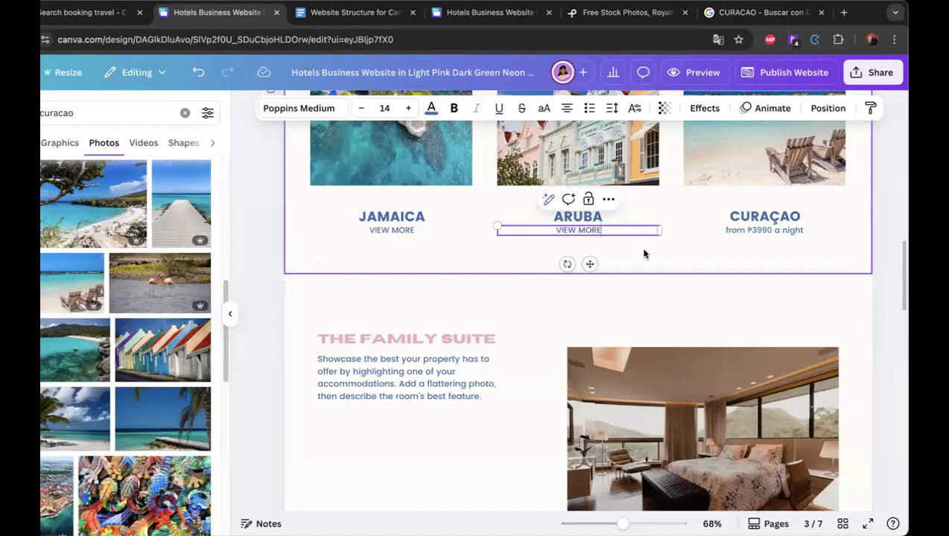
double_click(752, 231)
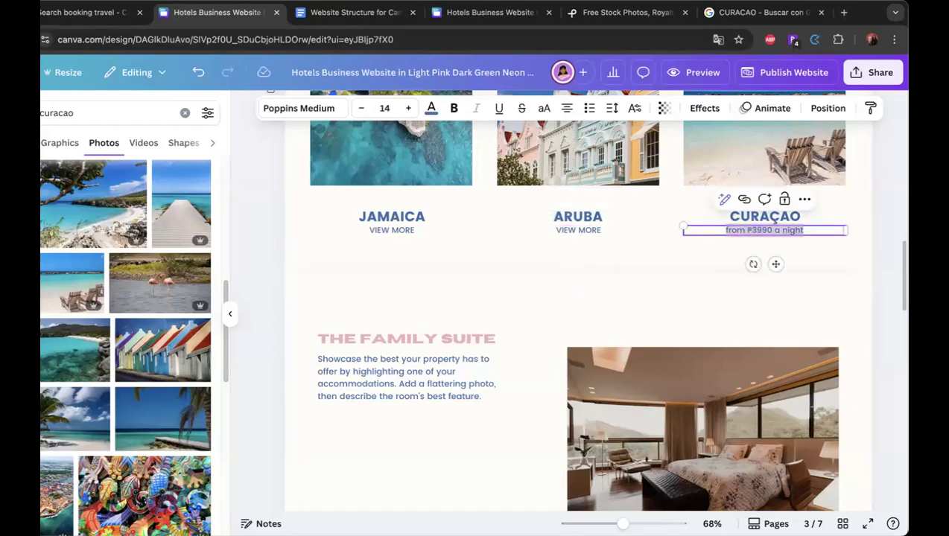
text(VIEW MORE)
scroll(866, 209, up, 2)
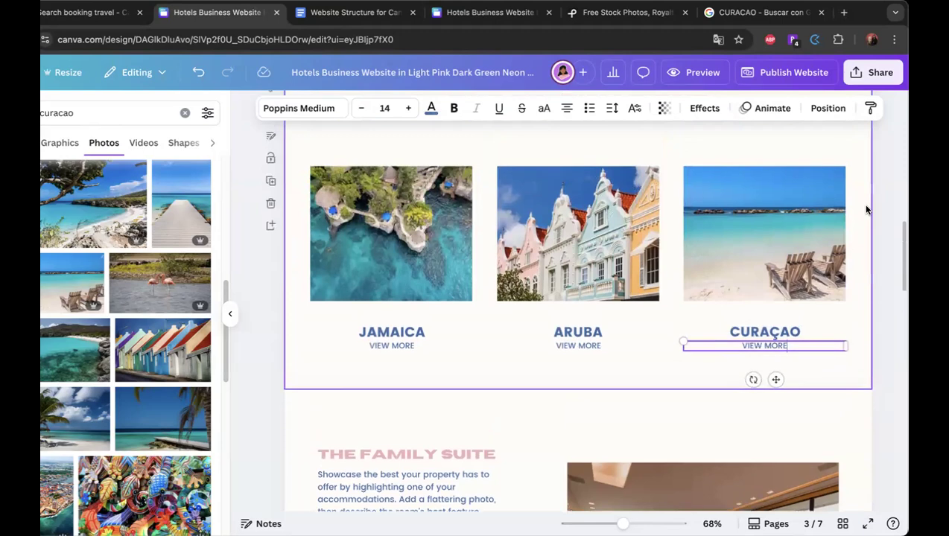
click(866, 209)
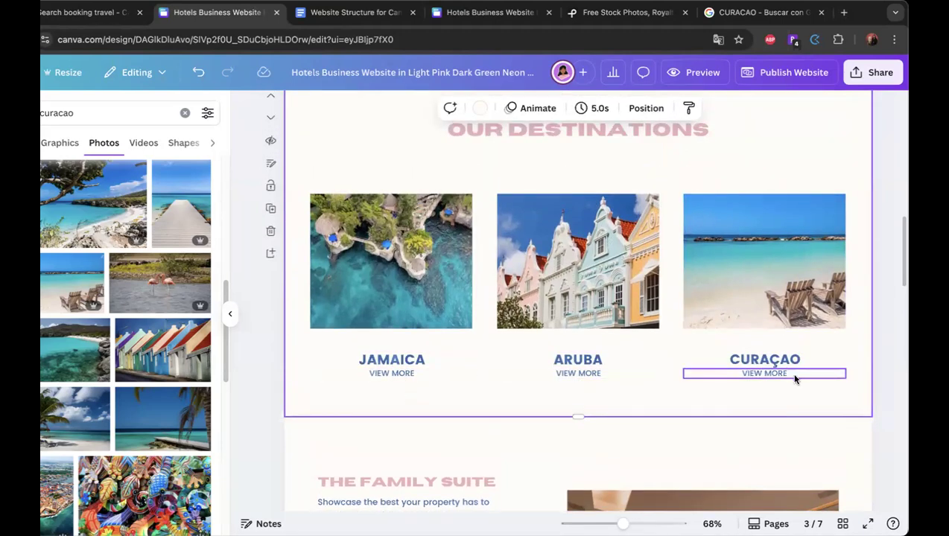
Replace the heading "The Family Suite" in the section below the destinations with "JAMAICA".
scroll(658, 335, up, 1)
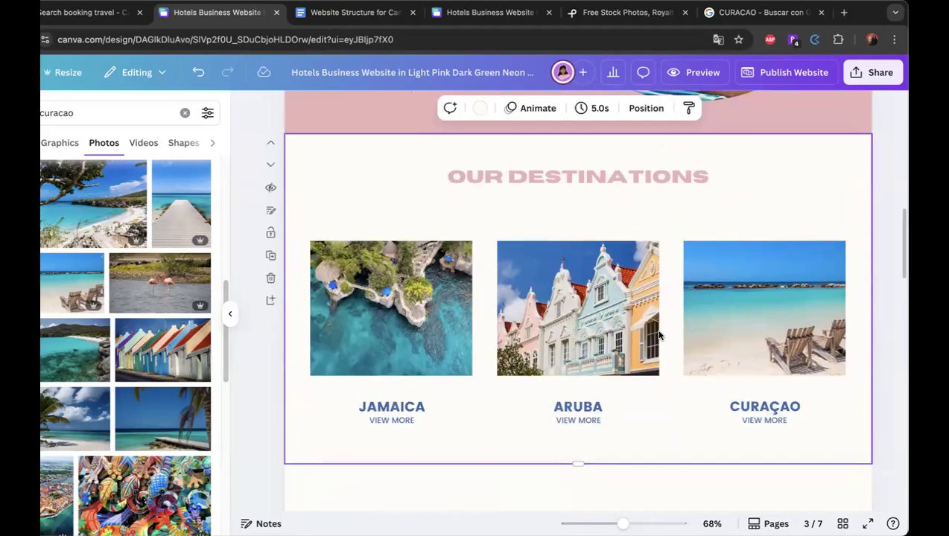
scroll(655, 328, down, 5)
scroll(436, 271, up, 1)
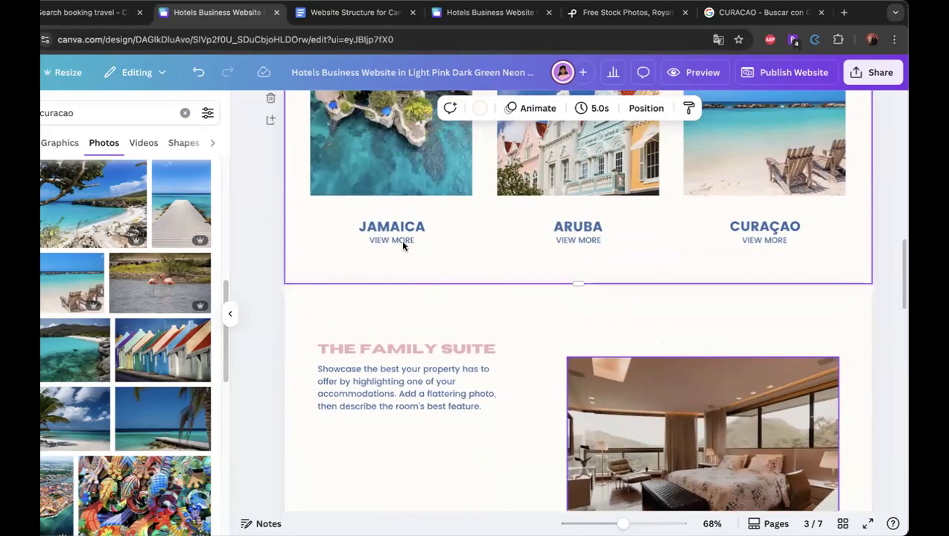
scroll(403, 246, down, 1)
double_click(402, 278)
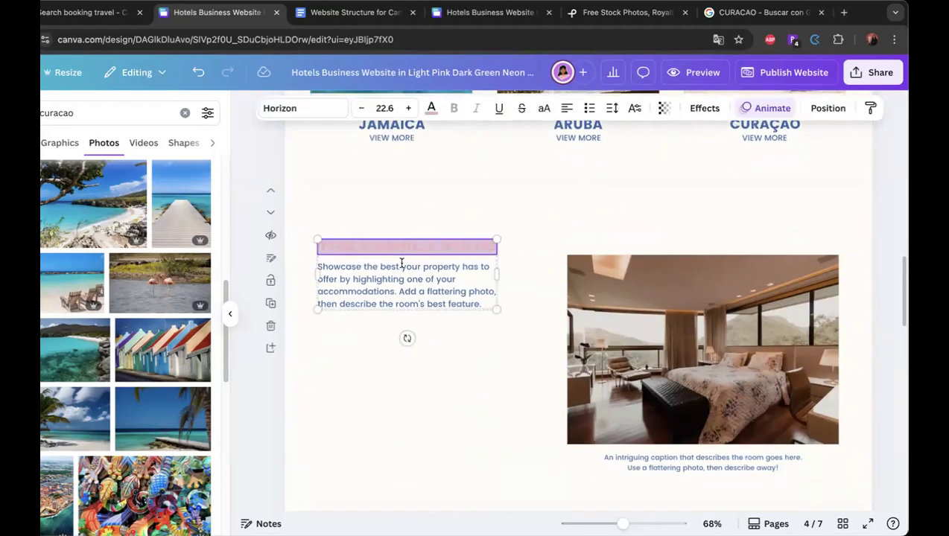
text(J)
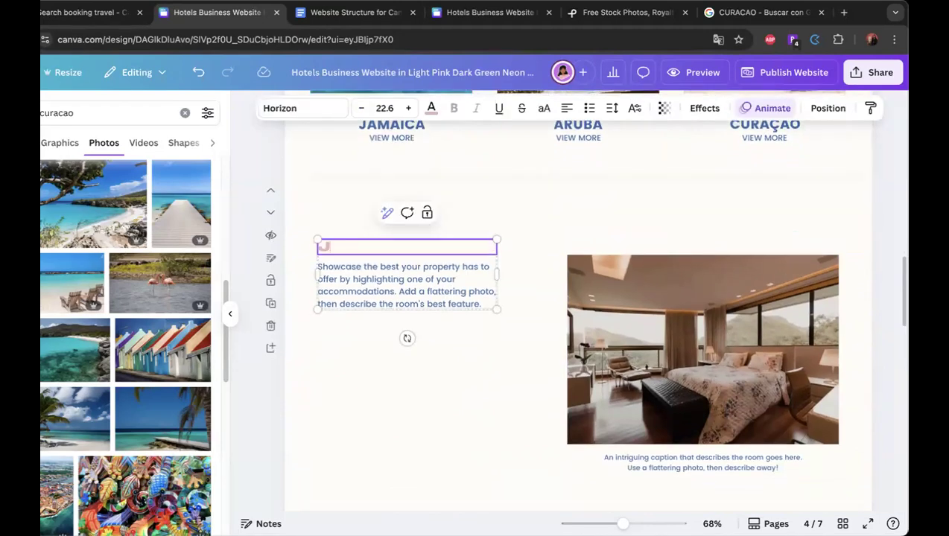
text(amaica)
Open the AI writing options for the placeholder description paragraph below the JAMAICA heading.
double_click(463, 273)
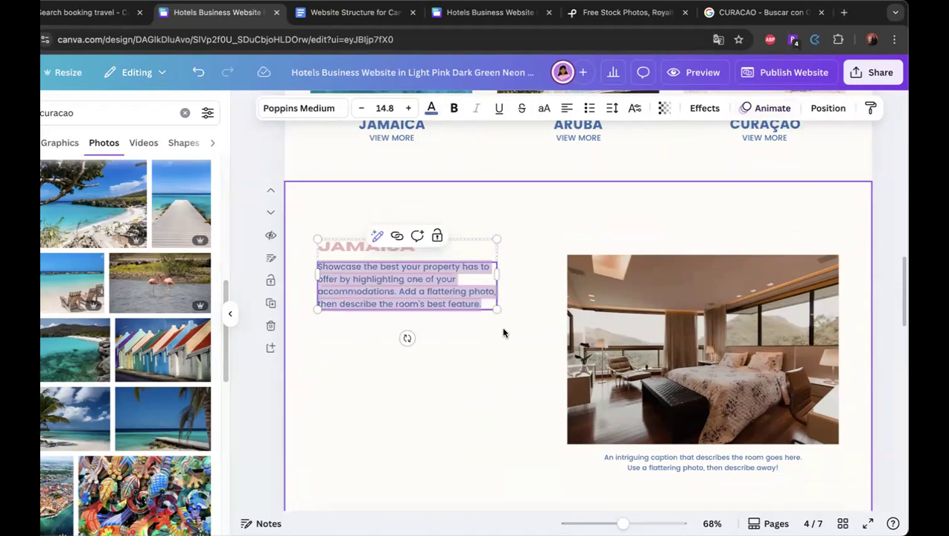
click(377, 236)
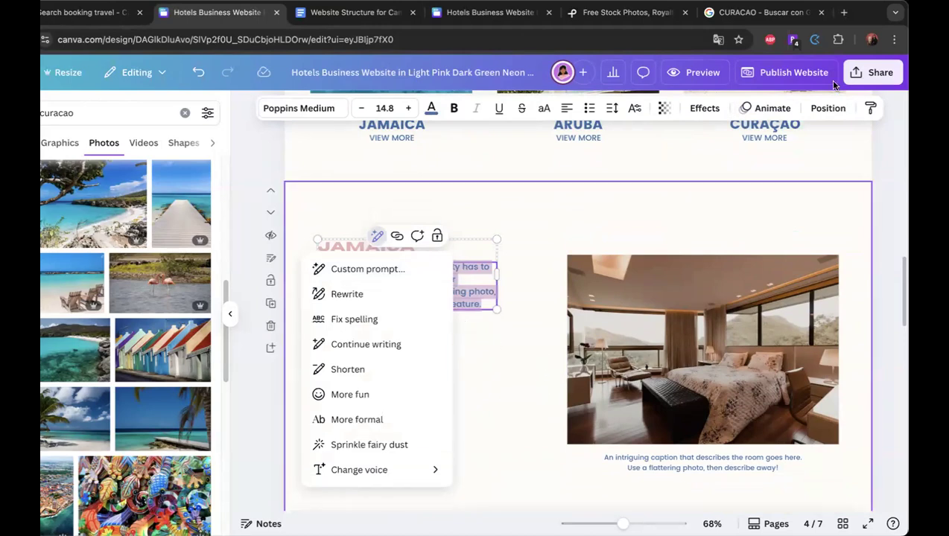
Close the Curaçao search tab, search Google in a new tab for "all inclusive resort jamaica" and look through the listed resorts.
click(821, 12)
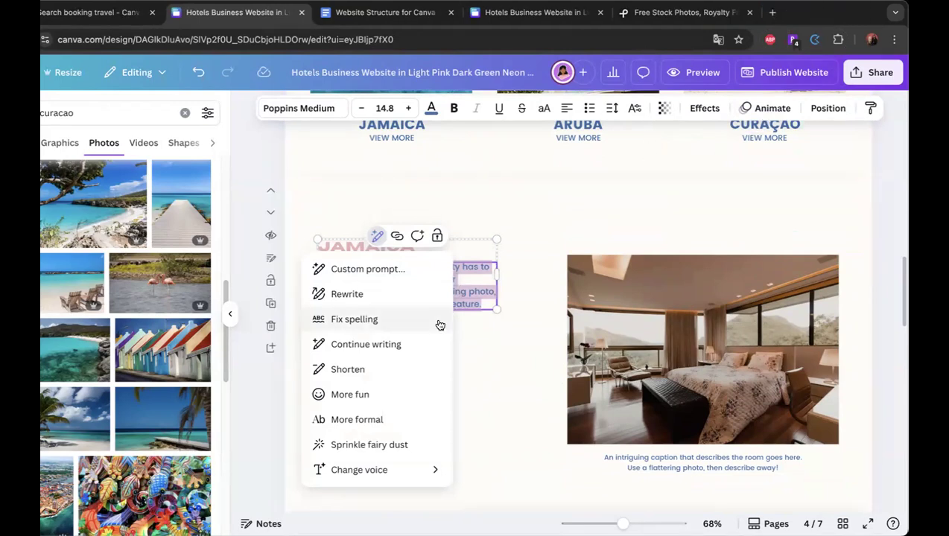
click(772, 11)
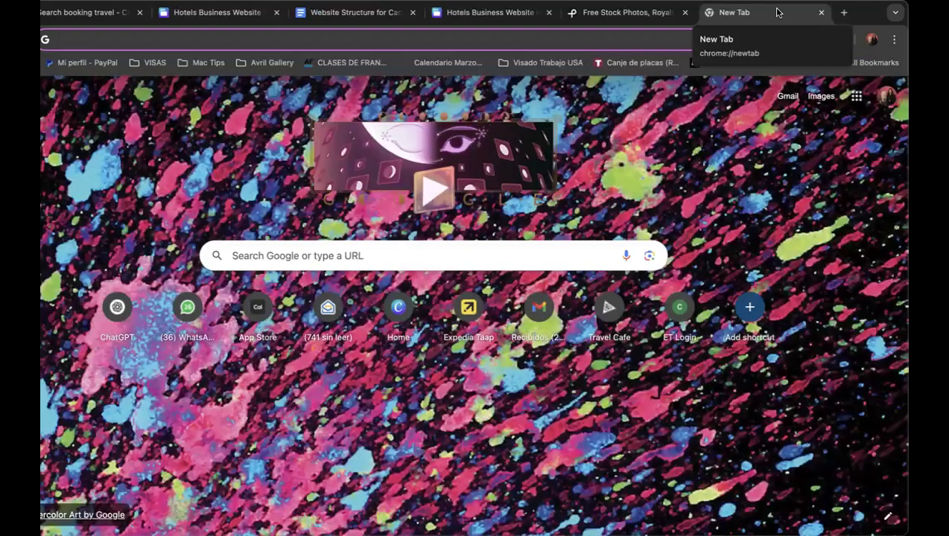
text(all incl)
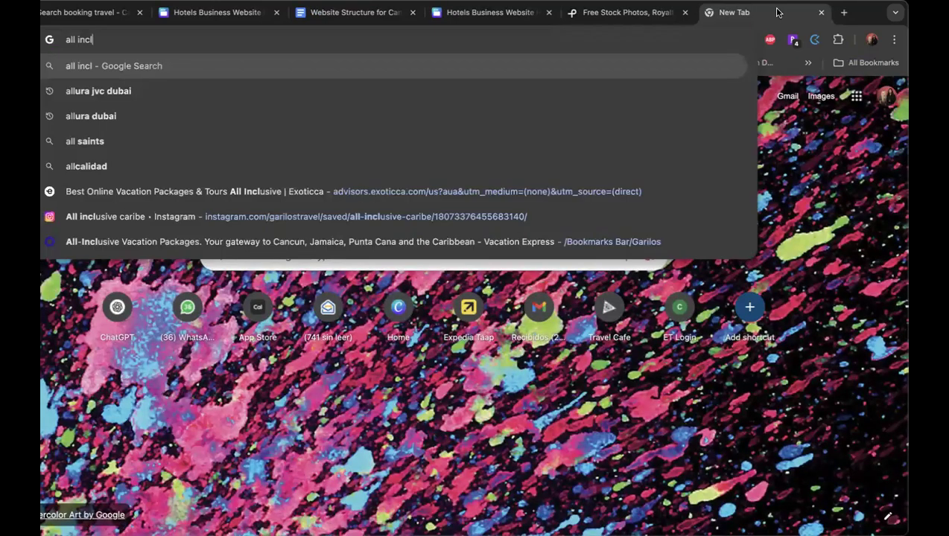
text(usive)
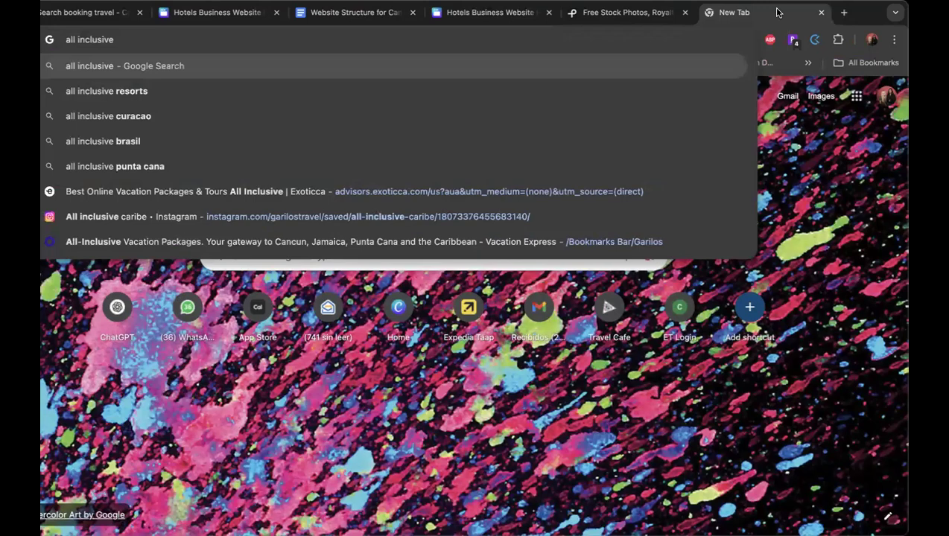
text( resort jamai)
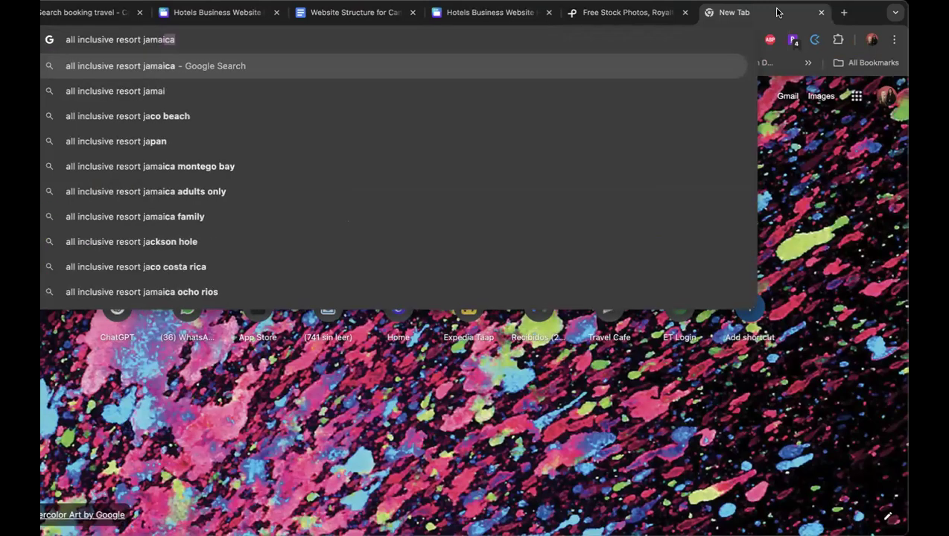
key(Return)
scroll(767, 171, down, 1)
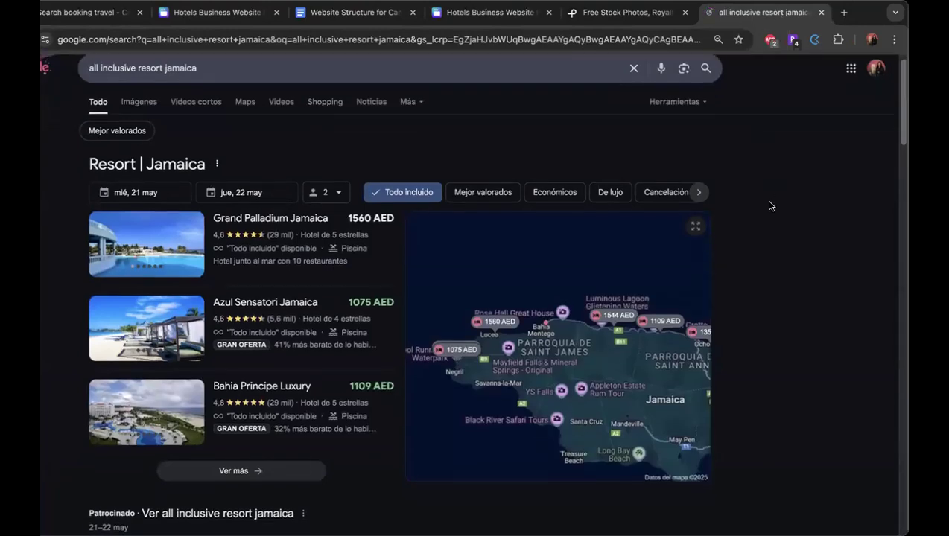
scroll(770, 206, down, 1)
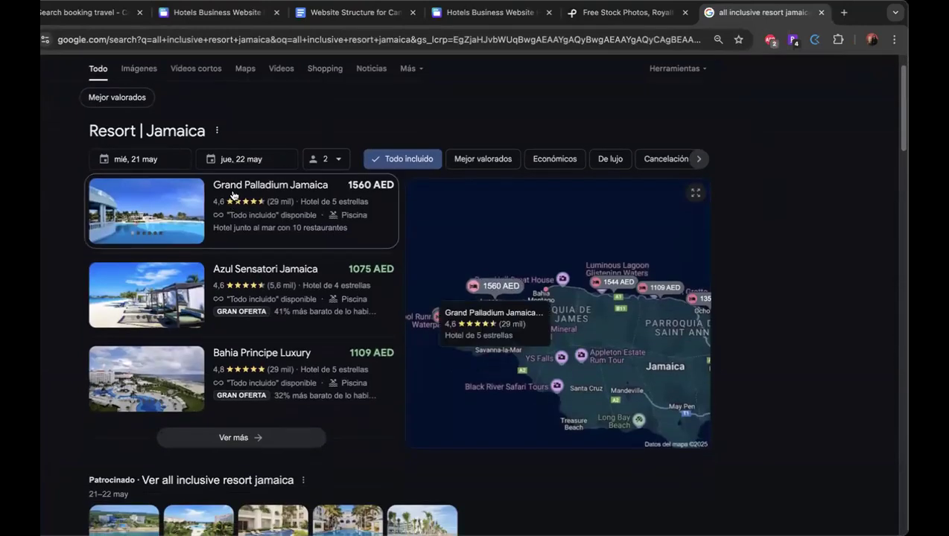
Switch back to the Canva design and open a custom AI prompt for the placeholder paragraph below the JAMAICA heading.
click(216, 12)
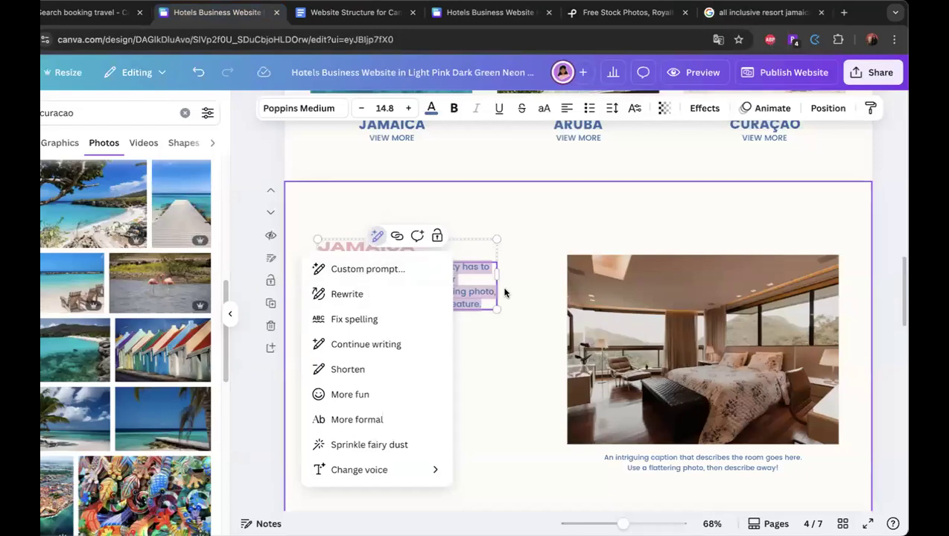
click(385, 244)
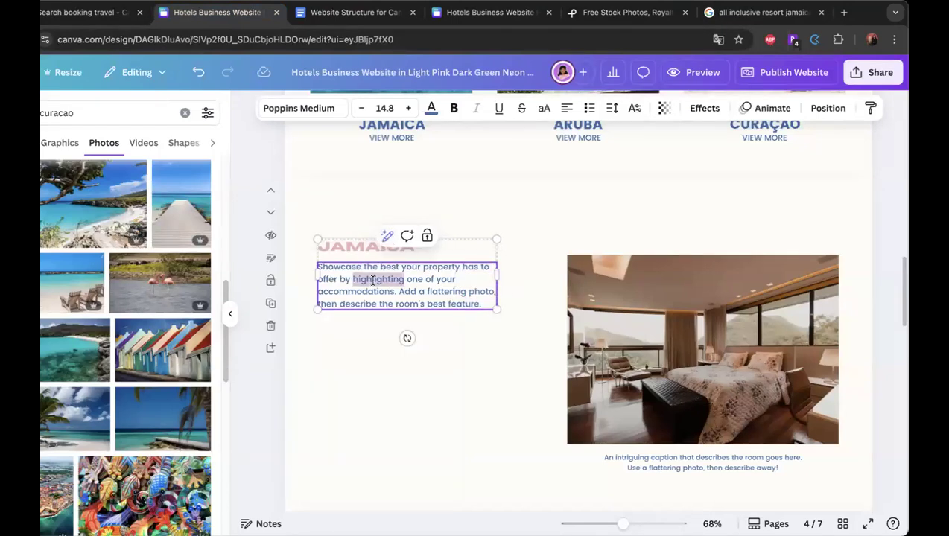
click(377, 243)
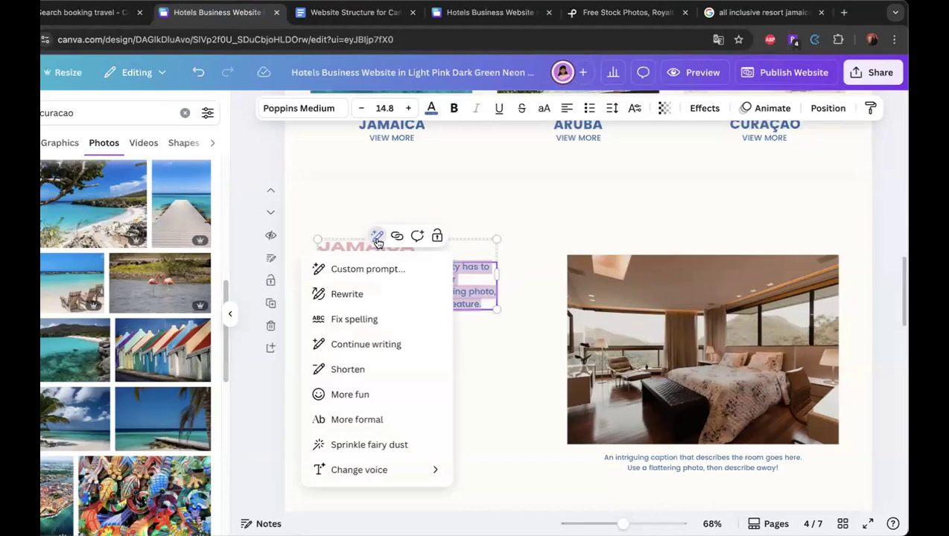
click(361, 270)
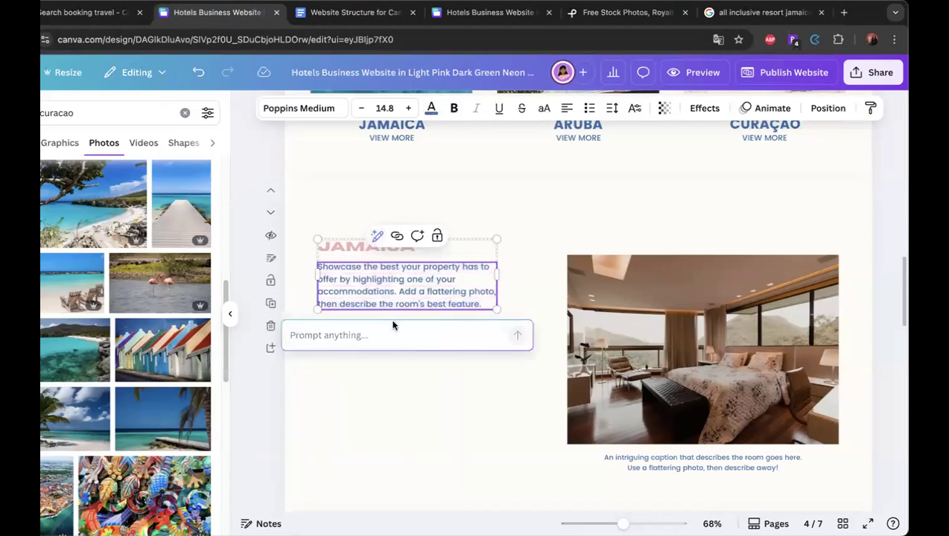
Submit "write a description of the Grand Palladium JAmaica stay for 7 nights for 2 adults and 2 kids that costs $5000 usd with all inclusive except flights".
text(w)
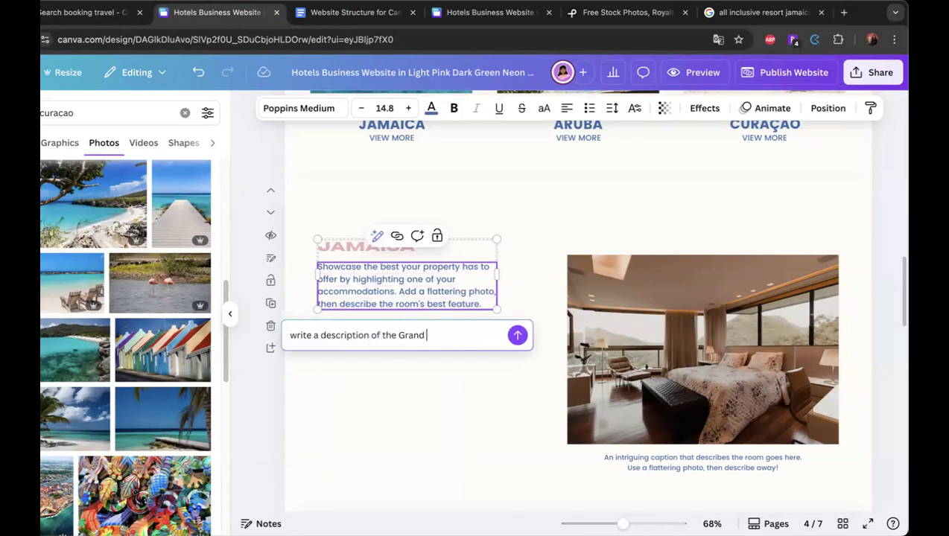
text(JAmaica sta)
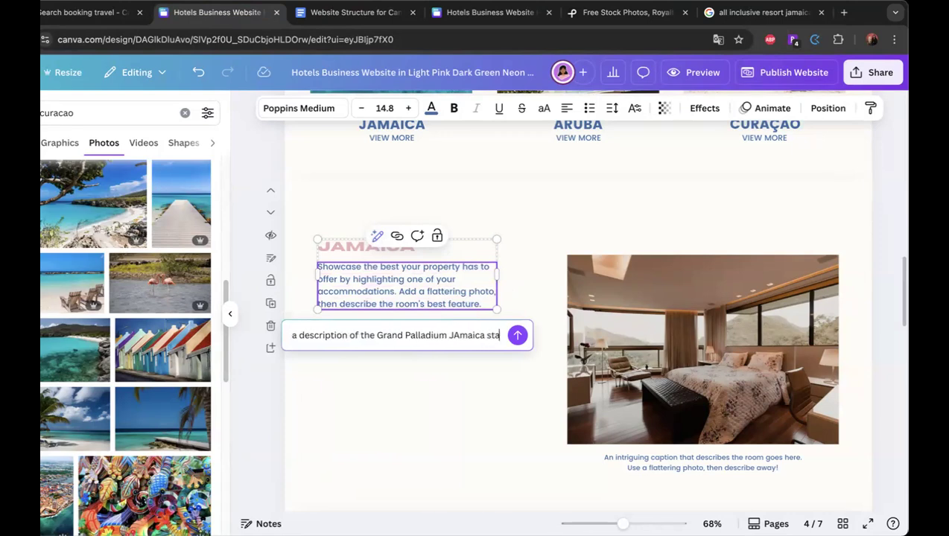
text(y for 7 nig)
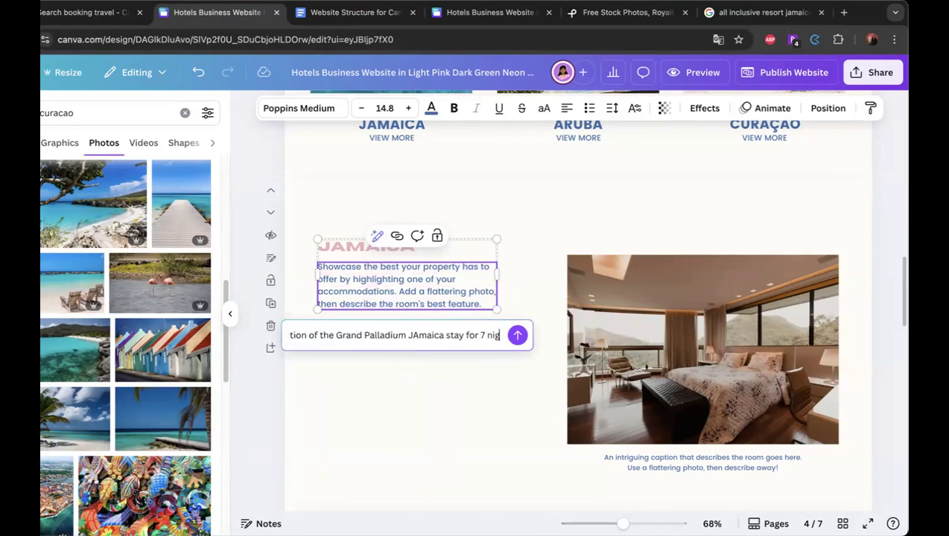
text(hts for 2)
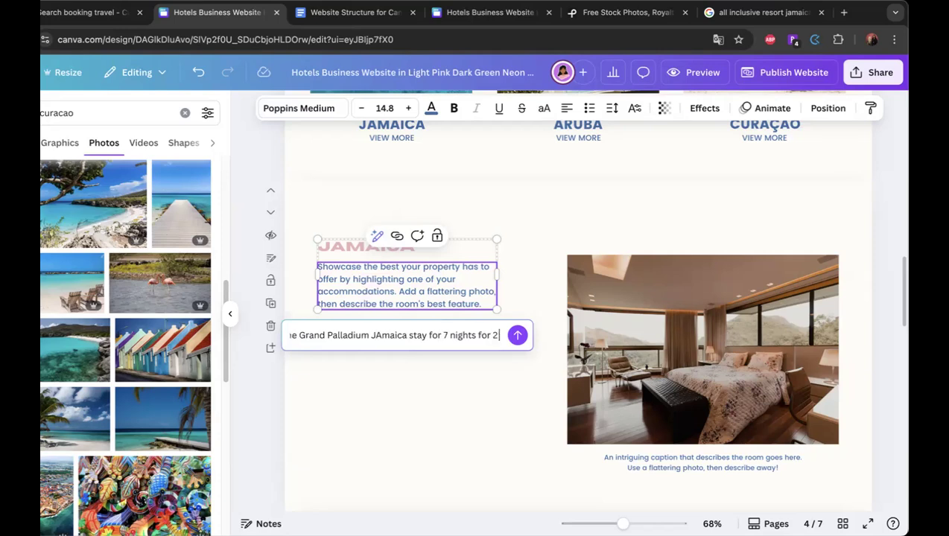
text( adults and 2 k)
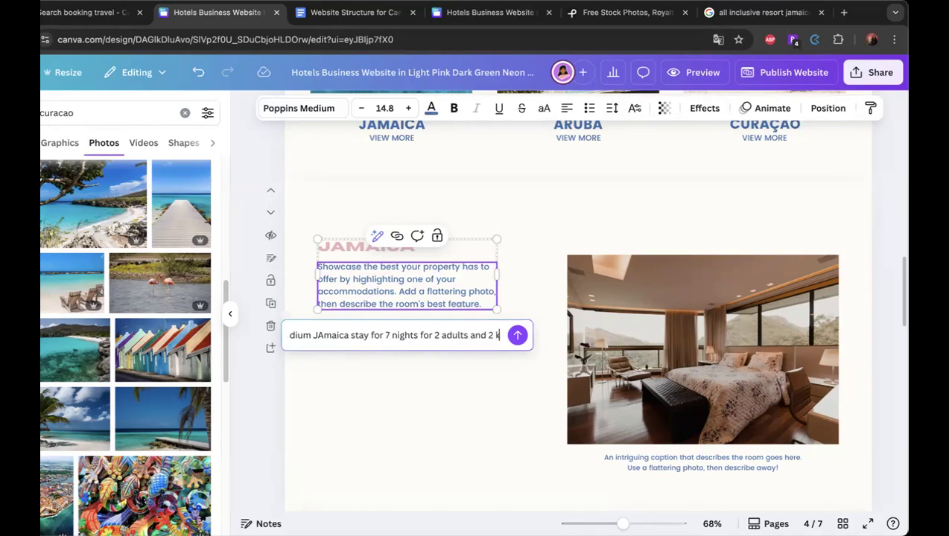
text(ids that costs )
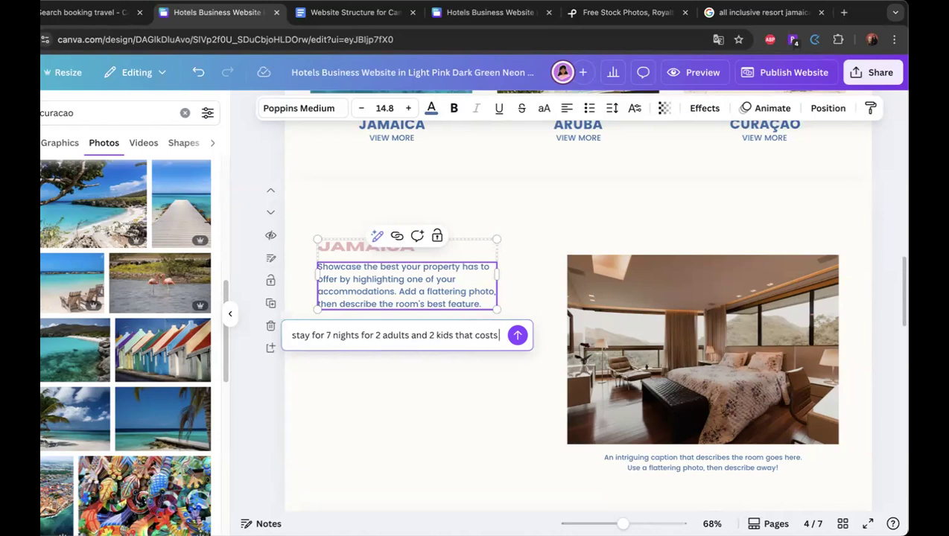
text($5000)
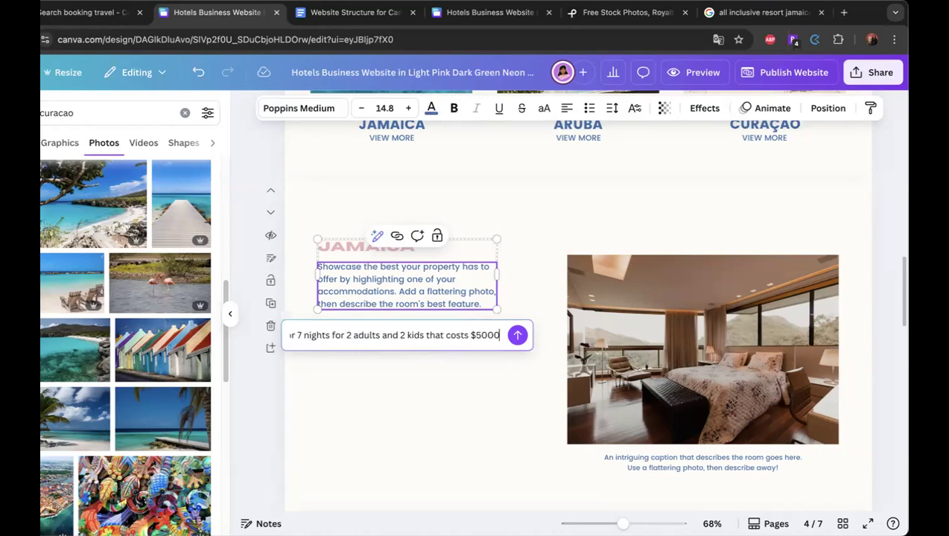
text( usd)
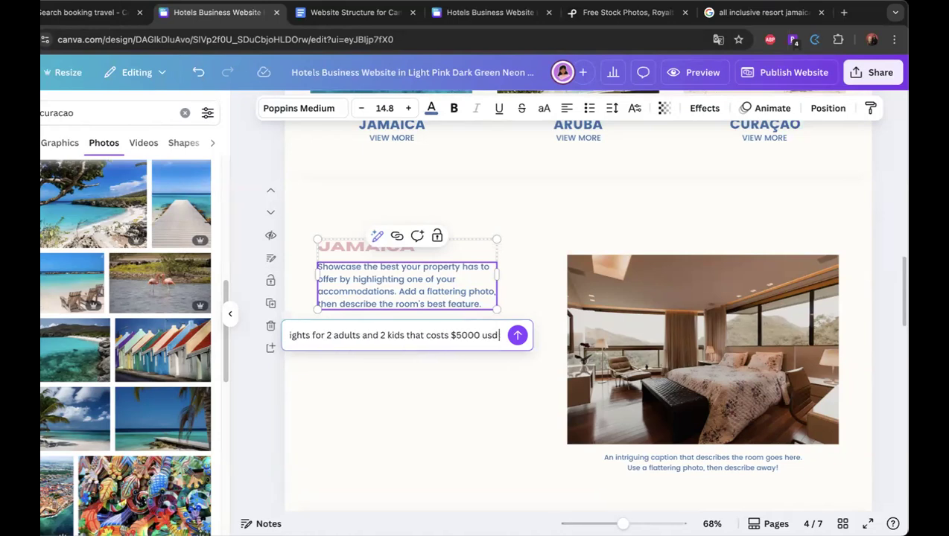
text( with)
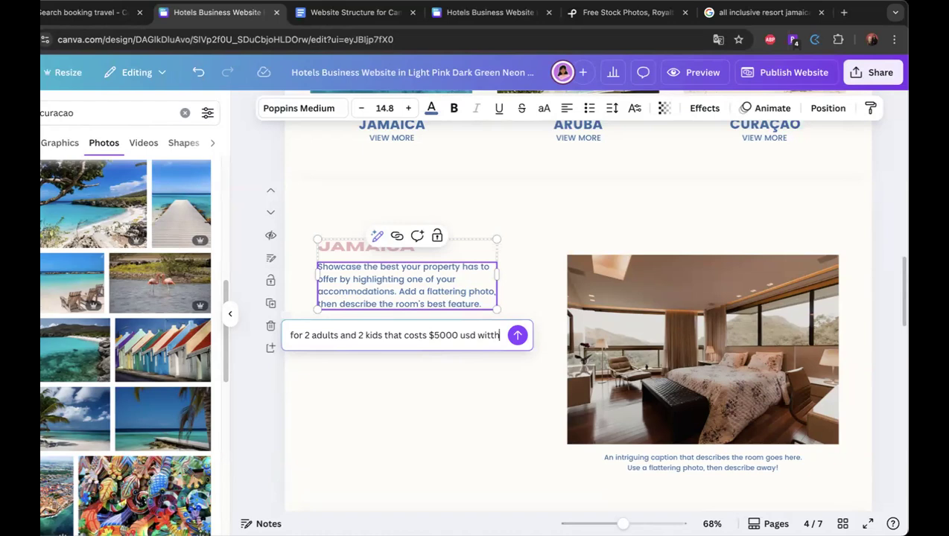
text( all i)
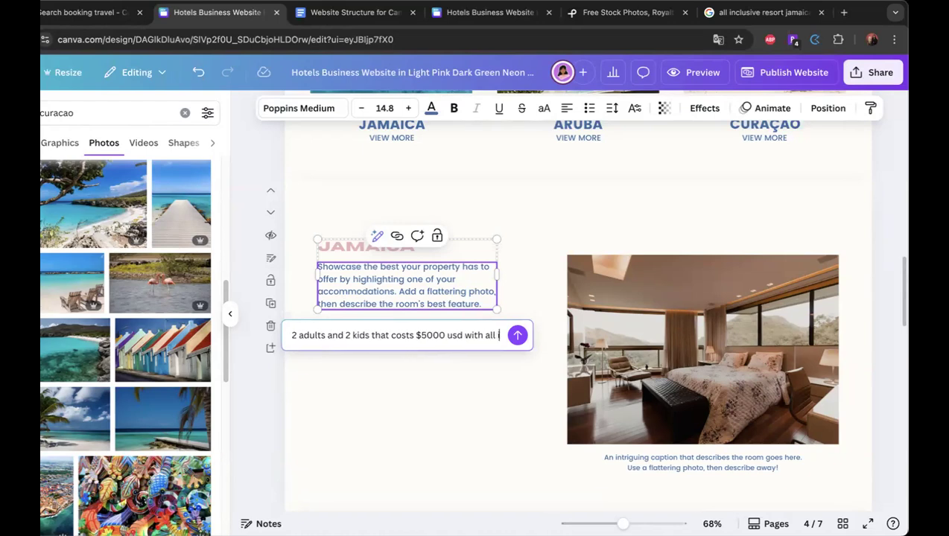
text(nclusive ae)
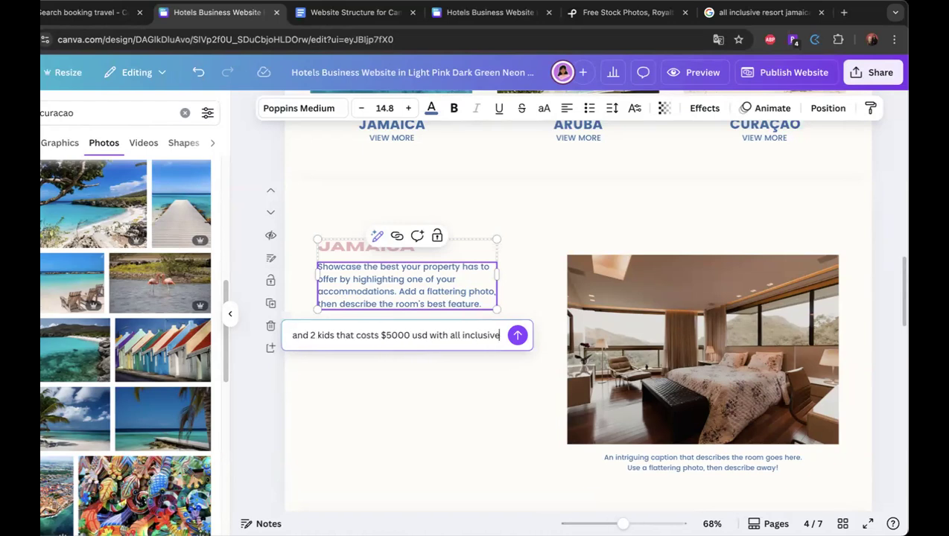
key(BackSpace)
key(BackSpace)
text(excep)
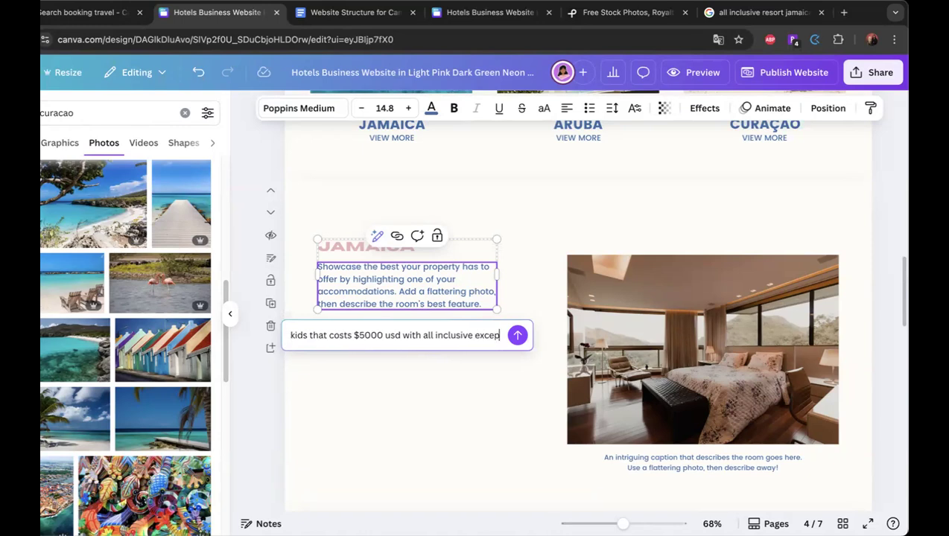
text(t flights)
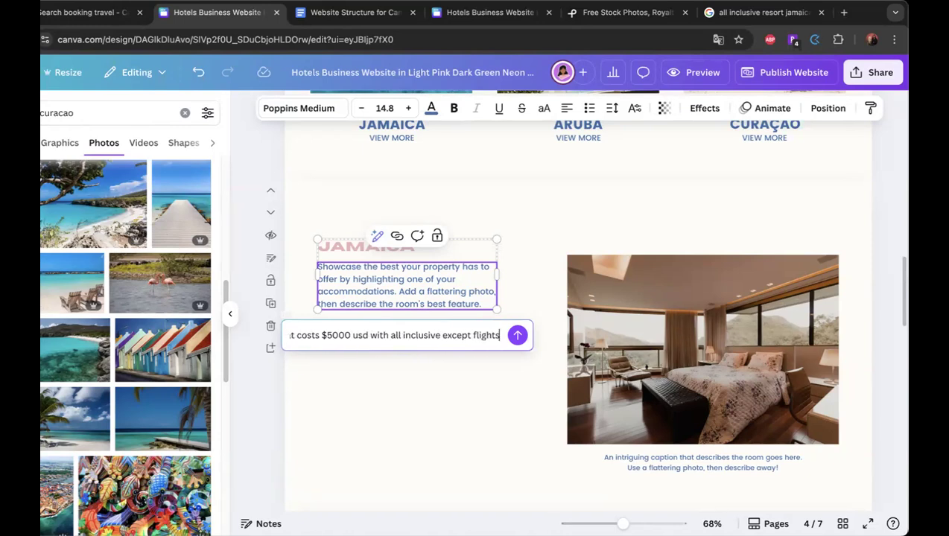
click(516, 336)
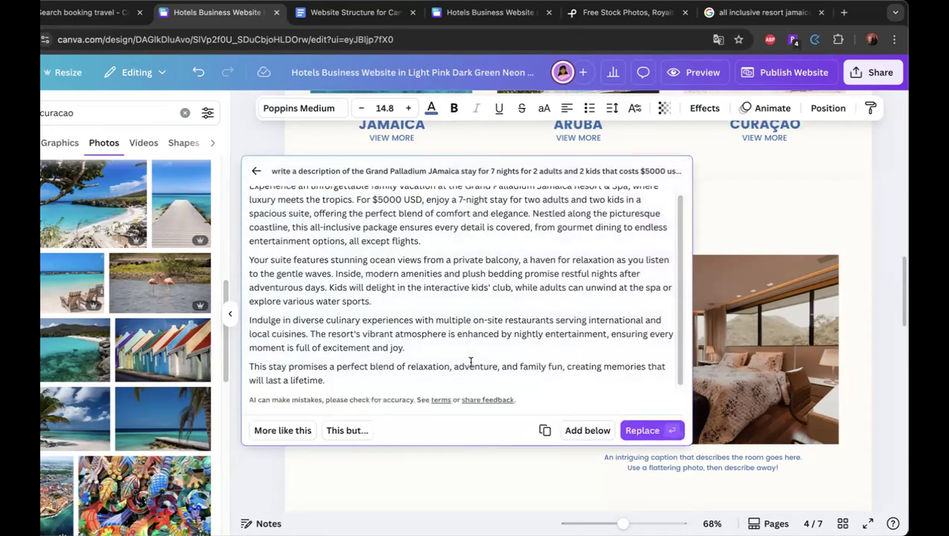
Read through the generated resort description and replace the placeholder paragraph below the JAMAICA heading with it.
scroll(467, 274, up, 1)
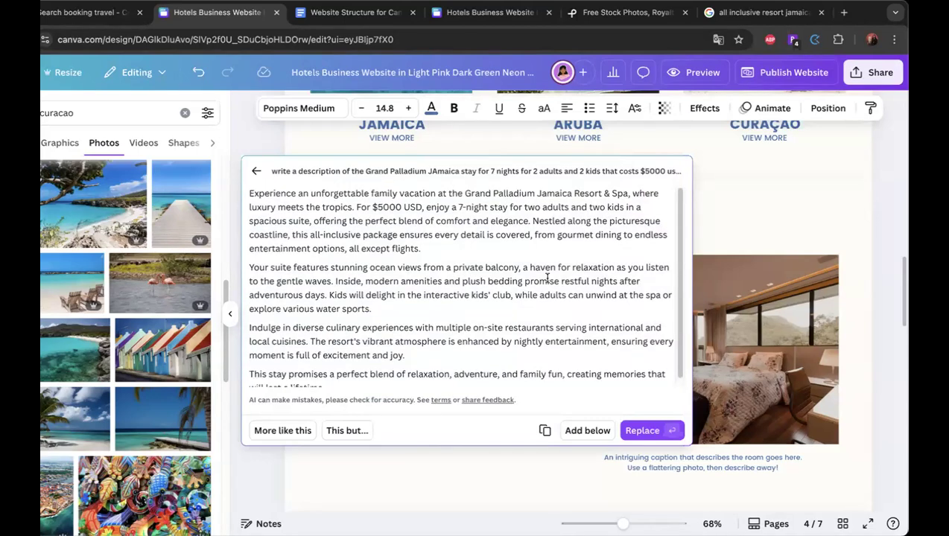
scroll(548, 277, down, 1)
scroll(332, 295, down, 1)
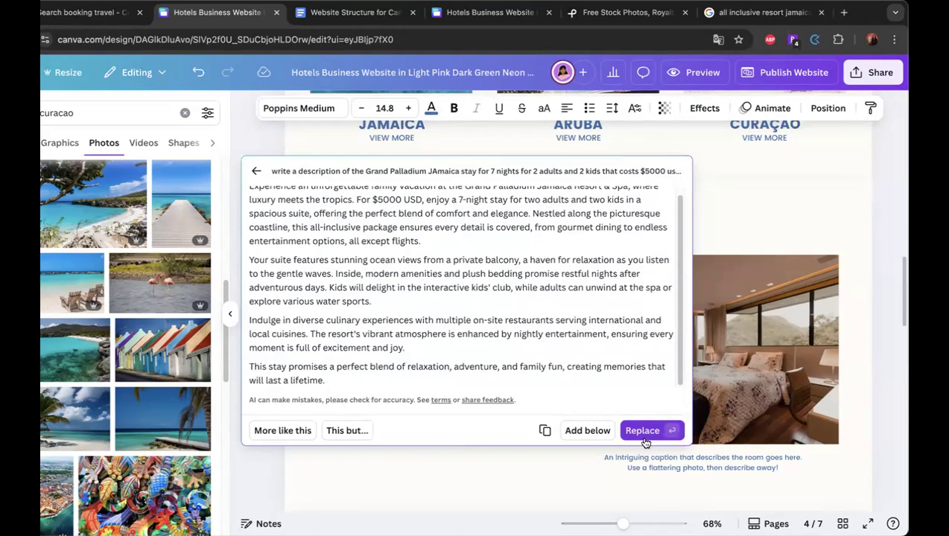
scroll(616, 322, up, 1)
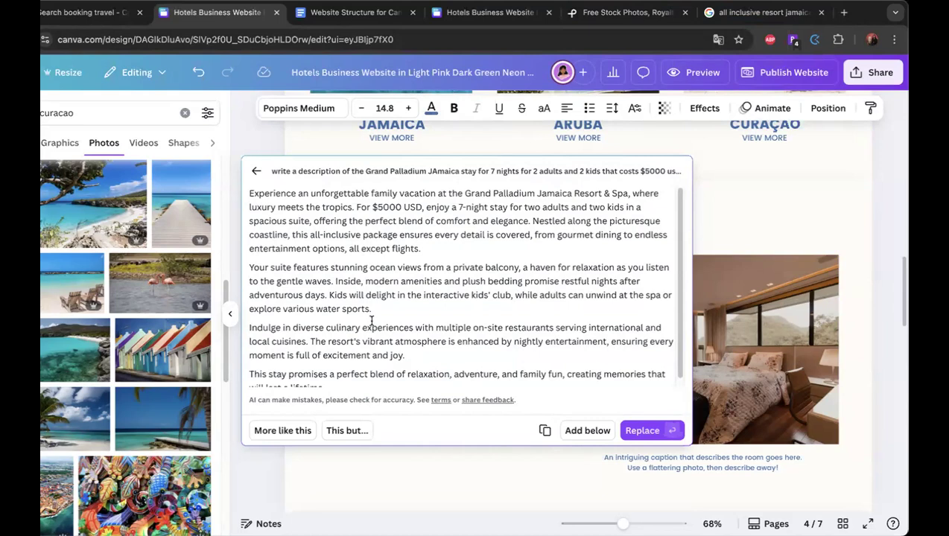
scroll(371, 320, down, 1)
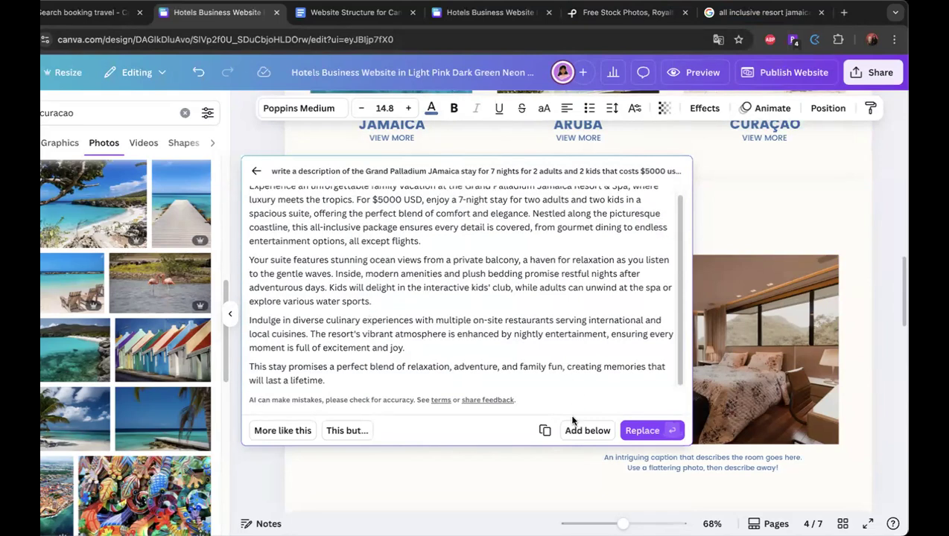
click(642, 431)
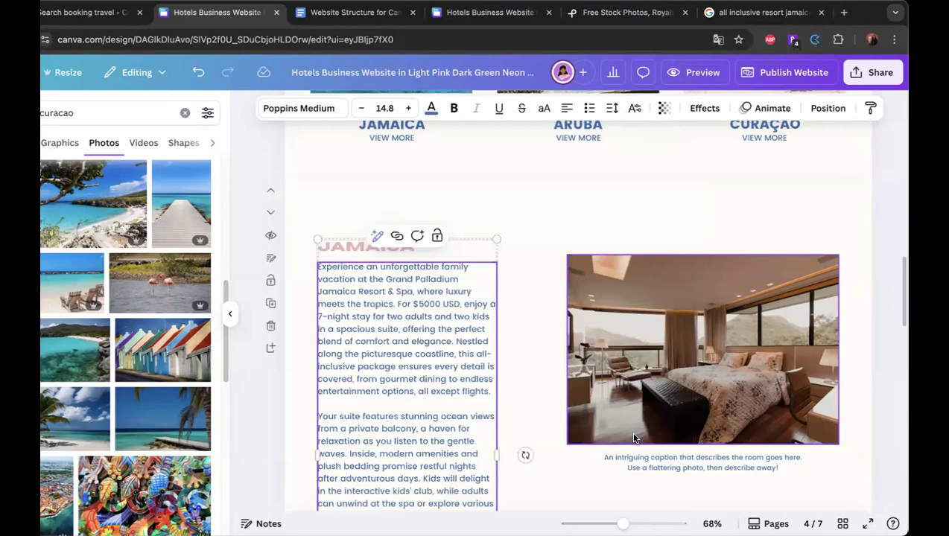
Delete everything after the first paragraph of the resort description under the JAMAICA heading.
scroll(634, 438, down, 2)
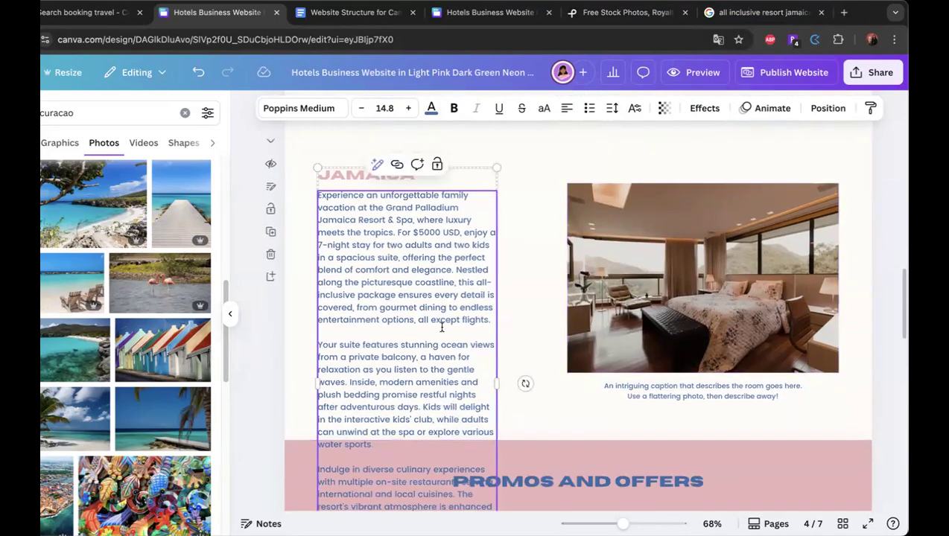
click(411, 330)
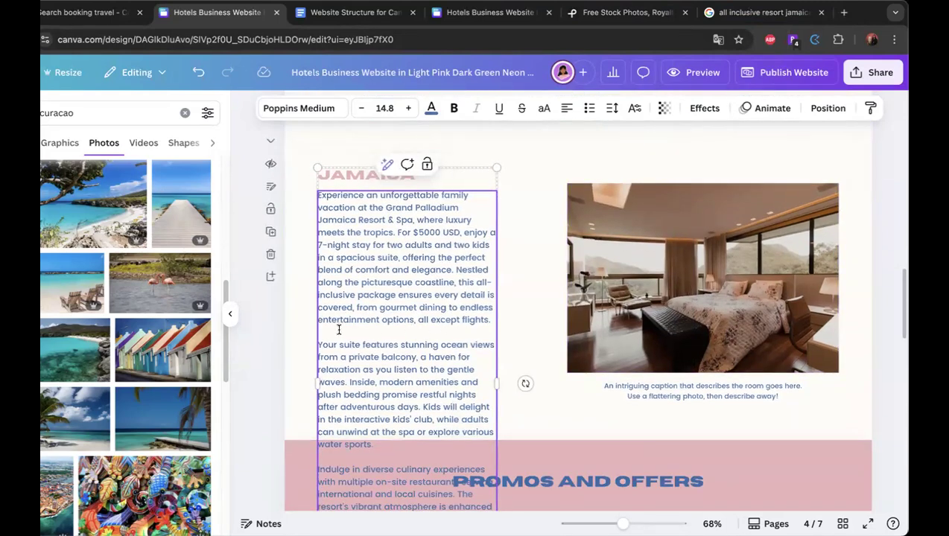
drag(335, 331, 352, 240)
scroll(406, 415, down, 10)
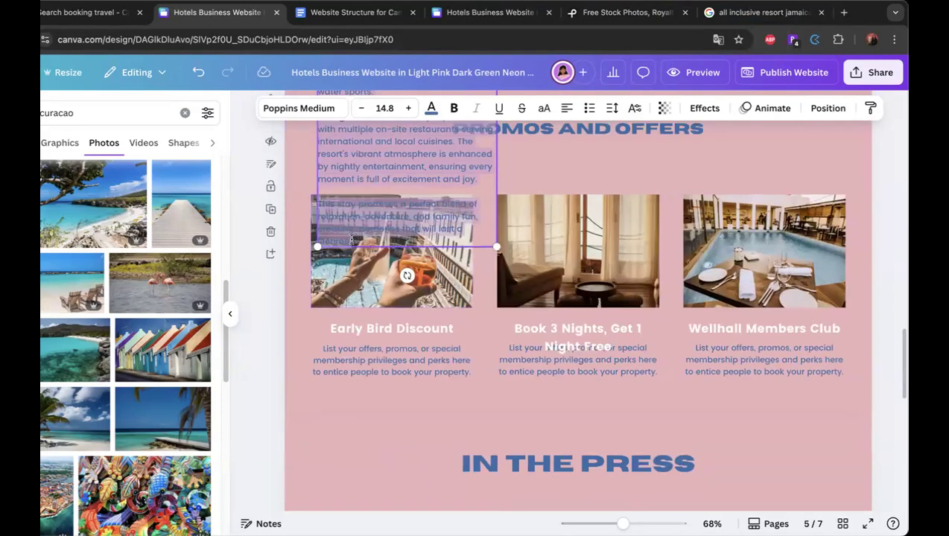
key(BackSpace)
scroll(349, 236, up, 10)
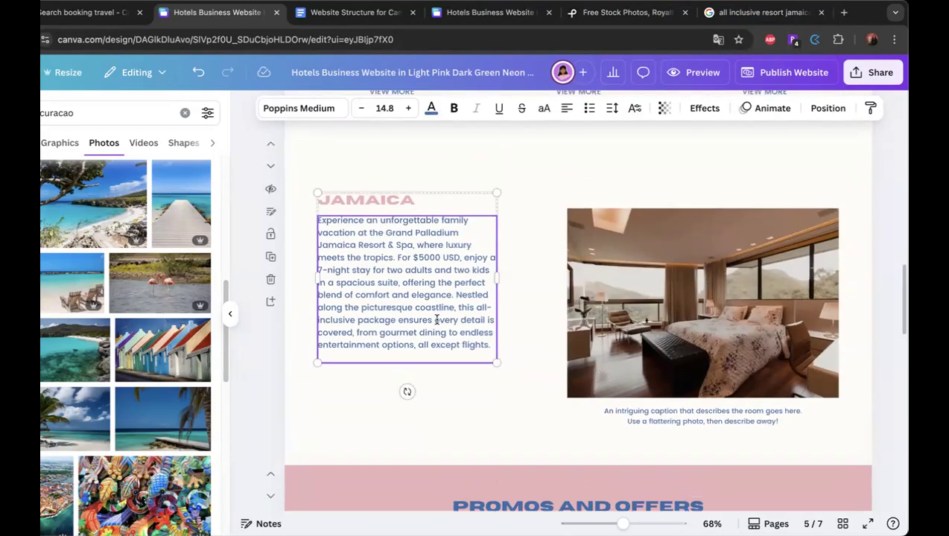
Generate an AI rewrite of the remaining Jamaica description paragraph.
triple_click(324, 220)
click(377, 190)
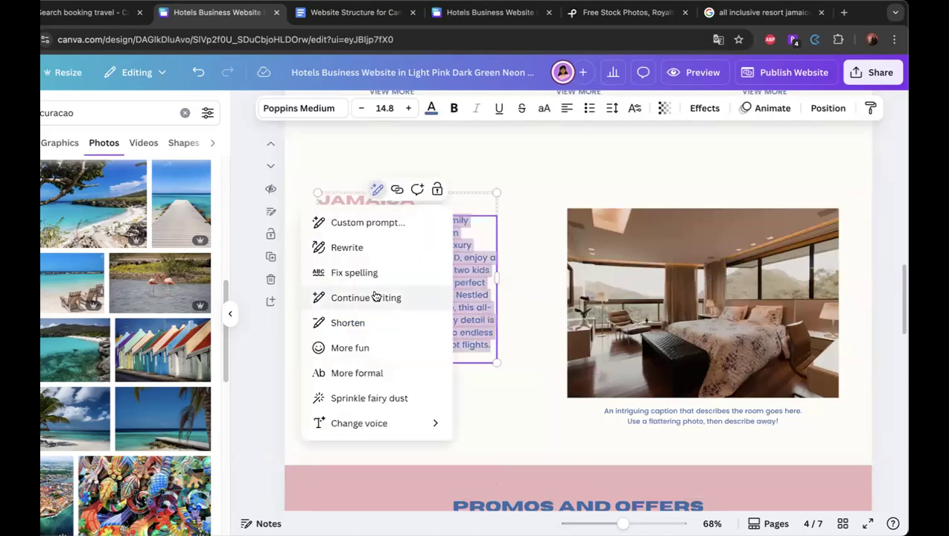
click(347, 247)
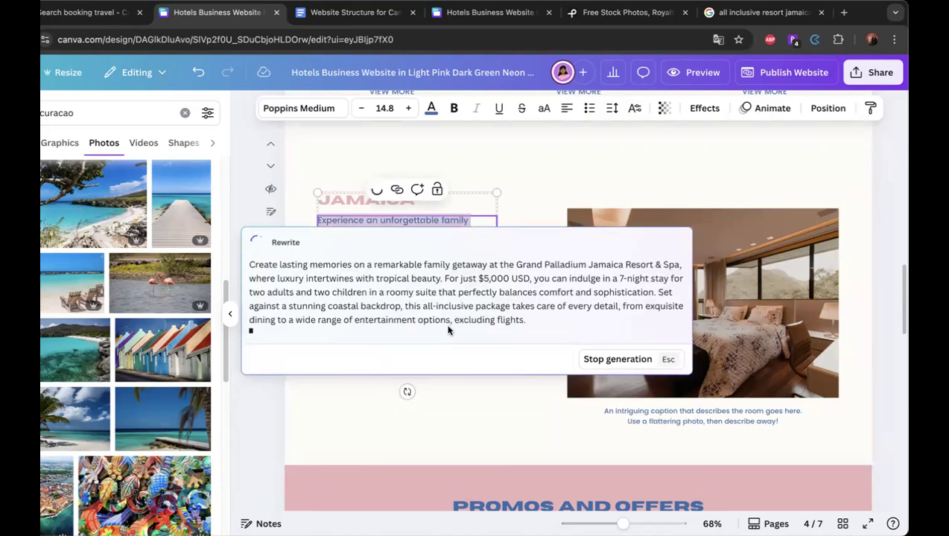
Refine the rewrite with "smaller and make it sound fun!", replace the Jamaica paragraph with the result and move the text group slightly up.
click(365, 363)
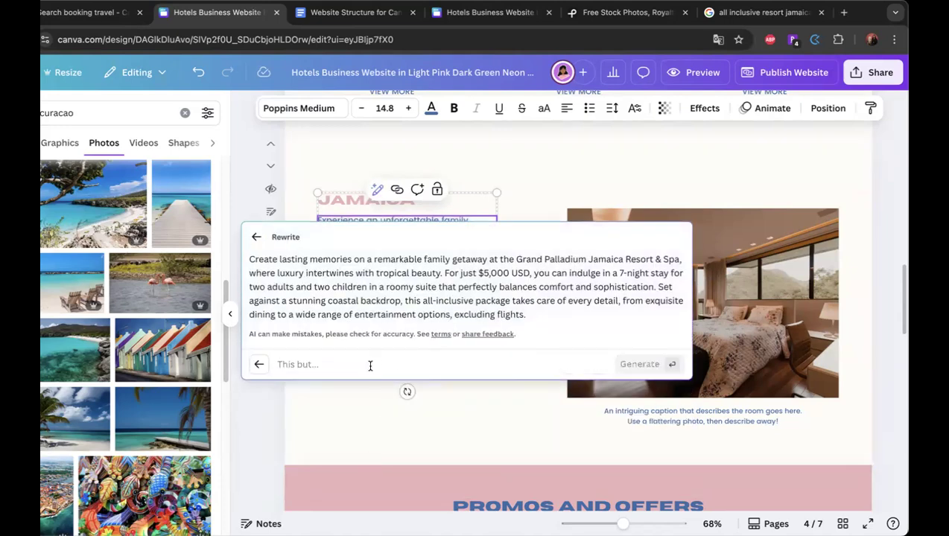
text(smaler anf )
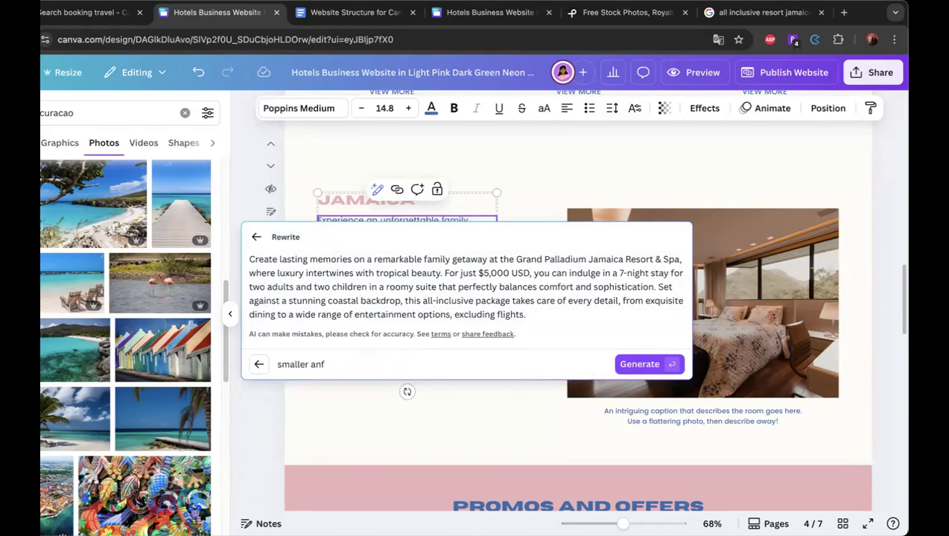
text(make it sound fun!)
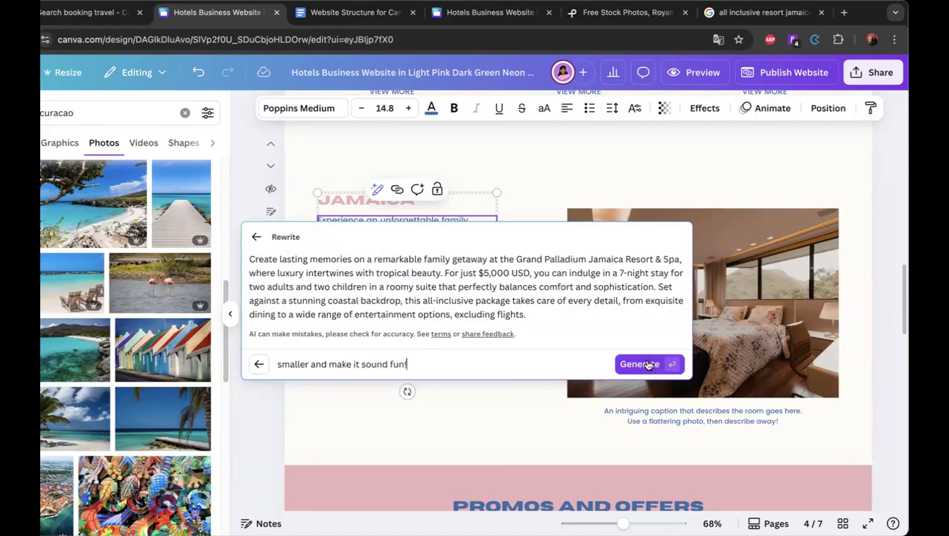
click(645, 364)
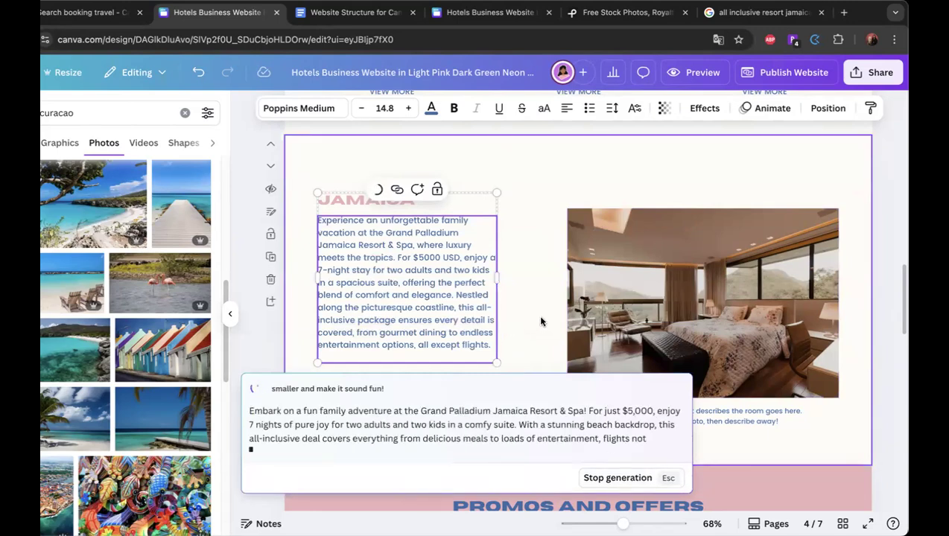
click(654, 359)
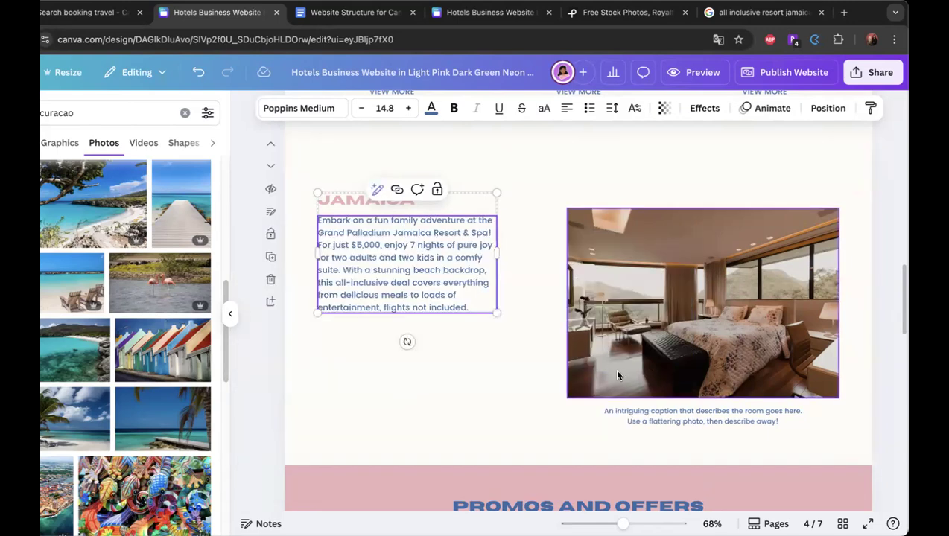
click(514, 295)
click(458, 253)
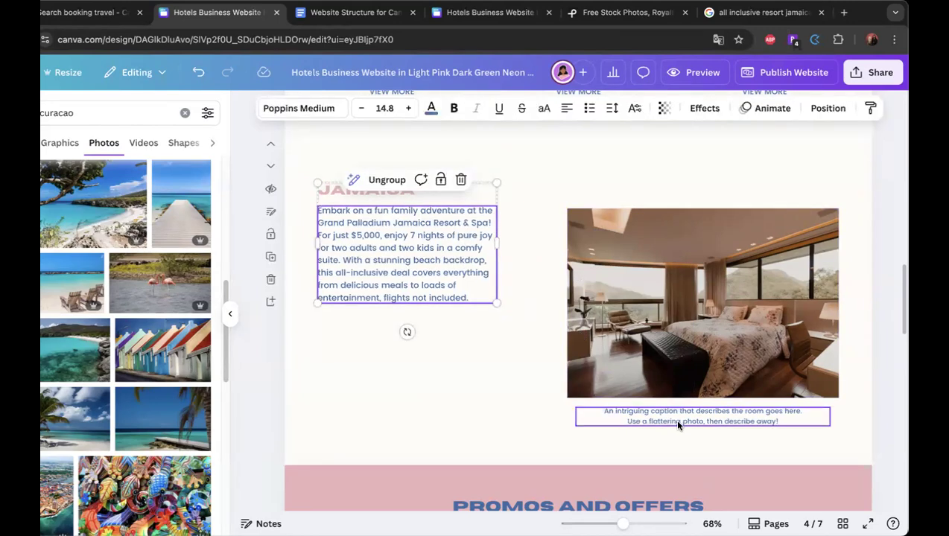
Switch to the Google search for Jamaica resorts, show image results and copy the Tripadvisor photo of the white beachfront hotel.
click(674, 418)
click(676, 301)
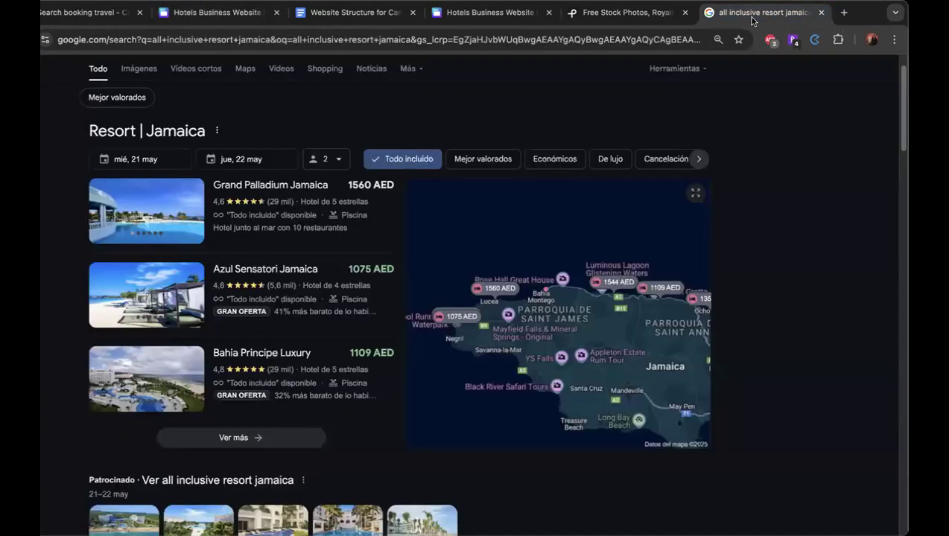
click(760, 13)
click(142, 69)
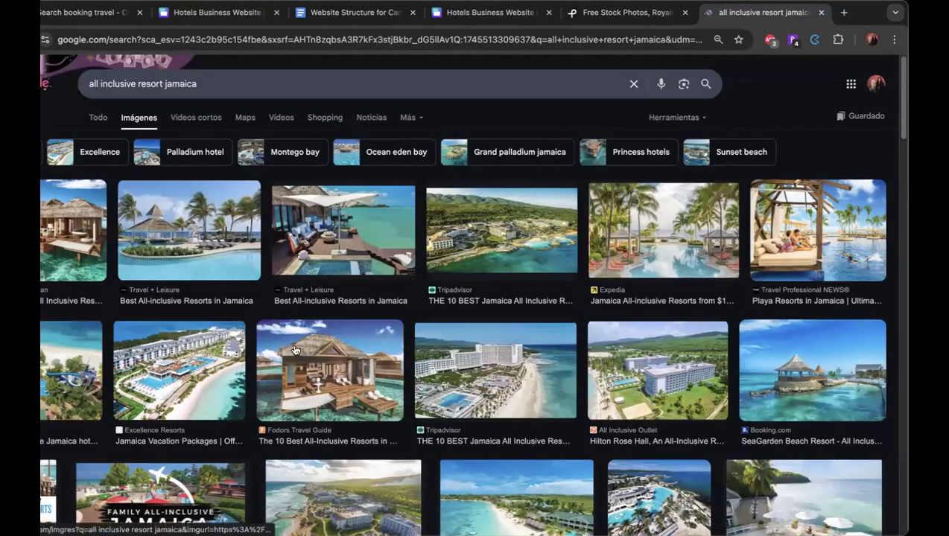
click(553, 361)
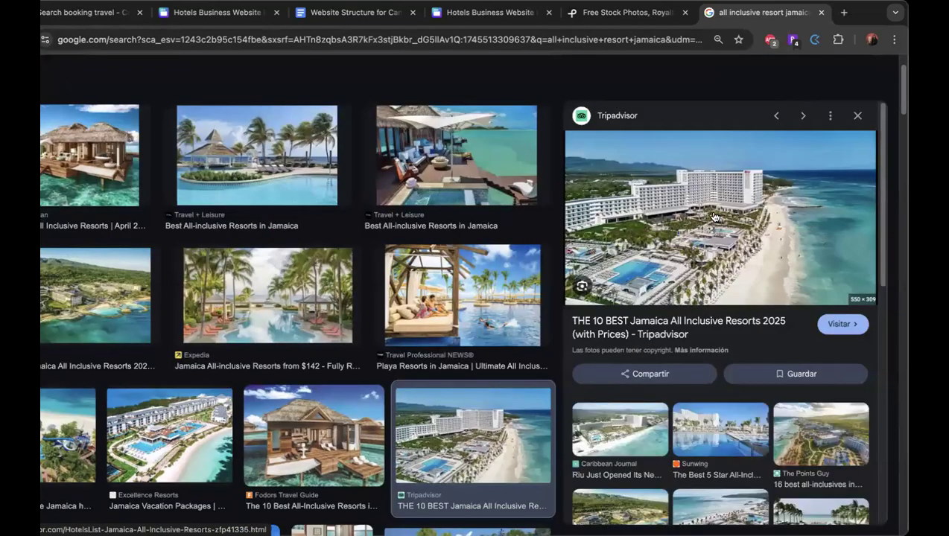
right_click(714, 217)
click(739, 353)
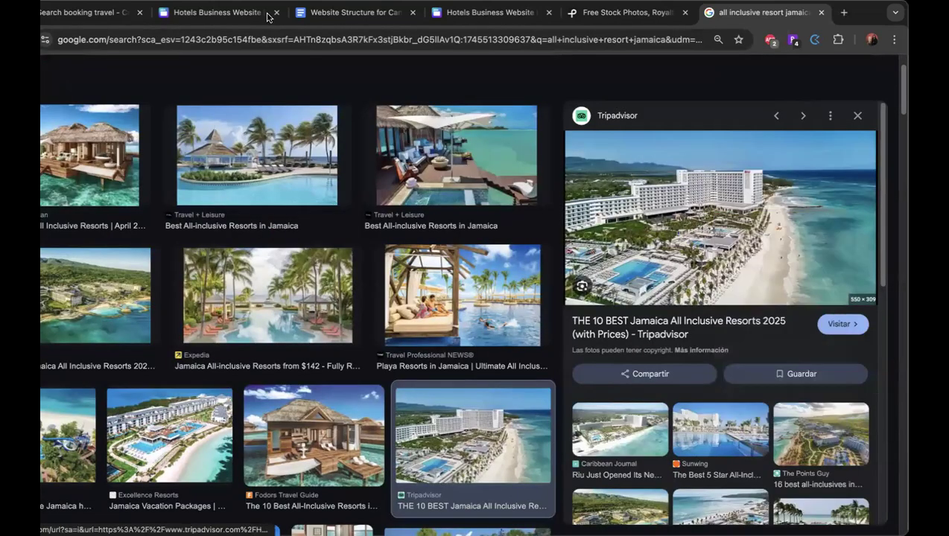
Return to the Canva design, paste the copied resort photo and place it in the frame holding the bedroom picture.
click(222, 18)
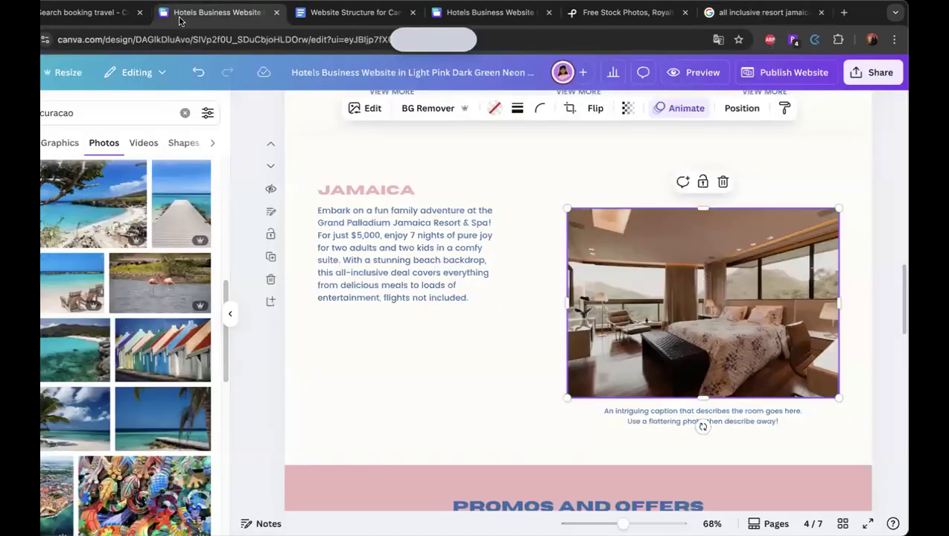
click(362, 348)
key(ctrl+v)
drag(672, 303, 710, 304)
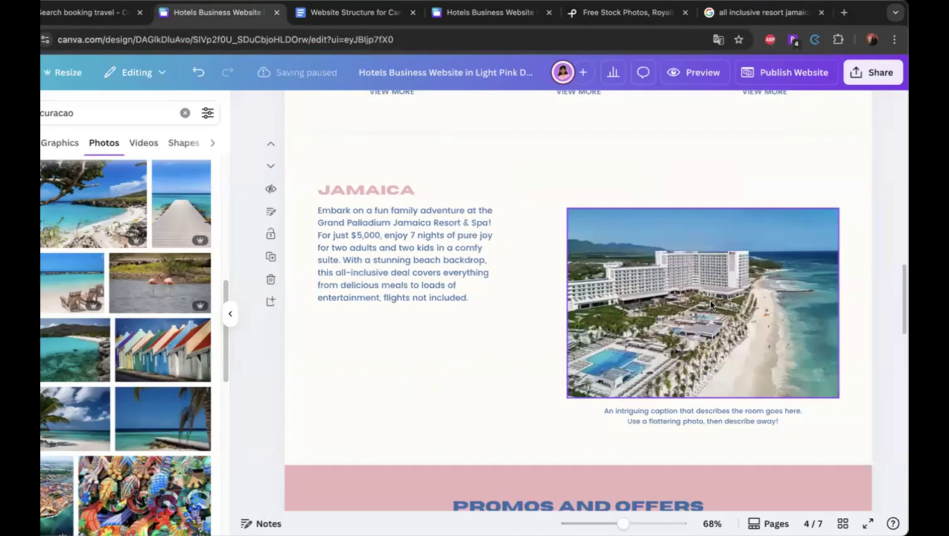
Replace the caption below the resort photo with "GRAND PALLADIUM JAMAICA - 5 STAR RESORT".
click(638, 406)
click(638, 407)
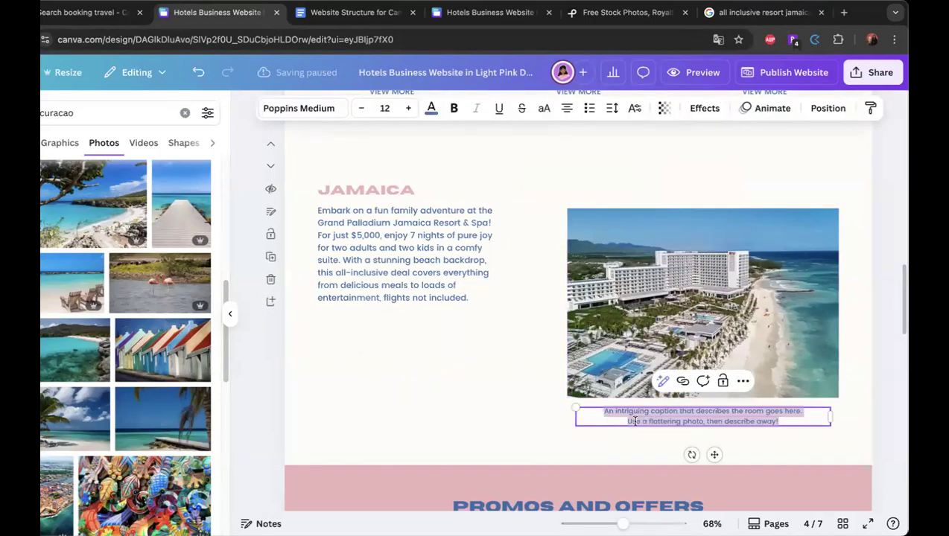
text(GR)
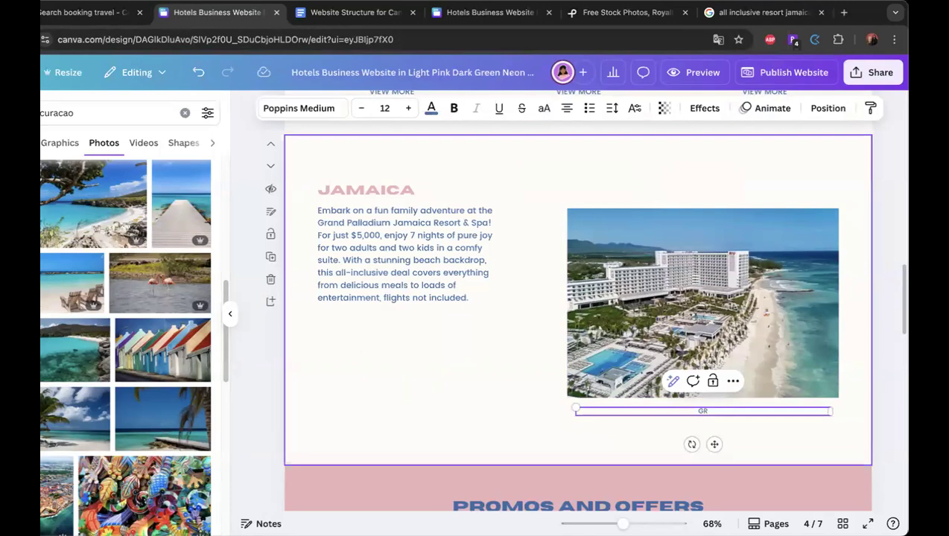
text(AND PALLADIUM JAMAICA)
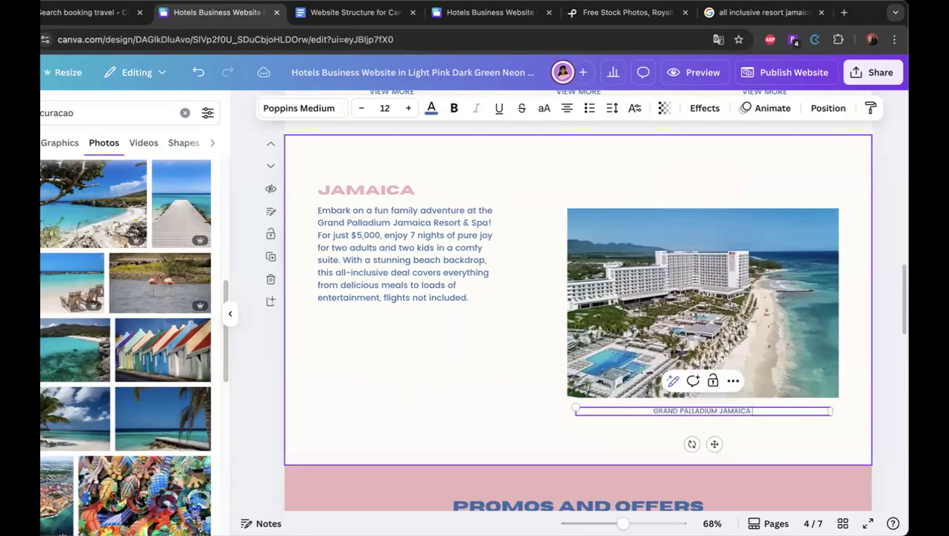
text( - 5 STAR)
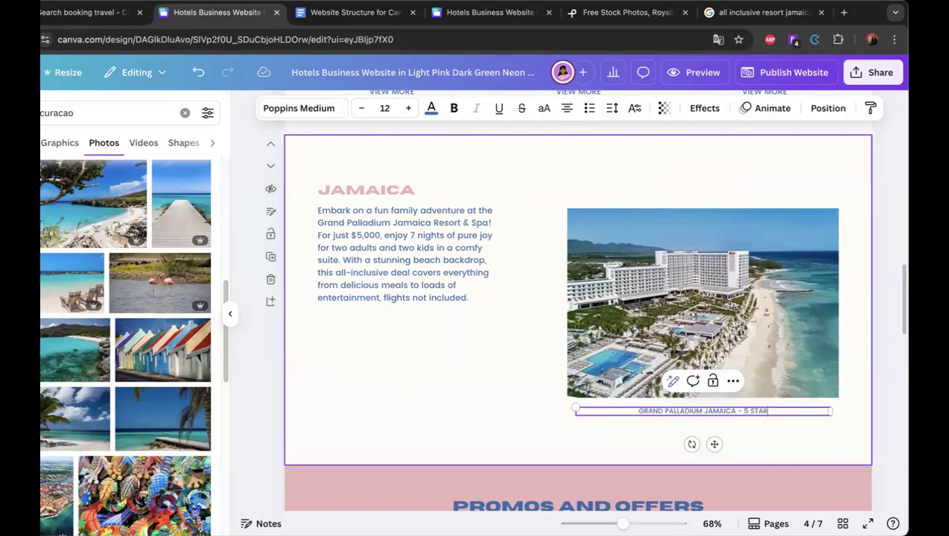
text( RESORT)
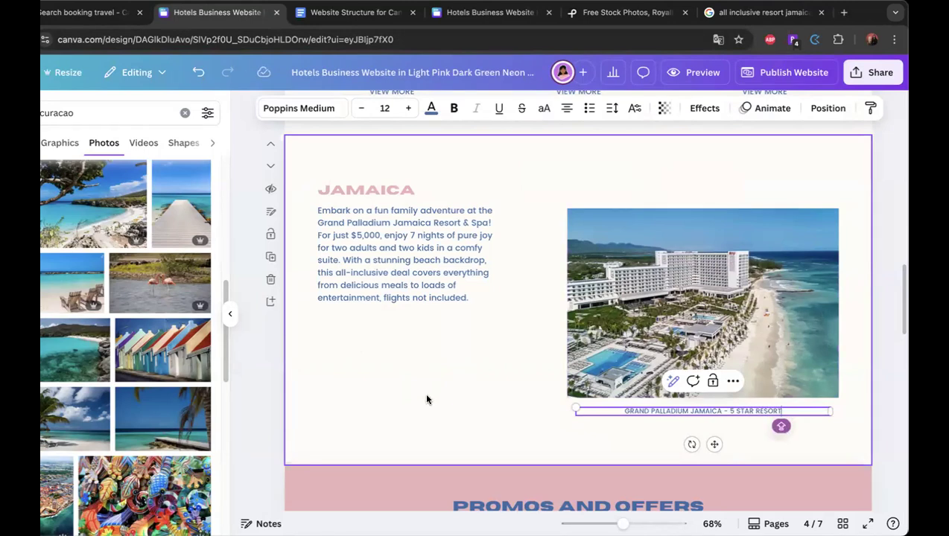
click(485, 395)
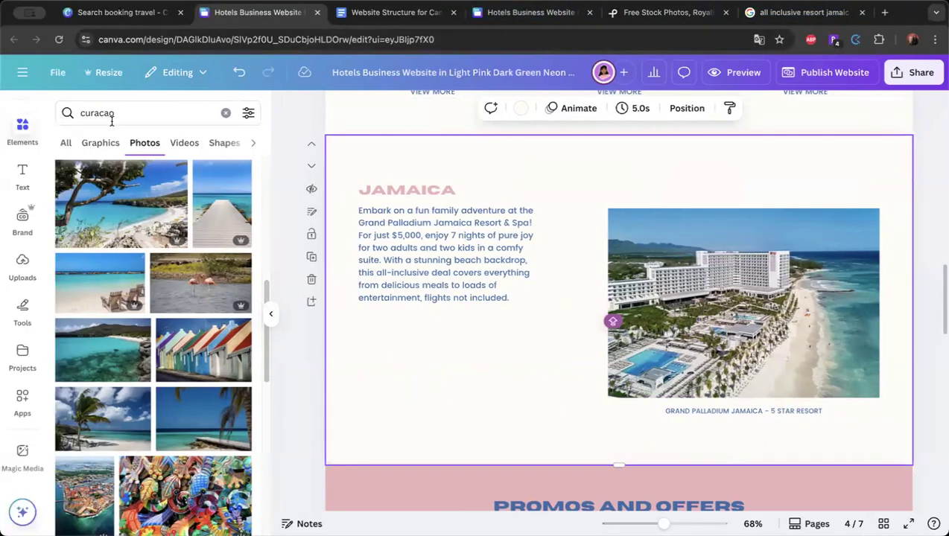
Search the elements for "JAMAICA", limit the results to graphics and add the red hibiscus flower to the page.
double_click(70, 112)
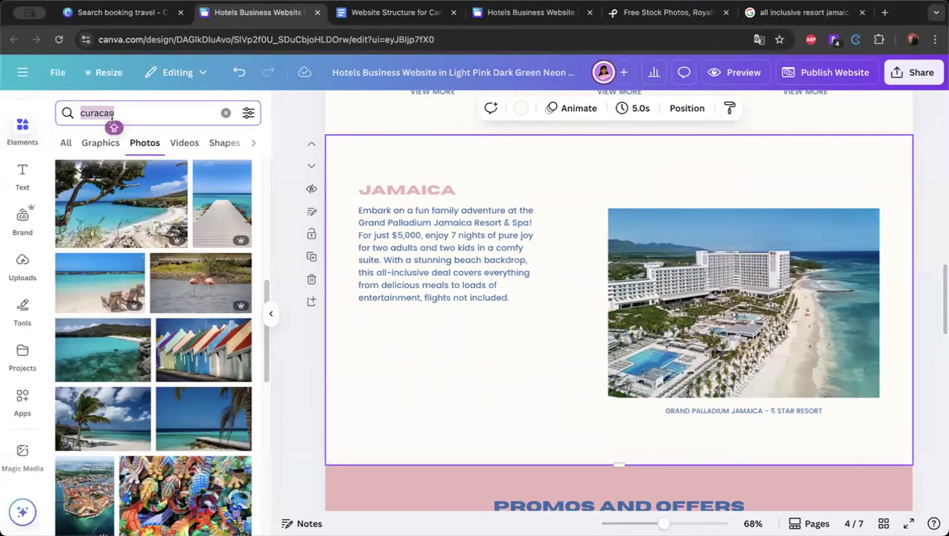
text(JAMAICA)
key(Return)
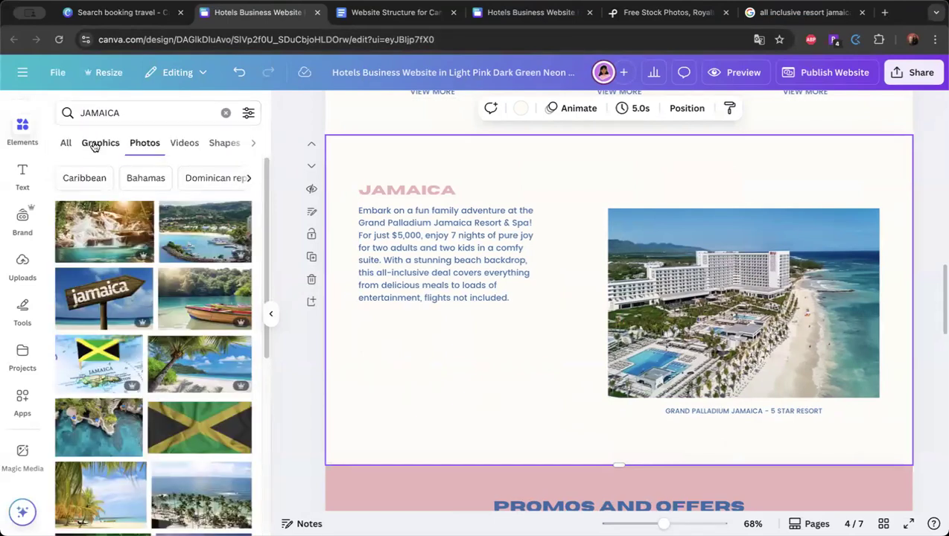
click(108, 144)
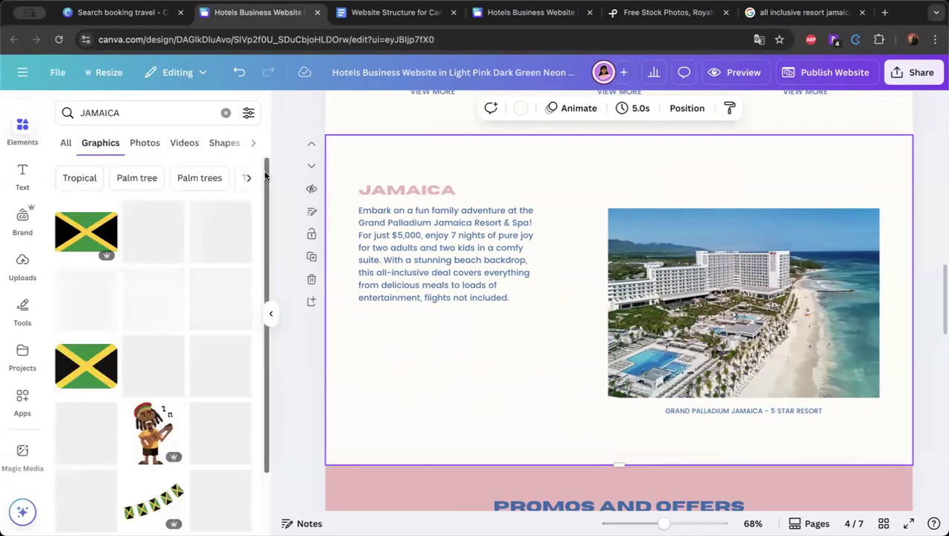
scroll(264, 179, down, 2)
click(153, 166)
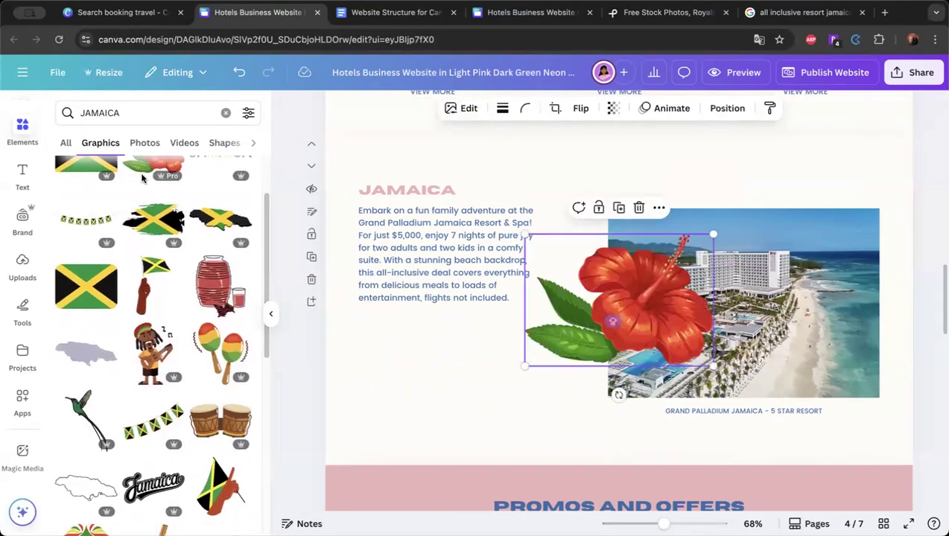
Browse further through the Jamaica graphics and add the black outline map of the island.
scroll(225, 256, down, 3)
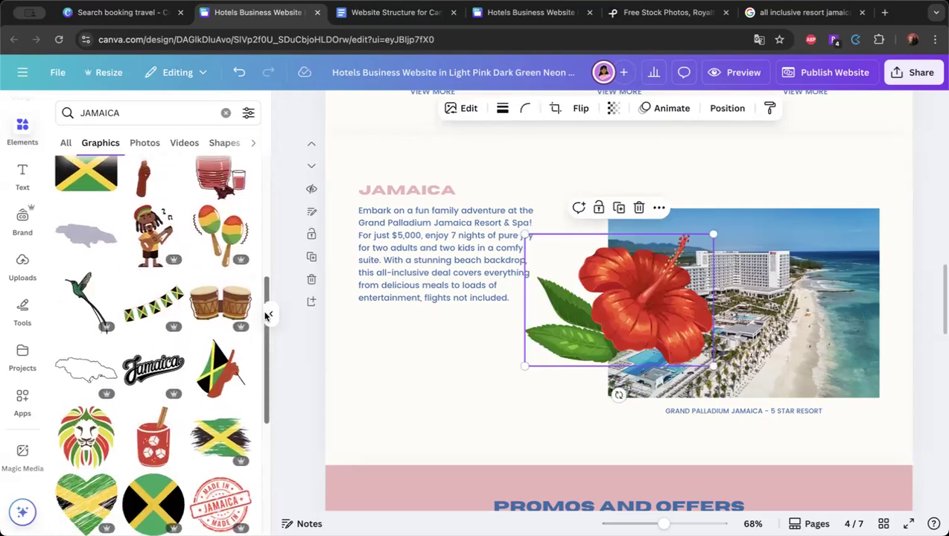
drag(267, 289, 267, 338)
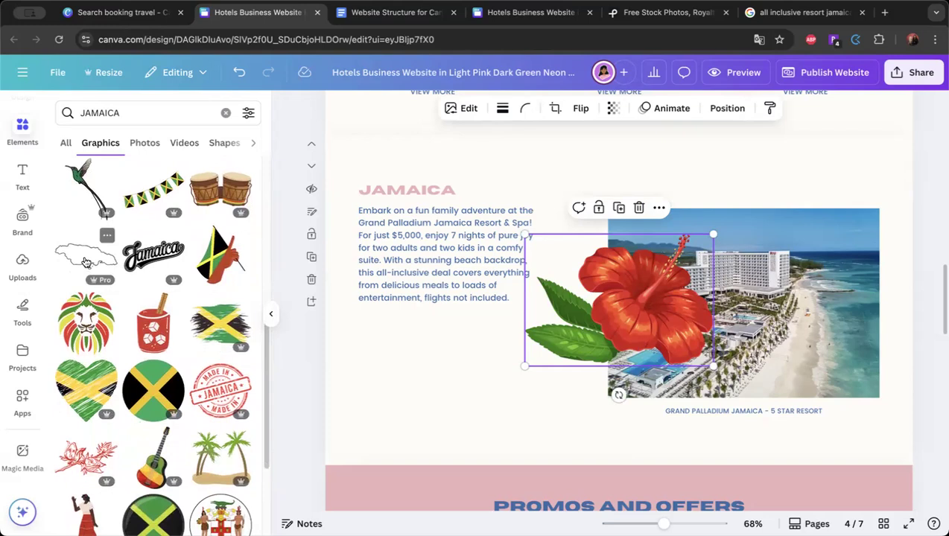
click(86, 262)
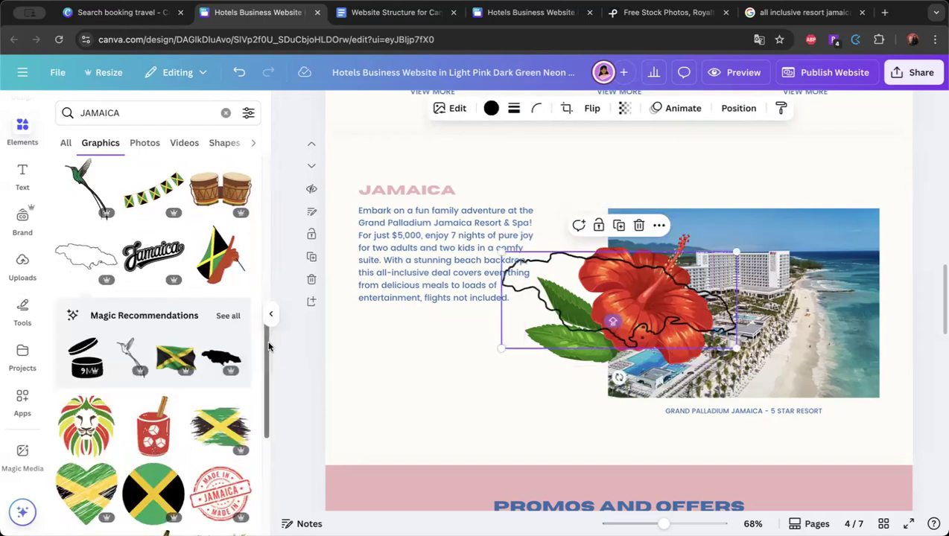
Add the red drinks graphic and place it with the island outline below the Jamaica paragraph.
scroll(269, 347, down, 5)
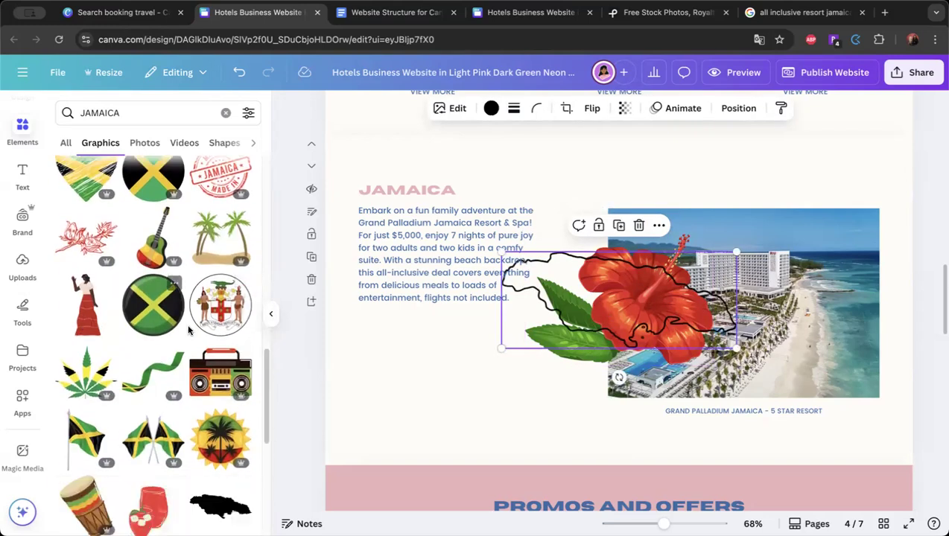
scroll(209, 309, down, 2)
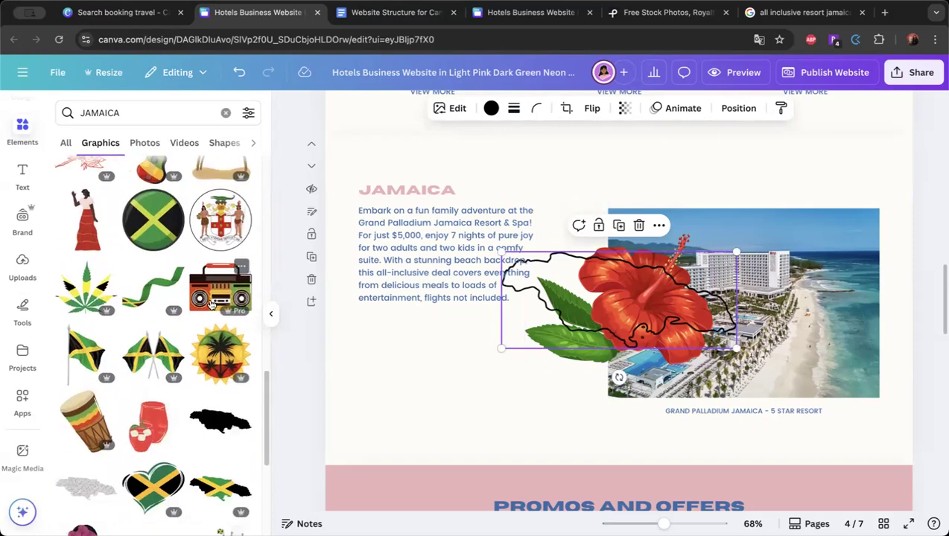
click(153, 440)
drag(648, 332, 490, 411)
click(405, 404)
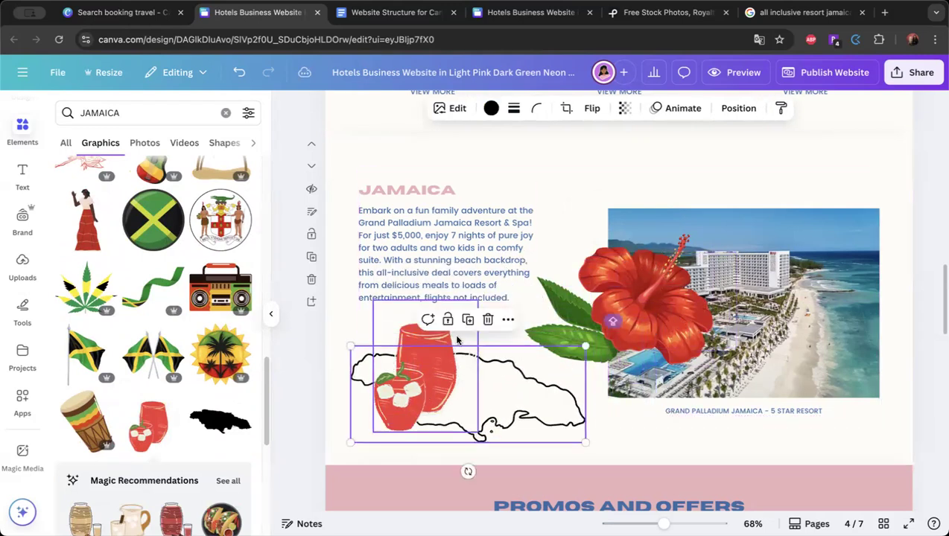
Shrink the red drinks and the hibiscus flower and arrange both over the island outline below the paragraph.
drag(475, 298, 411, 362)
drag(687, 260, 508, 347)
click(474, 390)
drag(473, 389, 513, 362)
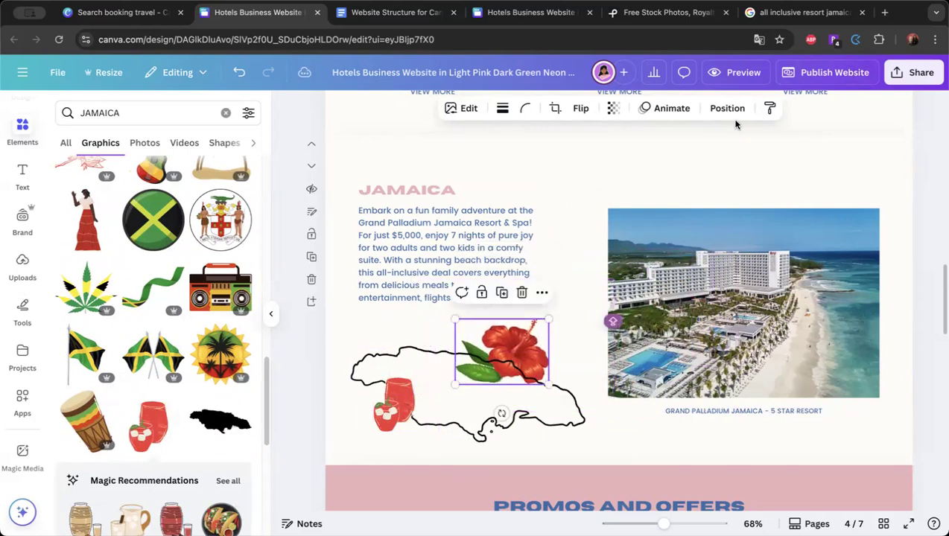
Move the island outline behind the hibiscus flower in the layer order and shift the flower slightly lower on the outline's edge.
click(727, 108)
drag(148, 338, 148, 379)
drag(518, 346, 522, 362)
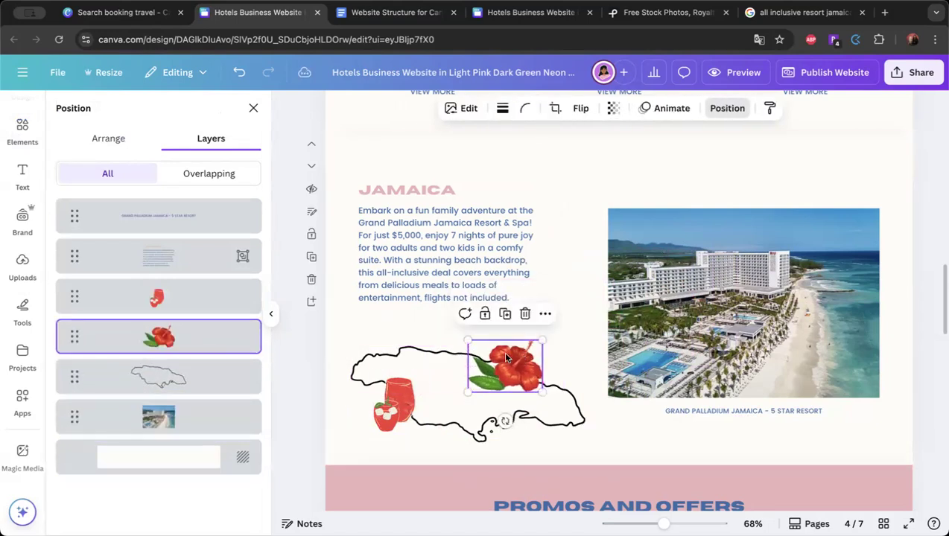
Find the maracas among the "JAMAICA" graphics, add them to the page and place them small on the island outline's upper-left edge.
click(19, 131)
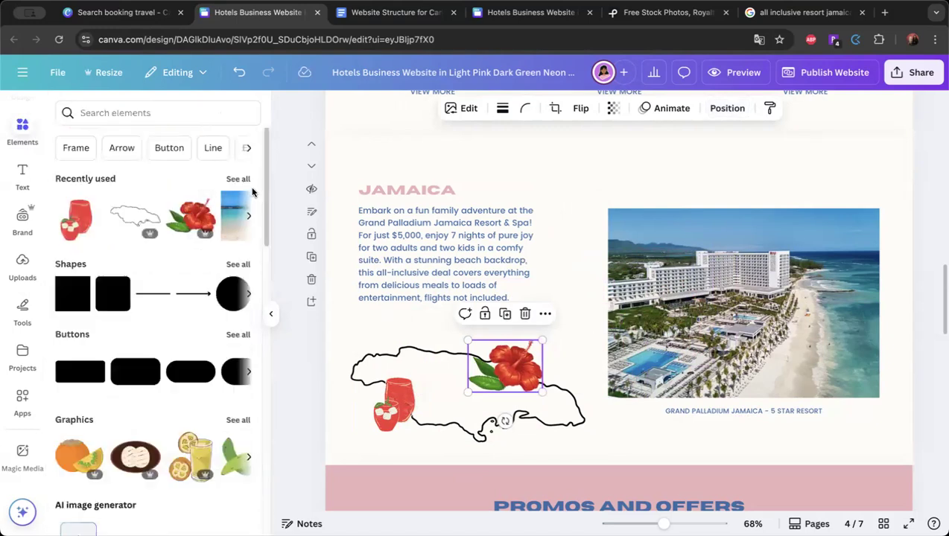
click(116, 113)
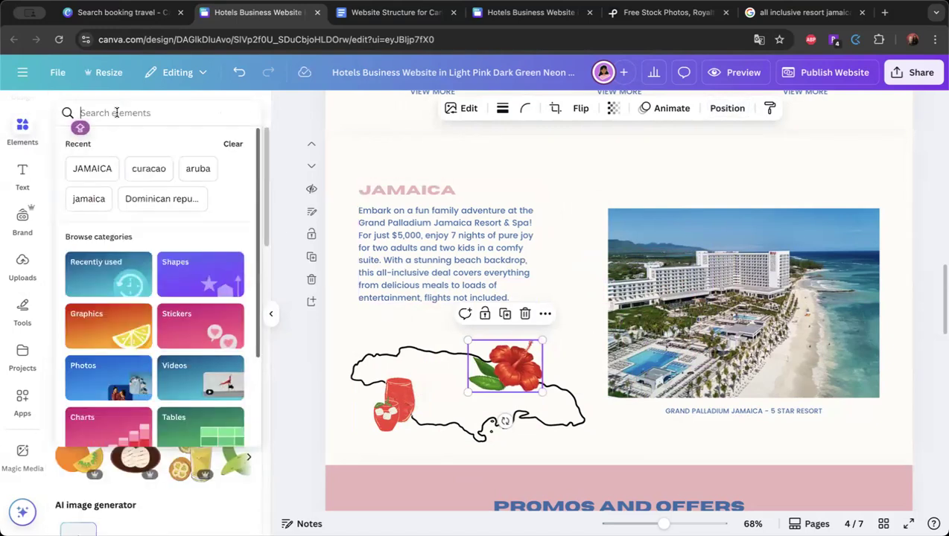
click(105, 168)
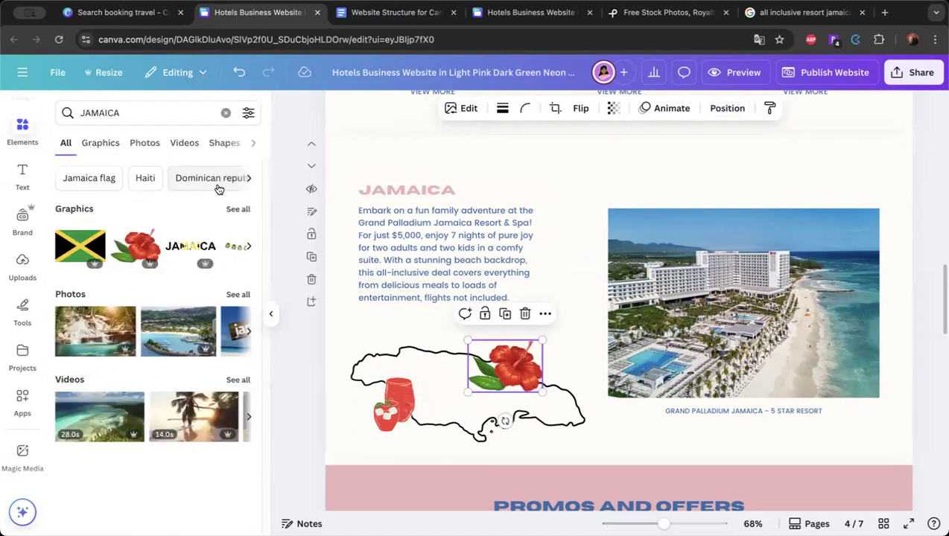
click(240, 209)
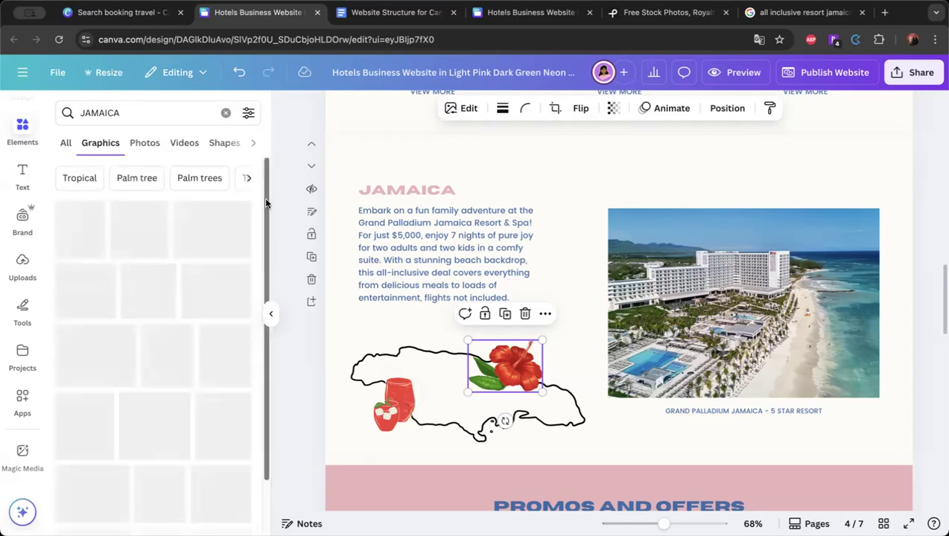
scroll(214, 235, down, 5)
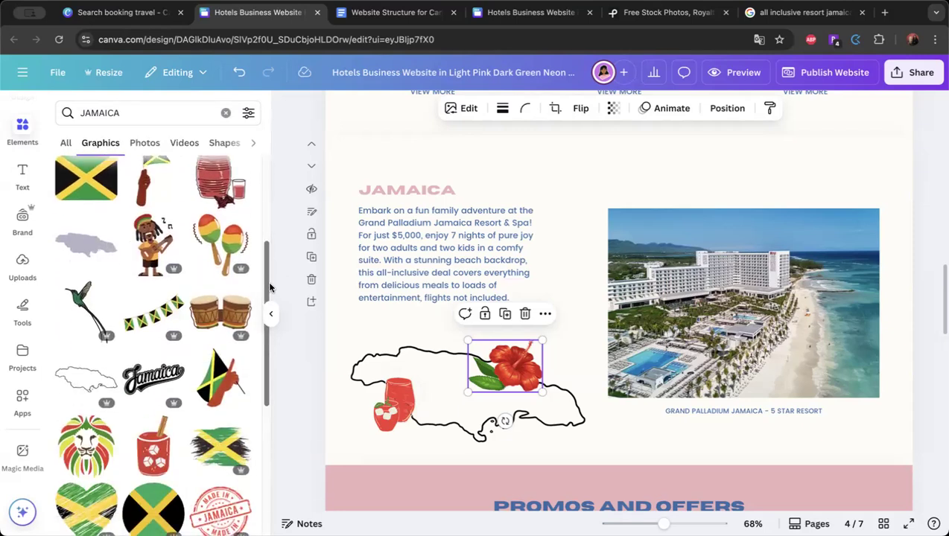
click(215, 234)
drag(735, 169, 421, 341)
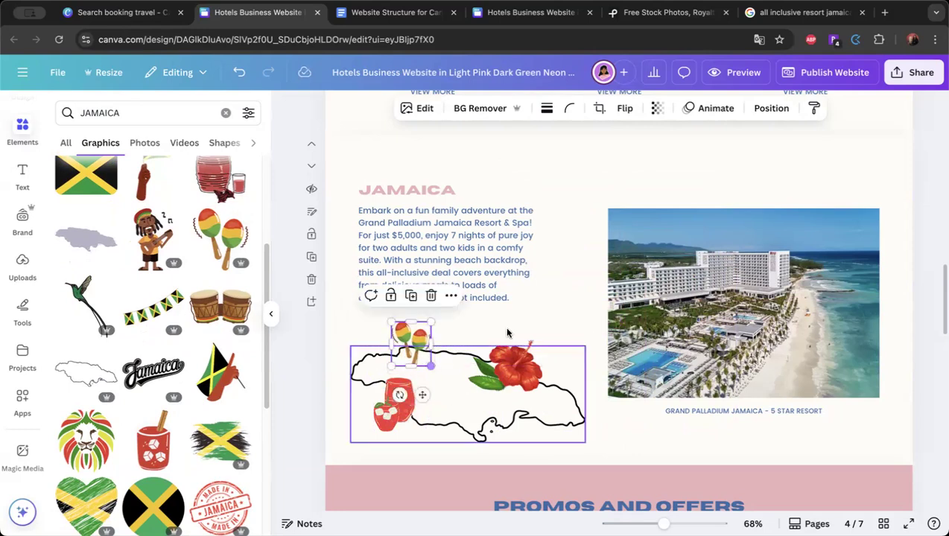
click(562, 311)
click(271, 314)
Preview the website and examine it from the home banner through the destinations to the illustrated Jamaica section.
scroll(723, 283, up, 5)
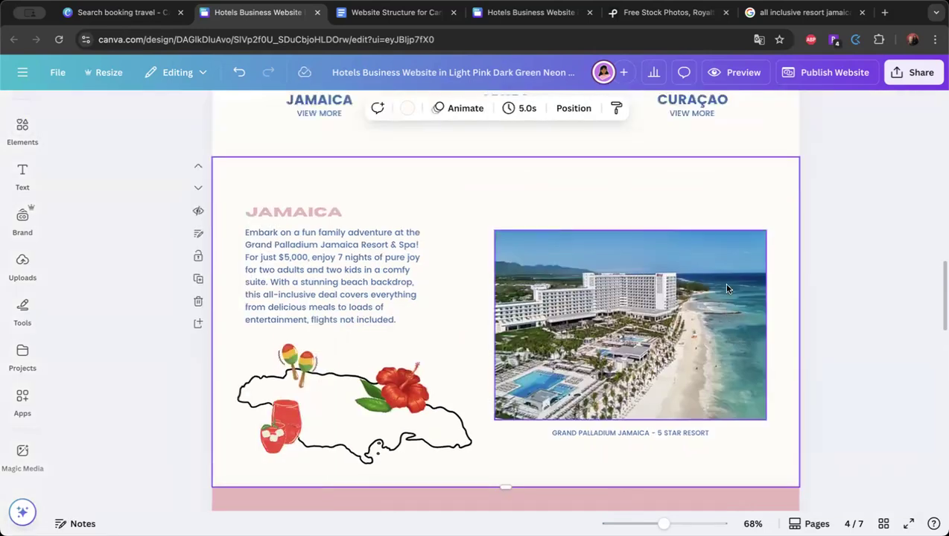
click(753, 76)
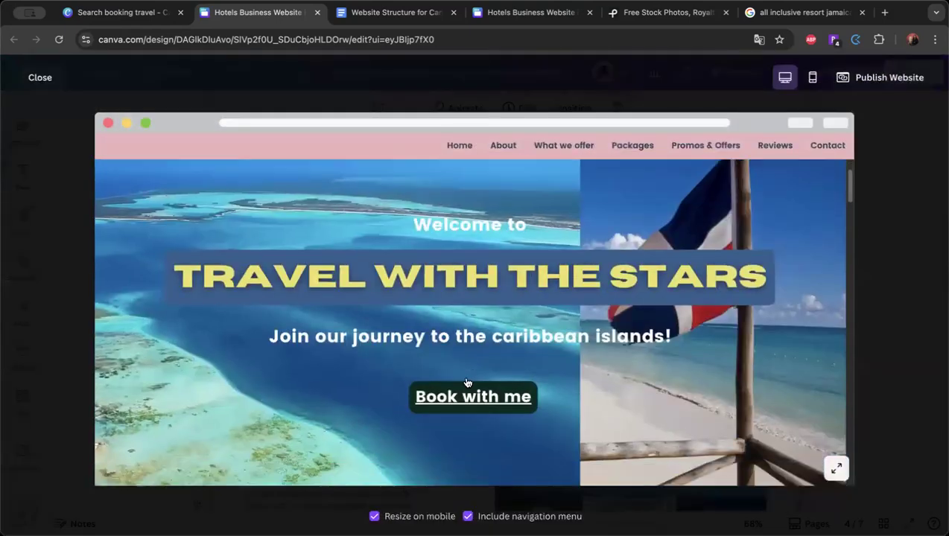
scroll(465, 382, down, 5)
scroll(465, 382, down, 4)
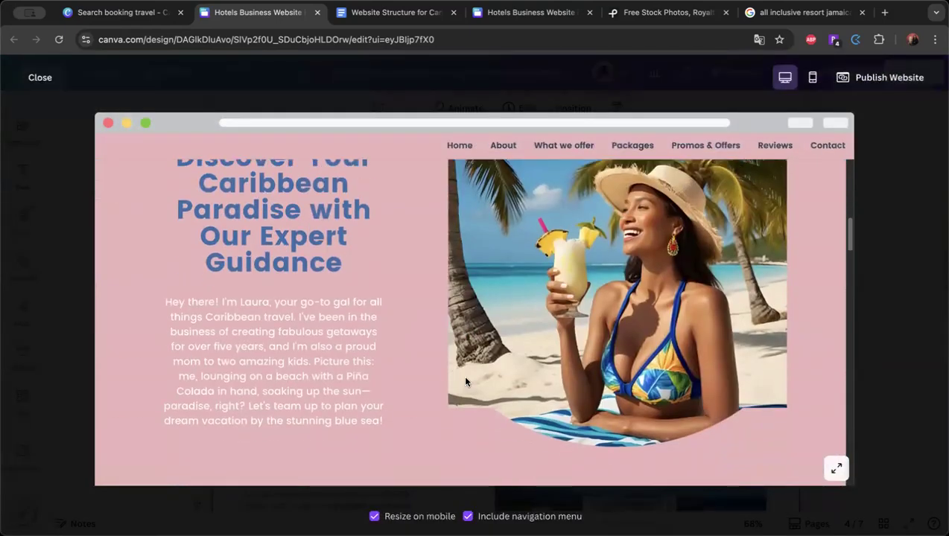
click(564, 147)
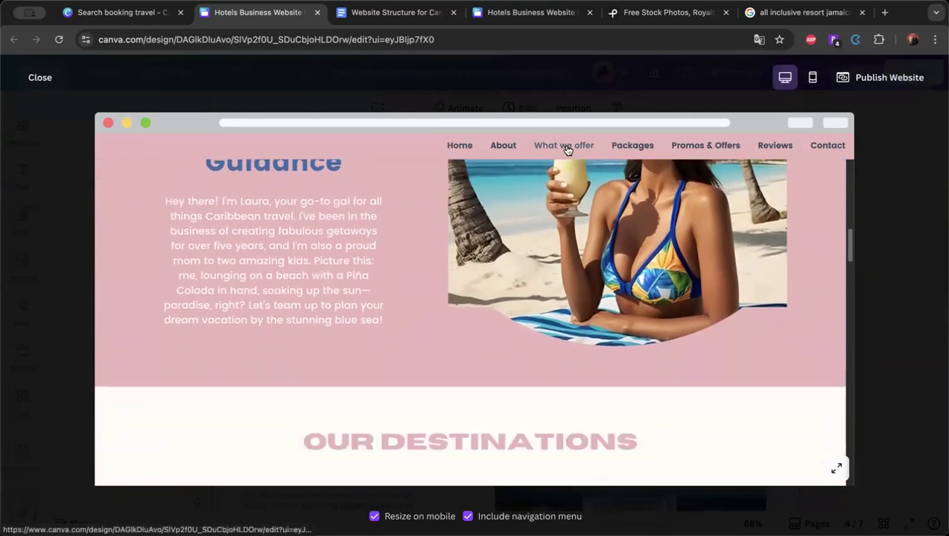
scroll(577, 253, down, 2)
scroll(588, 260, down, 5)
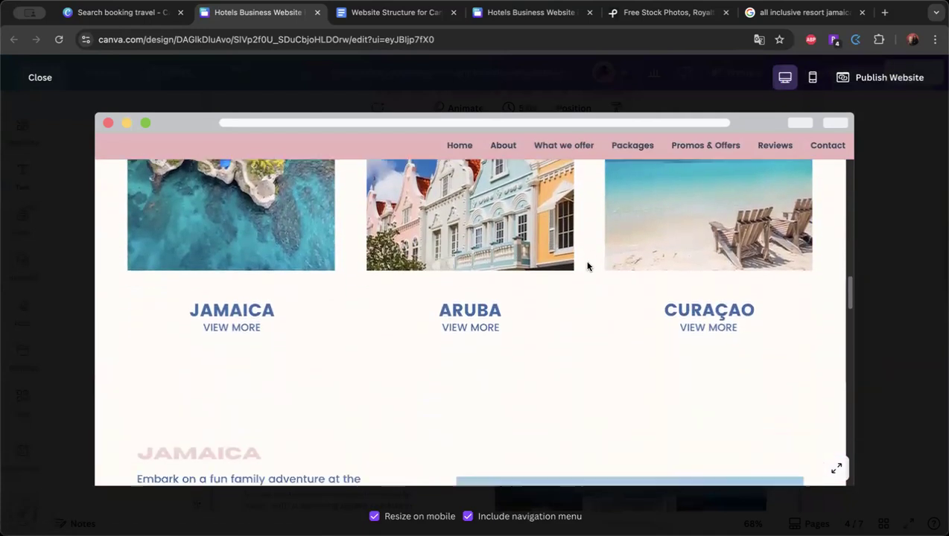
scroll(582, 263, down, 3)
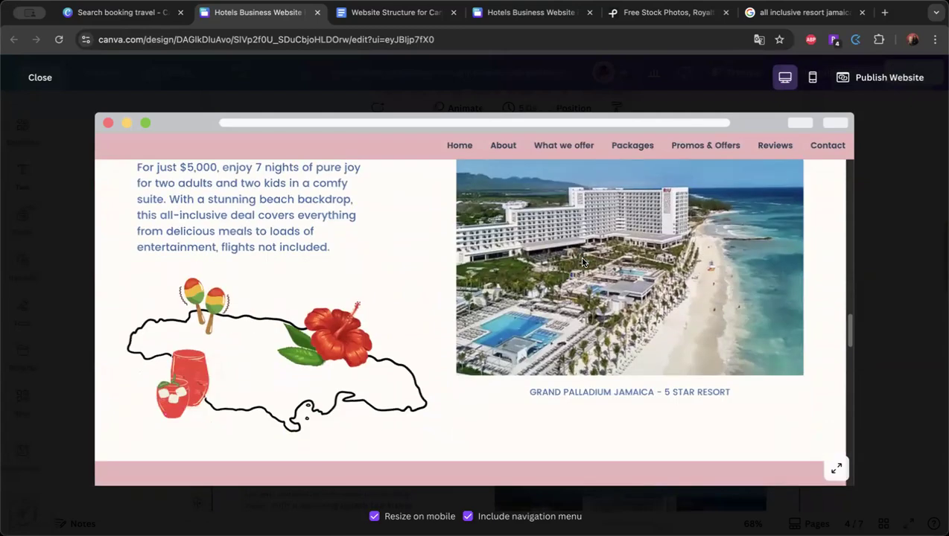
scroll(582, 263, up, 4)
scroll(582, 263, down, 2)
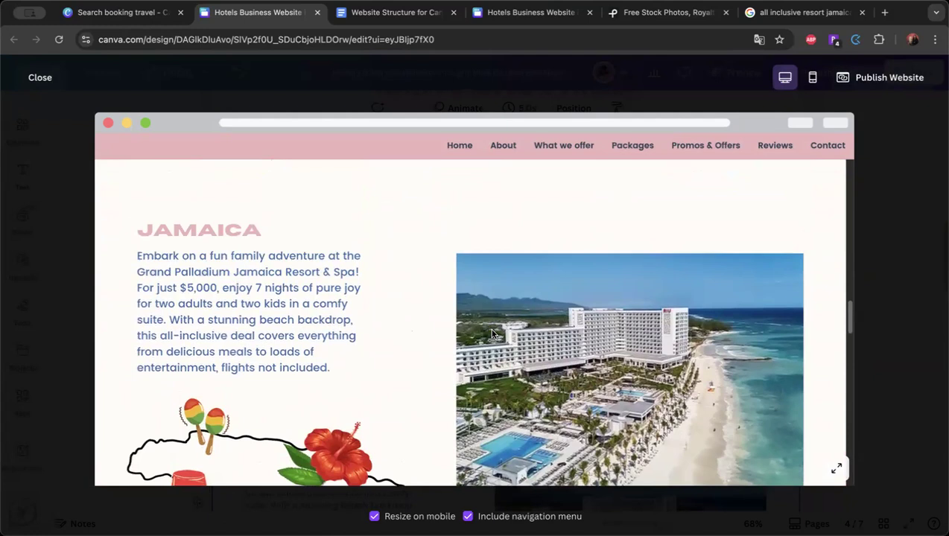
scroll(491, 334, down, 3)
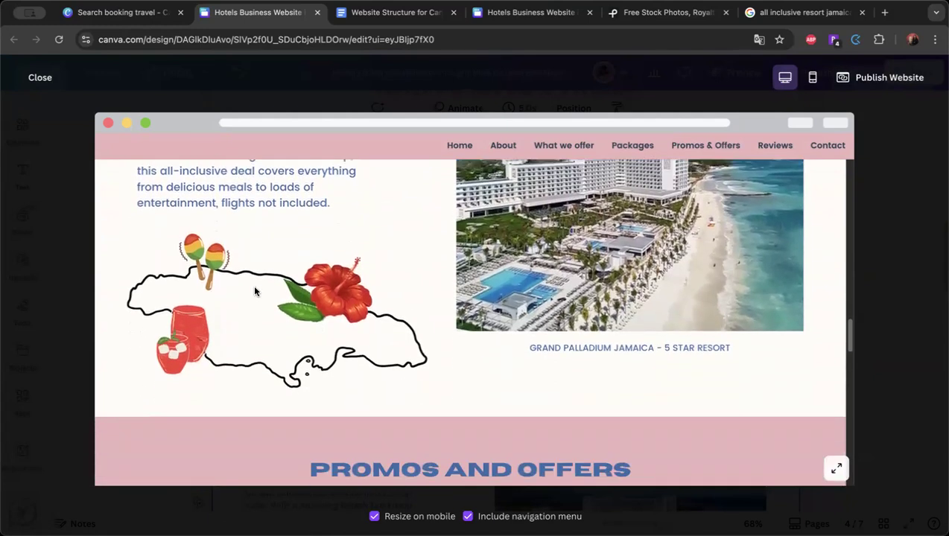
scroll(466, 325, up, 6)
scroll(467, 325, up, 2)
scroll(718, 402, down, 2)
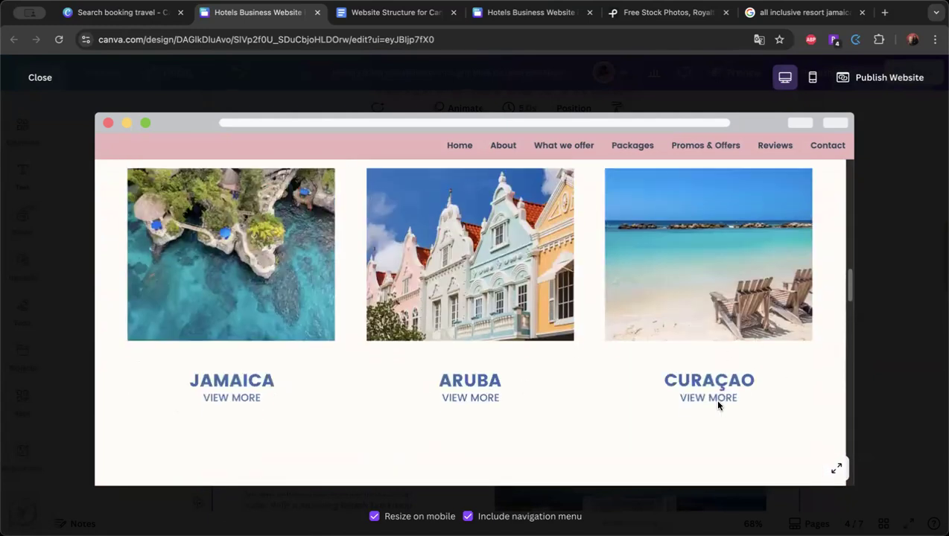
click(33, 77)
Review the Promos and Offers section below the Jamaica section in the editor.
scroll(449, 337, down, 10)
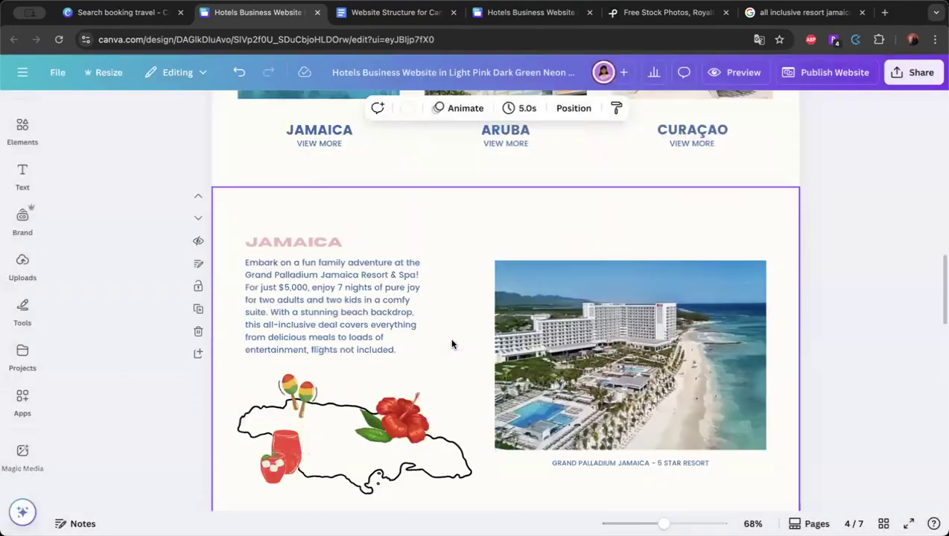
scroll(669, 322, up, 3)
scroll(837, 272, up, 3)
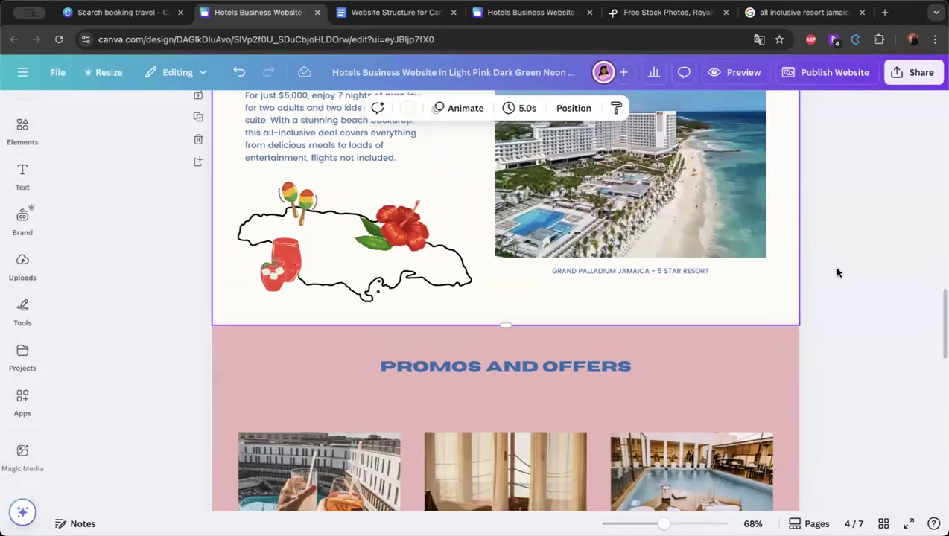
scroll(838, 273, down, 5)
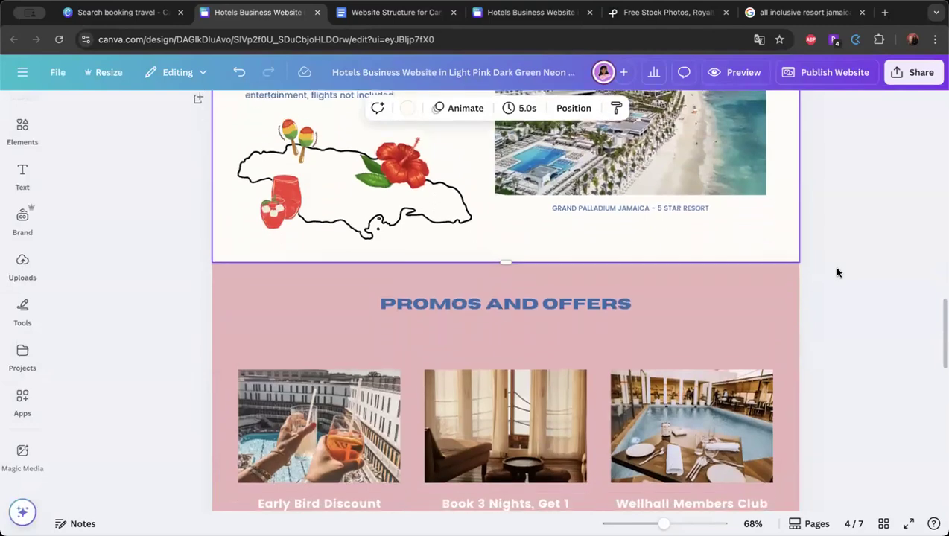
scroll(838, 230, down, 15)
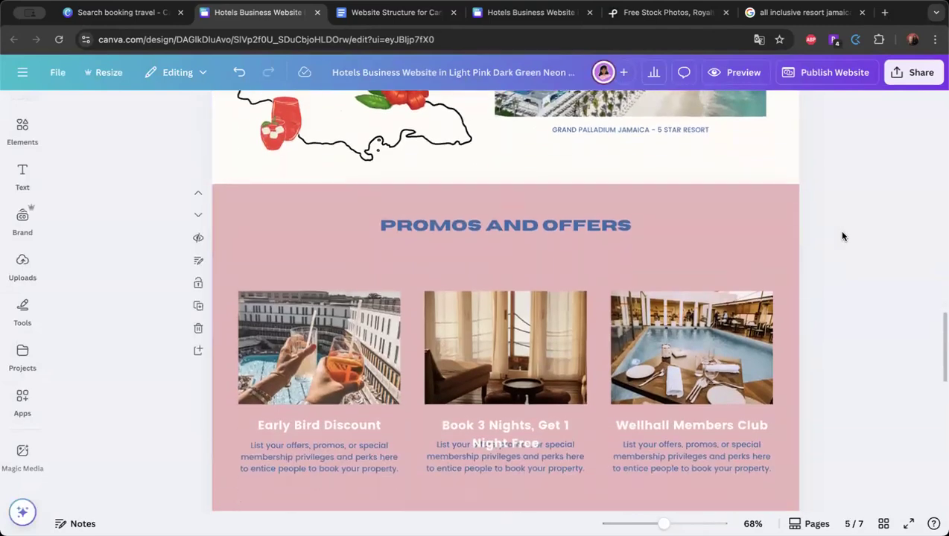
scroll(595, 290, down, 15)
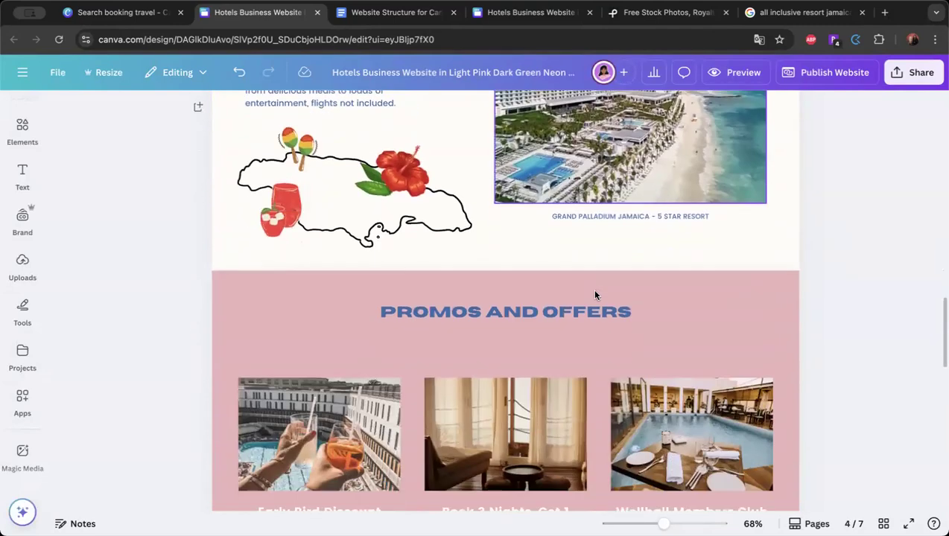
scroll(595, 276, down, 1)
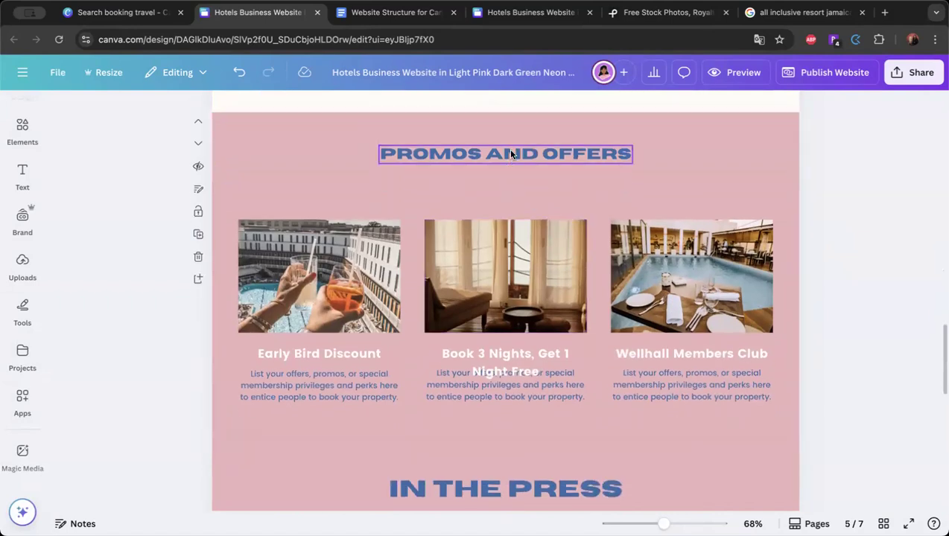
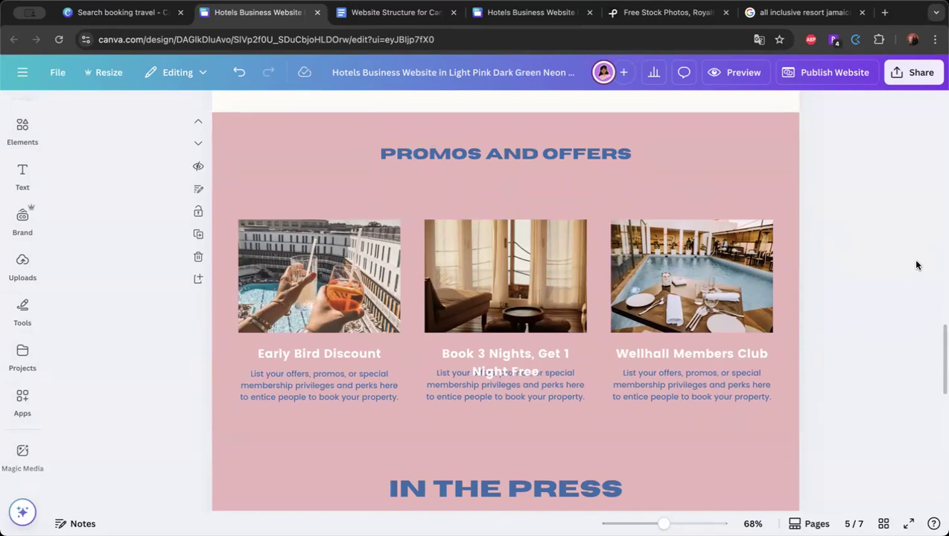
Switch to the browser tab with the Jamaica resort images and open the Viator travel agents website there.
click(768, 9)
click(538, 33)
text(trav)
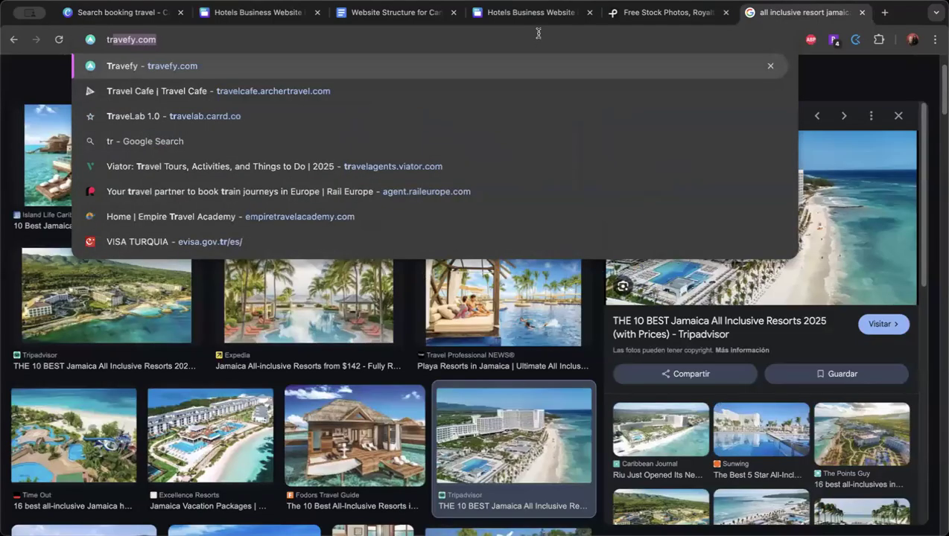
click(469, 176)
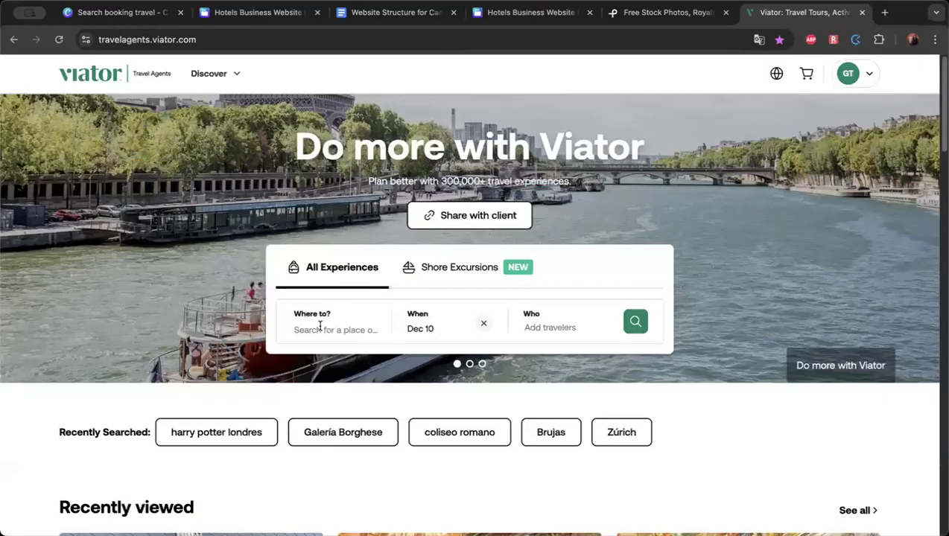
click(821, 187)
Set the experience search's destination to Jamaica, Caribbean.
click(320, 330)
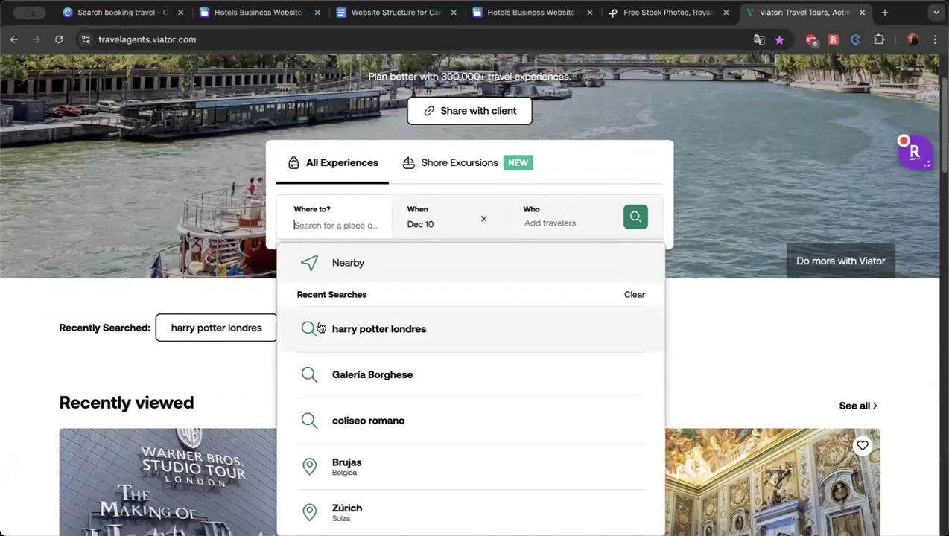
click(324, 238)
click(321, 223)
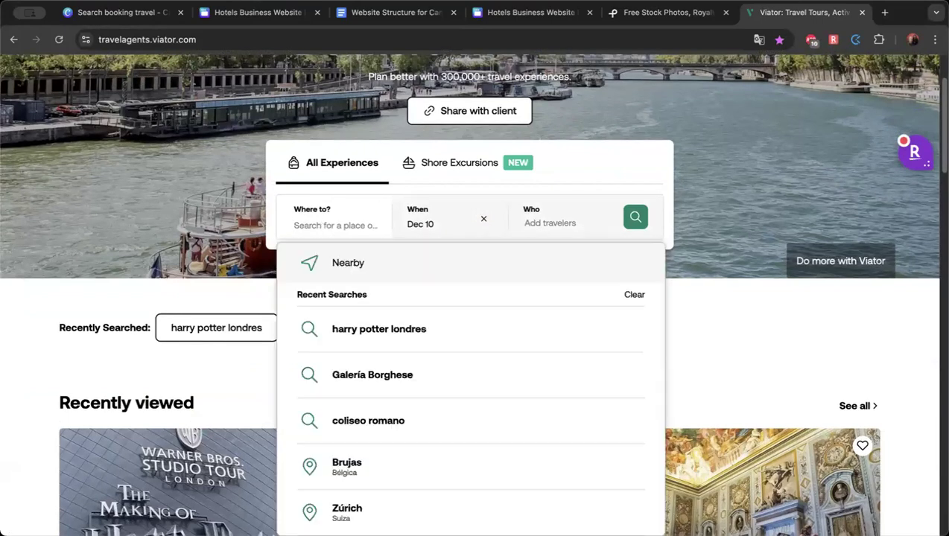
text(JAMAICA)
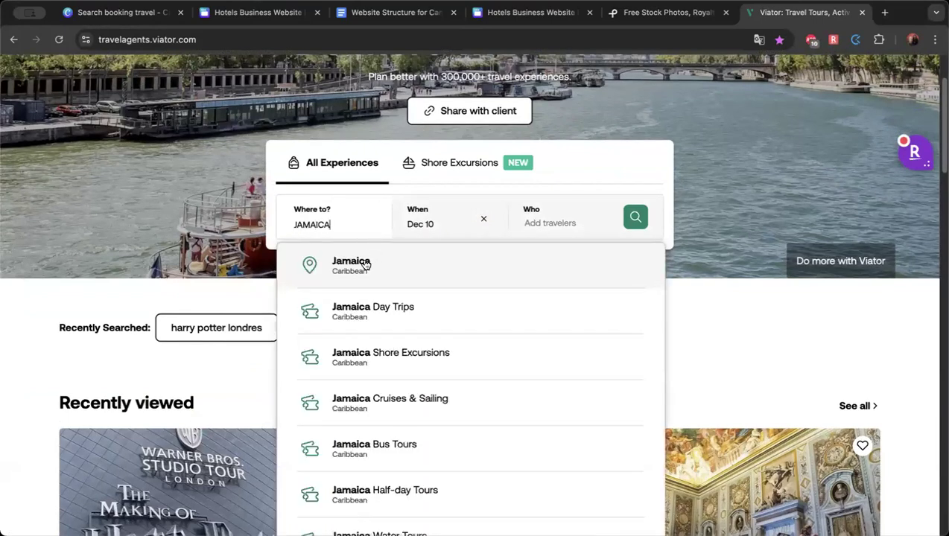
click(365, 265)
Set the travel dates of the experience search to July 2 to 11, 2025.
click(429, 270)
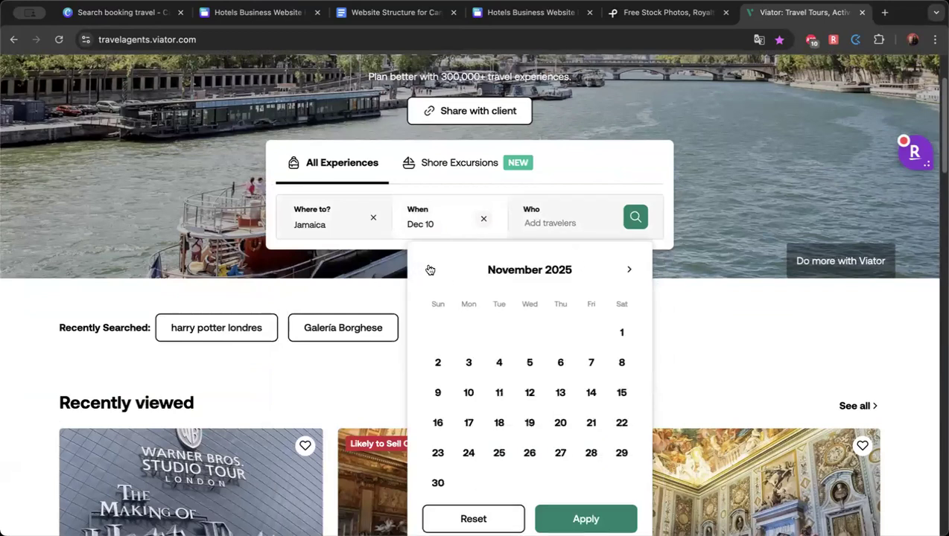
click(430, 270)
click(430, 269)
click(430, 270)
click(430, 270)
click(529, 335)
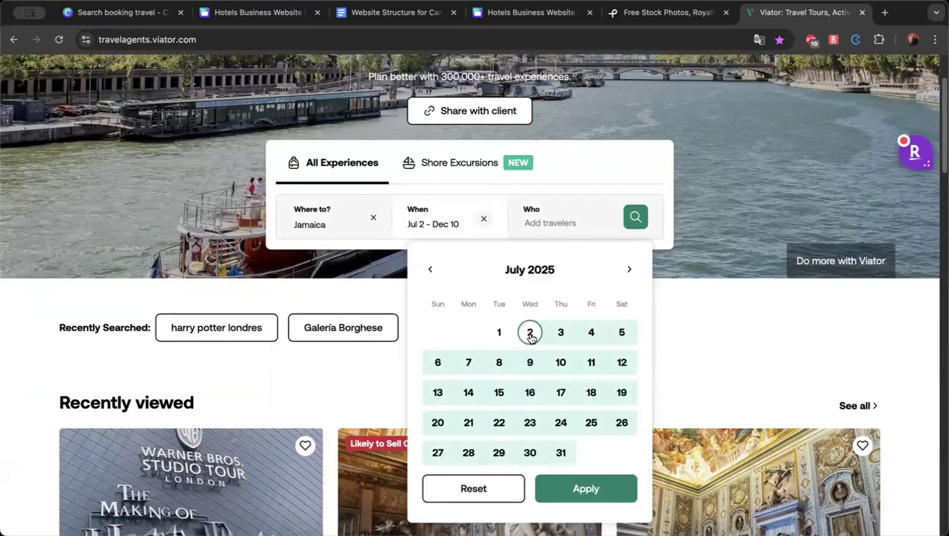
click(599, 367)
click(556, 498)
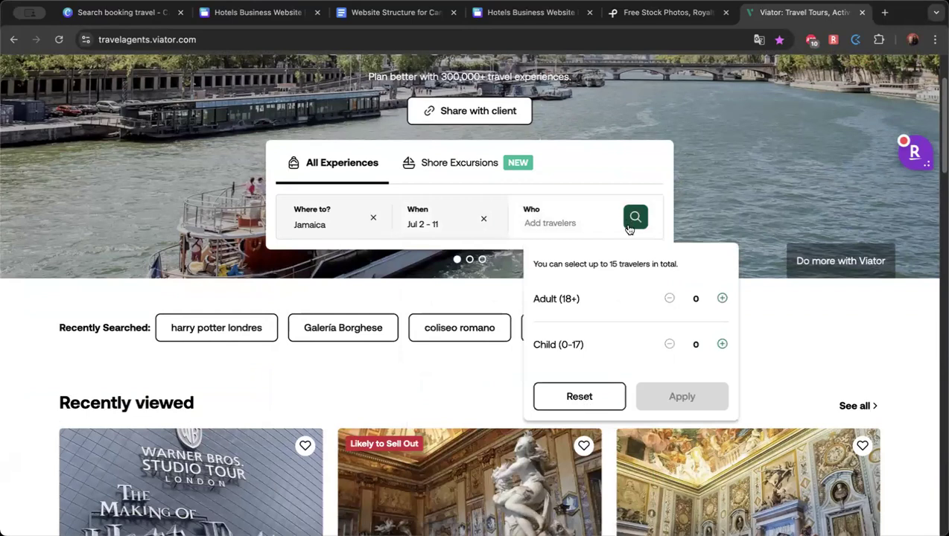
Set the travelers to 2 adults, run the search and browse the Jamaica tours and excursions.
click(722, 300)
click(722, 300)
click(700, 395)
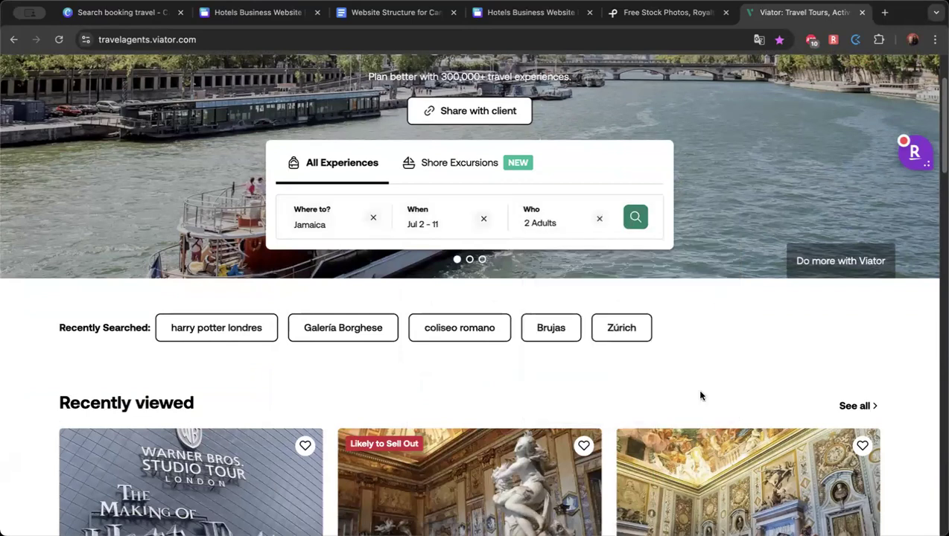
click(641, 220)
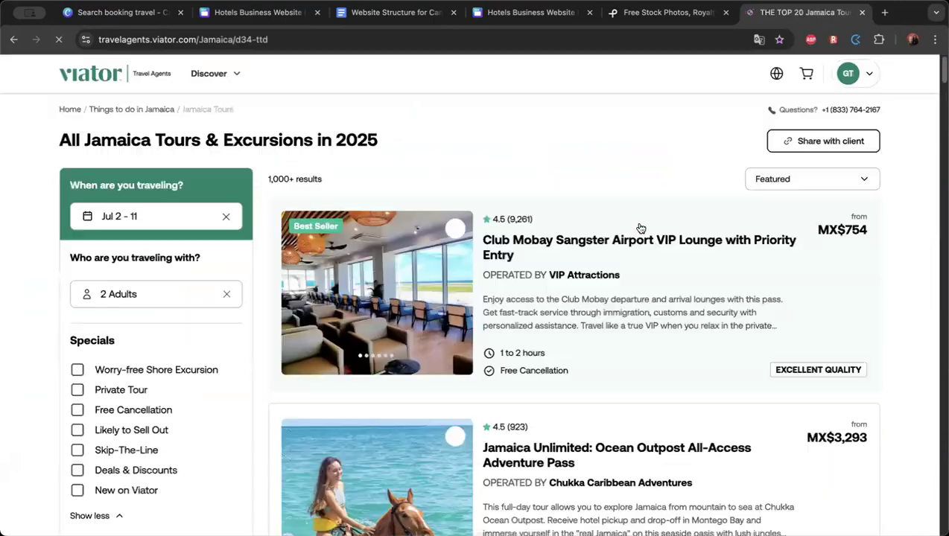
scroll(578, 291, down, 3)
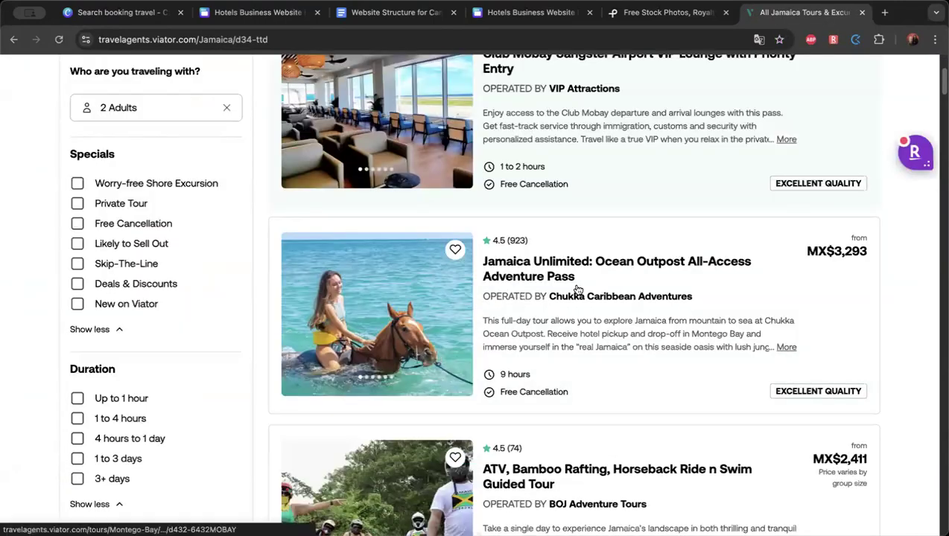
scroll(578, 291, down, 1)
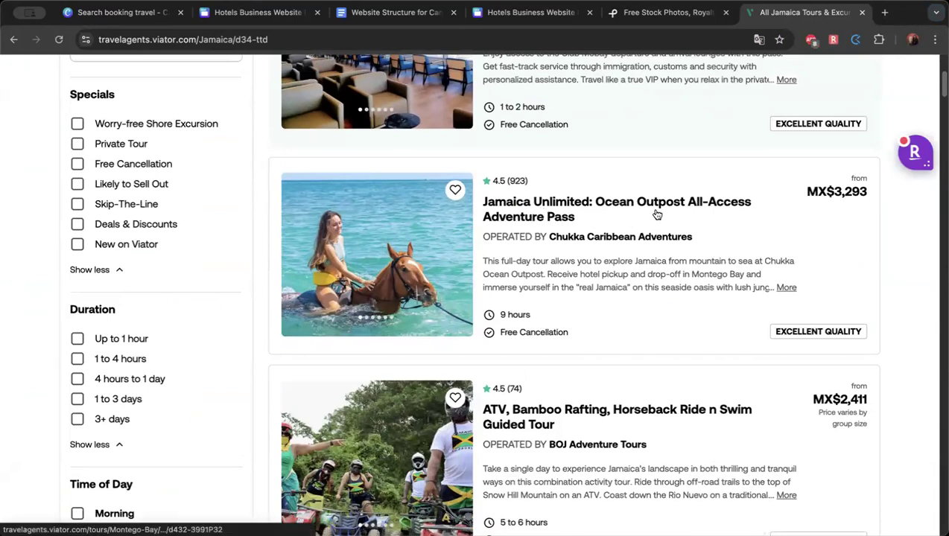
Open the Jamaica Unlimited: Ocean Outpost All-Access Adventure Pass tour and switch the displayed currency to dollars.
click(571, 214)
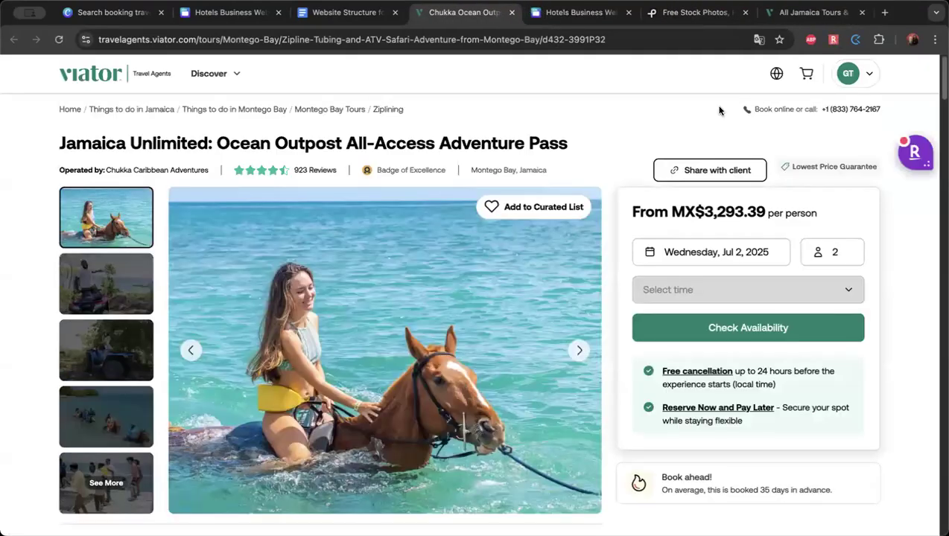
click(776, 73)
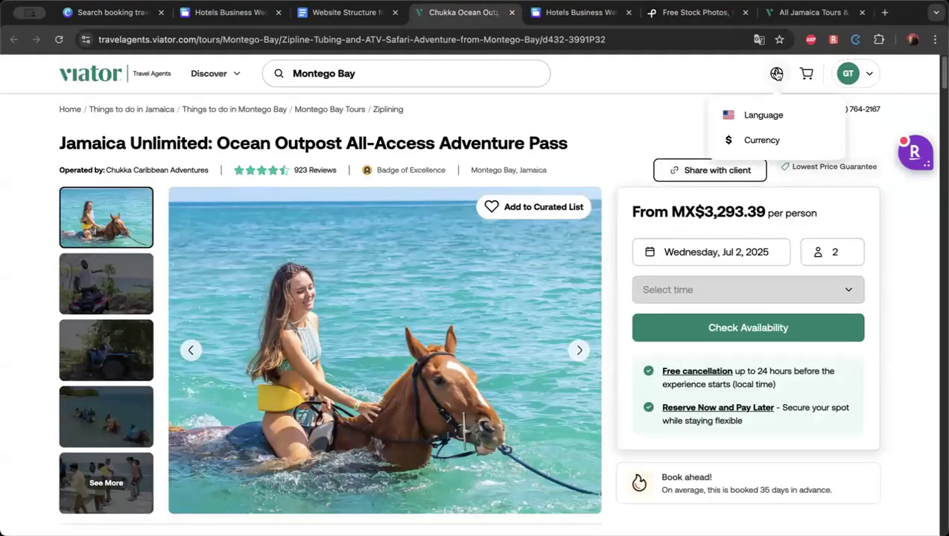
click(753, 140)
scroll(358, 259, down, 4)
scroll(395, 329, down, 1)
click(466, 473)
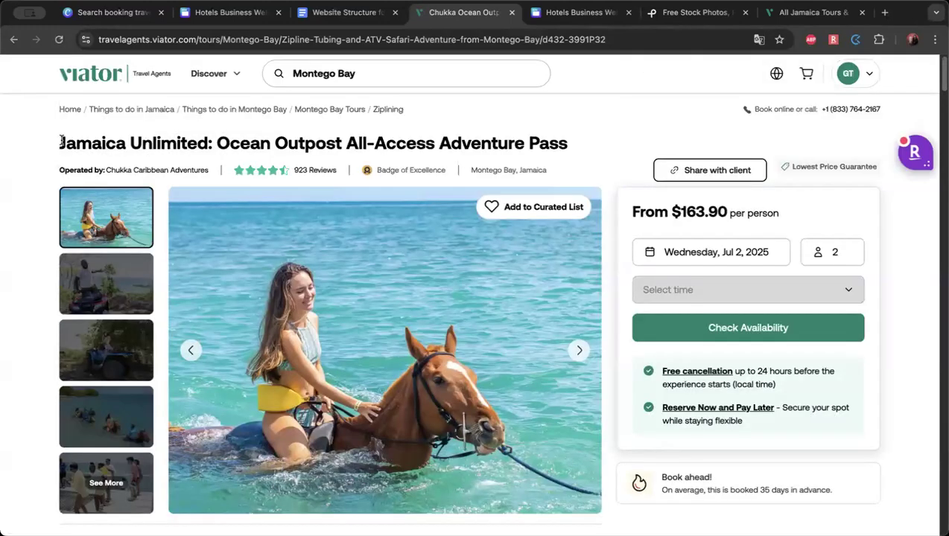
Copy the tour's title from Viator and paste it over the Early Bird Discount title in the Canva design.
drag(60, 141, 570, 150)
key(ctrl+c)
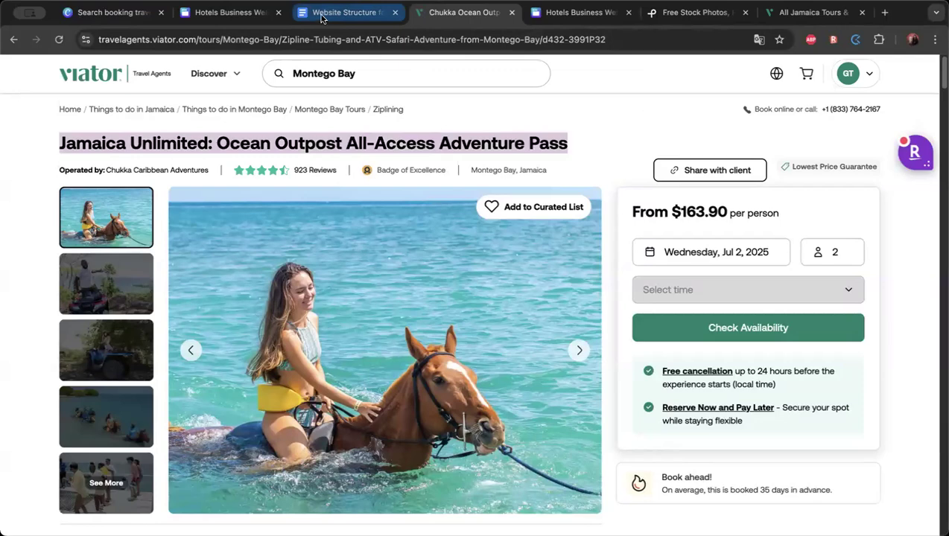
click(231, 13)
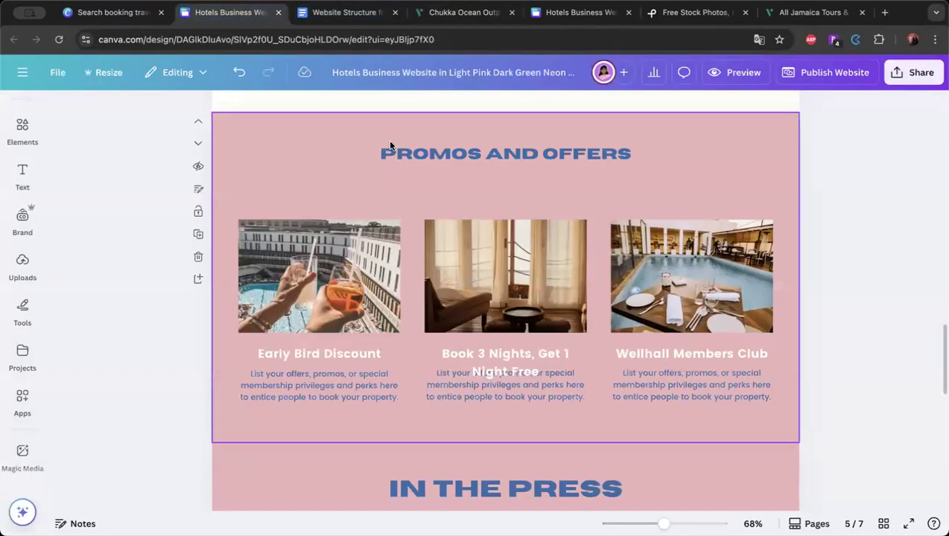
scroll(388, 140, up, 5)
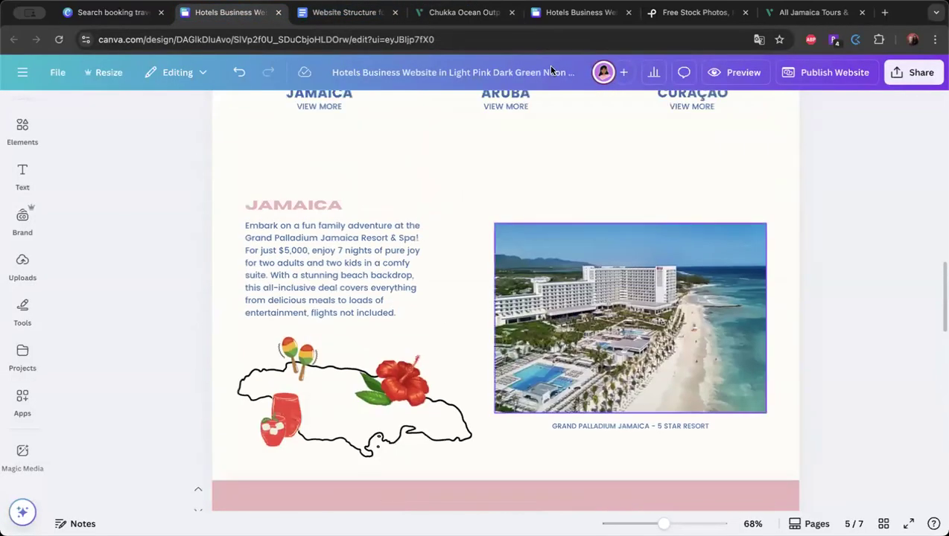
scroll(611, 219, down, 5)
click(317, 371)
click(318, 372)
key(ctrl+v)
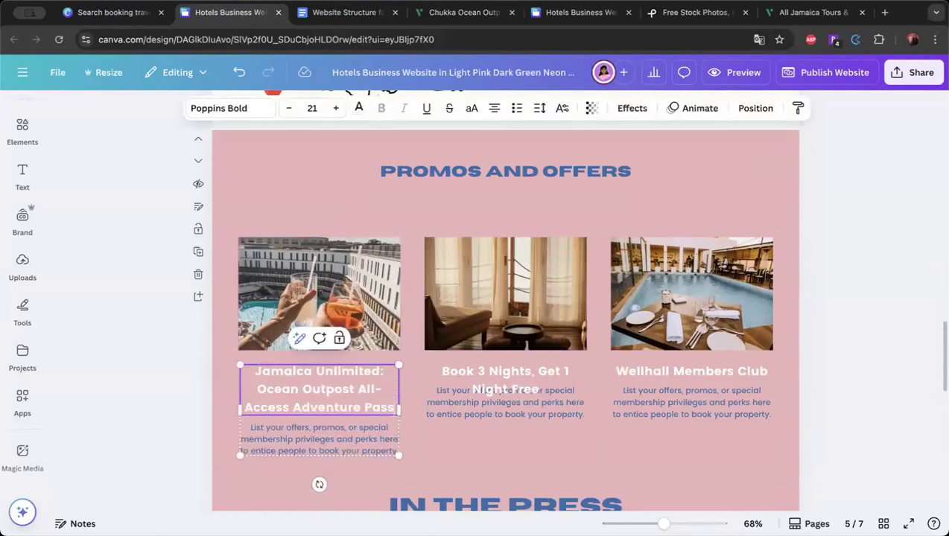
Change the Promos and Offers section heading to "HAVE SOME FUN!!".
double_click(562, 172)
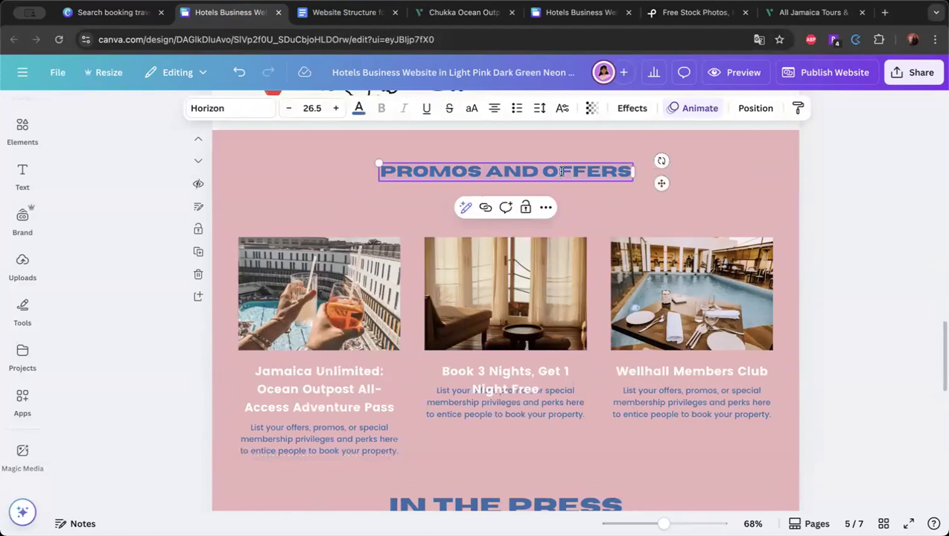
text(GET ON THE FUN)
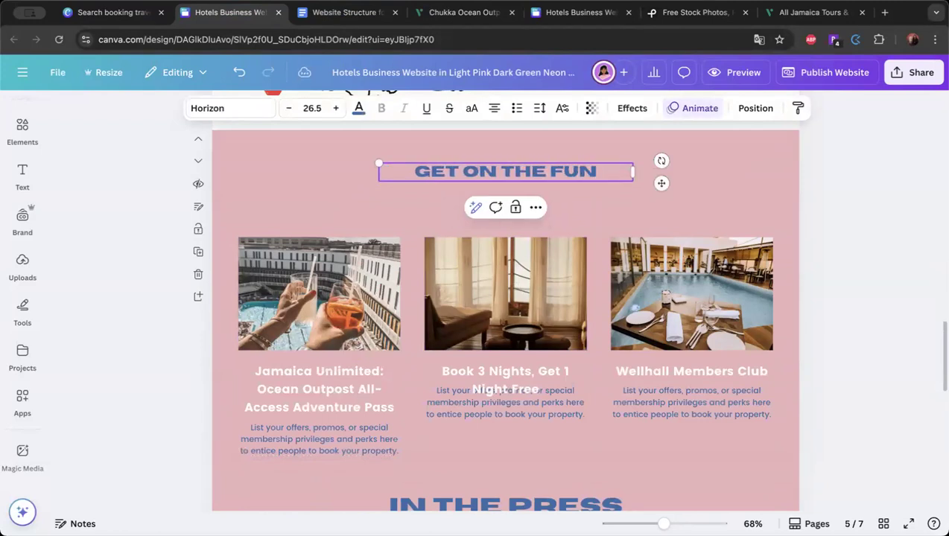
key(BackSpace)
key(BackSpace)
key(BackSpace)
key(BackSpace)
key(BackSpace)
key(BackSpace)
key(BackSpace)
key(BackSpace)
key(BackSpace)
key(BackSpace)
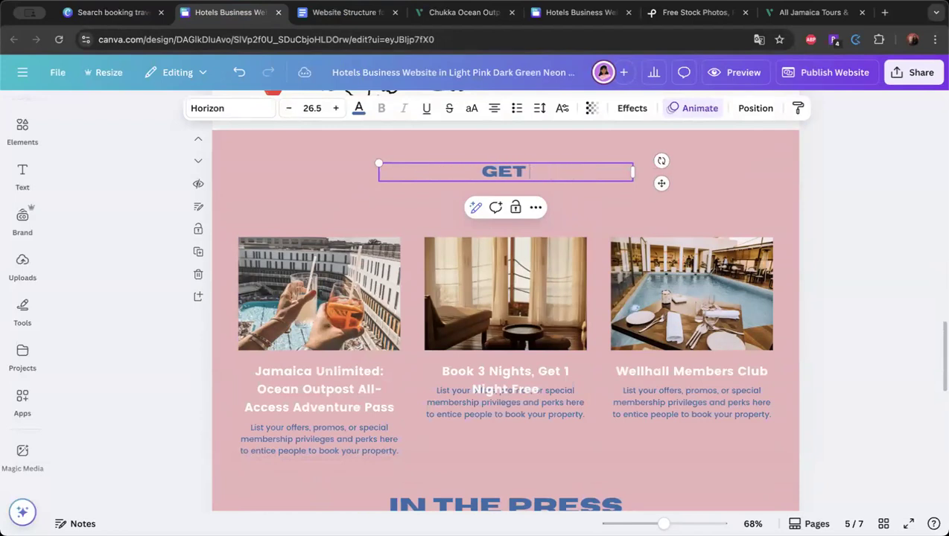
key(BackSpace)
key(BackSpace)
key(BackSpace)
text(HAVE SOME FUN)
key(BackSpace)
text(ME FUN!!)
Shorten the first card's title to "Jamaica Ocean Outpost All-Access Adventure".
click(311, 386)
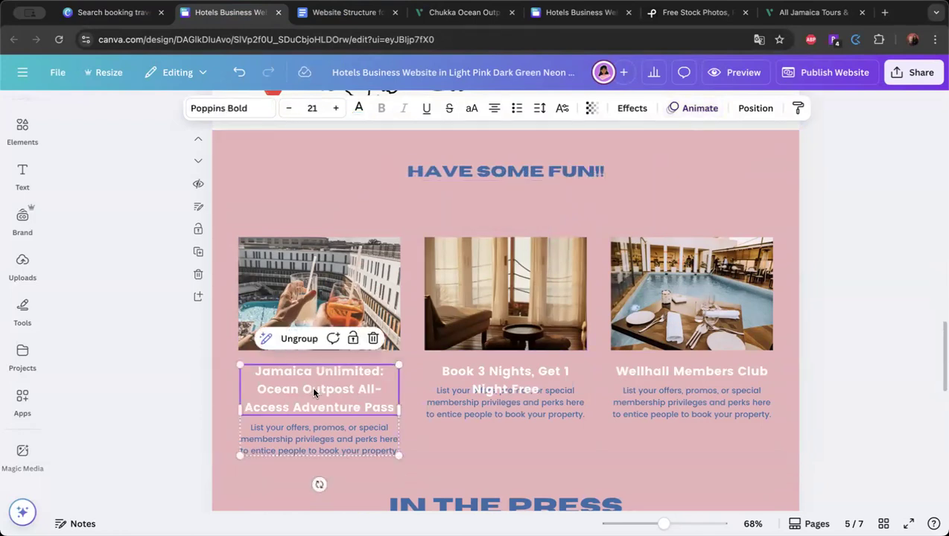
click(286, 373)
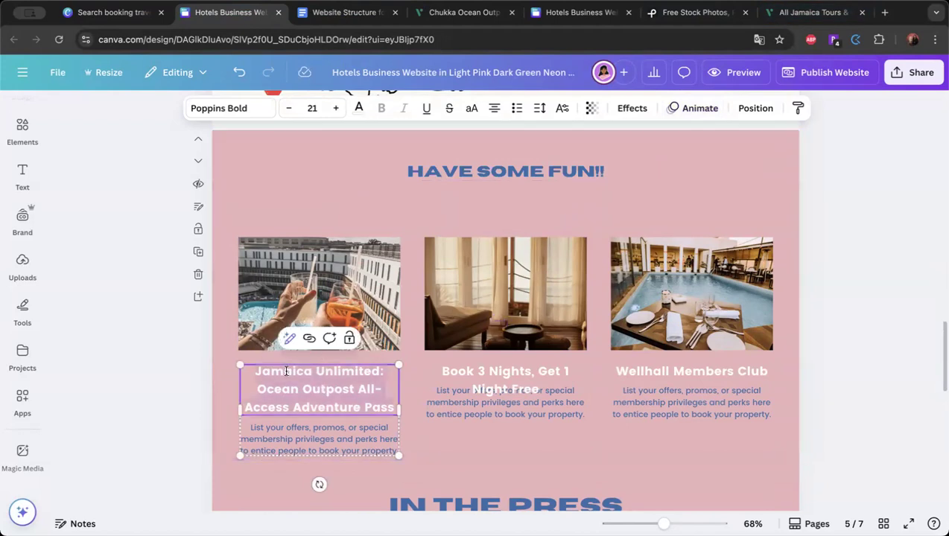
click(354, 394)
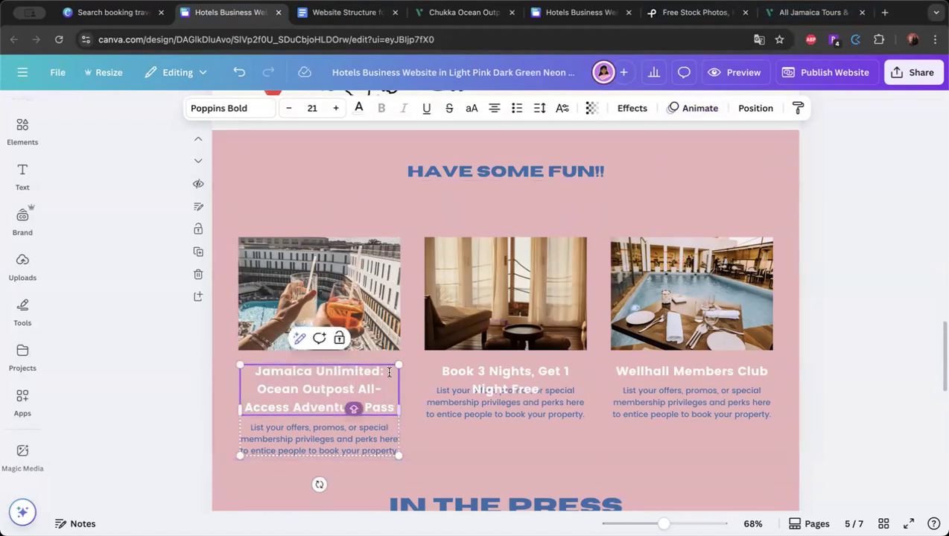
mouse_move(385, 371)
mouse_down()
mouse_move(262, 368)
mouse_move(377, 371)
mouse_up()
key(BackSpace)
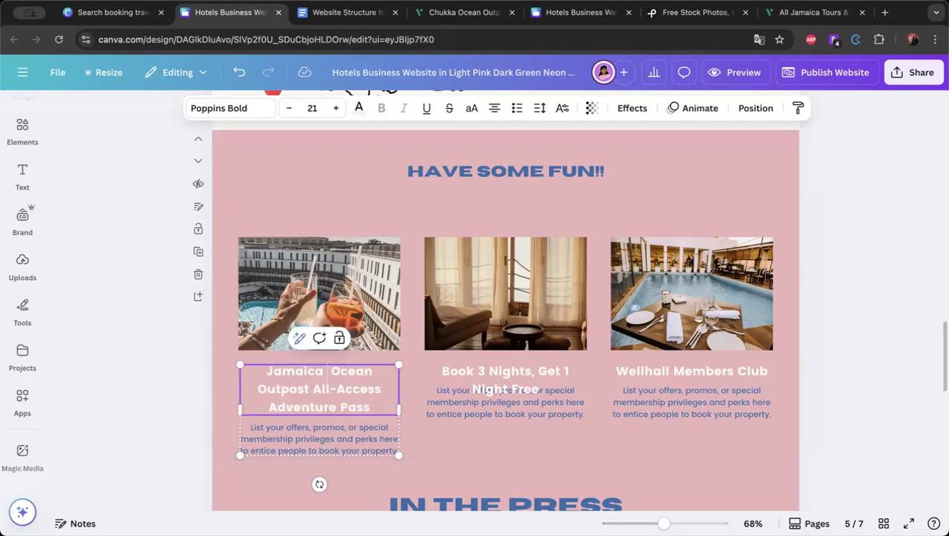
double_click(330, 410)
key(BackSpace)
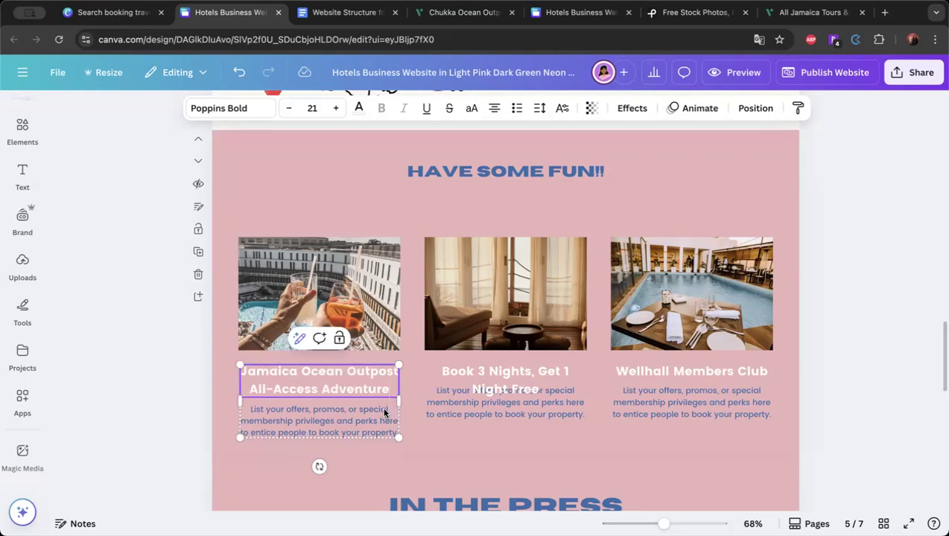
Copy the horseback-riding photo from the tour's Viator page, close the template search tab, and place the photo in the first card's image frame.
click(812, 12)
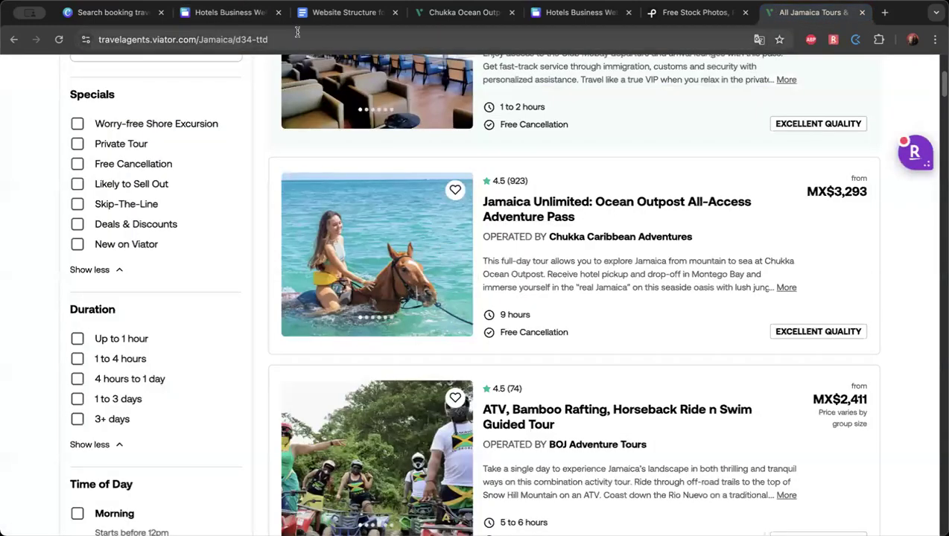
click(424, 16)
scroll(149, 266, down, 1)
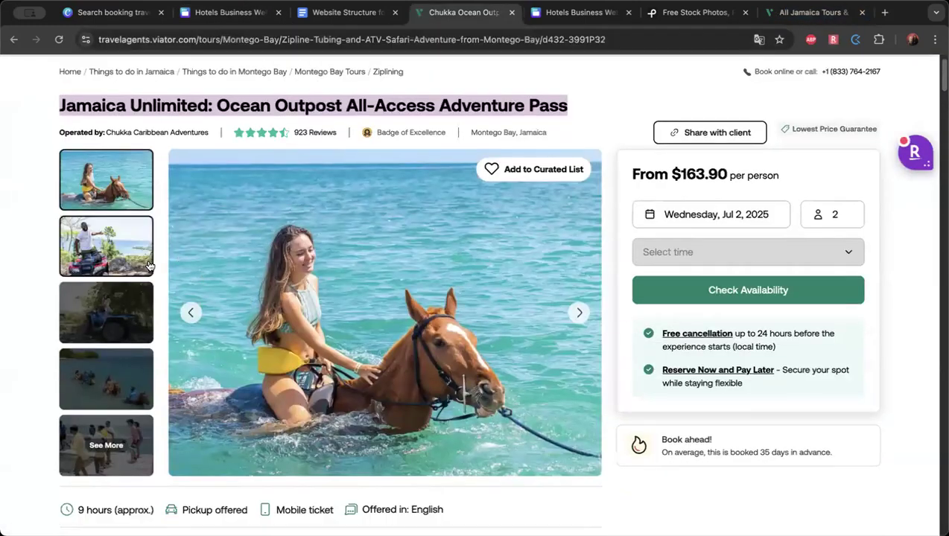
right_click(325, 260)
click(357, 293)
click(237, 13)
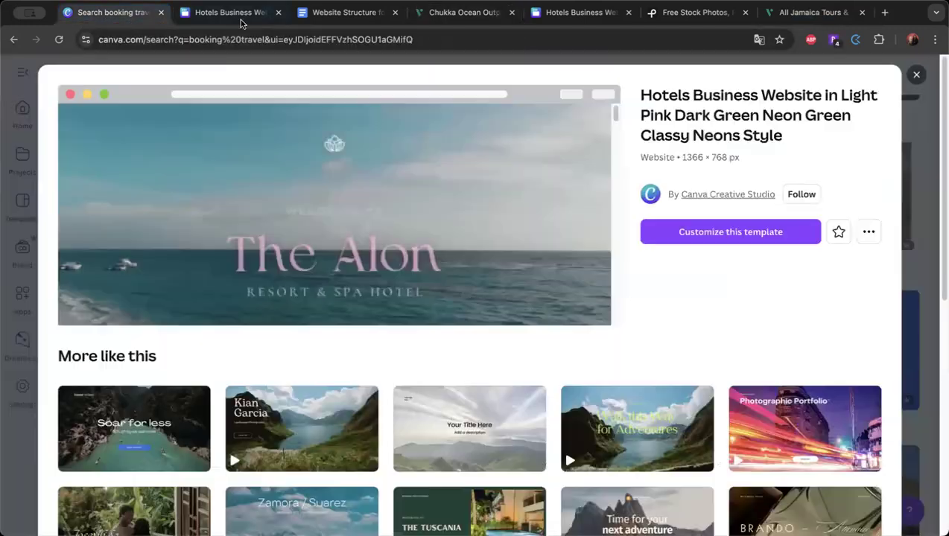
click(328, 15)
click(161, 12)
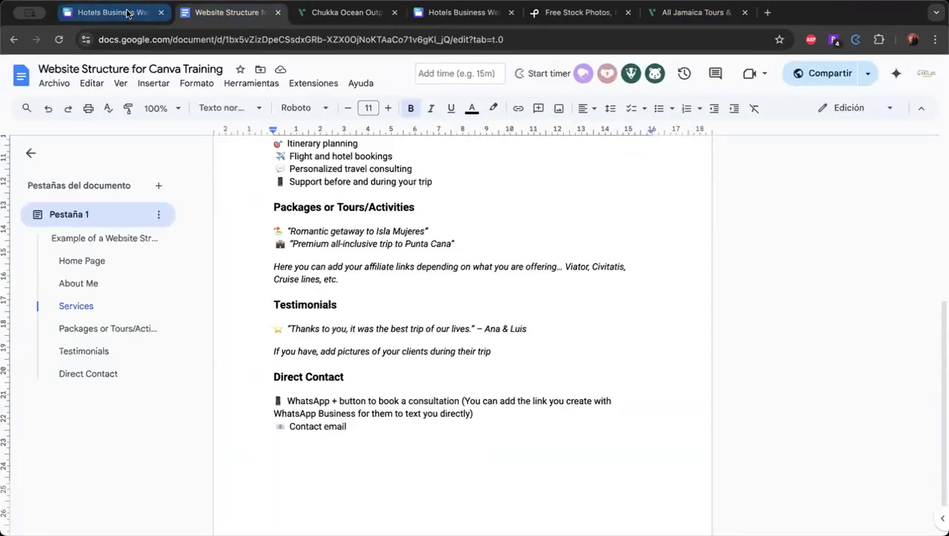
click(119, 12)
click(152, 219)
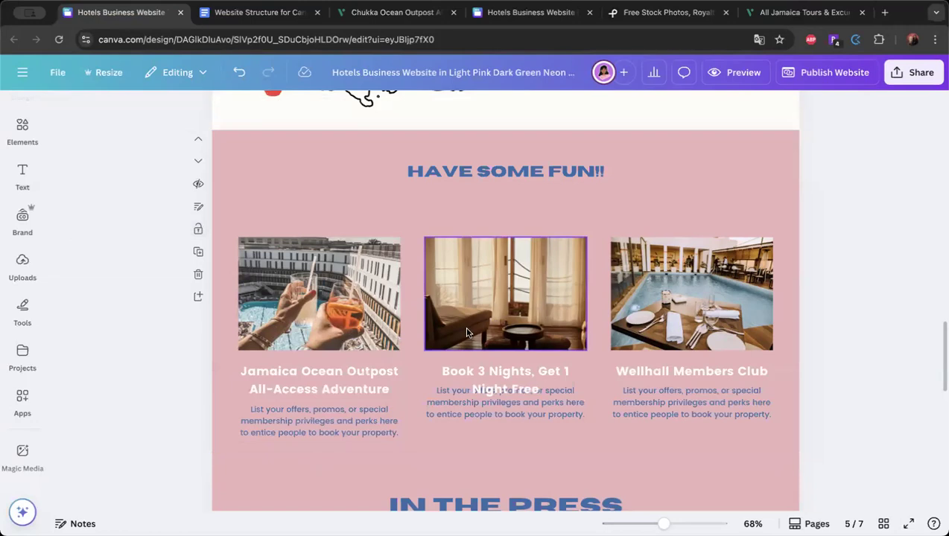
key(ctrl+v)
drag(455, 285, 292, 298)
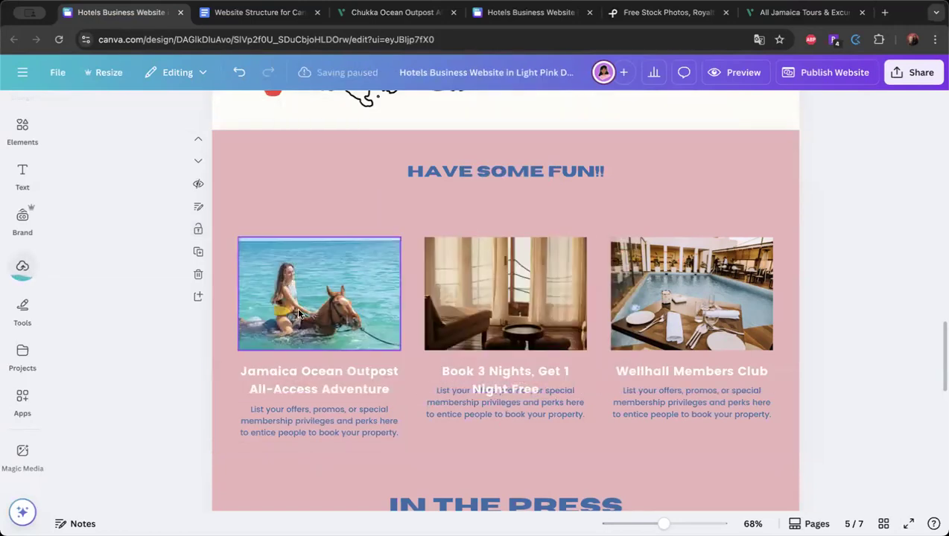
Replace the first card's placeholder description with the Overview paragraph copied from the tour's Viator page.
click(324, 421)
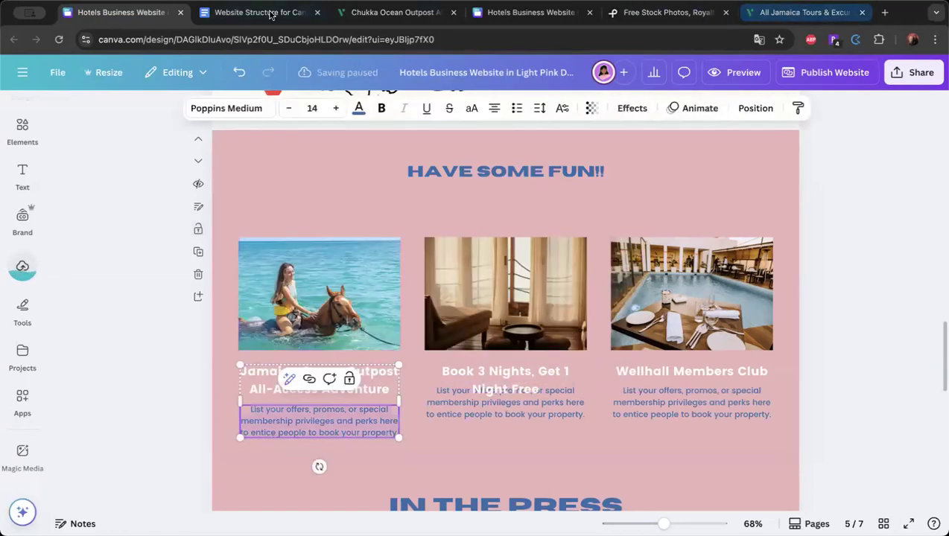
click(356, 13)
scroll(309, 332, down, 14)
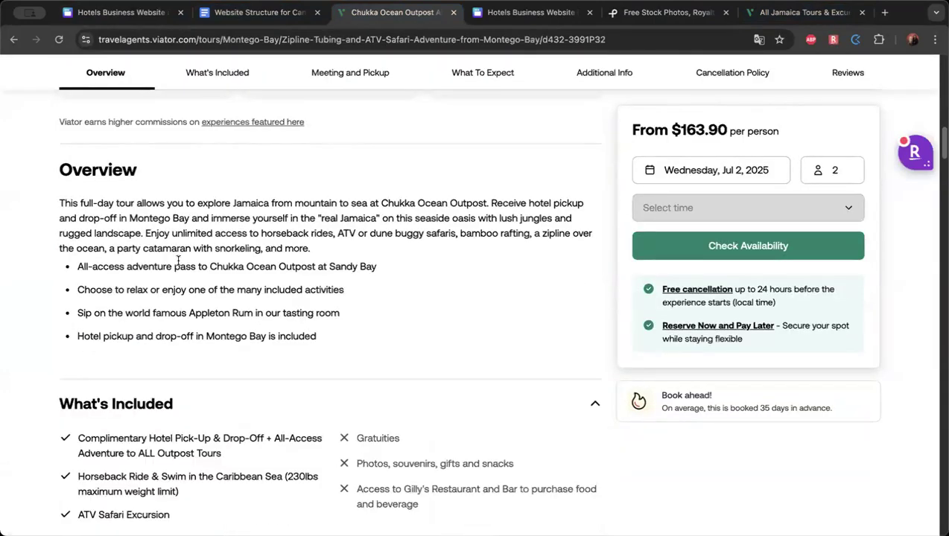
drag(60, 202, 330, 254)
right_click(275, 235)
click(283, 263)
click(156, 12)
click(296, 412)
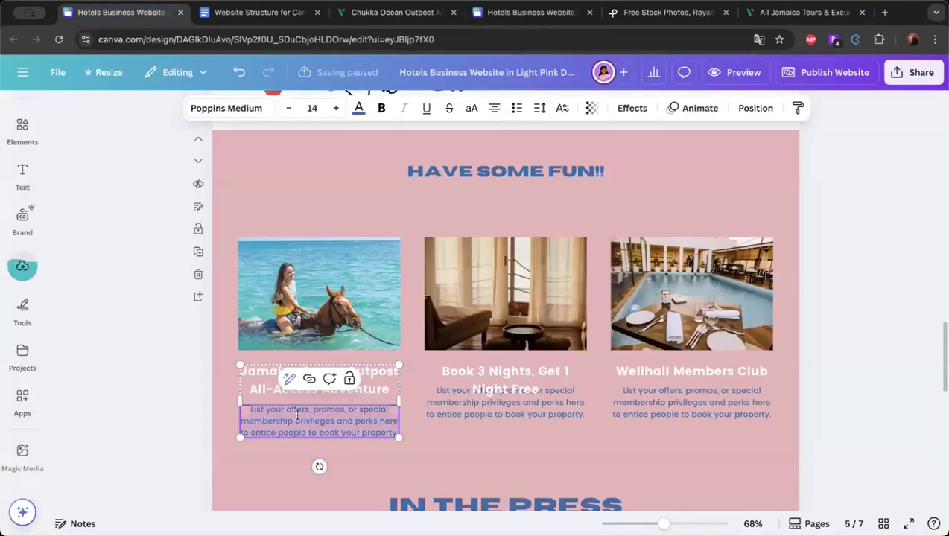
key(super+v)
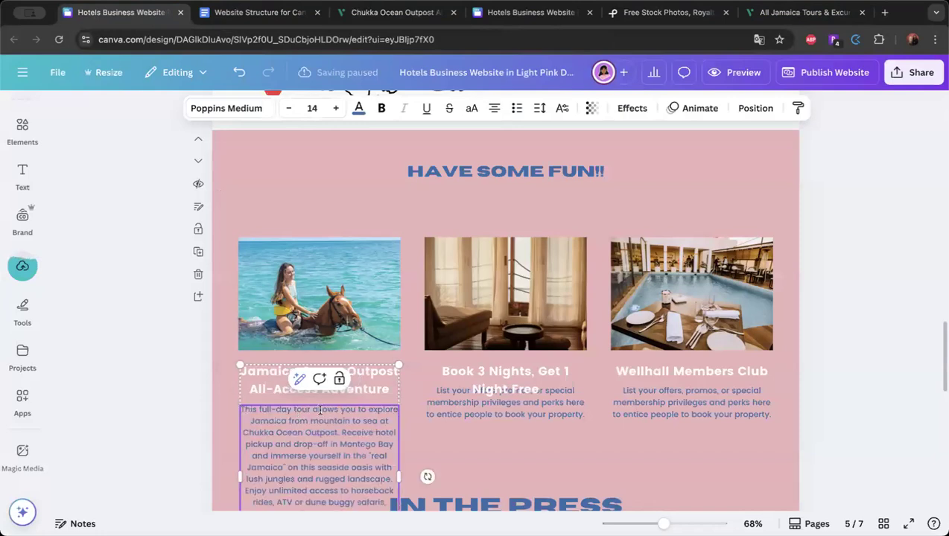
Shorten the first card's description with the AI writing tool and replace the text with the generated version.
click(290, 379)
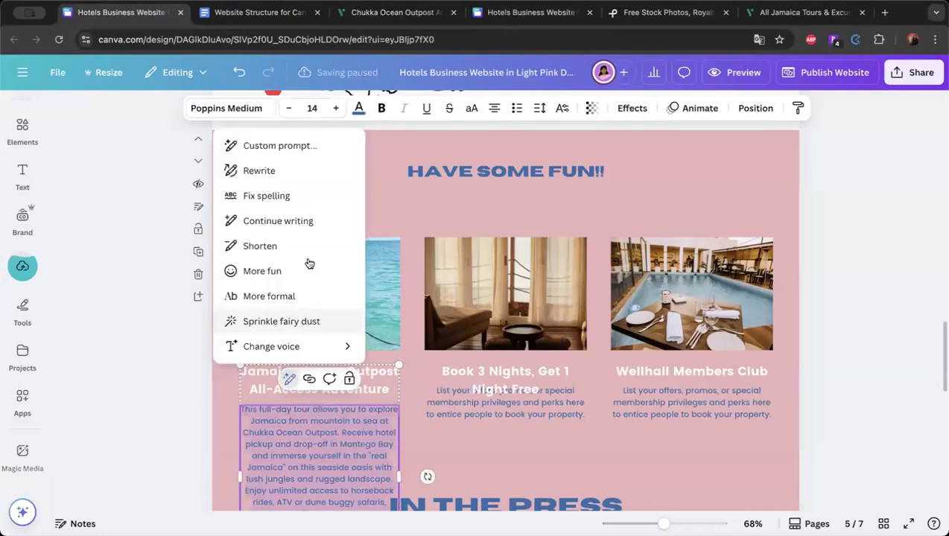
click(290, 251)
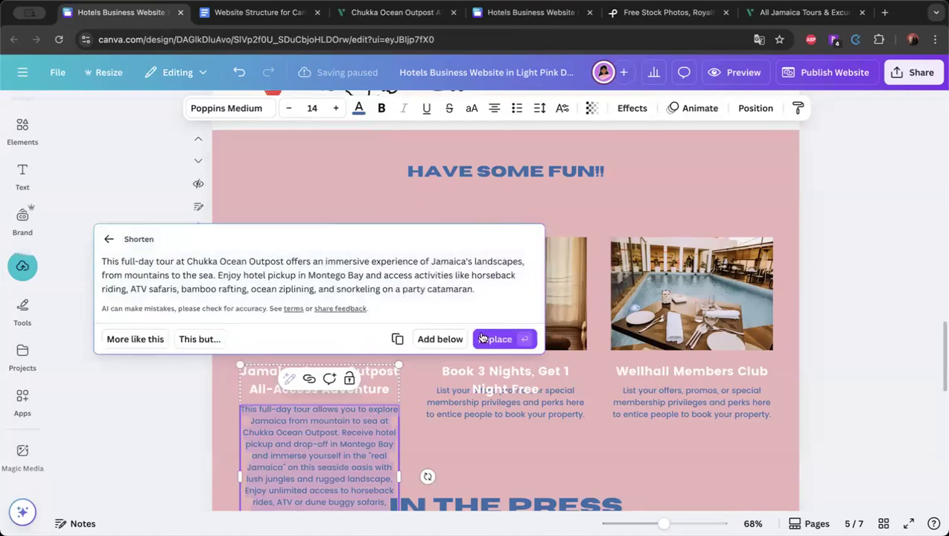
click(497, 339)
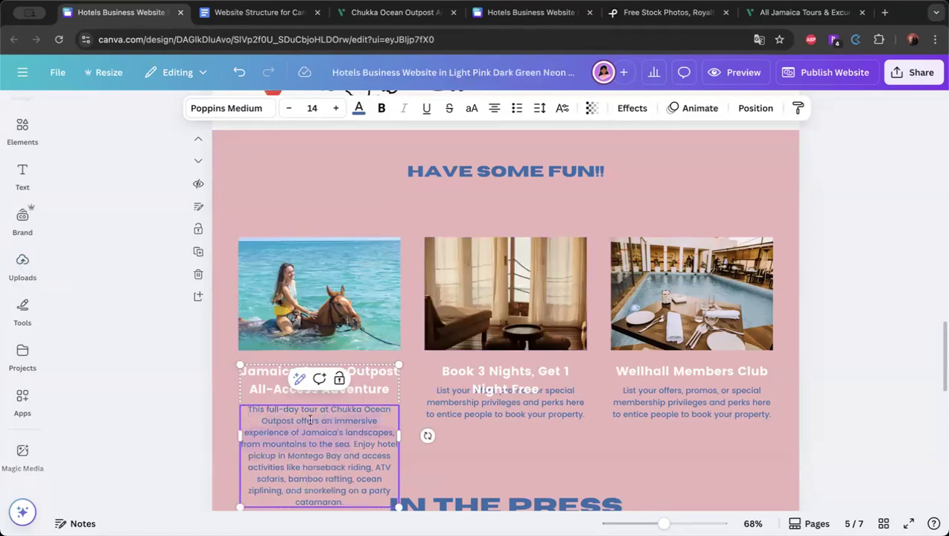
Delete "offers an immersive experience of Jamaica's landscapes, from mountains to the sea" from the description and end that sentence after "Outpost" with a period.
click(296, 419)
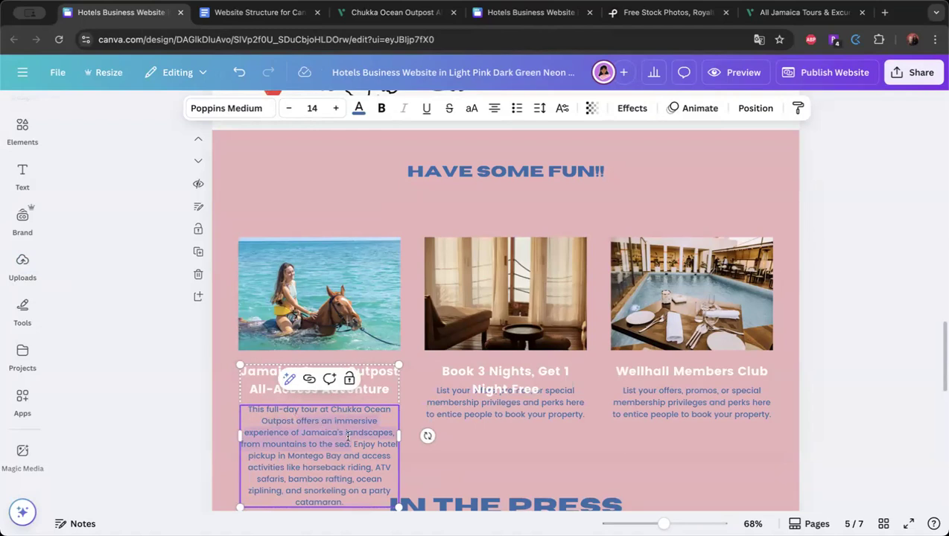
key(BackSpace)
key(BackSpace)
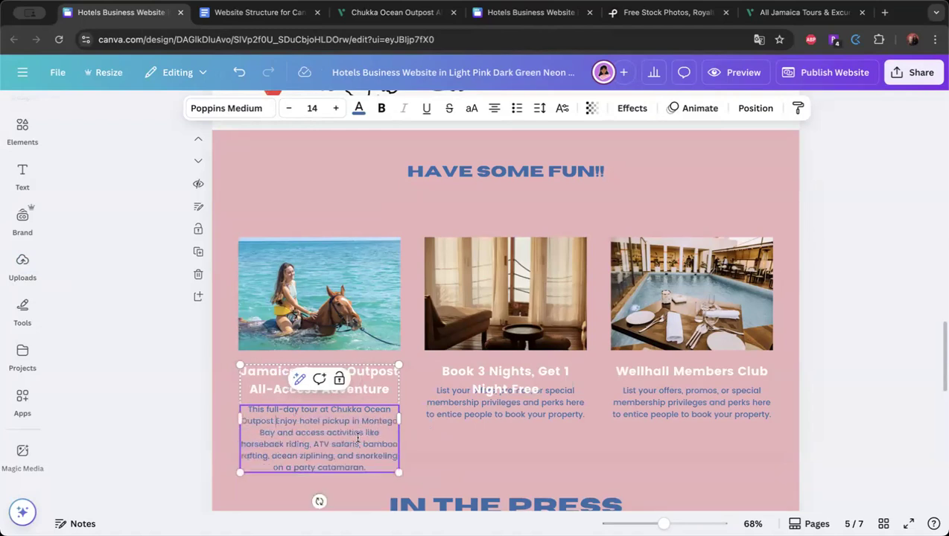
text(.)
key(BackSpace)
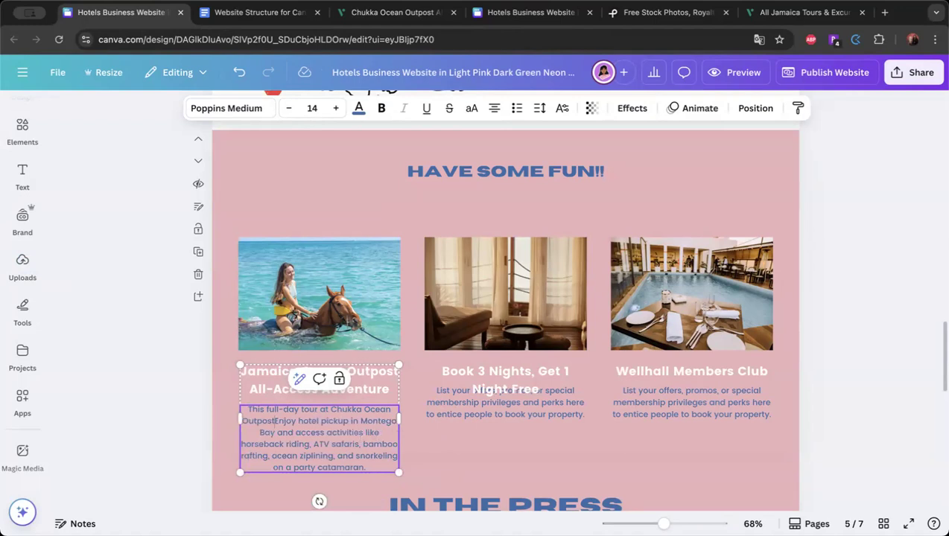
key(BackSpace)
text(.)
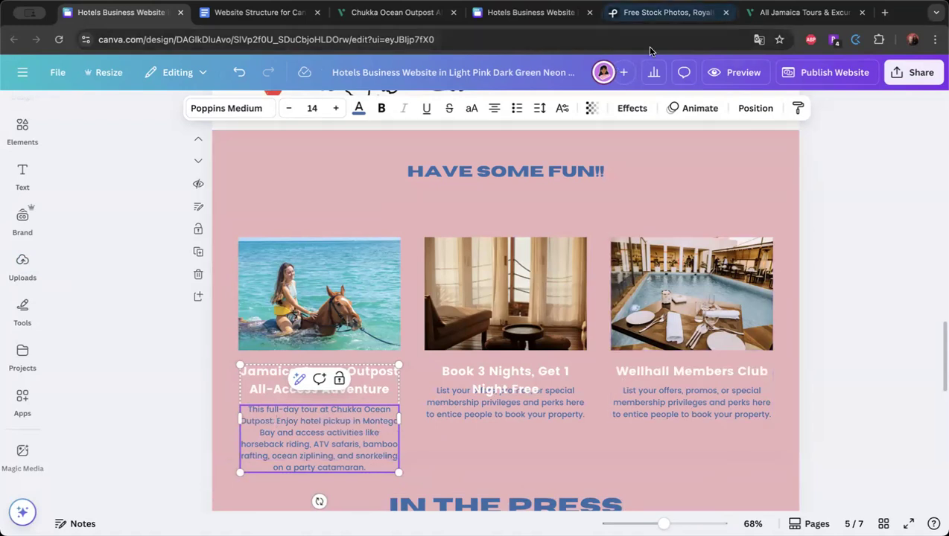
Open the Triple Action pack Combo tour from the Viator list in its own tab and place that tab before the Chukka tour's.
click(365, 13)
click(844, 7)
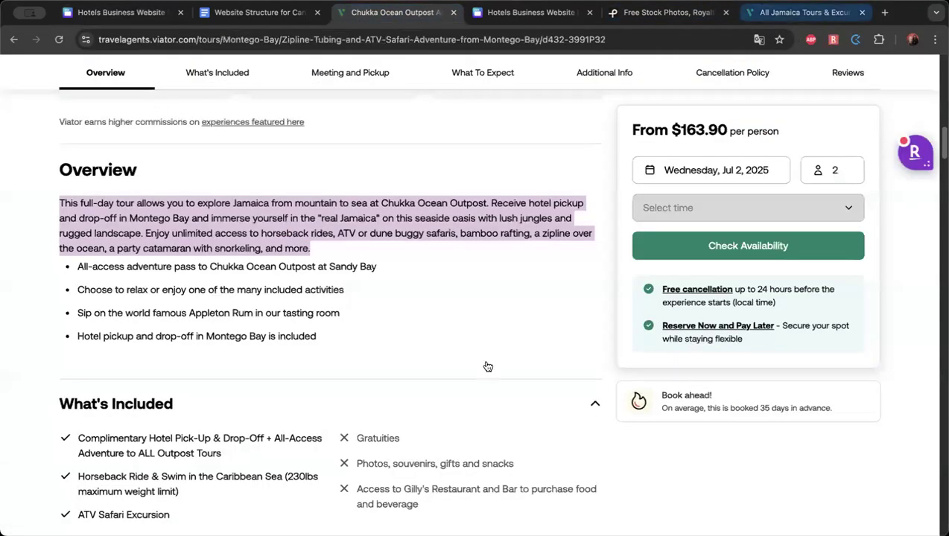
scroll(560, 318, down, 9)
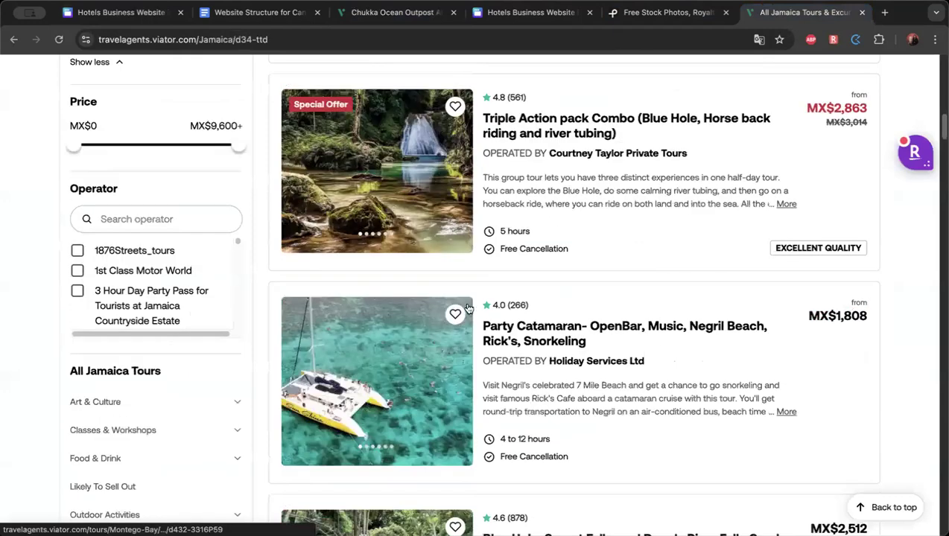
triple_click(548, 132)
right_click(549, 129)
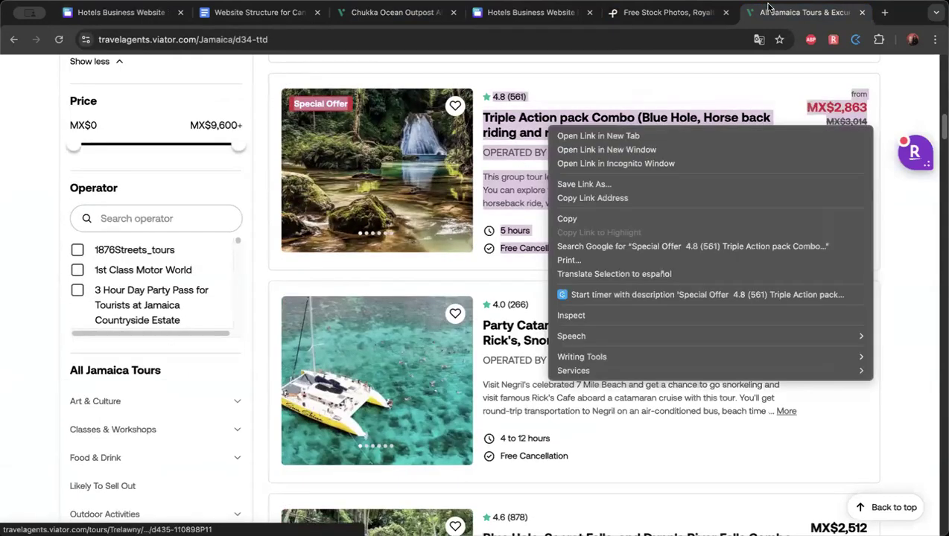
click(599, 135)
drag(797, 12, 362, 18)
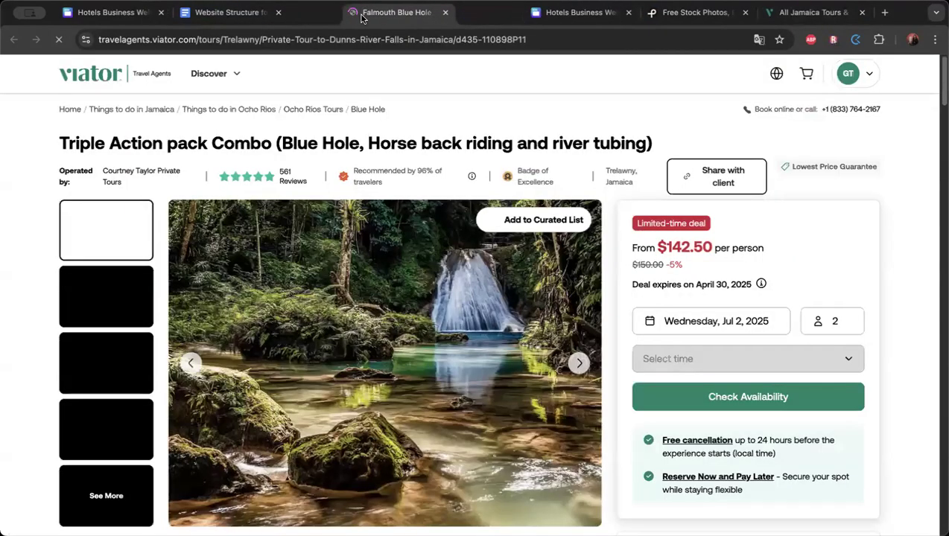
Copy the $163.90 per-person price from the Chukka Ocean Outpost tour page on Viator.
click(433, 13)
click(487, 205)
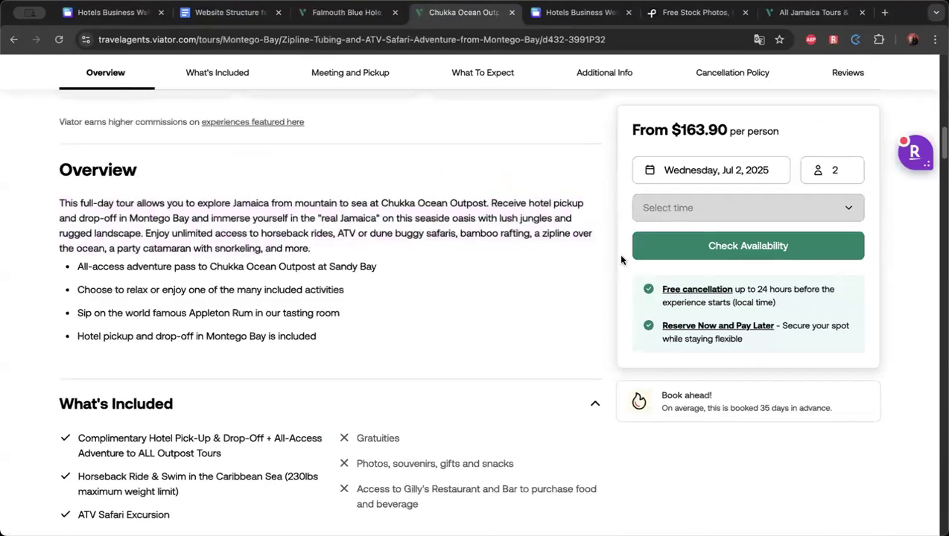
scroll(673, 254, up, 10)
drag(679, 215, 722, 212)
key(ctrl+c)
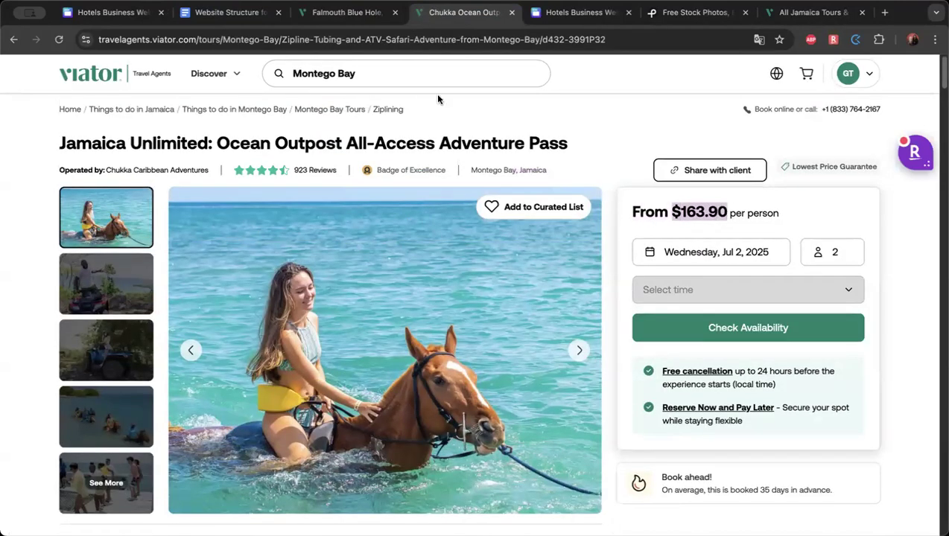
Back in the Canva design, add a brand heading reading "FROM $163.90" with "per person" in regular weight on the line below.
click(111, 12)
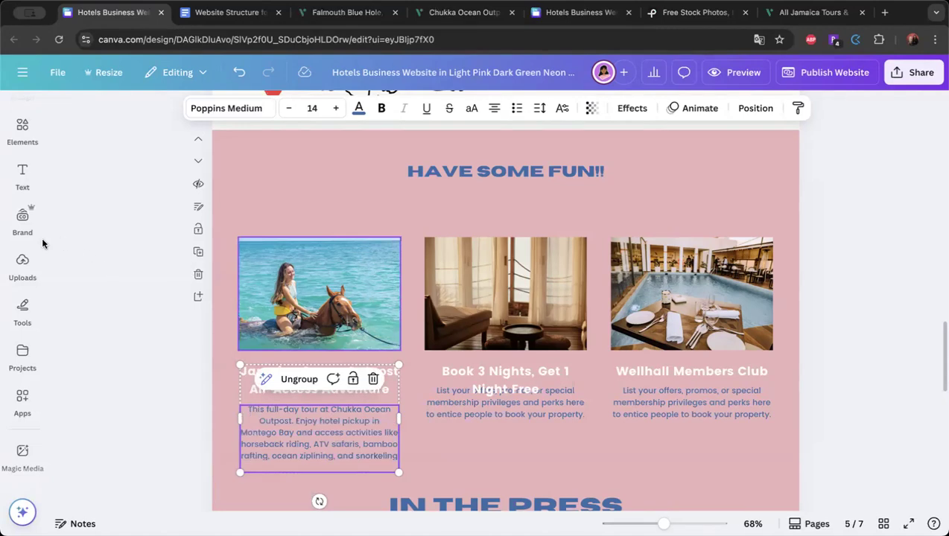
click(22, 175)
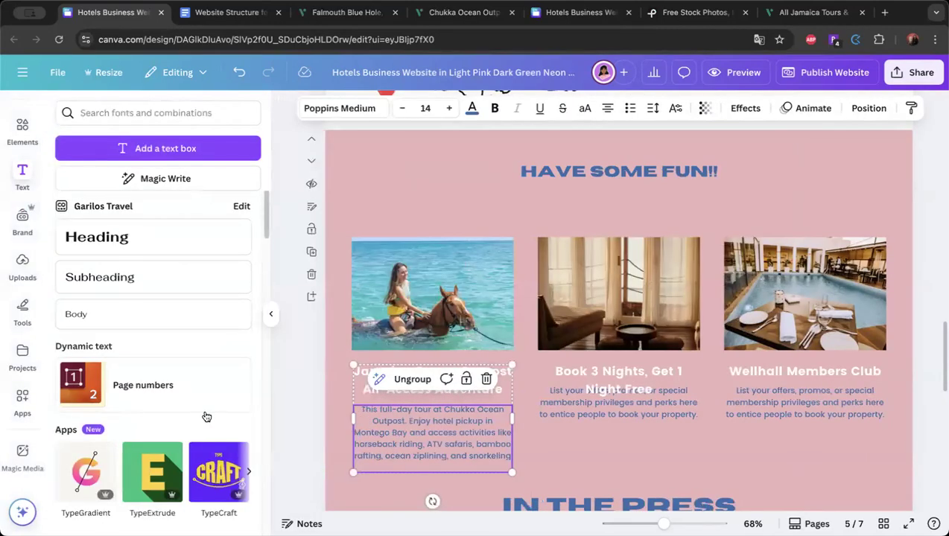
scroll(207, 417, down, 10)
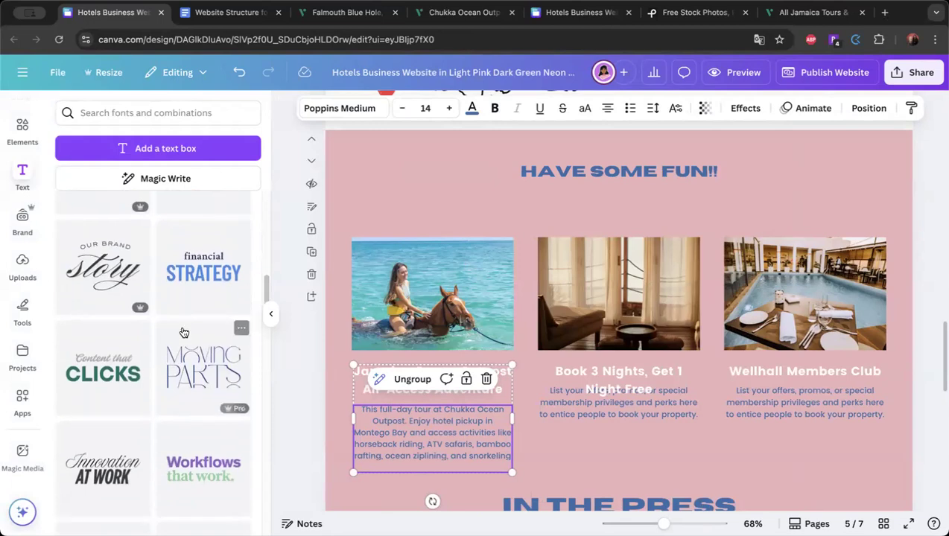
scroll(184, 333, up, 8)
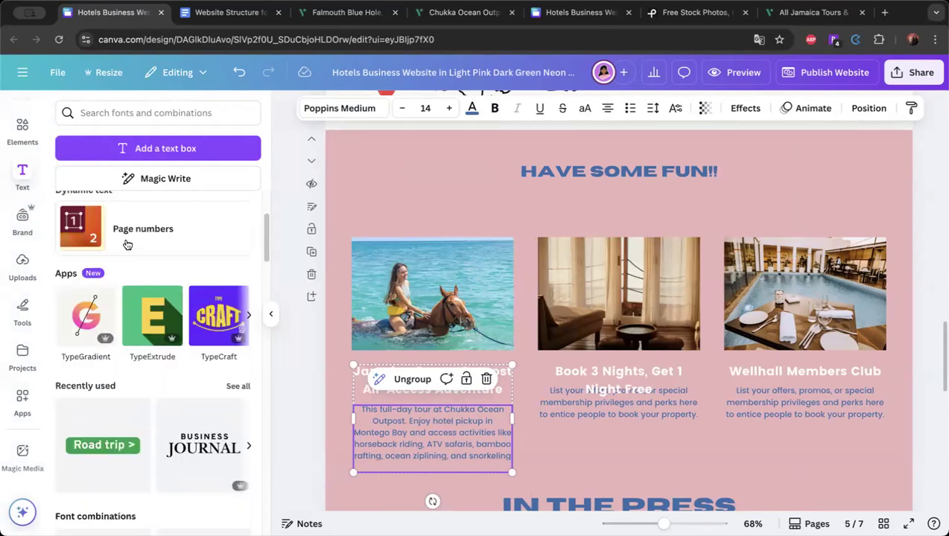
scroll(126, 244, up, 3)
drag(97, 237, 619, 295)
key(ctrl+v)
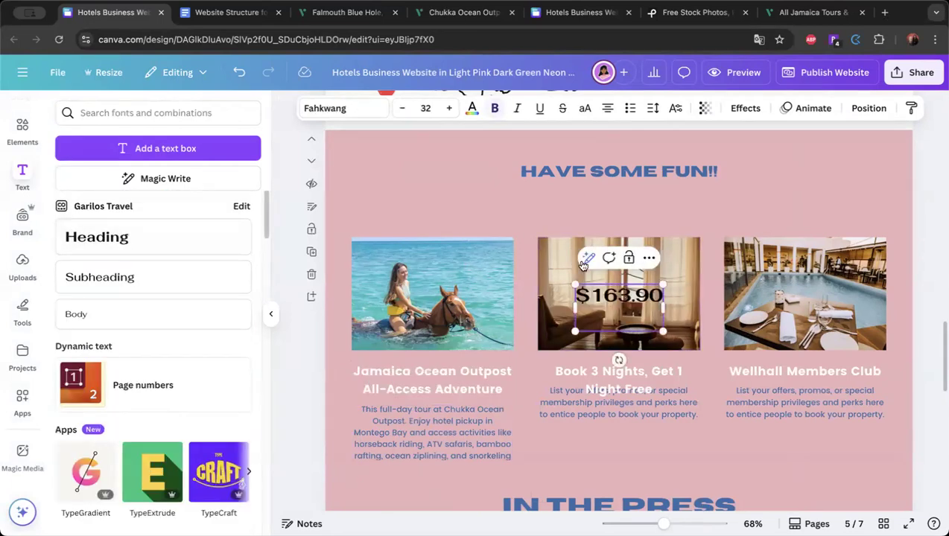
text(FROM $163.90 )
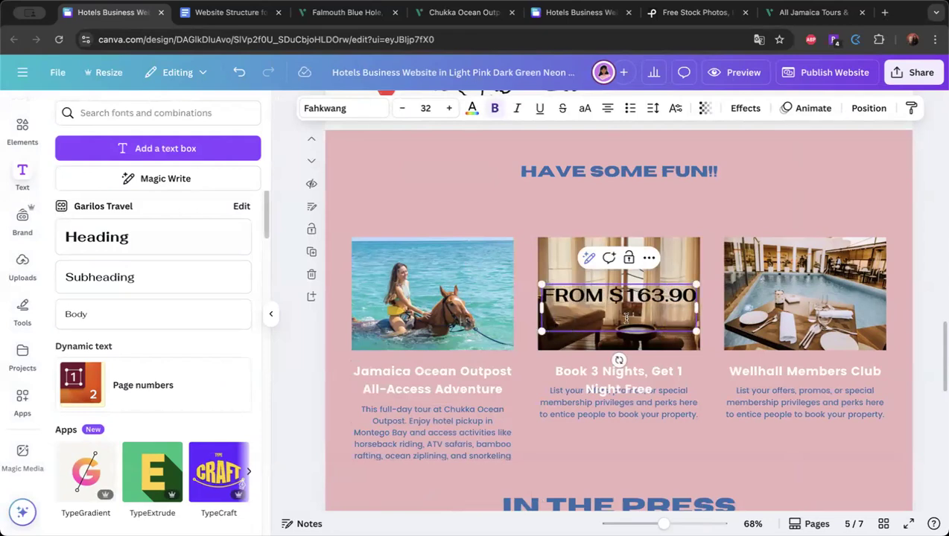
text(per person)
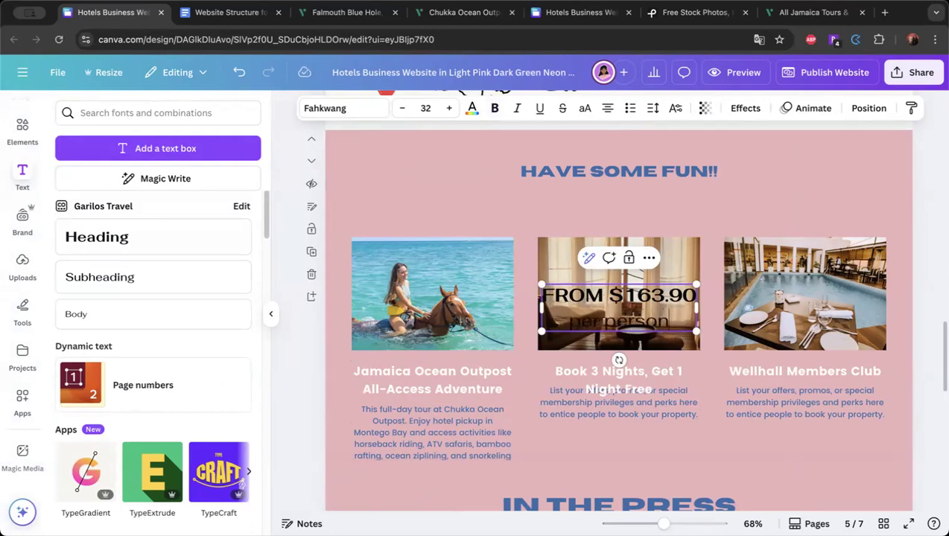
Shrink the price text to size 20.8, position it just above the first card's photo, and set its line spacing to 0.85.
click(780, 203)
drag(673, 322, 460, 232)
drag(405, 242, 431, 235)
click(651, 109)
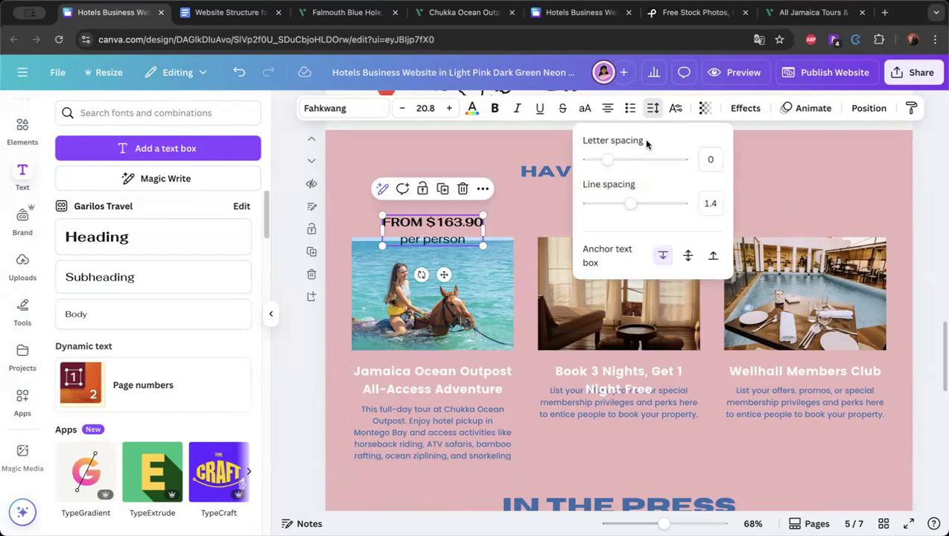
drag(631, 203, 605, 201)
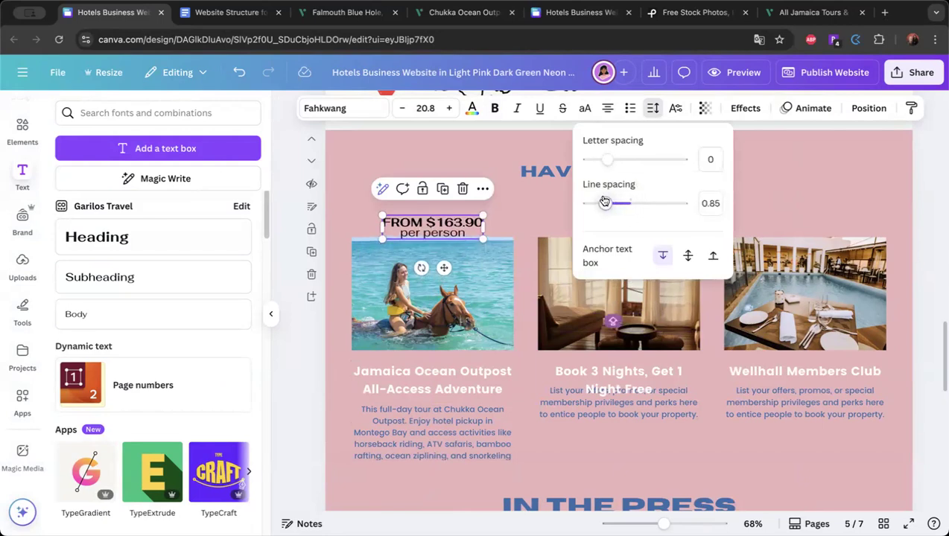
click(508, 229)
drag(452, 231, 452, 223)
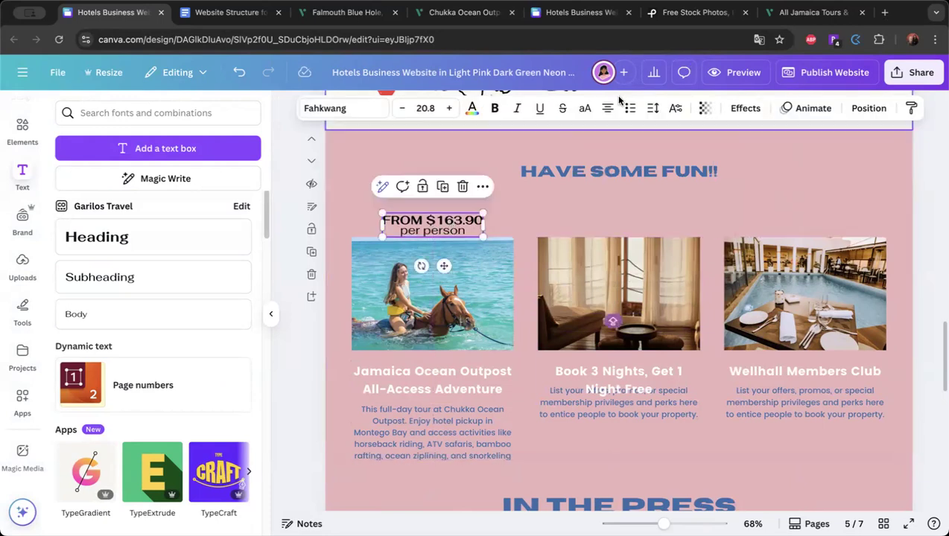
Add a purple circle shape, shrink it, and place it over the upper-right corner of the first card's photo.
click(22, 128)
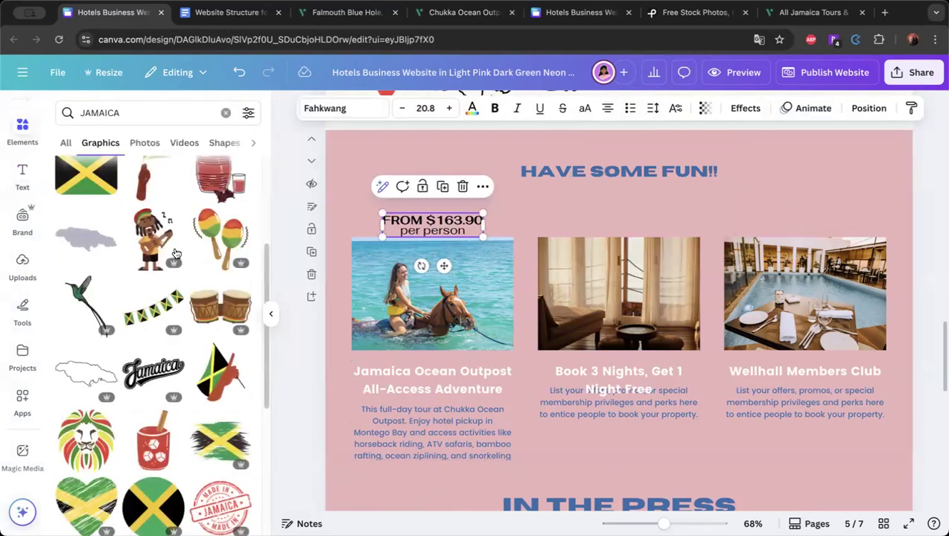
click(224, 113)
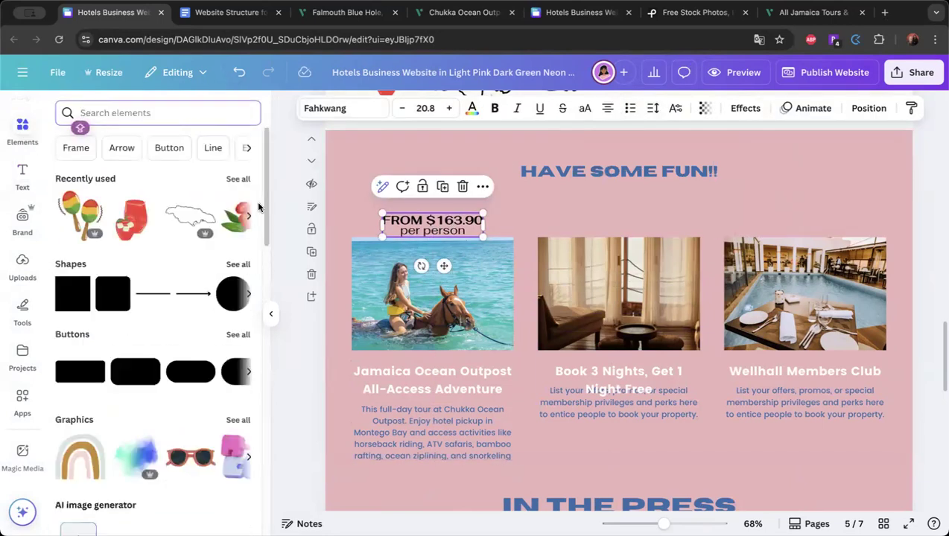
scroll(149, 254, down, 2)
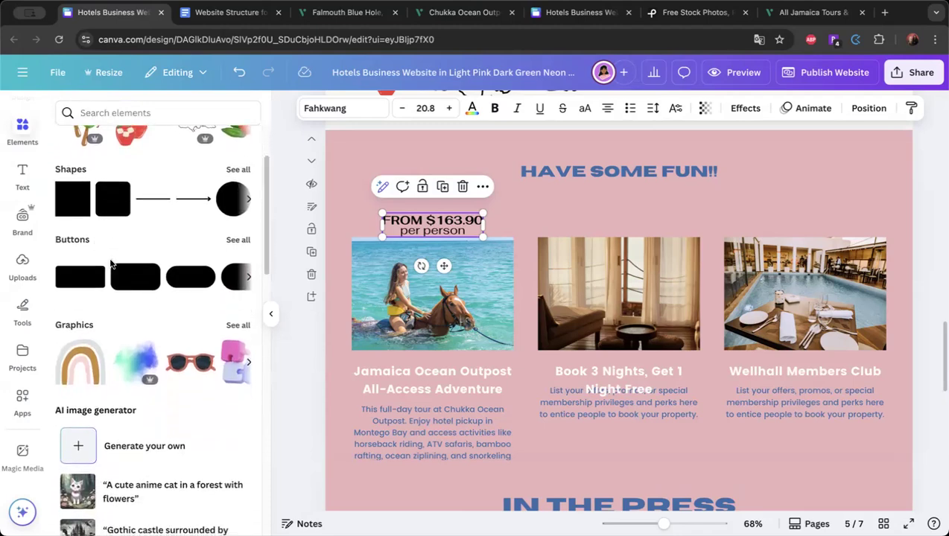
click(231, 199)
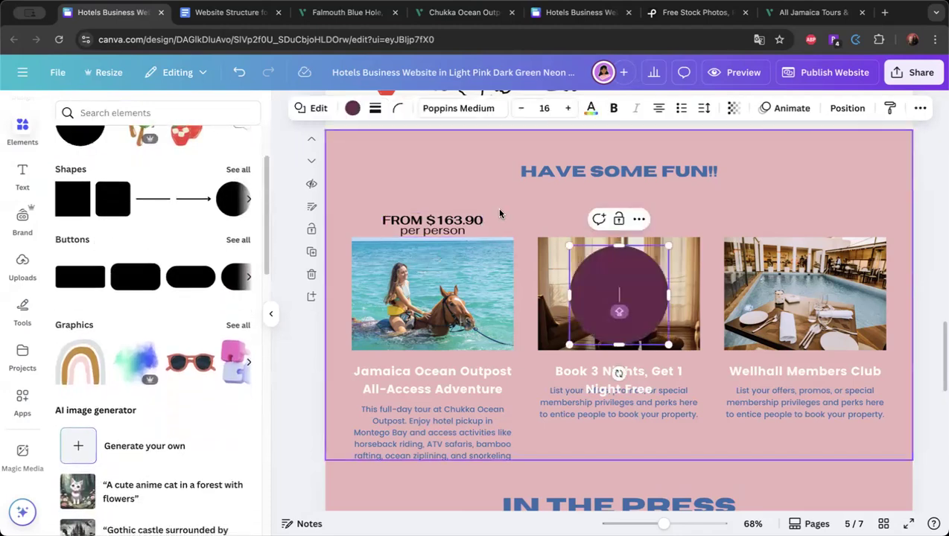
drag(608, 261, 417, 192)
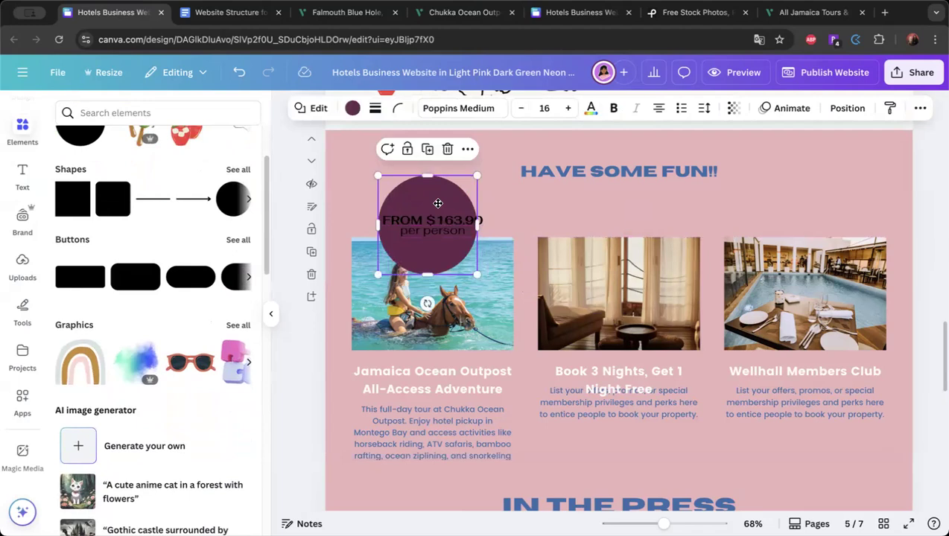
drag(481, 181, 437, 223)
drag(421, 258, 511, 248)
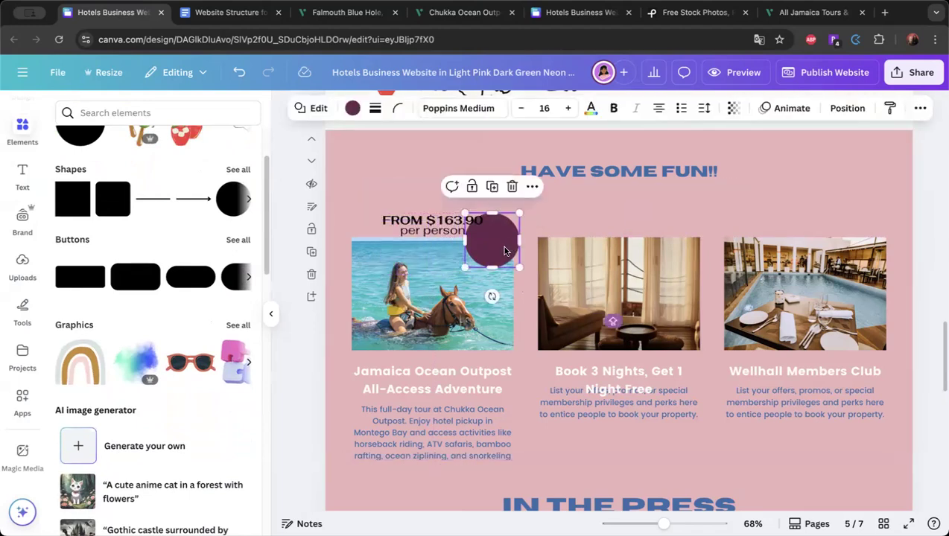
Shrink the price text to size 13.1 and tilt it clockwise inside a slightly enlarged circle, with a line break after "FROM".
drag(428, 225, 512, 250)
click(493, 222)
drag(466, 214, 450, 199)
click(490, 238)
drag(475, 272, 507, 245)
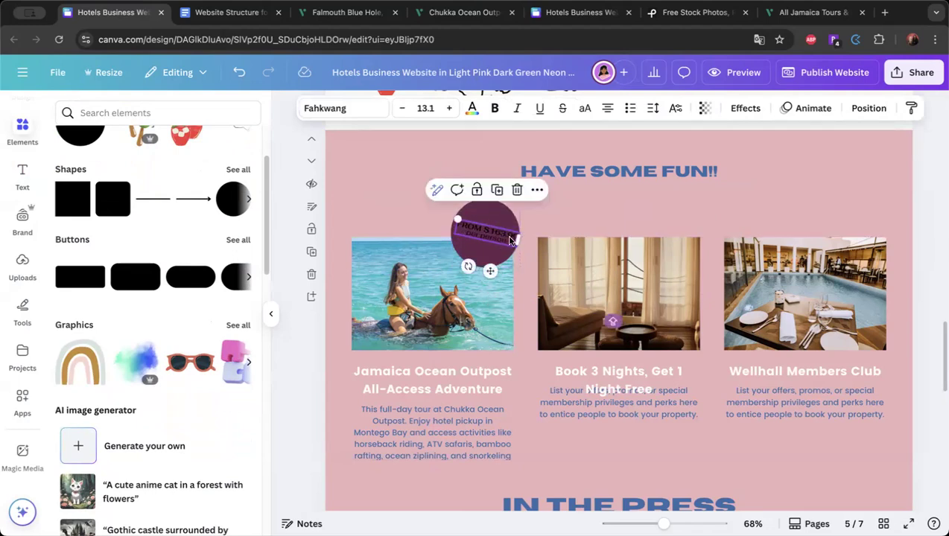
key(super+b)
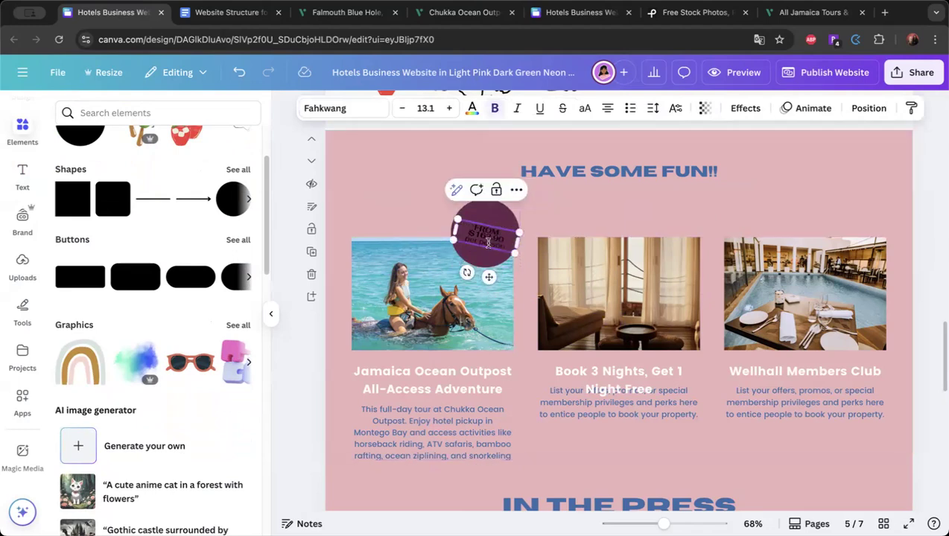
click(552, 197)
click(486, 236)
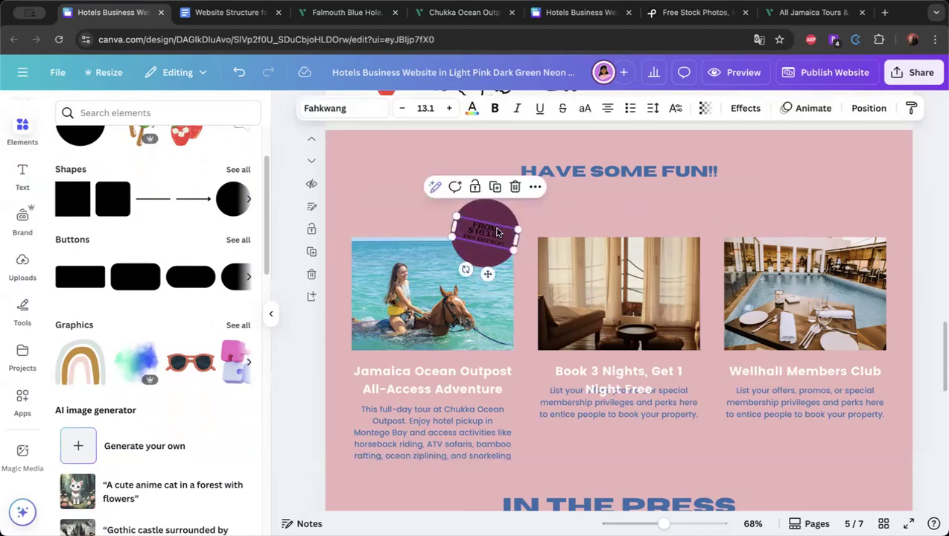
Color the price text white and enlarge it to size 16.1 to fill the circle.
click(472, 108)
click(102, 269)
drag(511, 251, 522, 270)
click(541, 214)
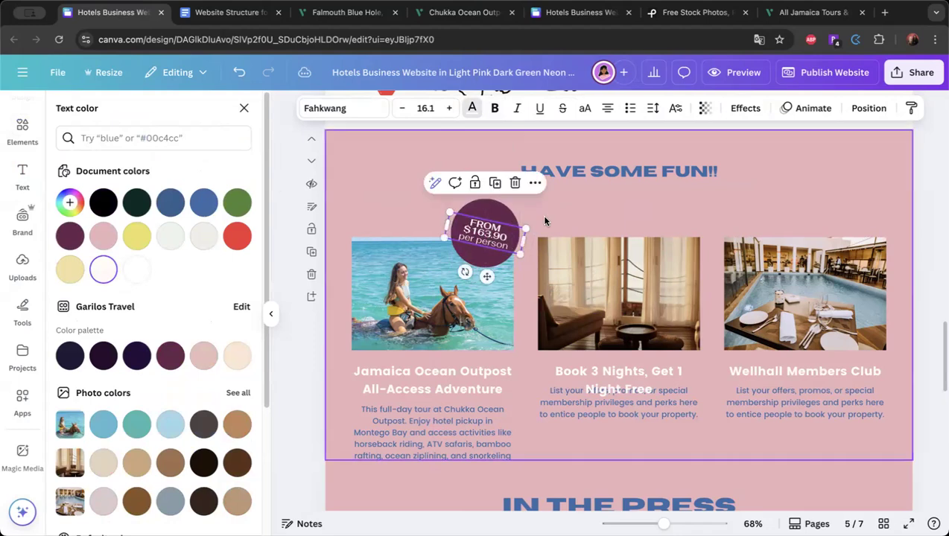
Lower the circle and its price text slightly so the badge overlaps the photo's corner and the text sits centered.
click(503, 236)
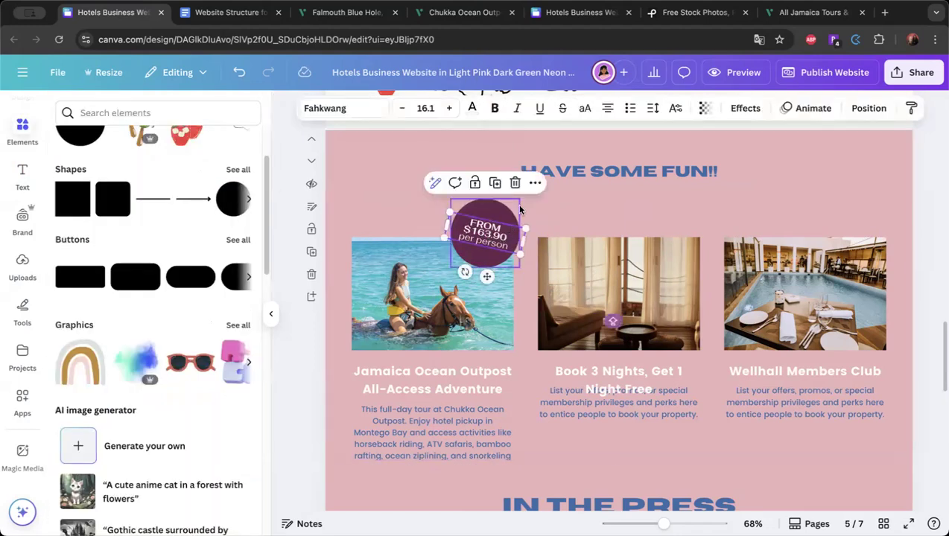
click(512, 219)
drag(503, 212, 498, 241)
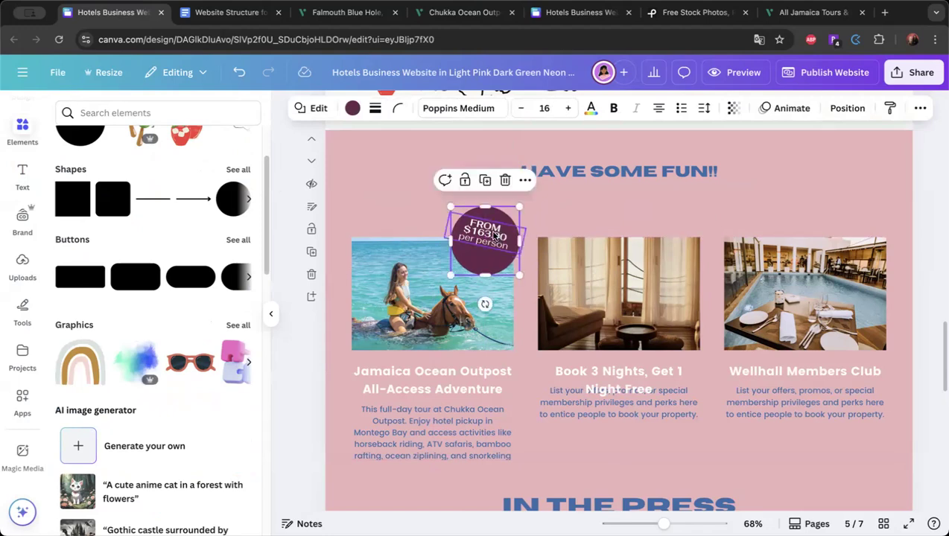
click(542, 228)
click(492, 248)
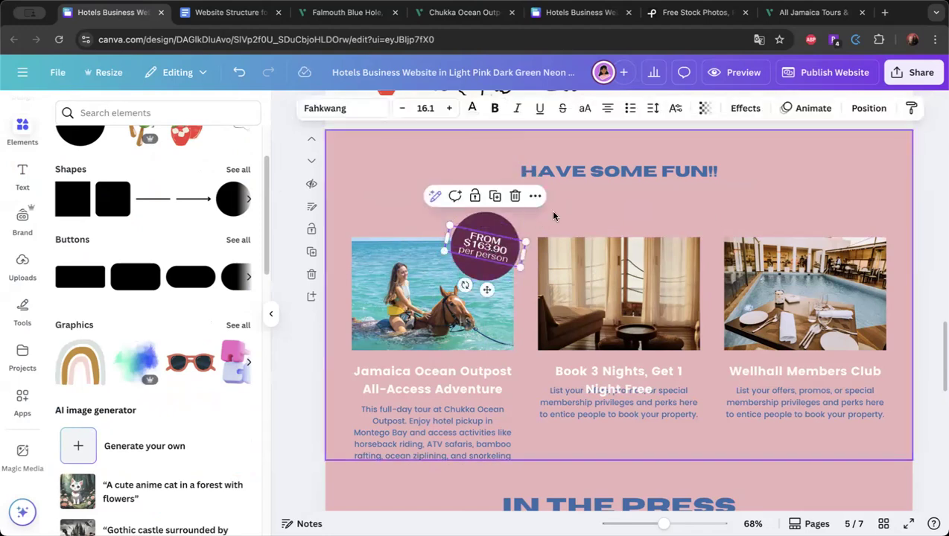
Group the purple circle with its price text and place a duplicate of the badge on the second card's upper-right photo corner.
click(484, 193)
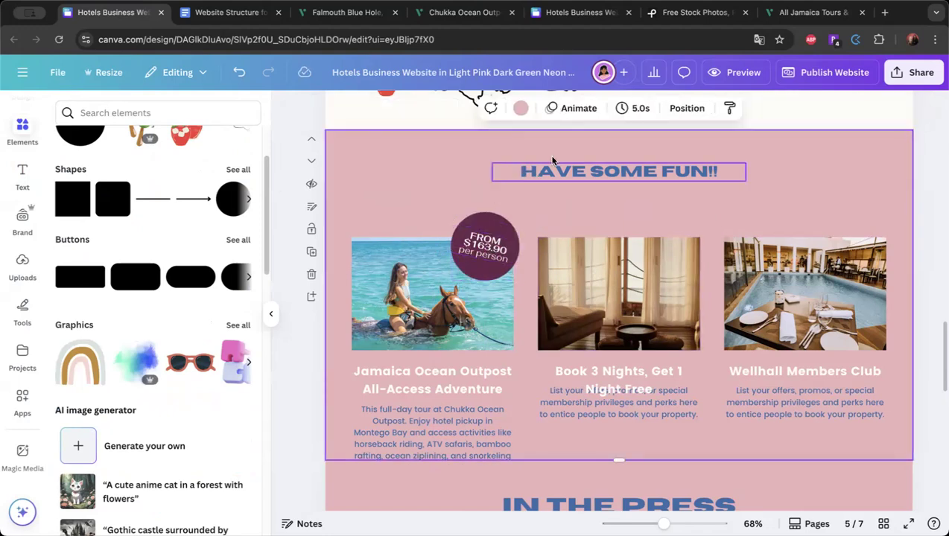
click(682, 111)
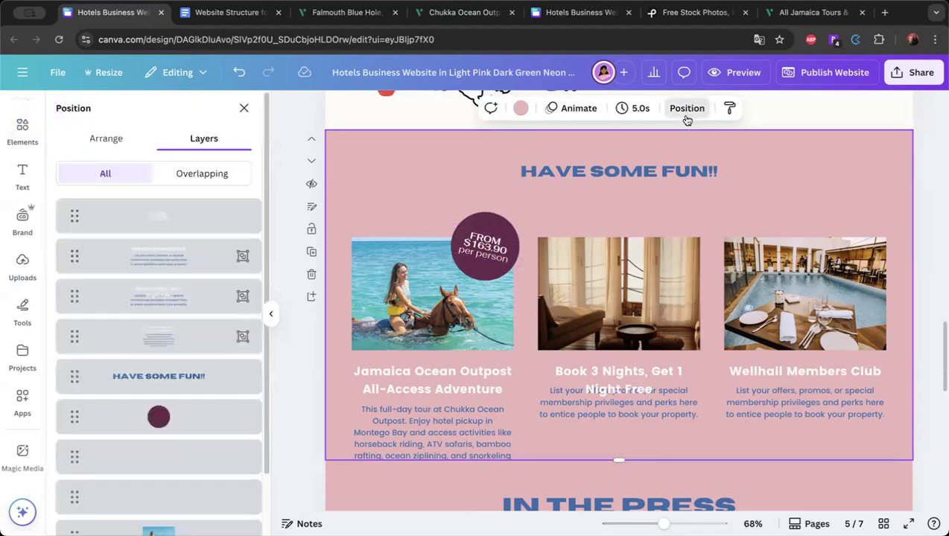
click(171, 419)
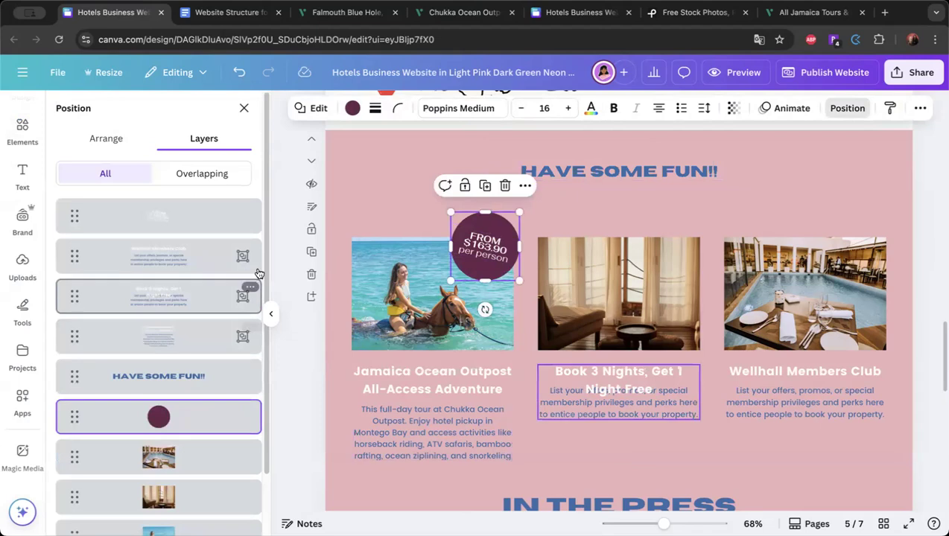
shift+click(206, 222)
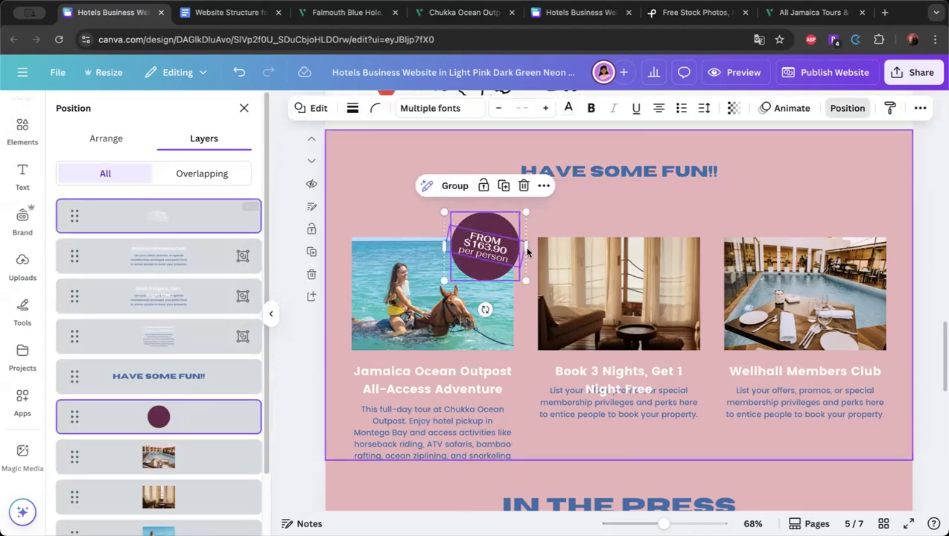
click(456, 188)
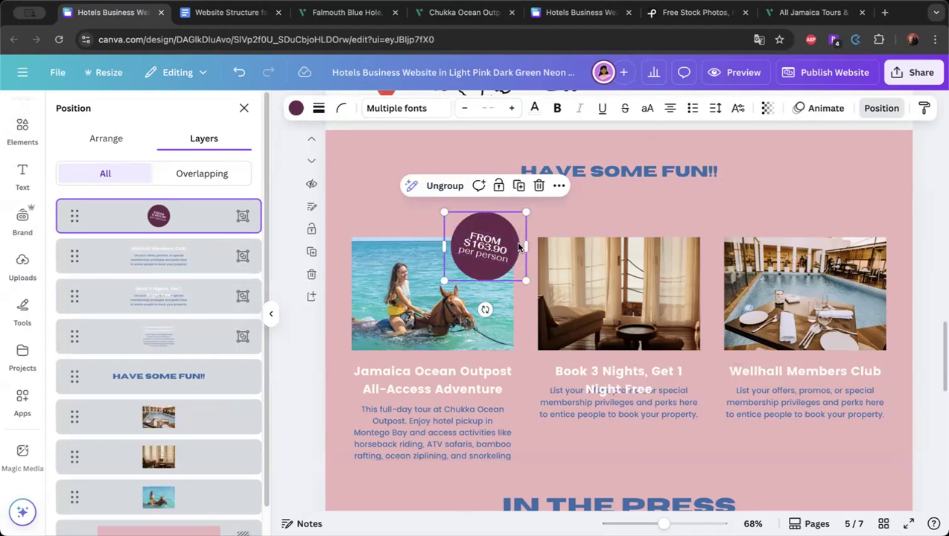
key(ctrl+d)
drag(518, 248, 685, 250)
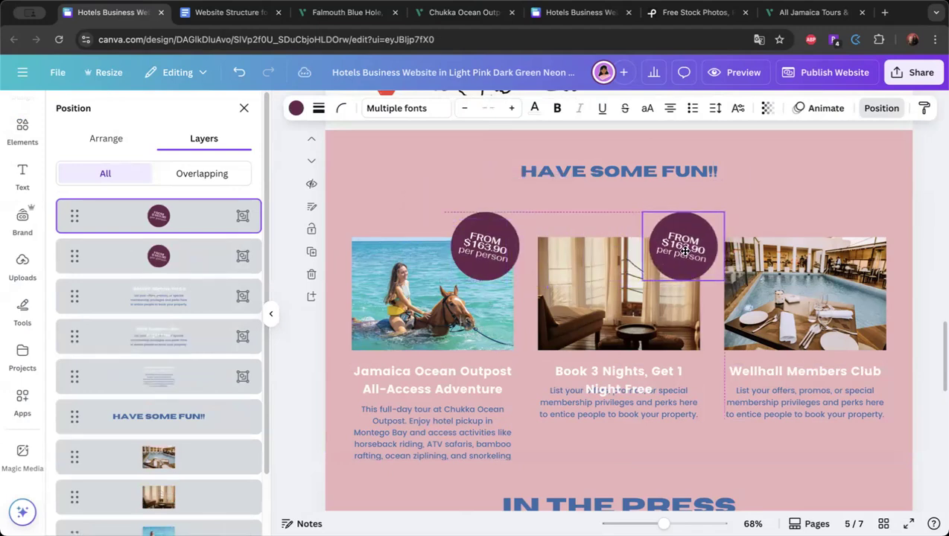
Duplicate the price badge again and place the copy on the third card's upper-right photo corner, level with the other badges.
key(ctrl+d)
drag(683, 251, 880, 257)
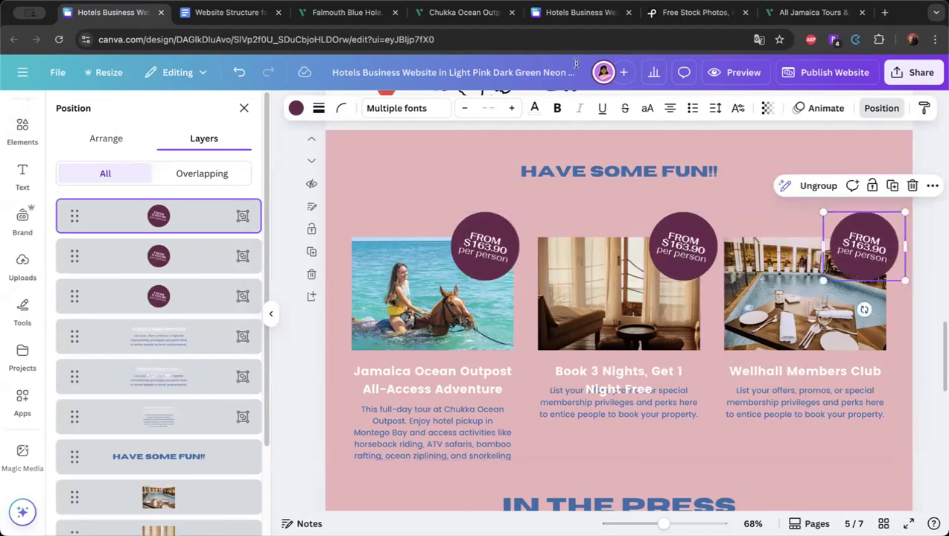
Reopen Viator's Jamaica Unlimited: Ocean Outpost All-Access Adventure Pass tour from the Jamaica tours list, copy its client share link, and return to Canva.
click(465, 12)
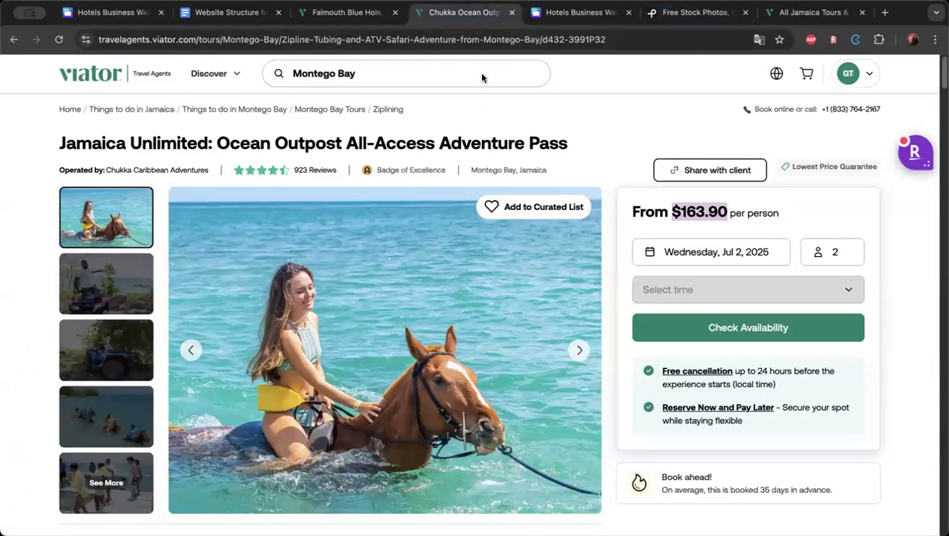
click(512, 13)
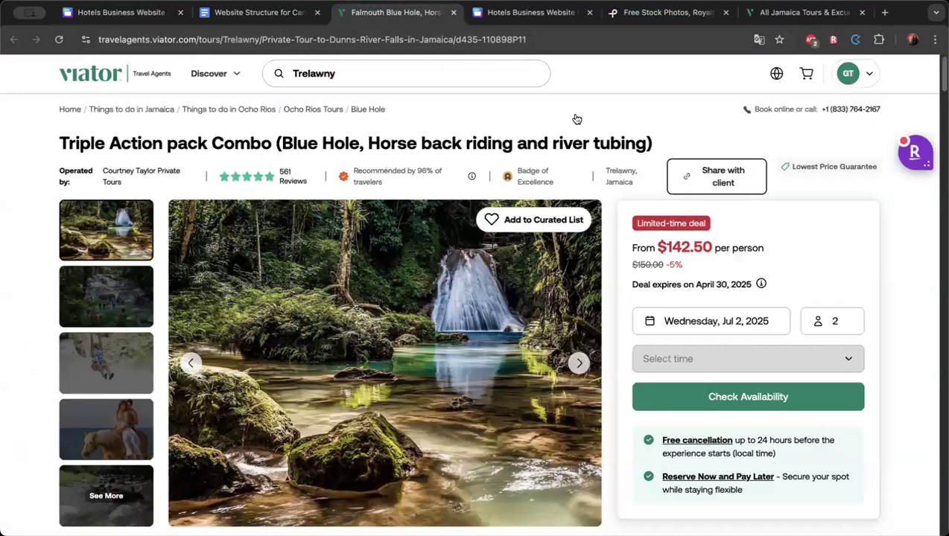
key(super+9)
click(560, 326)
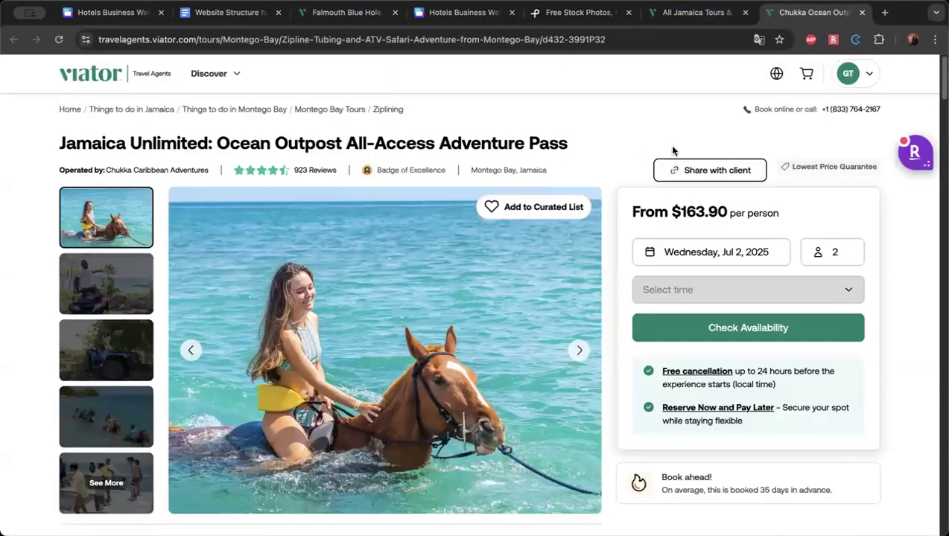
click(701, 171)
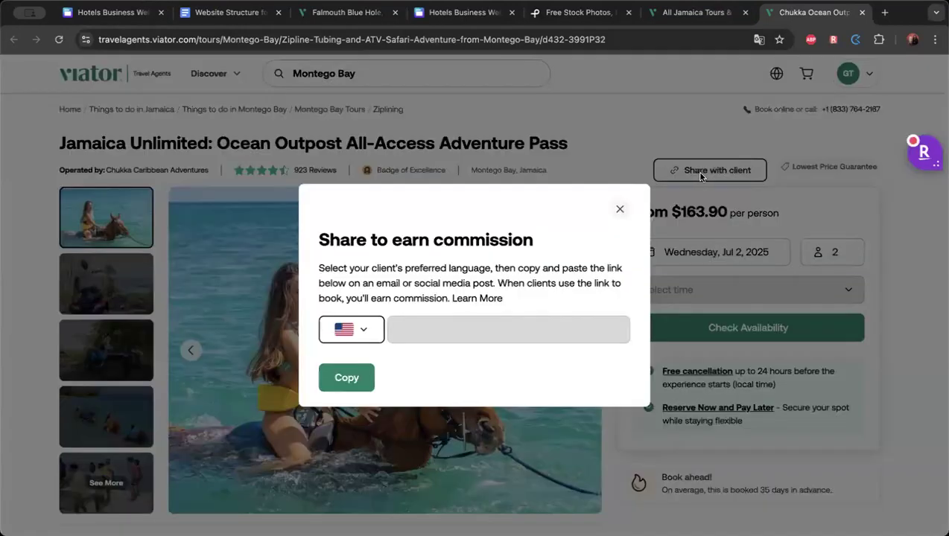
click(352, 382)
click(123, 12)
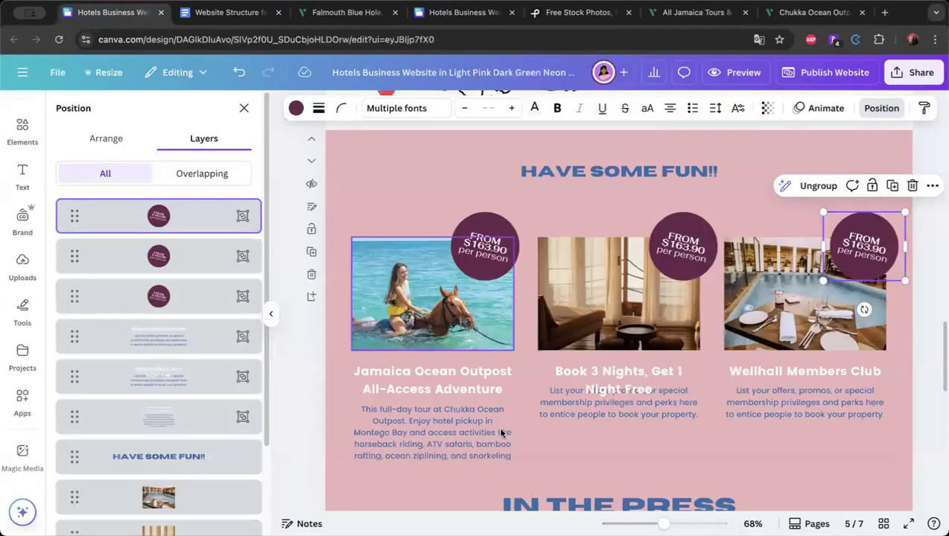
Ungroup the Jamaica Ocean Outpost title and description in the Have Some Fun section so each text can be linked separately.
click(457, 378)
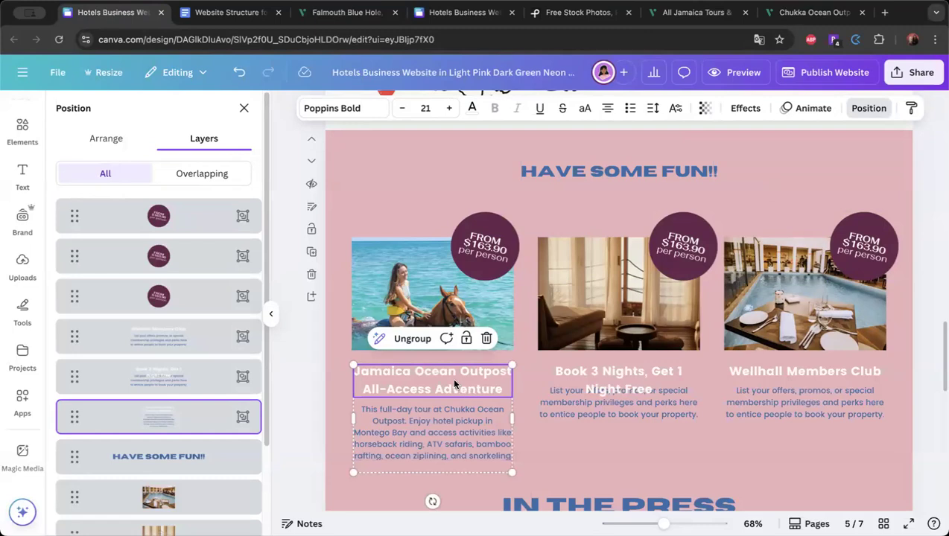
click(511, 364)
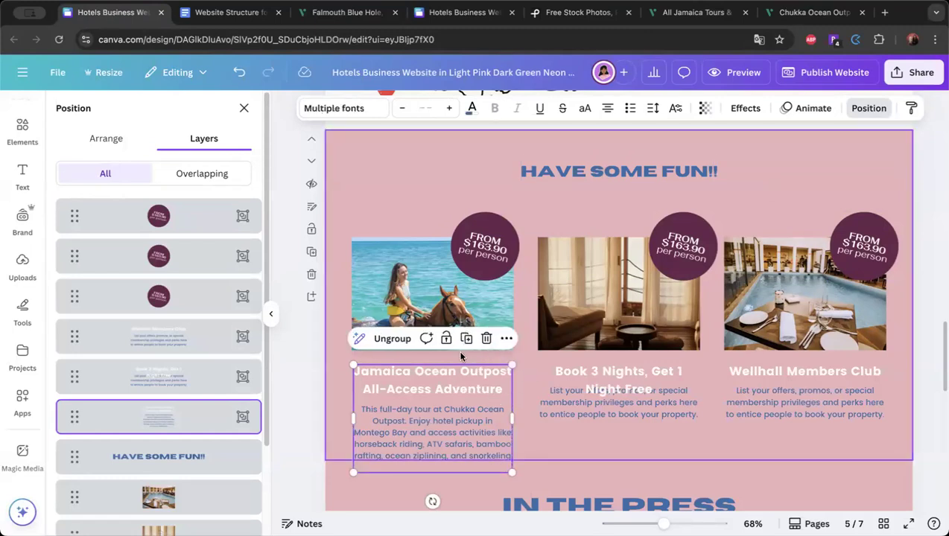
click(506, 338)
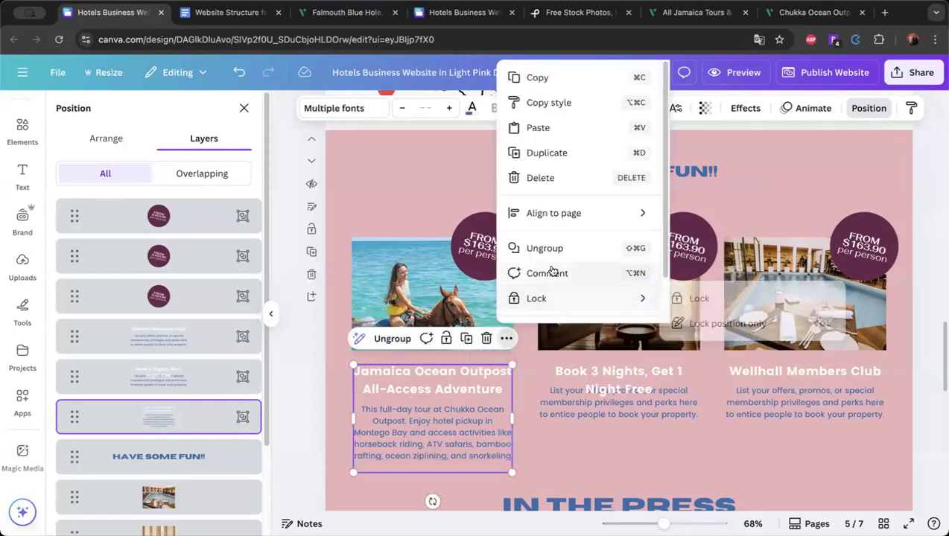
scroll(558, 272, down, 2)
scroll(575, 288, up, 1)
scroll(576, 288, up, 1)
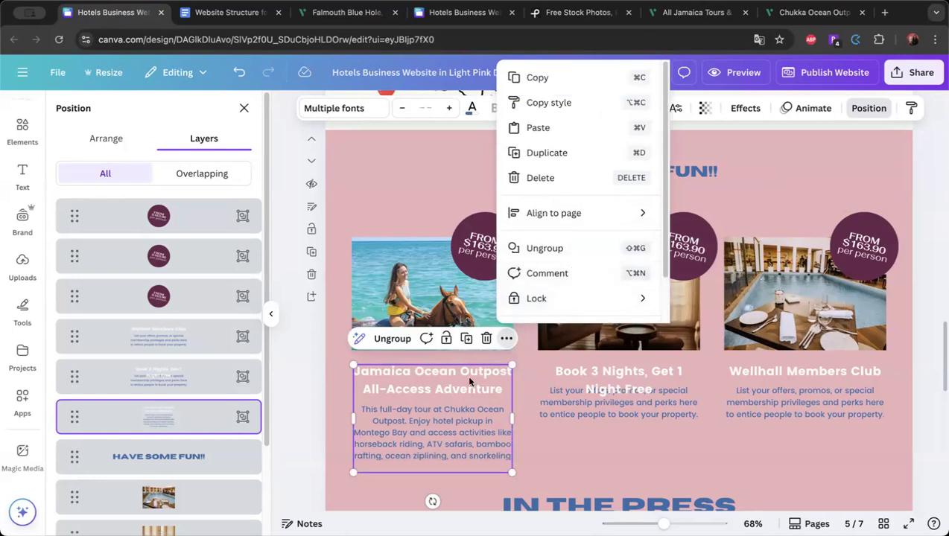
click(466, 374)
click(449, 374)
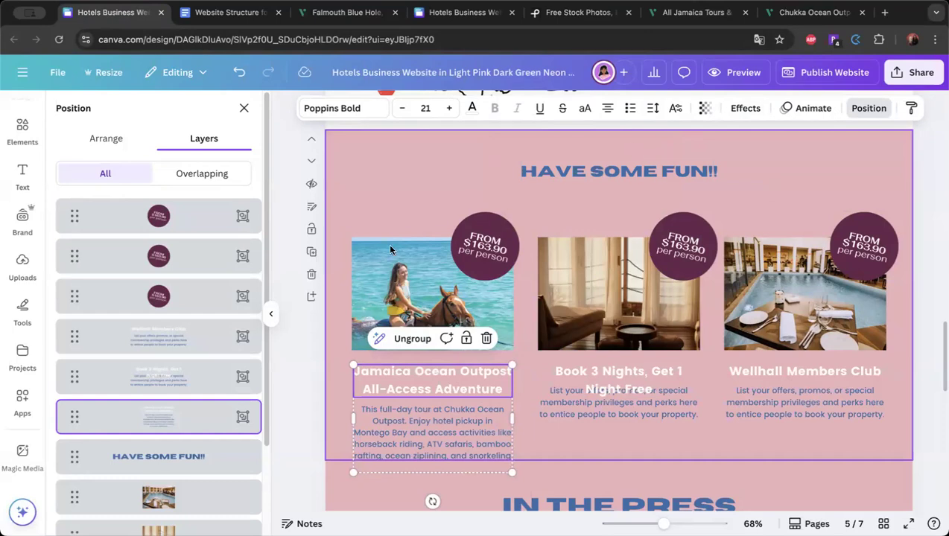
click(413, 339)
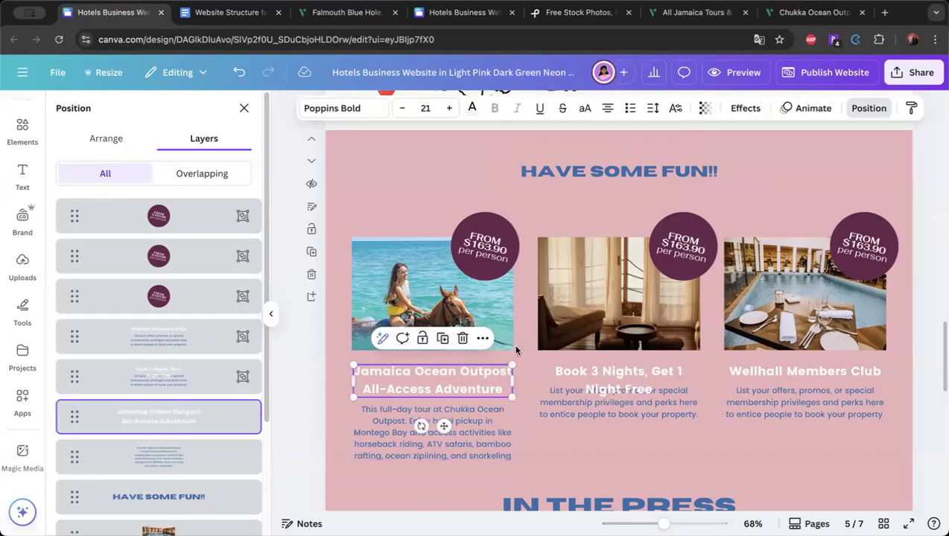
Add the copied Viator Montego Bay tour URL as a link on the Jamaica Ocean Outpost All-Access Adventure title.
click(483, 340)
scroll(528, 283, down, 1)
click(529, 262)
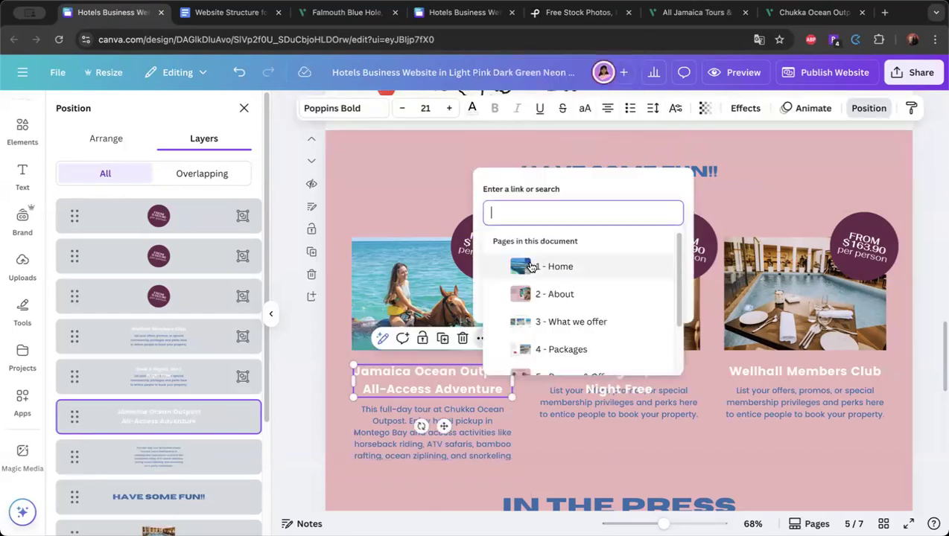
key(ctrl+v)
click(657, 295)
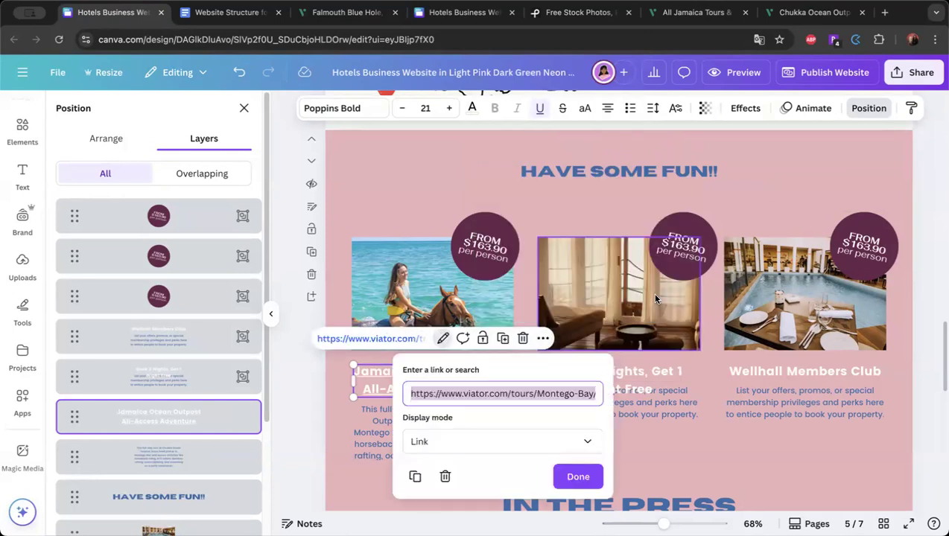
click(578, 477)
Add the same Viator tour URL as a link on the description paragraph under the Jamaica Ocean Outpost title.
click(434, 445)
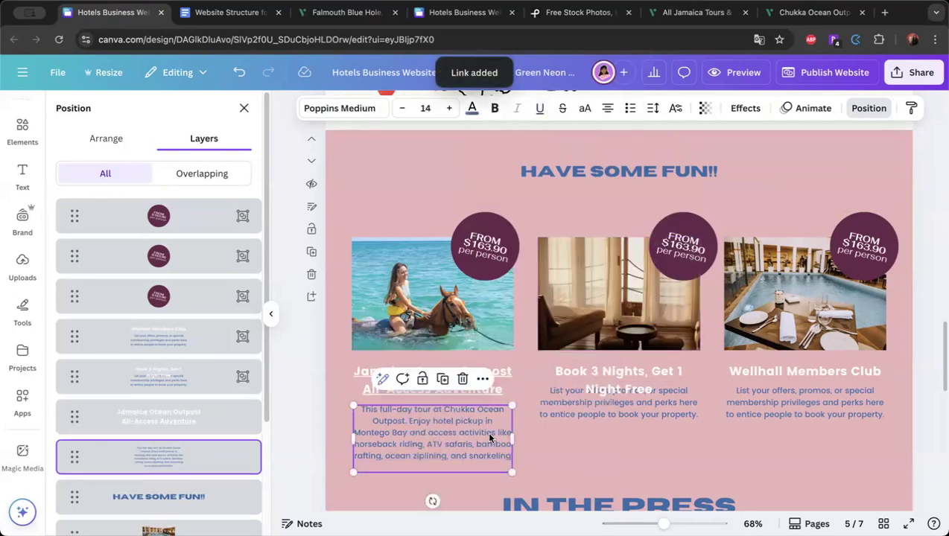
click(481, 381)
click(536, 271)
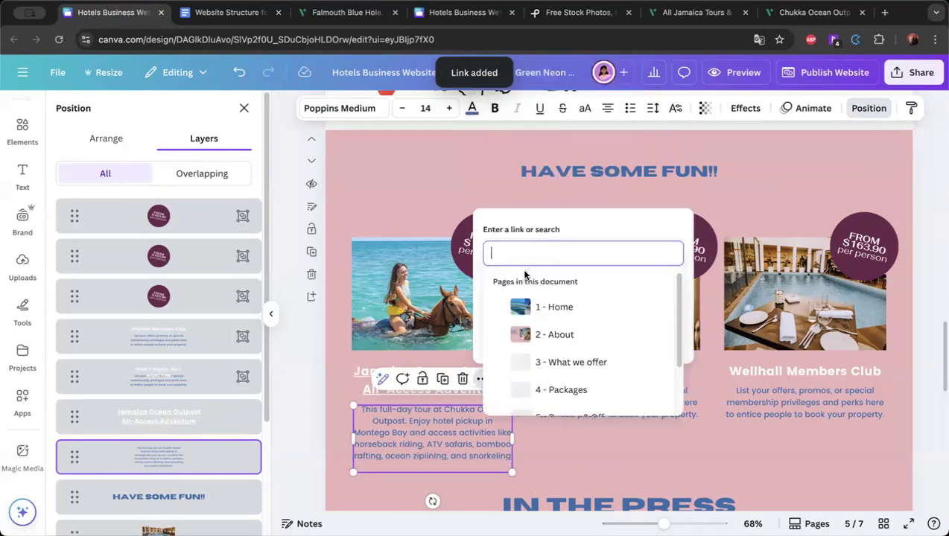
key(ctrl+v)
click(655, 335)
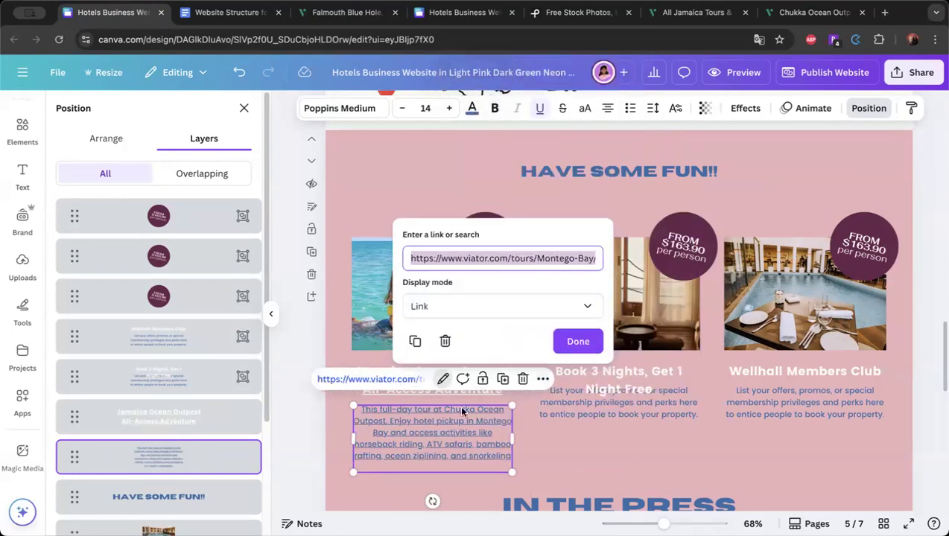
click(540, 433)
click(482, 425)
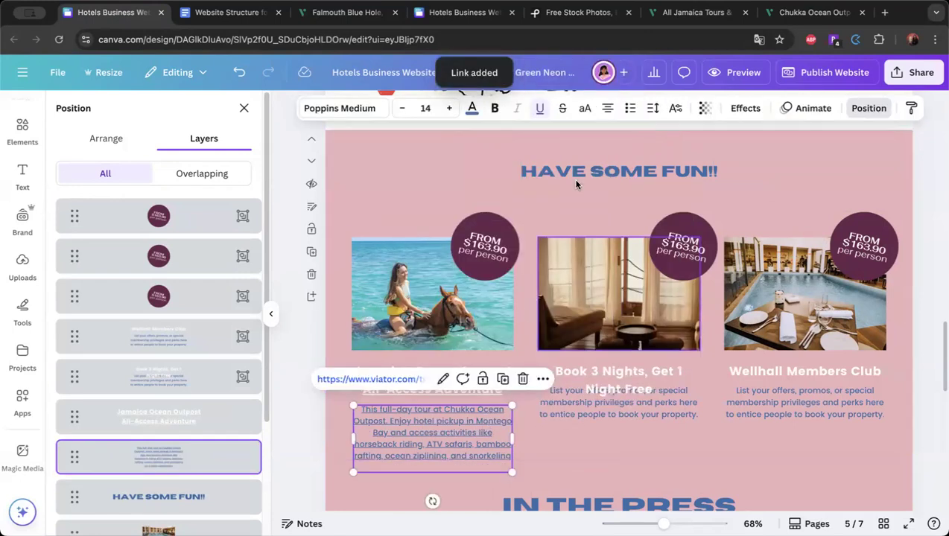
Remove the underline from the linked Jamaica Ocean Outpost description and title.
click(541, 109)
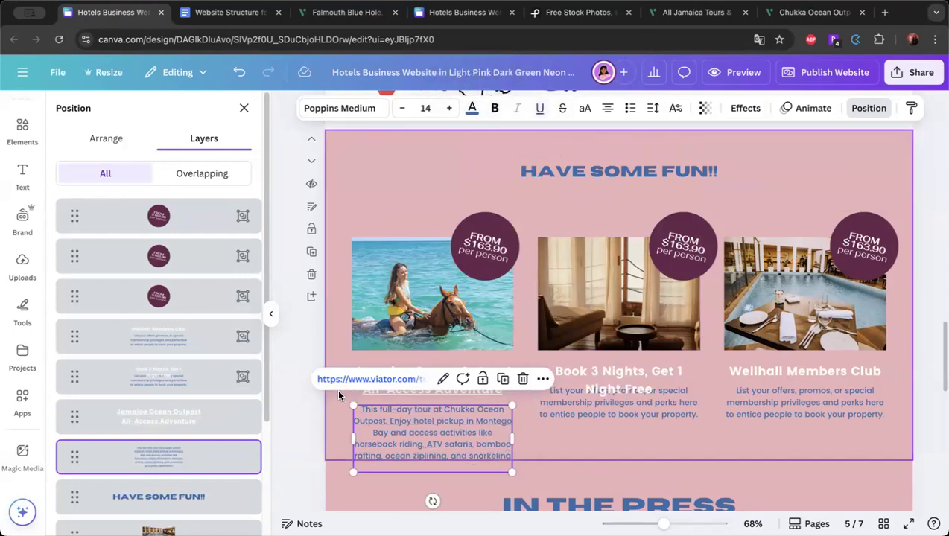
click(493, 376)
click(541, 109)
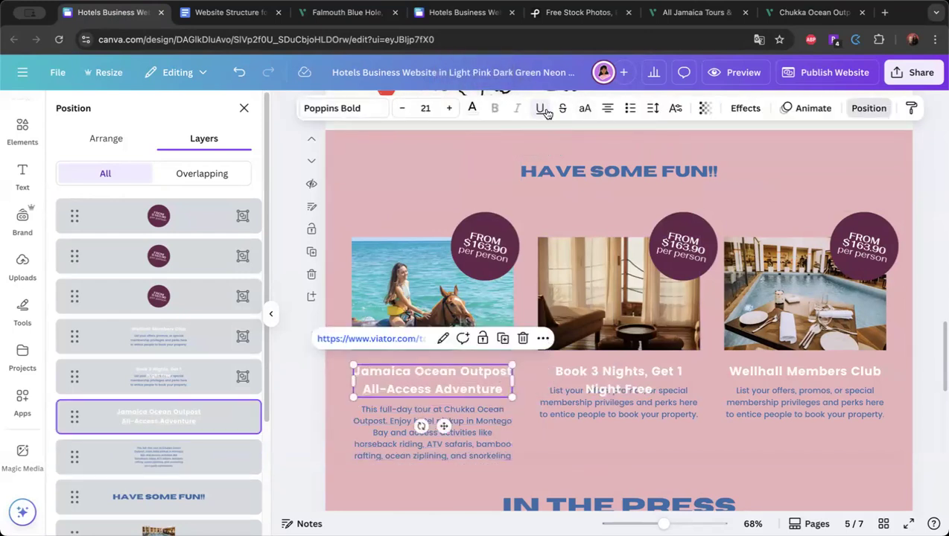
Ungroup the price text and circle of the badge on the horse-riding photo.
click(513, 253)
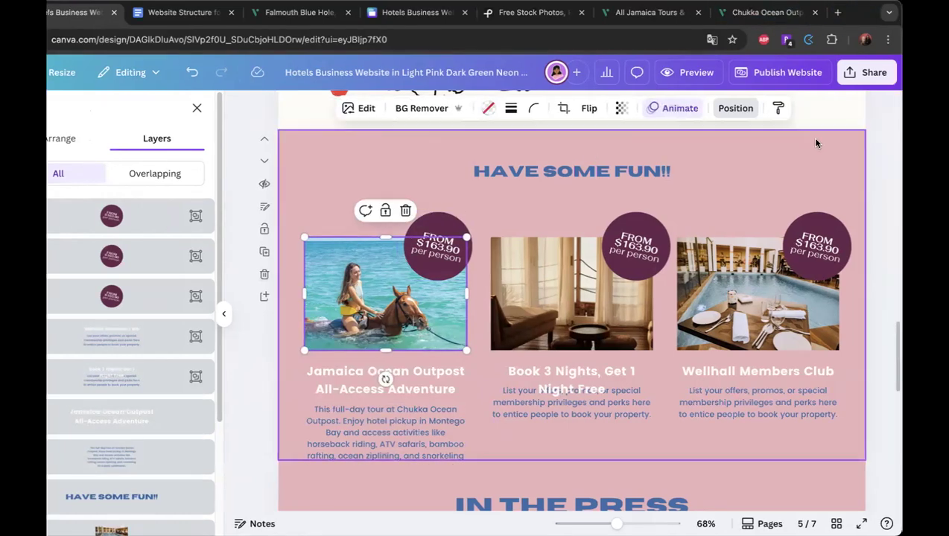
click(425, 227)
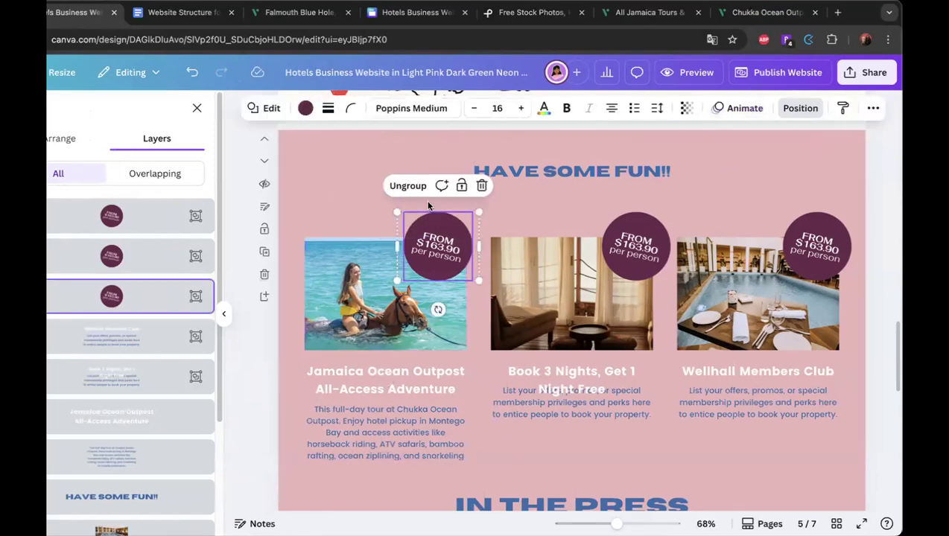
click(438, 255)
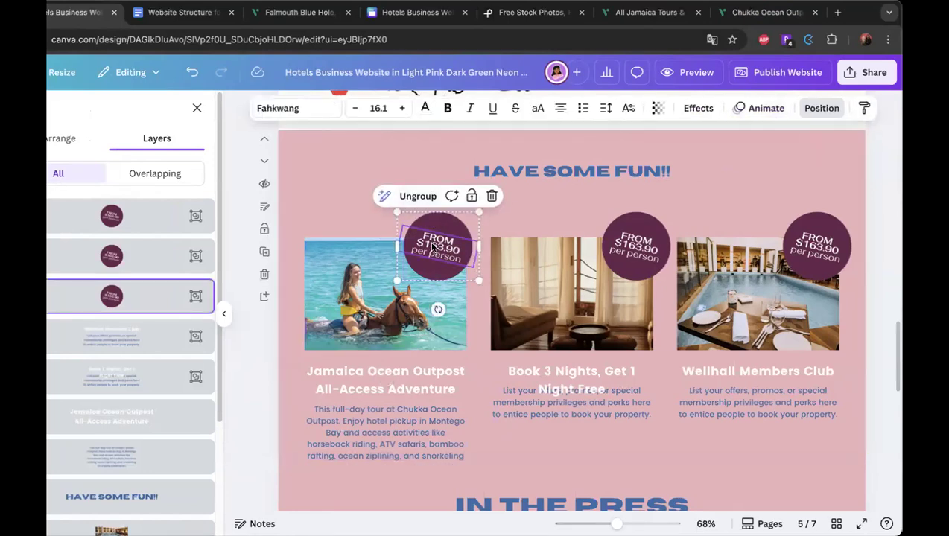
click(418, 197)
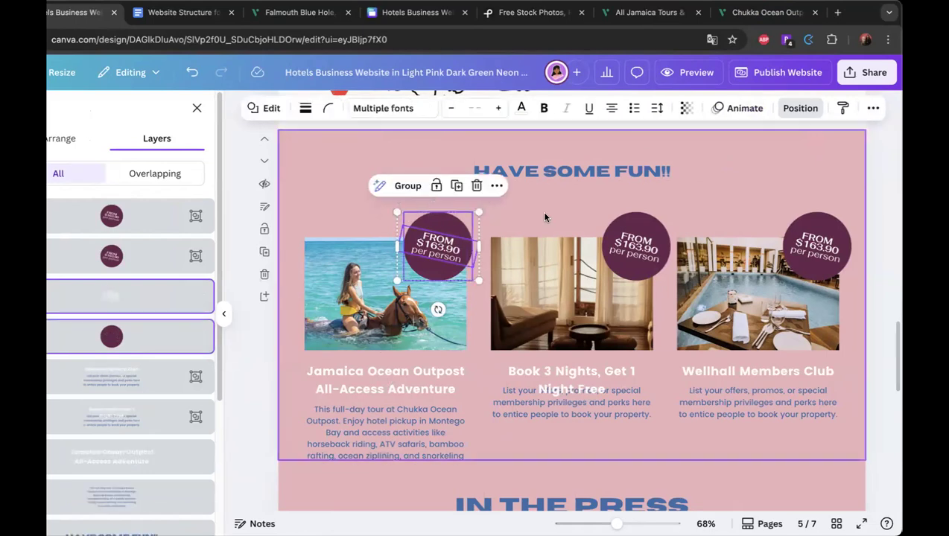
Link the price text in the horse-riding photo's badge to the copied Viator Montego Bay tour URL.
click(434, 244)
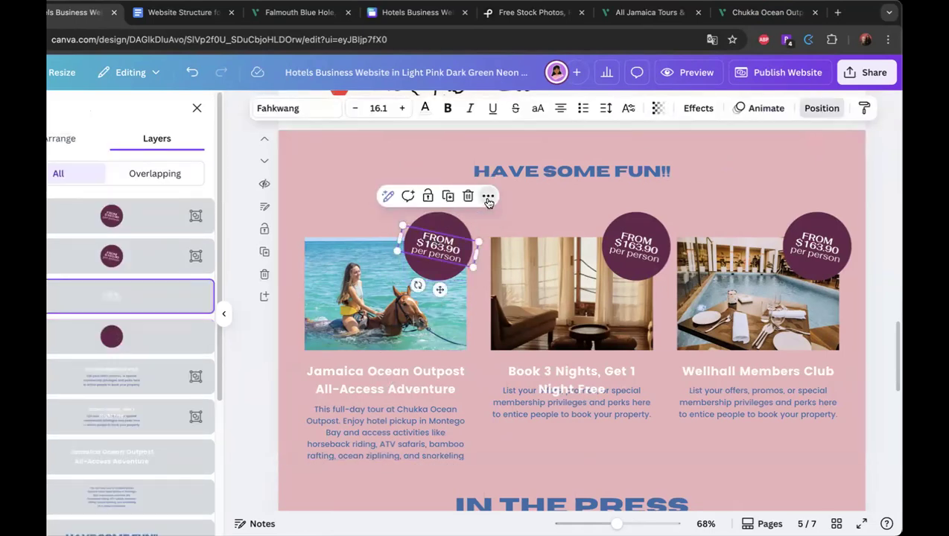
click(487, 197)
click(525, 449)
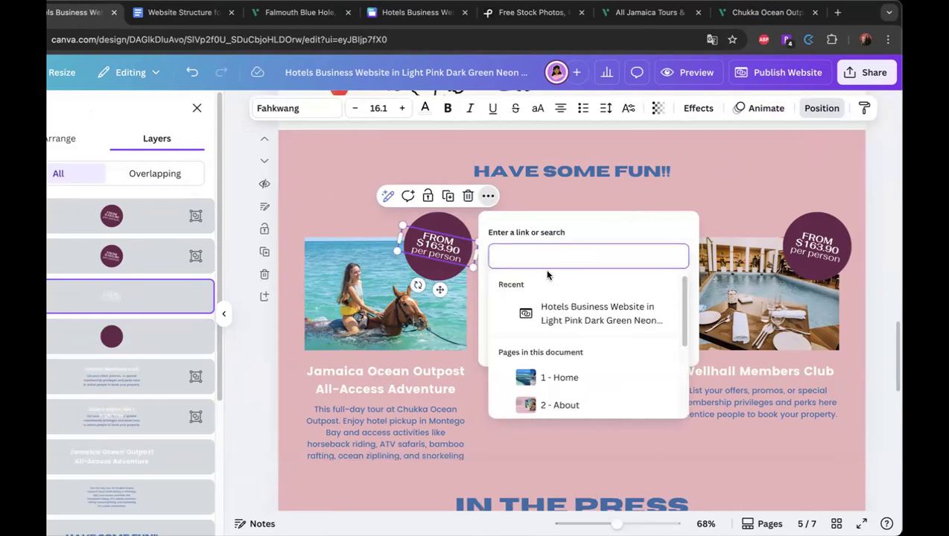
key(ctrl+v)
key(Return)
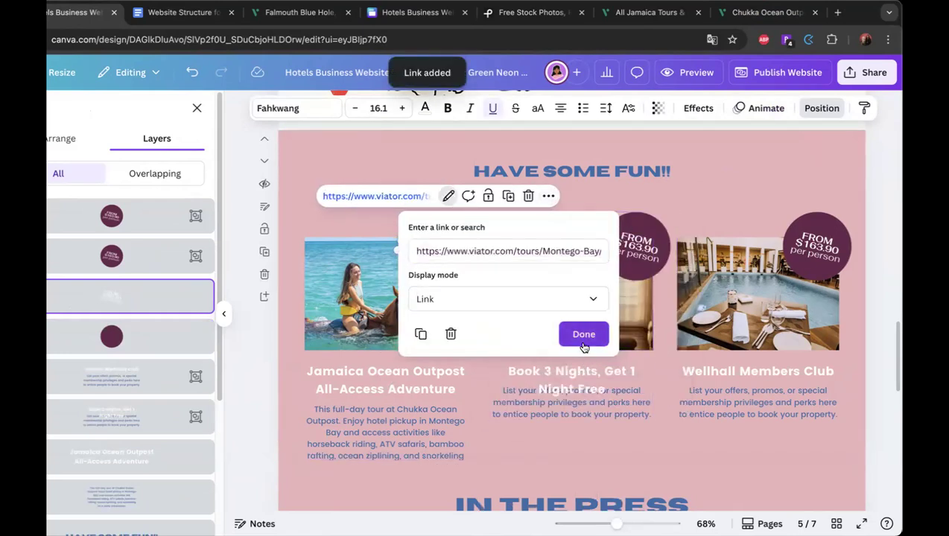
click(584, 335)
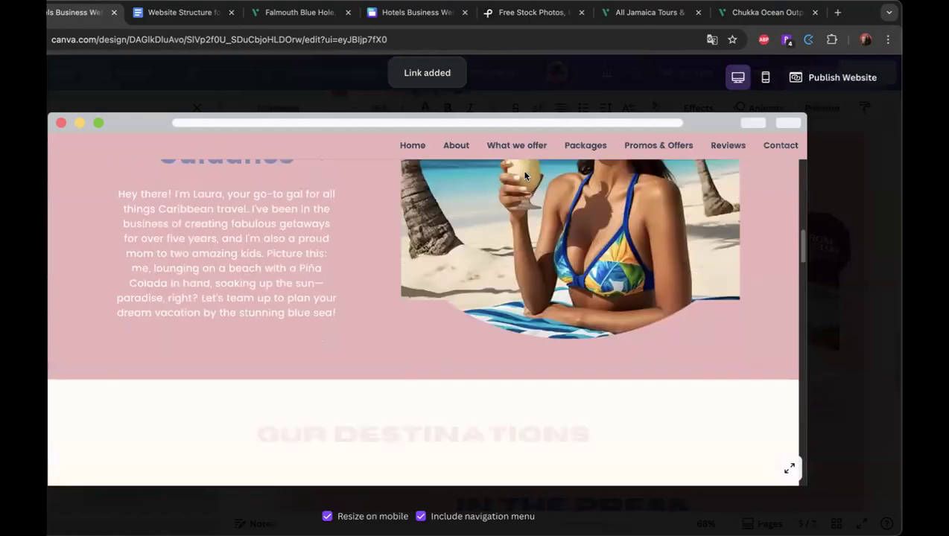
Preview the website's Promos & Offers section and test the Viator links on the price badge and the Jamaica Ocean Outpost title.
click(586, 145)
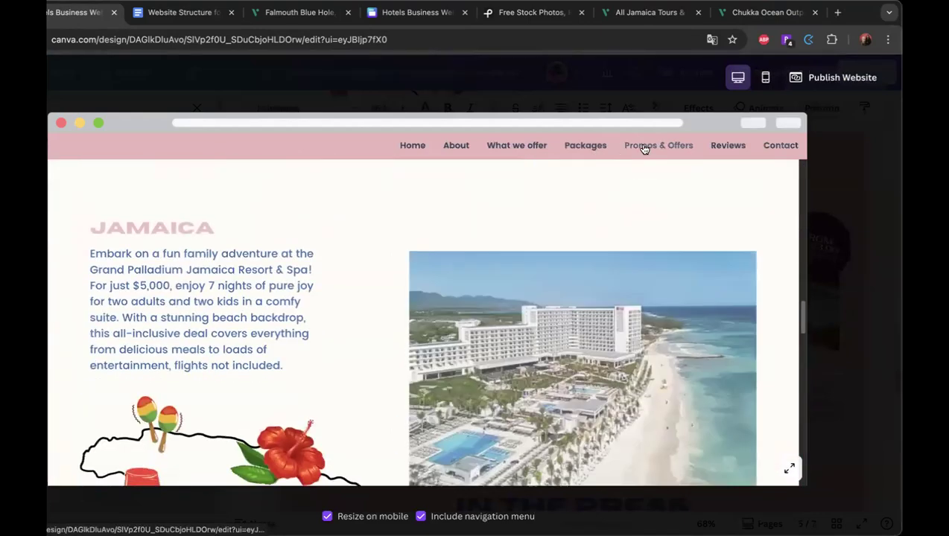
click(644, 147)
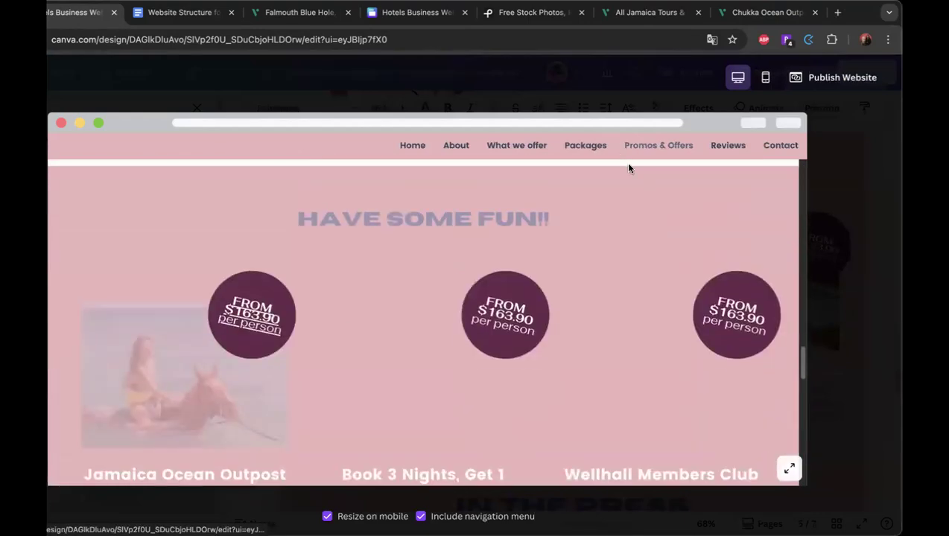
click(254, 317)
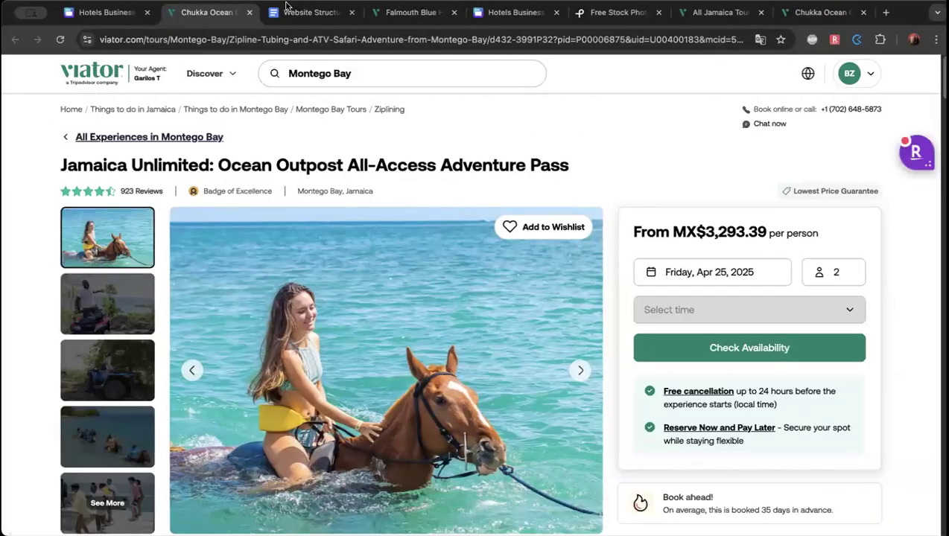
click(250, 12)
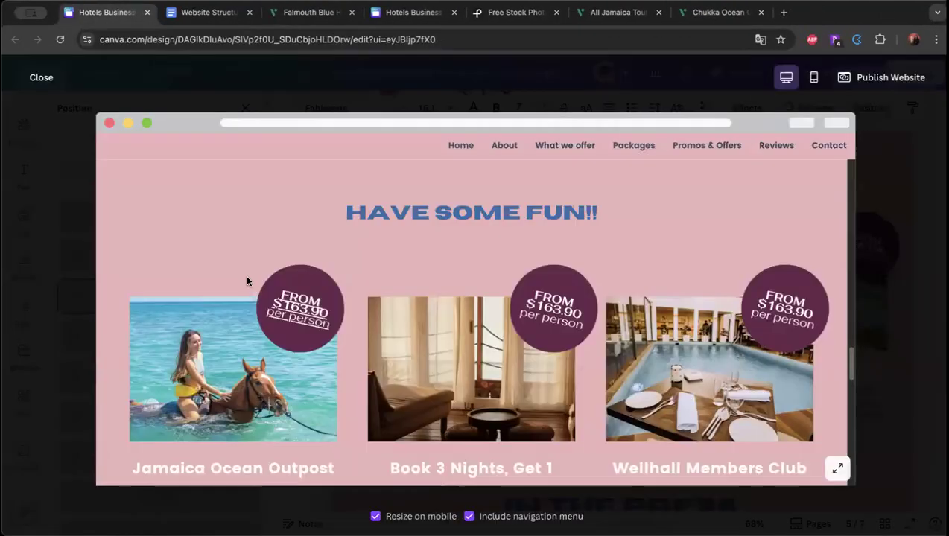
scroll(235, 345, down, 3)
click(230, 357)
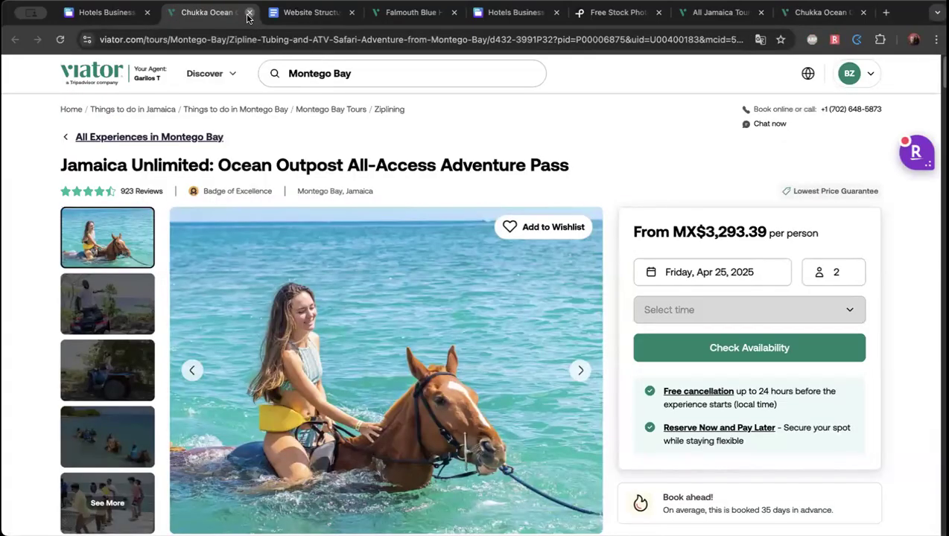
click(249, 12)
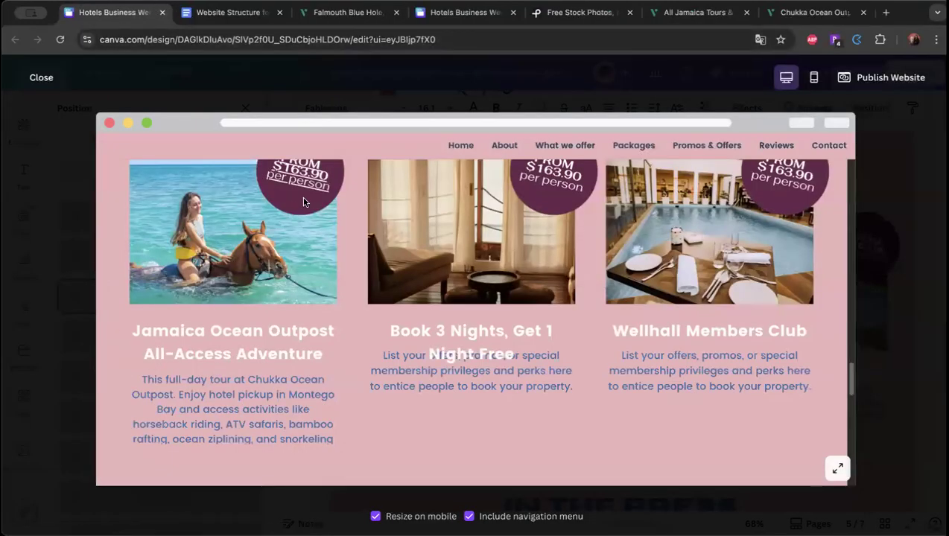
Close the preview and remove the underline from the linked price text on the horse-riding photo's badge.
click(43, 78)
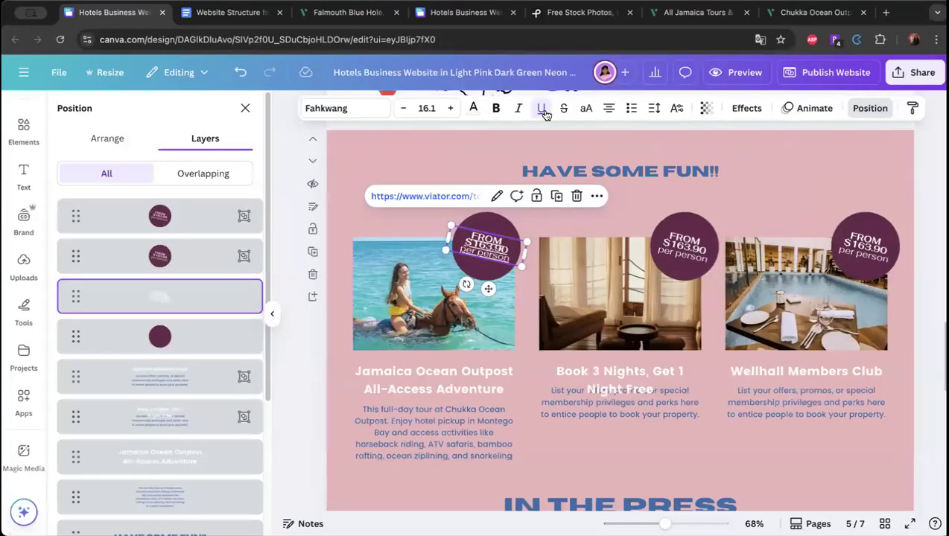
click(690, 200)
Move the Book 3 Nights, Get 1 Night Free text group slightly down under the middle photo.
scroll(733, 277, down, 1)
click(669, 367)
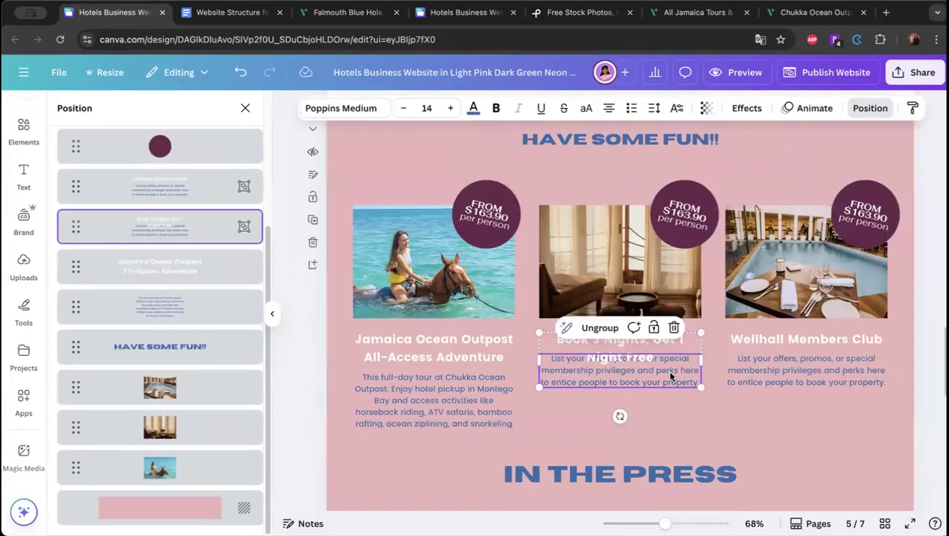
drag(663, 384, 663, 389)
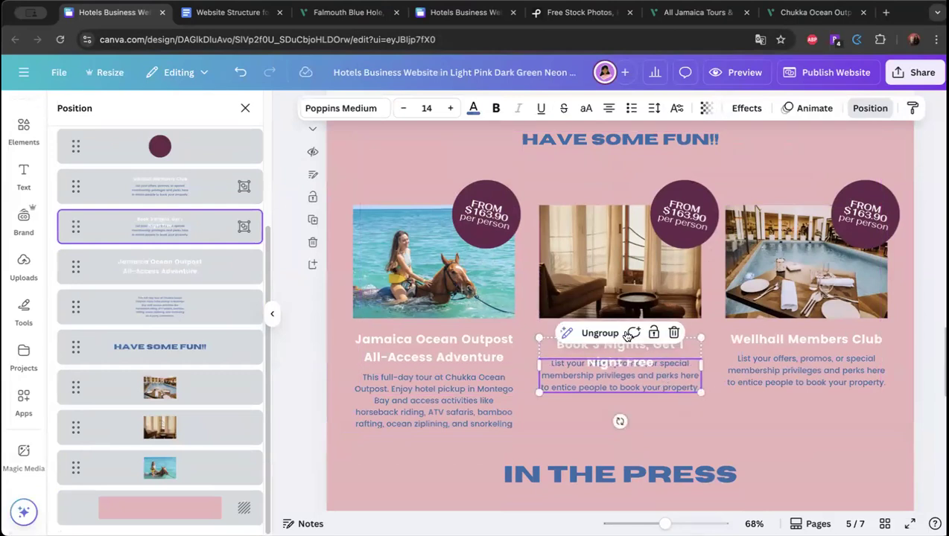
click(651, 425)
Move the Jamaica Ocean Outpost description up so it sits directly beneath its title.
scroll(652, 424, down, 3)
scroll(652, 424, down, 1)
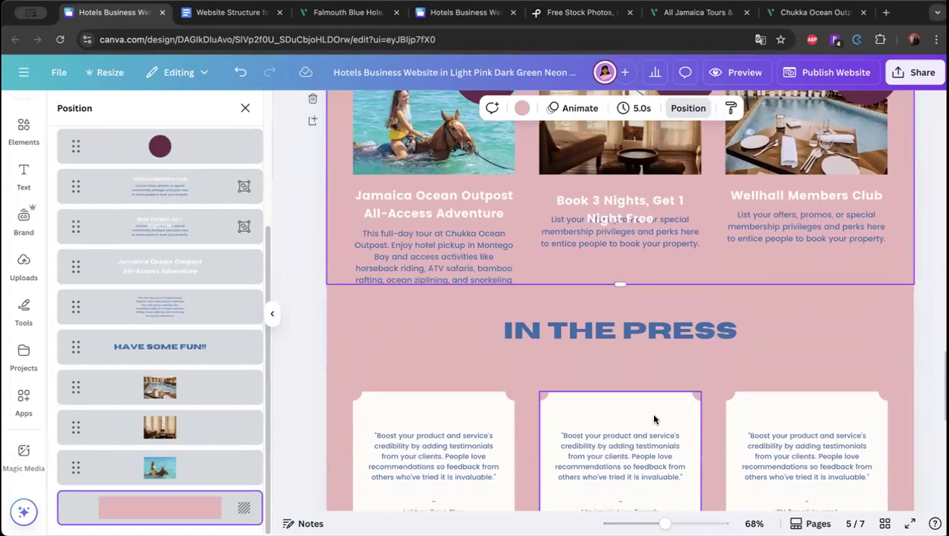
scroll(653, 418, up, 1)
scroll(558, 328, down, 1)
click(471, 253)
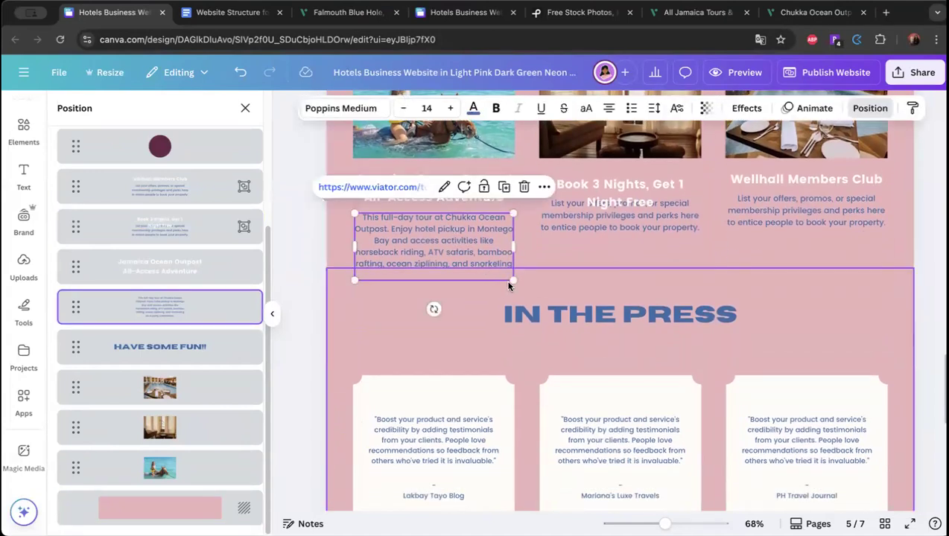
click(470, 198)
click(475, 242)
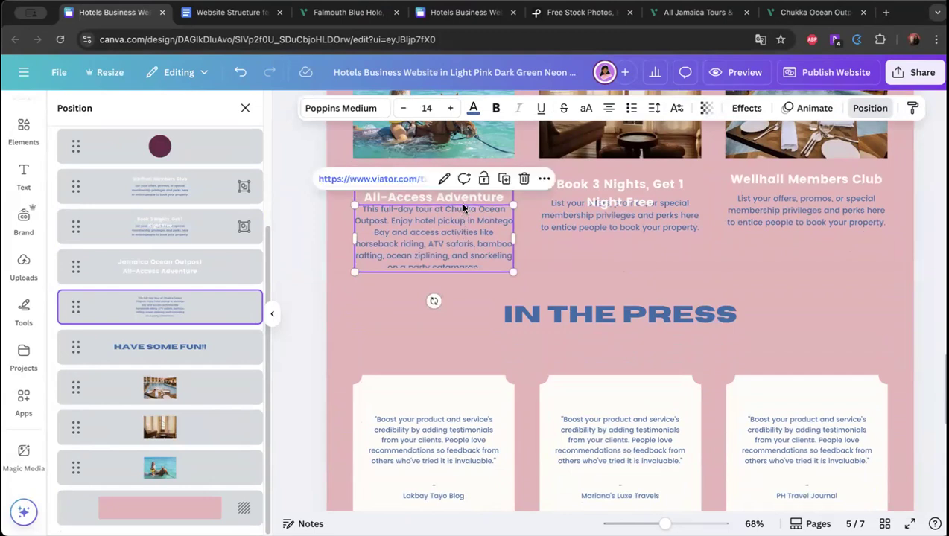
Select the Jamaica Ocean Outpost title and description together and move them up to just below the horse-riding photo.
click(465, 195)
click(473, 225)
click(261, 180)
drag(306, 173, 459, 205)
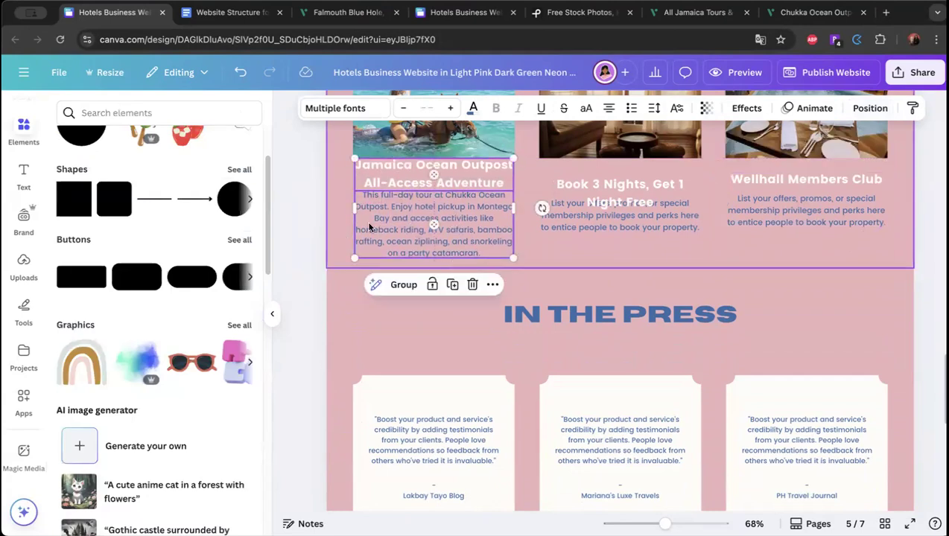
Switch to the Google Docs website structure document and examine its Packages or Tours/Activities and Testimonials sections.
click(289, 201)
scroll(495, 318, down, 2)
scroll(614, 289, up, 1)
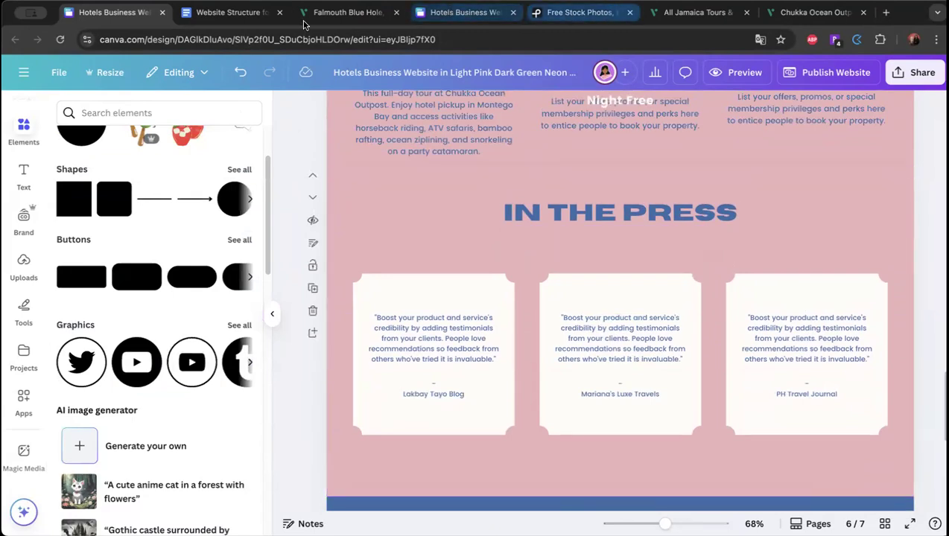
click(246, 16)
scroll(351, 223, down, 1)
drag(300, 196, 432, 201)
scroll(421, 214, down, 1)
scroll(303, 264, down, 1)
drag(282, 253, 324, 253)
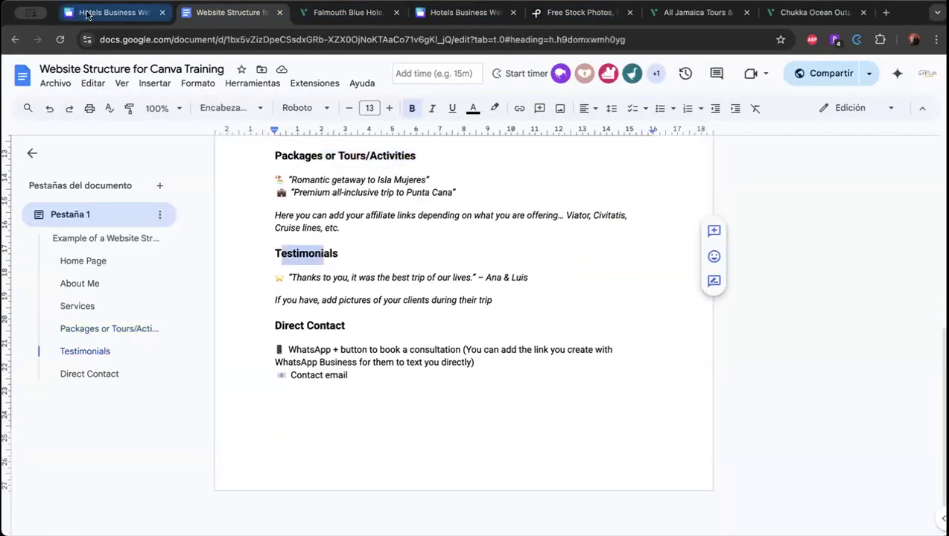
Return to the Canva website design and replace the IN THE PRESS heading with WHAT OUR CLIENTS ARE SAYING.
click(90, 14)
scroll(622, 424, down, 3)
scroll(619, 411, up, 3)
click(623, 207)
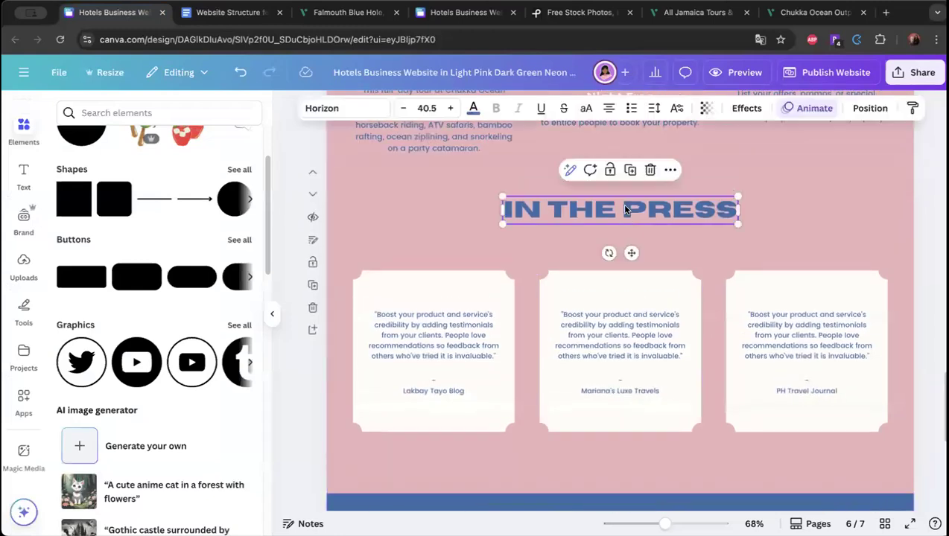
text(WH)
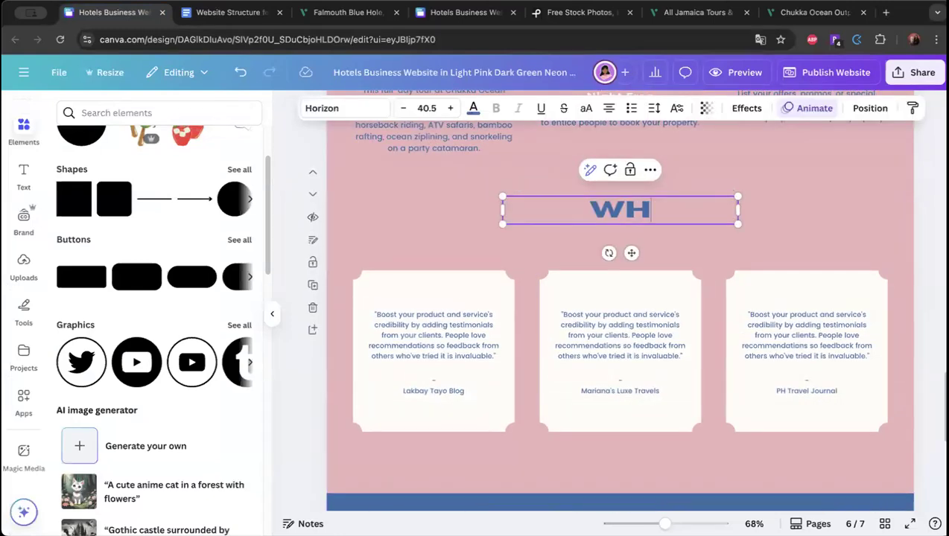
text(AT OUR CL)
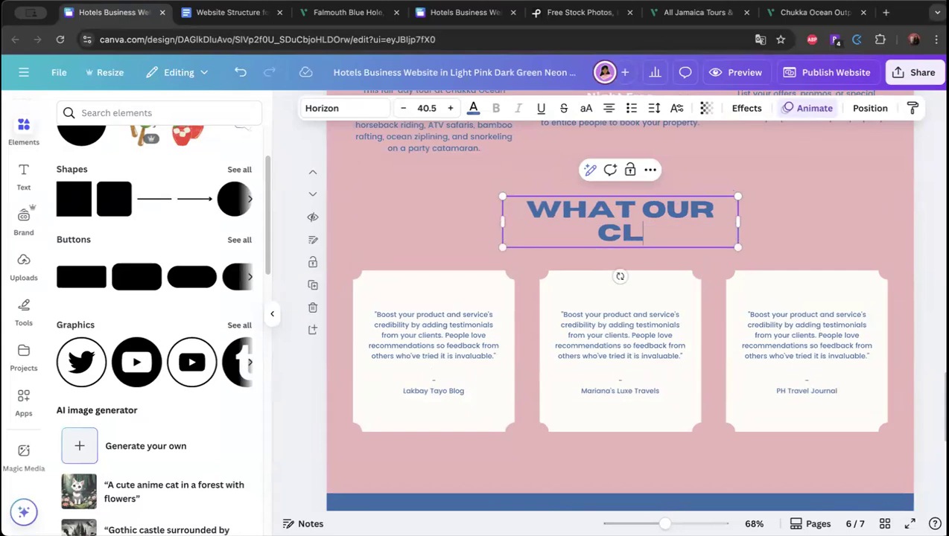
text(IENTS ARE SAYING)
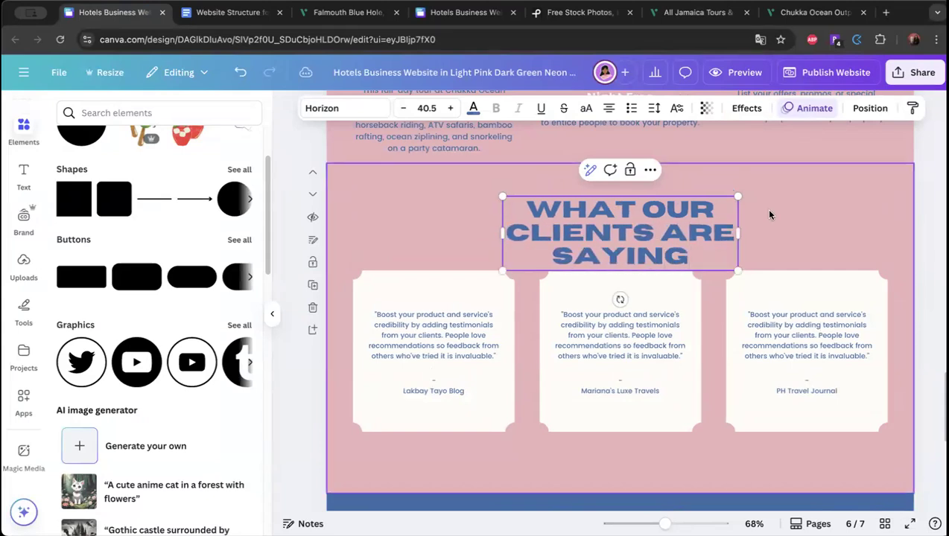
Widen the WHAT OUR CLIENTS ARE SAYING text box and move it up so it sits clear above the testimonial cards.
drag(739, 235, 807, 223)
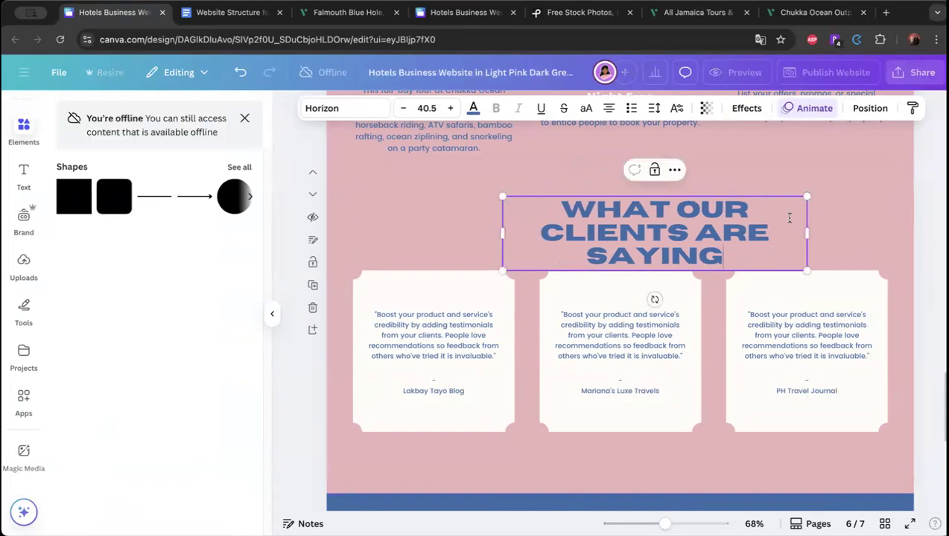
key(Escape)
drag(717, 210, 680, 200)
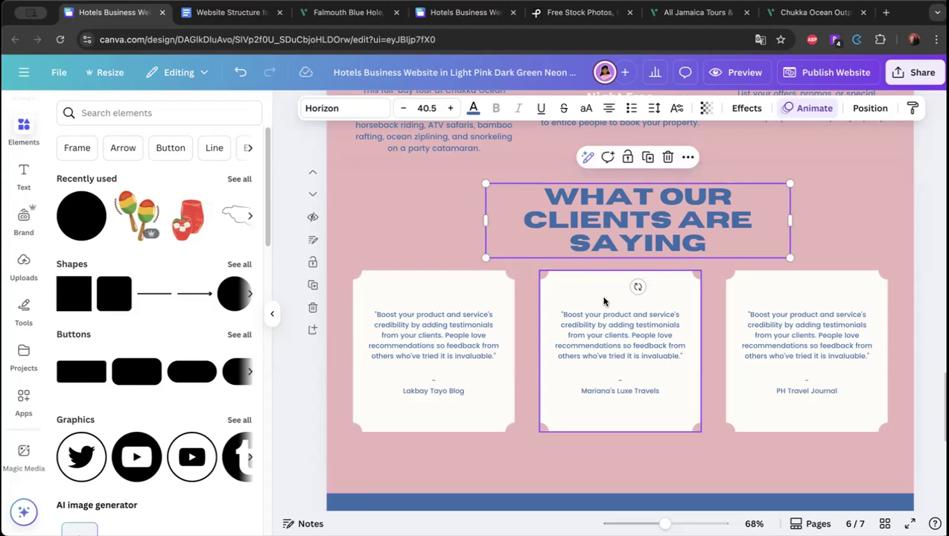
scroll(555, 388, down, 1)
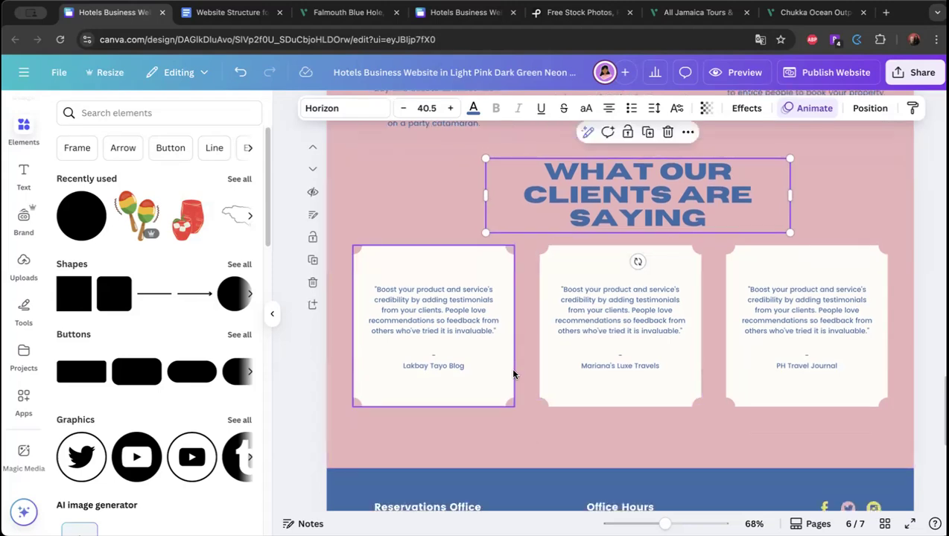
scroll(512, 414, up, 1)
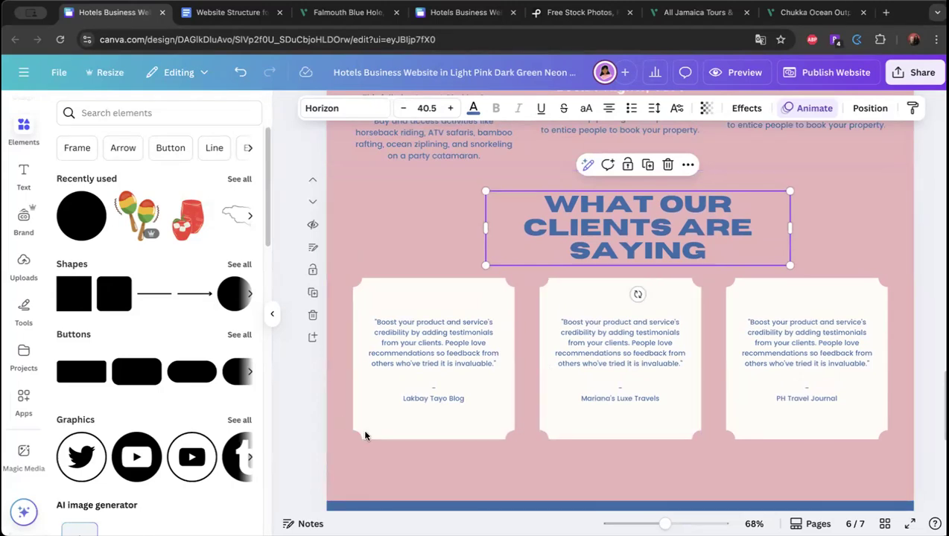
Leave the green Traveling website design for the Canva home page and search for REVIEWS.
click(429, 361)
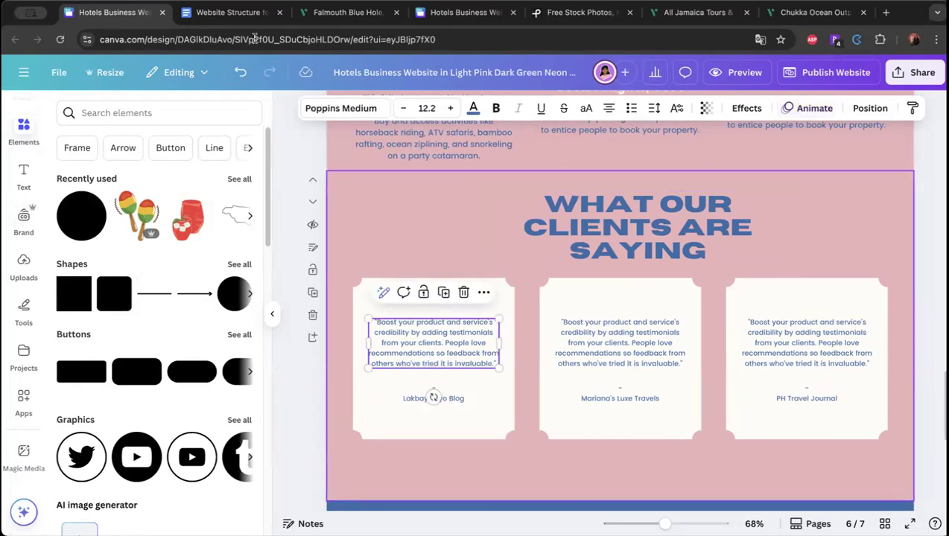
click(432, 12)
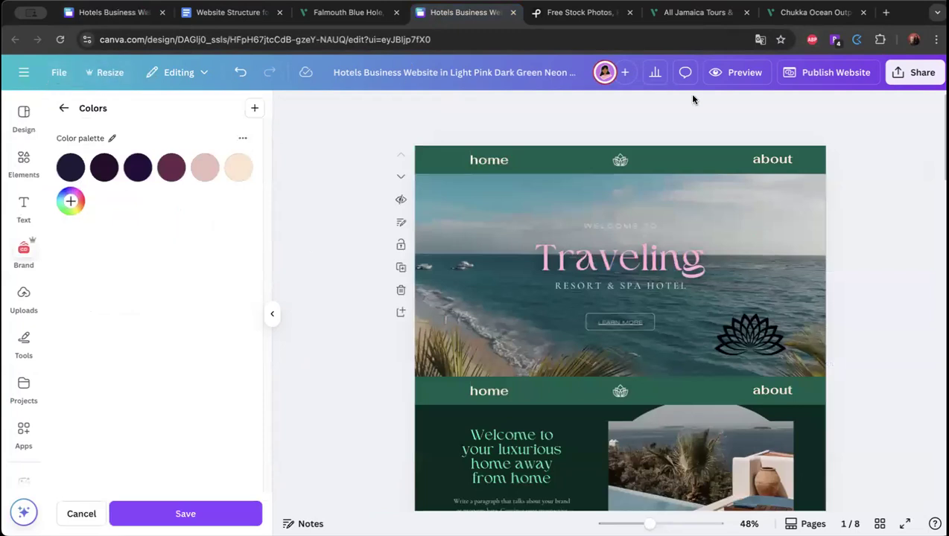
click(26, 73)
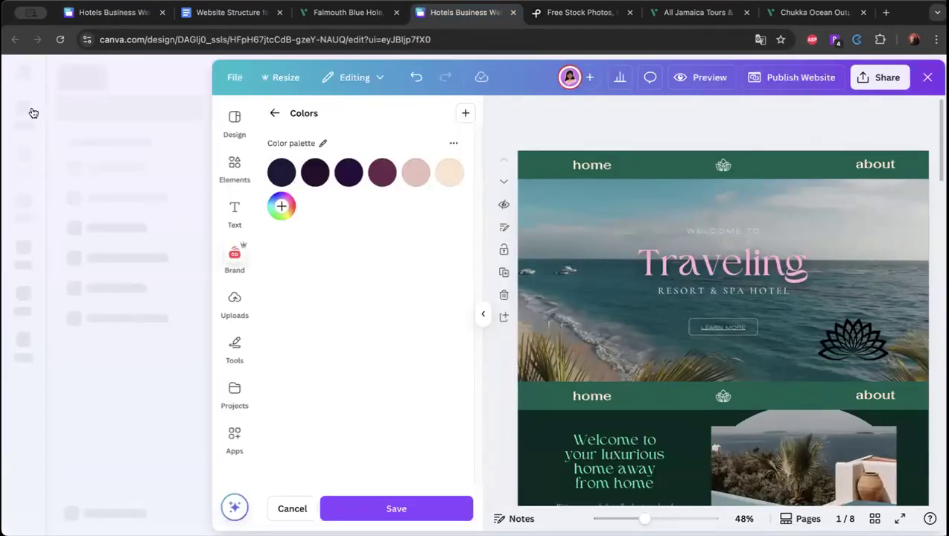
click(27, 113)
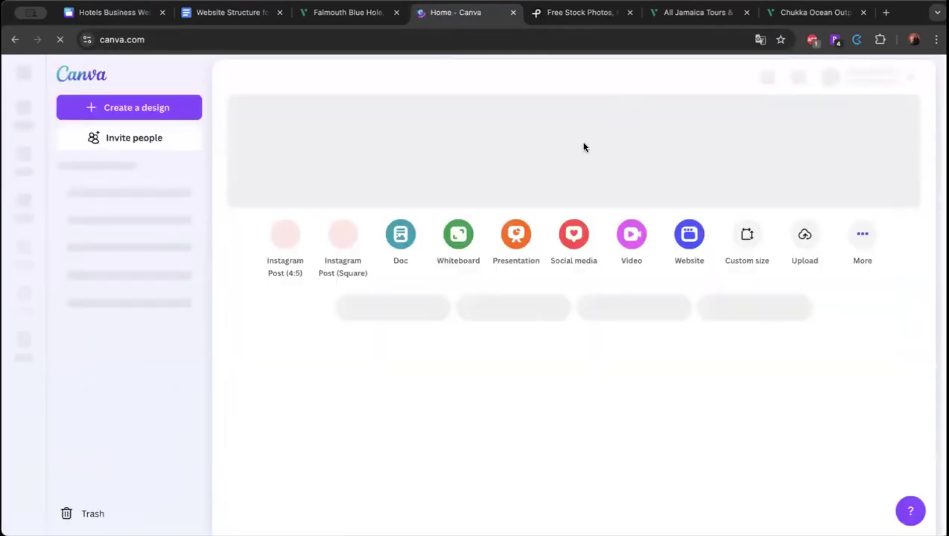
click(589, 77)
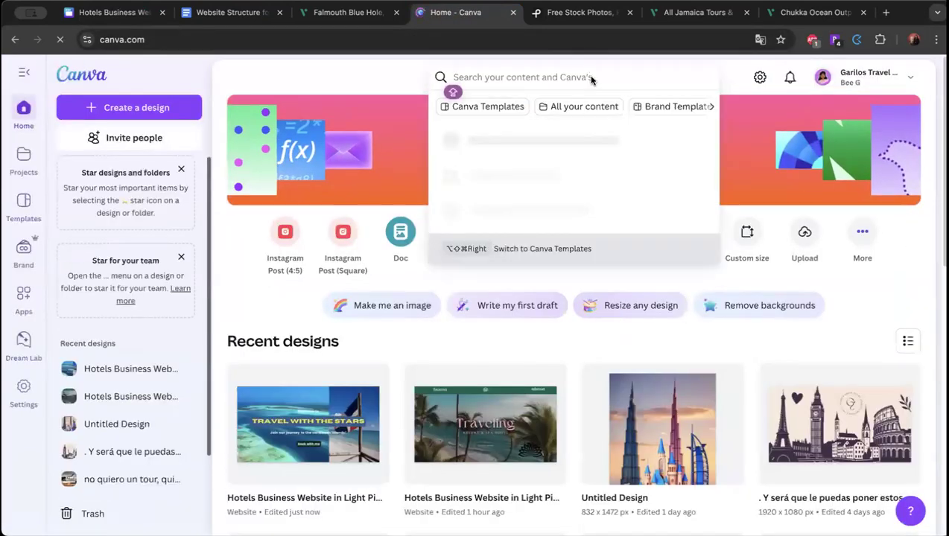
text(REVIEWS)
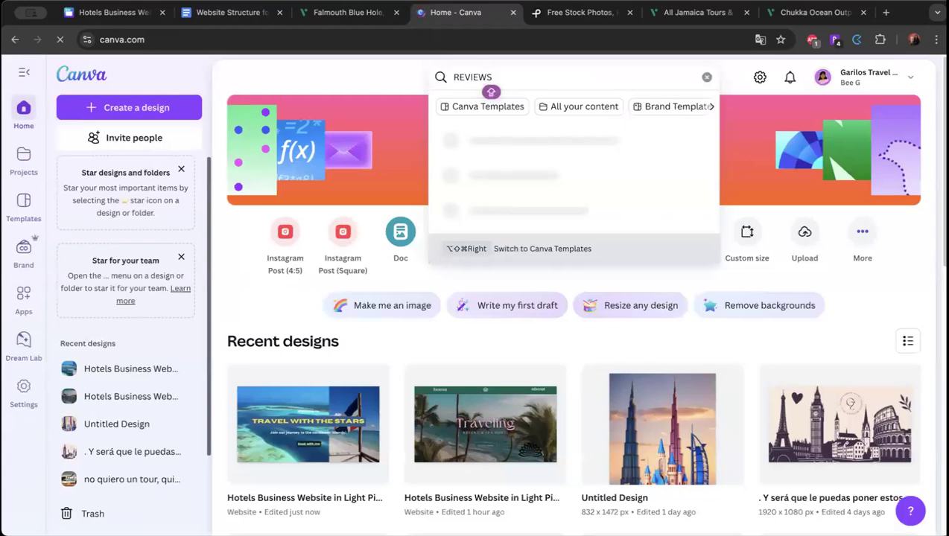
click(629, 141)
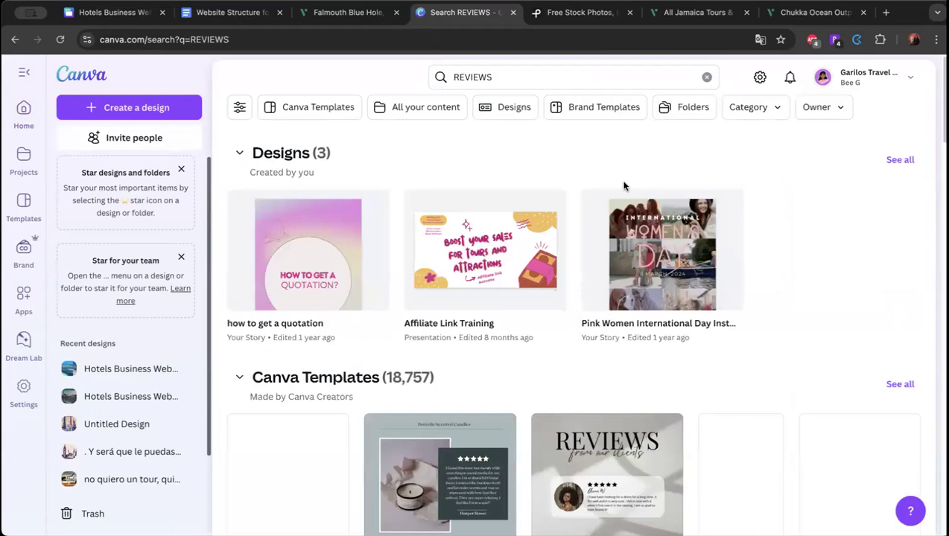
Open the Beige Minimalist Client Reviews Instagram Post template for customizing and close the free stock photos tab.
scroll(624, 186, down, 5)
scroll(620, 274, up, 1)
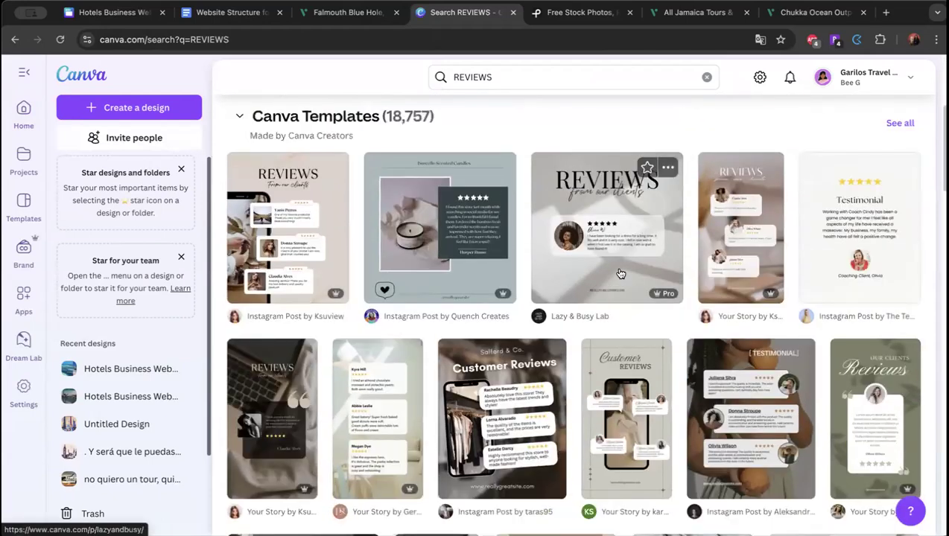
scroll(670, 280, up, 1)
scroll(698, 284, down, 1)
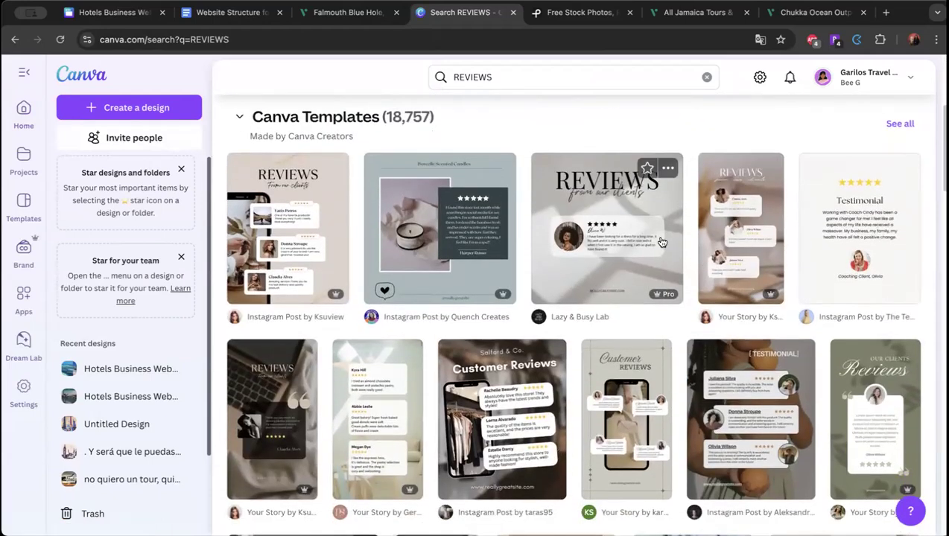
scroll(596, 224, down, 2)
scroll(593, 224, up, 2)
scroll(593, 224, up, 1)
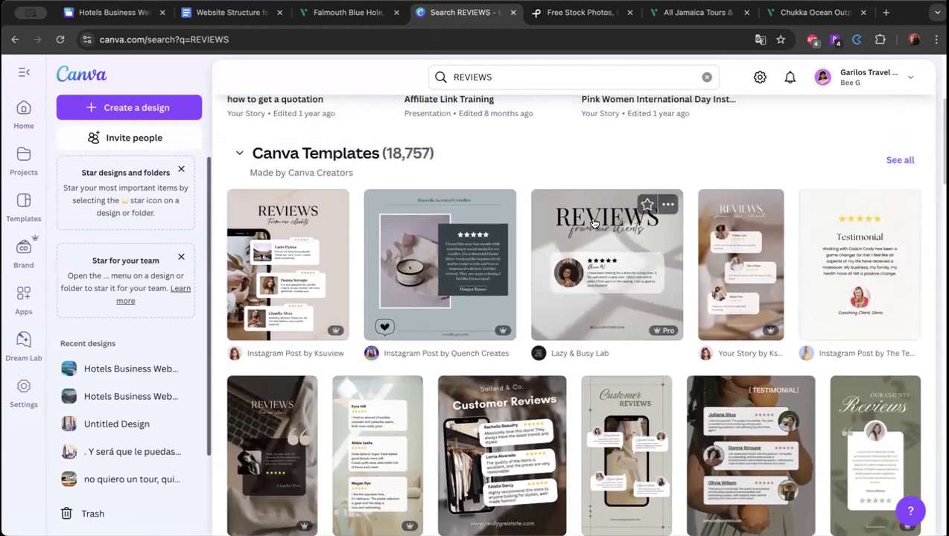
click(605, 271)
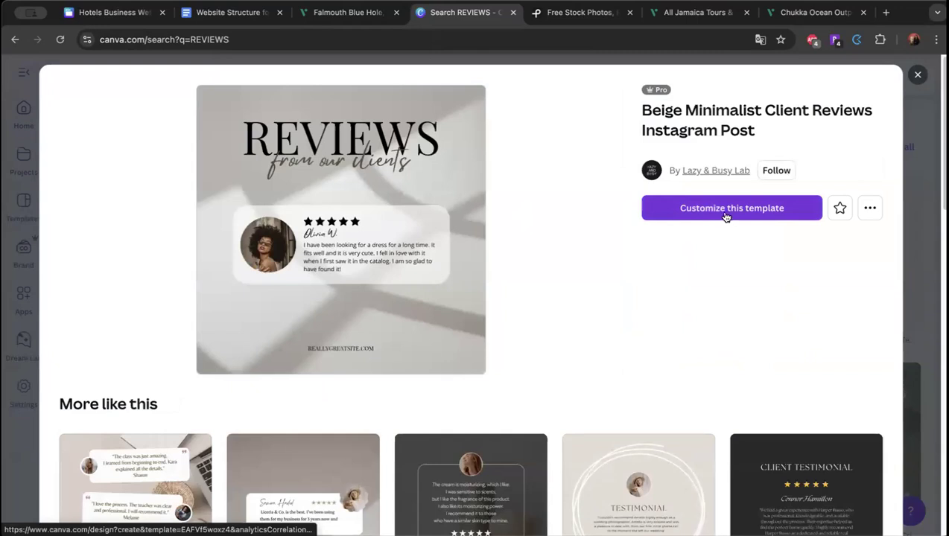
click(718, 211)
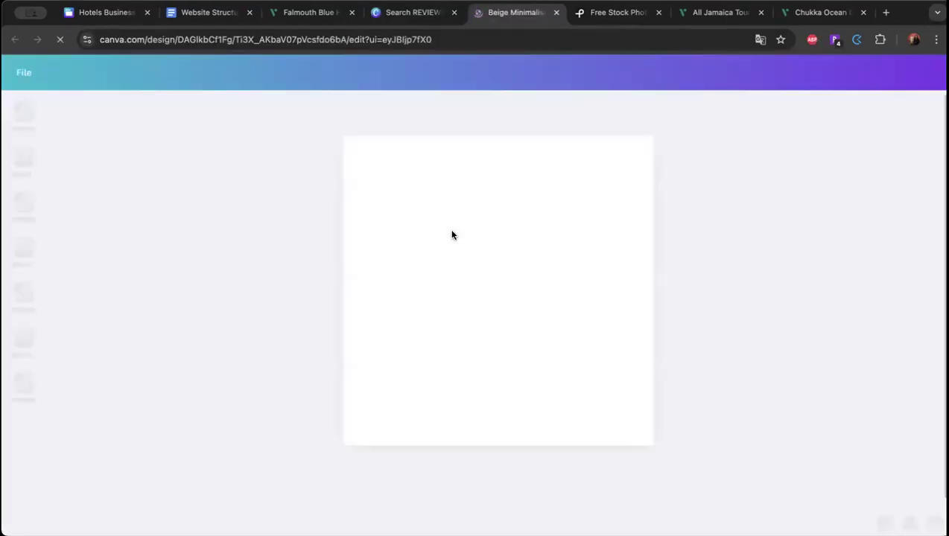
click(659, 13)
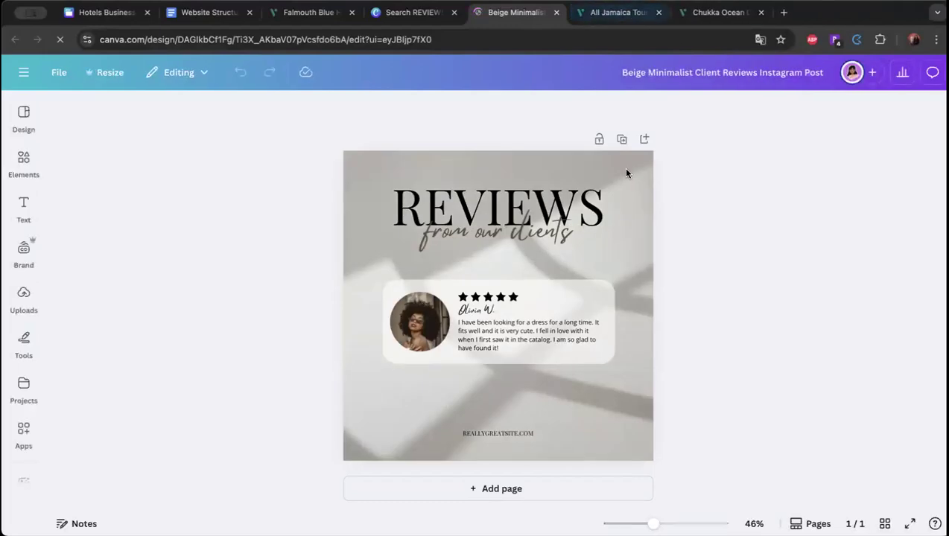
Copy the five-star review card with its photo and text from the reviews template and return to the pink website design.
drag(302, 269, 528, 354)
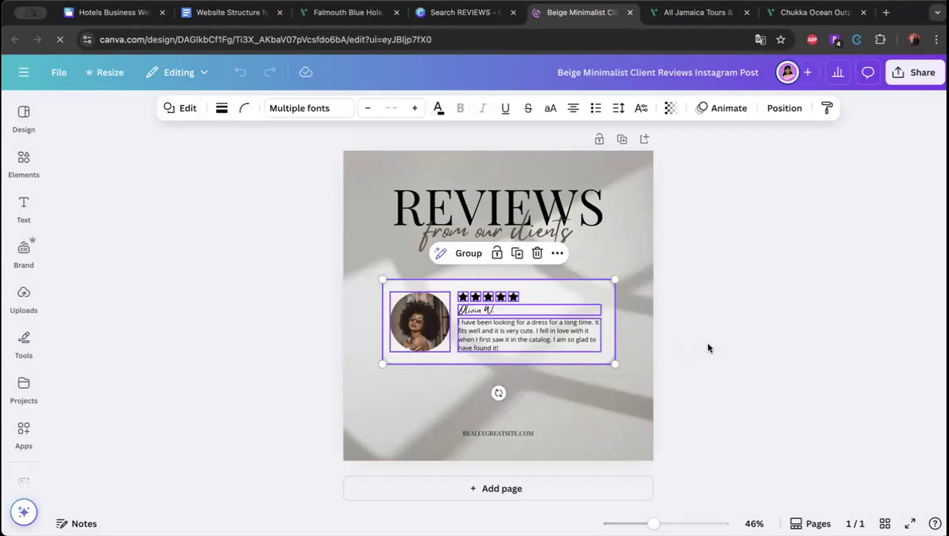
click(118, 12)
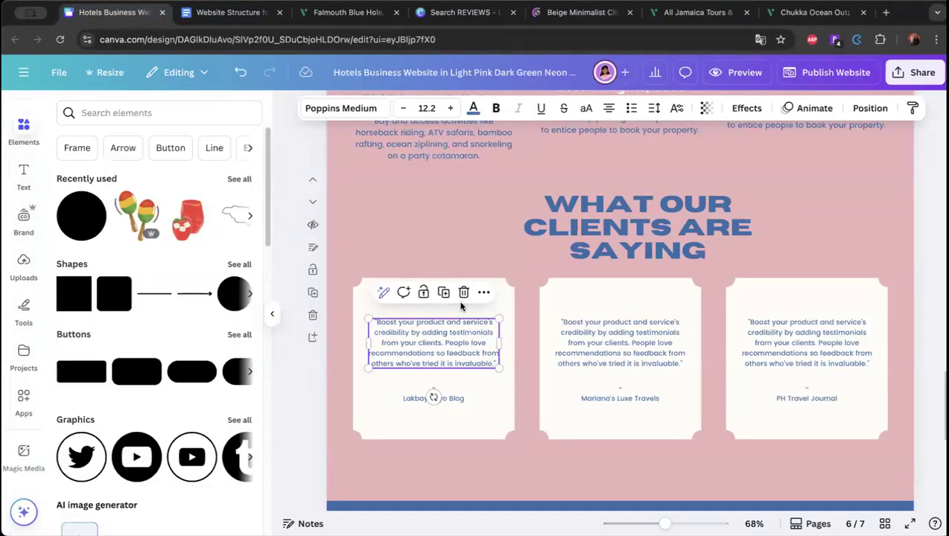
Delete the quote and attribution from the middle testimonial card and paste the copied review card onto the page.
click(611, 317)
click(642, 397)
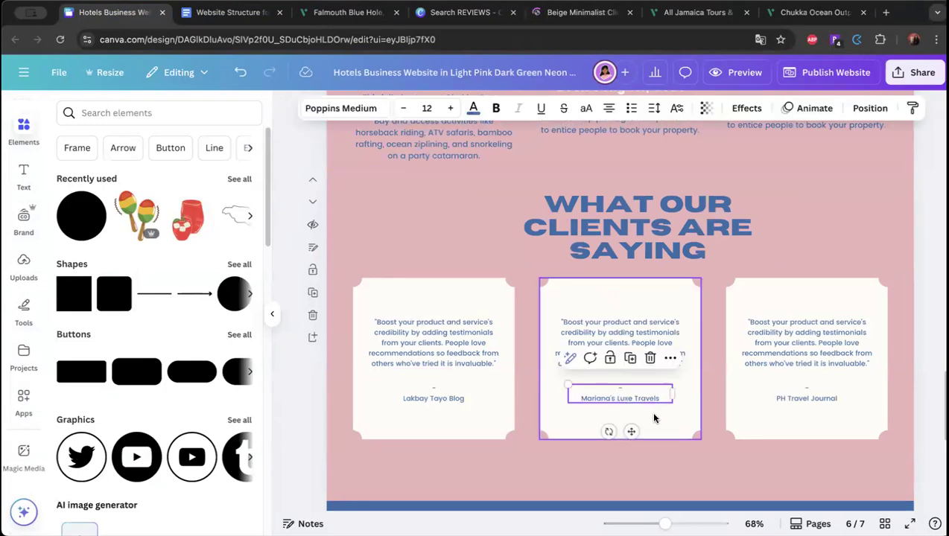
shift+click(655, 372)
shift+click(650, 344)
shift+click(639, 296)
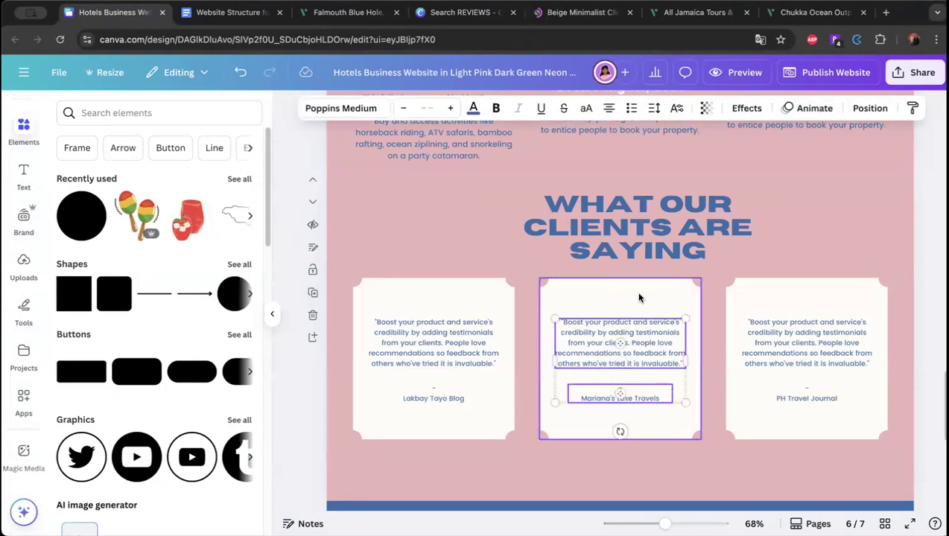
key(BackSpace)
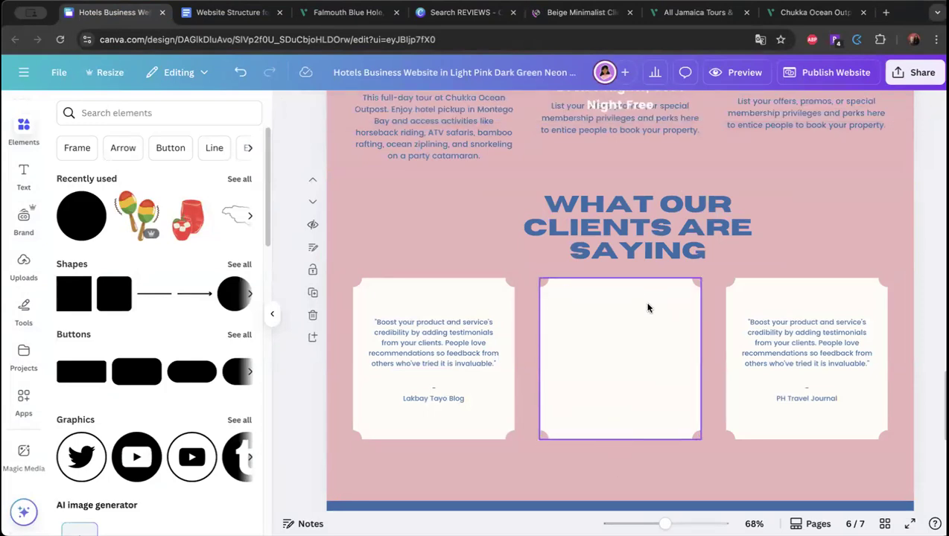
key(ctrl+v)
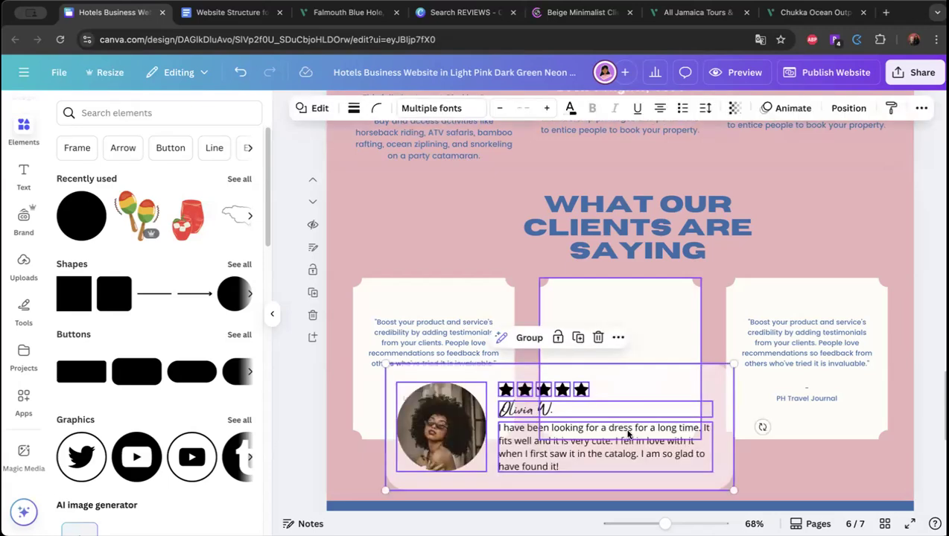
Delete the empty middle card and the whole first testimonial card under the clients heading.
click(645, 344)
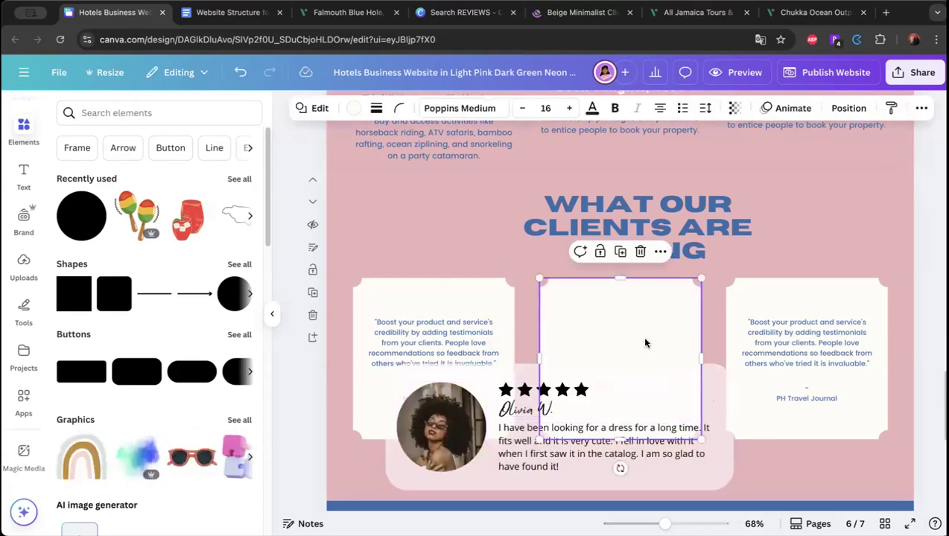
key(BackSpace)
click(492, 326)
key(BackSpace)
click(485, 318)
key(BackSpace)
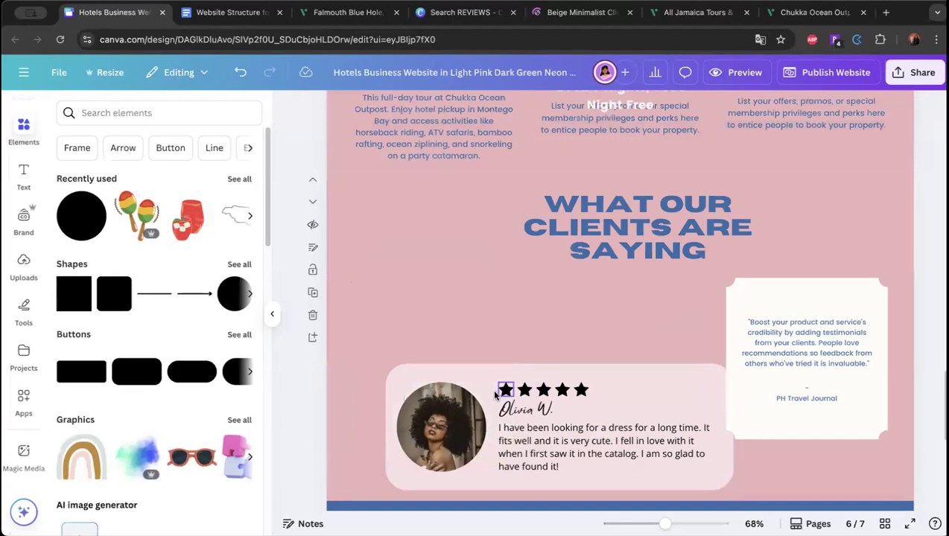
click(482, 407)
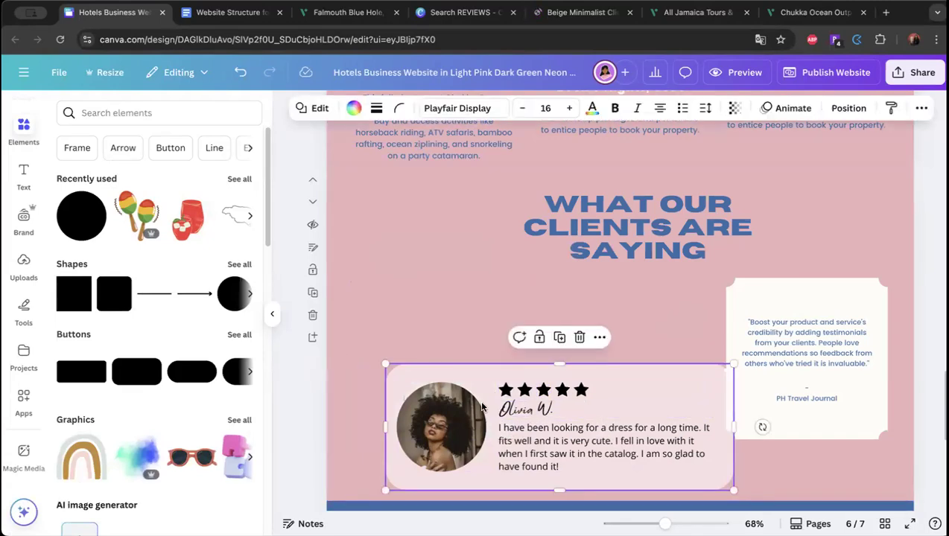
Undo the card deletions, the pasted review card and the removal of the middle card's text.
key(super+z)
key(super+z)
key(super+z)
key(super+z)
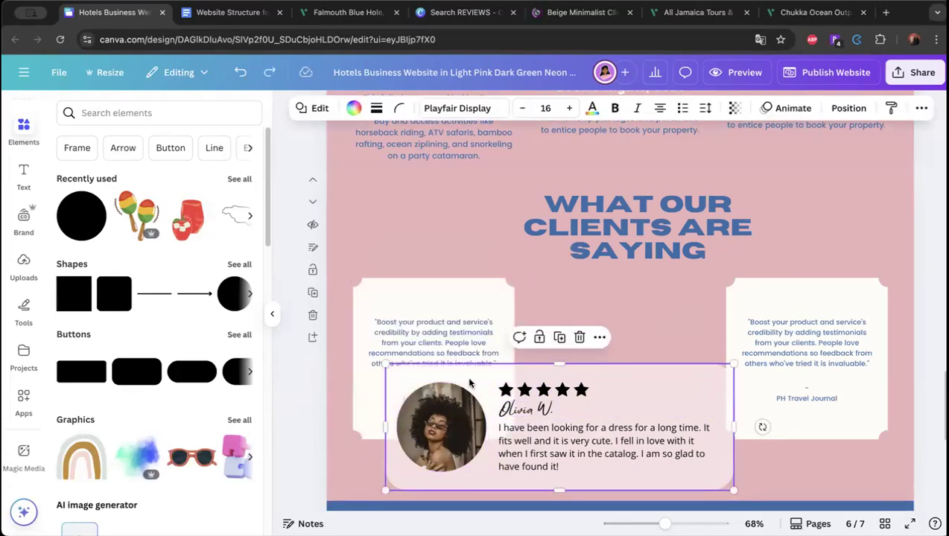
key(super+z)
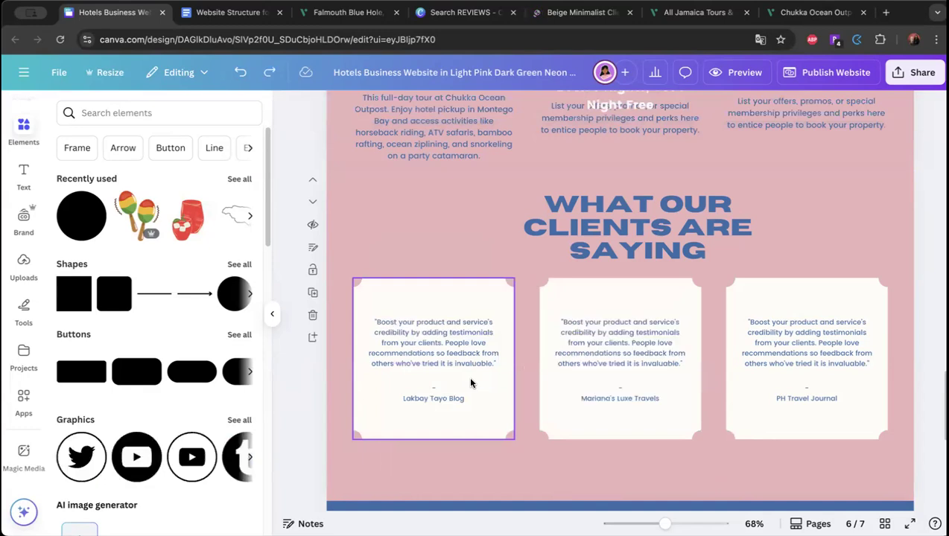
Delete the first two testimonial cards with their texts and paste the copied five-star review card into the section.
click(595, 339)
drag(307, 423, 634, 313)
key(Delete)
key(super+z)
key(super+z)
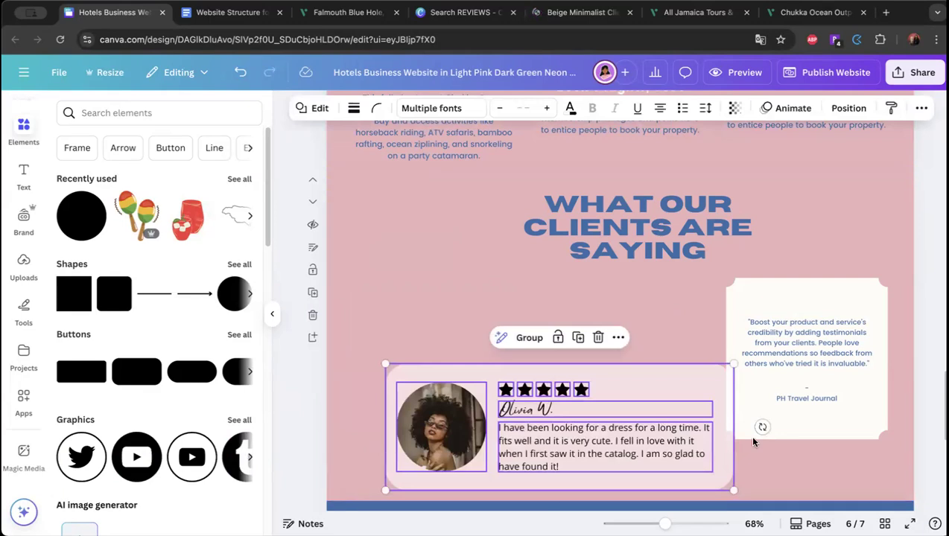
Shrink the pasted five-star review card and place it just below the clients heading, toward the section's left side.
drag(733, 364, 575, 423)
drag(511, 452, 496, 304)
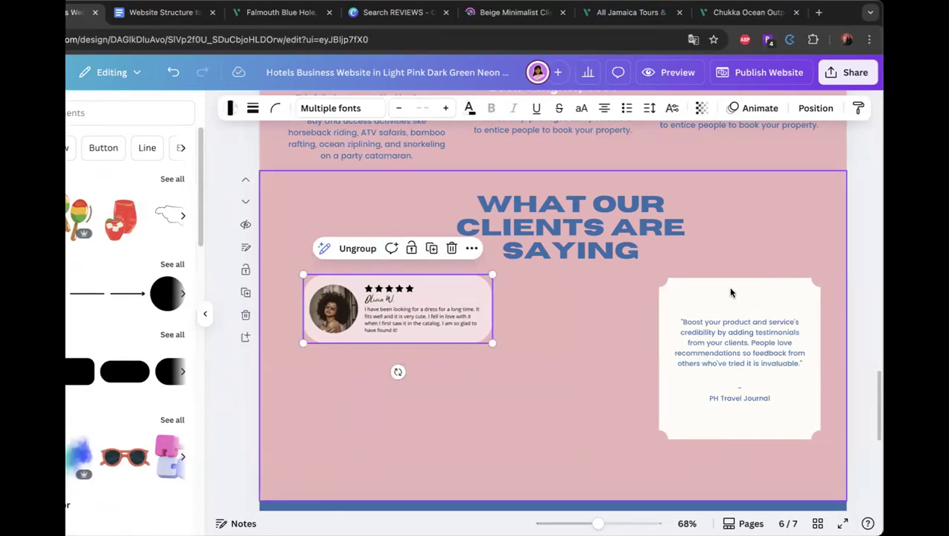
Delete the remaining PH Travel Journal testimonial card together with its quote and attribution texts.
drag(922, 222, 792, 400)
drag(724, 400, 726, 399)
click(878, 257)
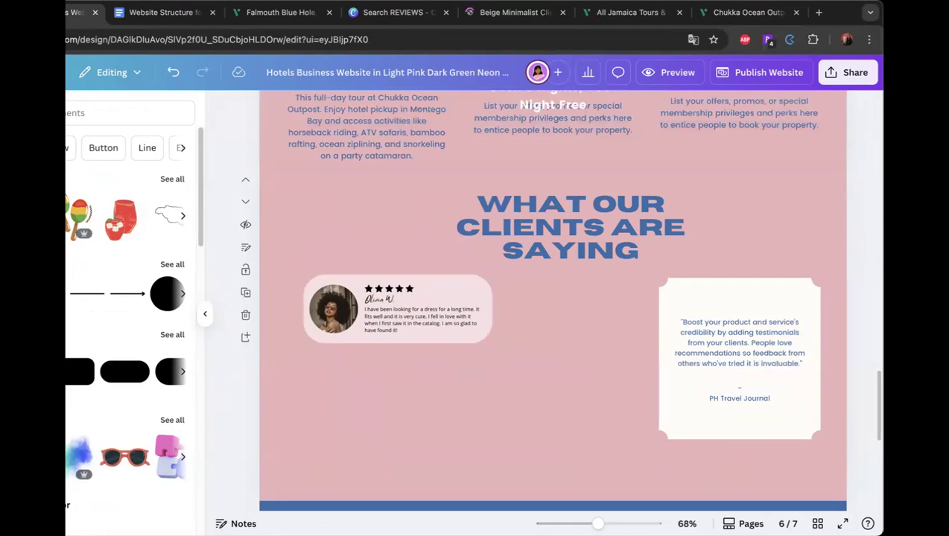
drag(862, 257, 709, 397)
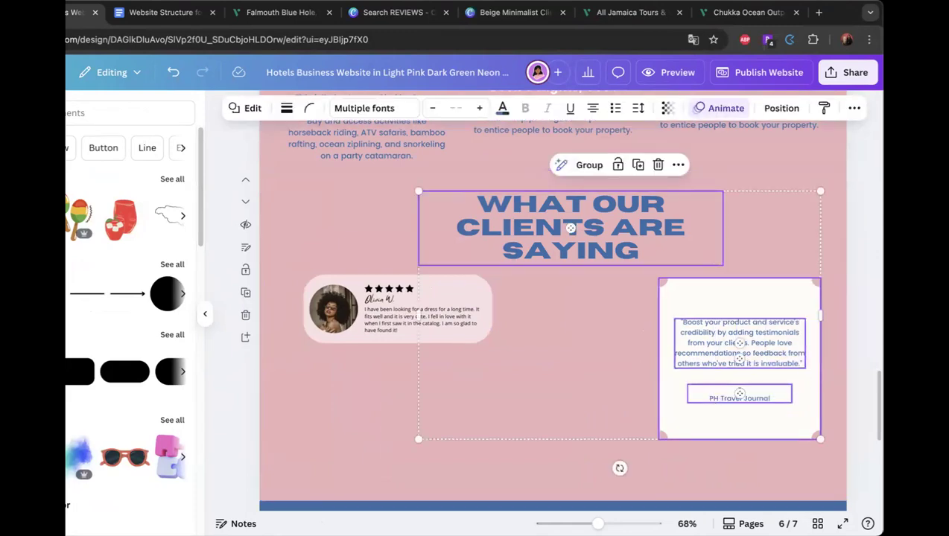
click(875, 233)
drag(854, 255, 752, 396)
key(Delete)
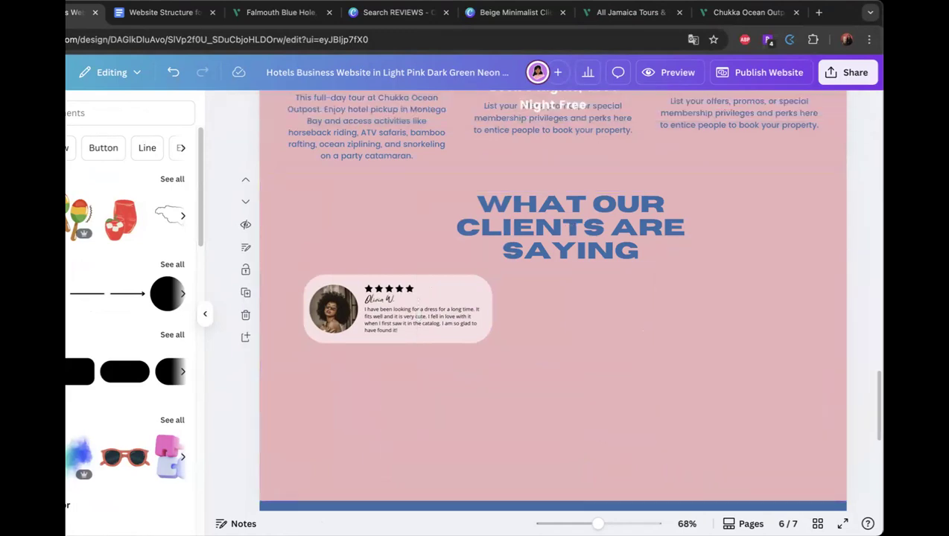
Duplicate the review card twice, placing one copy opposite the first card and the other beneath it.
drag(219, 278, 428, 332)
click(381, 300)
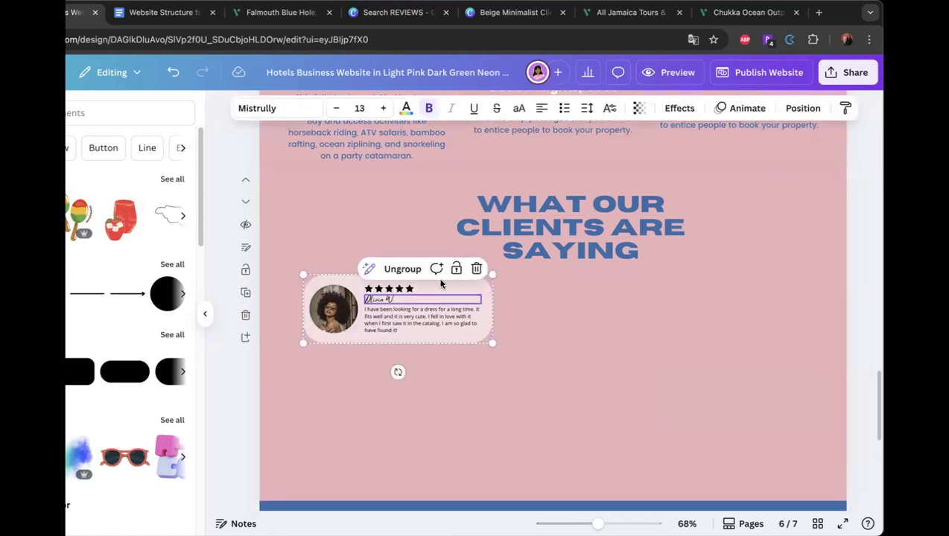
click(431, 248)
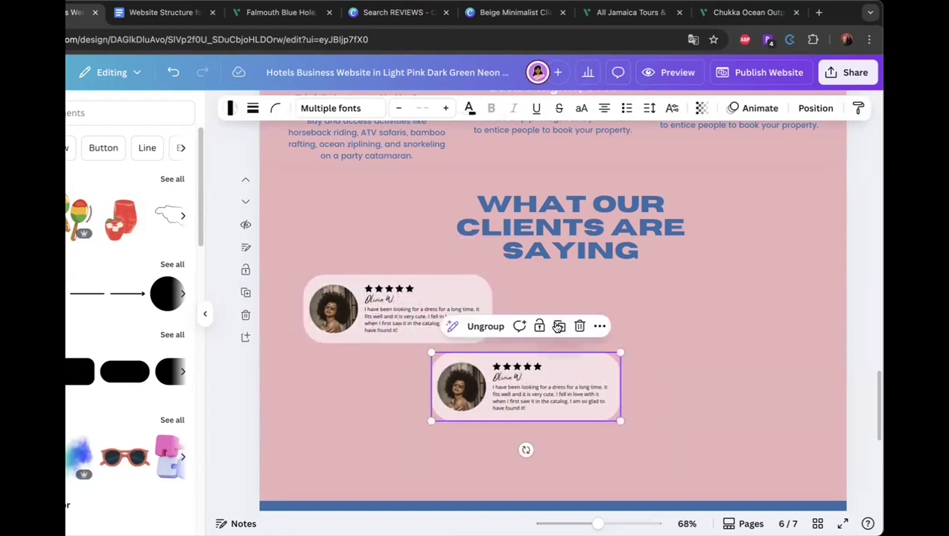
click(559, 326)
drag(699, 464, 735, 315)
drag(565, 405, 510, 418)
click(605, 404)
click(503, 429)
click(560, 376)
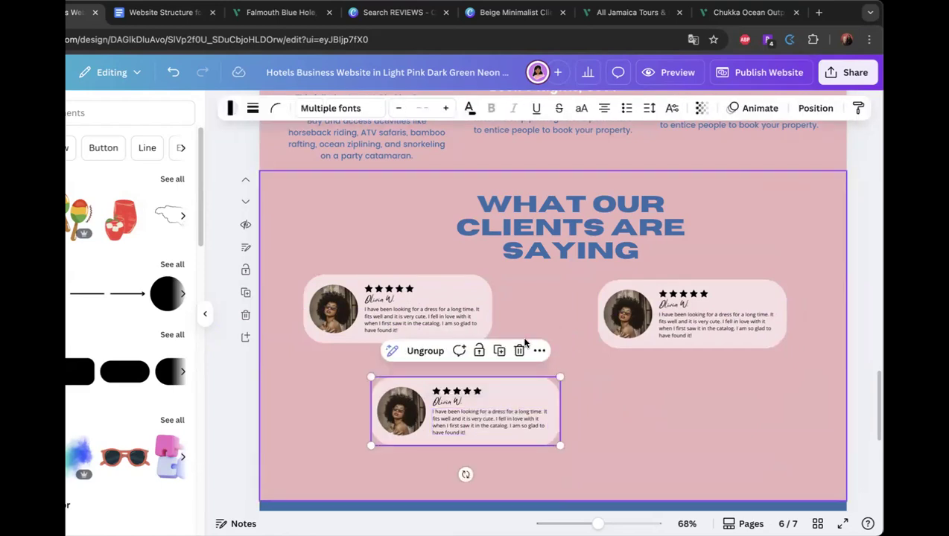
Duplicate the lower review card and arrange the four cards in two rows of two below the heading.
click(500, 351)
drag(558, 413, 793, 391)
drag(770, 298, 775, 285)
drag(517, 423, 478, 428)
drag(698, 381, 620, 374)
drag(758, 305, 770, 314)
drag(682, 389, 719, 416)
drag(721, 316, 700, 322)
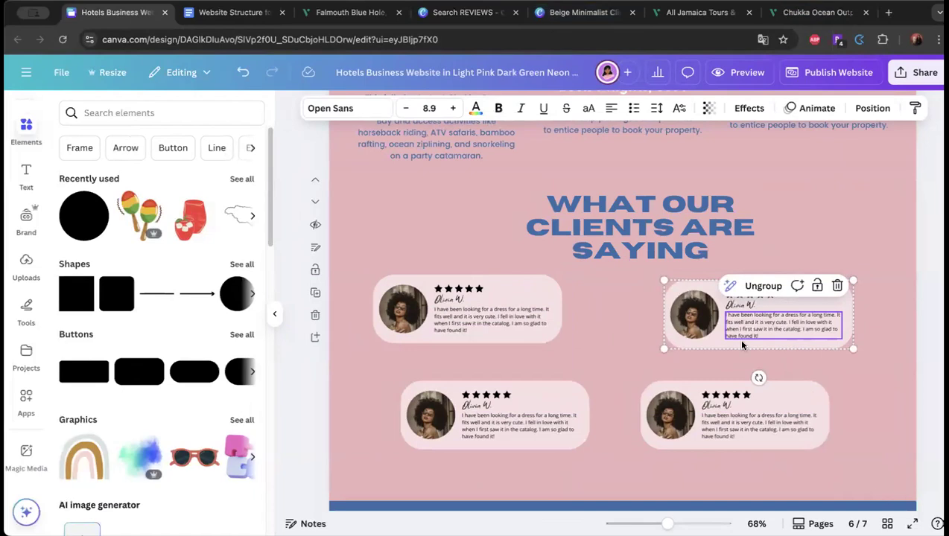
Replace the reviewer's name on the upper-left review card with a different first name and initial.
click(471, 322)
click(452, 299)
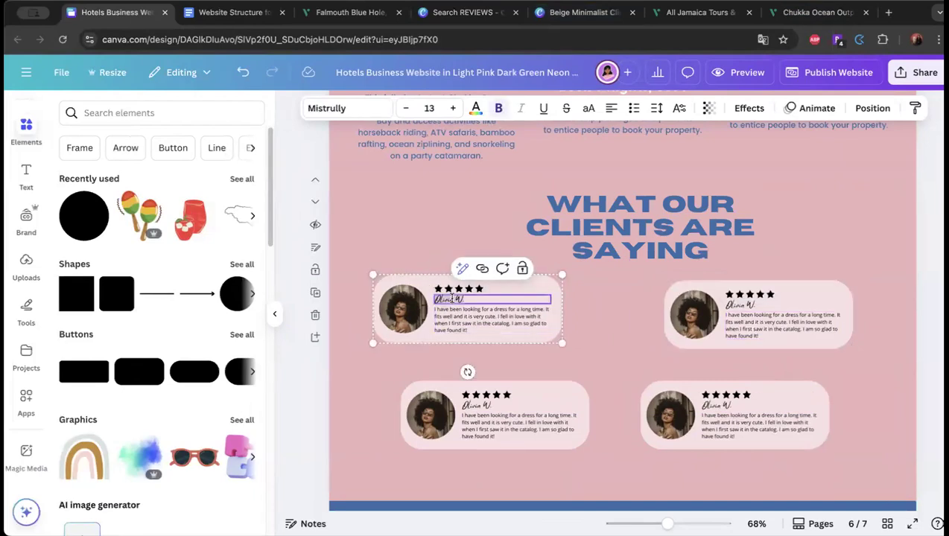
text(LA)
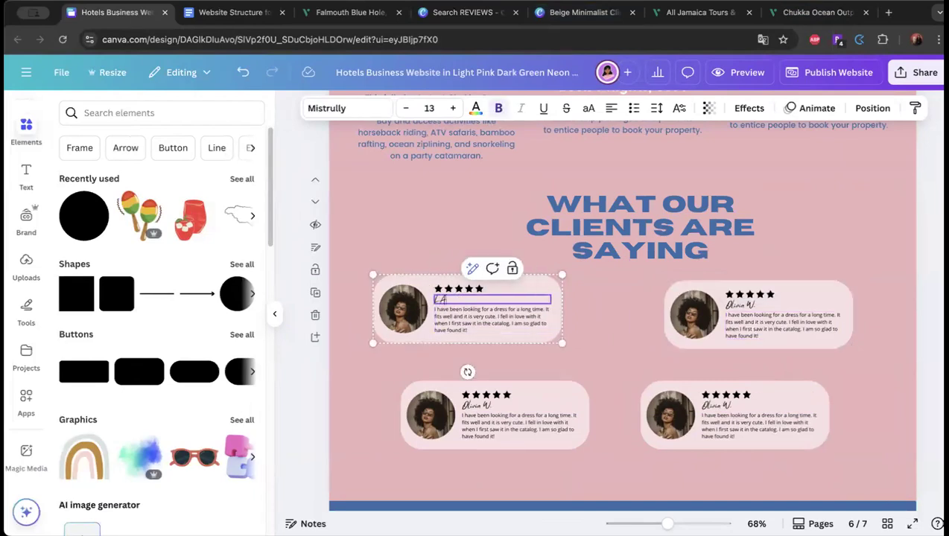
key(BackSpace)
key(BackSpace)
text(Mike A)
Replace the reviewer's name on the lower-left review card with another first name and initial.
click(482, 406)
click(482, 407)
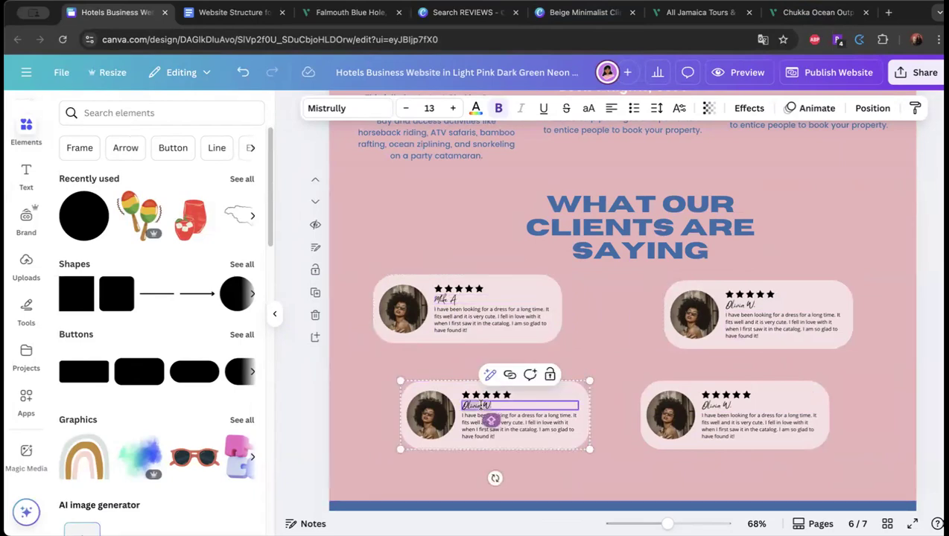
text(K)
key(BackSpace)
text(LU)
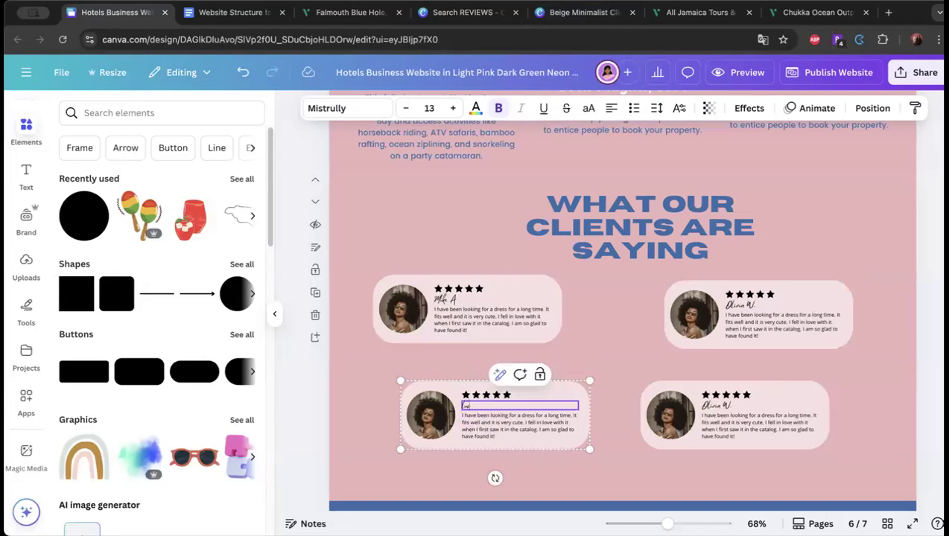
click(730, 307)
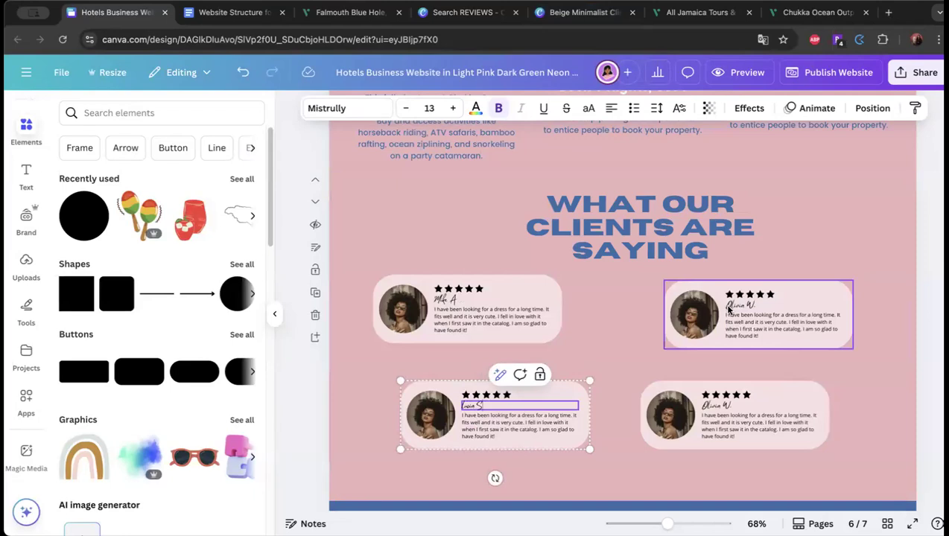
click(731, 306)
click(404, 313)
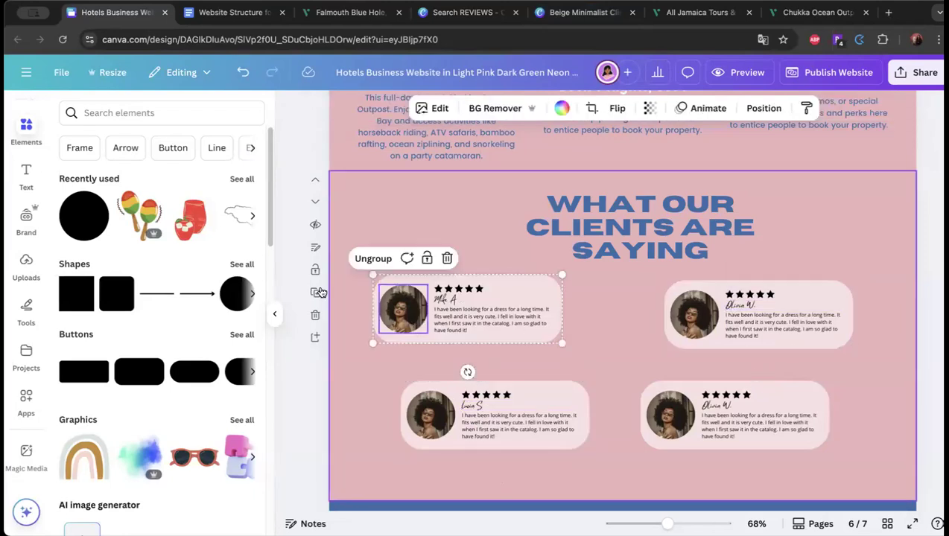
scroll(795, 304, down, 10)
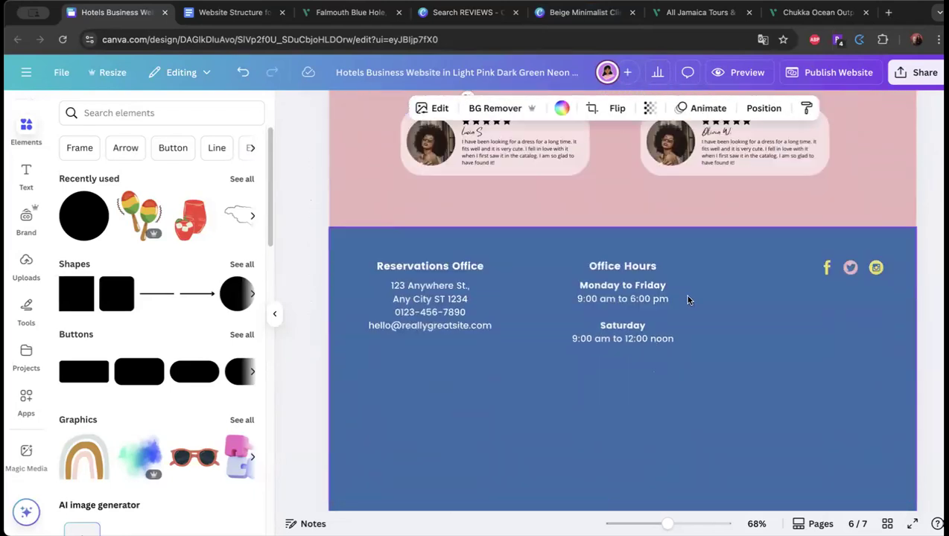
click(750, 187)
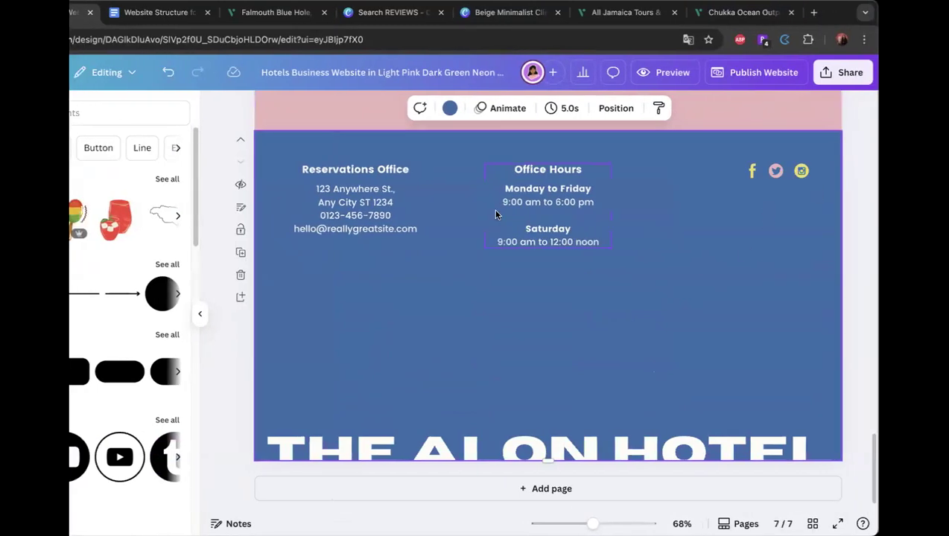
scroll(431, 220, up, 1)
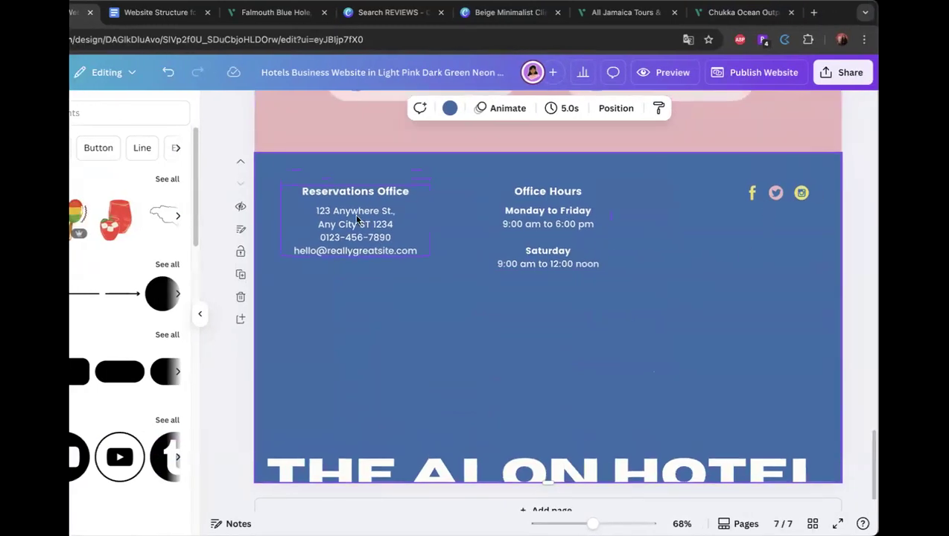
click(358, 216)
click(451, 226)
click(399, 239)
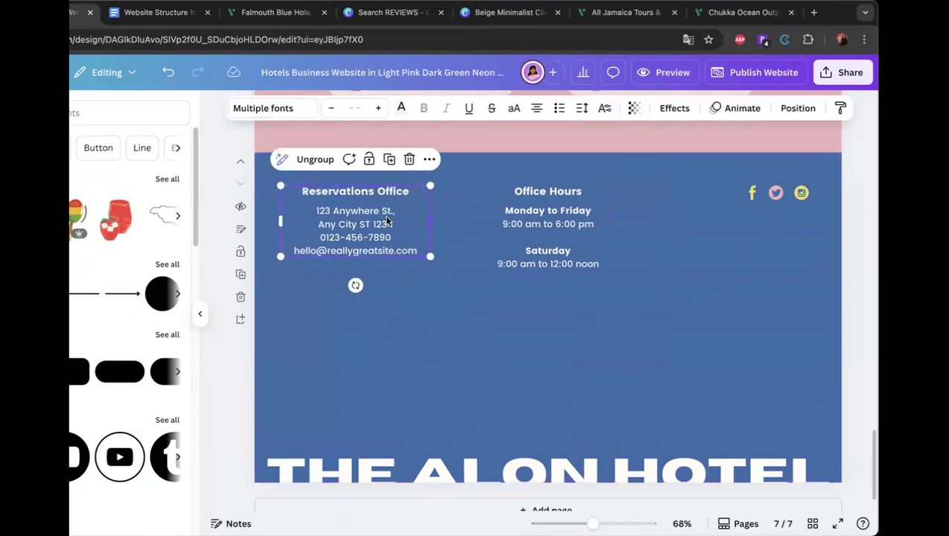
key(Delete)
key(super+z)
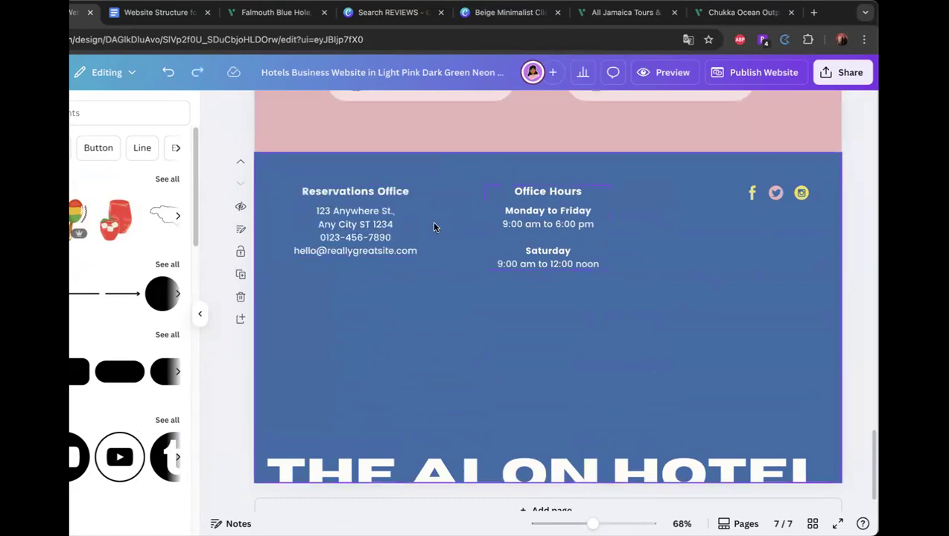
Change the footer's Reservations Office heading to "Book with me".
double_click(376, 191)
click(386, 191)
double_click(387, 191)
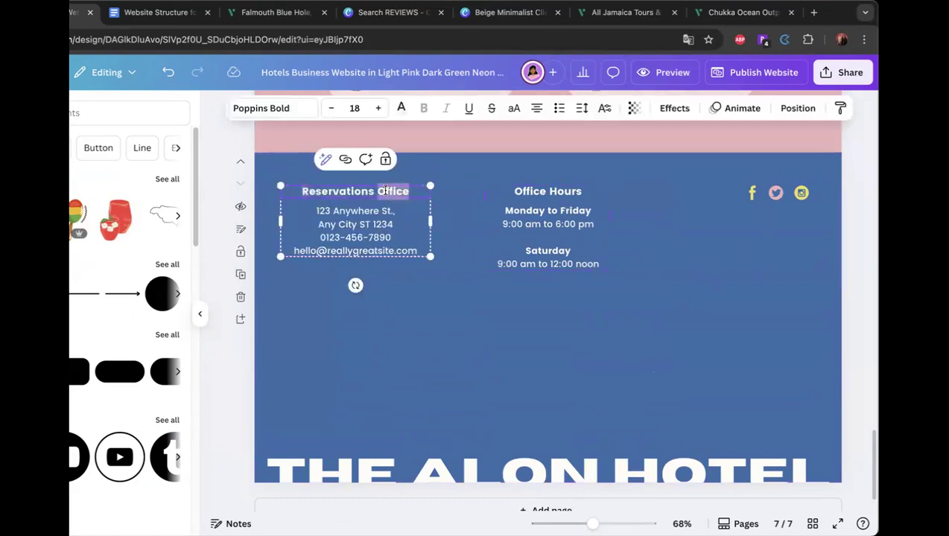
triple_click(388, 191)
text(Book with me)
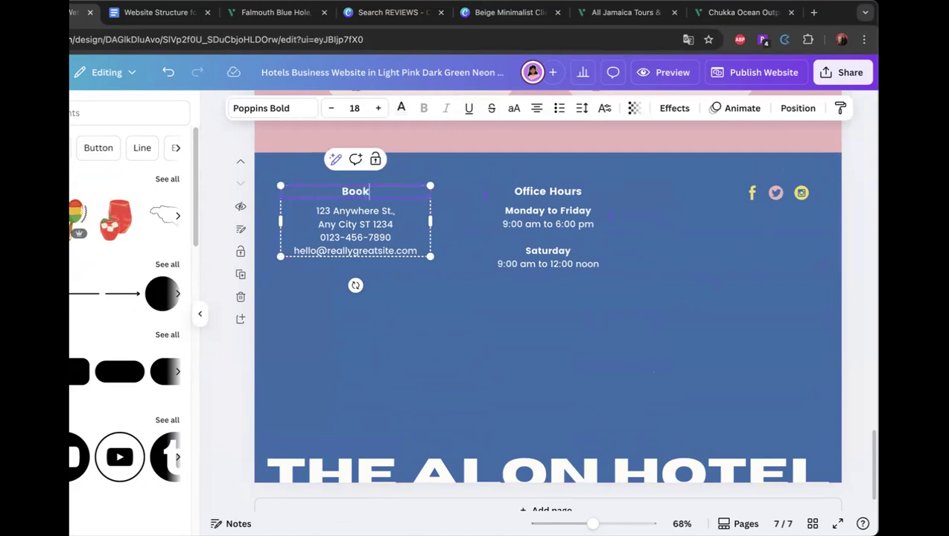
Replace the two address lines under the Book with me heading with "Your name" and "Agency Name".
click(359, 211)
double_click(360, 211)
key(BackSpace)
key(BackSpace)
key(BackSpace)
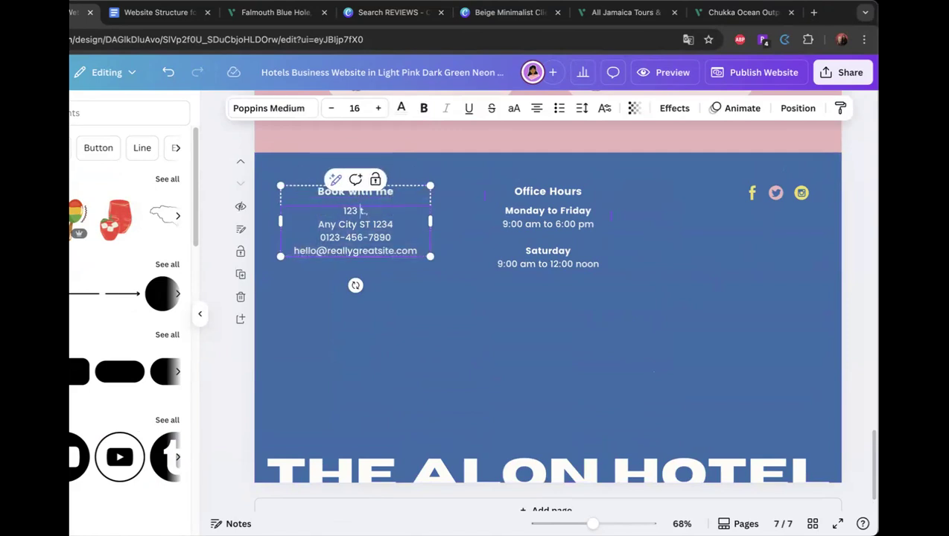
text(Your name)
triple_click(377, 226)
text(Agency Name)
key(Return)
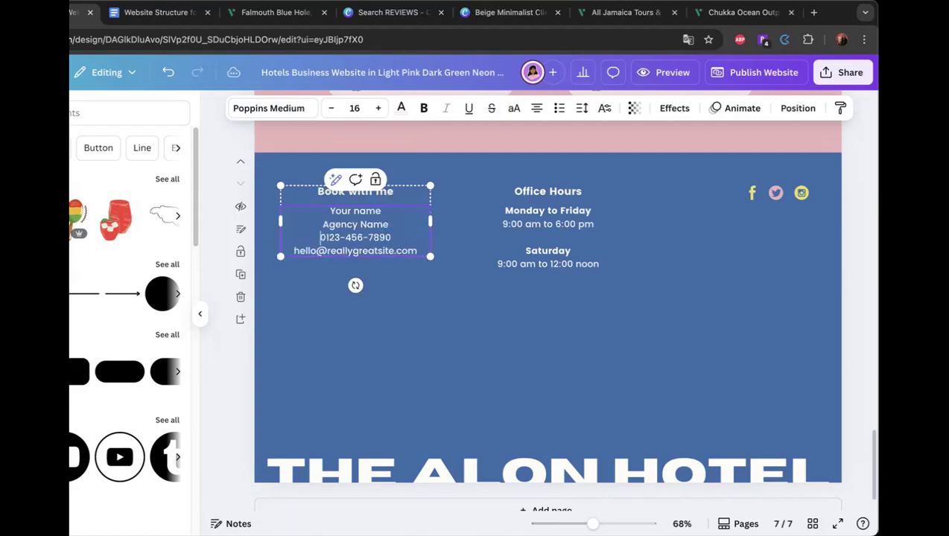
click(360, 237)
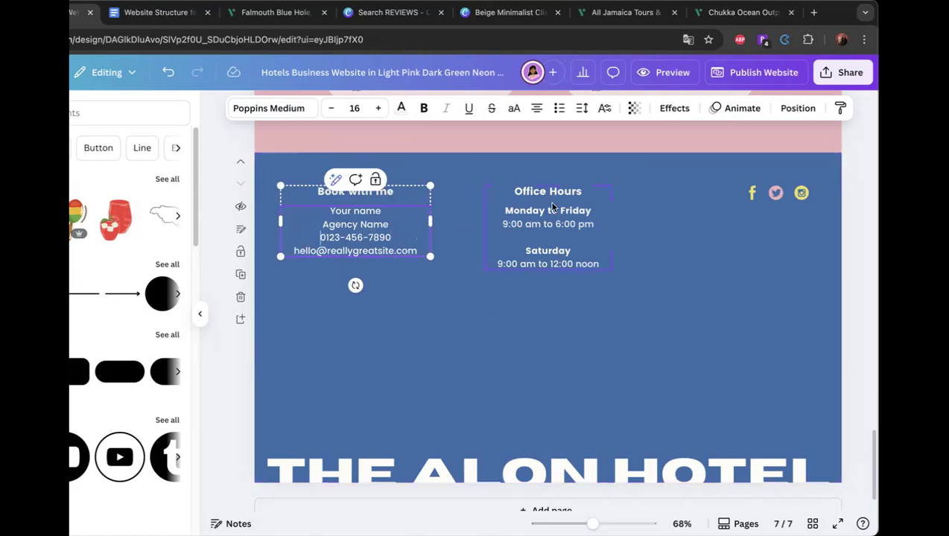
click(463, 332)
click(572, 196)
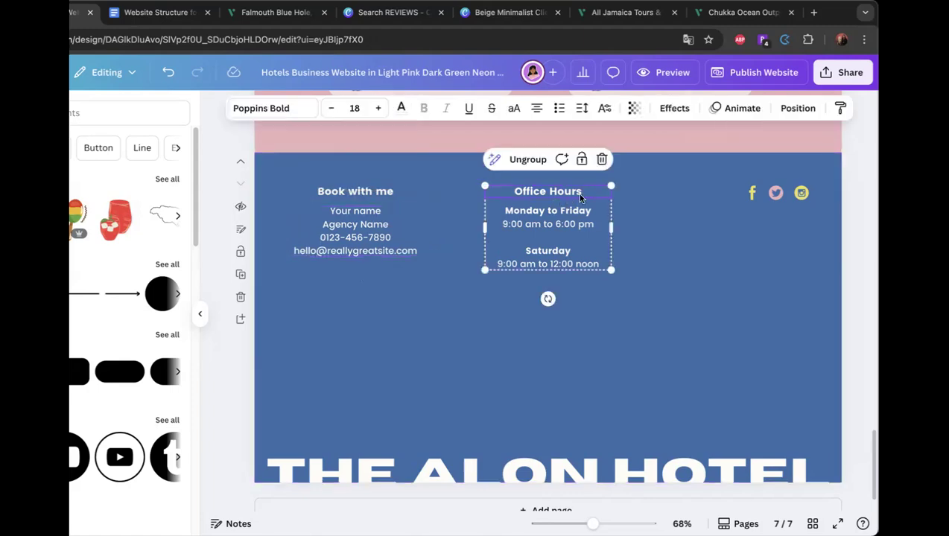
click(645, 262)
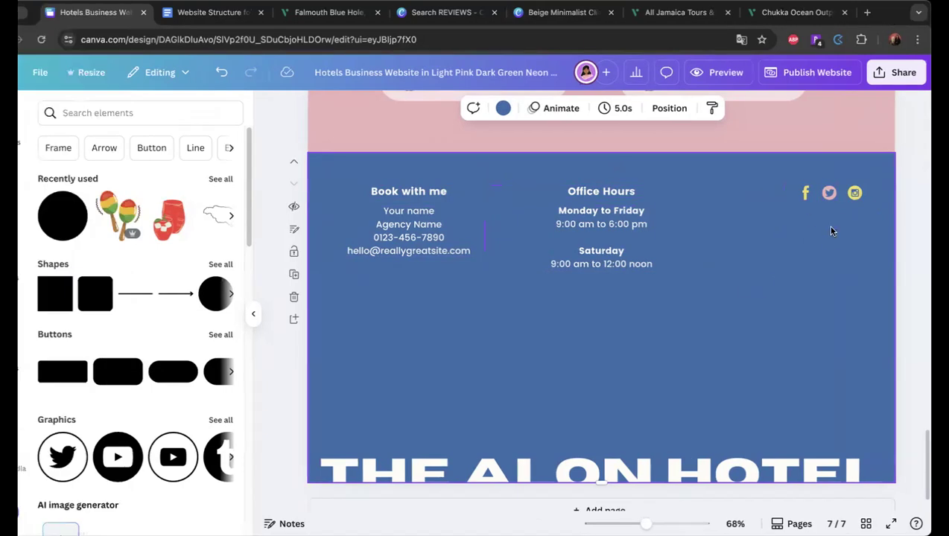
Delete the Twitter icon from the footer, search the elements for "tiktok" and add the circled white TikTok logo graphic.
click(826, 196)
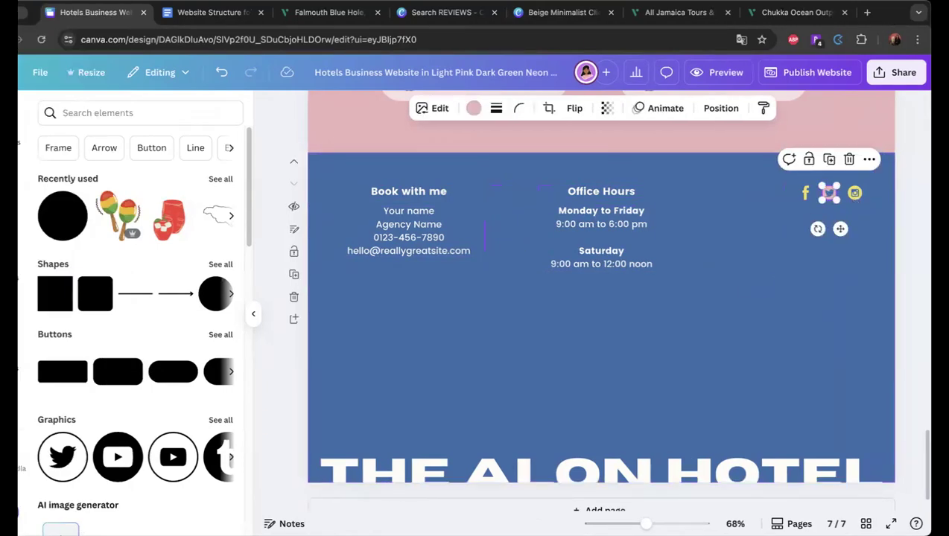
key(Delete)
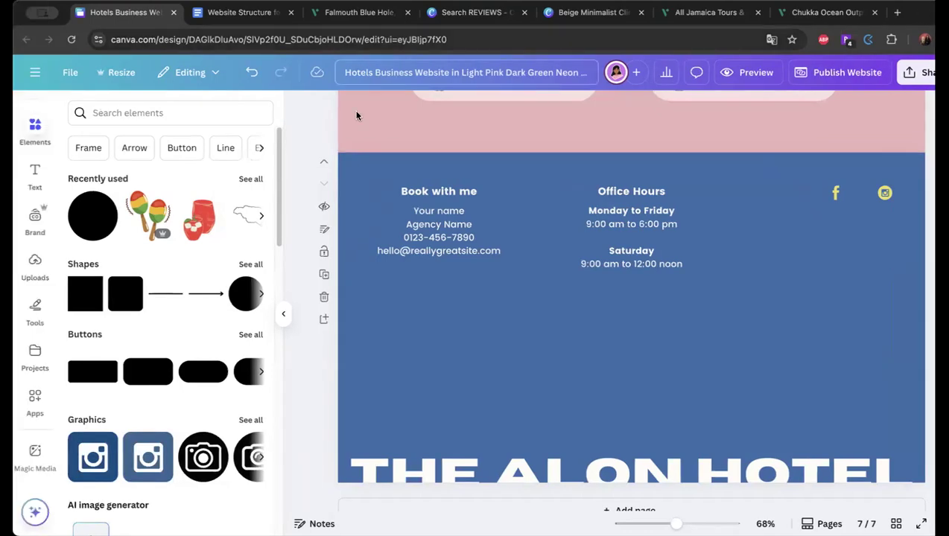
click(127, 112)
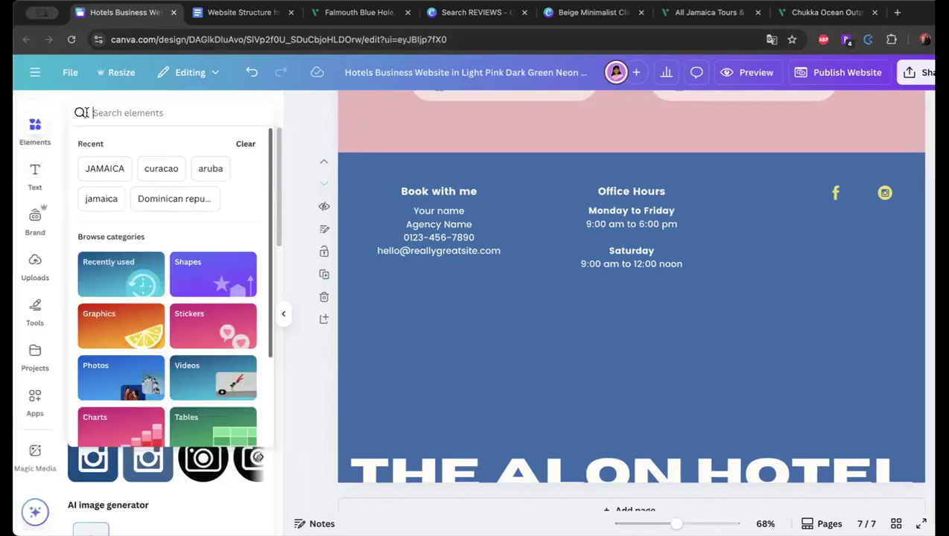
text(tiktok)
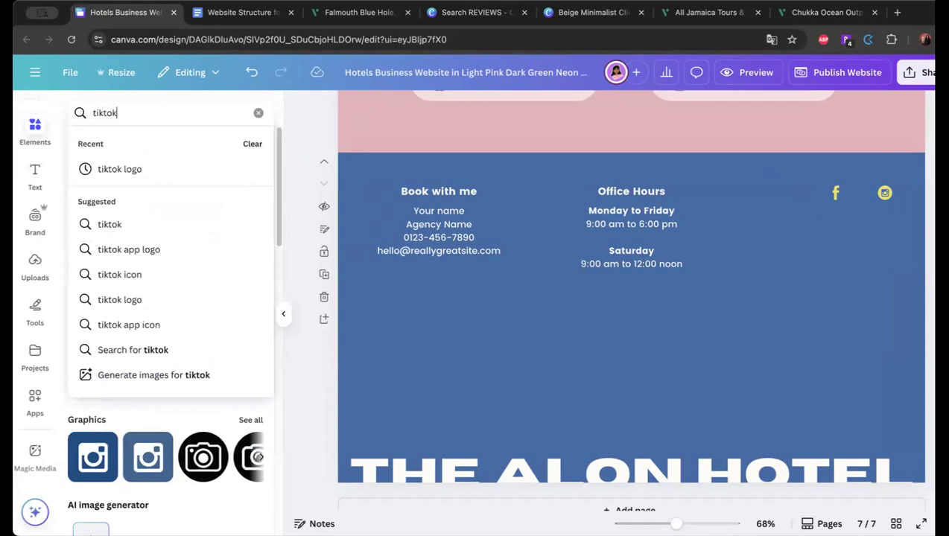
key(Return)
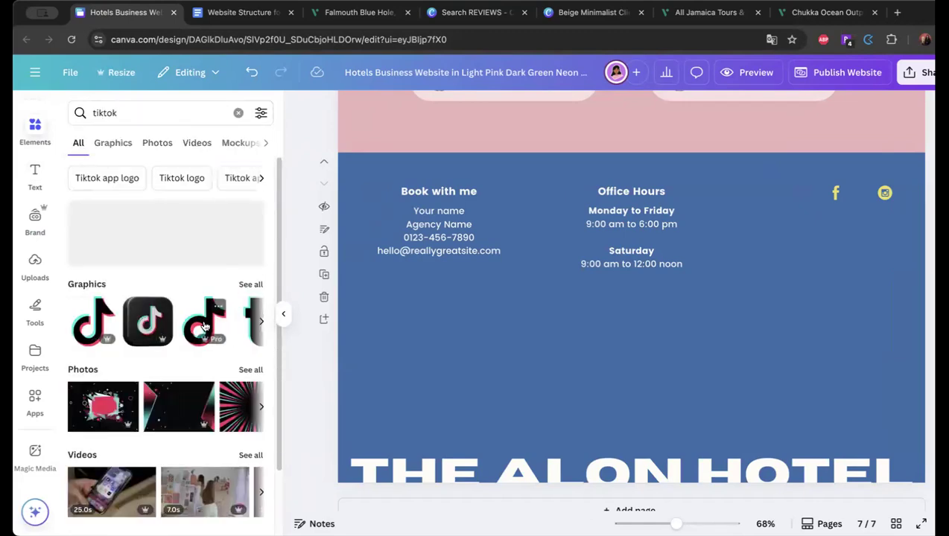
click(249, 286)
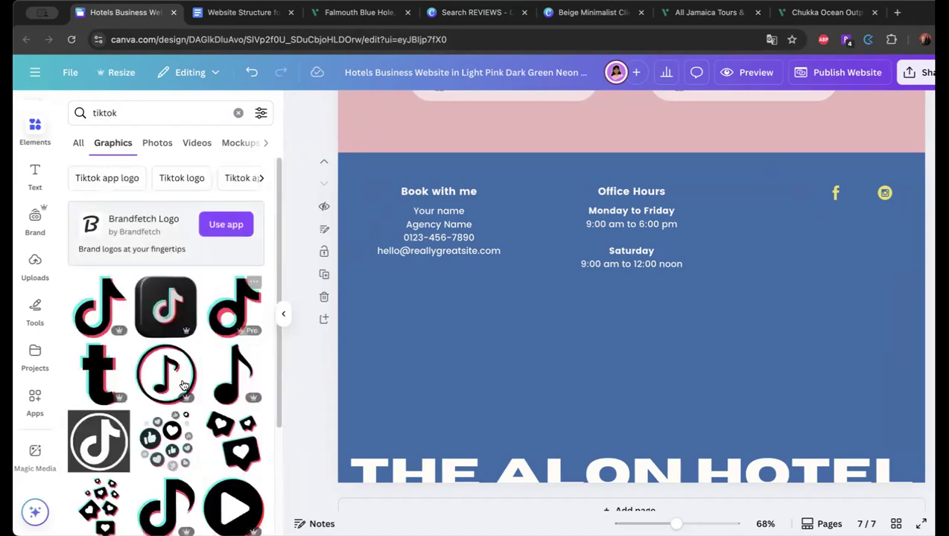
click(111, 441)
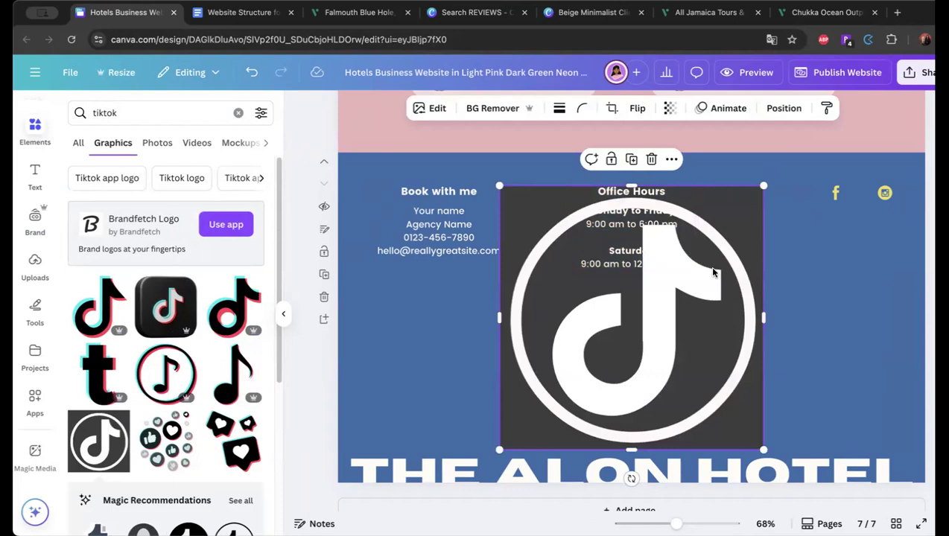
Remove the TikTok logo's background, then shrink it to icon size between the footer's Facebook and Instagram icons.
click(484, 109)
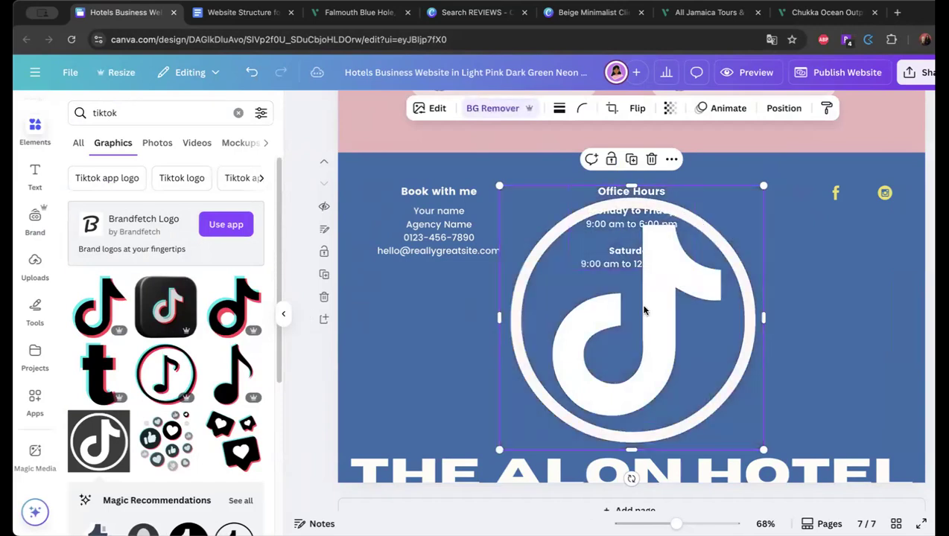
drag(764, 185, 861, 194)
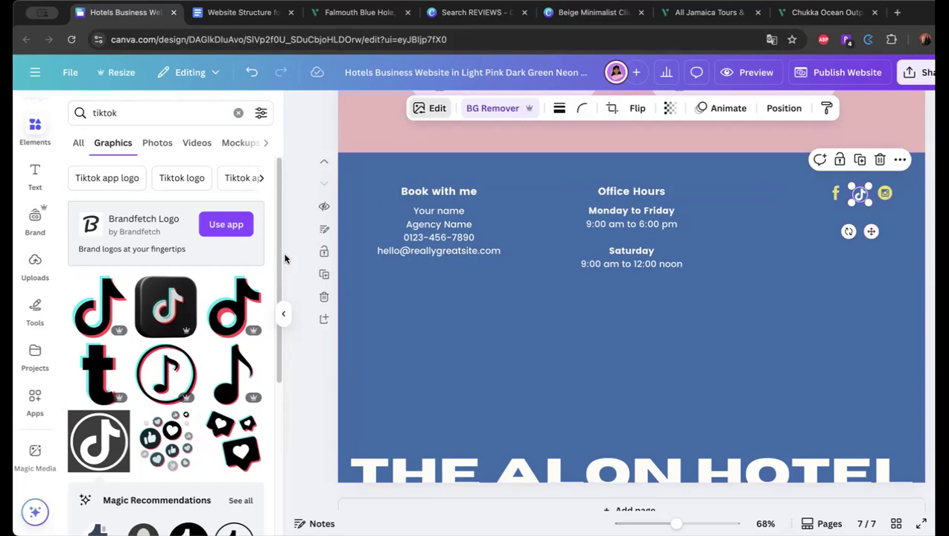
Apply a custom Duotone effect to the footer's TikTok logo, sampling the section's pink background (#E8B2BB) as the highlights colour.
click(432, 108)
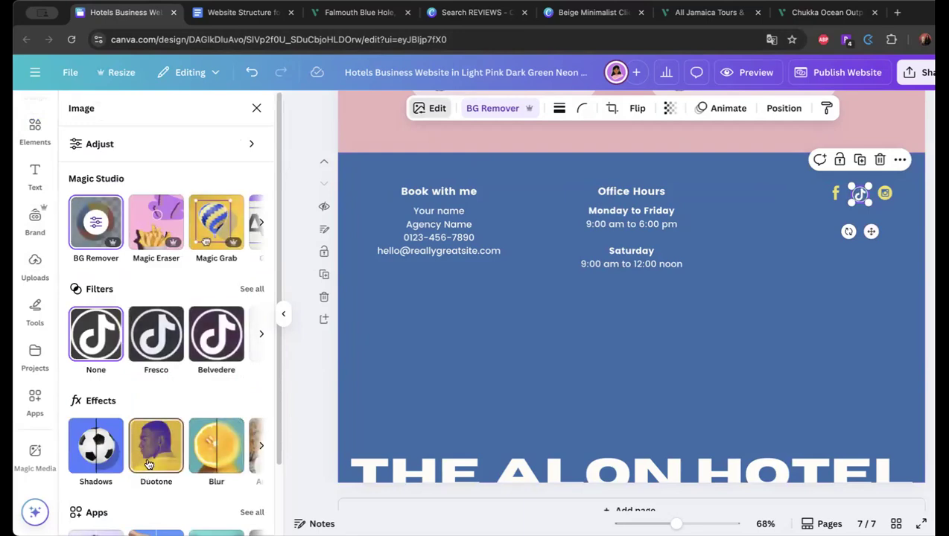
click(148, 464)
click(99, 247)
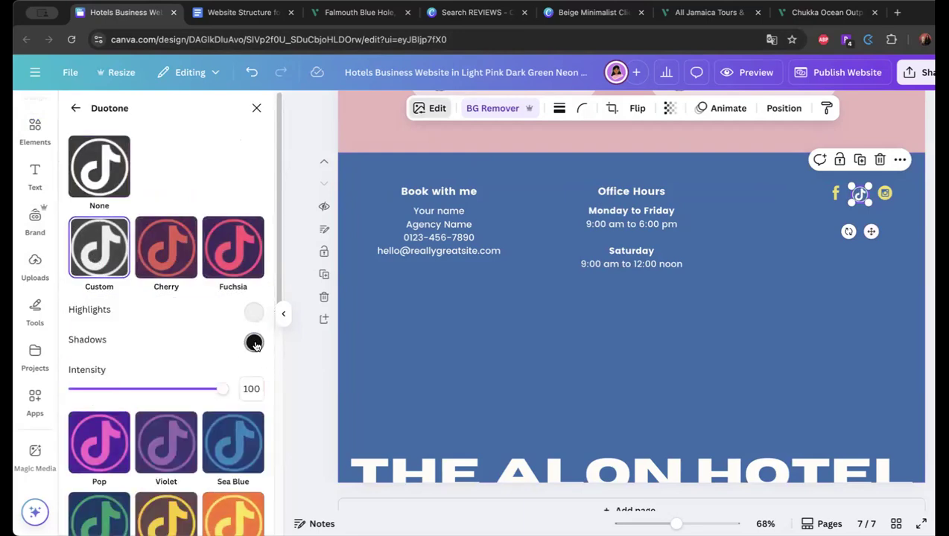
click(254, 312)
click(409, 371)
drag(409, 371, 411, 344)
click(269, 343)
drag(269, 343, 265, 339)
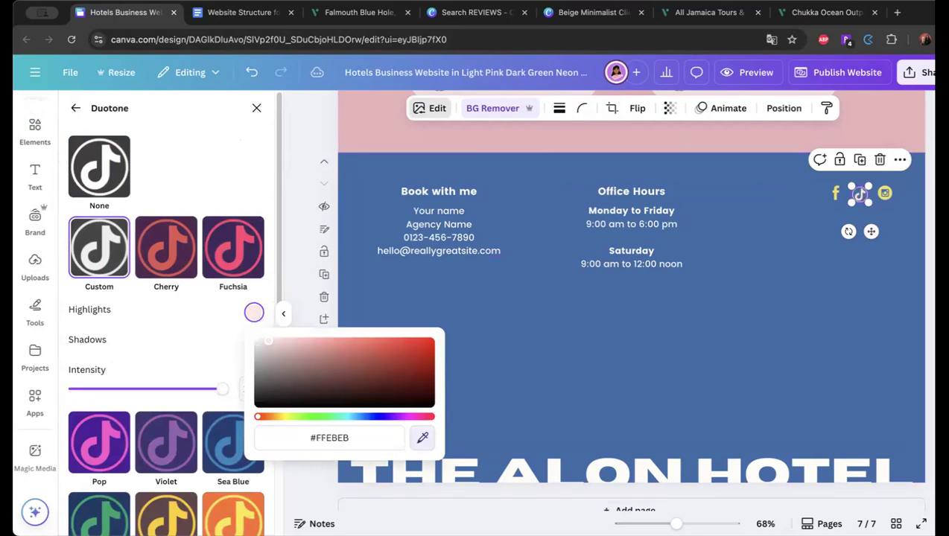
click(446, 142)
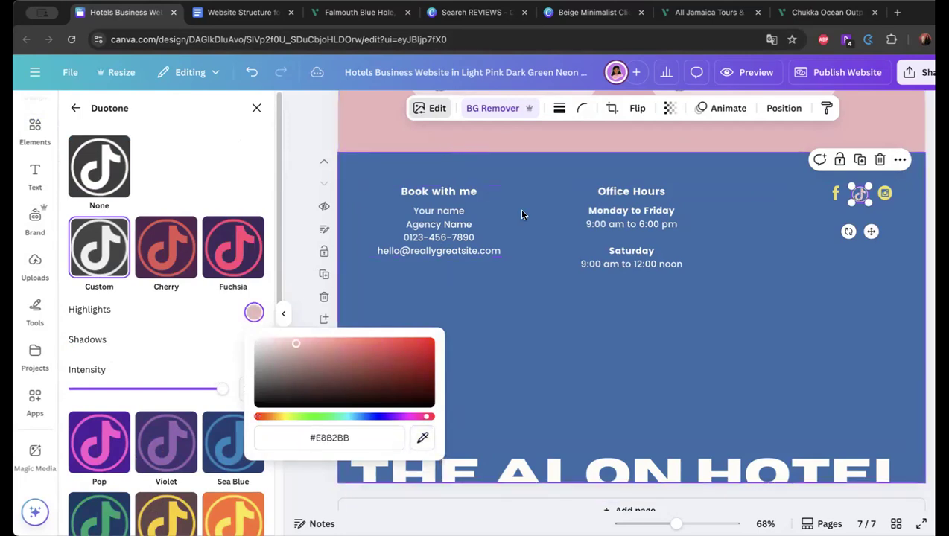
click(630, 250)
click(282, 314)
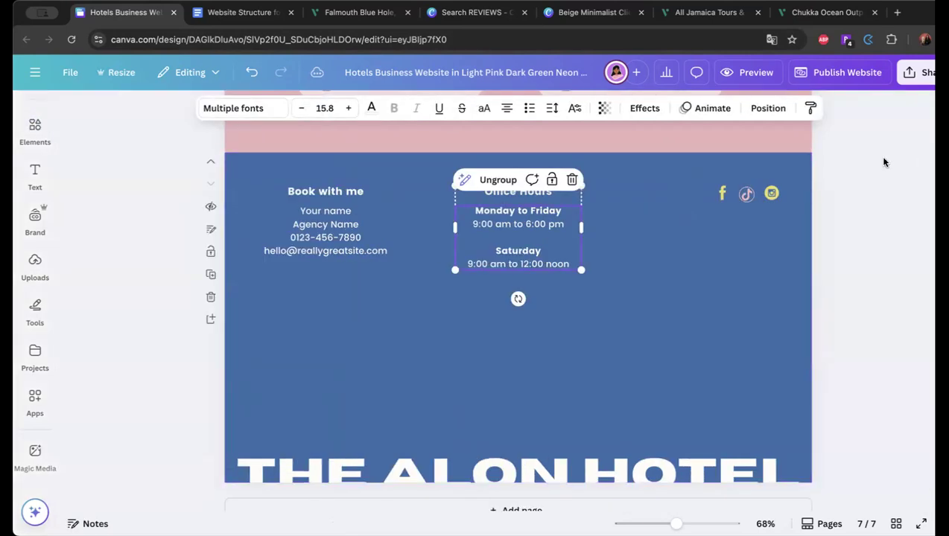
Nudge the TikTok logo into line and align the footer's Facebook, TikTok and Instagram icons to their middle.
click(746, 194)
click(823, 197)
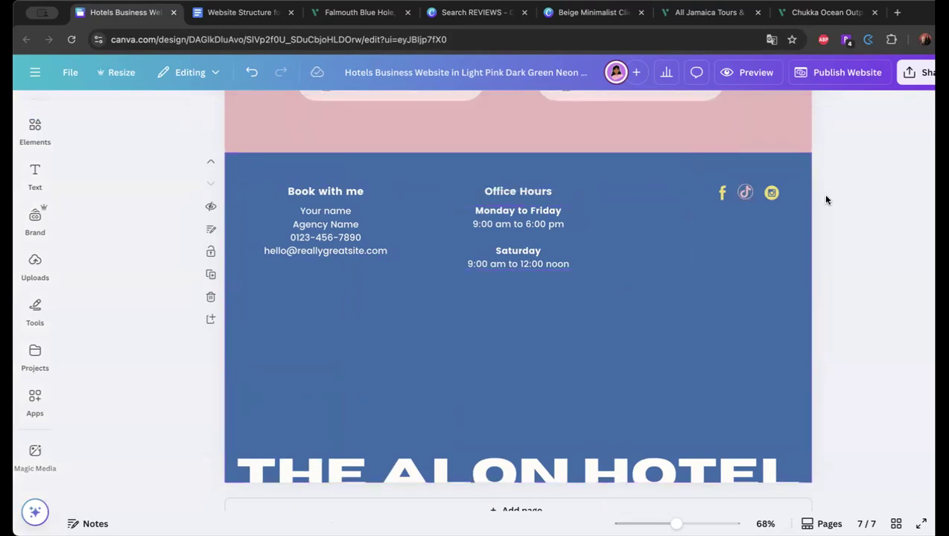
drag(839, 194, 696, 193)
click(587, 110)
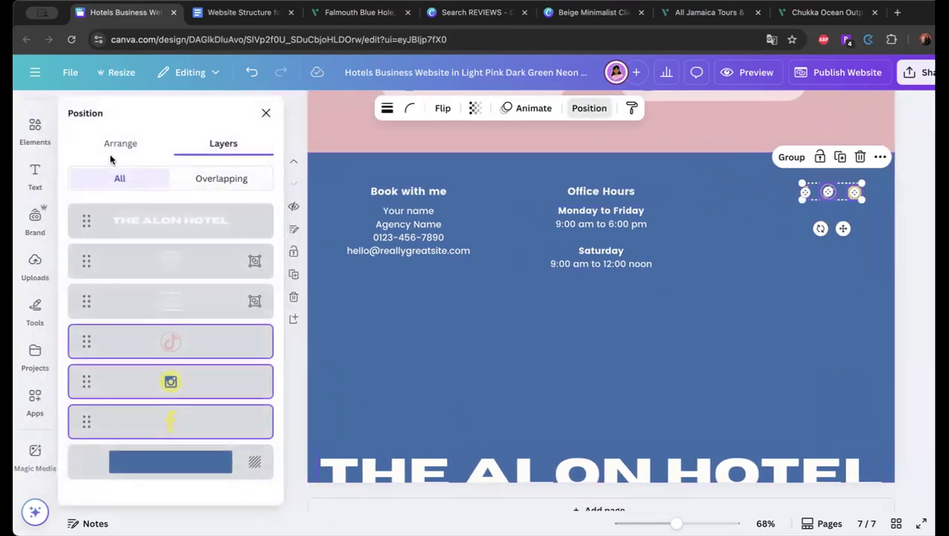
click(117, 144)
click(131, 301)
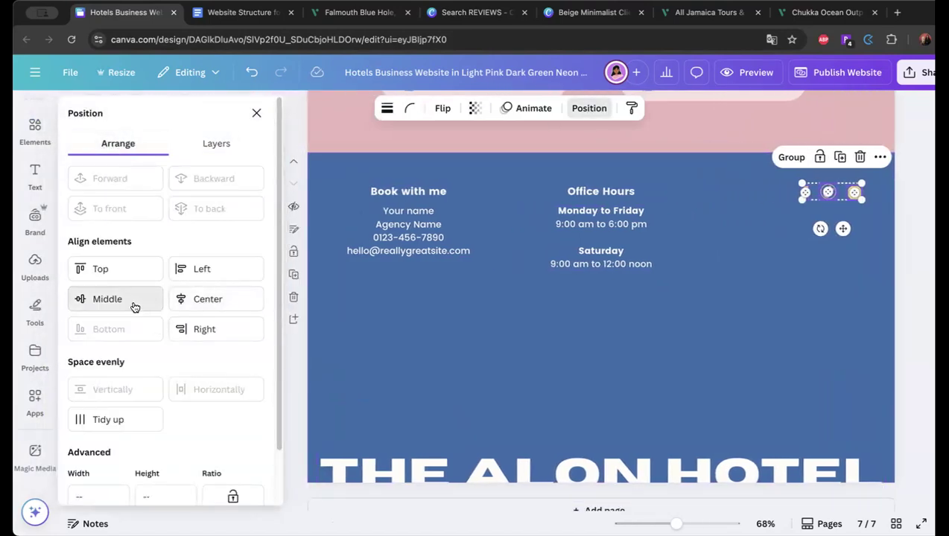
click(911, 226)
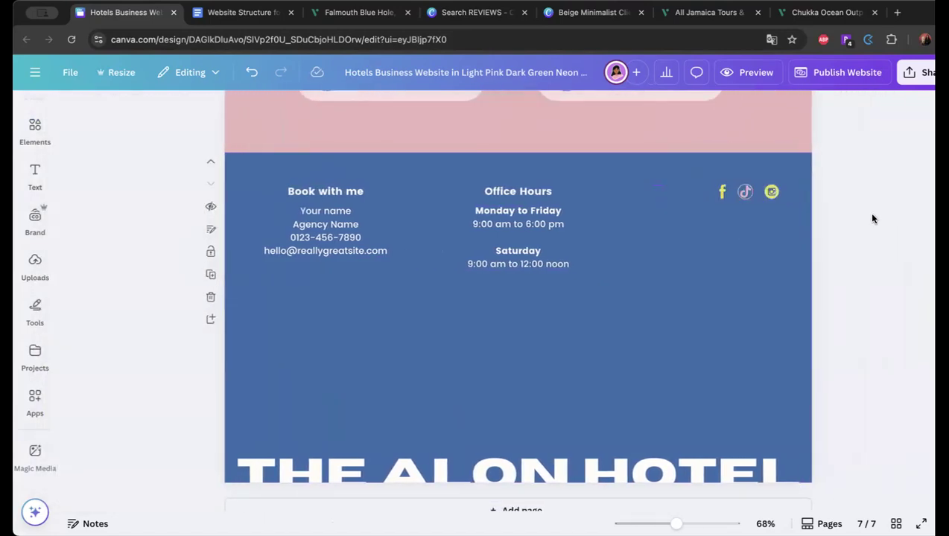
Link the footer's Facebook icon to facebook.com.
click(721, 192)
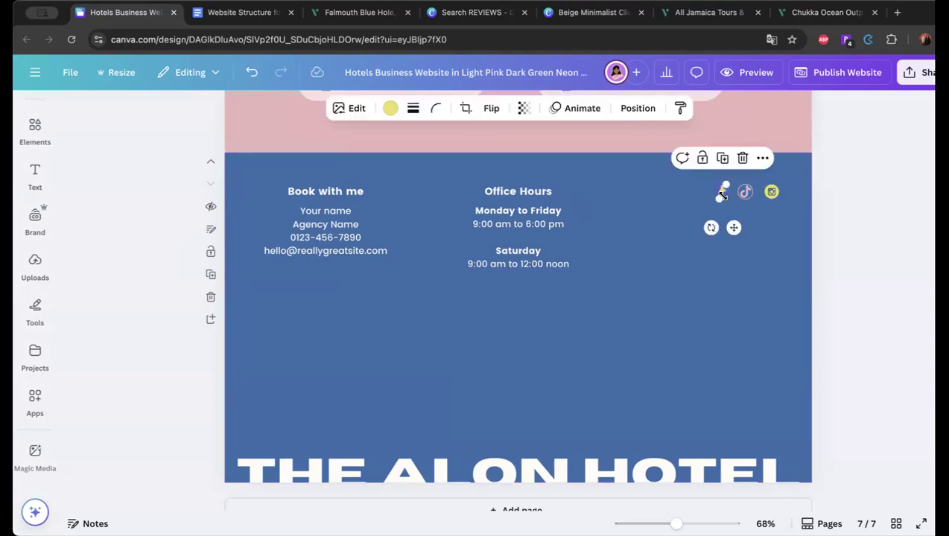
click(762, 158)
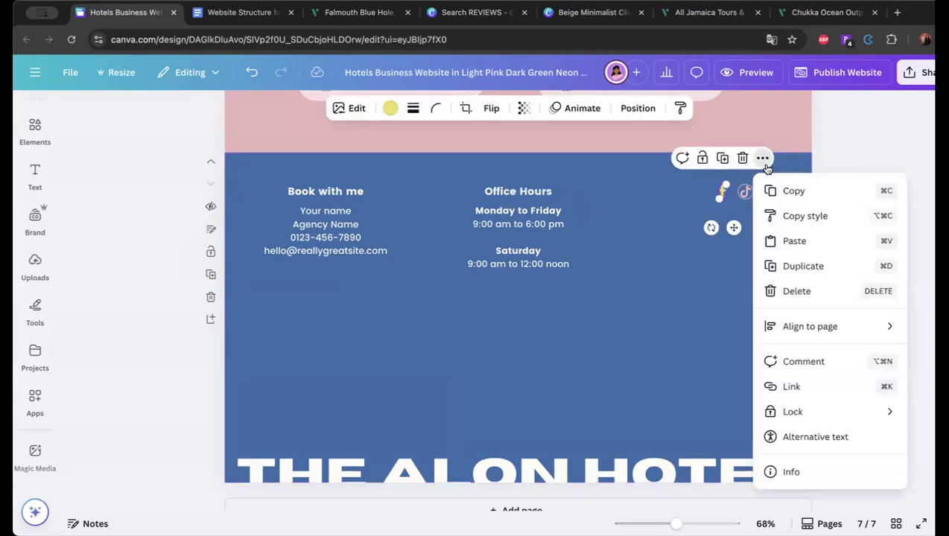
click(811, 388)
text(f)
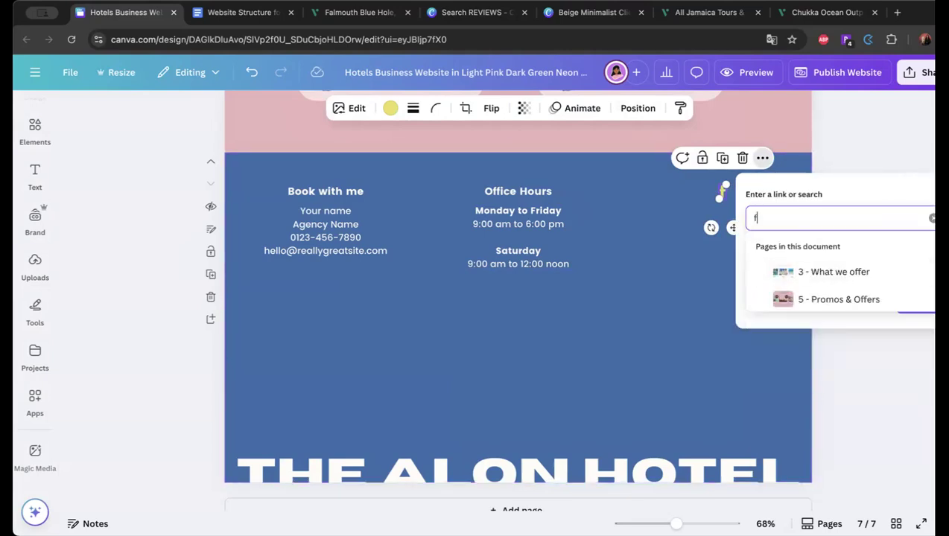
text(acebook.com/)
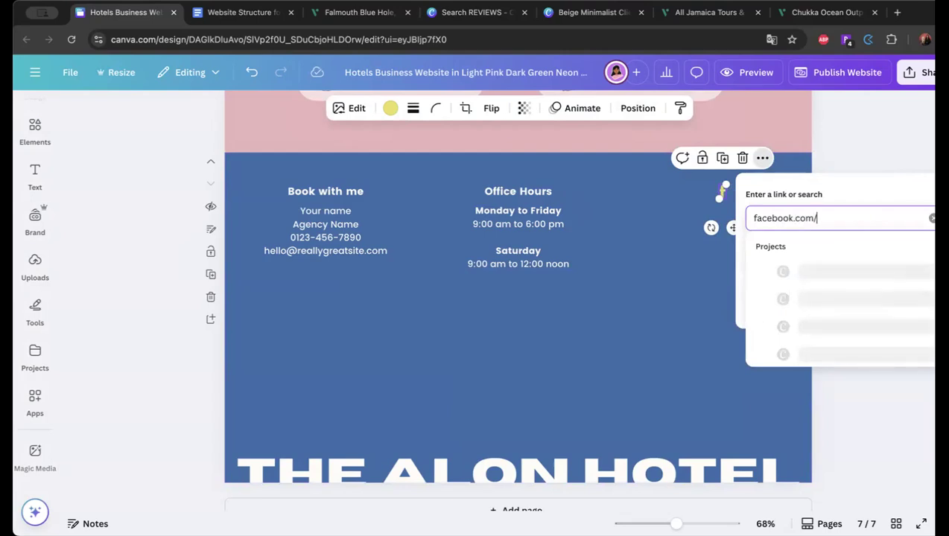
key(Return)
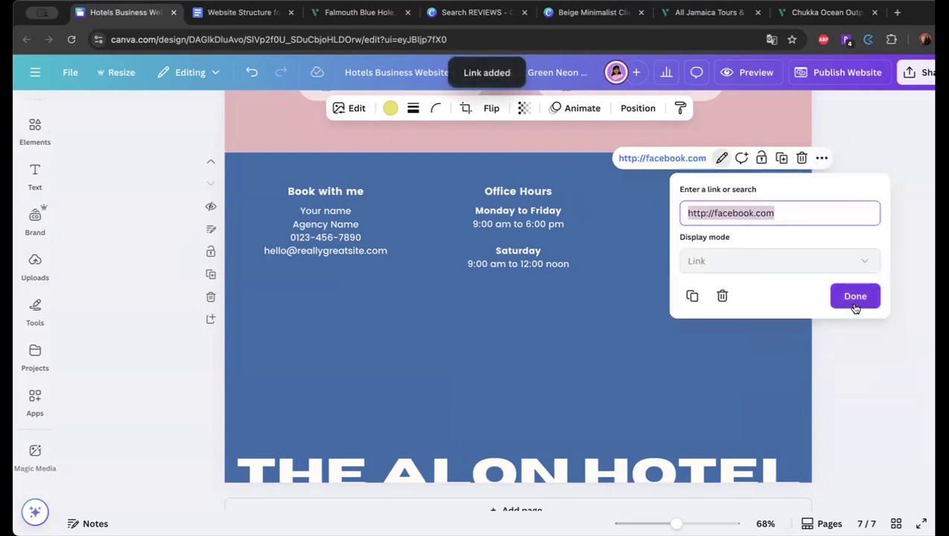
click(855, 296)
Link the footer's TikTok icon to tiktok.com.
click(744, 192)
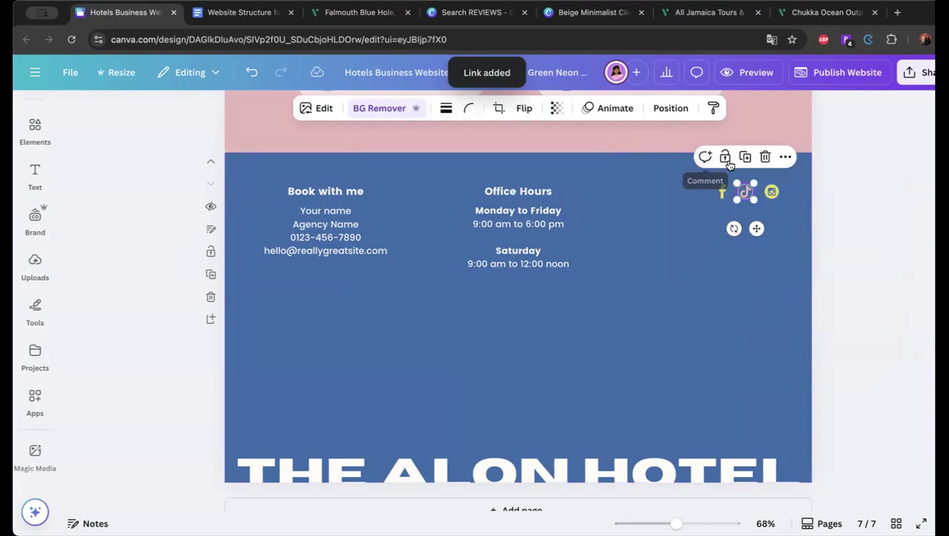
click(785, 156)
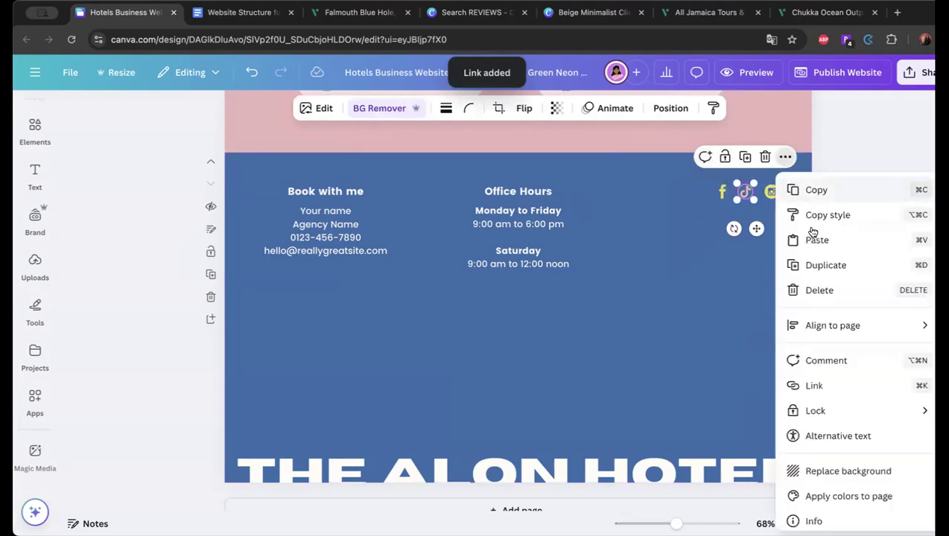
click(814, 387)
text(tiktok.com)
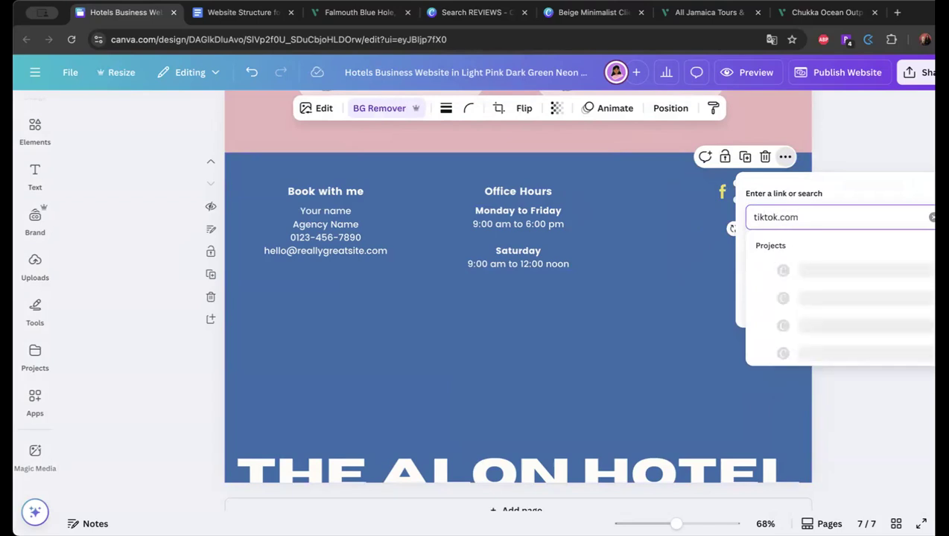
key(Return)
click(857, 298)
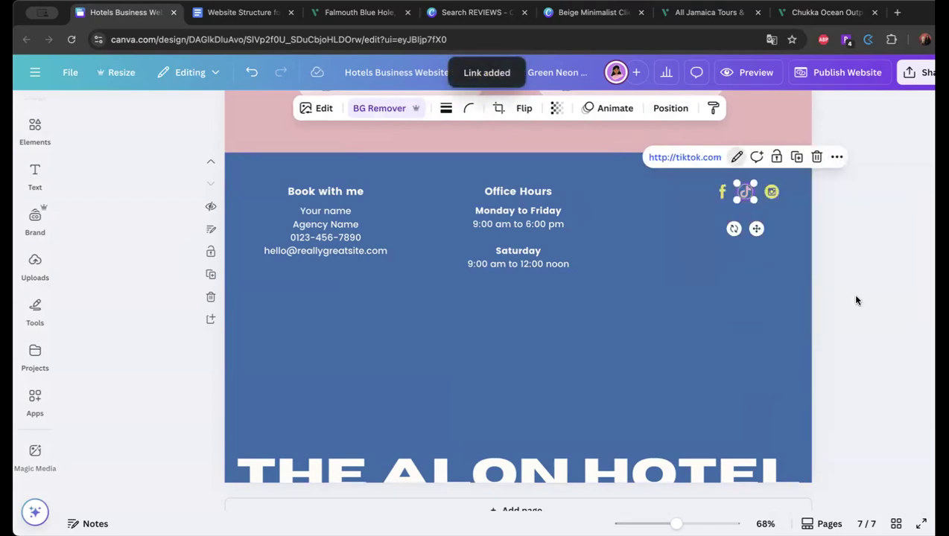
Preview the website, go to its Contact section, test the Facebook icon's link and return to the editor.
click(771, 192)
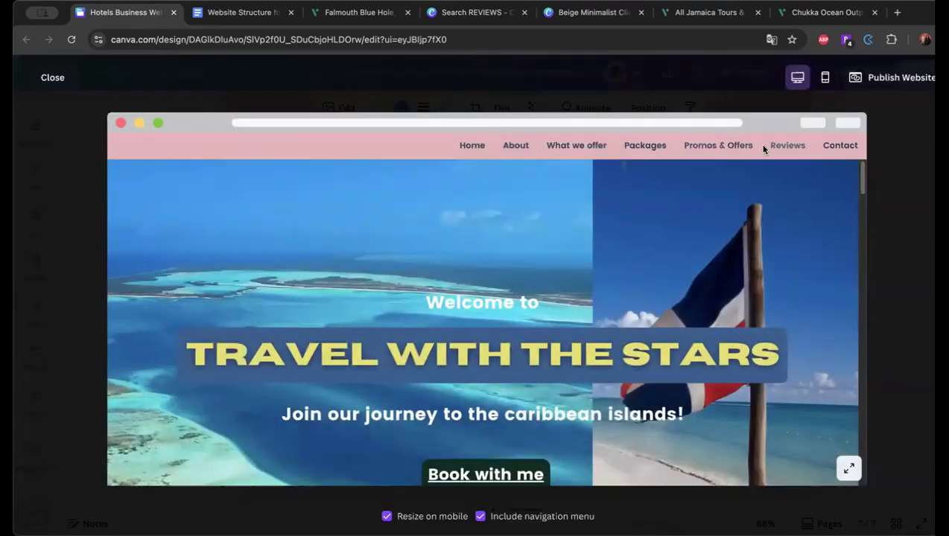
click(832, 148)
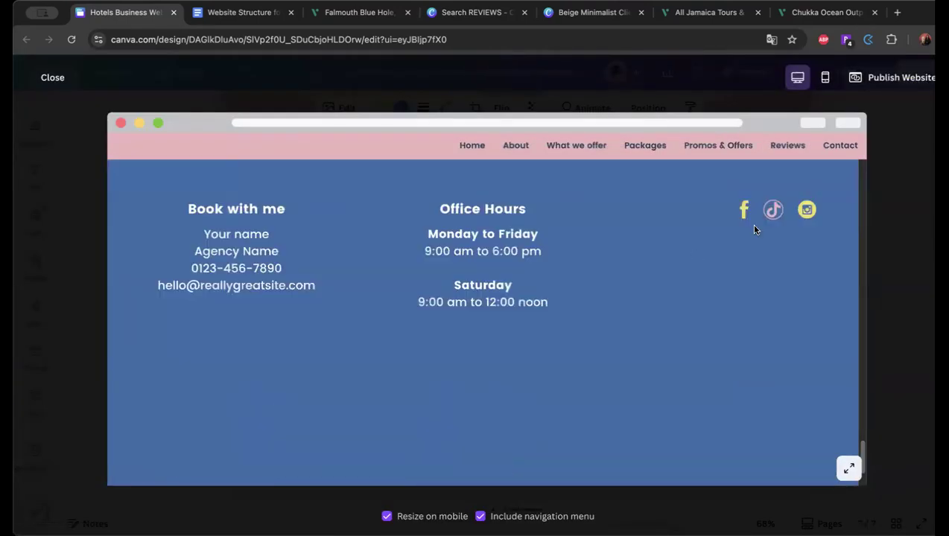
click(747, 211)
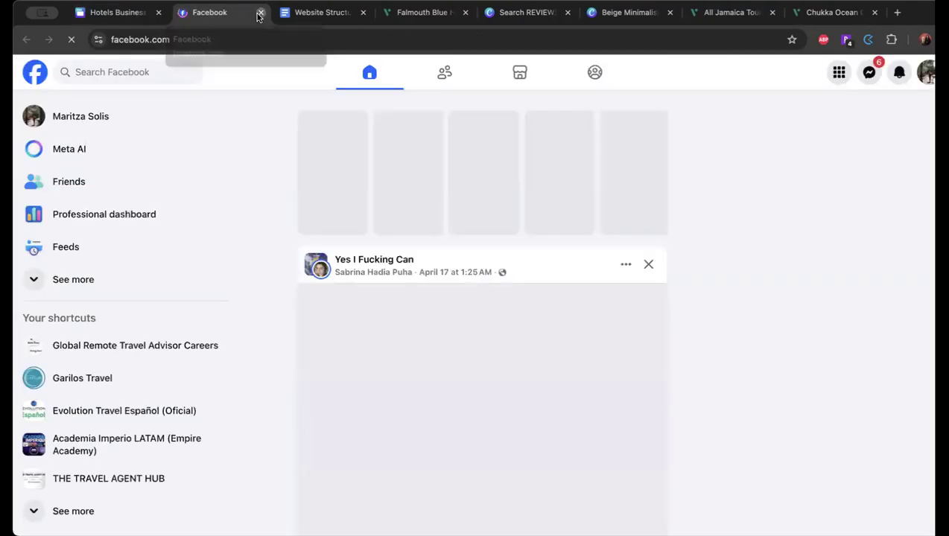
click(259, 12)
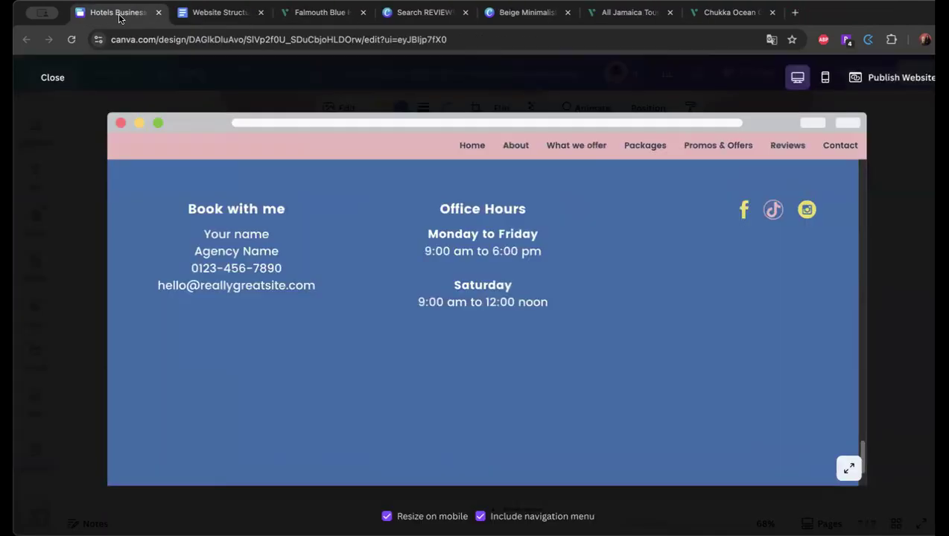
click(52, 75)
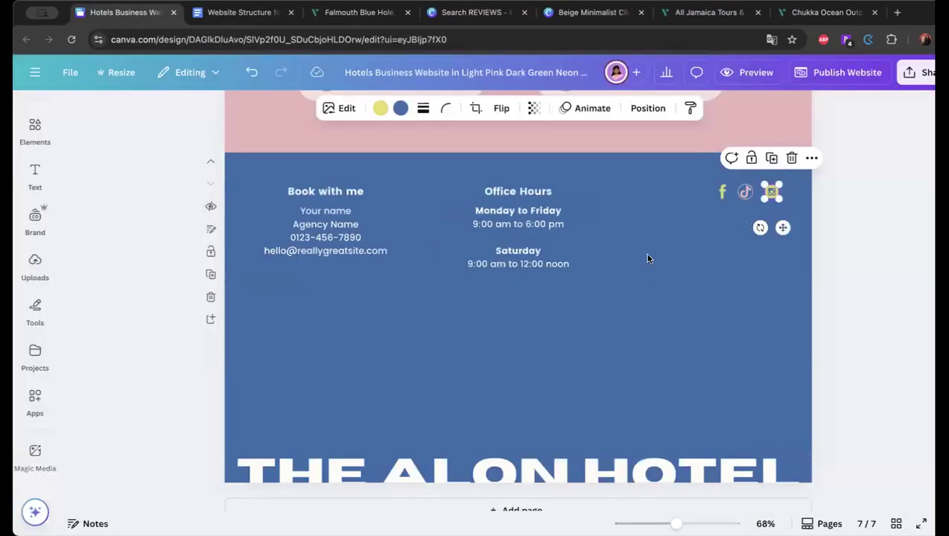
Review the whole website design from the welcome section through to the footer and back.
drag(835, 195, 722, 203)
scroll(779, 212, up, 20)
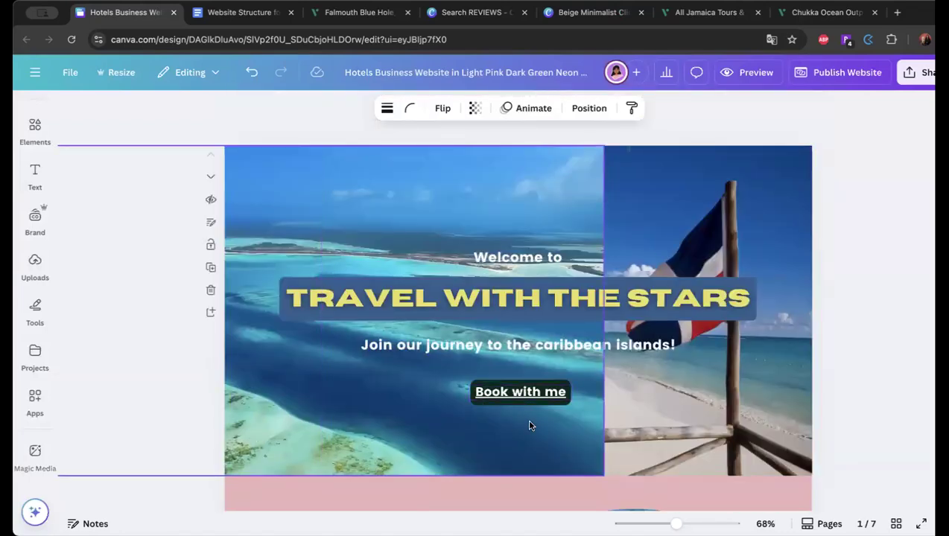
scroll(857, 290, down, 8)
scroll(853, 296, down, 2)
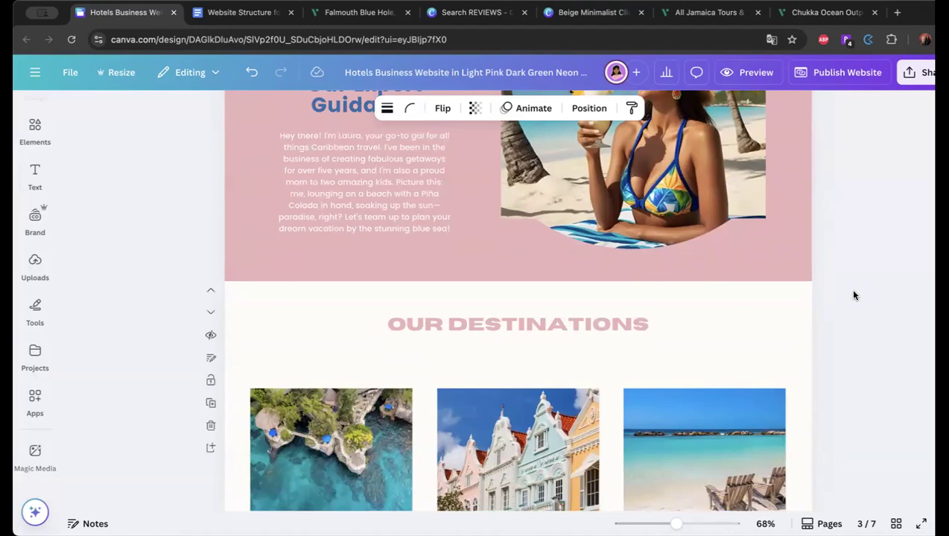
scroll(812, 335, down, 20)
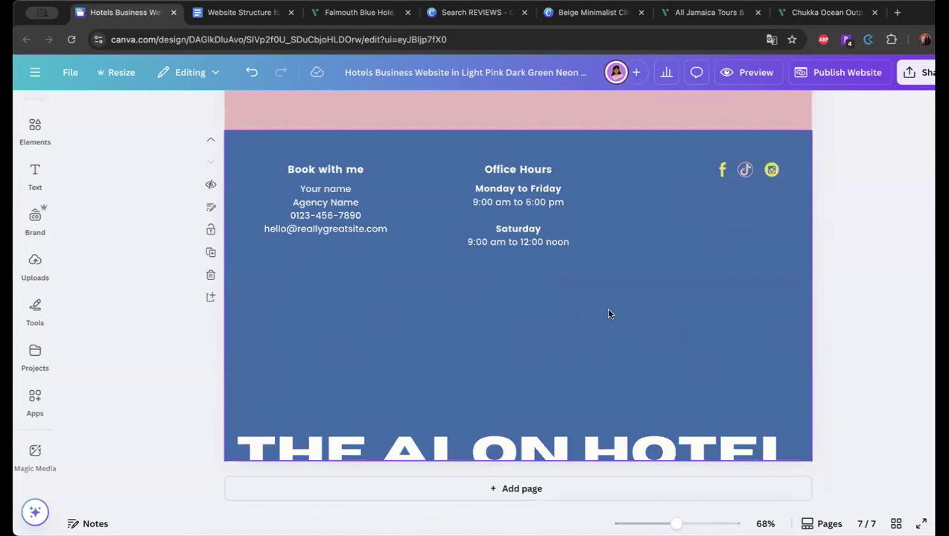
scroll(808, 328, up, 1)
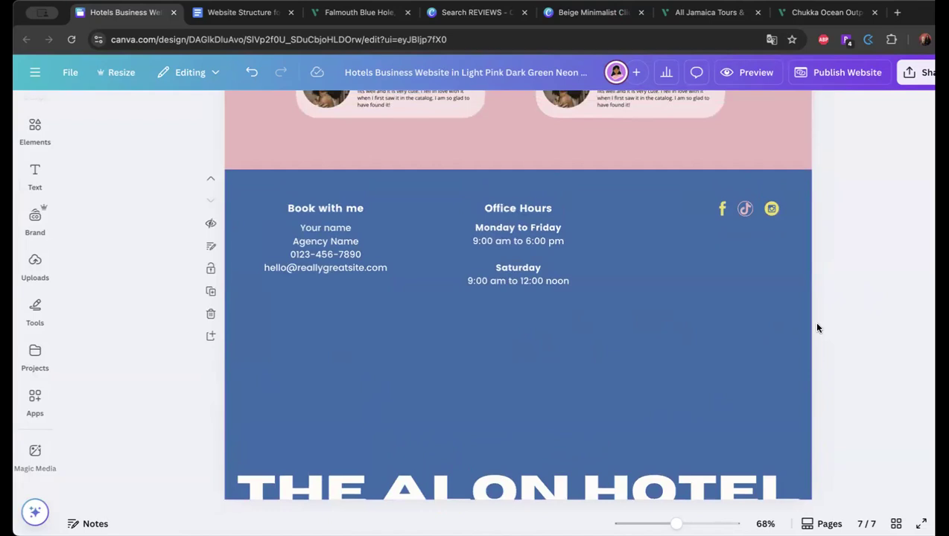
scroll(817, 328, up, 15)
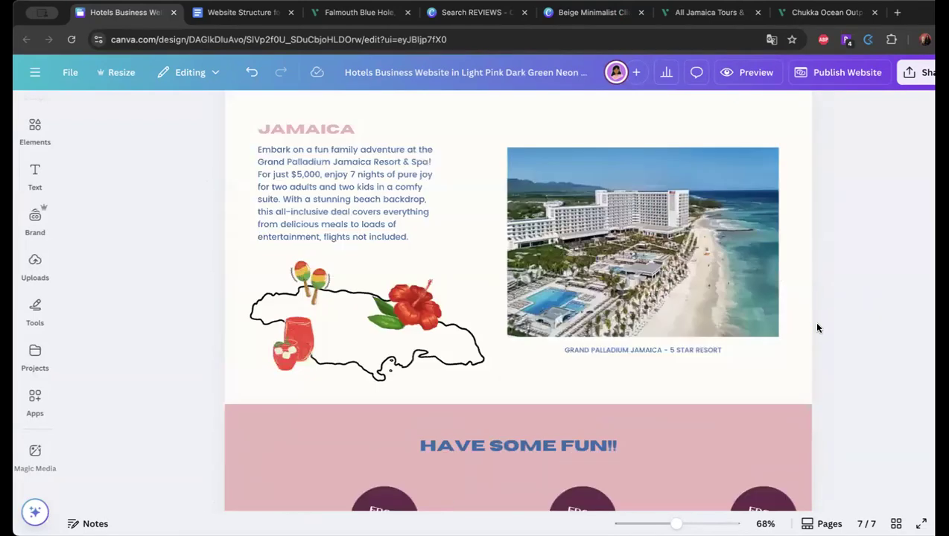
scroll(817, 328, up, 10)
scroll(817, 328, down, 2)
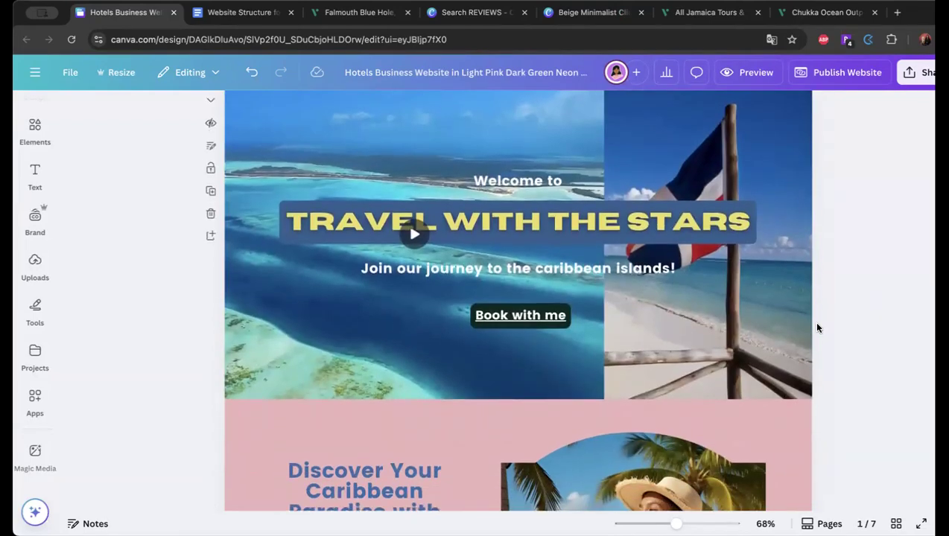
scroll(817, 328, up, 2)
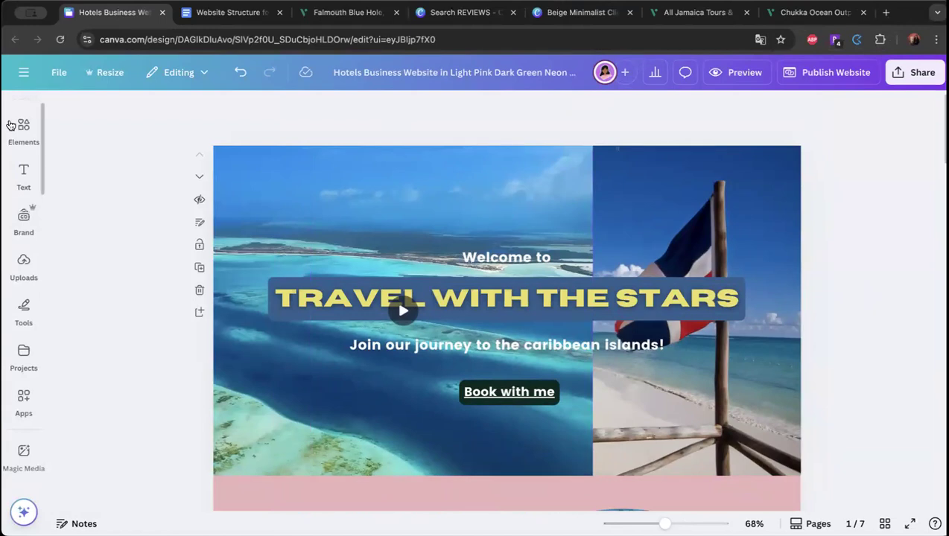
Clear the "tiktok" element search and add a square shape to the welcome section.
click(24, 128)
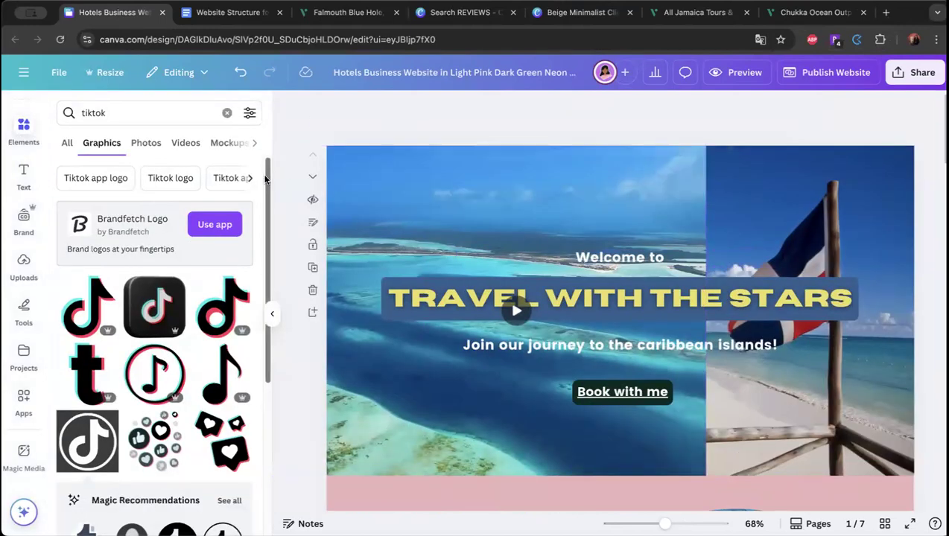
scroll(24, 140, up, 2)
click(24, 123)
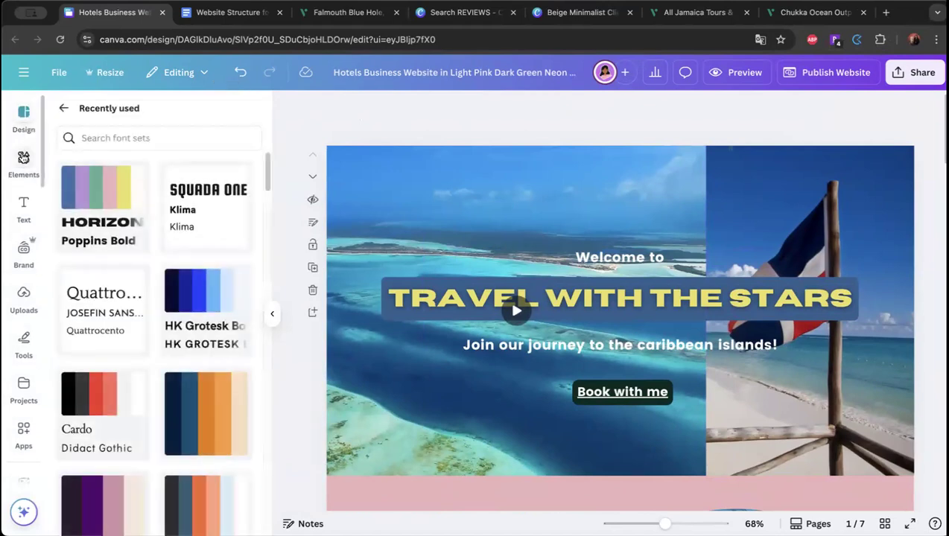
click(24, 163)
click(227, 112)
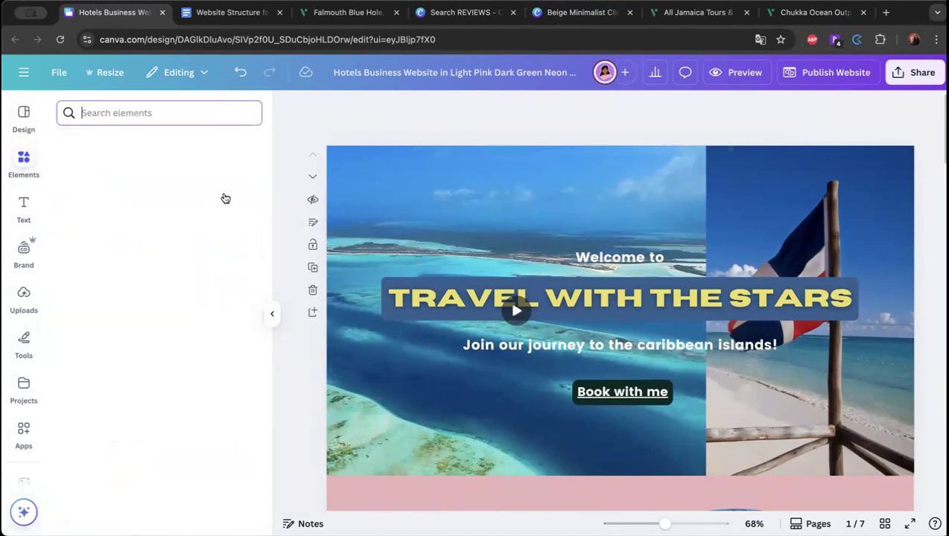
click(77, 257)
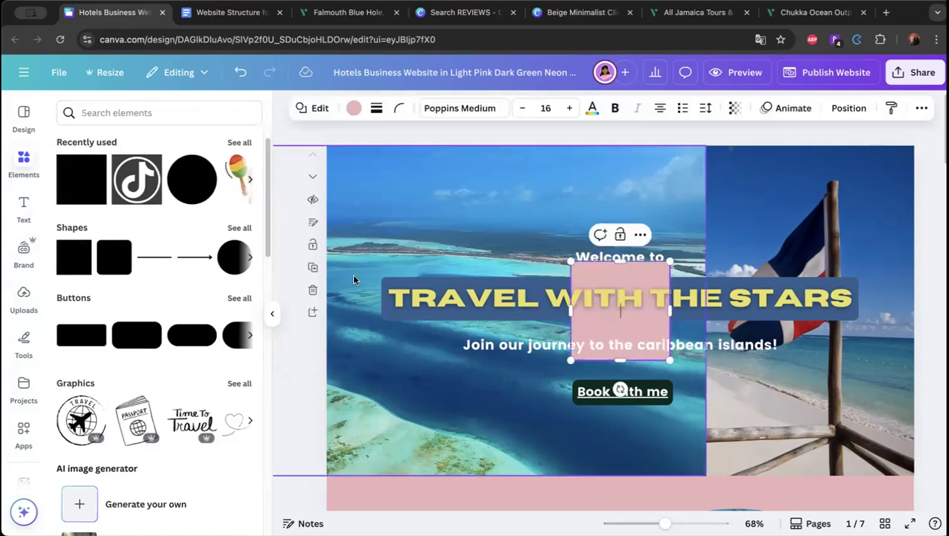
Move the pink square to the welcome section's upper edge and stretch it into a thin full-width header band.
click(272, 314)
drag(512, 315, 747, 160)
drag(793, 207, 811, 181)
click(836, 228)
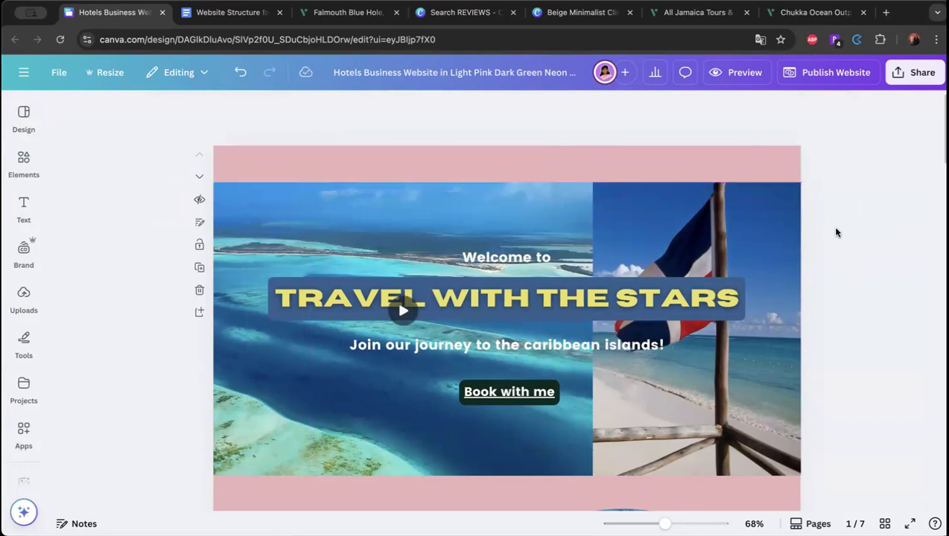
Recolour the header band above the welcome section to the off-white document colour #efede7.
click(625, 176)
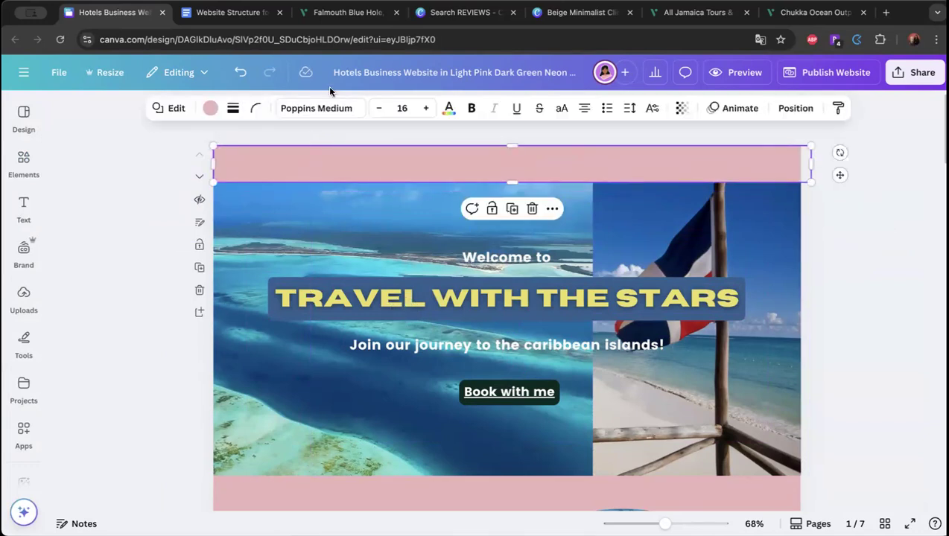
click(211, 109)
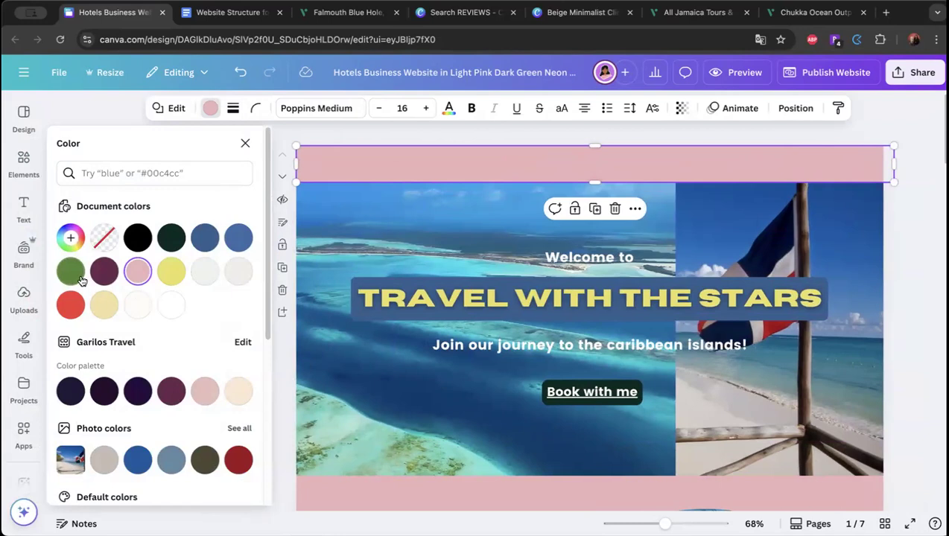
click(206, 240)
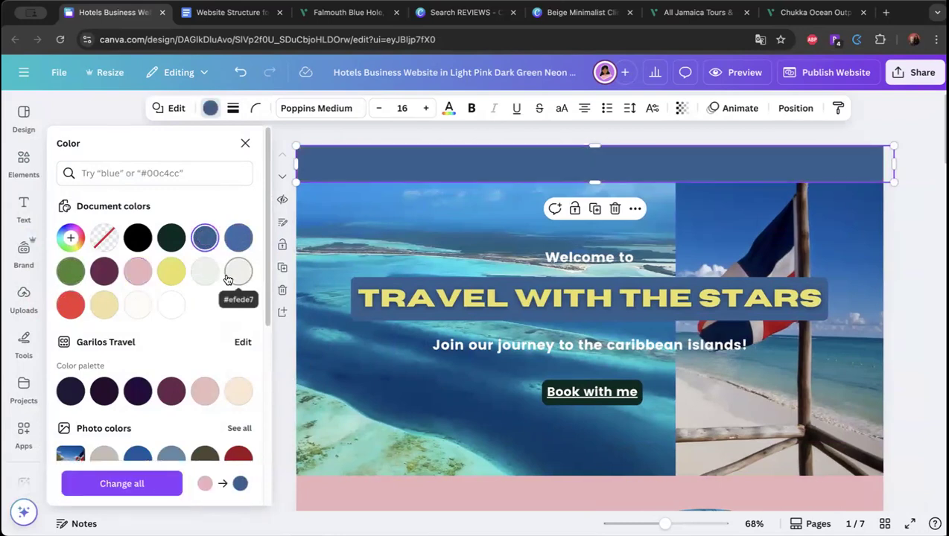
click(239, 271)
click(245, 143)
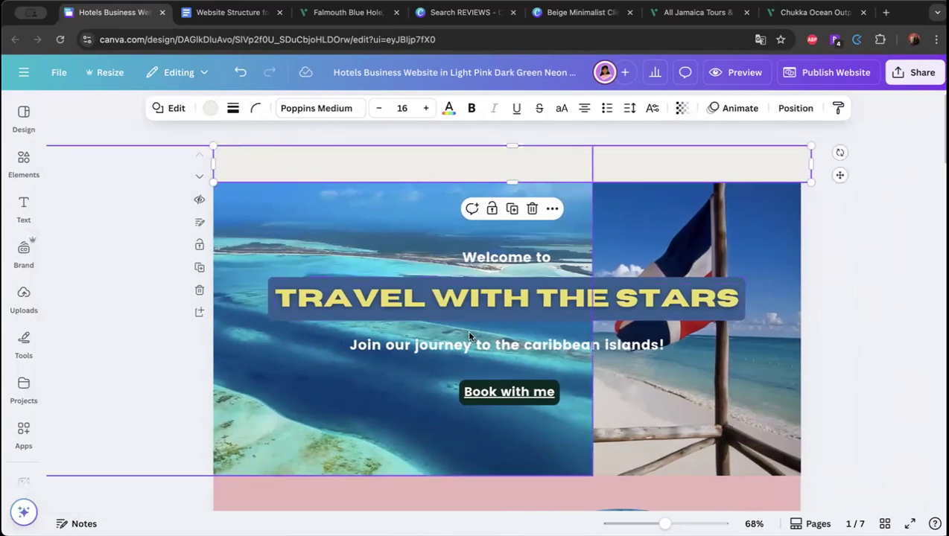
Duplicate the "Welcome to" text, place the copy on the header band and colour it black.
click(502, 255)
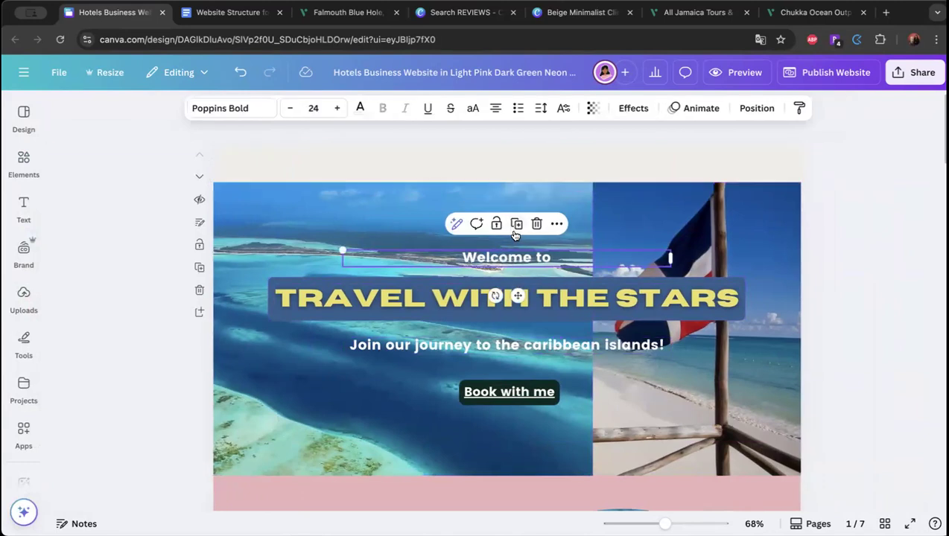
click(516, 226)
drag(532, 262, 538, 168)
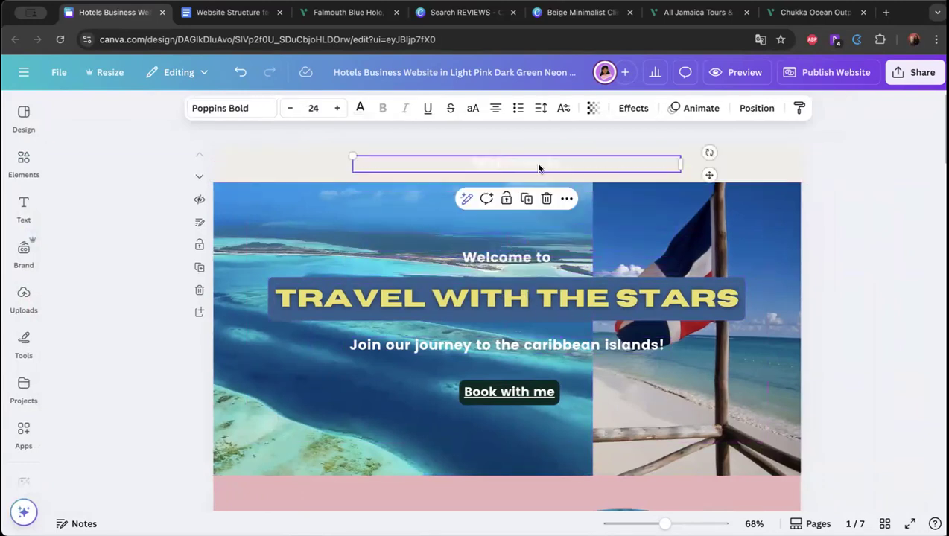
click(361, 109)
click(103, 238)
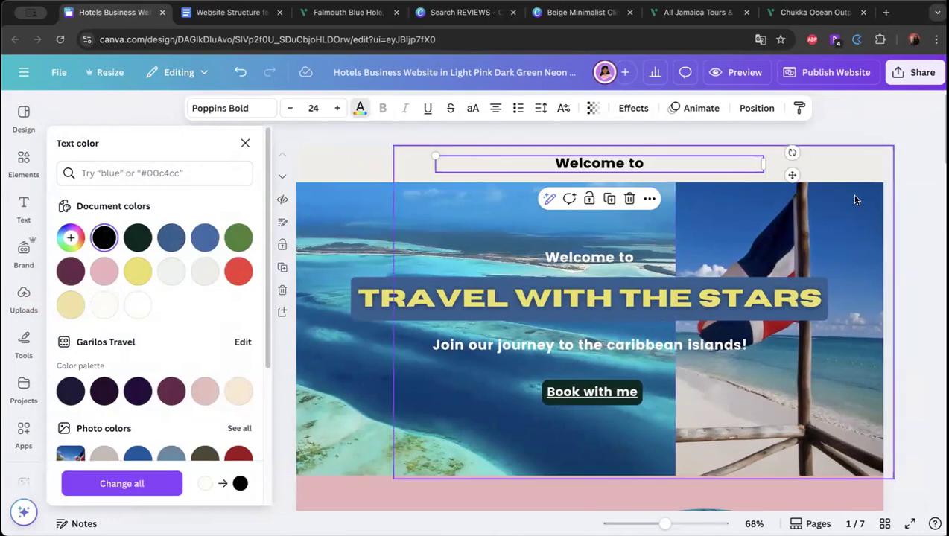
Change the header band's text to "about" and narrow its text box to fit the word.
double_click(612, 165)
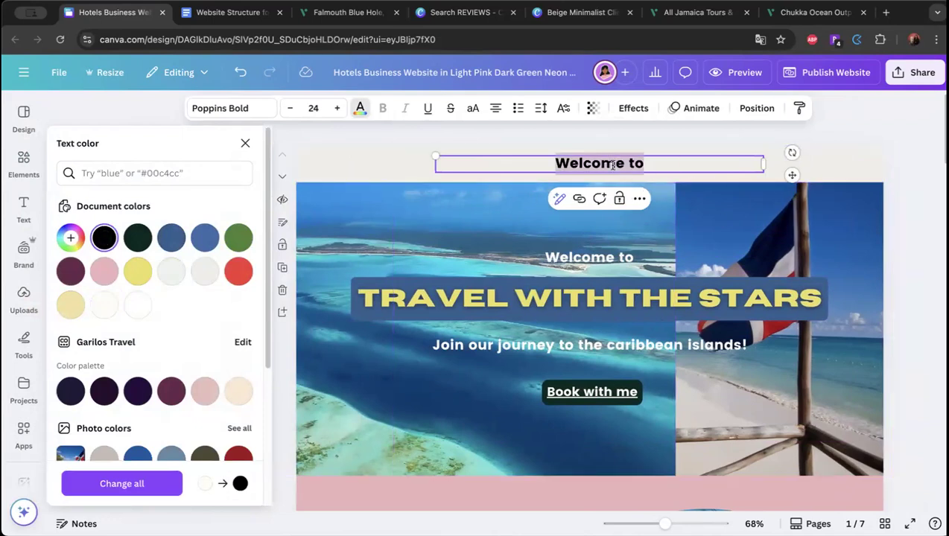
text(about)
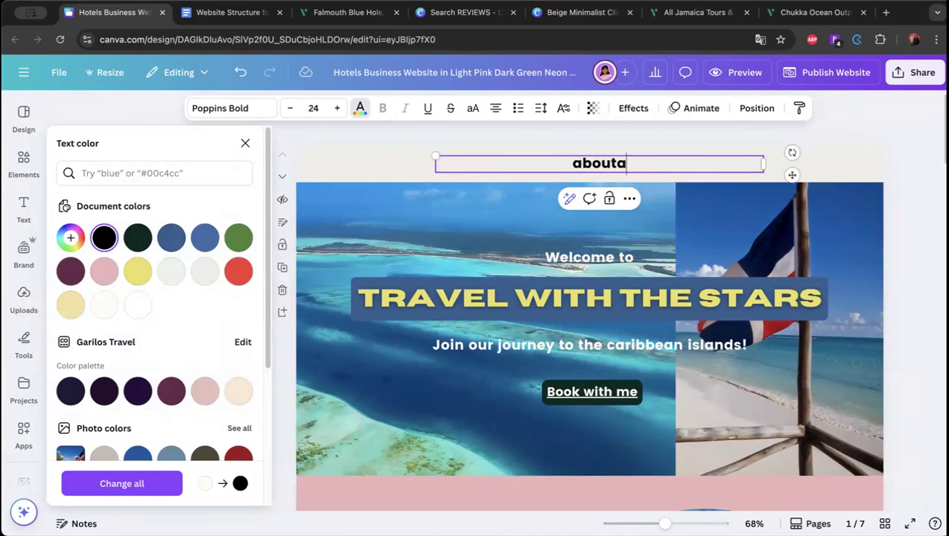
drag(763, 163, 533, 165)
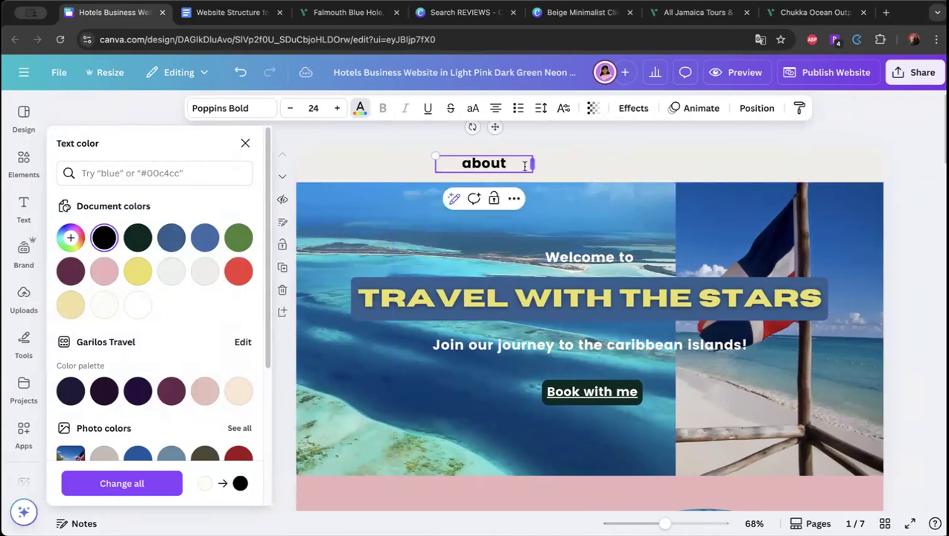
click(581, 188)
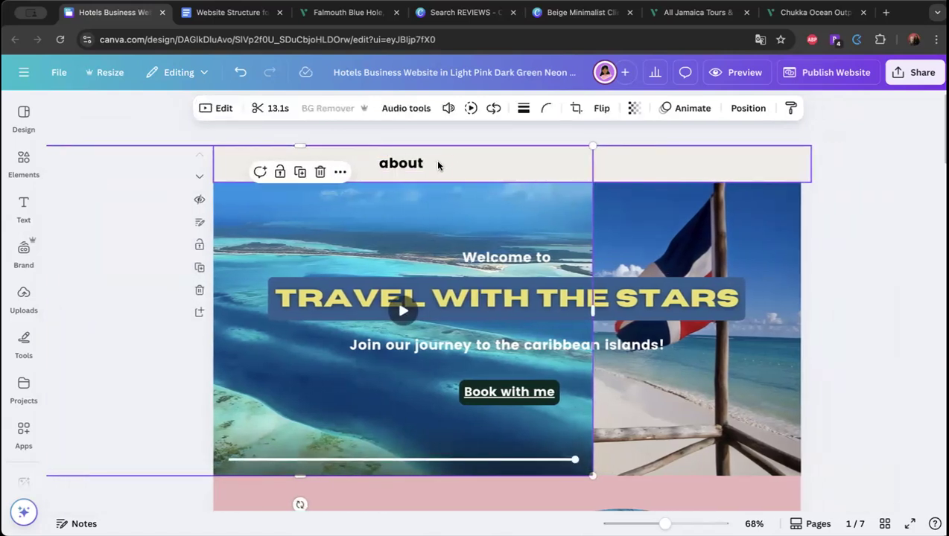
Duplicate the "about" label, change the copy's text to "home" and place it before "about" on the header band.
click(406, 165)
click(411, 200)
drag(406, 167, 483, 165)
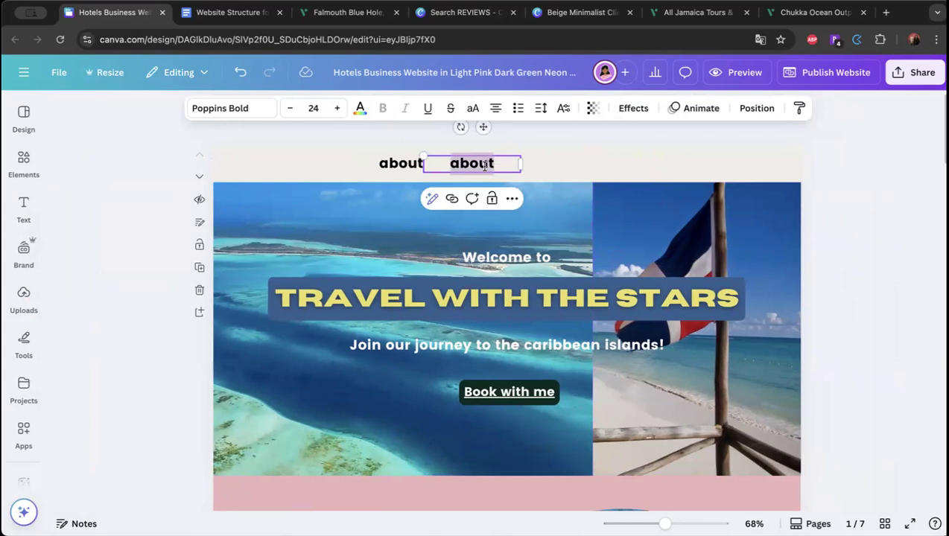
text(hom)
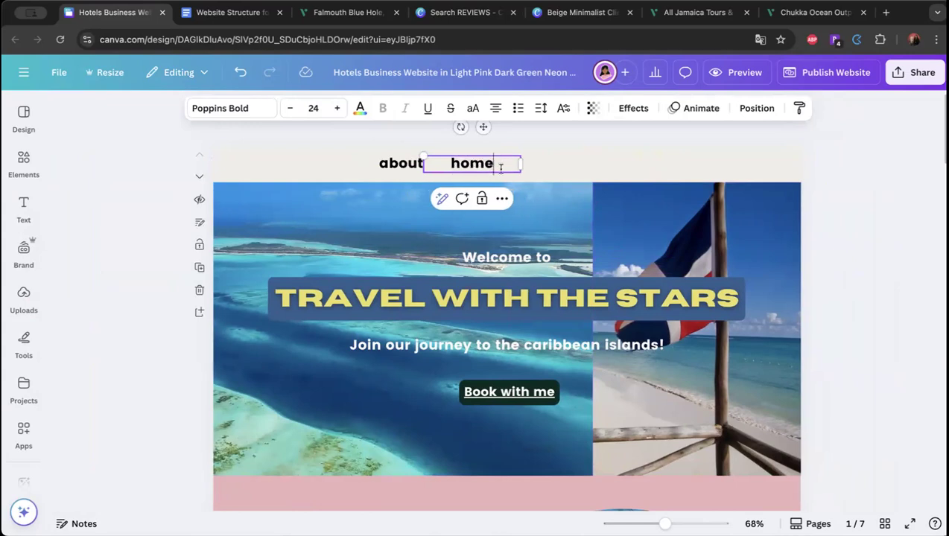
text(e)
click(528, 175)
drag(473, 165, 334, 163)
Duplicate the "about" label, place the copy after it and change its text to "offers".
click(435, 165)
click(410, 199)
drag(416, 173, 478, 165)
double_click(477, 163)
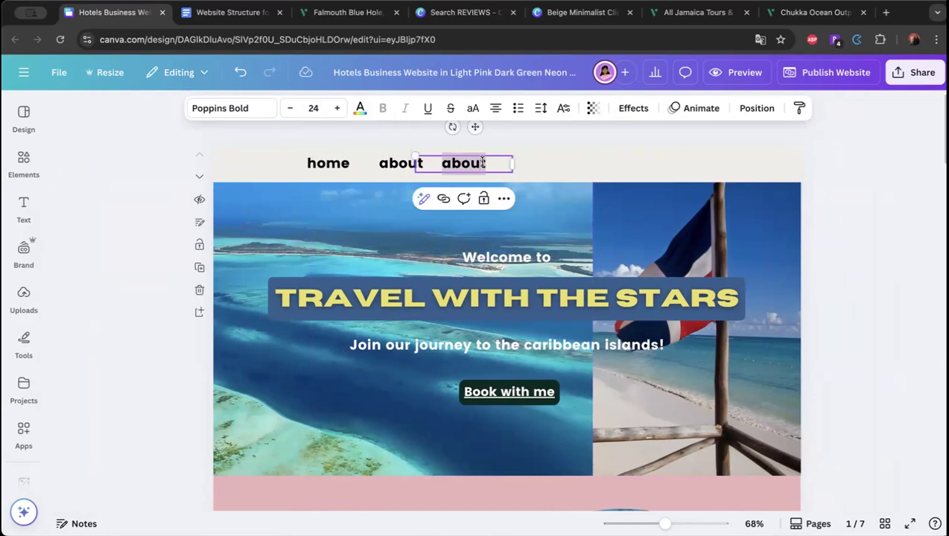
text(o)
click(556, 158)
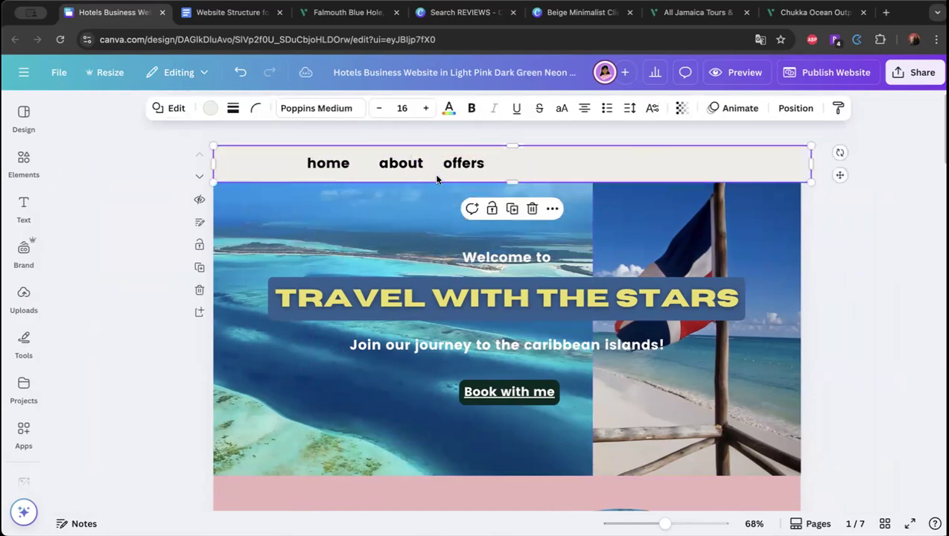
Duplicate the "offers" label, place the copy after it in line and change its text to "reviews".
click(461, 164)
click(474, 198)
drag(481, 176, 543, 169)
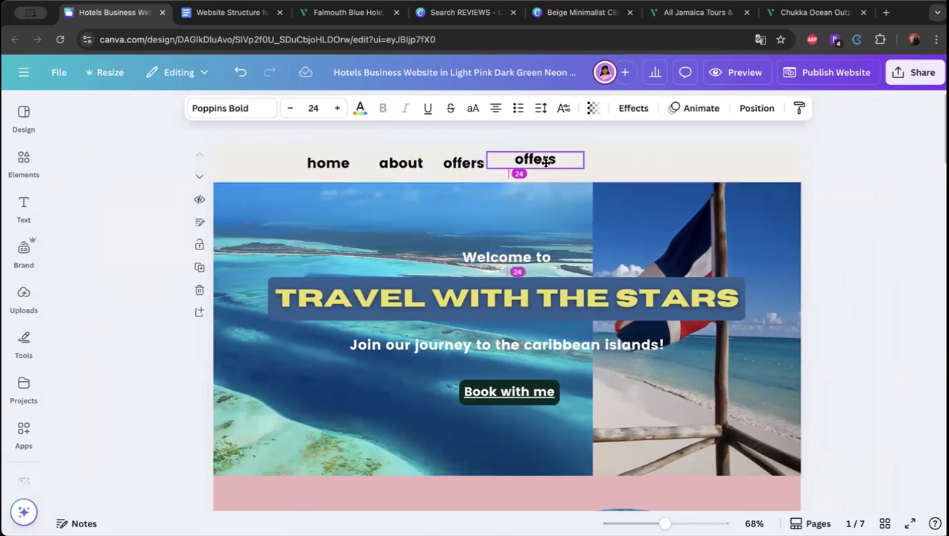
double_click(541, 165)
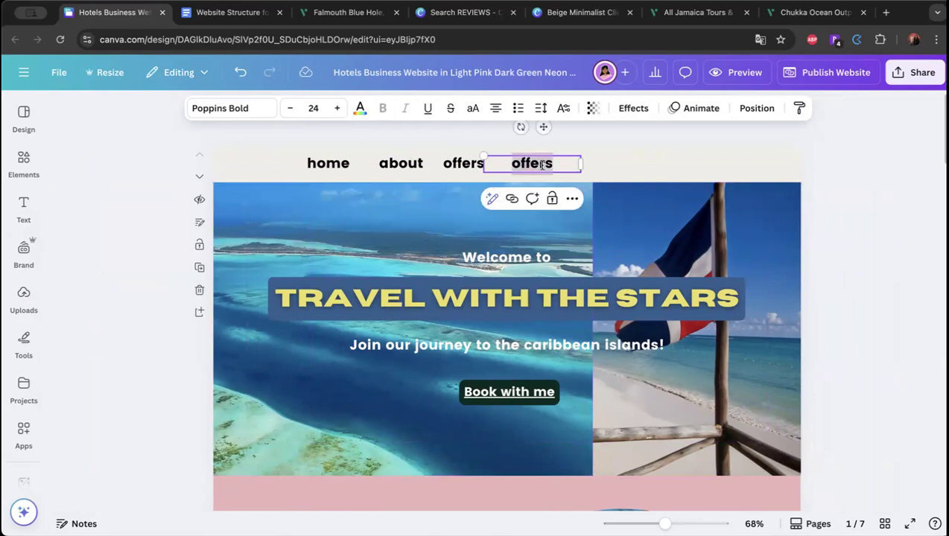
text(reviews)
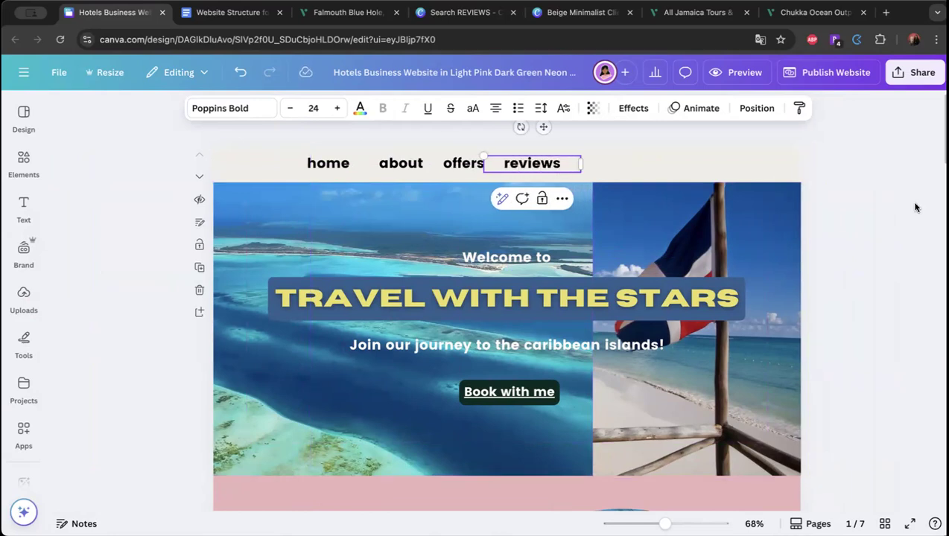
click(916, 206)
Select the labels home, about, offers and reviews together and space them evenly along the header band.
drag(287, 132, 570, 167)
click(838, 146)
click(555, 162)
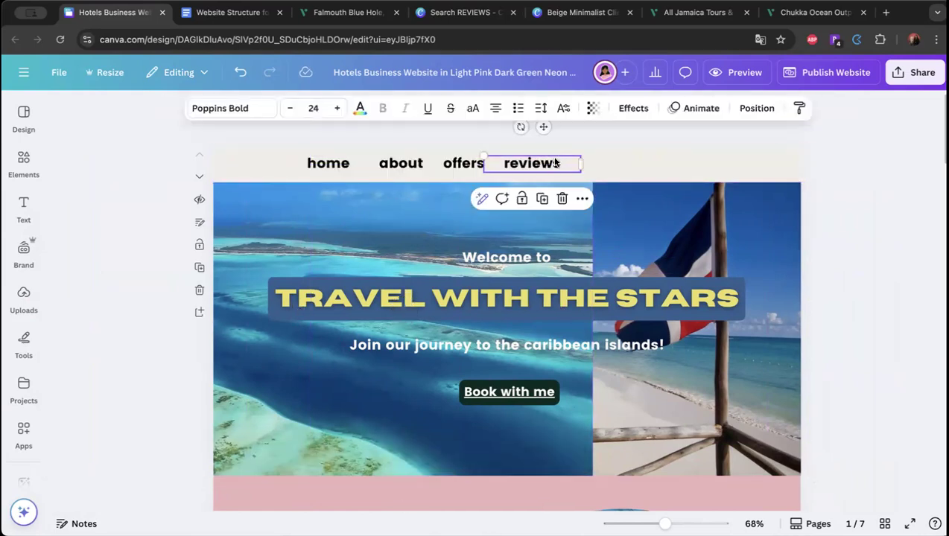
click(767, 110)
click(205, 173)
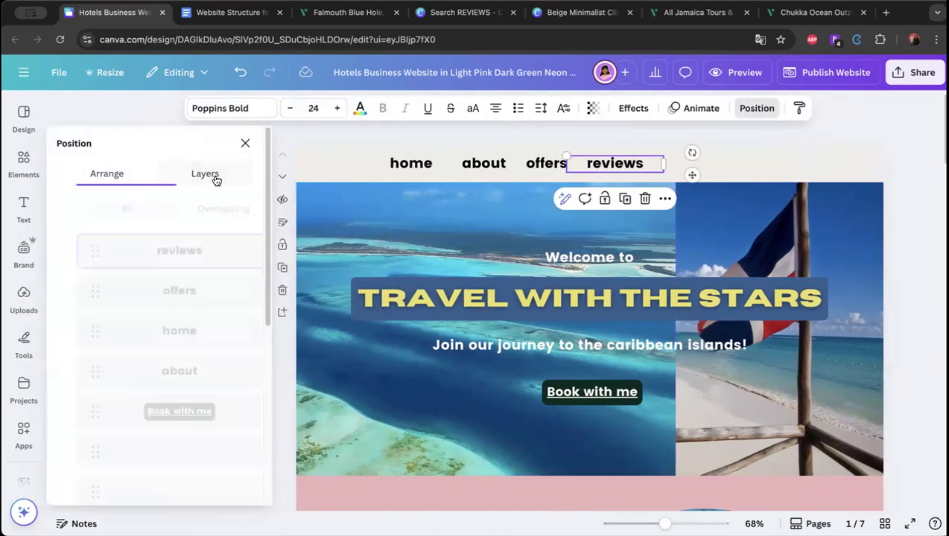
shift+click(165, 378)
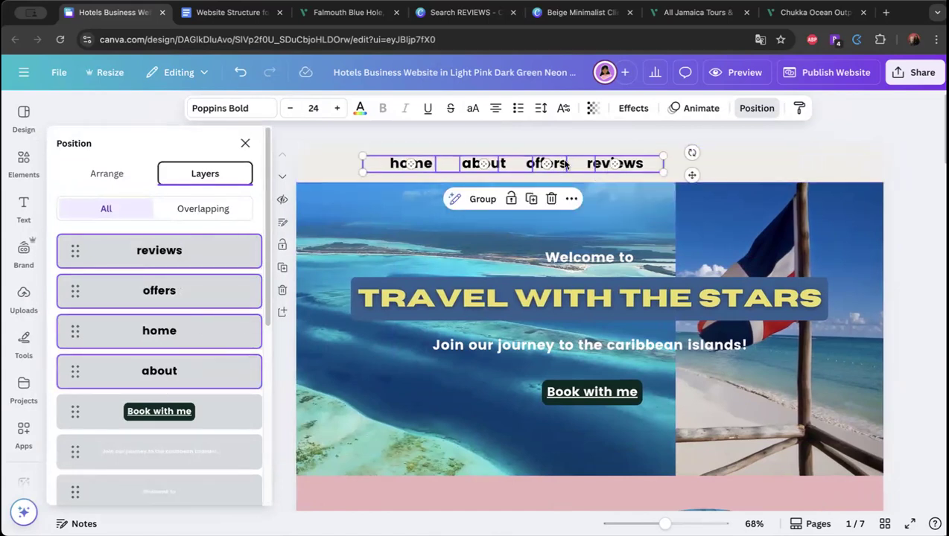
click(107, 173)
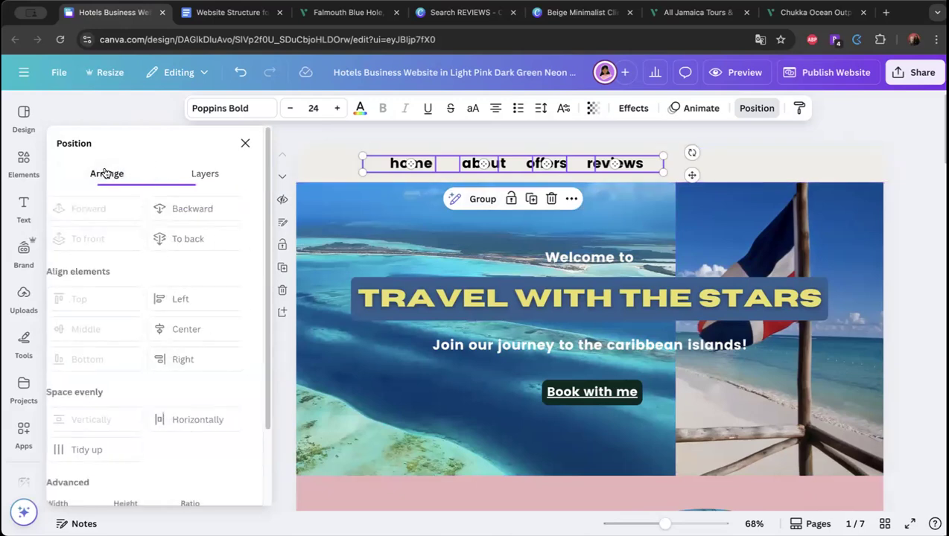
scroll(178, 421, down, 1)
click(134, 425)
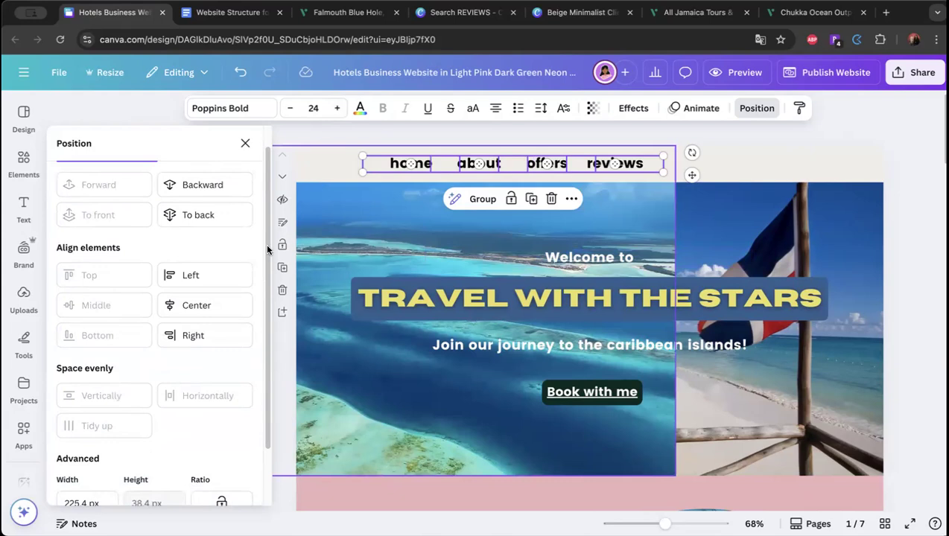
Group the four menu labels, move them to the middle of the header band and ungroup them.
click(476, 200)
drag(514, 165, 581, 163)
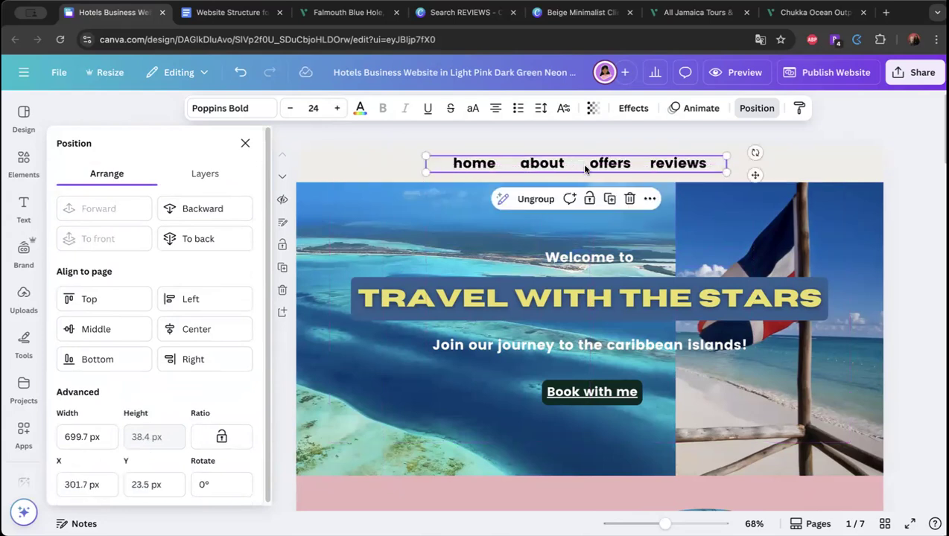
click(536, 200)
click(901, 187)
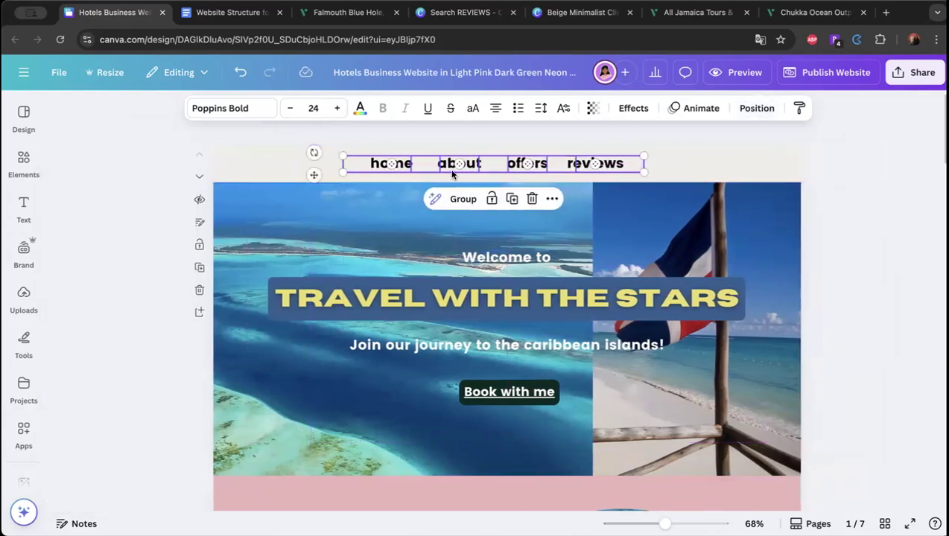
click(348, 130)
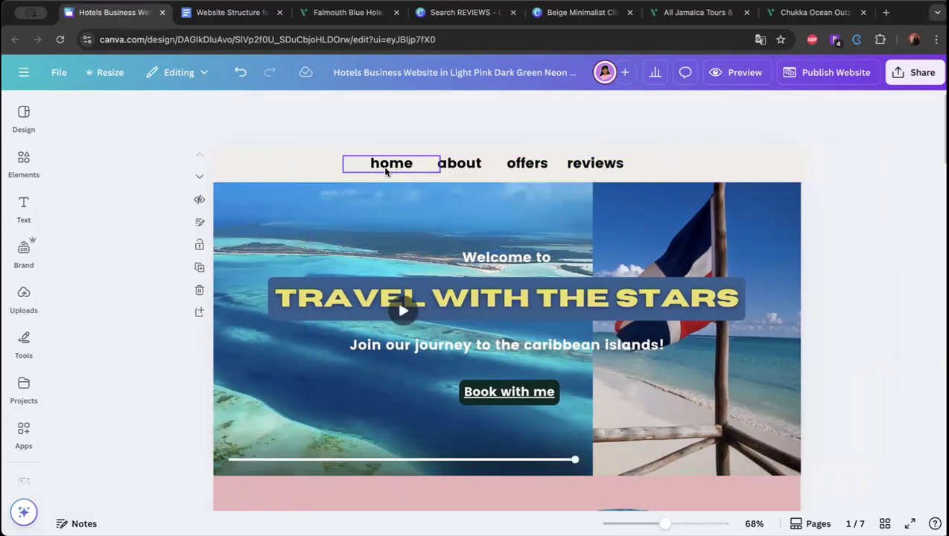
Link the "home" label to the document page "1 - Home".
click(386, 171)
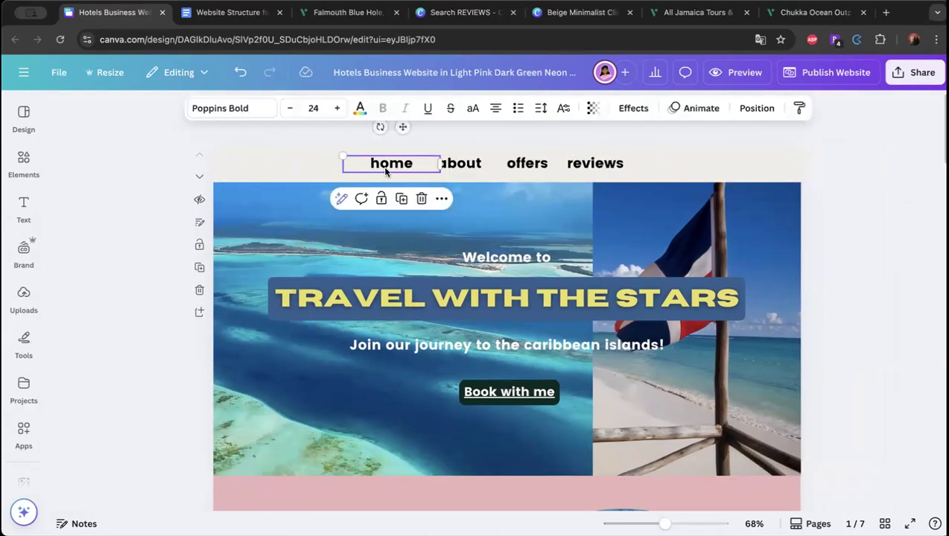
click(441, 199)
click(501, 455)
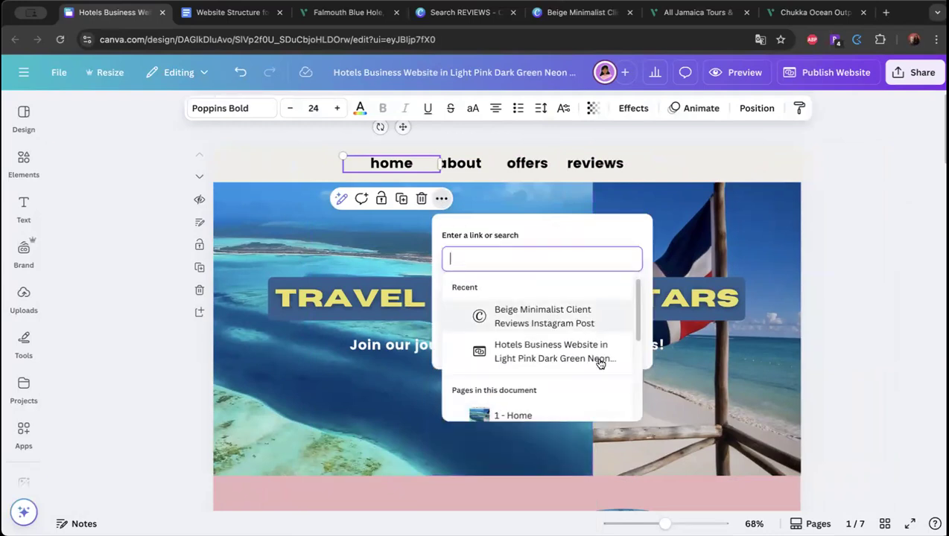
click(572, 410)
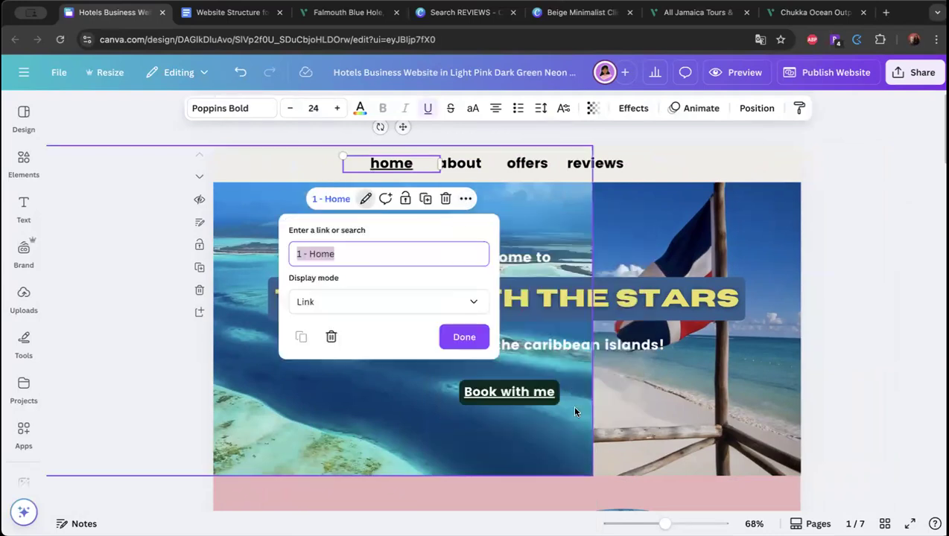
click(467, 341)
Link the "about" label to the document page "2 - About".
click(424, 170)
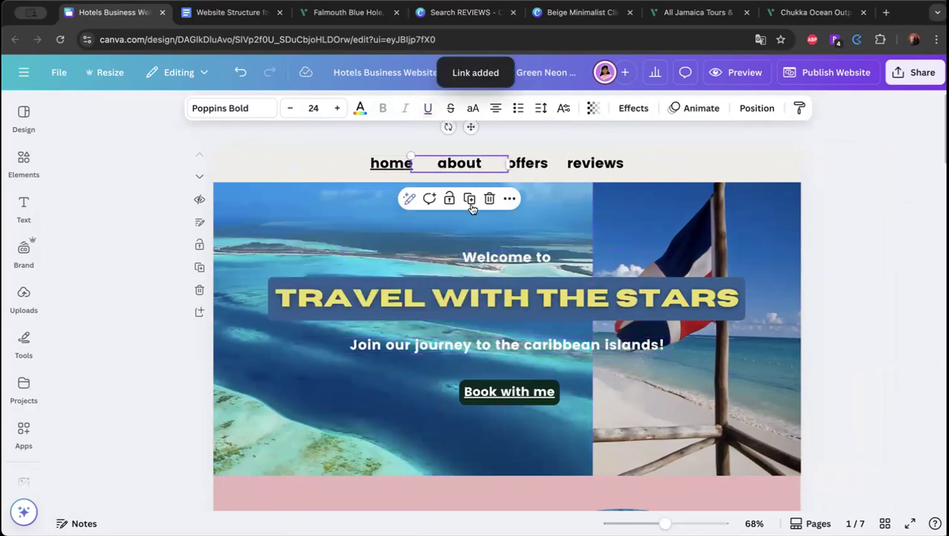
click(507, 198)
click(551, 456)
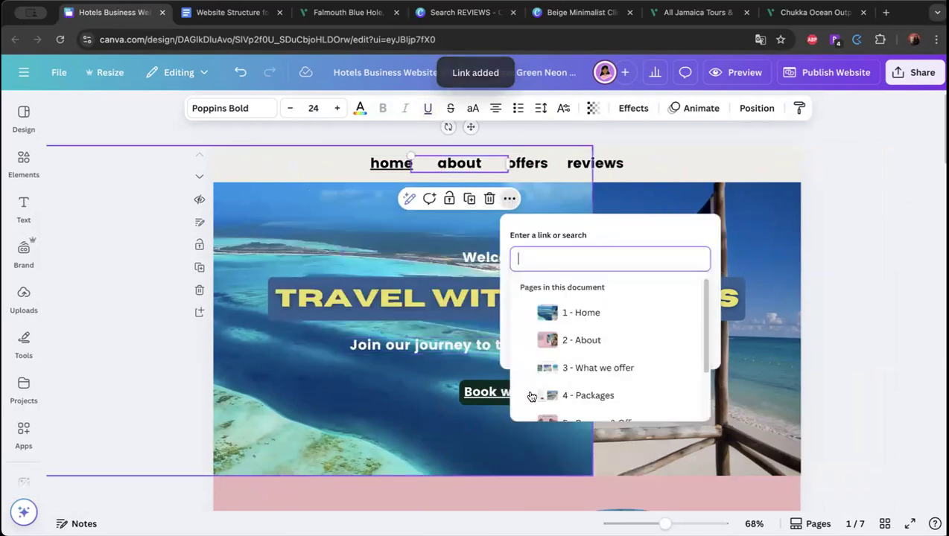
click(587, 348)
Try to link the "offers" label to the document page "3 - What we offer".
click(527, 163)
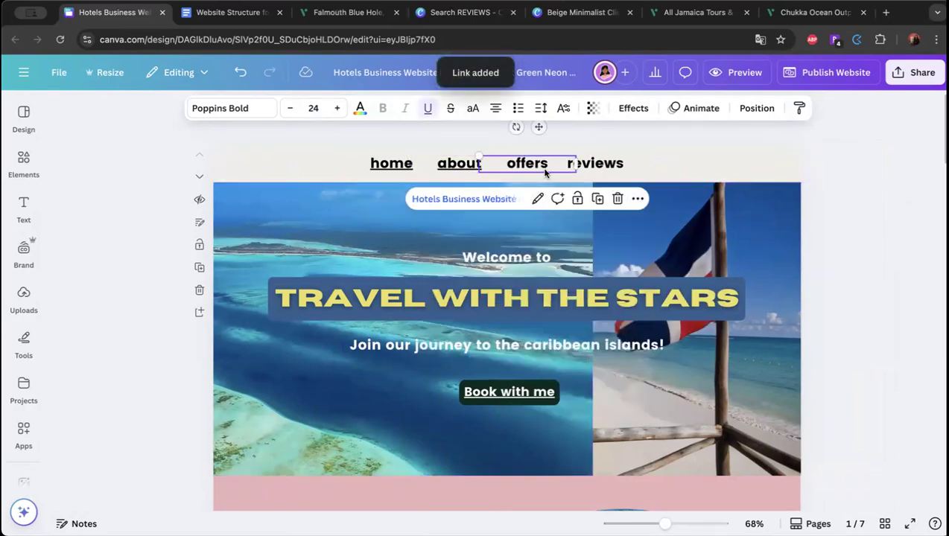
click(637, 199)
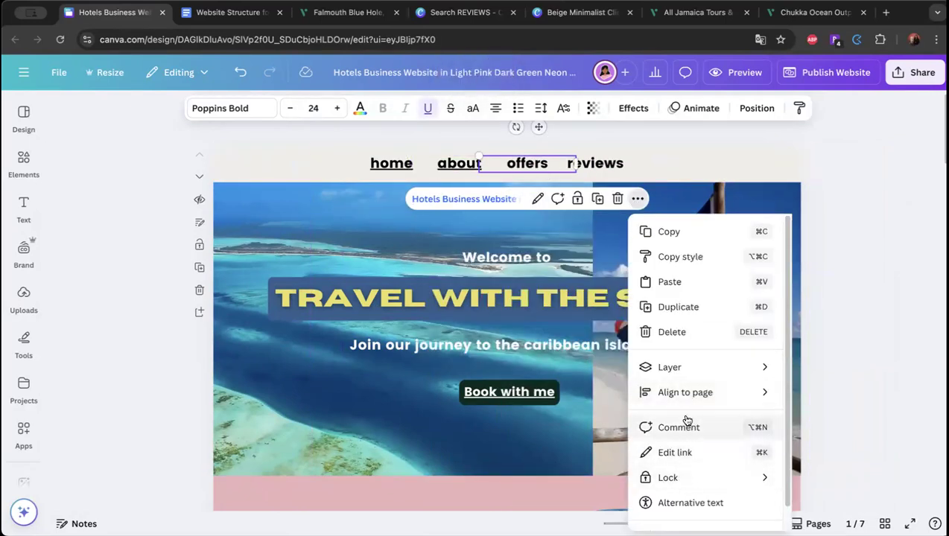
click(682, 452)
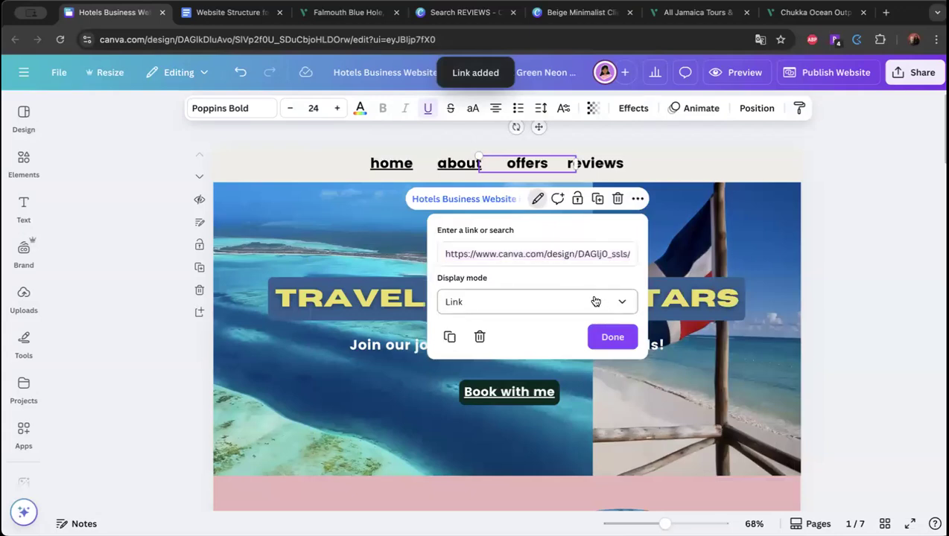
click(596, 302)
click(577, 259)
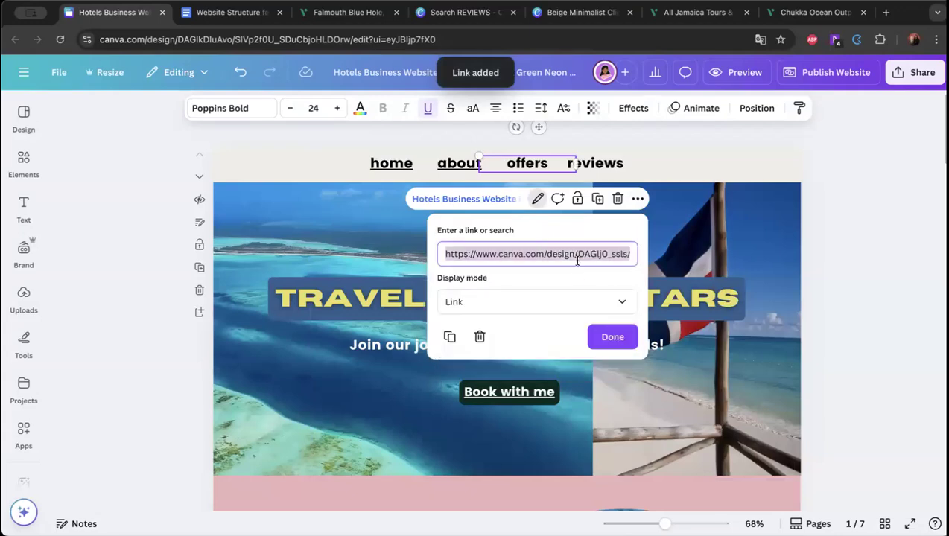
key(BackSpace)
drag(627, 300, 631, 376)
click(555, 295)
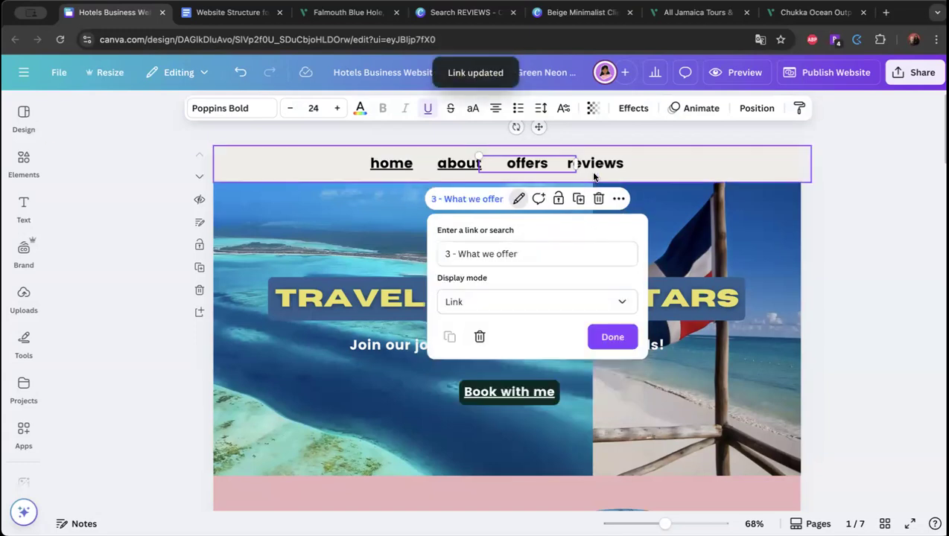
Link the "reviews" label in the header band to the document page "6 - Reviews".
click(625, 173)
click(626, 172)
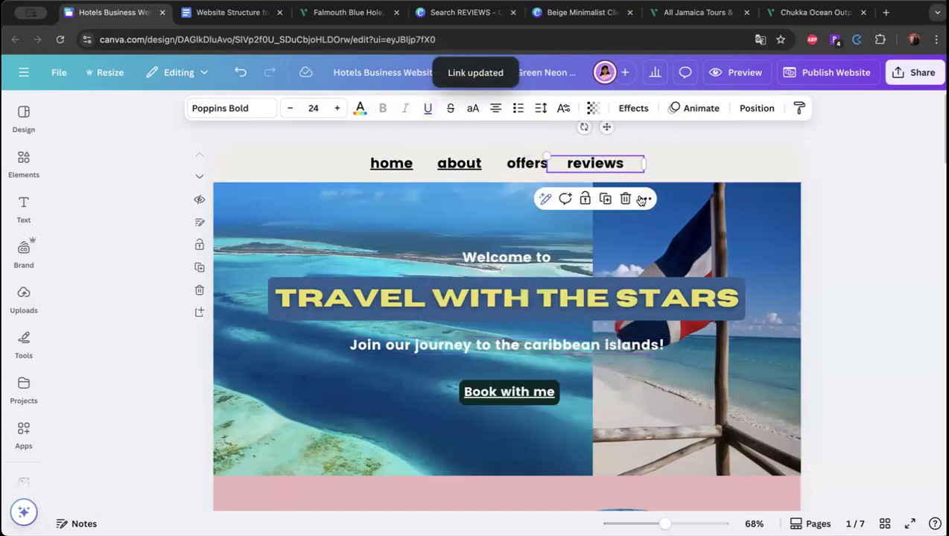
click(645, 198)
click(708, 462)
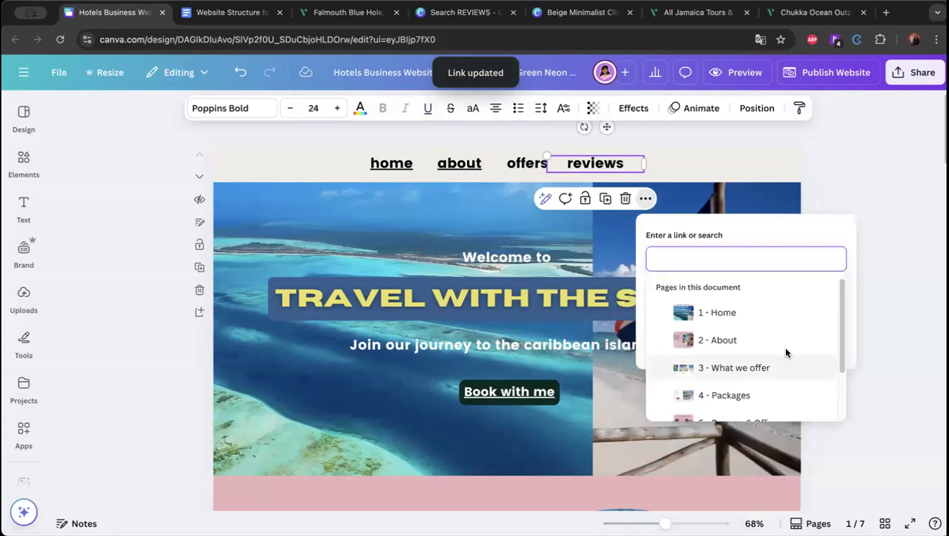
drag(841, 312, 844, 378)
scroll(844, 379, down, 1)
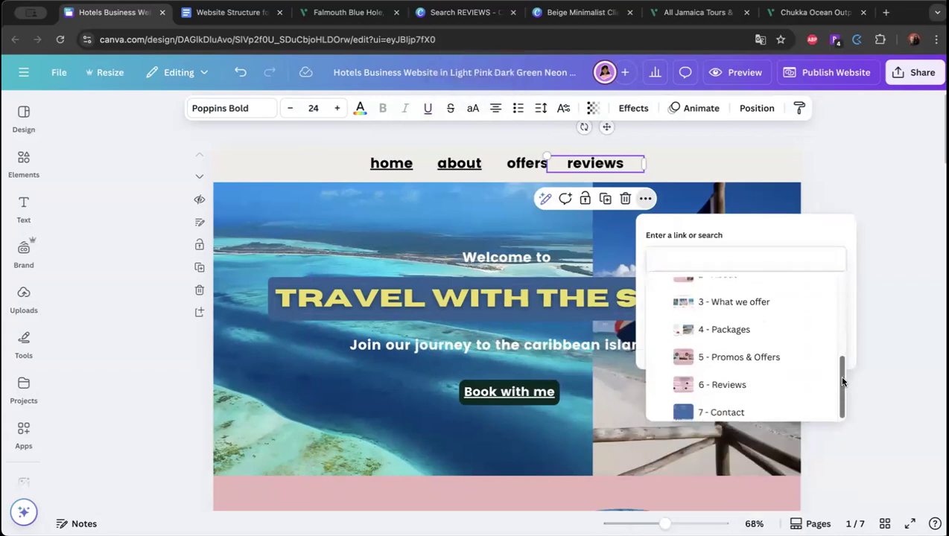
click(752, 385)
click(676, 335)
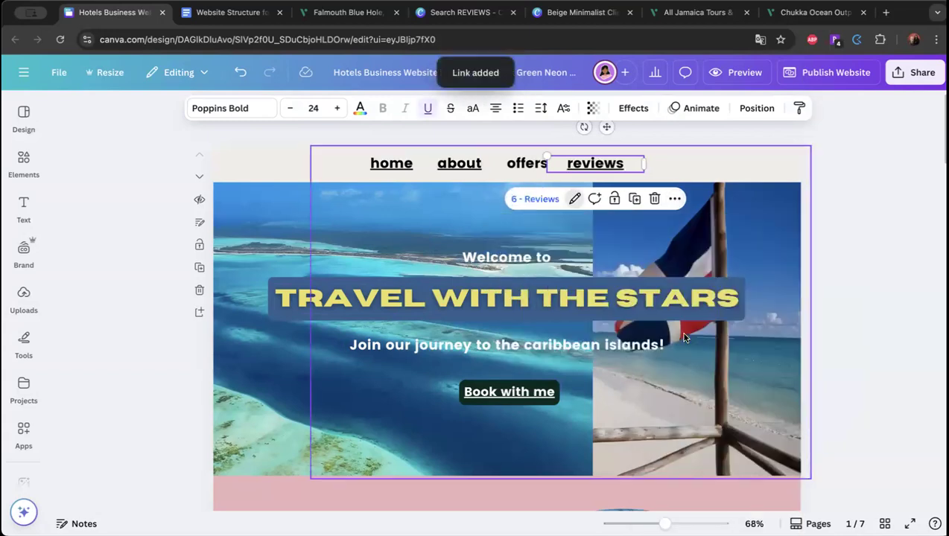
Remove the underline from the "about" and "home" labels in the header band.
click(892, 242)
click(459, 163)
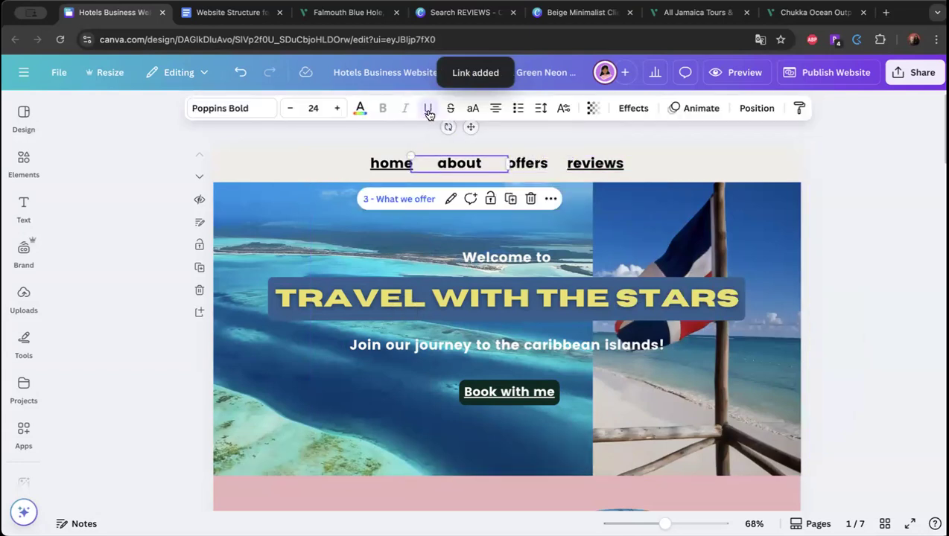
click(392, 164)
Link the "offers" label to the page "3 - What we offer" and remove the underline from "offers" and "reviews".
click(544, 167)
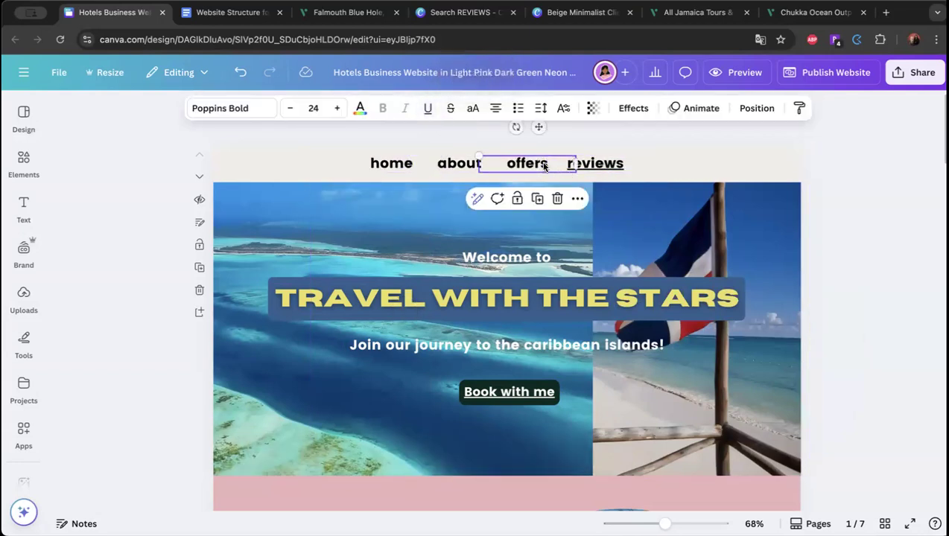
click(577, 198)
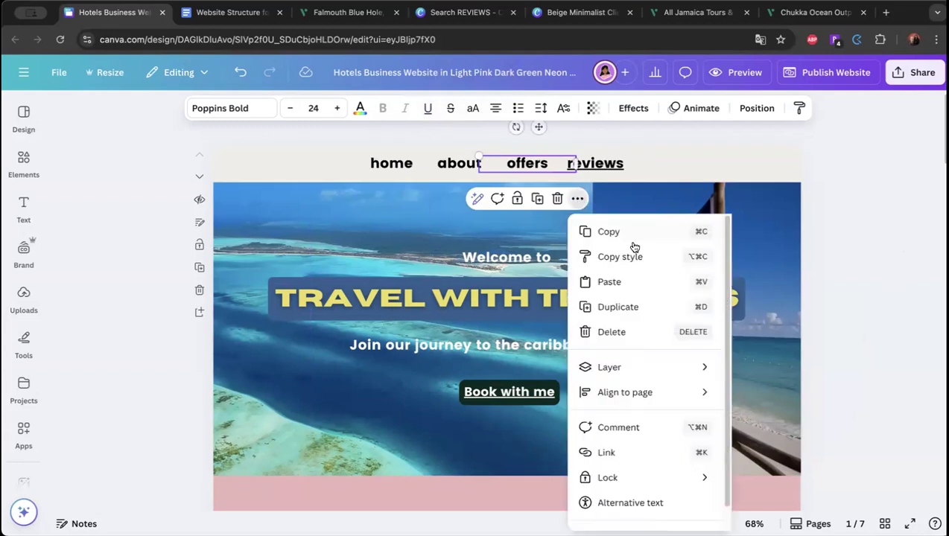
click(636, 452)
scroll(711, 364, down, 3)
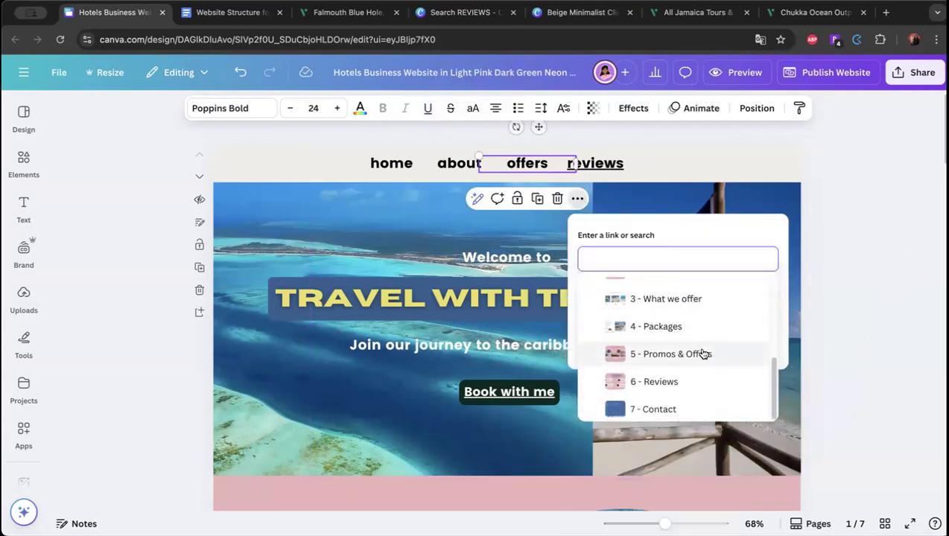
click(693, 306)
click(635, 337)
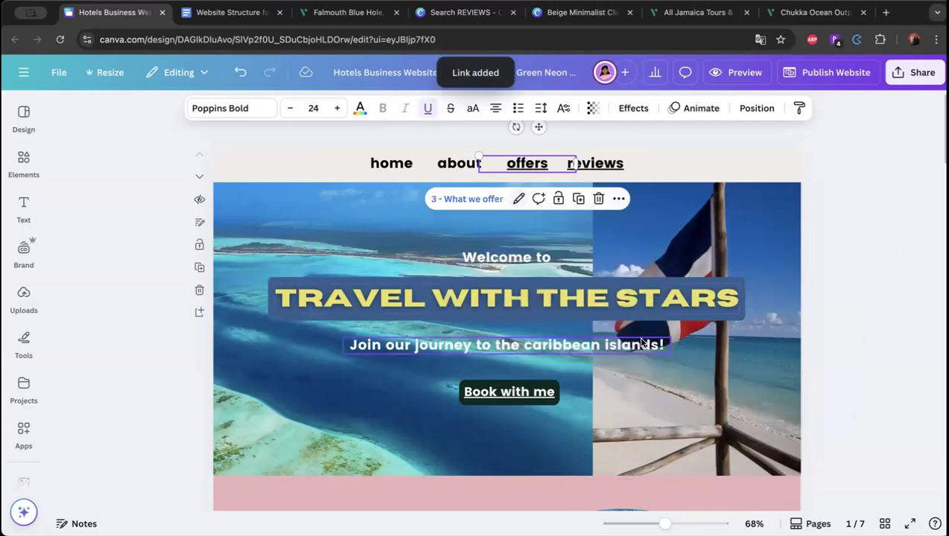
click(595, 163)
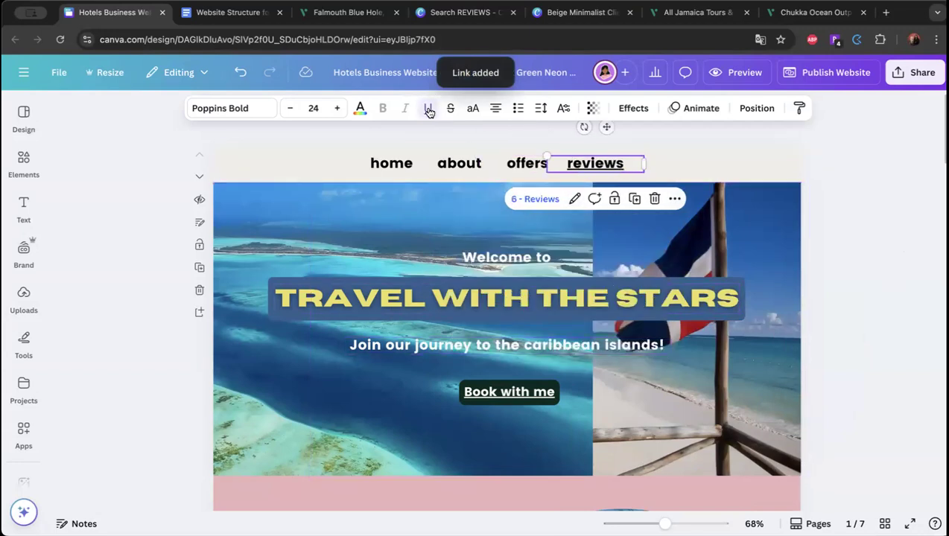
click(923, 234)
Preview the website with the built-in navigation menu excluded and test the header's "offers" link.
click(744, 73)
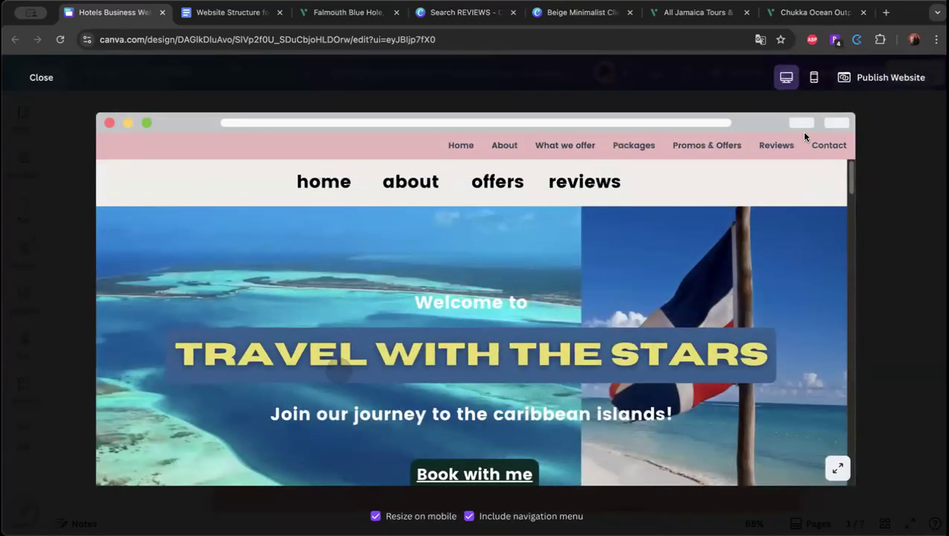
click(528, 517)
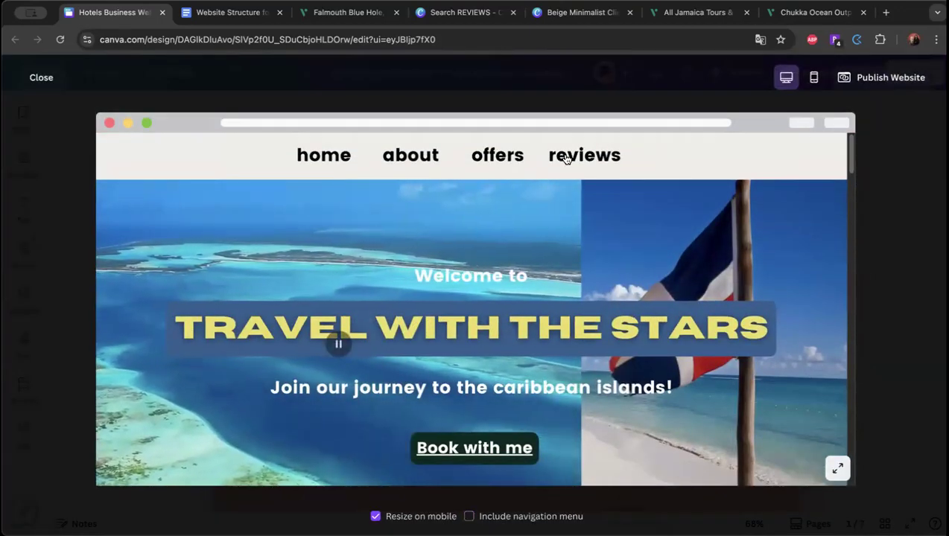
click(498, 157)
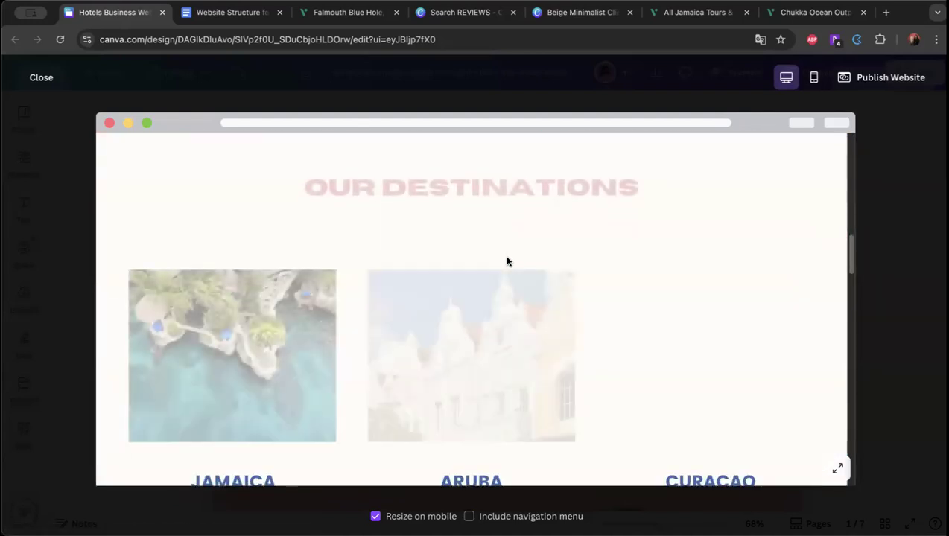
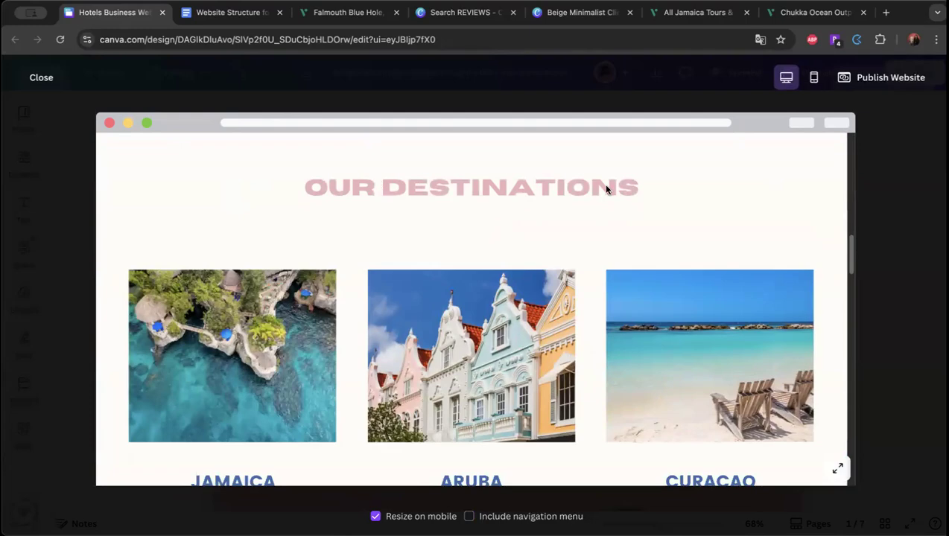
scroll(607, 195, up, 12)
Compare the website preview with and without the navigation menu, leave the menu excluded and close the preview.
click(517, 517)
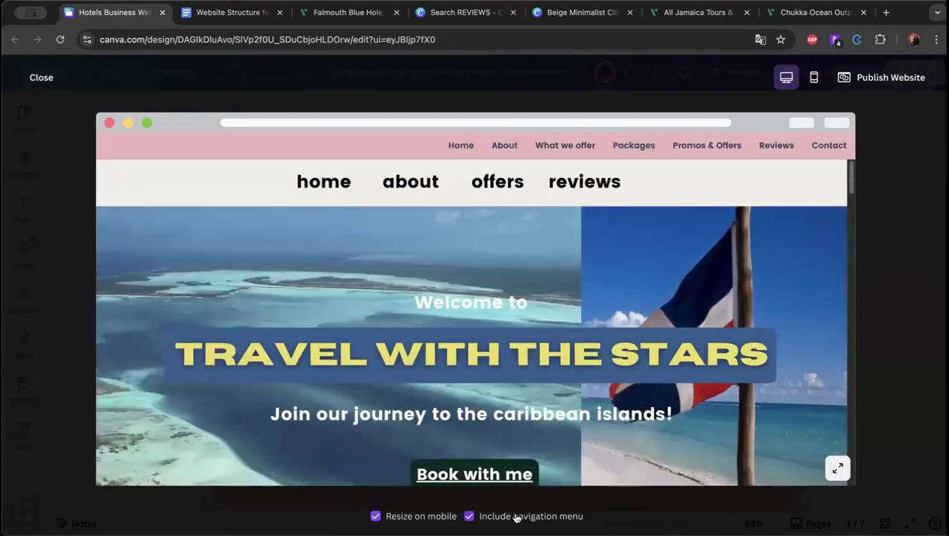
scroll(594, 302, down, 10)
scroll(595, 303, up, 15)
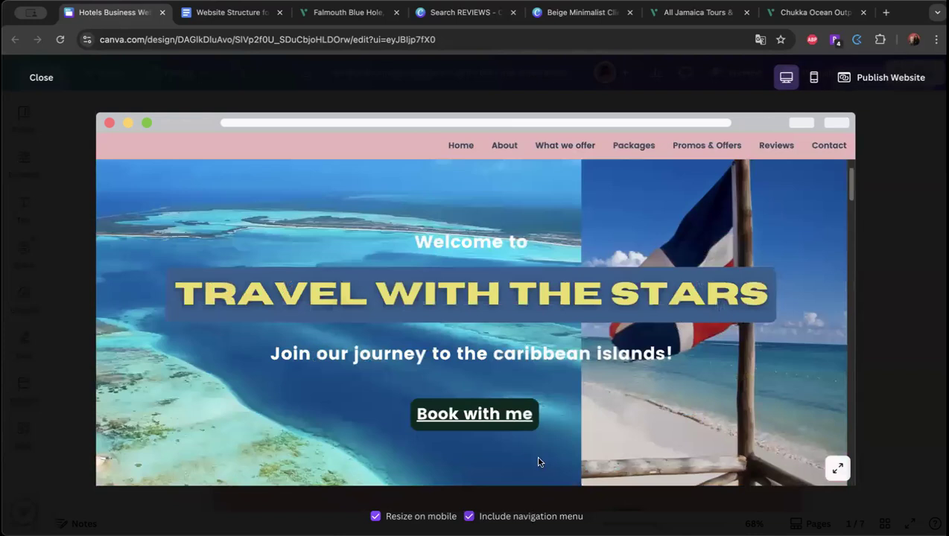
click(528, 516)
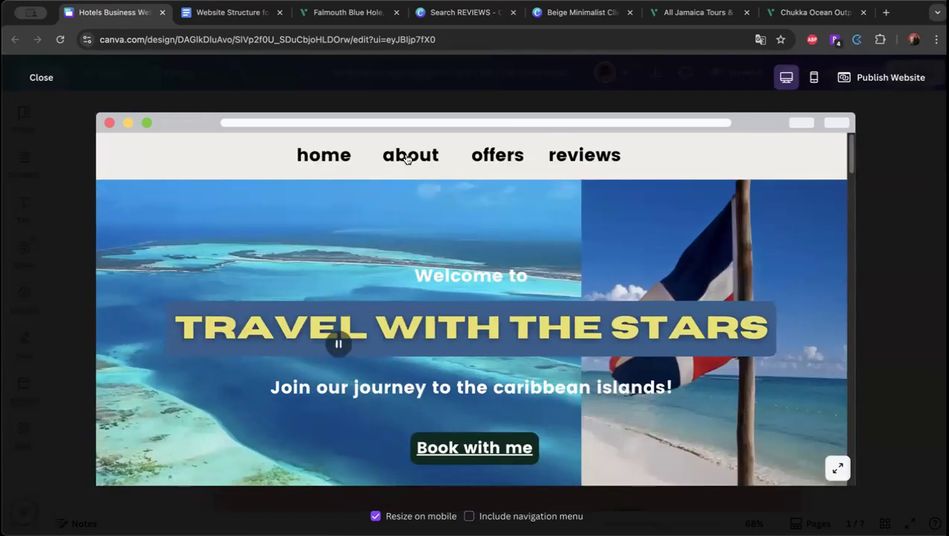
click(42, 77)
Reduce the header band's height and move the four menu labels up to sit in the middle of it.
click(703, 176)
drag(512, 182, 513, 172)
drag(595, 128, 404, 164)
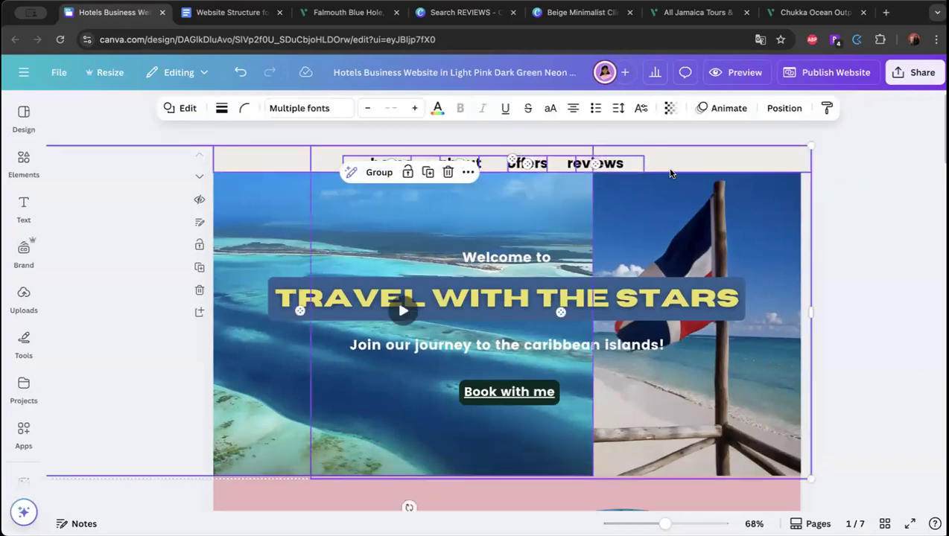
shift+click(697, 165)
shift+click(360, 196)
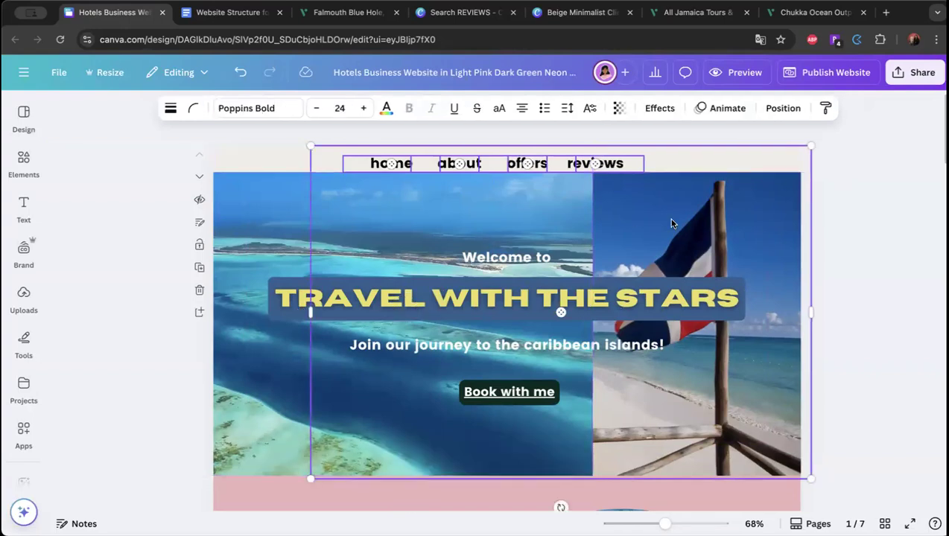
shift+click(671, 220)
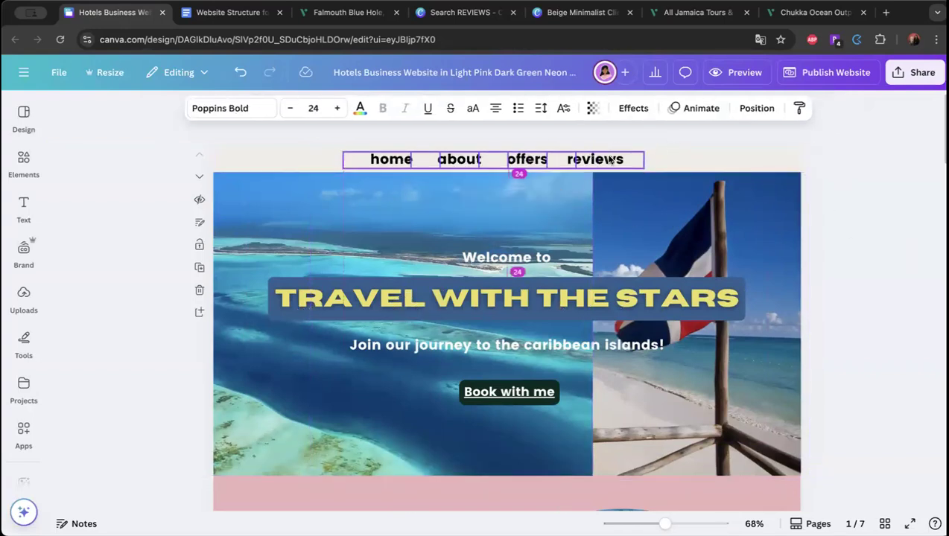
Group the header band together with the home, about, offers and reviews labels.
shift+click(781, 160)
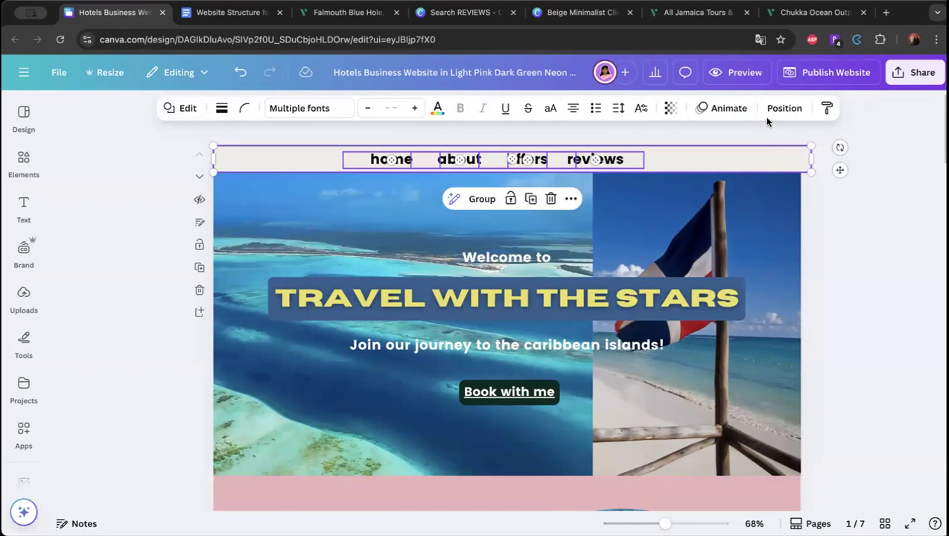
click(785, 108)
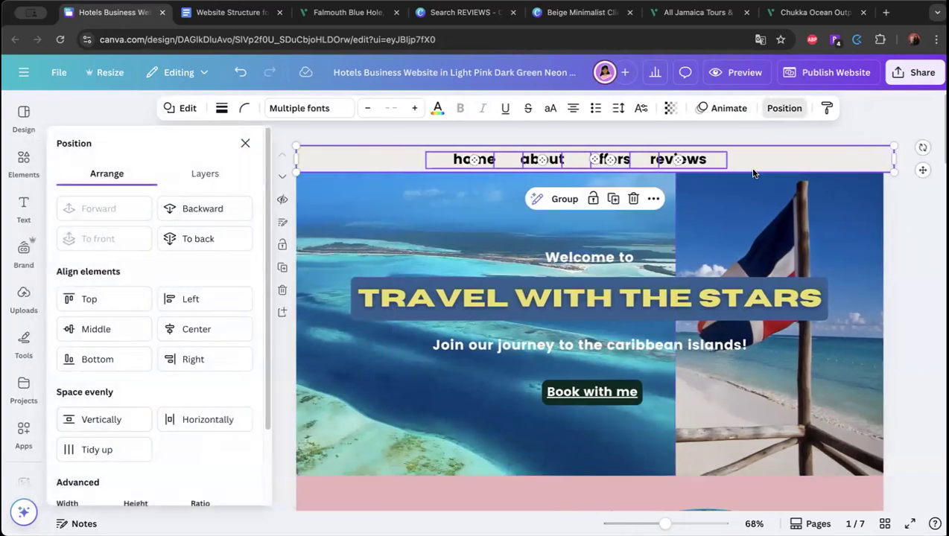
click(555, 201)
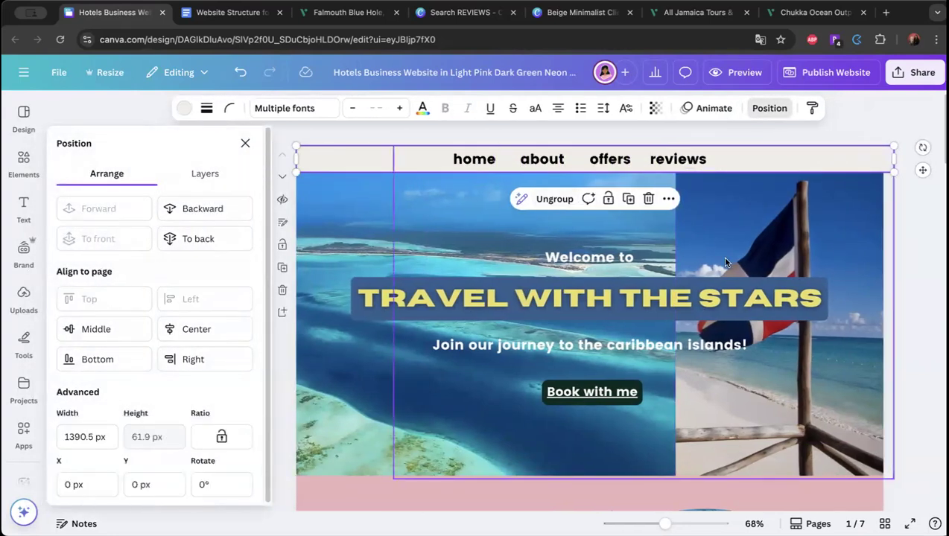
Copy the grouped header band and paste it at the top of each of pages 2 through 7.
scroll(728, 286, down, 5)
scroll(912, 215, up, 1)
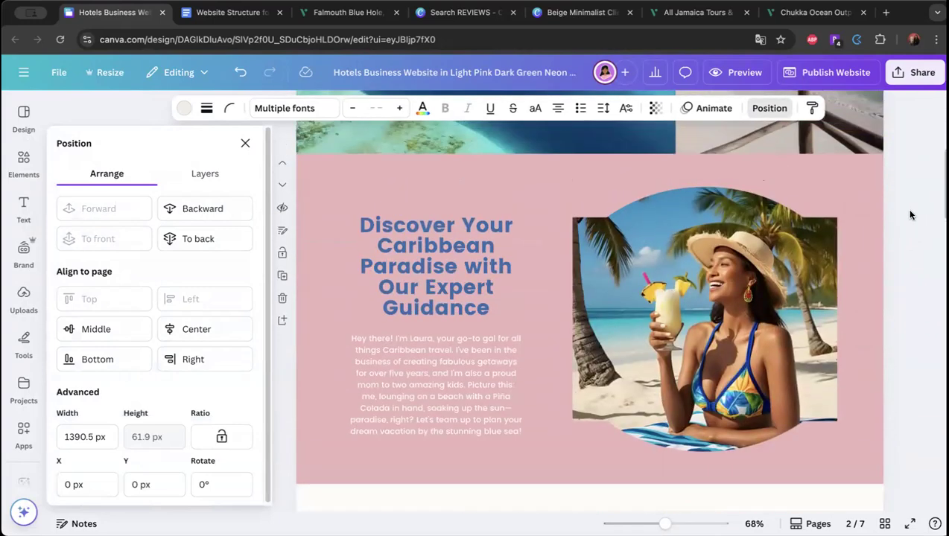
click(911, 214)
scroll(883, 279, down, 5)
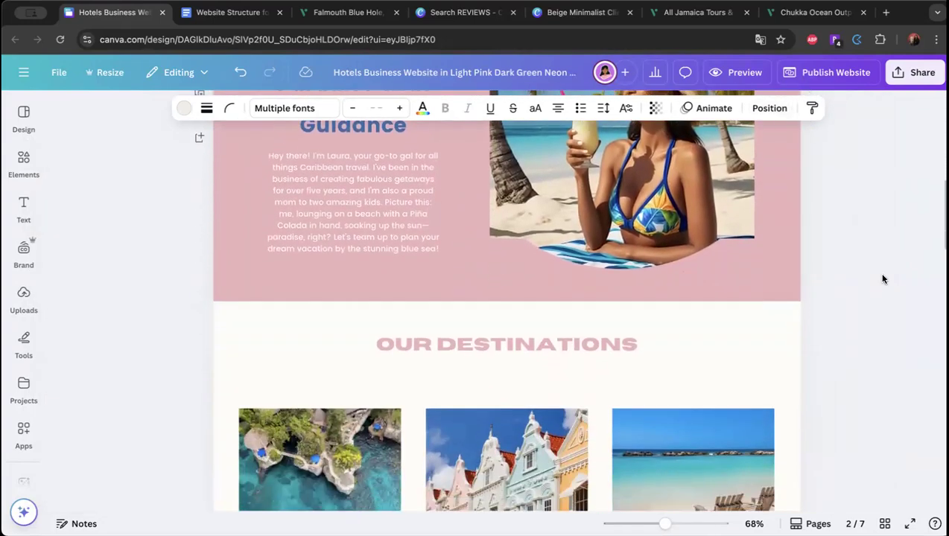
scroll(884, 279, down, 5)
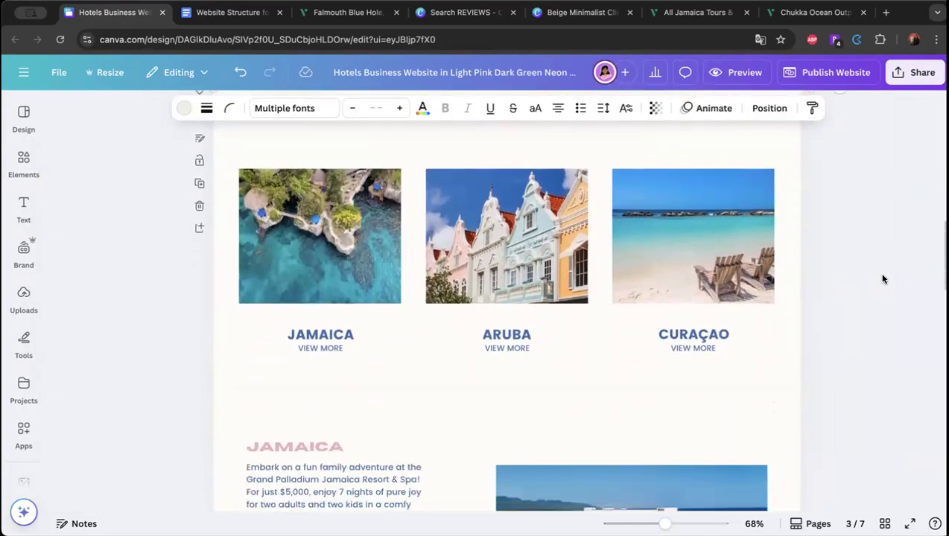
scroll(883, 280, down, 5)
scroll(884, 261, up, 1)
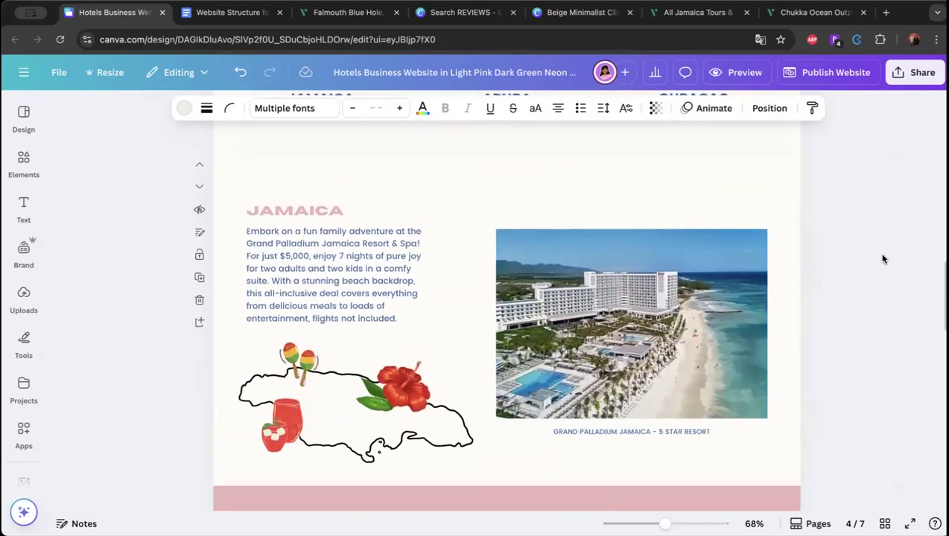
scroll(883, 259, down, 1)
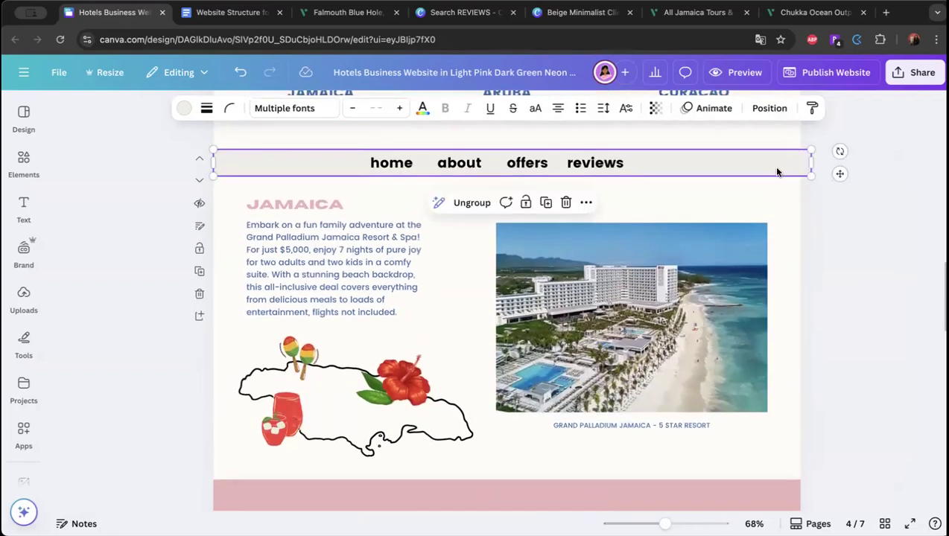
scroll(856, 258, down, 5)
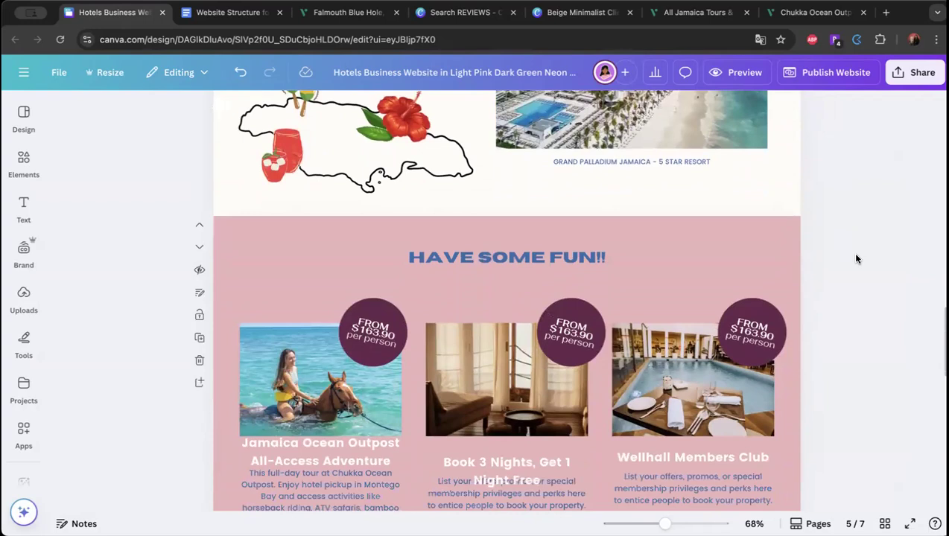
scroll(856, 258, down, 6)
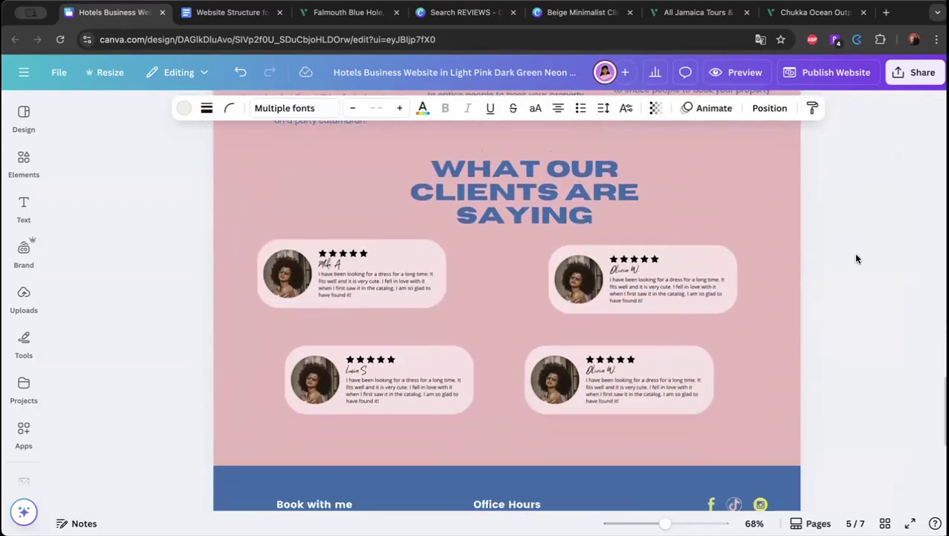
scroll(856, 259, down, 5)
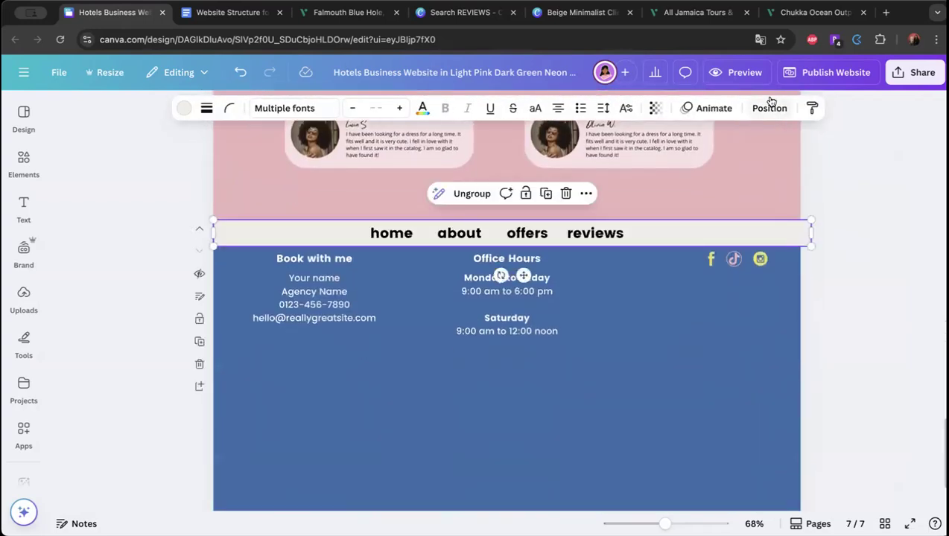
Preview the website on desktop, check the header band on every page down to the footer, and close the preview.
click(734, 72)
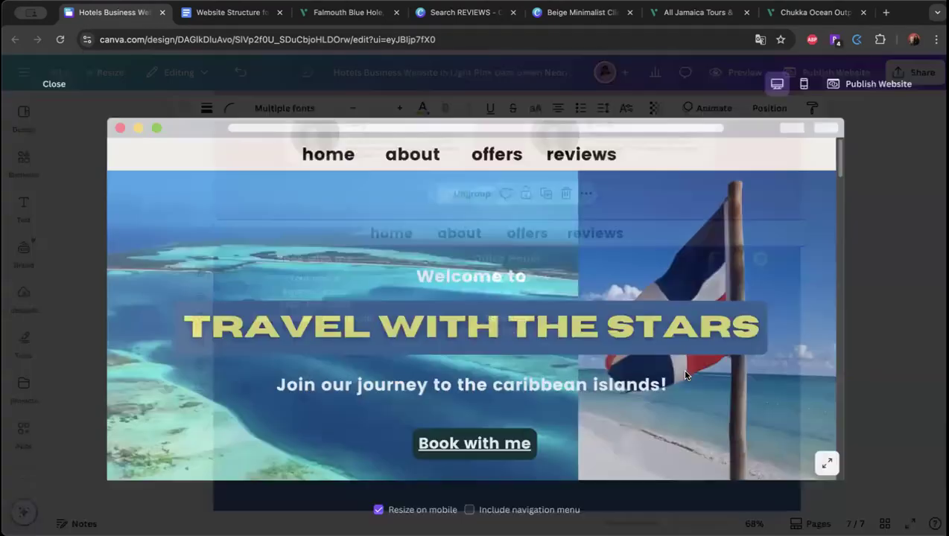
scroll(274, 245, down, 5)
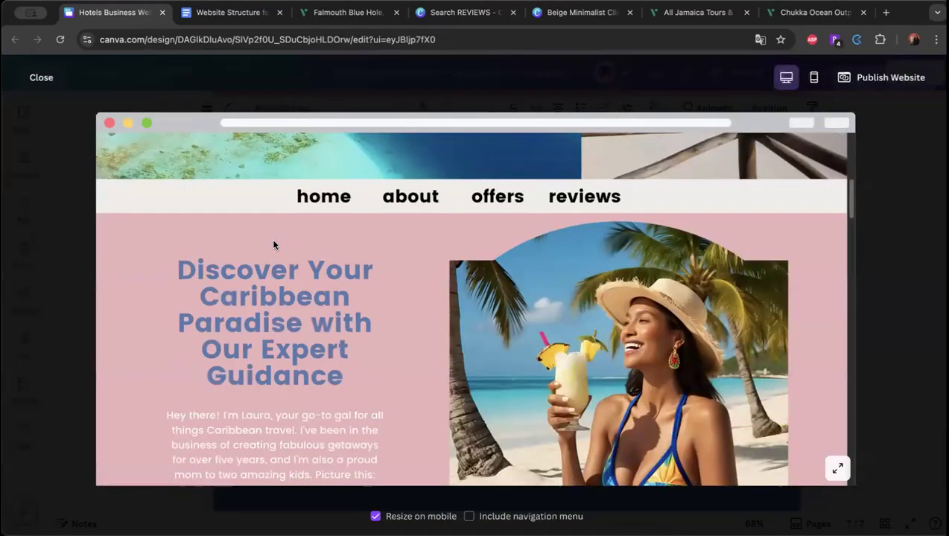
scroll(592, 239, down, 6)
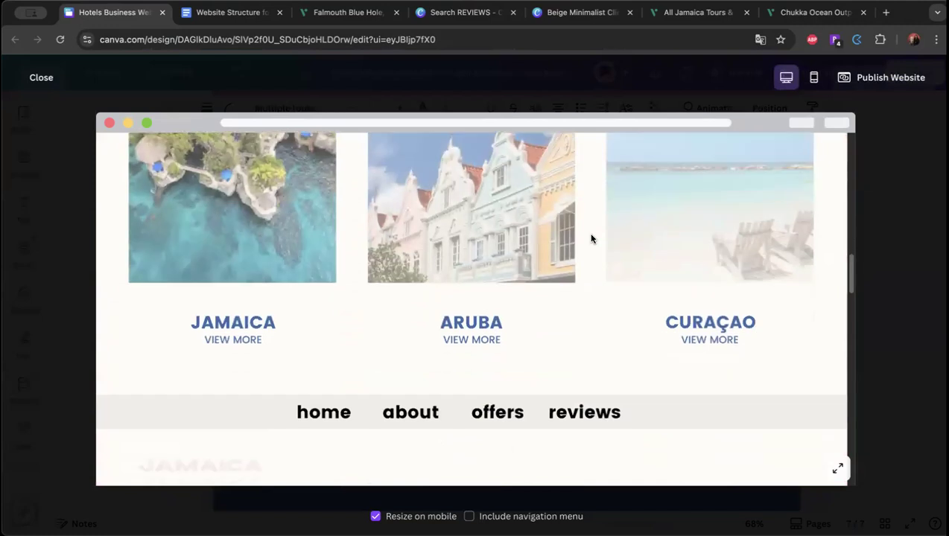
scroll(591, 239, down, 8)
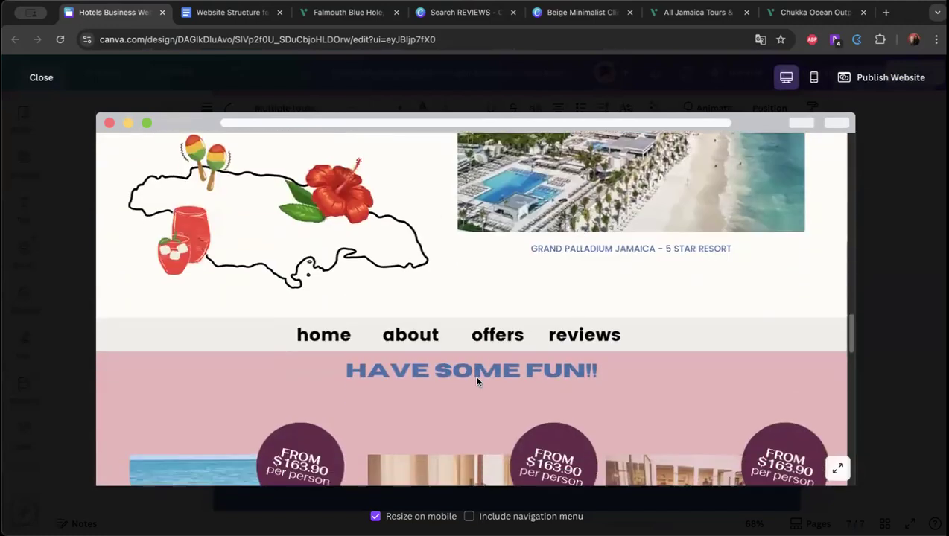
scroll(477, 381, down, 10)
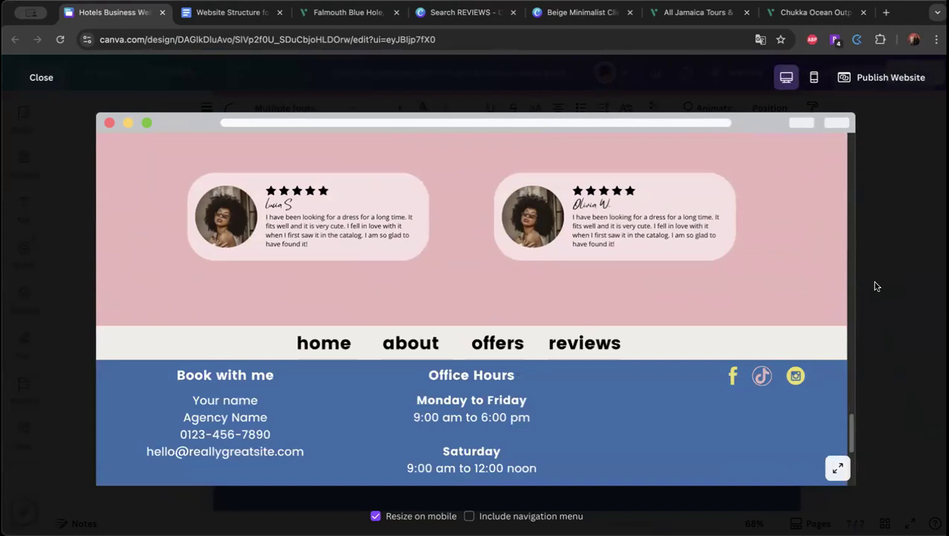
scroll(611, 357, down, 4)
scroll(613, 356, up, 3)
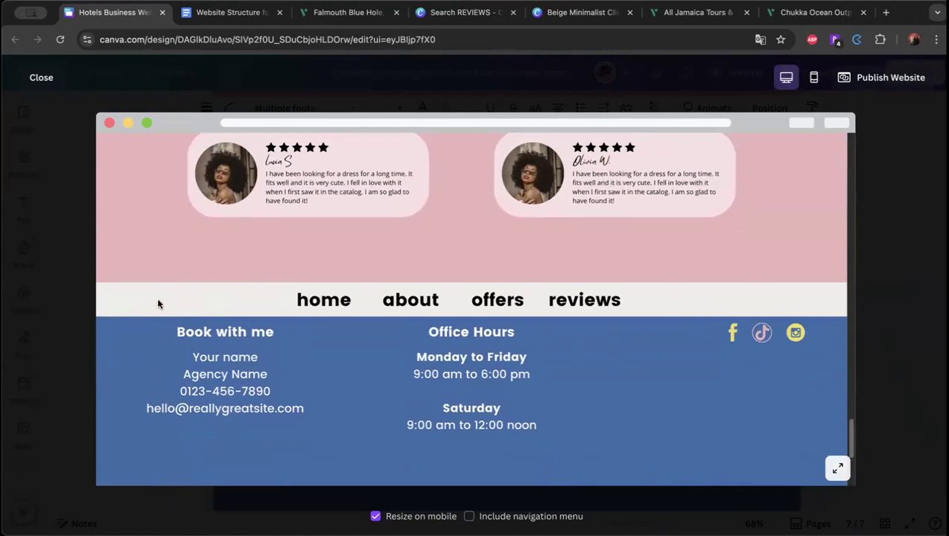
scroll(156, 313, up, 10)
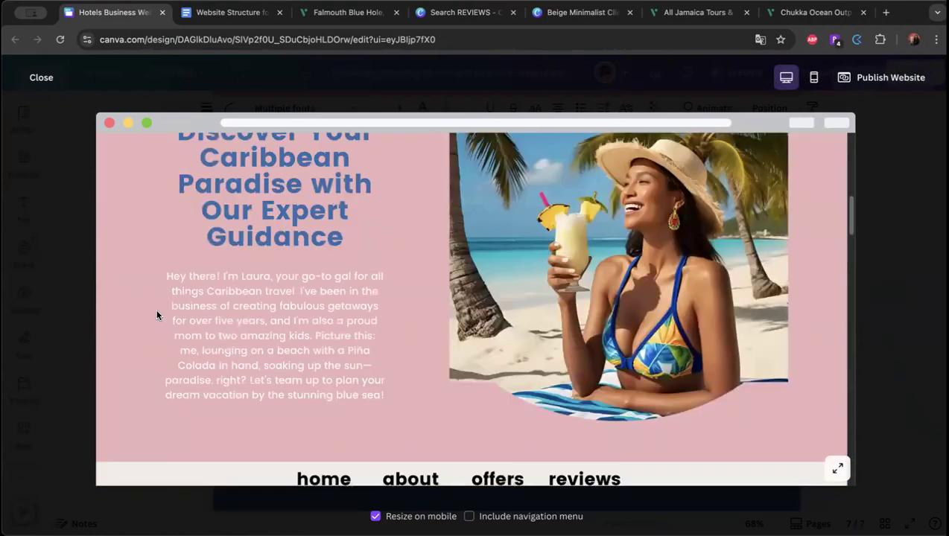
scroll(157, 315, up, 5)
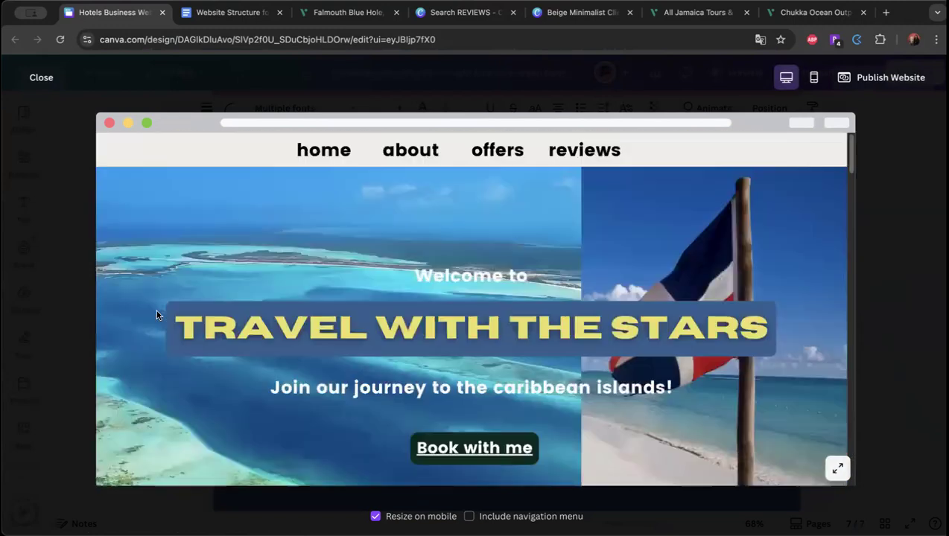
click(37, 77)
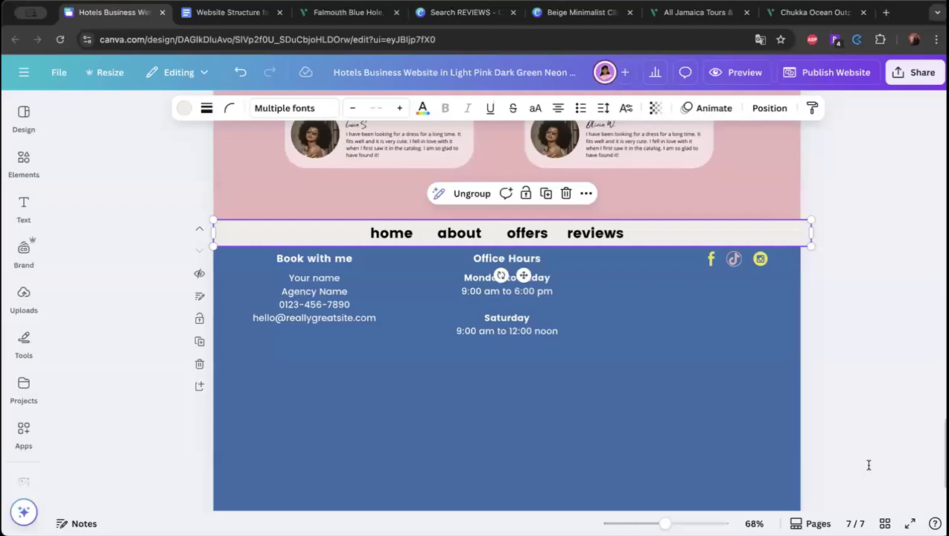
Examine the first page's "Book with me" button and the header bands on the first two pages.
click(805, 229)
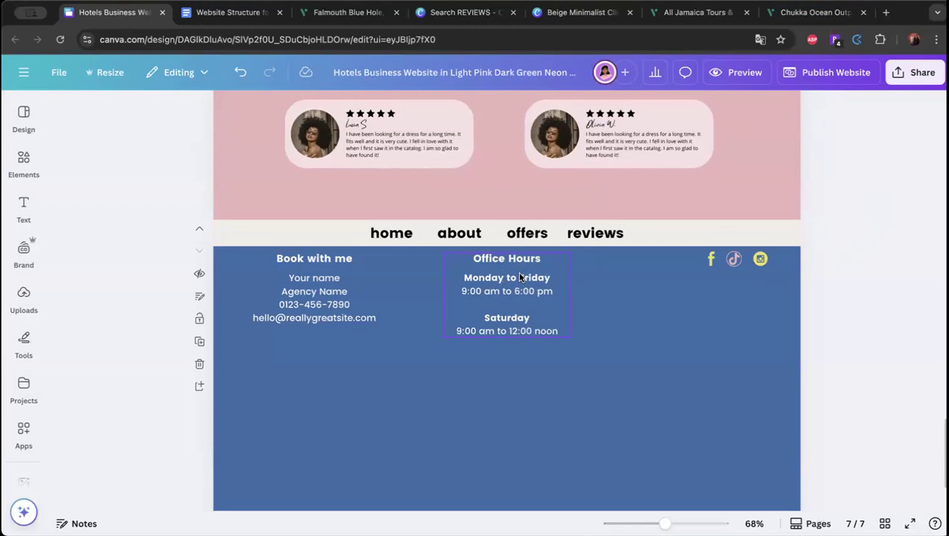
scroll(415, 268, up, 20)
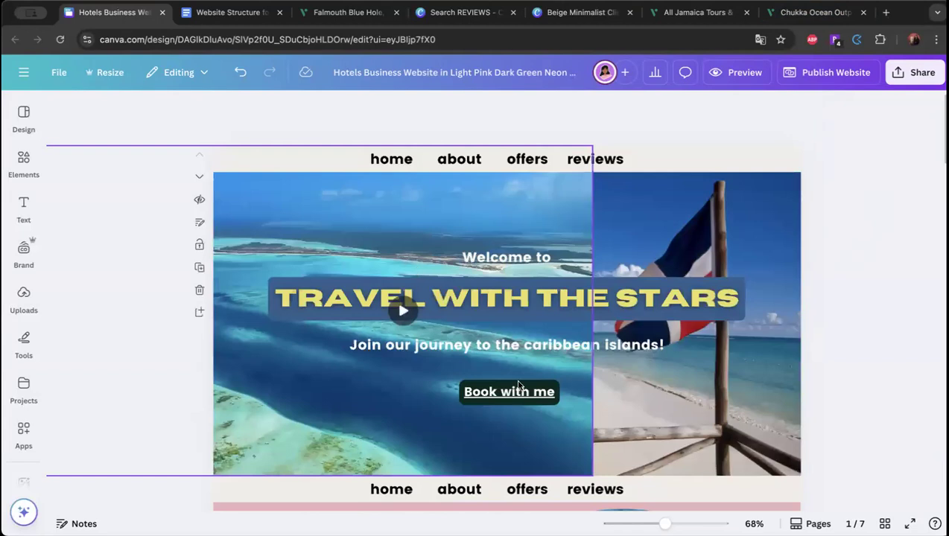
click(501, 392)
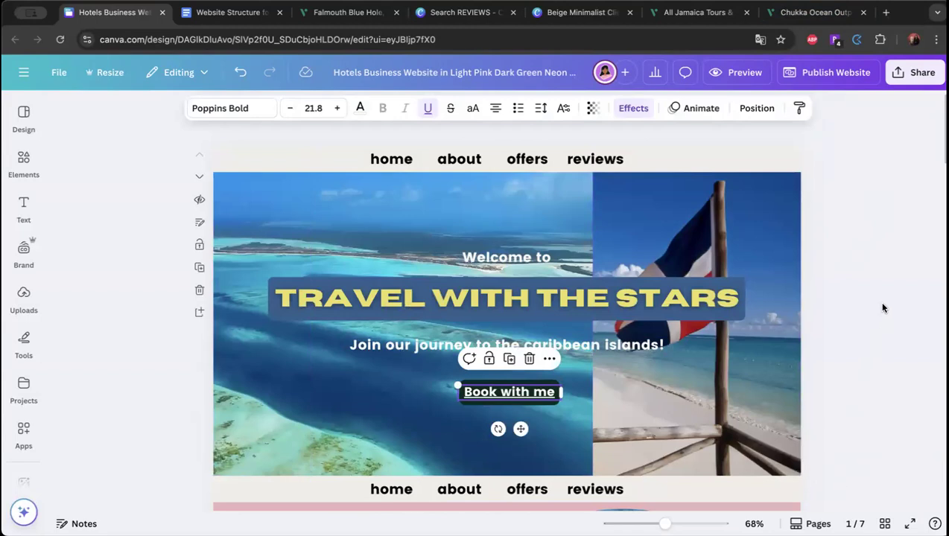
click(887, 234)
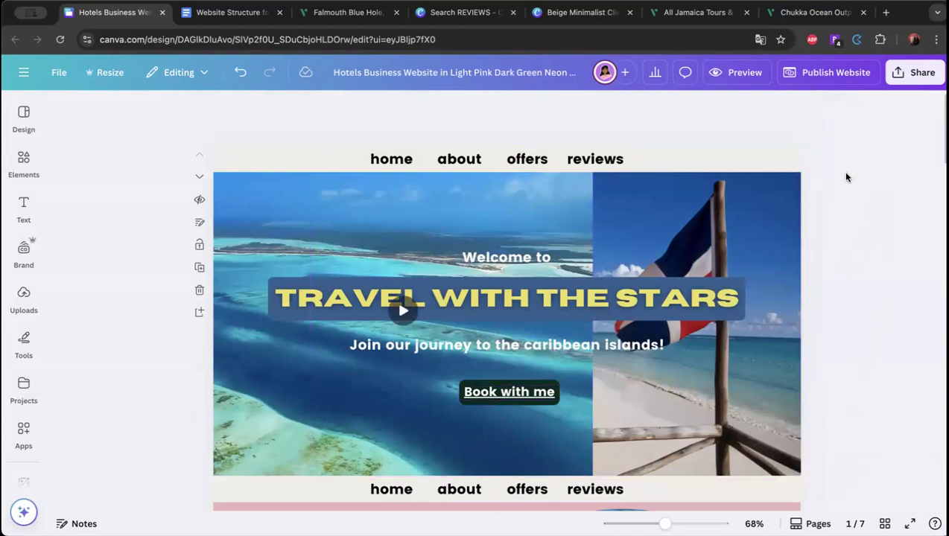
scroll(829, 170, down, 1)
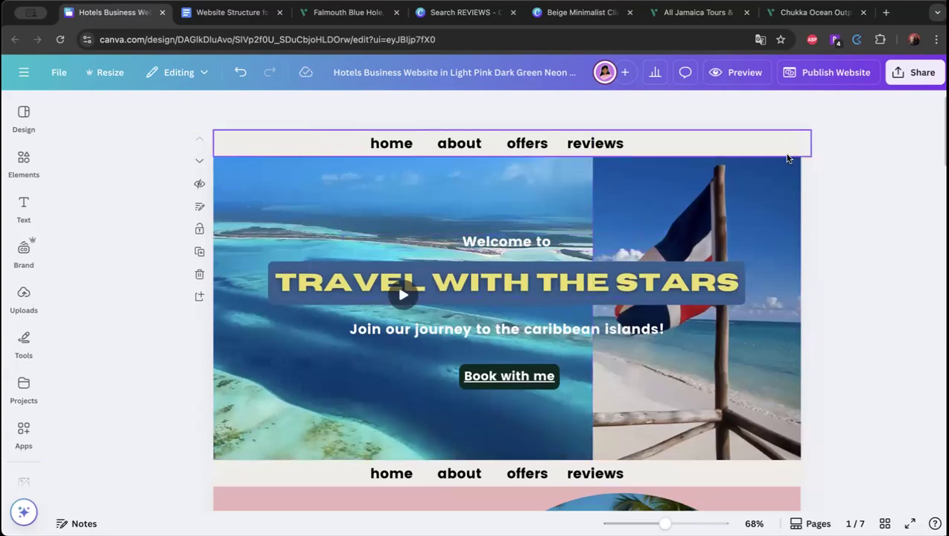
scroll(731, 179, down, 2)
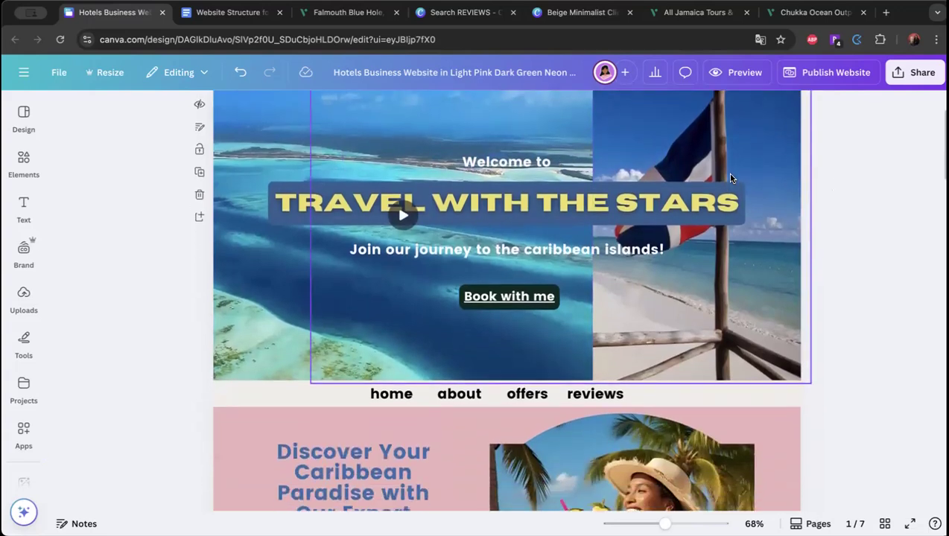
scroll(802, 272, down, 5)
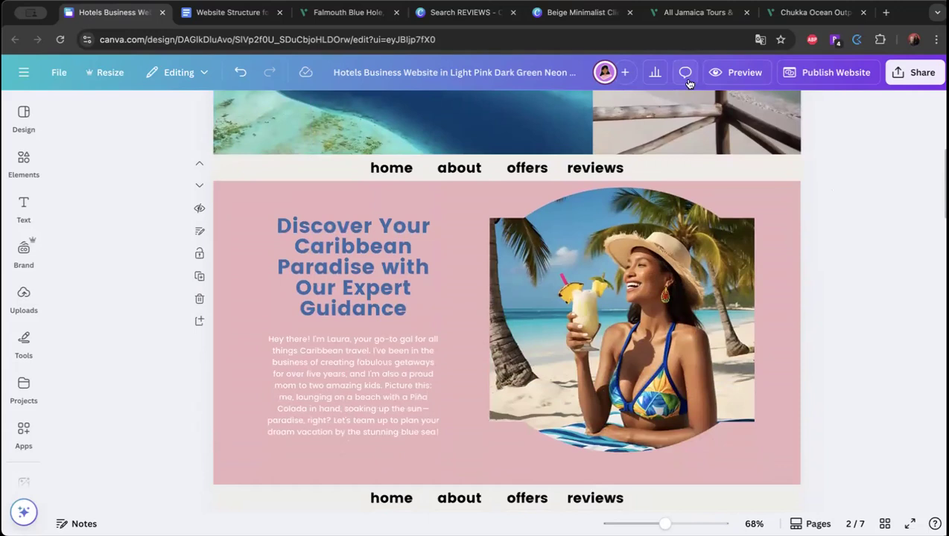
Preview the mobile version with and without the navigation menu, leave the menu excluded and close the preview.
click(719, 74)
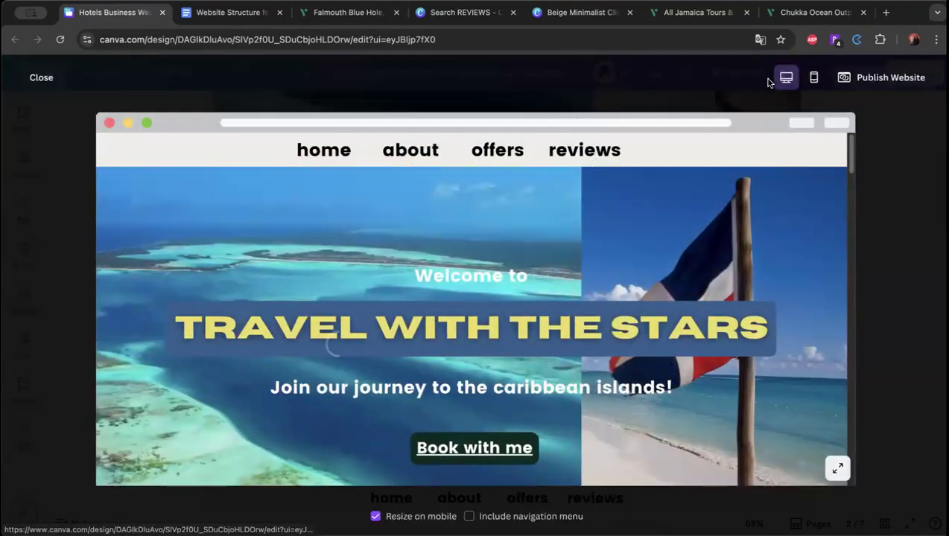
click(813, 78)
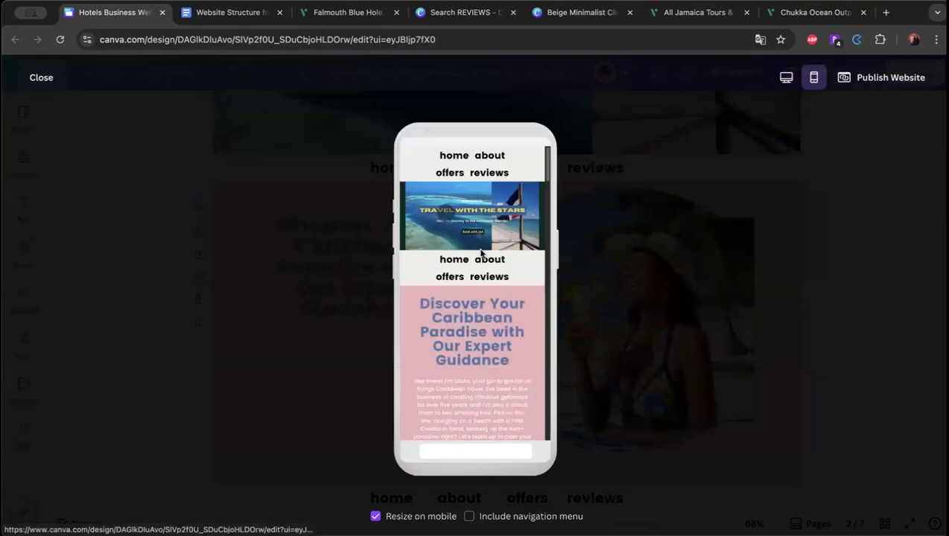
scroll(463, 278, down, 5)
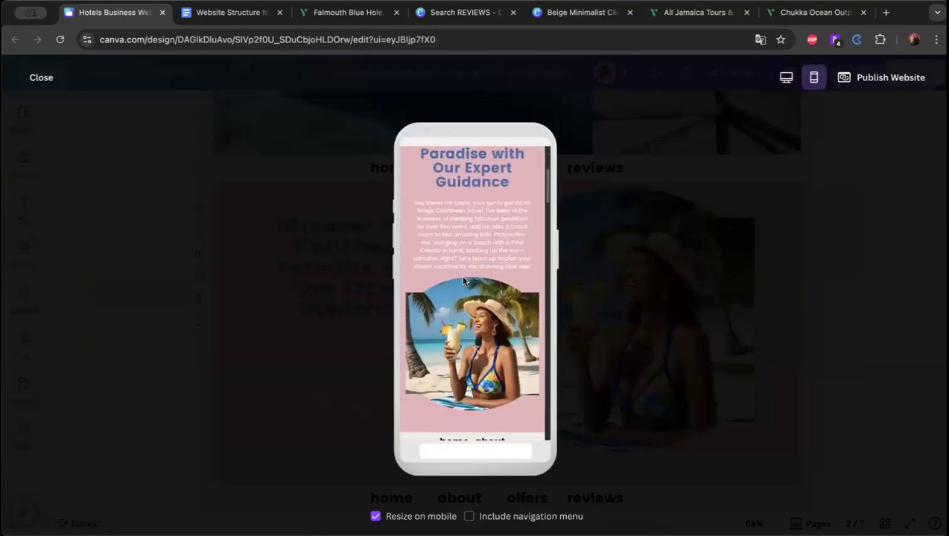
scroll(462, 280, down, 5)
click(479, 517)
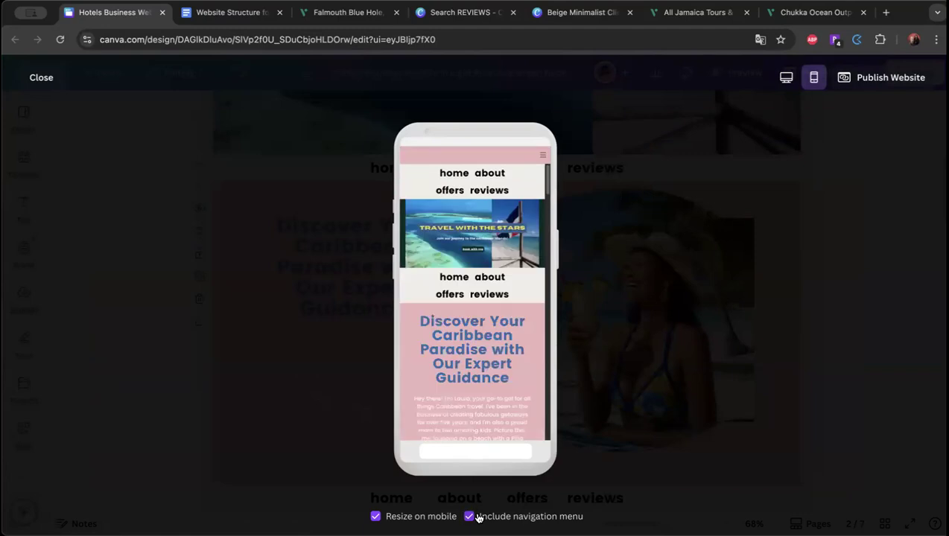
click(479, 517)
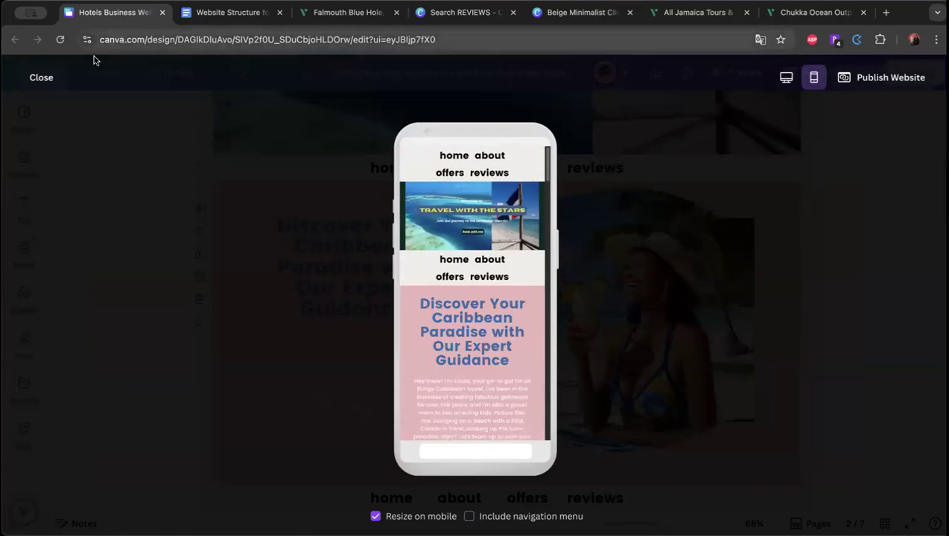
click(46, 79)
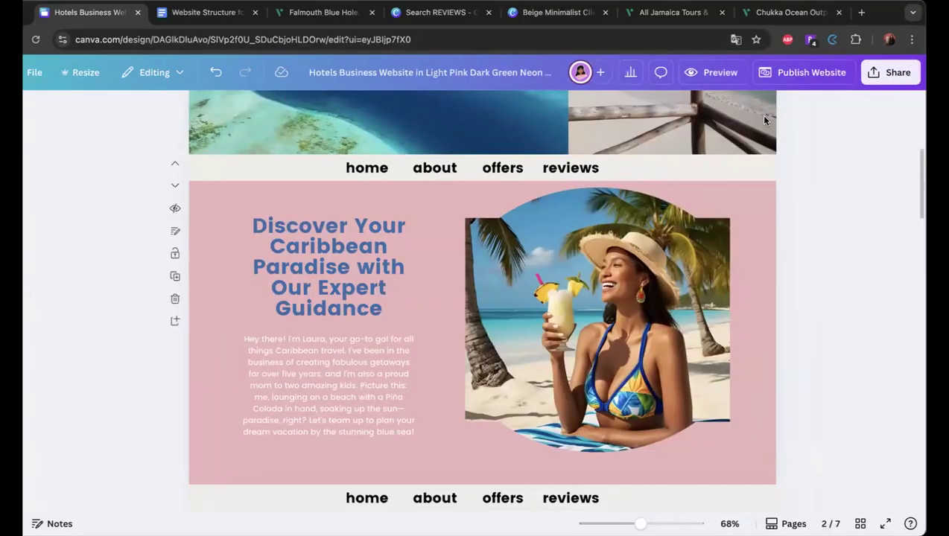
Review the website's publishing options and open the publish settings at the website description field.
click(796, 74)
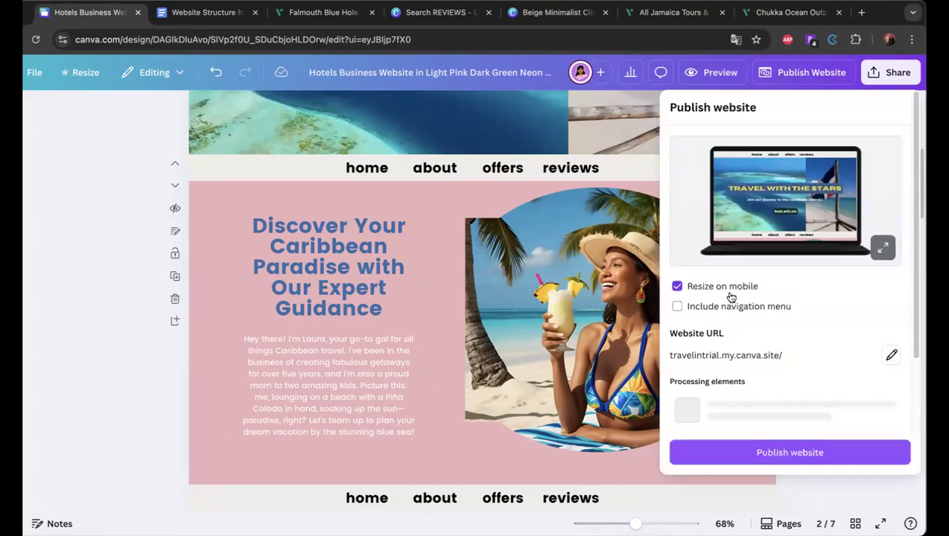
scroll(789, 290, down, 1)
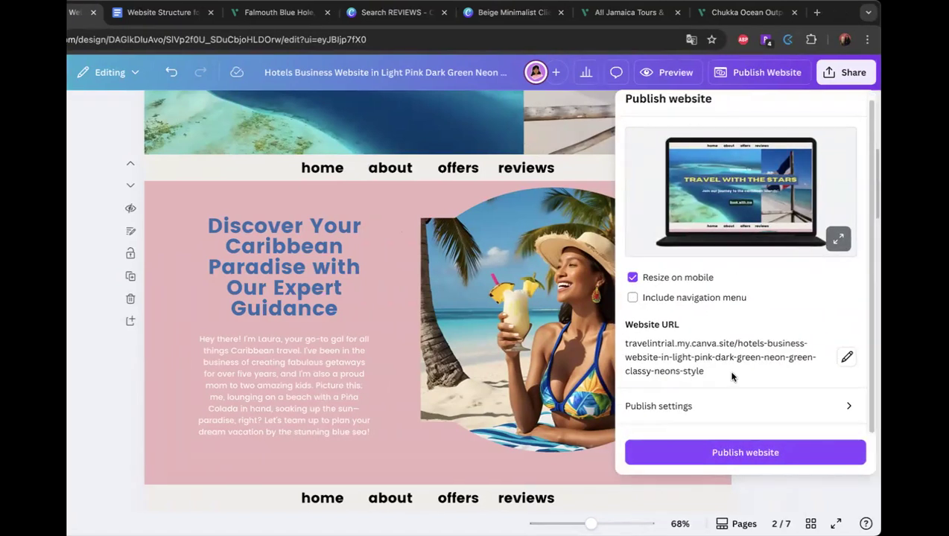
scroll(745, 279, down, 2)
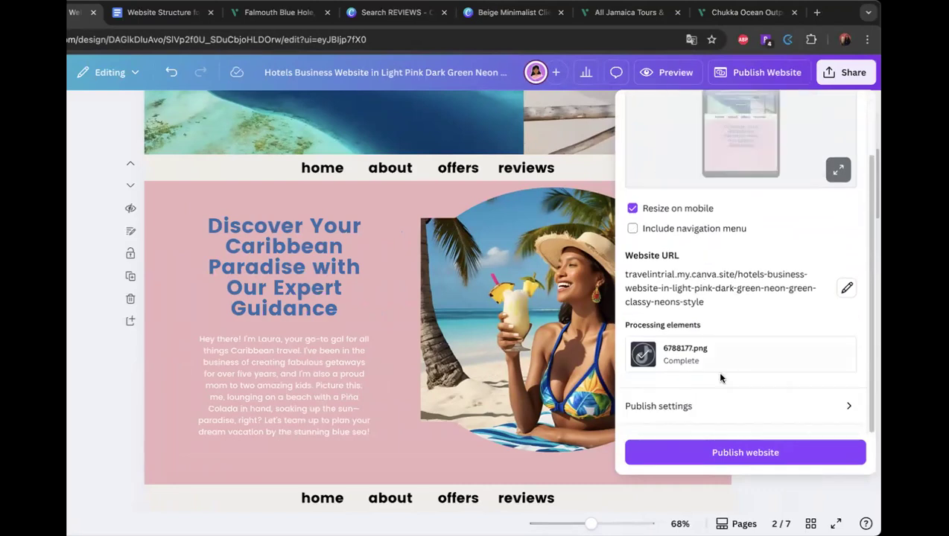
click(713, 412)
click(699, 228)
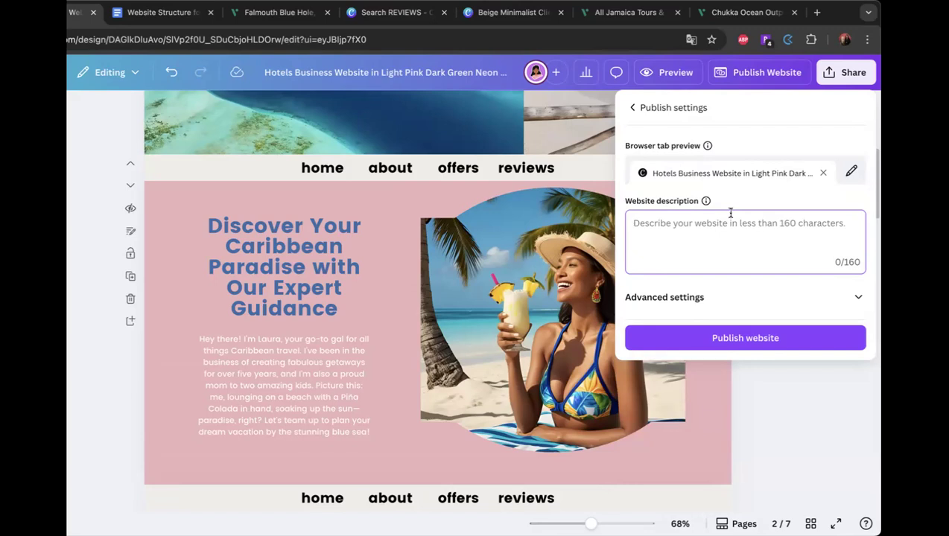
Search Google in a new browser tab for "caribbean travel agency" and select the first result's description text.
click(820, 14)
text(ca)
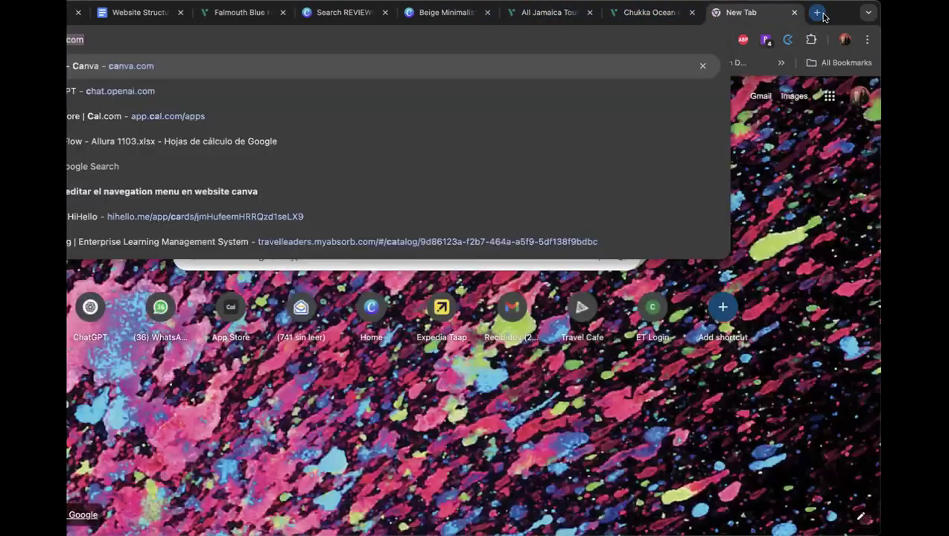
text(ribbean travel)
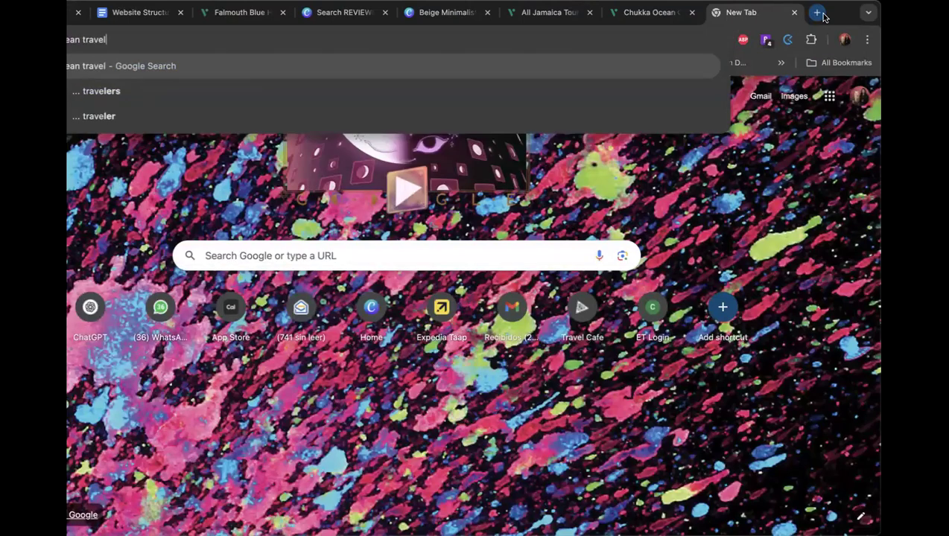
text( agency)
key(Return)
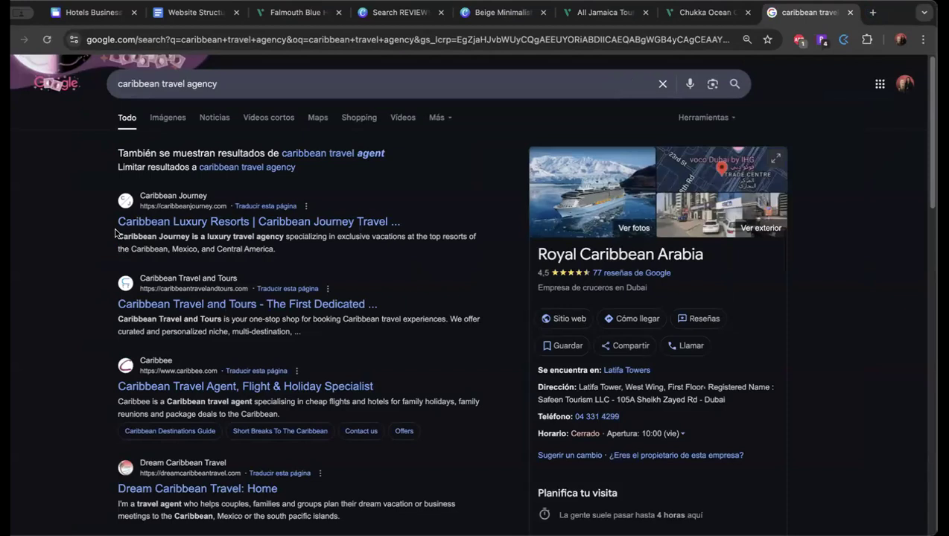
drag(117, 235, 283, 253)
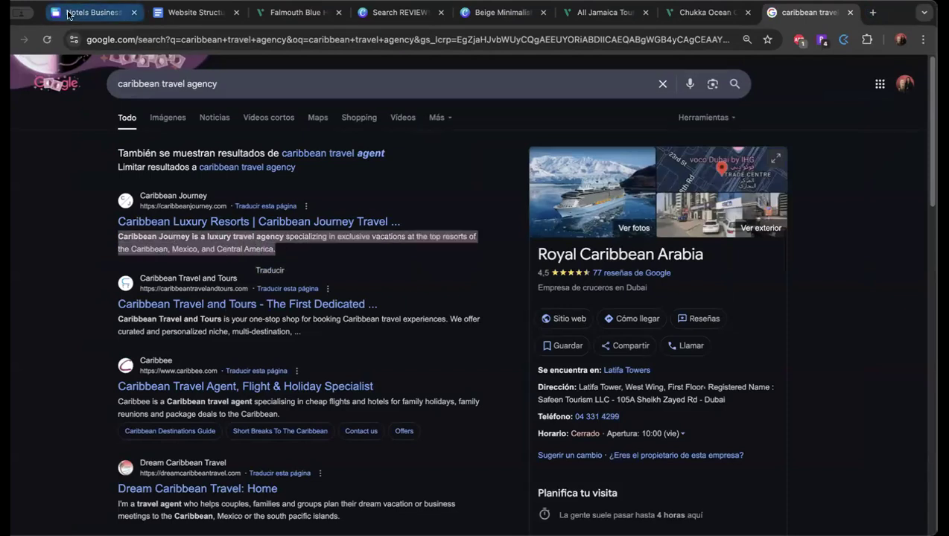
Return to the Canva website design and rename it "Caribbean Travel Specialist".
click(72, 13)
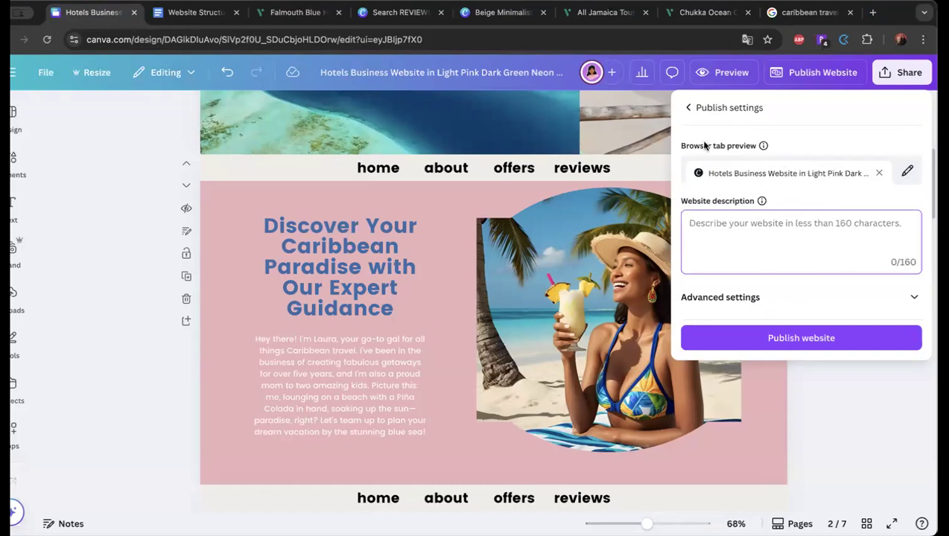
click(418, 75)
click(451, 73)
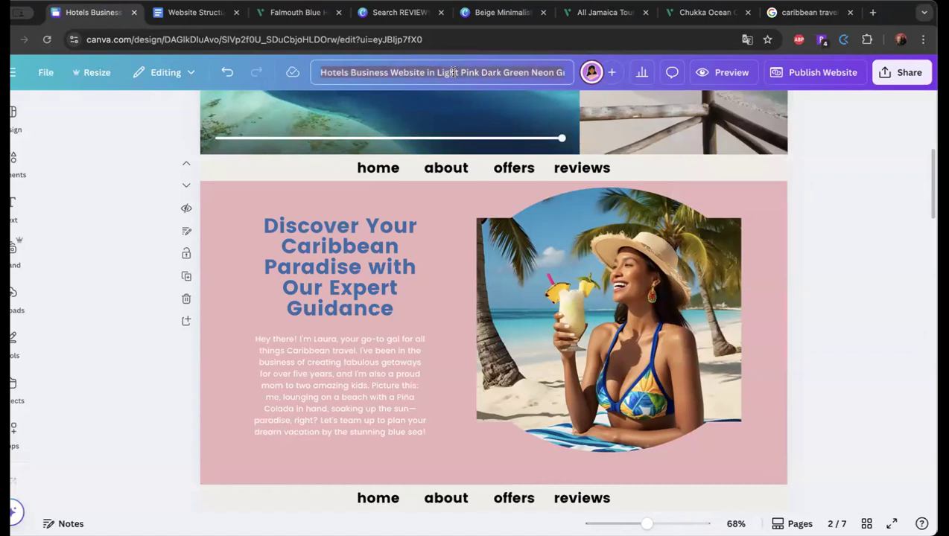
text(Home)
key(BackSpace)
key(BackSpace)
key(BackSpace)
key(BackSpace)
text(Caribbean)
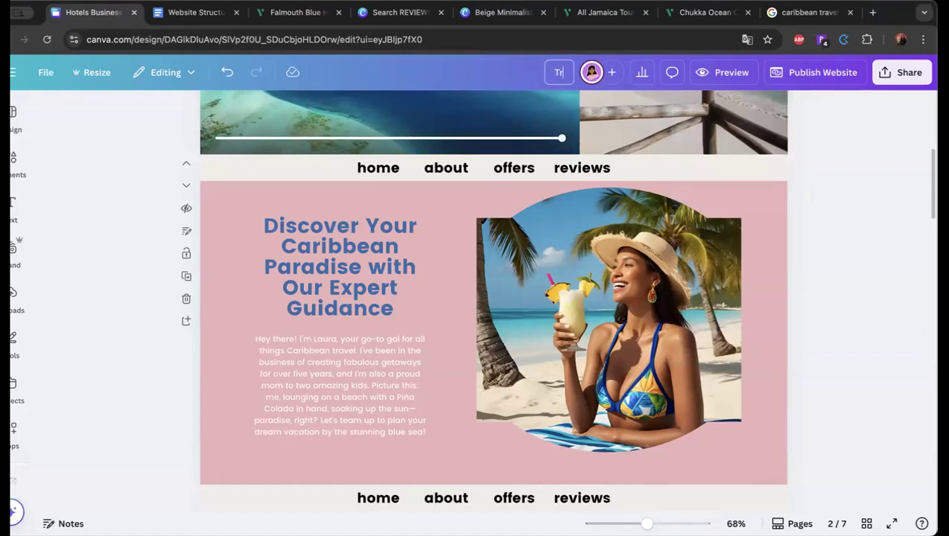
text( Travel Spea)
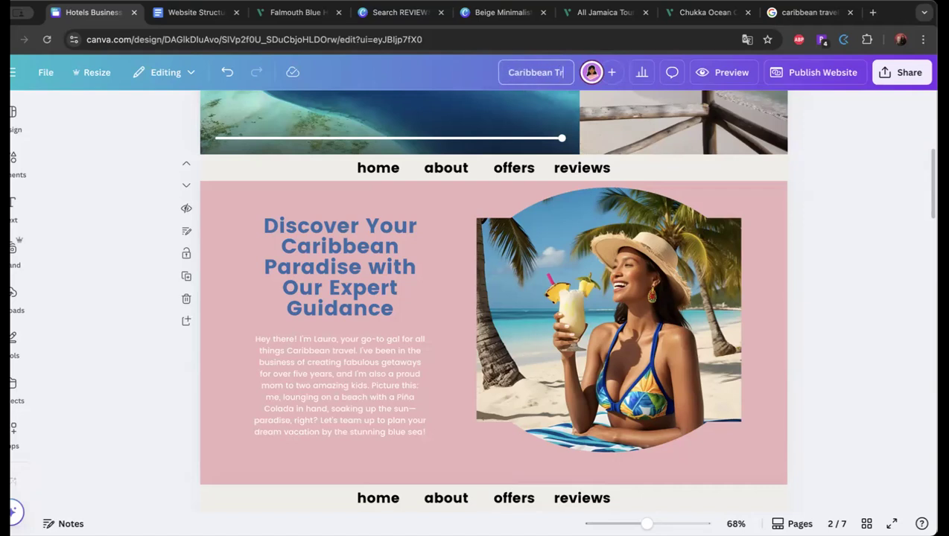
text(cialist)
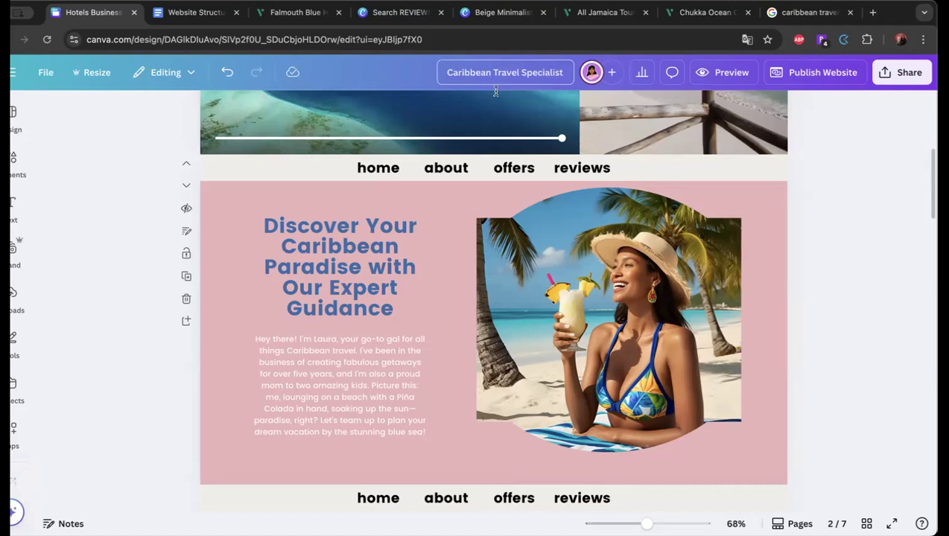
click(861, 212)
Reopen the website's publish settings at the website description field.
click(803, 73)
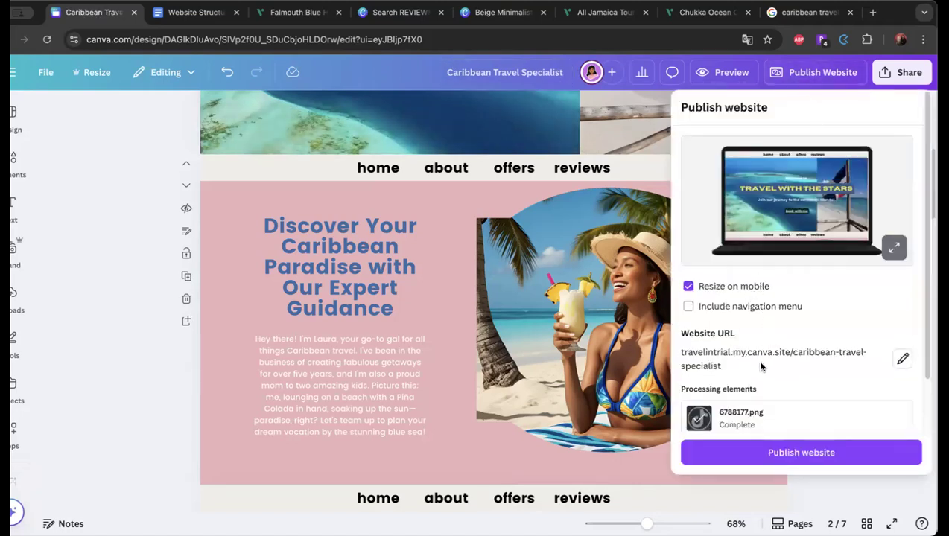
scroll(798, 287, down, 3)
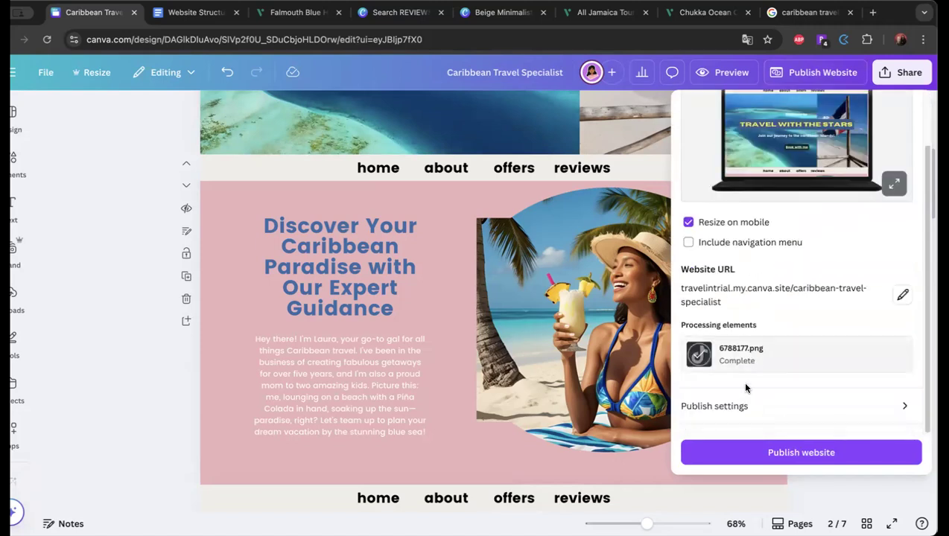
click(736, 404)
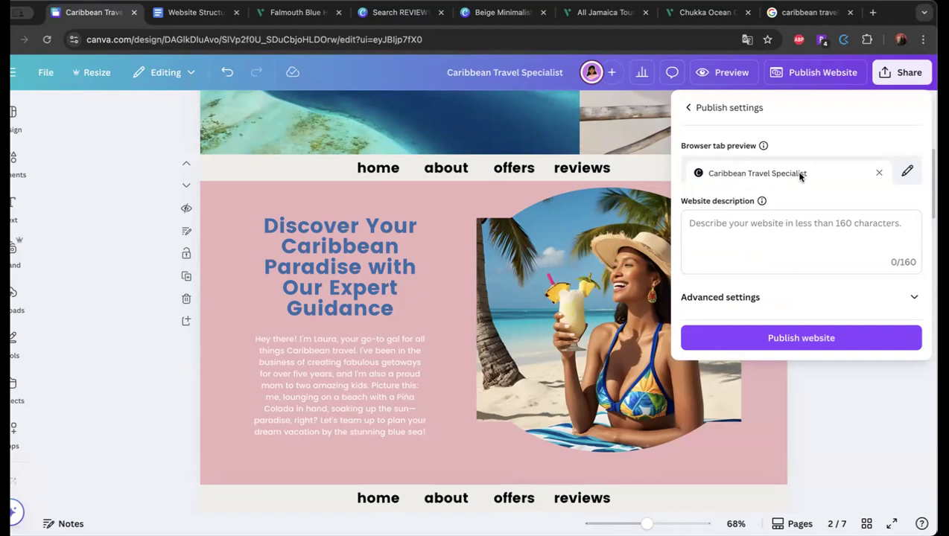
click(720, 224)
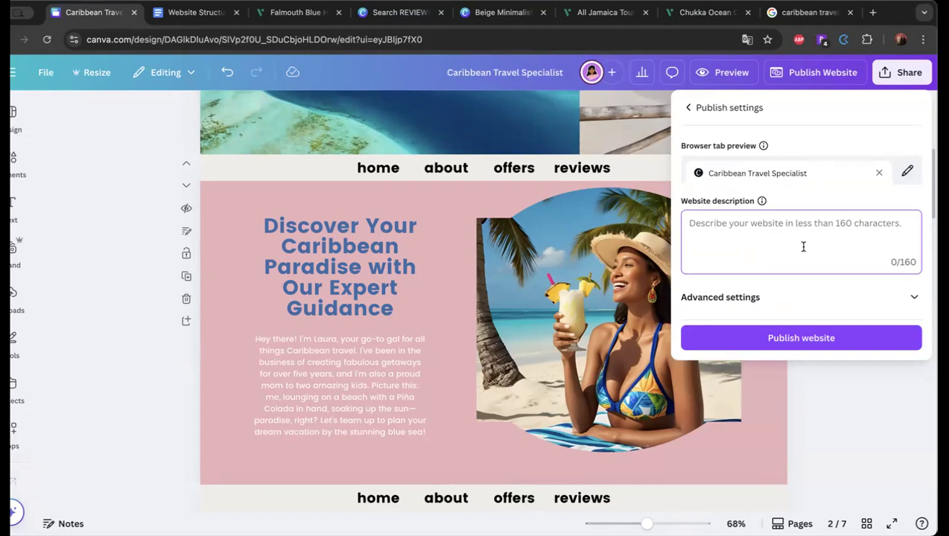
text(about home offers reviews)
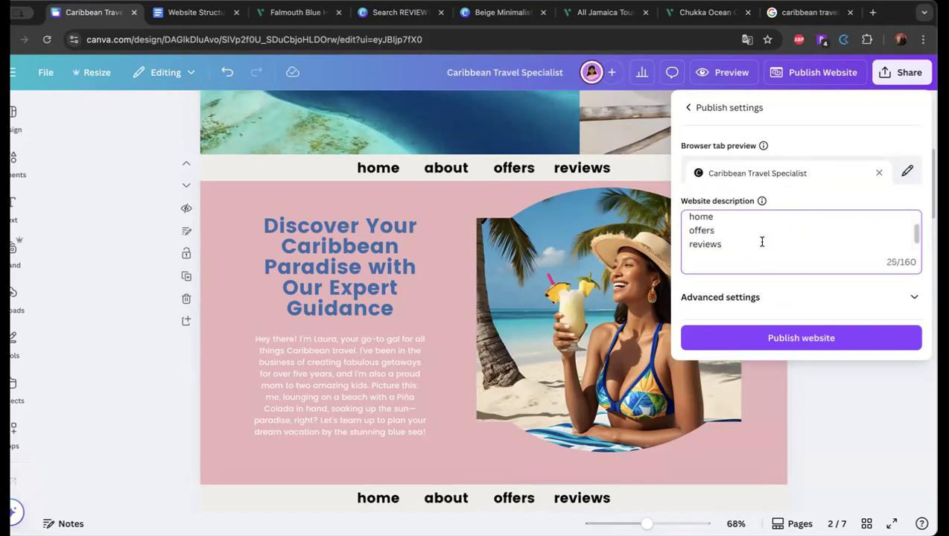
drag(761, 239, 660, 165)
key(BackSpace)
Copy the selected Caribbean Journey description from the Google results and paste it as the website description in Canva.
click(808, 12)
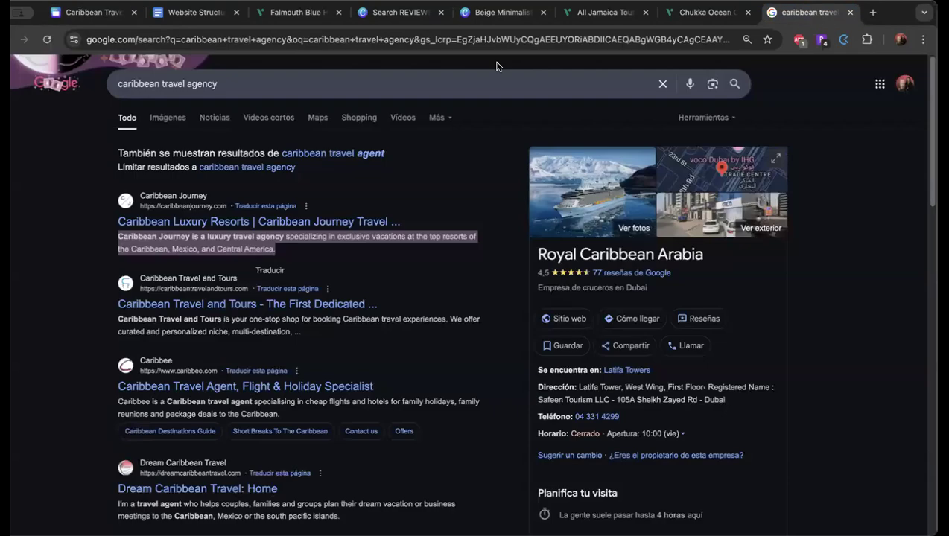
key(ctrl+c)
click(90, 12)
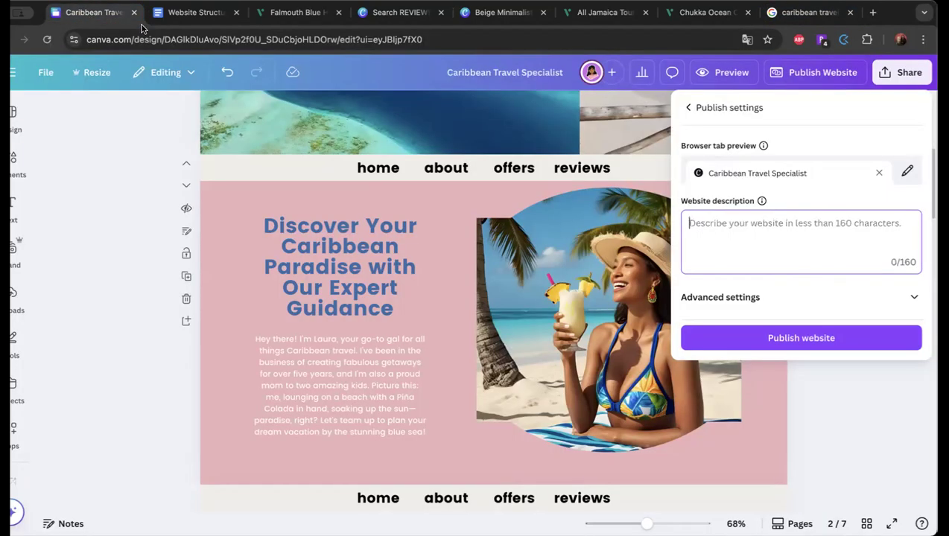
key(ctrl+v)
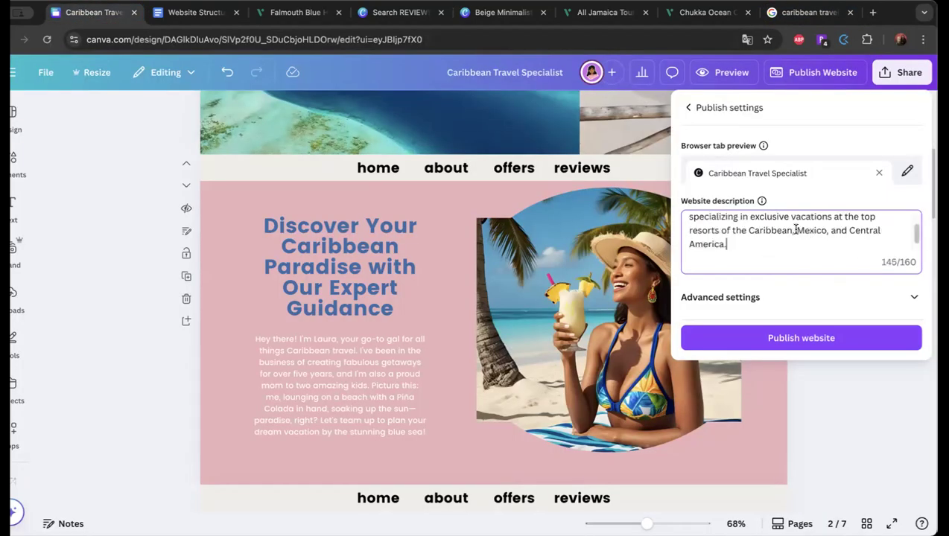
Replace "Mexico, and Central America." in the website description with "Jamaica and Aruba." and leave the publish settings.
drag(796, 230, 843, 248)
text(Jamaic)
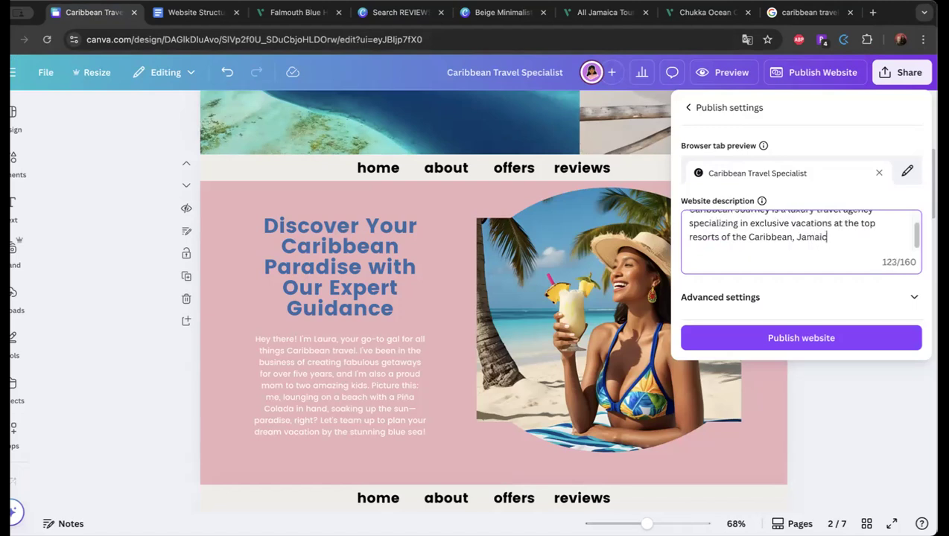
text(a and Aruba.)
click(688, 108)
Open the "caribbean-travel-specialist" ending of the website URL for editing.
scroll(779, 301, down, 1)
scroll(780, 303, down, 1)
scroll(690, 306, down, 2)
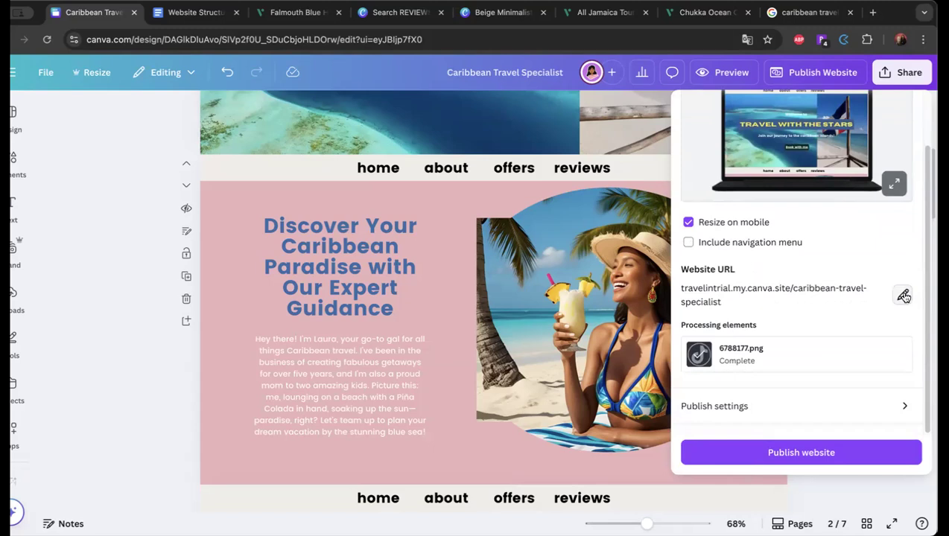
click(902, 295)
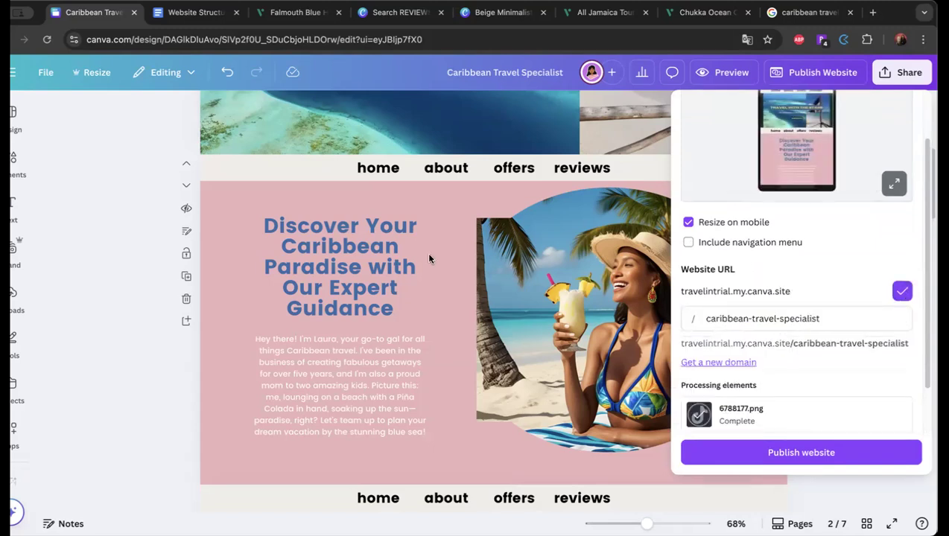
click(701, 323)
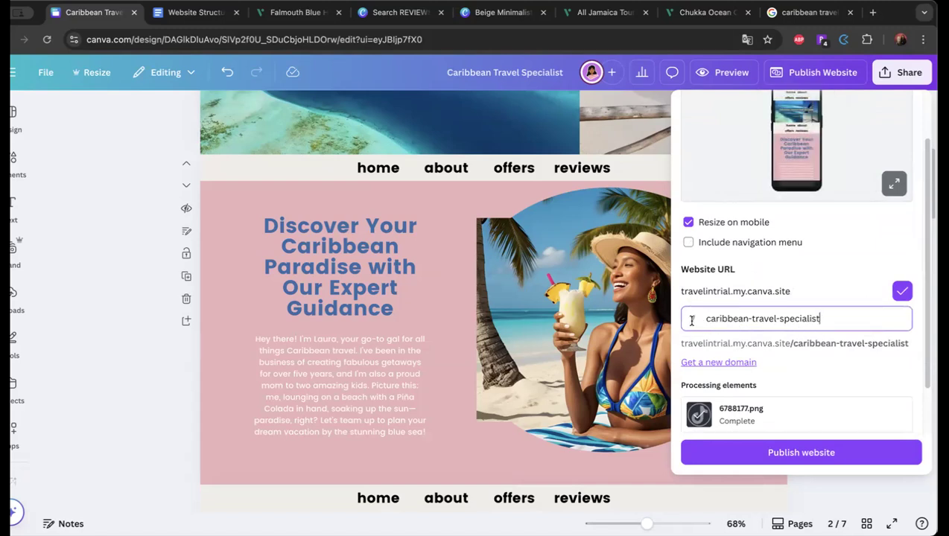
Choose to buy a new custom domain for the website and search the available domains for "travelcaribbean".
click(720, 365)
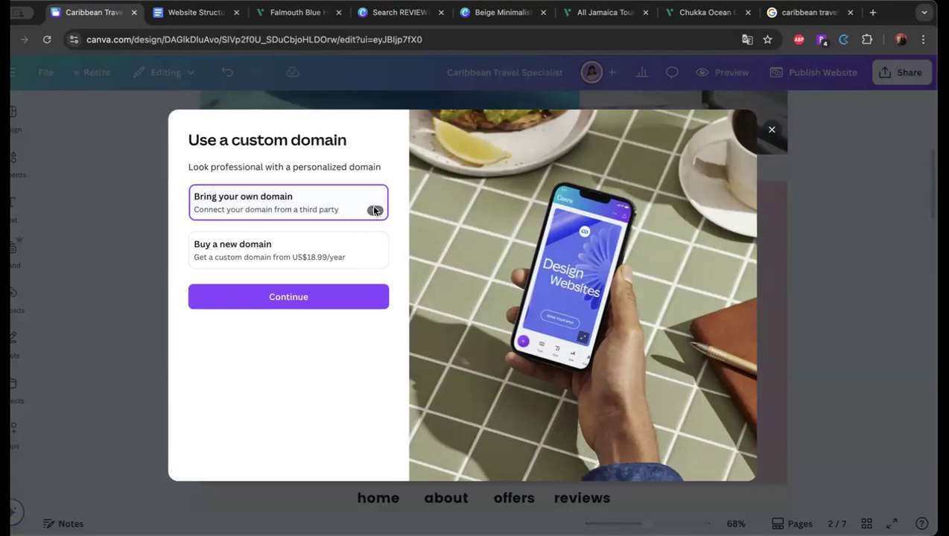
click(274, 256)
click(298, 298)
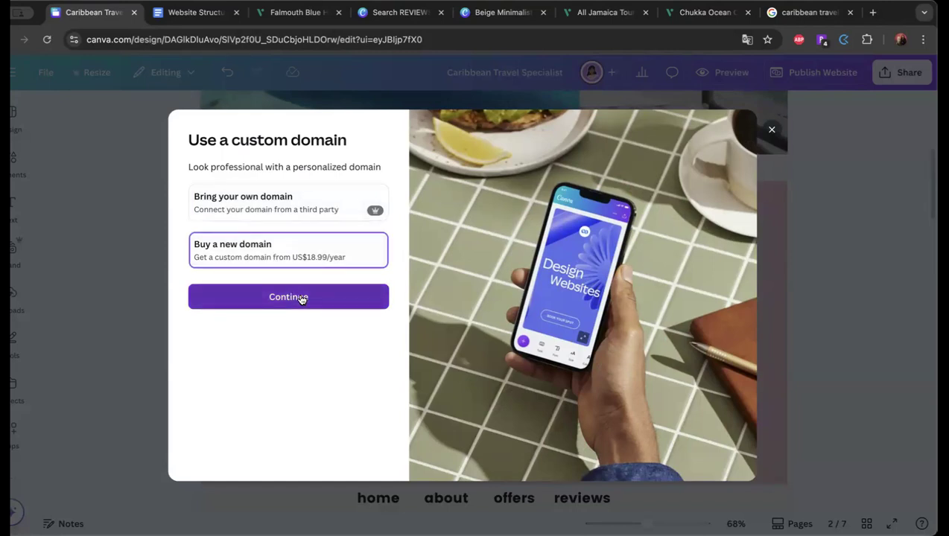
click(328, 298)
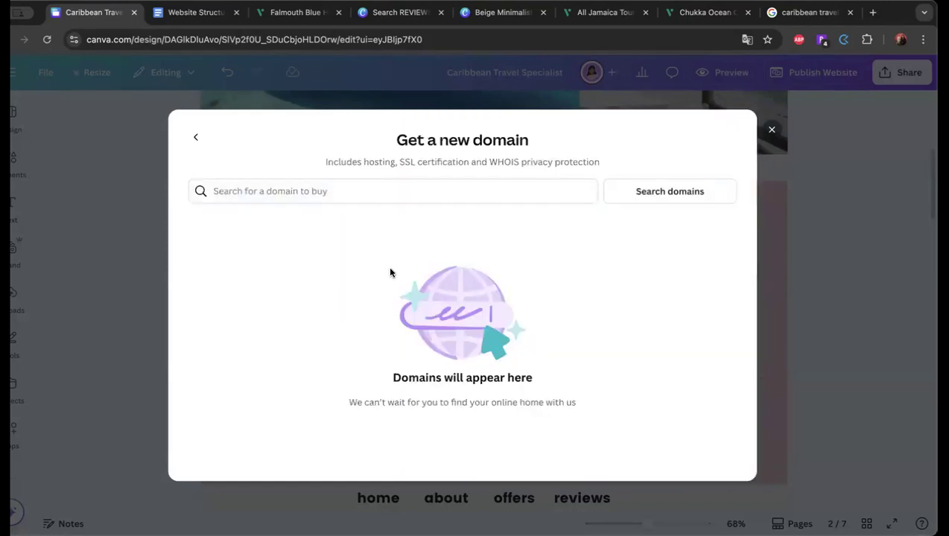
click(463, 191)
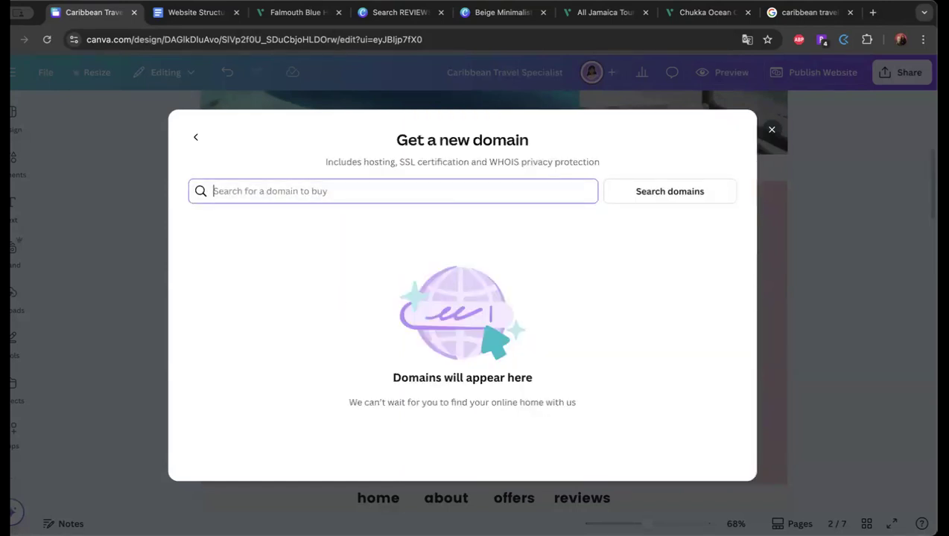
text(travelcaribbe)
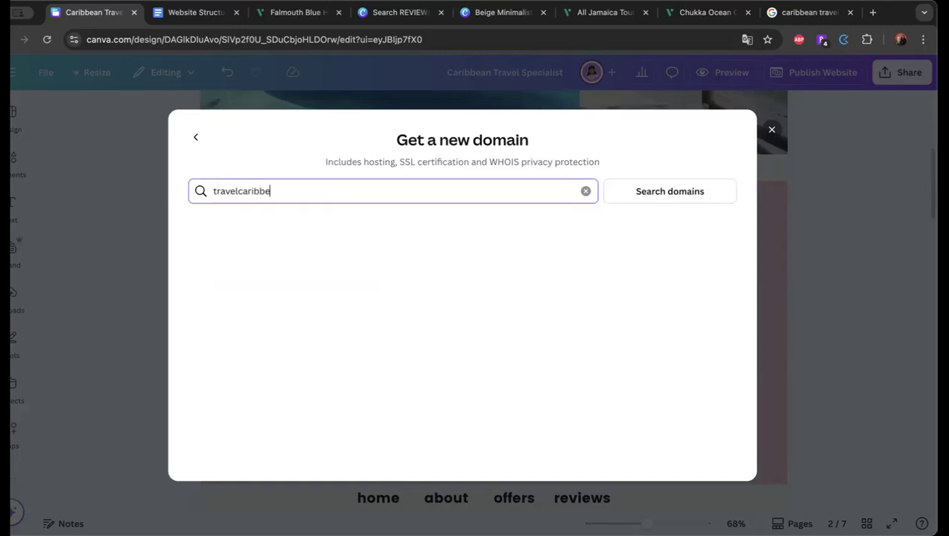
text(an)
click(724, 199)
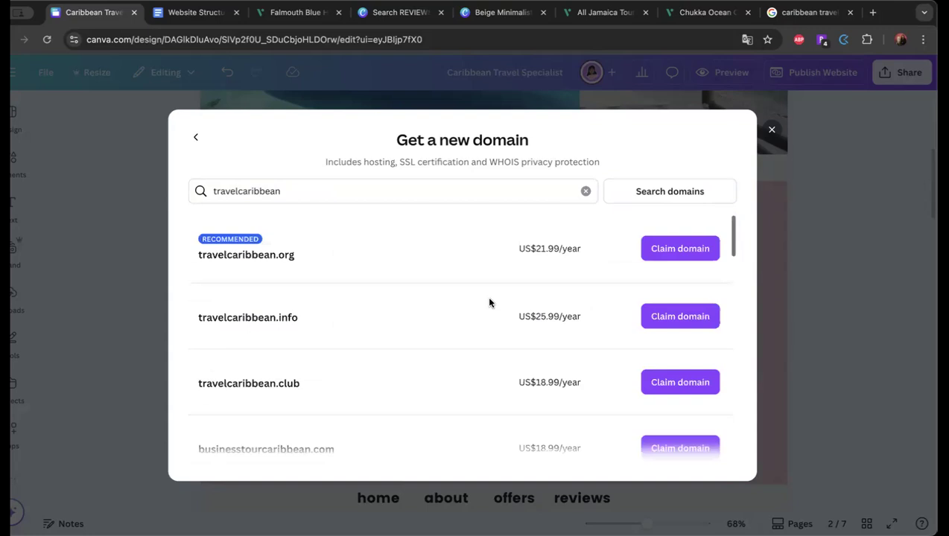
Review the suggested domain names and their yearly prices.
scroll(489, 302, down, 1)
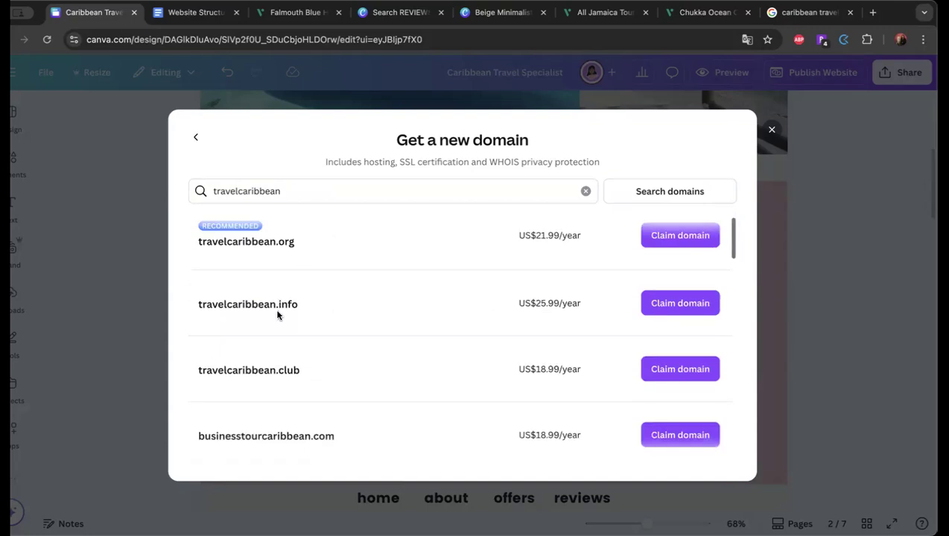
scroll(310, 313, down, 1)
scroll(294, 364, down, 2)
scroll(294, 363, down, 5)
scroll(294, 364, up, 4)
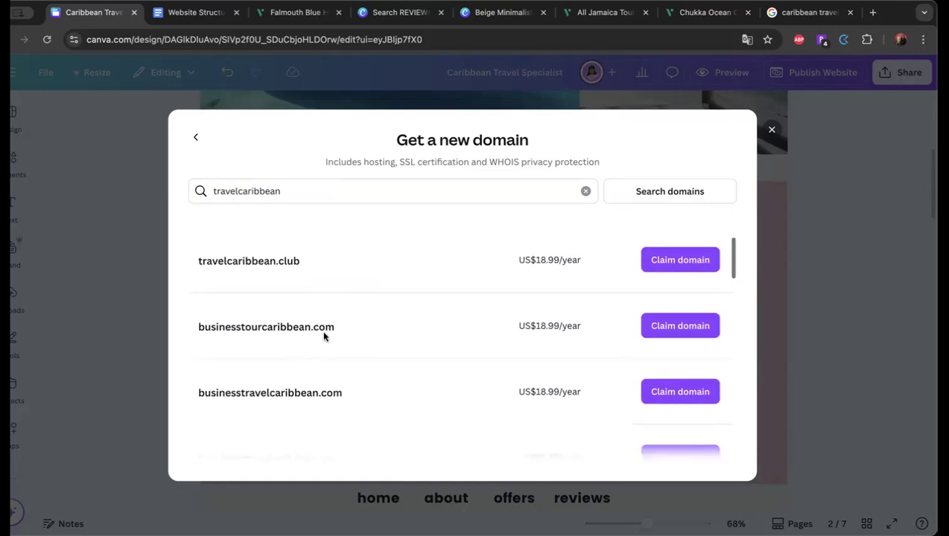
scroll(298, 335, down, 2)
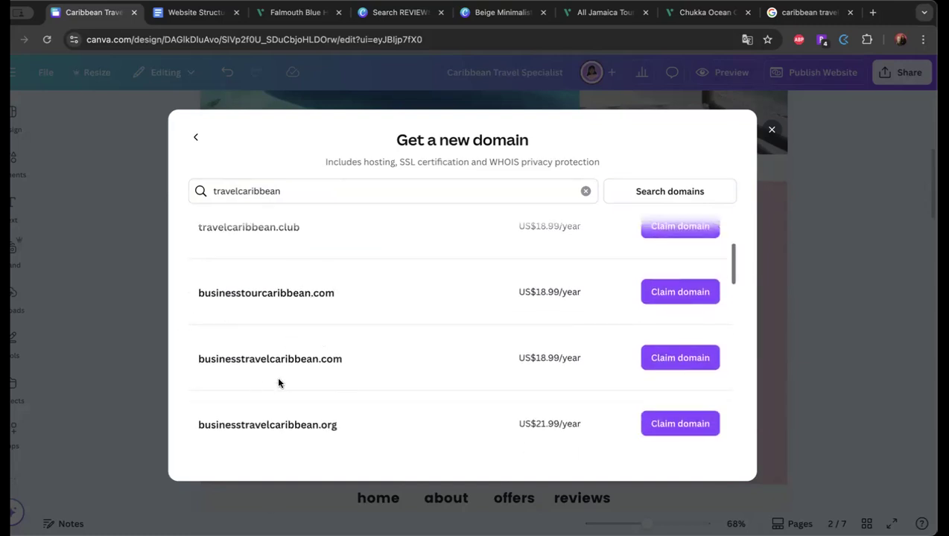
scroll(278, 385, down, 1)
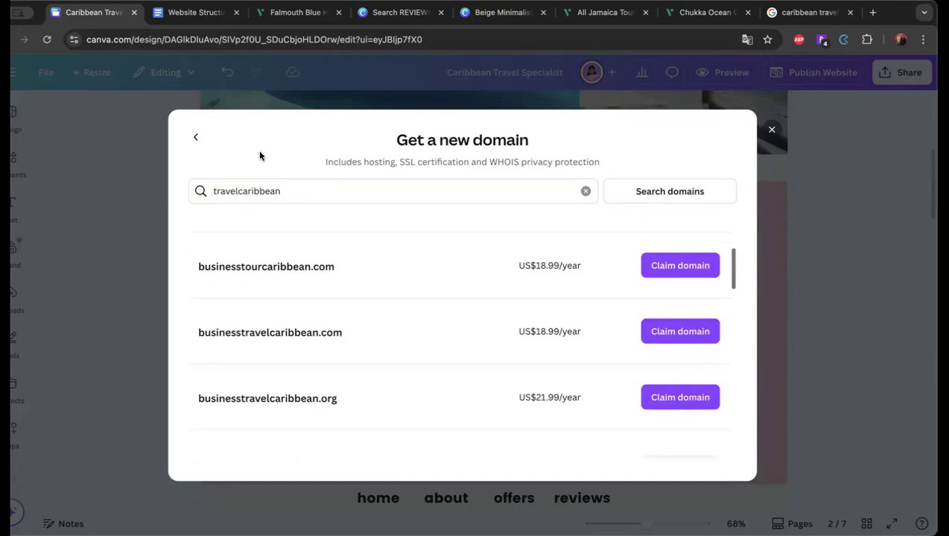
Close the custom domain dialog without claiming a domain and reopen the publishing options at the website URL.
click(196, 137)
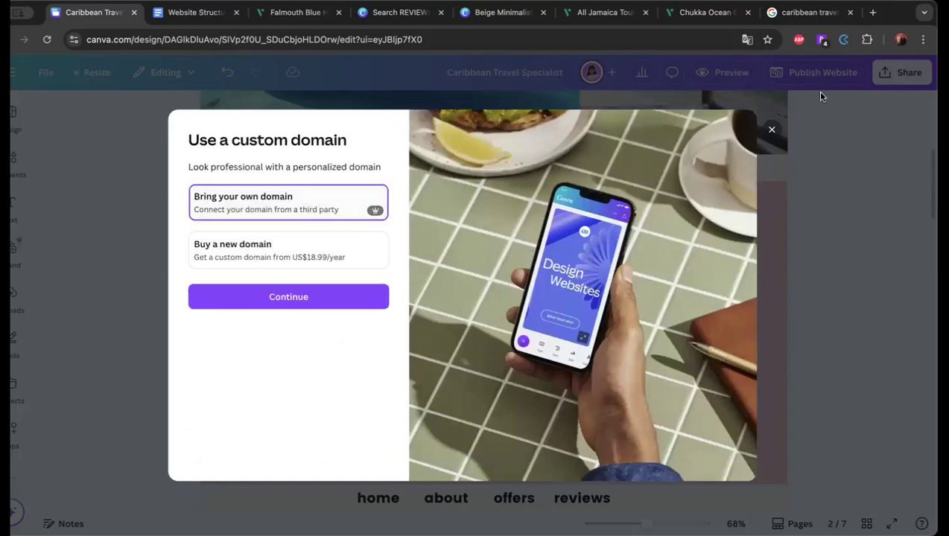
click(773, 132)
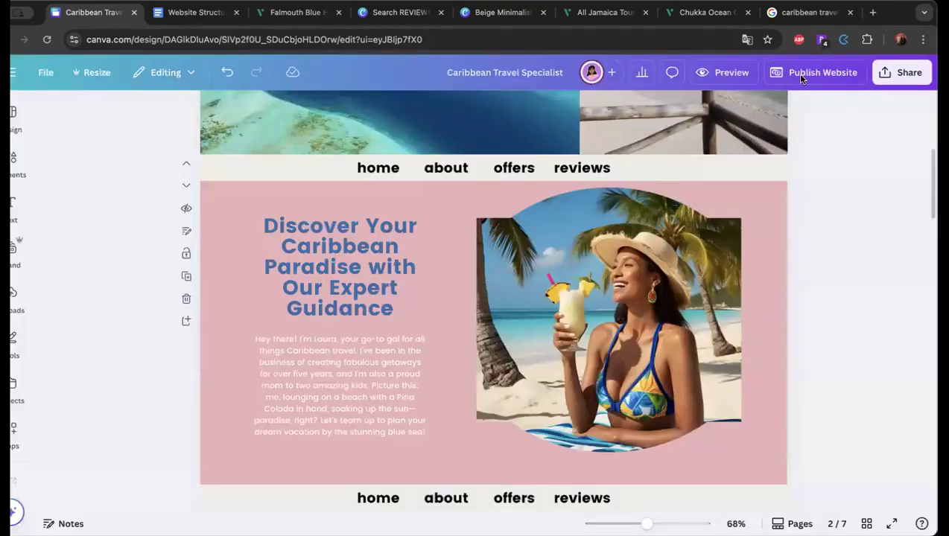
click(802, 74)
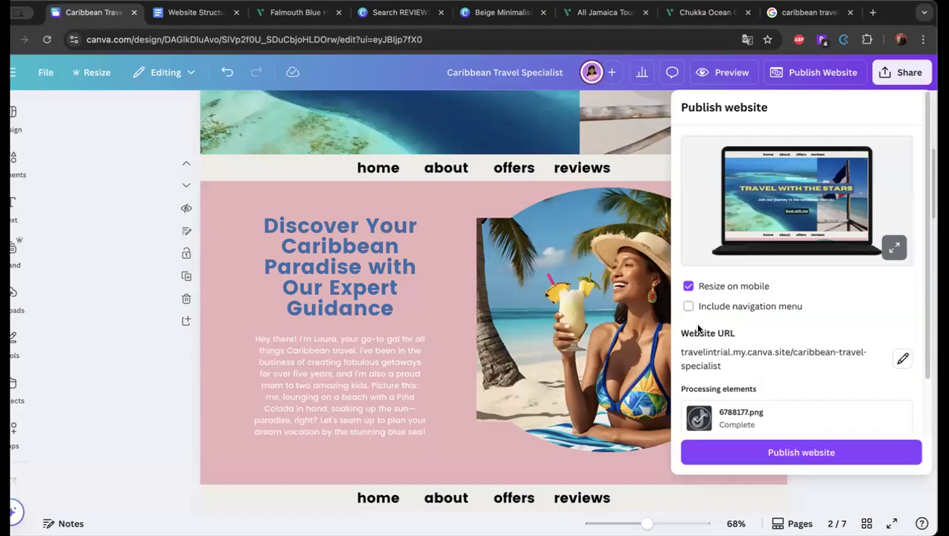
scroll(698, 313, down, 2)
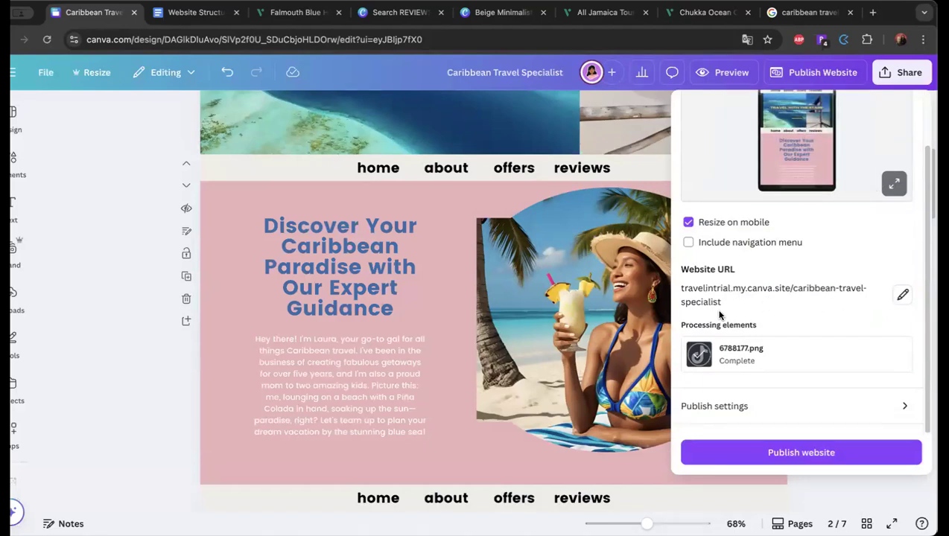
Close the Beige Minimalist Client Reviews design and its template preview, returning to the REVIEWS template search.
click(402, 12)
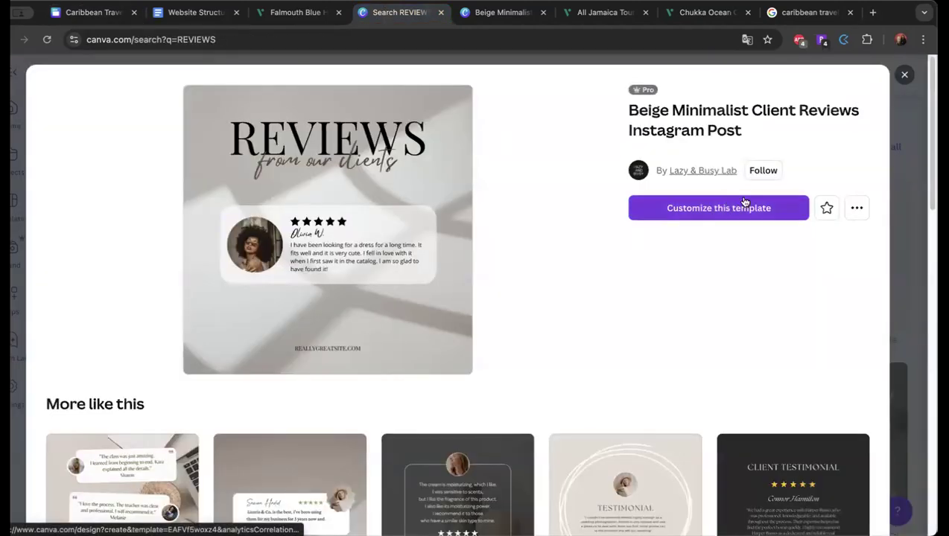
click(478, 19)
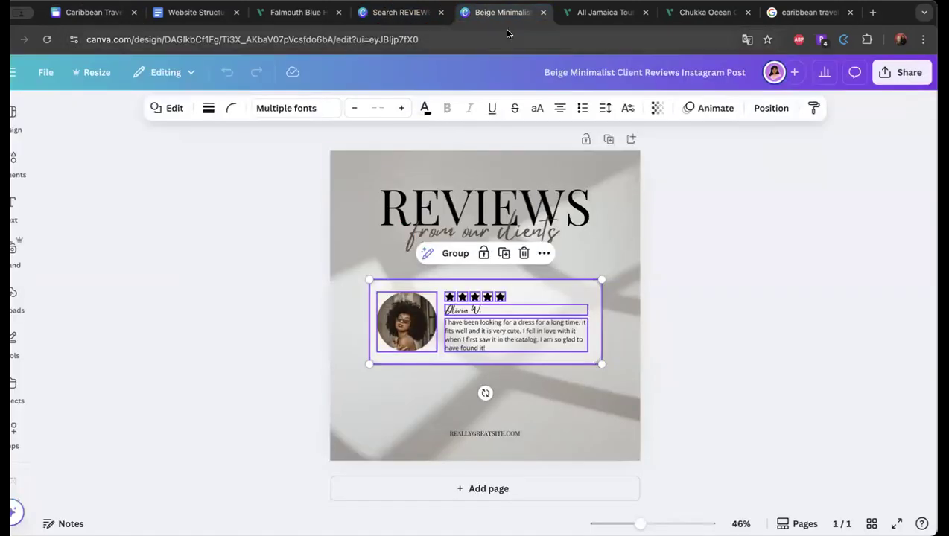
click(542, 12)
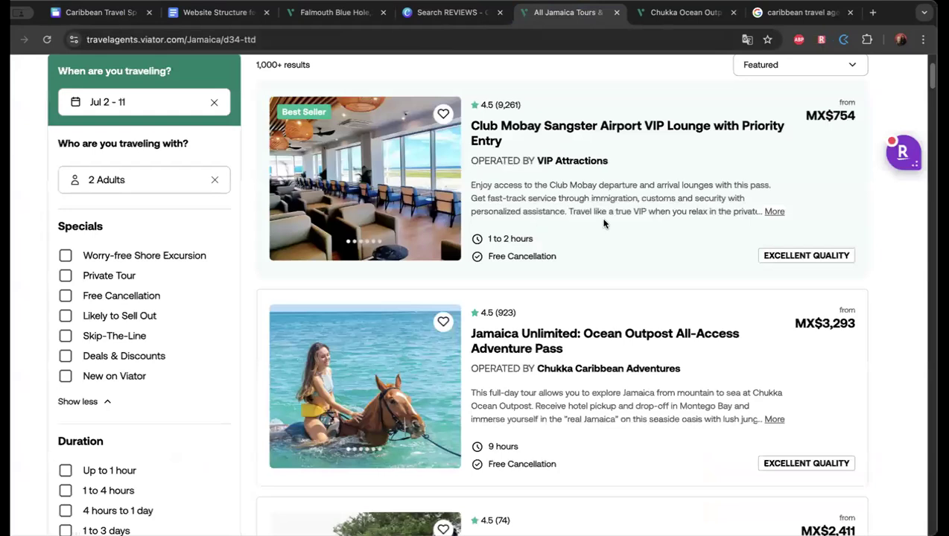
click(443, 16)
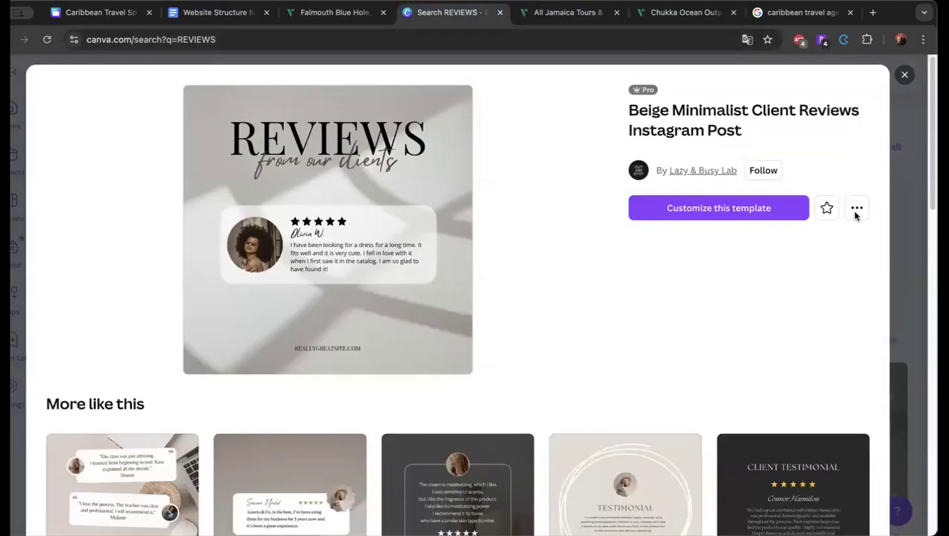
click(904, 73)
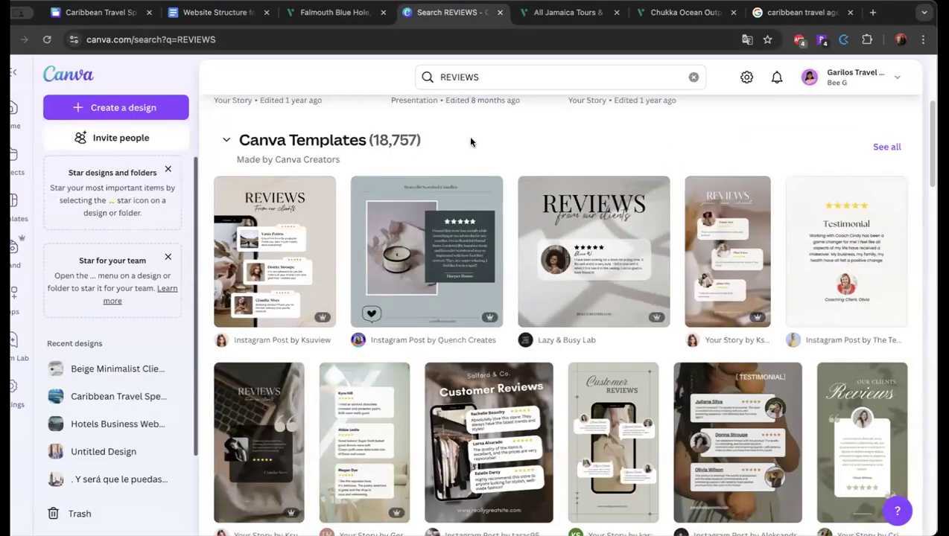
Search for "website desing" and start a design from the White Clean and Modern Website Project Launch Presentation template.
click(474, 74)
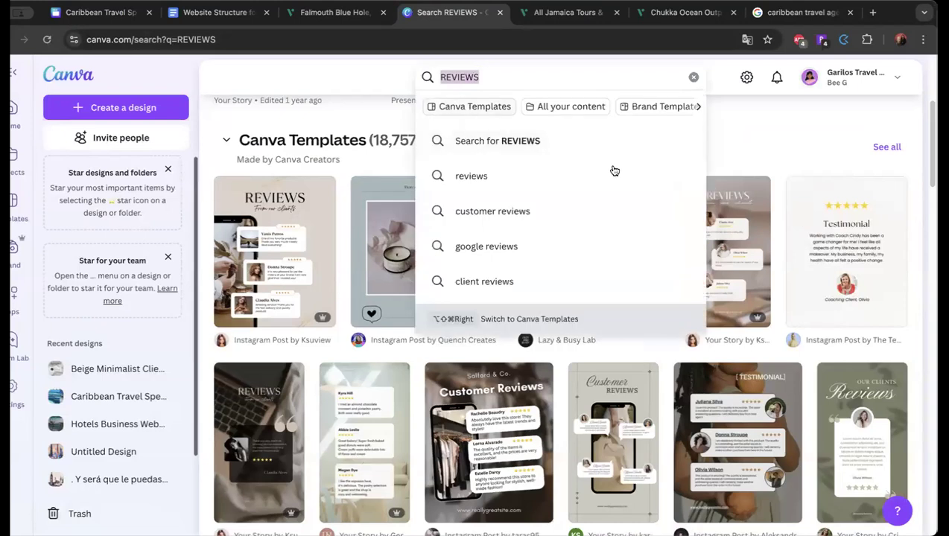
key(BackSpace)
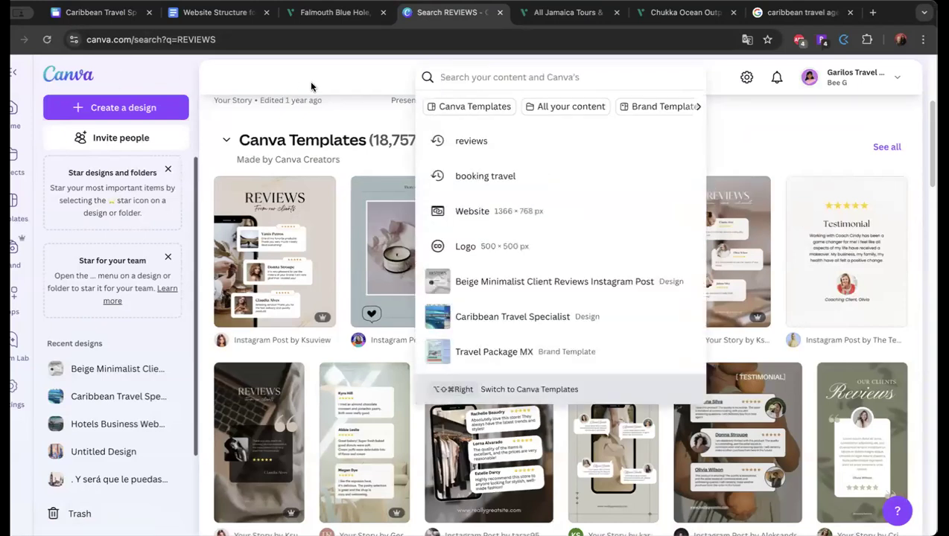
text(website desing)
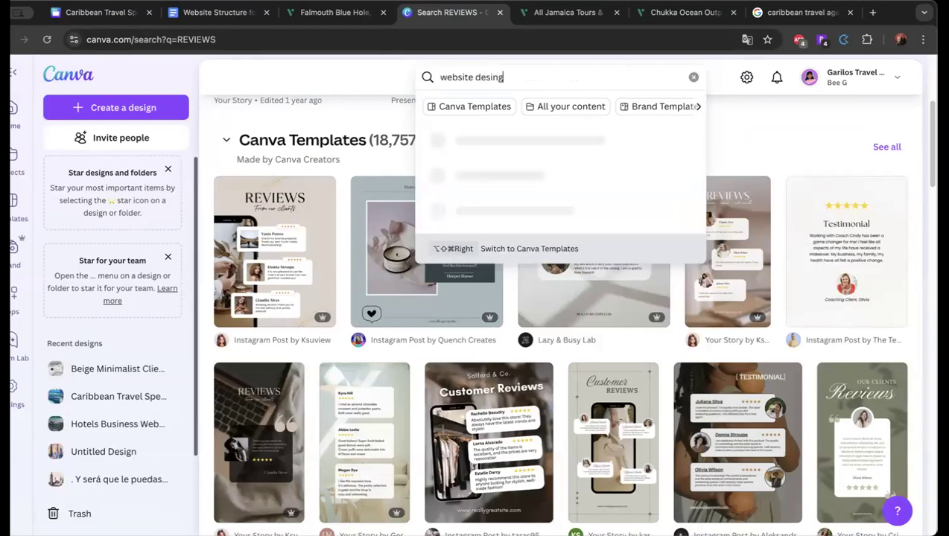
key(Return)
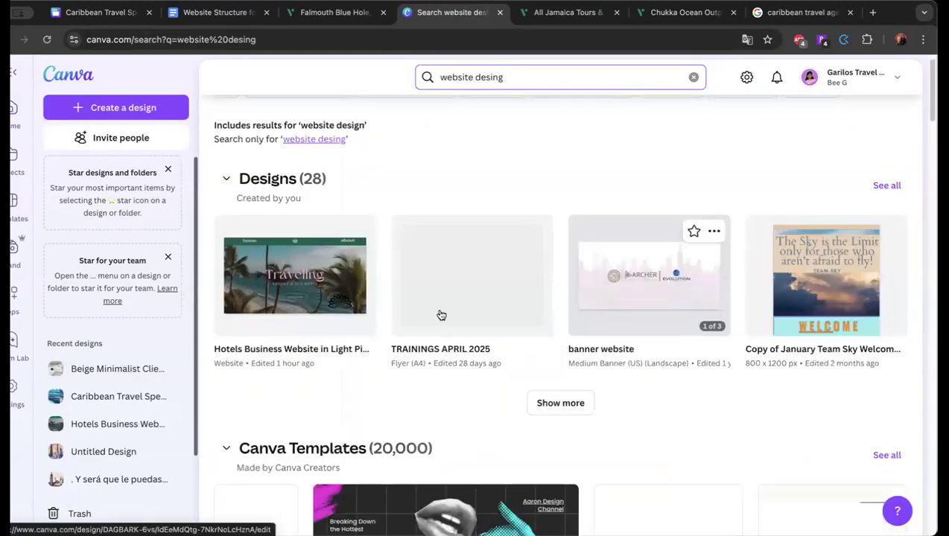
scroll(436, 328, down, 7)
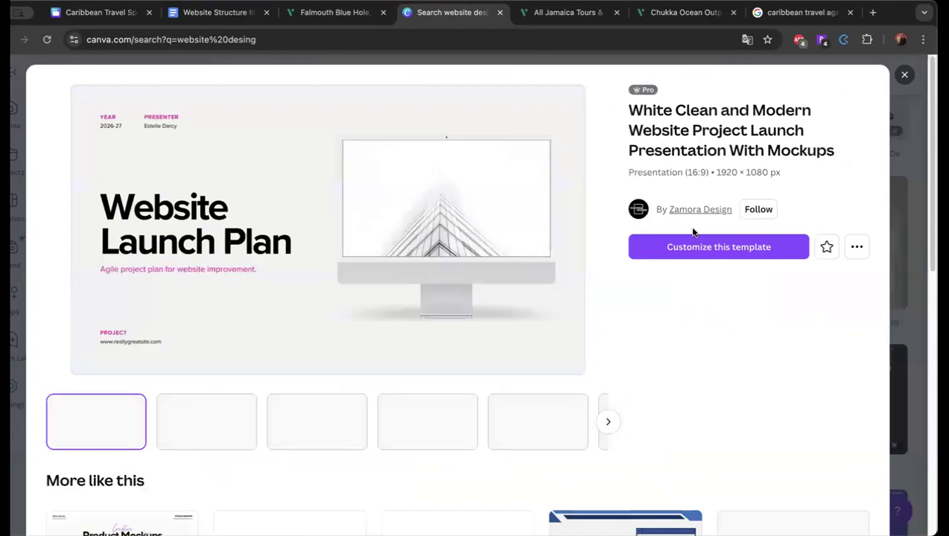
click(694, 240)
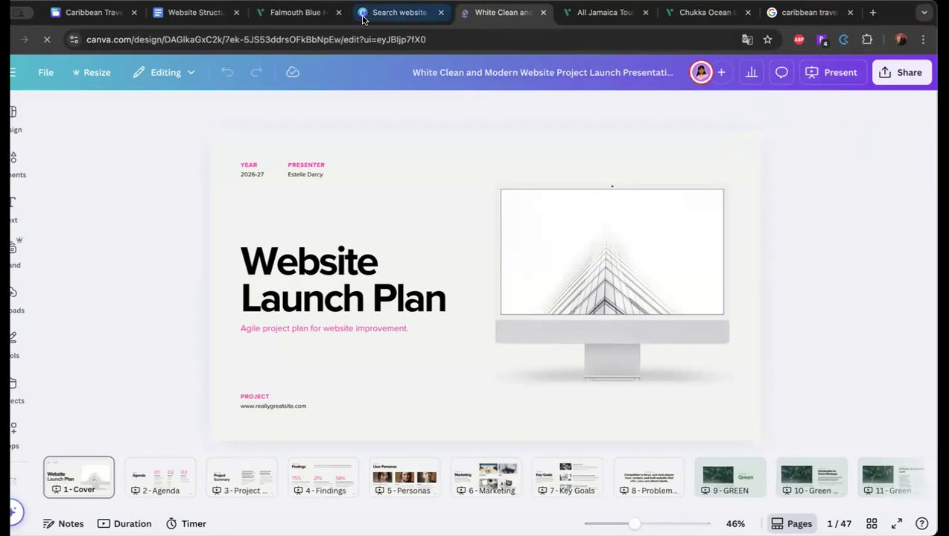
Close the Falmouth Blue Hole, All Jamaica Tours and Chukka Ocean Outpost pages and return to the website design search.
click(340, 12)
click(527, 19)
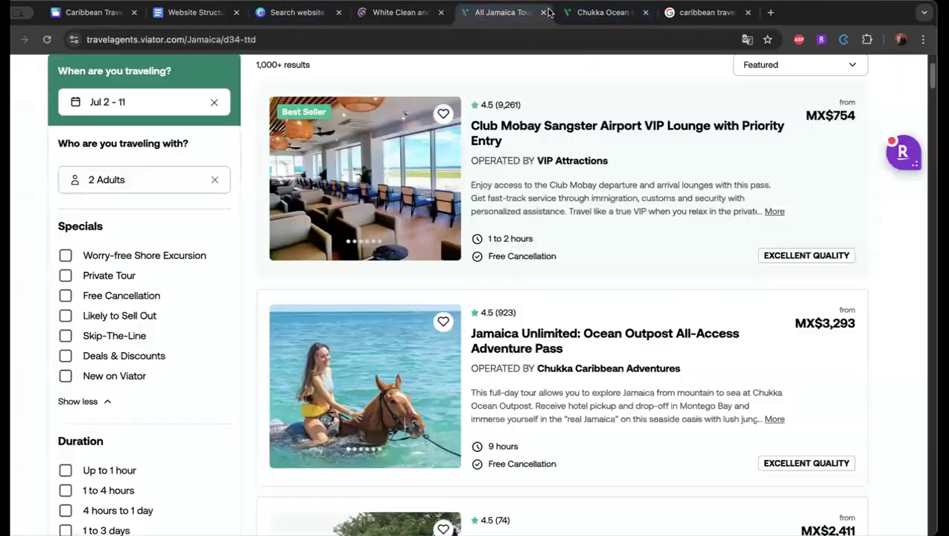
click(542, 13)
click(542, 13)
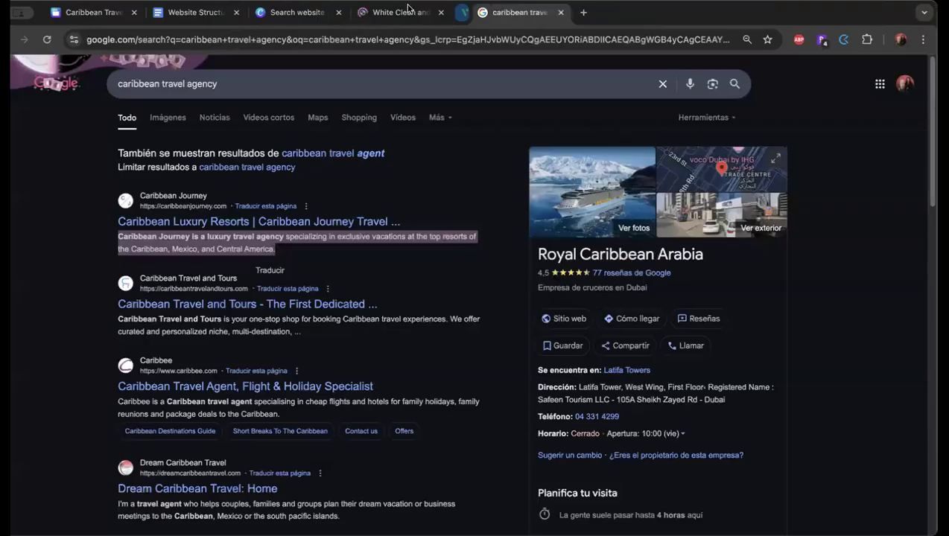
click(394, 13)
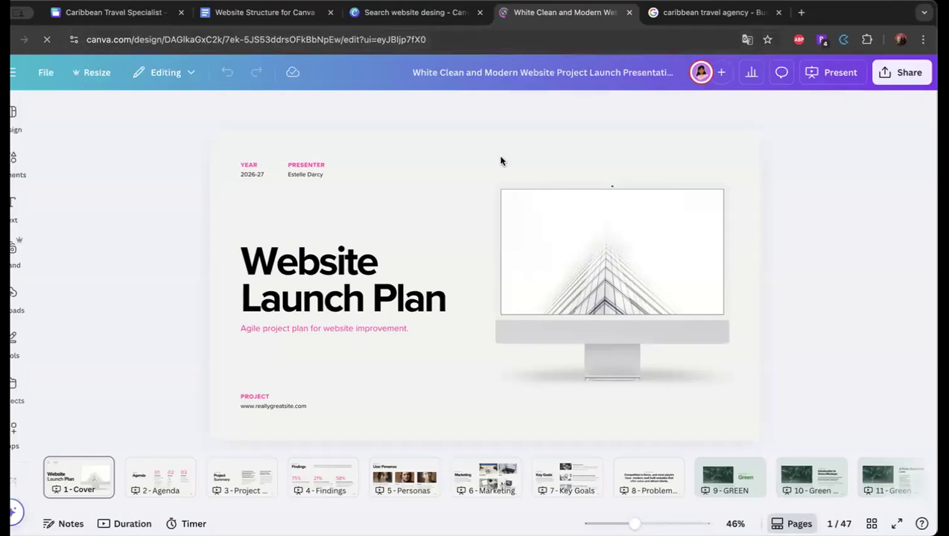
click(398, 12)
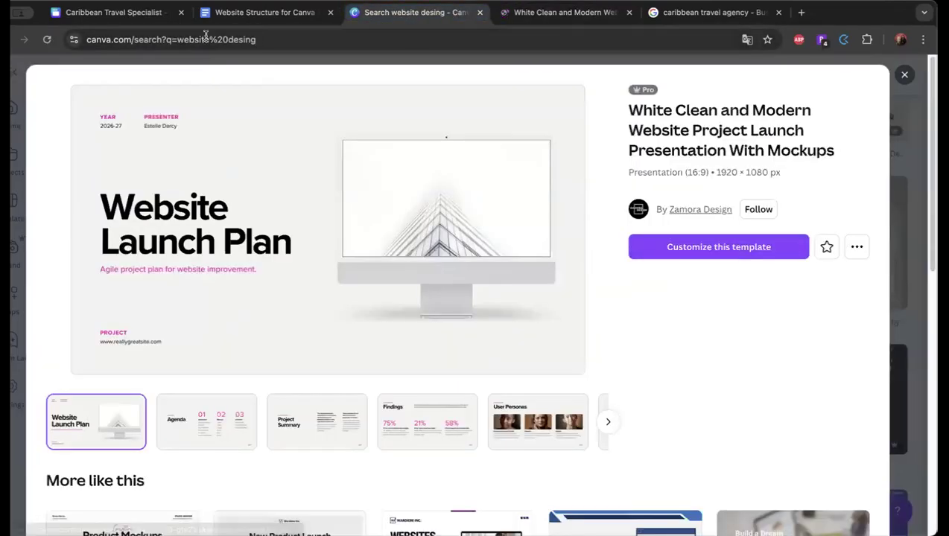
Close the template preview, filter the search results to the Website category and browse the website templates.
click(897, 156)
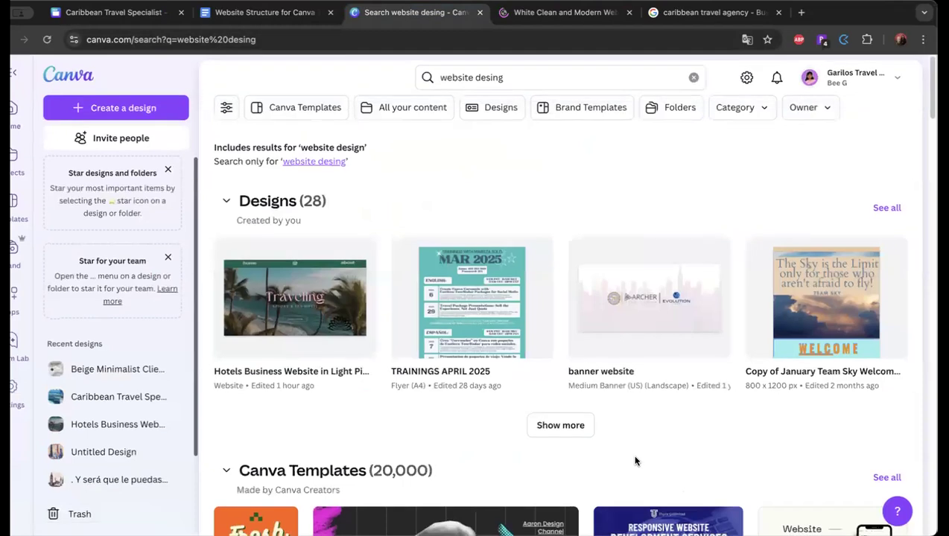
click(825, 112)
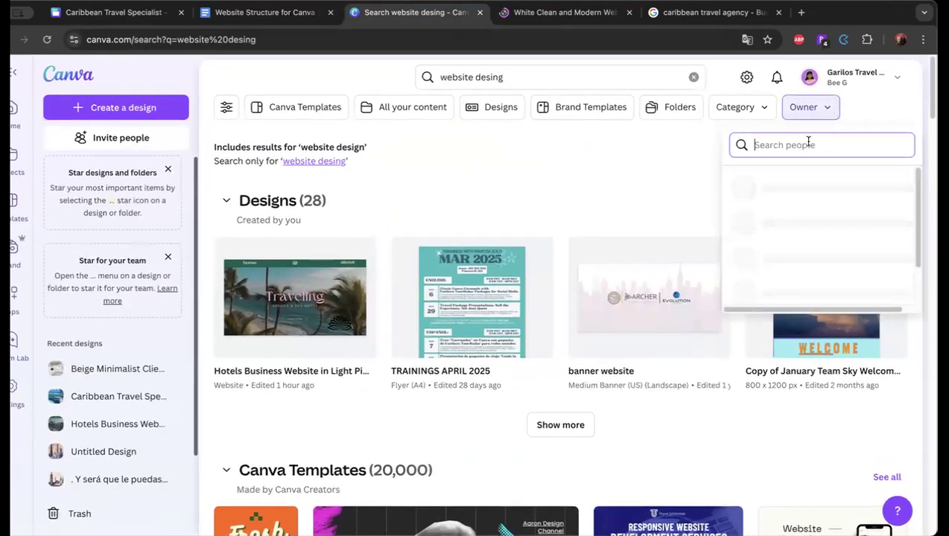
click(743, 106)
click(764, 210)
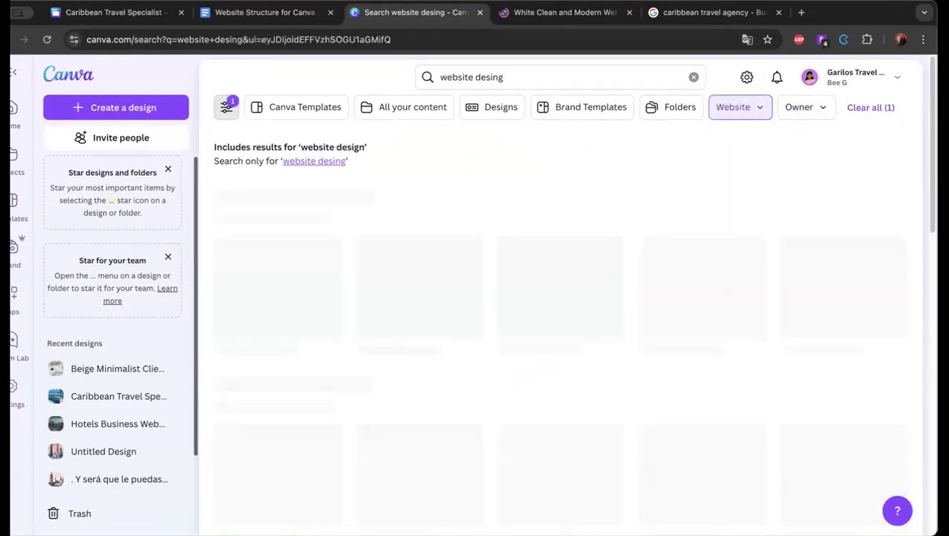
scroll(542, 348, down, 3)
scroll(543, 349, down, 2)
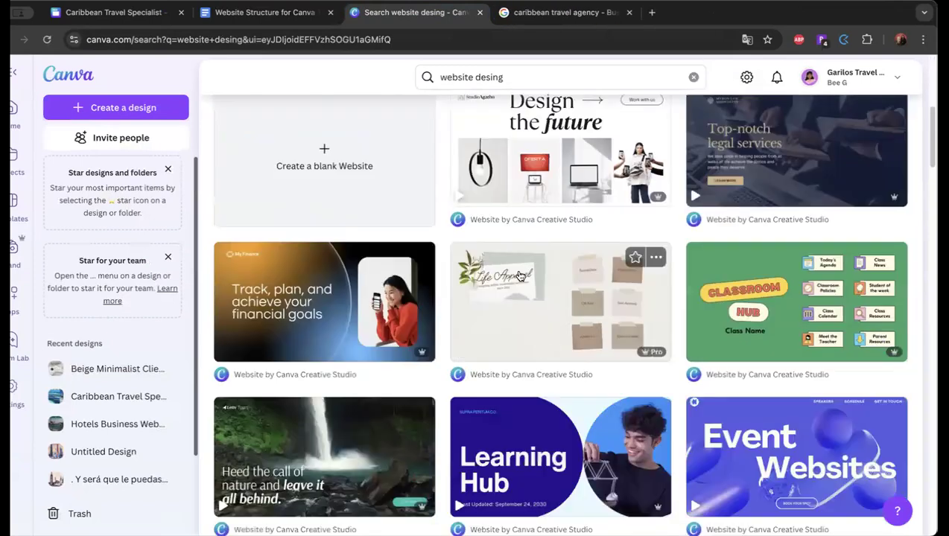
Create a website from the Tech Website in Black Orange Blue Cool Corporate Style template and view its publishing options.
click(315, 303)
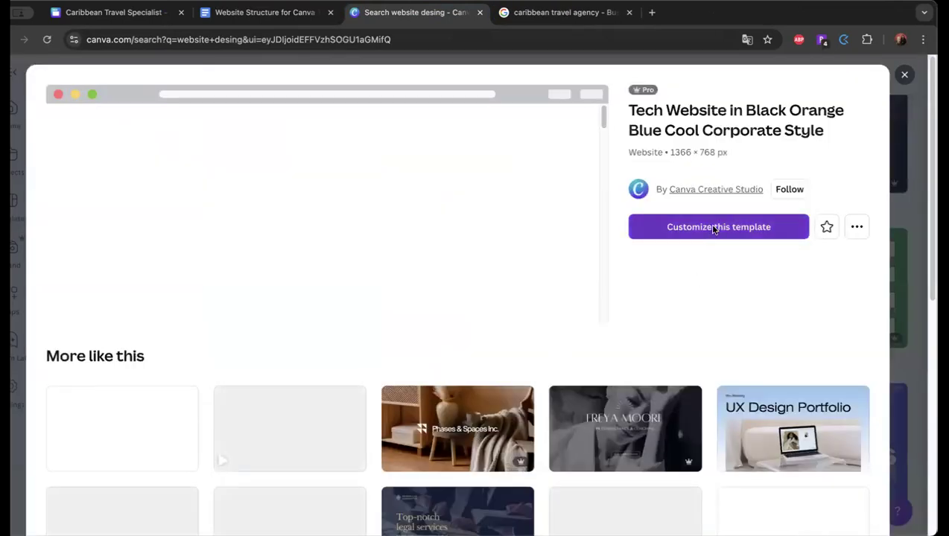
click(711, 225)
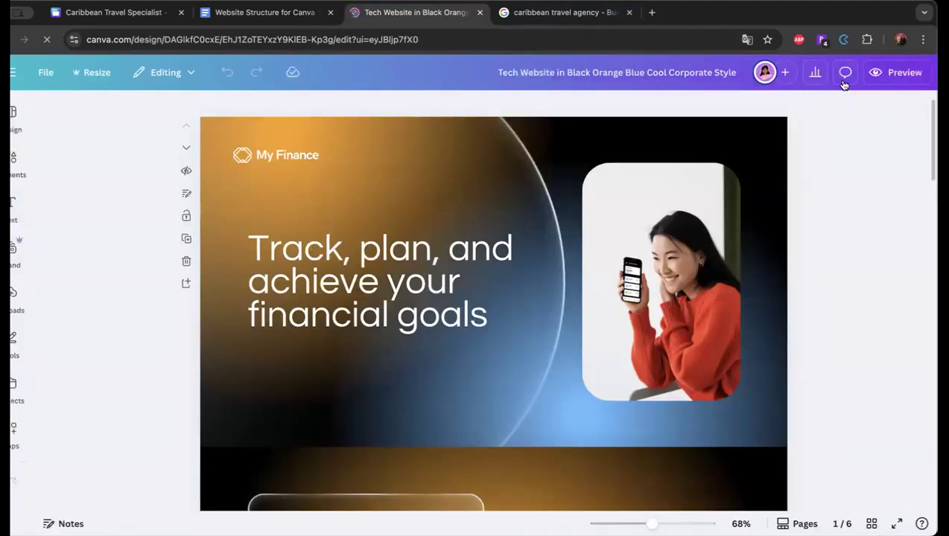
click(803, 70)
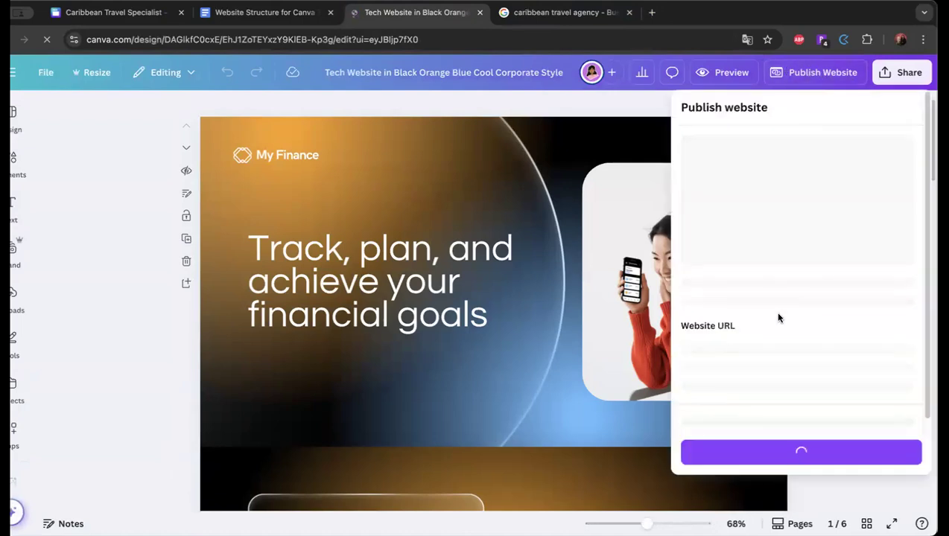
scroll(774, 317, down, 1)
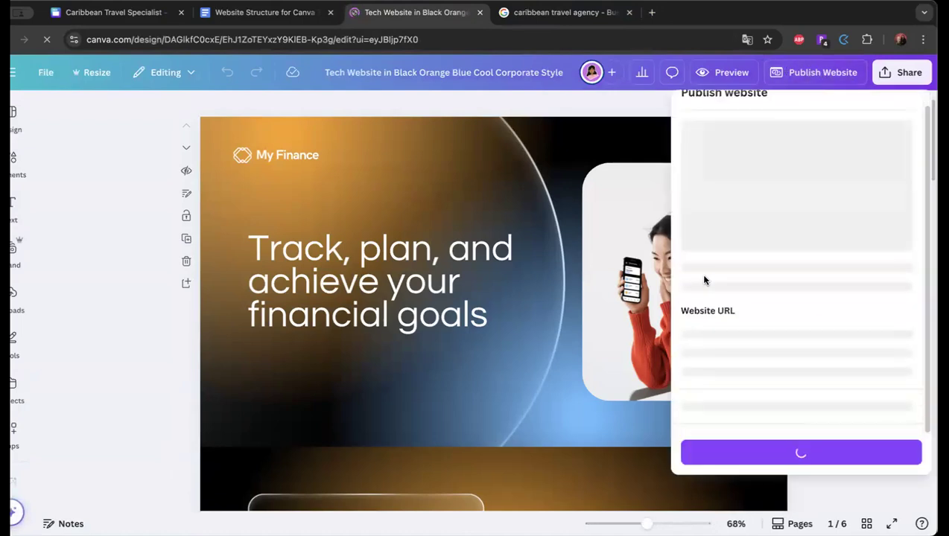
scroll(782, 298, up, 1)
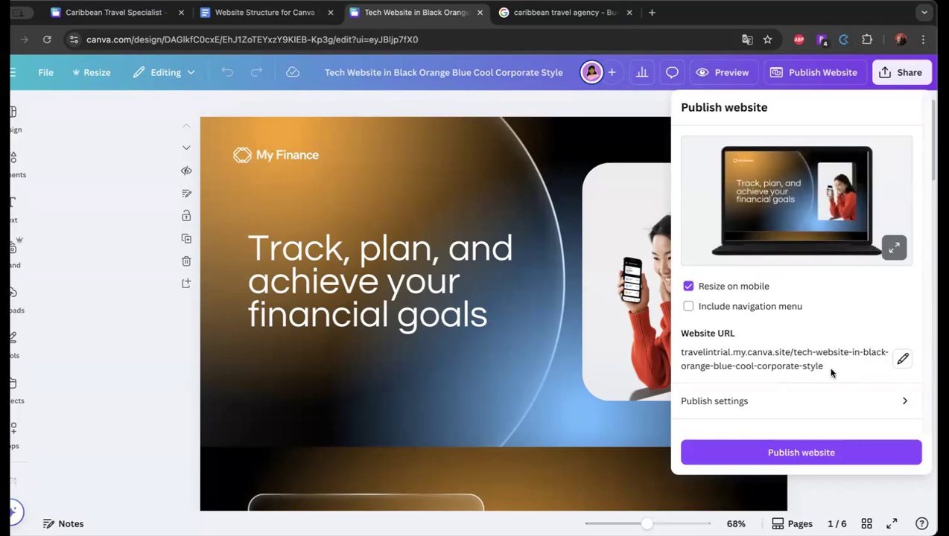
Publish the Caribbean Travel Specialist website at its caribbean-travel-specialist address and close the Tech Website design.
click(87, 13)
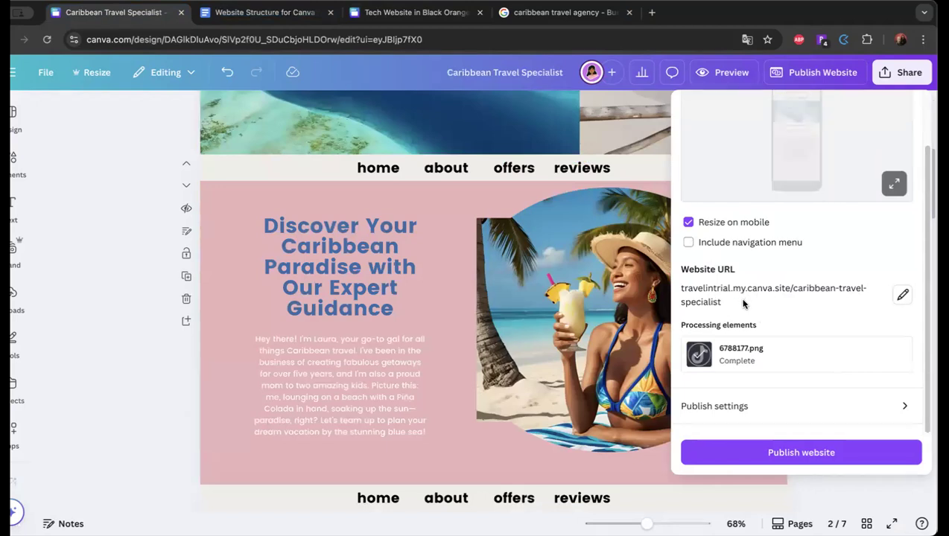
scroll(745, 301, down, 1)
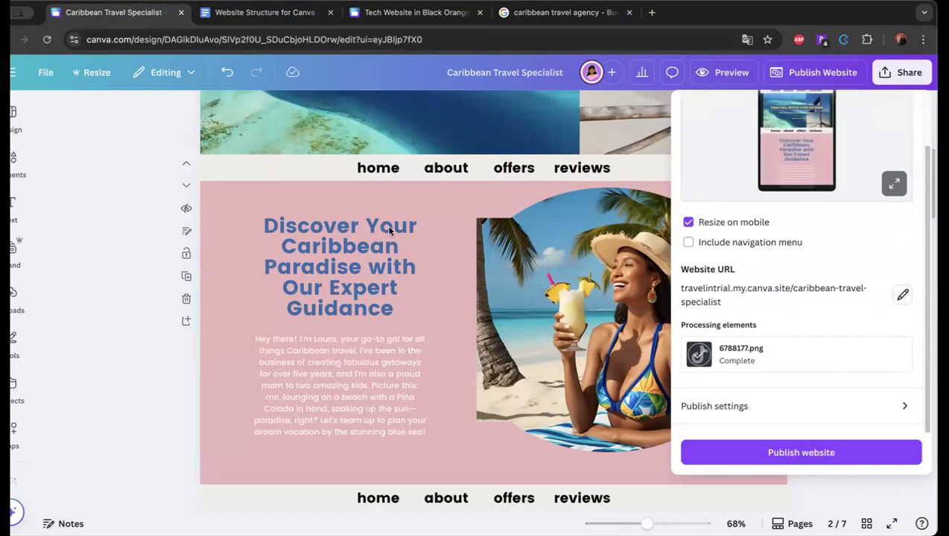
click(797, 455)
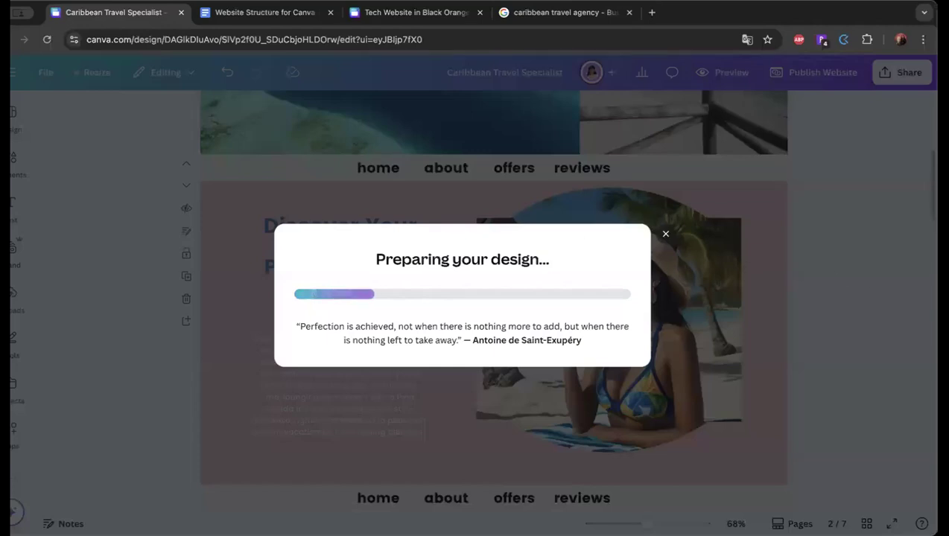
click(479, 11)
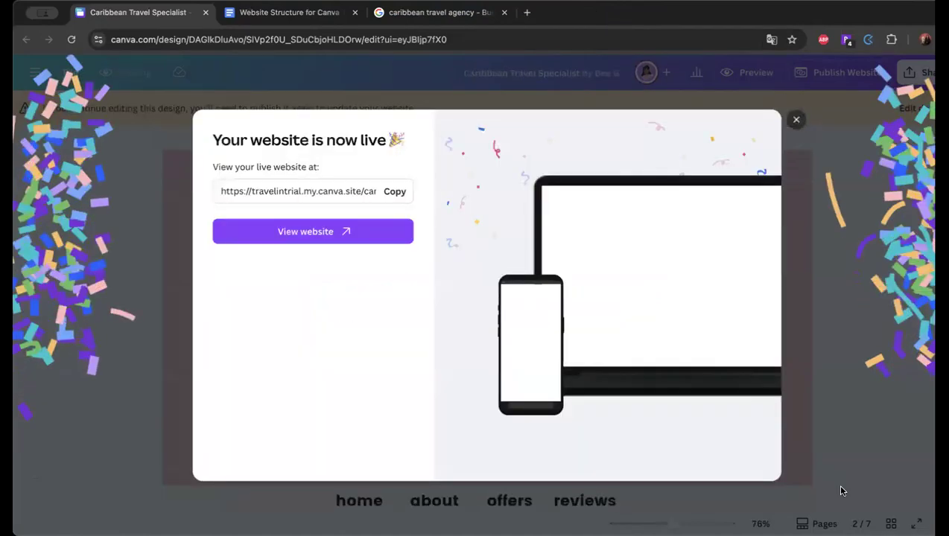
Copy the live website's link and try to open it in a new browser tab.
click(395, 192)
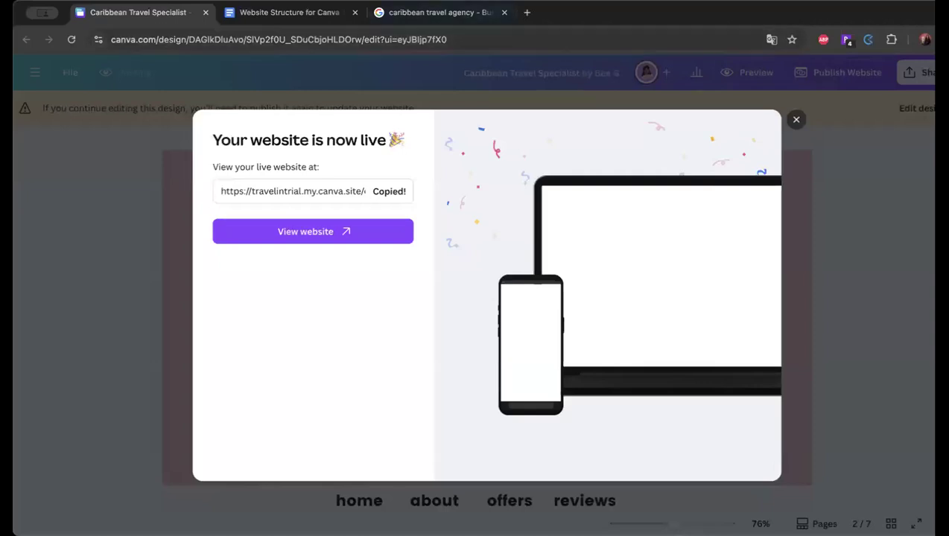
click(527, 12)
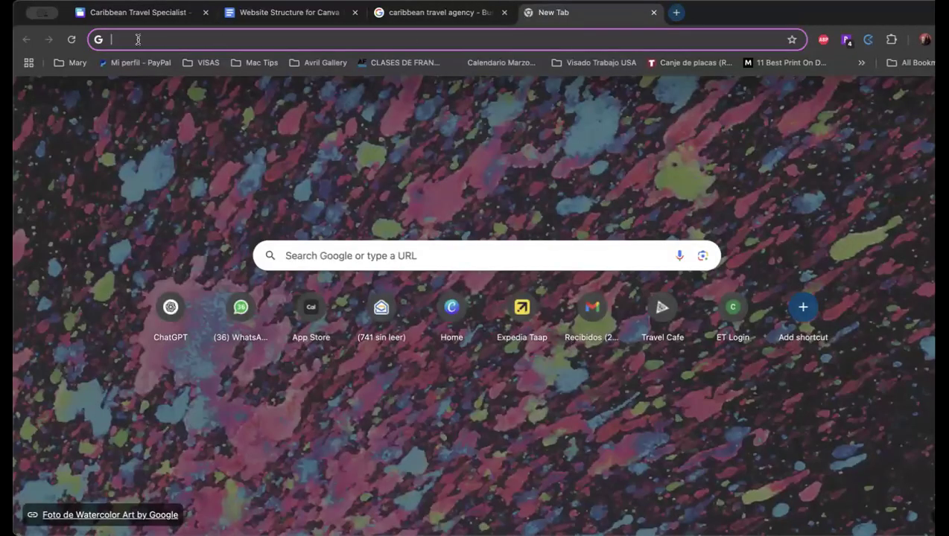
key(super+v)
key(Return)
click(271, 41)
key(Right)
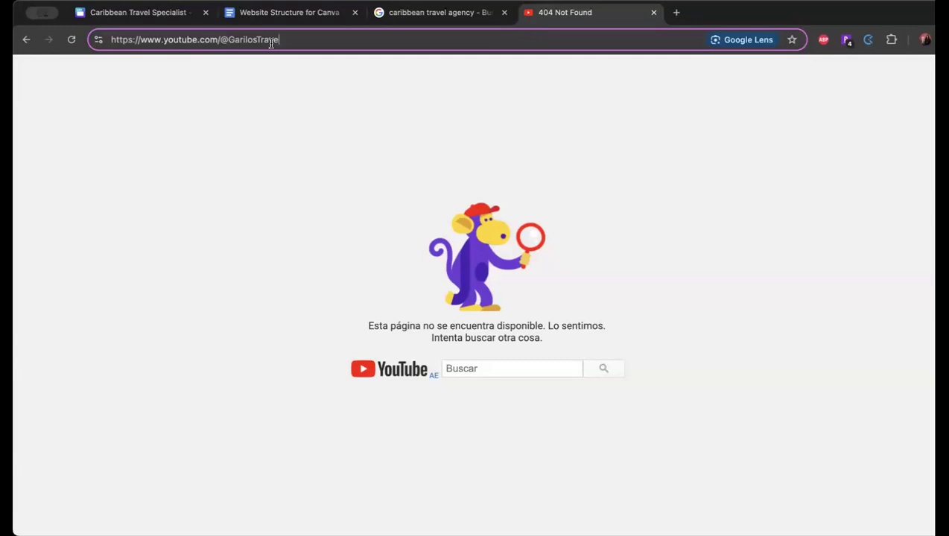
text(l)
key(super+a)
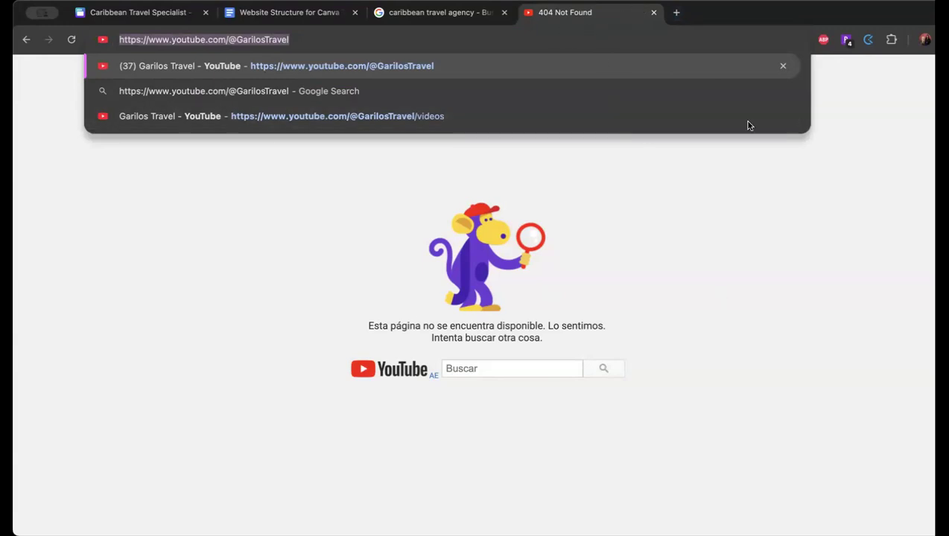
Return to the Caribbean Travel Specialist publishing confirmation and open the live website from there.
click(677, 14)
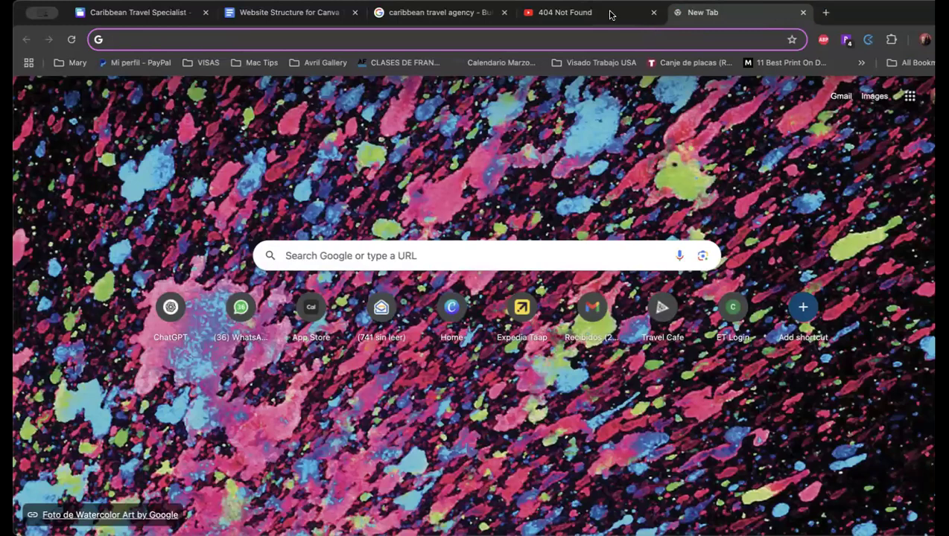
click(144, 14)
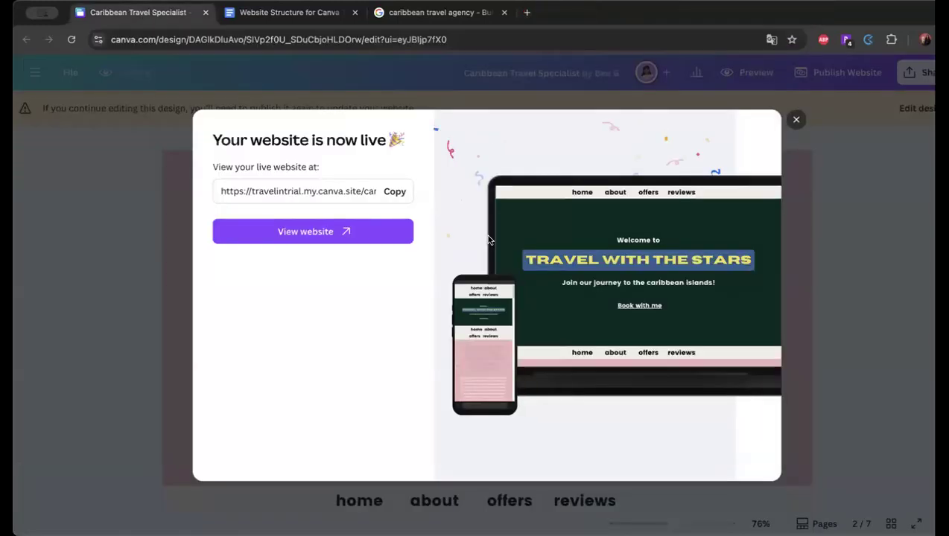
click(366, 244)
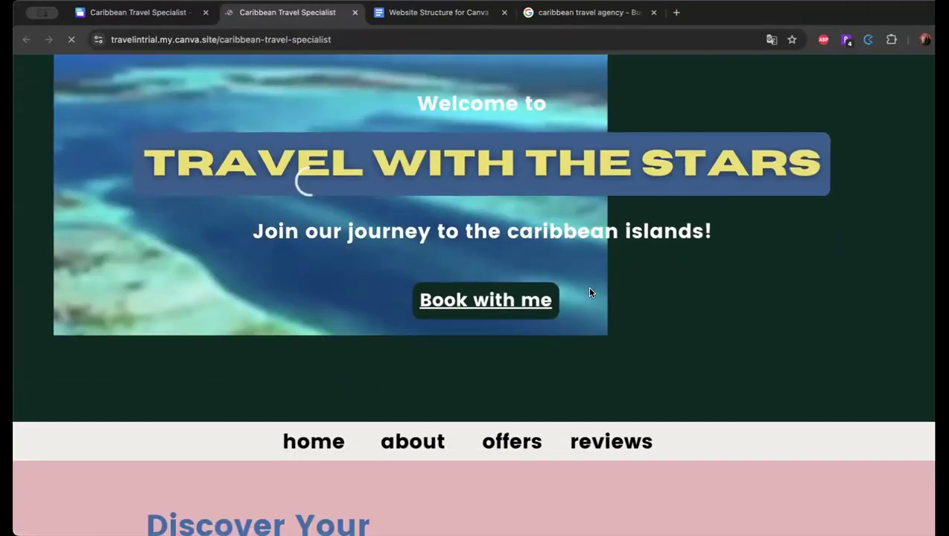
Test the Book with me link on the live website and close the booking page it opens.
click(488, 299)
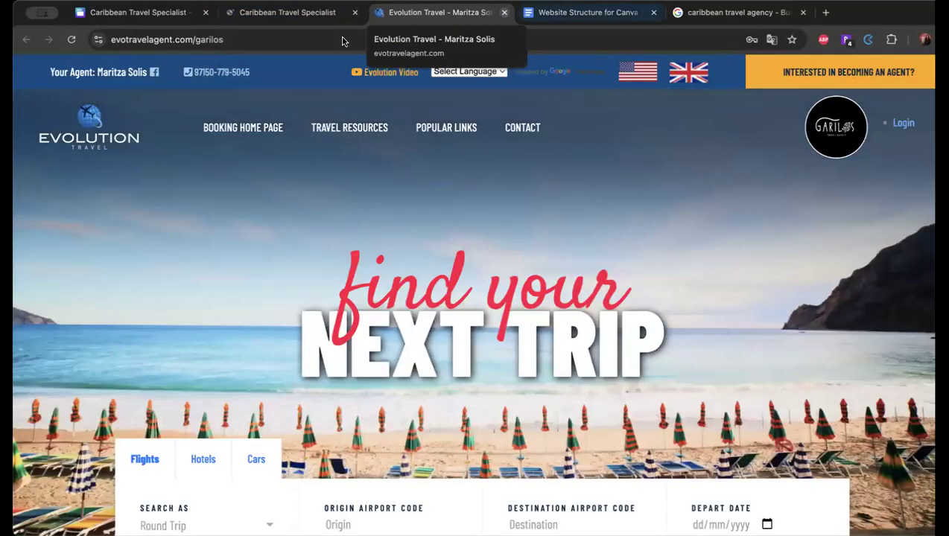
click(504, 11)
Review the live website's welcome, about, destinations, offers and client reviews sections, ending back at the welcome section.
scroll(485, 328, down, 10)
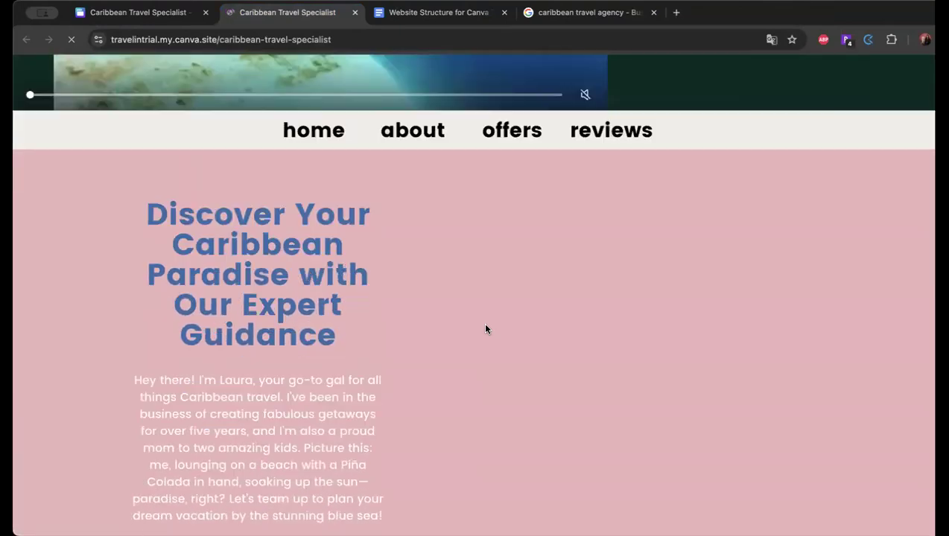
scroll(485, 329, up, 7)
scroll(485, 328, down, 4)
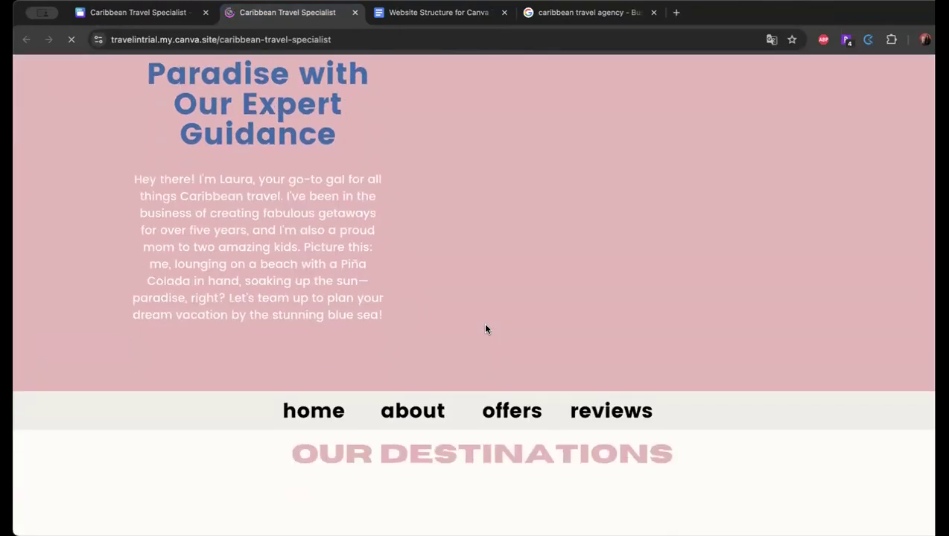
scroll(485, 329, down, 10)
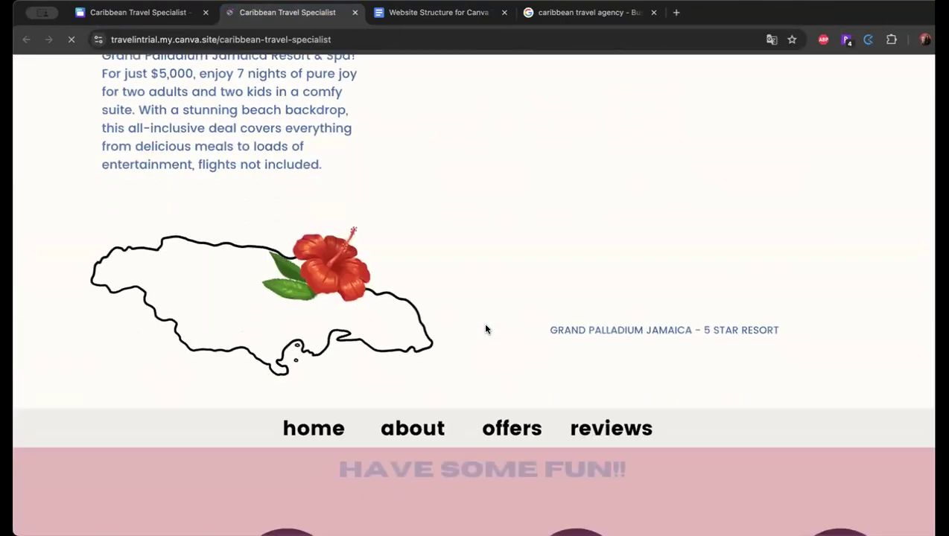
scroll(485, 329, down, 5)
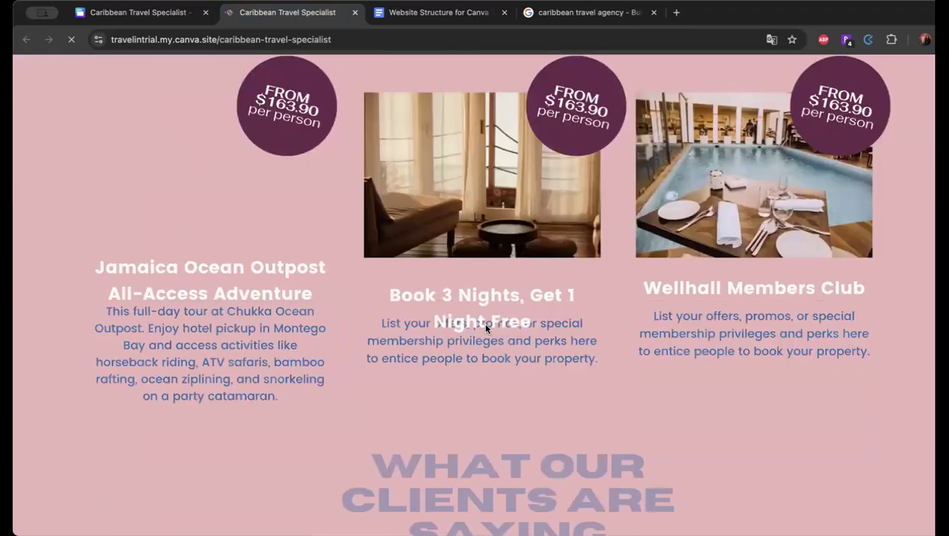
scroll(485, 329, down, 8)
scroll(484, 329, up, 9)
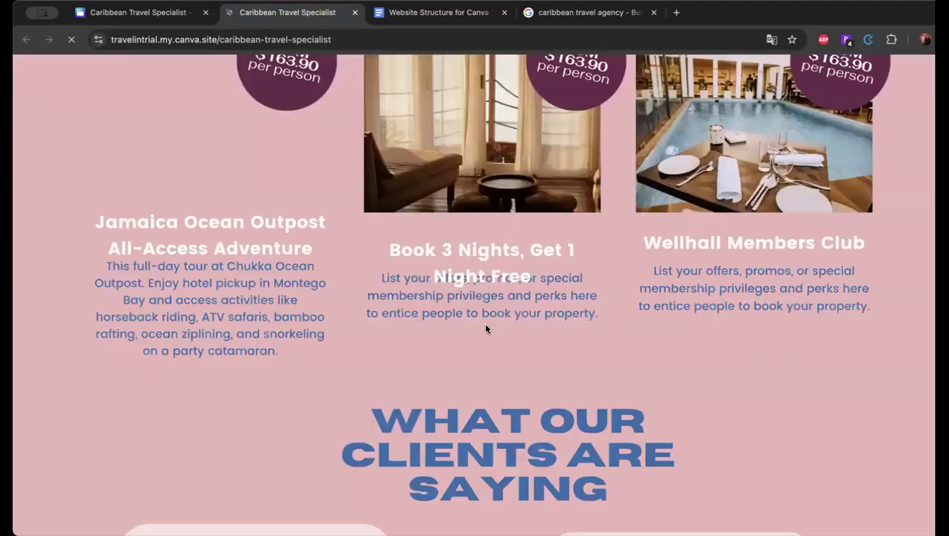
scroll(486, 329, up, 20)
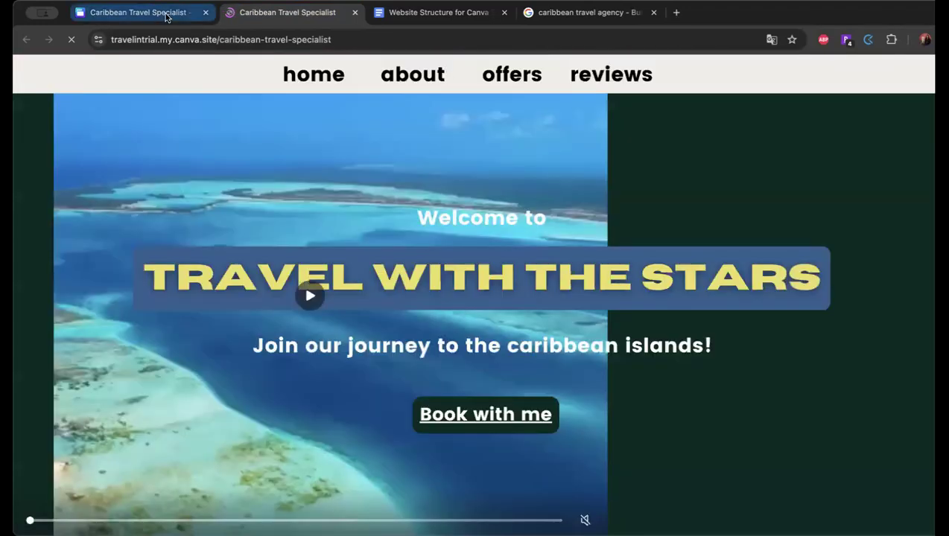